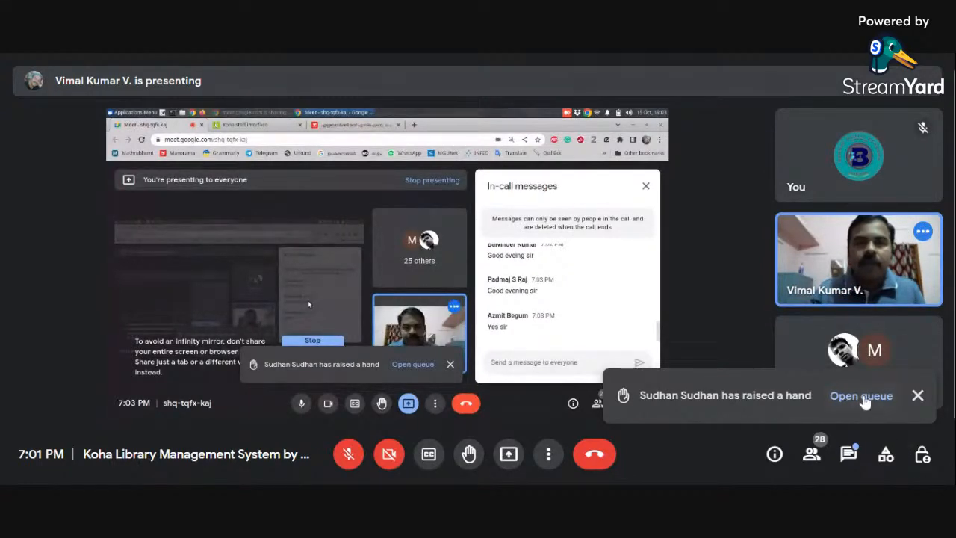
- Admit the two waiting participants to the call and lower the raised hand in the participant list
left_click(852, 401)
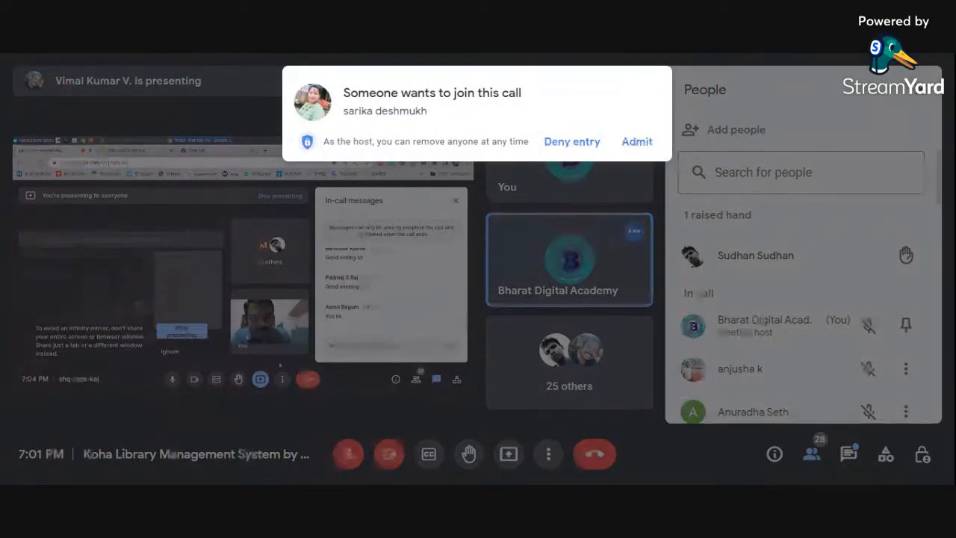
left_click(637, 142)
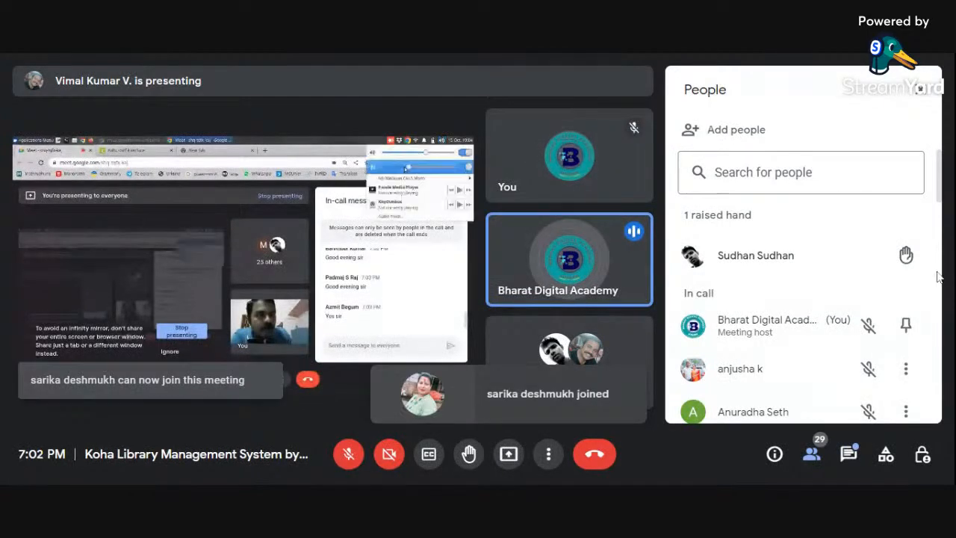
mouse_move(906, 267)
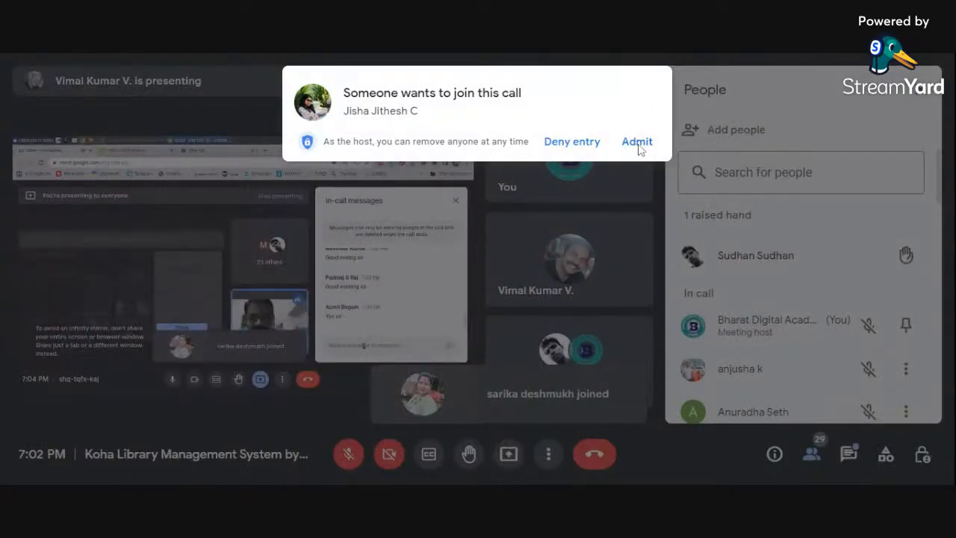
left_click(637, 142)
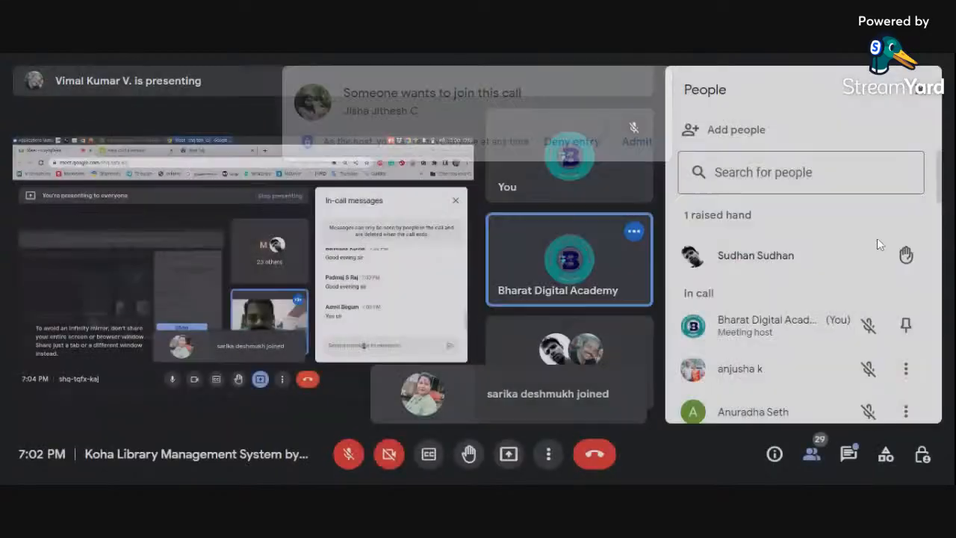
left_click(905, 256)
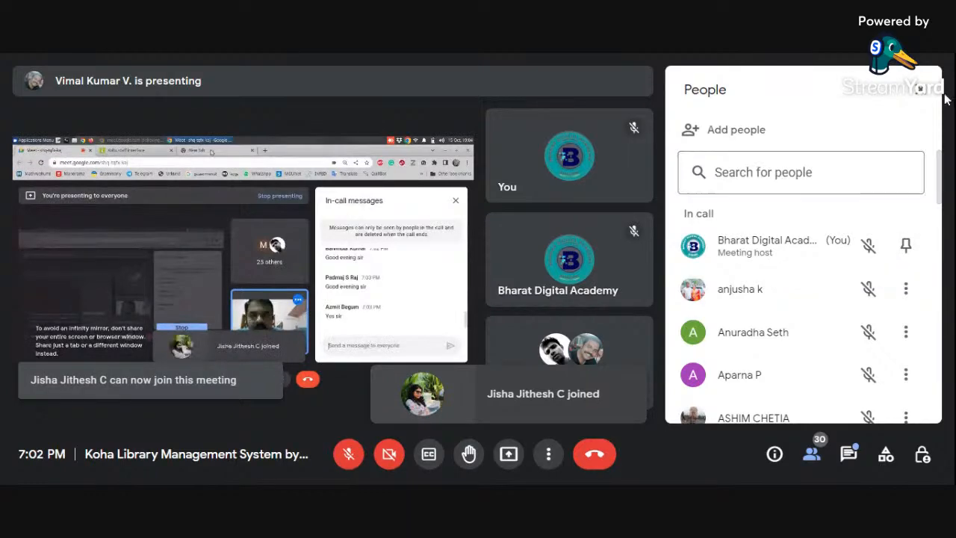
left_click(920, 88)
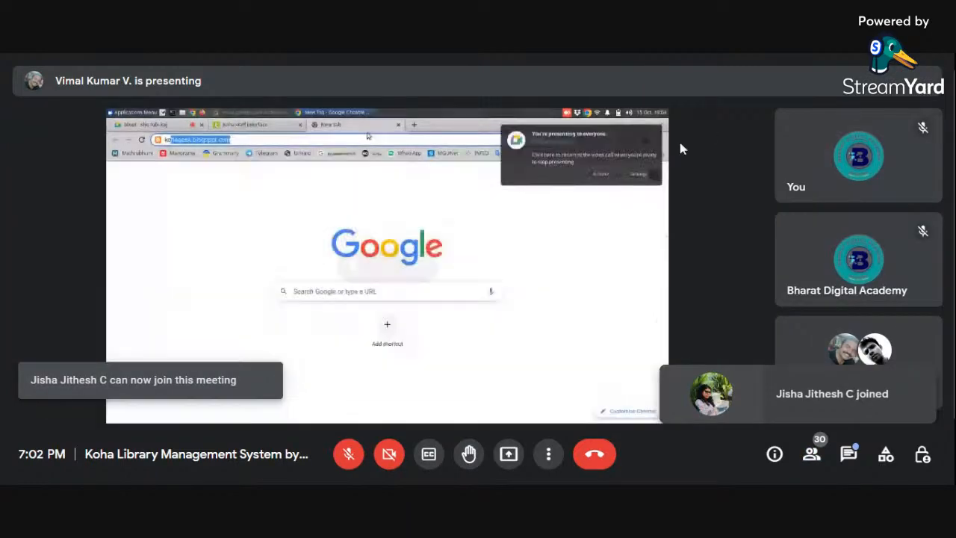
- Check the in-call messages
mouse_move(780, 154)
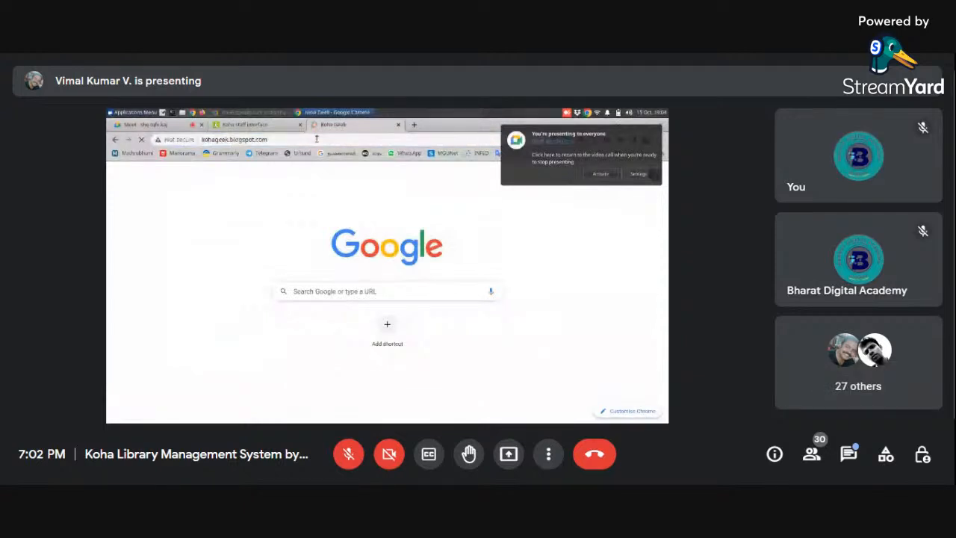
left_click(849, 454)
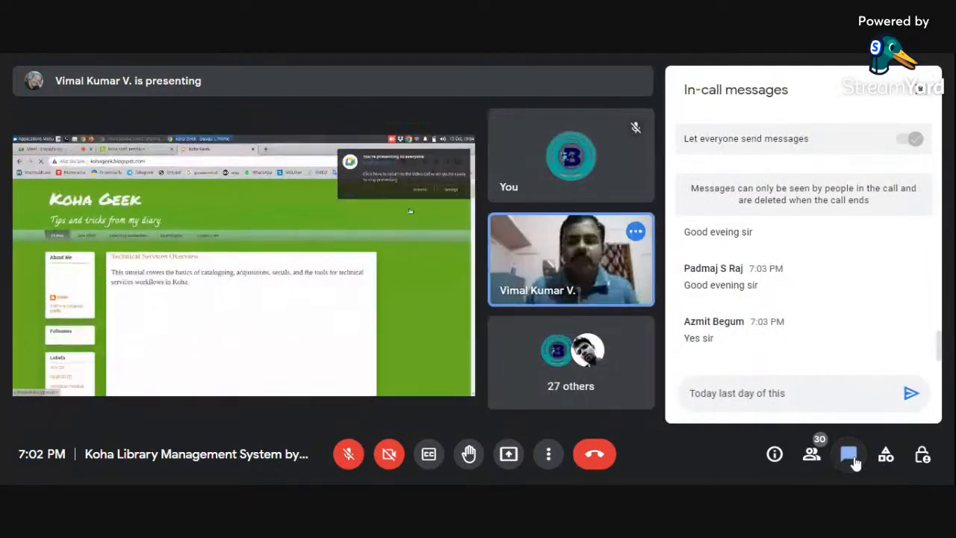
left_click(852, 458)
left_click(852, 457)
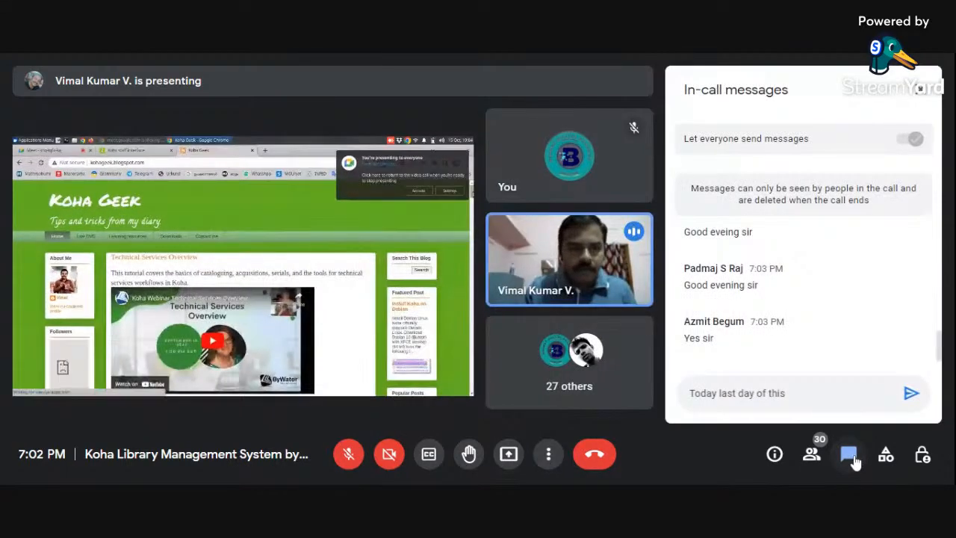
left_click(852, 458)
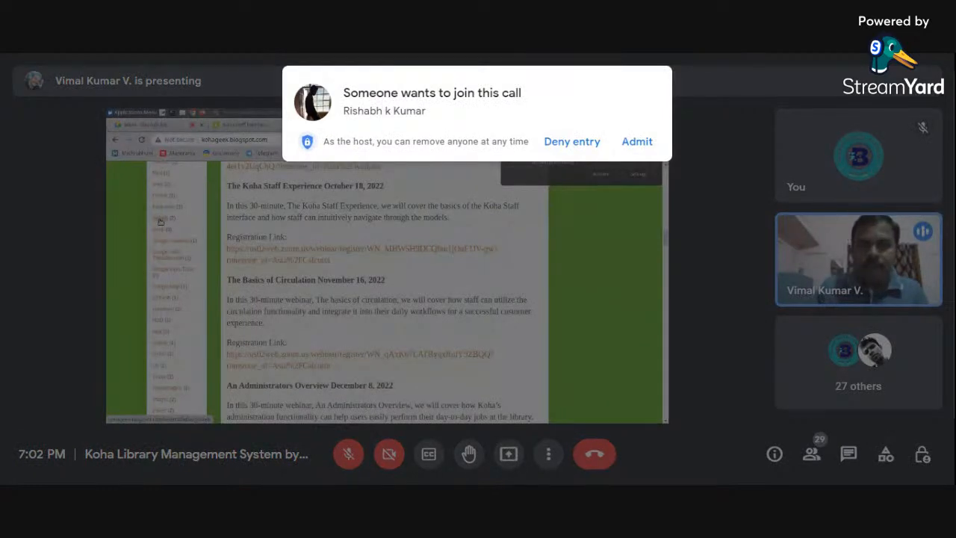
- Admit the waiting participant and go to the Install GLabels section of the QR Code GLabels template post
left_click(637, 142)
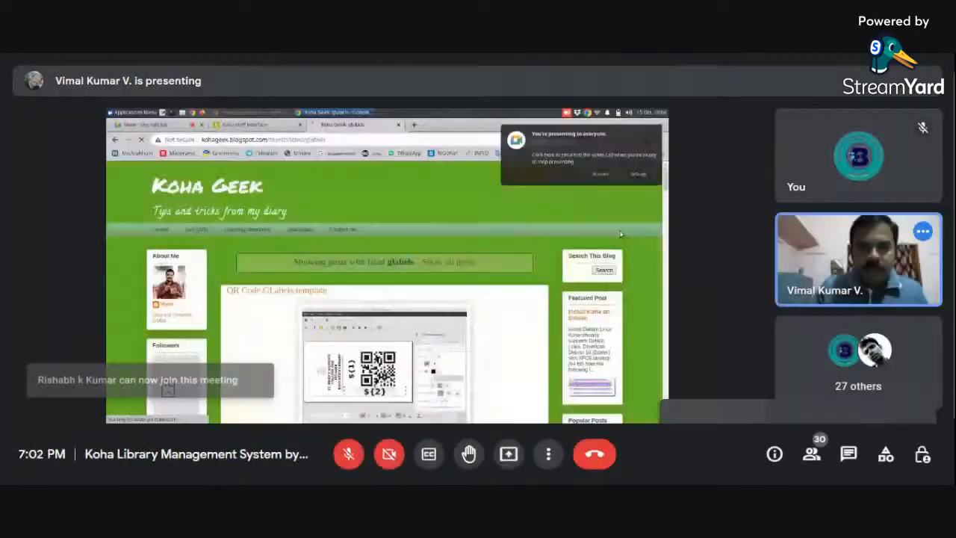
scroll(621, 234, "down", 3)
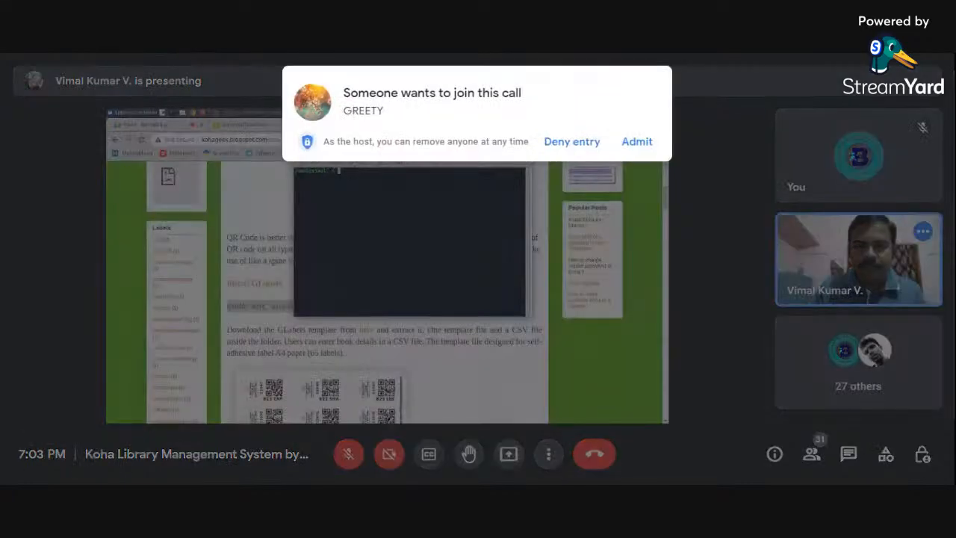
- Enlarge the terminal text and install GLabels with "sudo apt install glabels", admitting the two waiting participants meanwhile
left_click(334, 162)
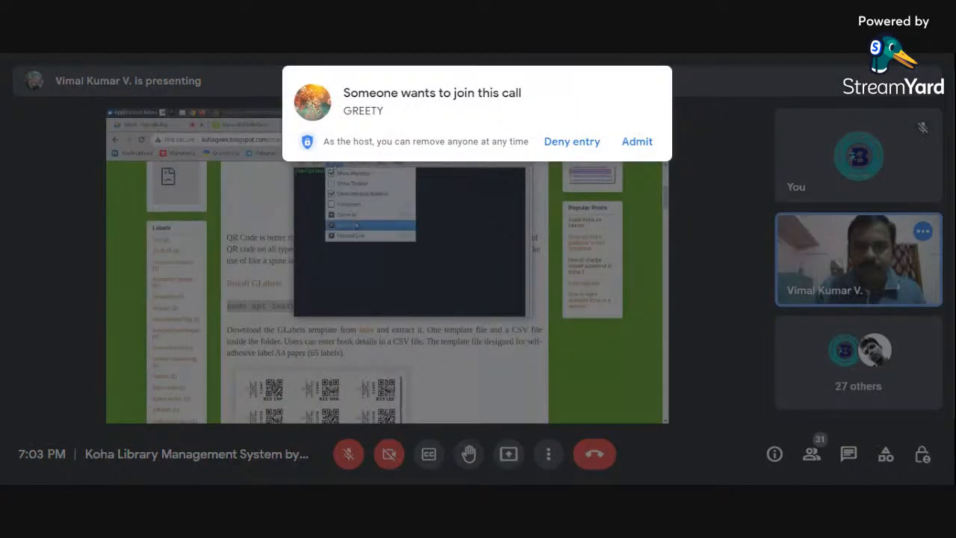
left_click(352, 215)
left_click(637, 142)
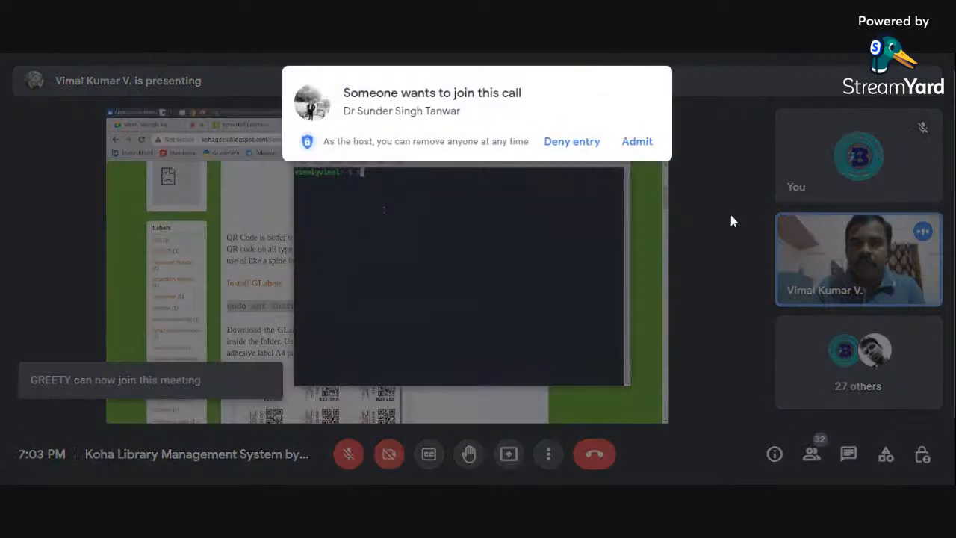
left_click(643, 144)
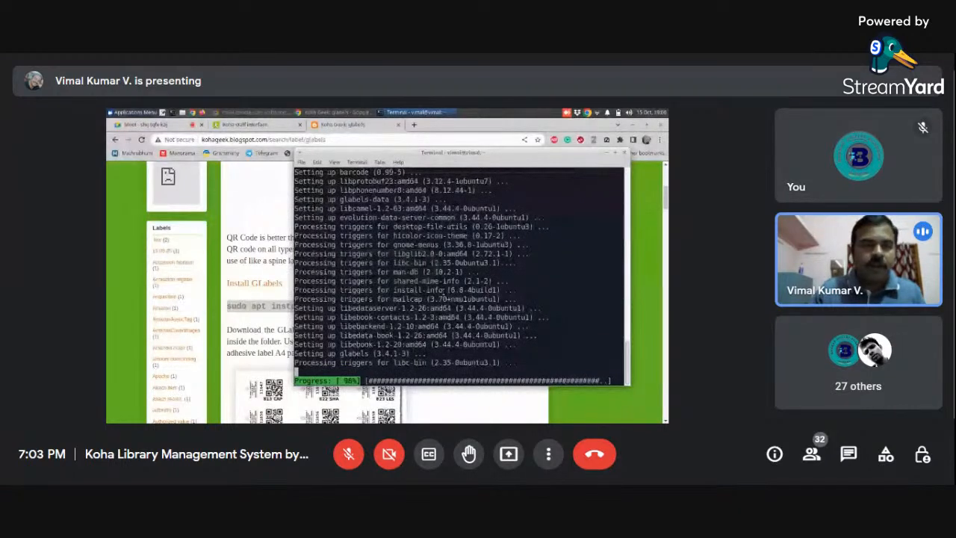
left_click(607, 154)
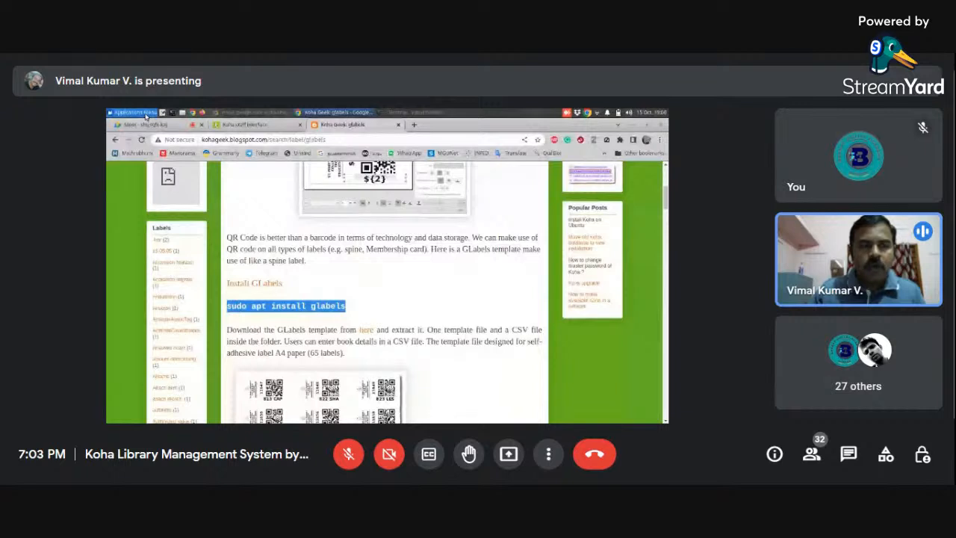
- Locate gLabels among the installed Office applications
left_click(142, 113)
left_click(255, 250)
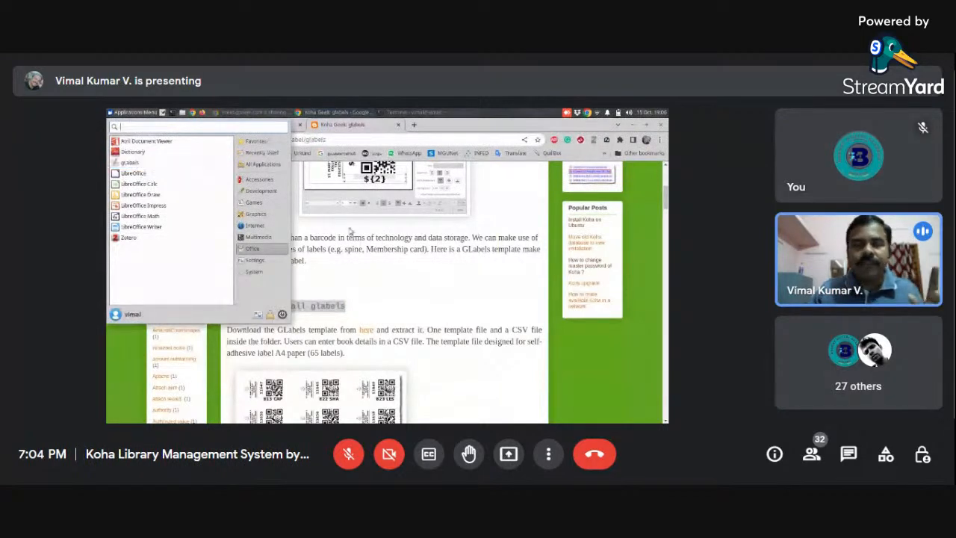
left_click(397, 250)
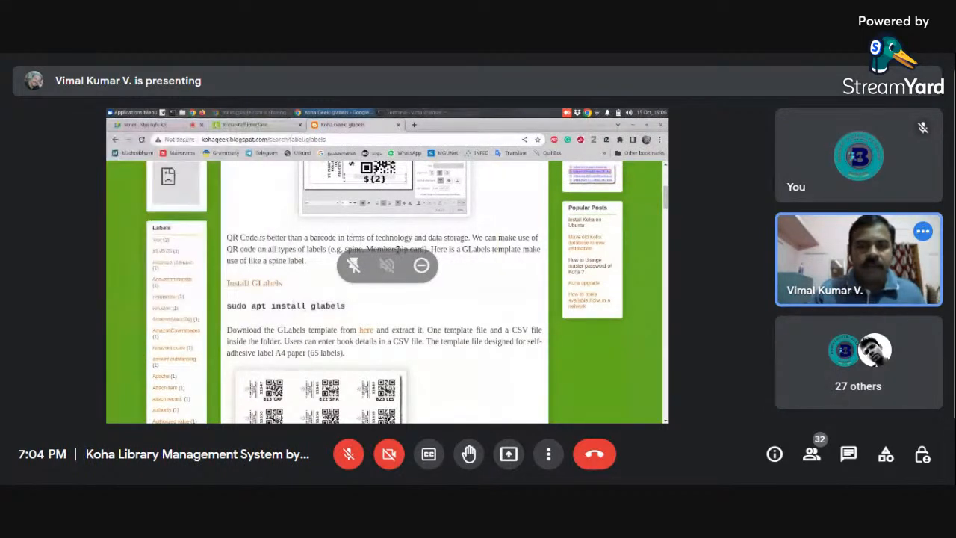
- Download QR Code Label Template.zip from Google Drive through the template link in the blog post
scroll(385, 292, "down", 1)
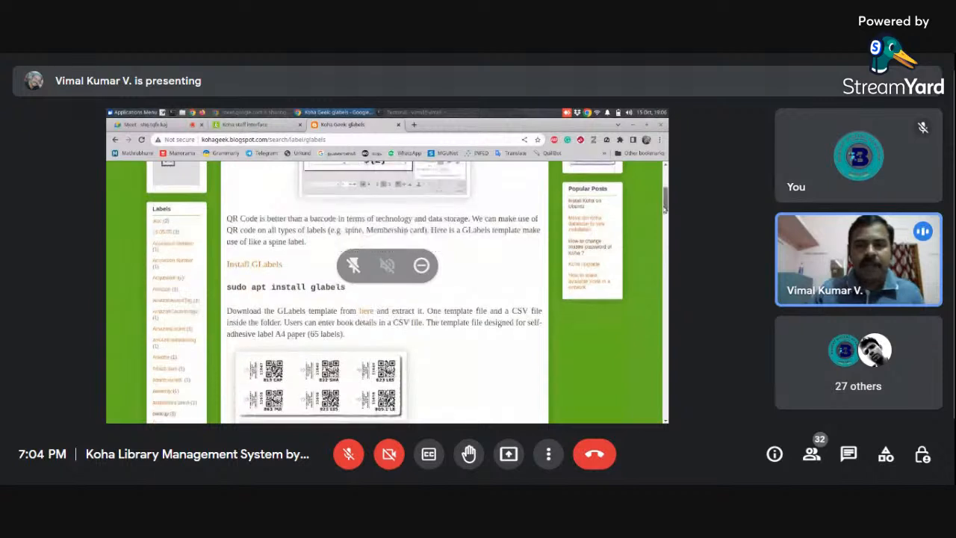
scroll(664, 209, "down", 3)
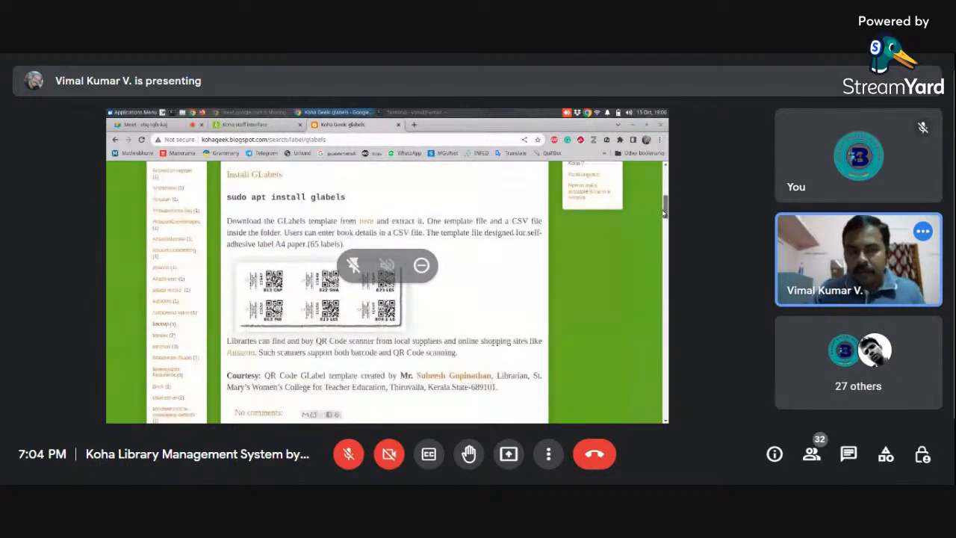
left_click(366, 223)
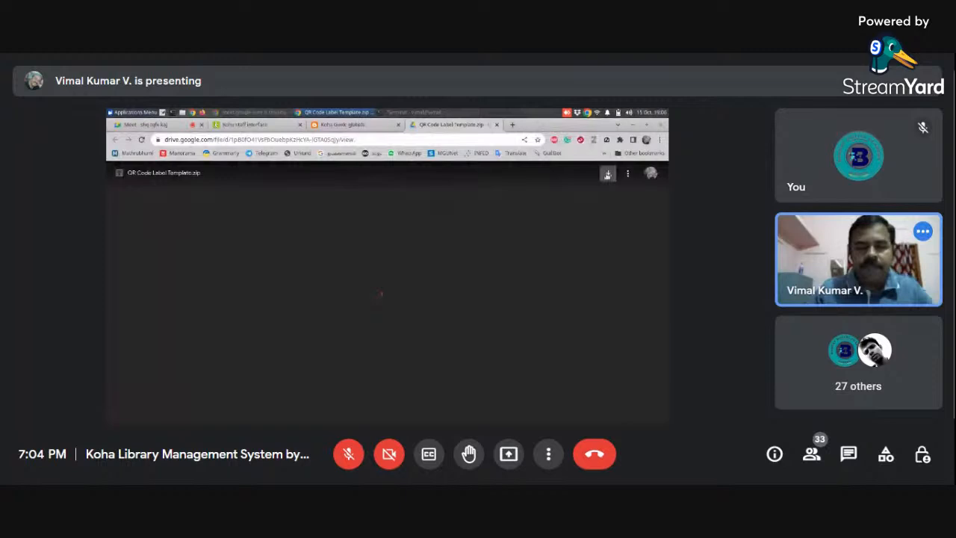
left_click(607, 173)
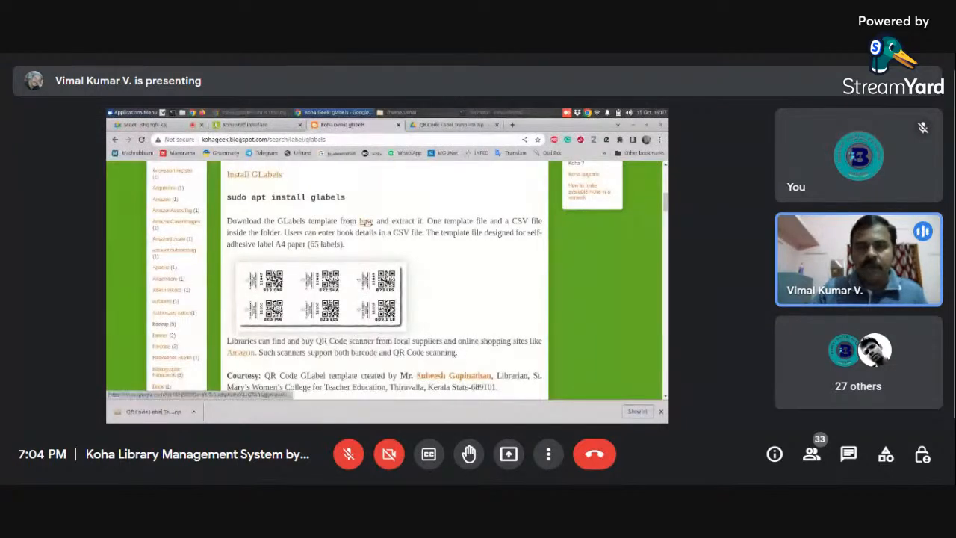
- Close the template's Google Drive page and open the extracted QR Code Label Template folder in the file manager
left_click(452, 124)
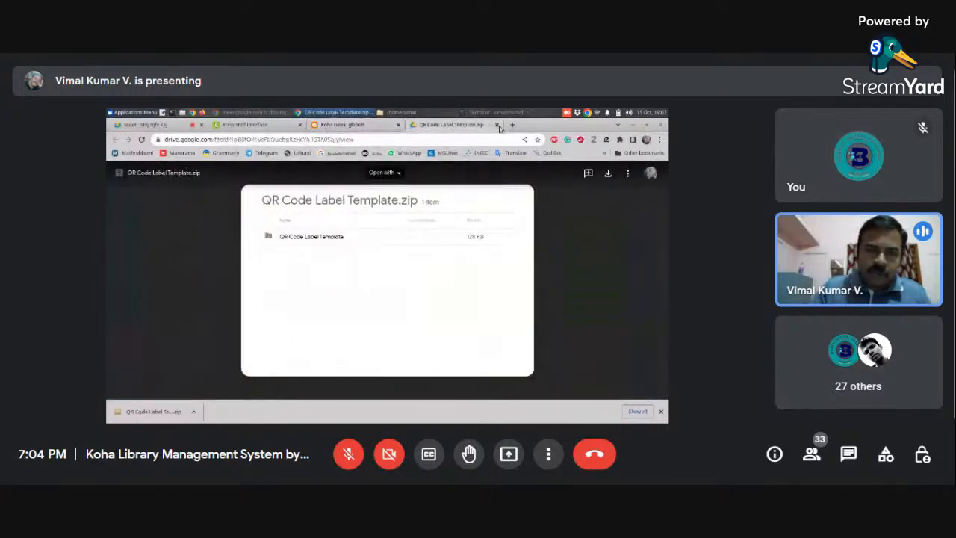
key("ctrl+w")
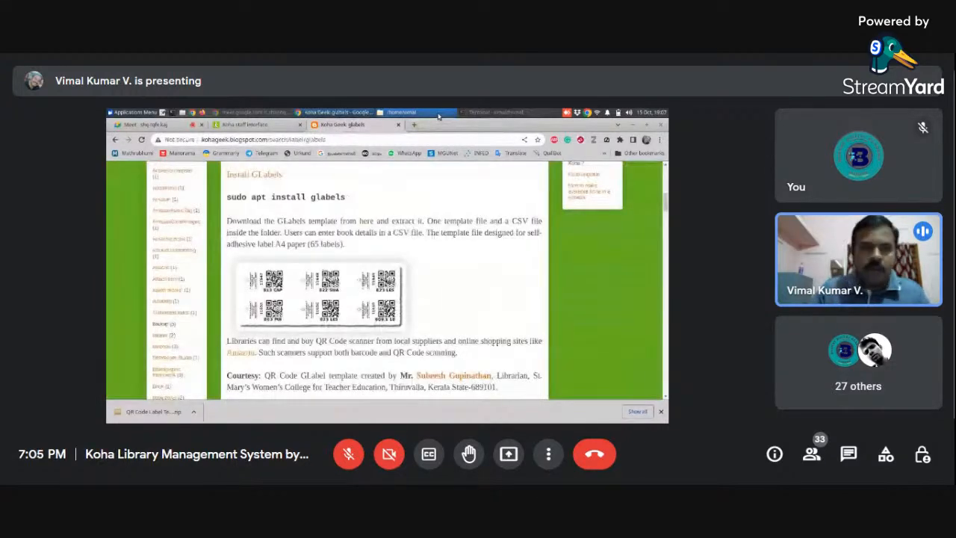
left_click(440, 115)
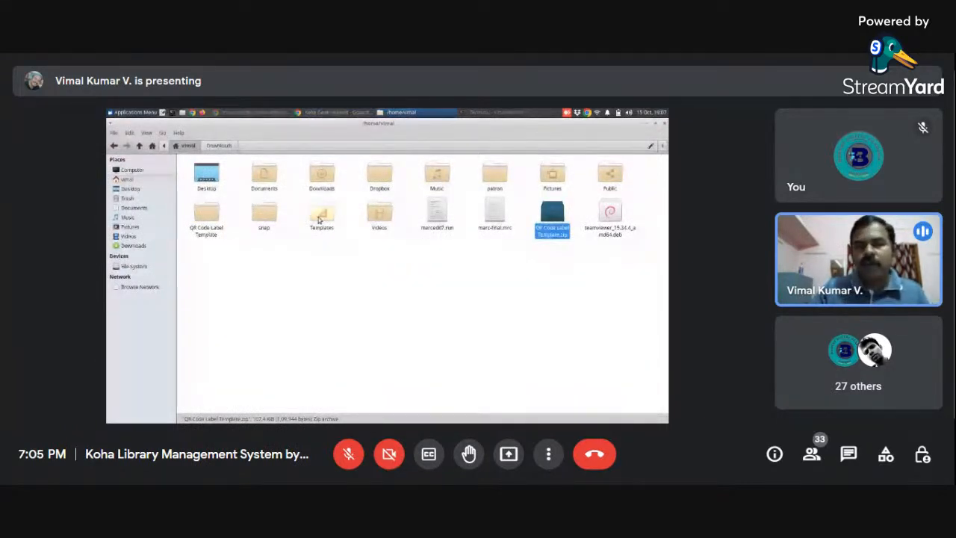
double_click(208, 218)
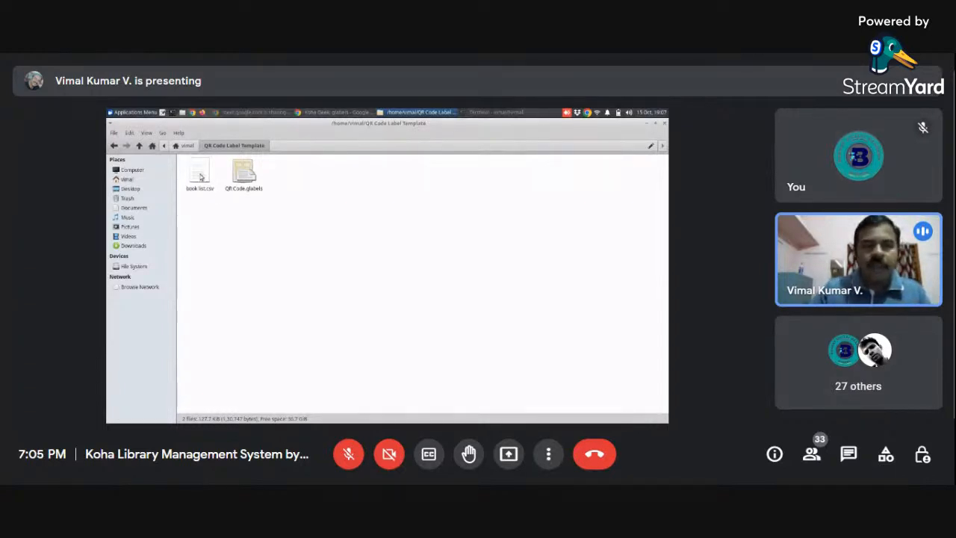
- Open book list.csv in LibreOffice Calc with the offered import settings and widen column A to inspect the book entries
left_click(200, 176)
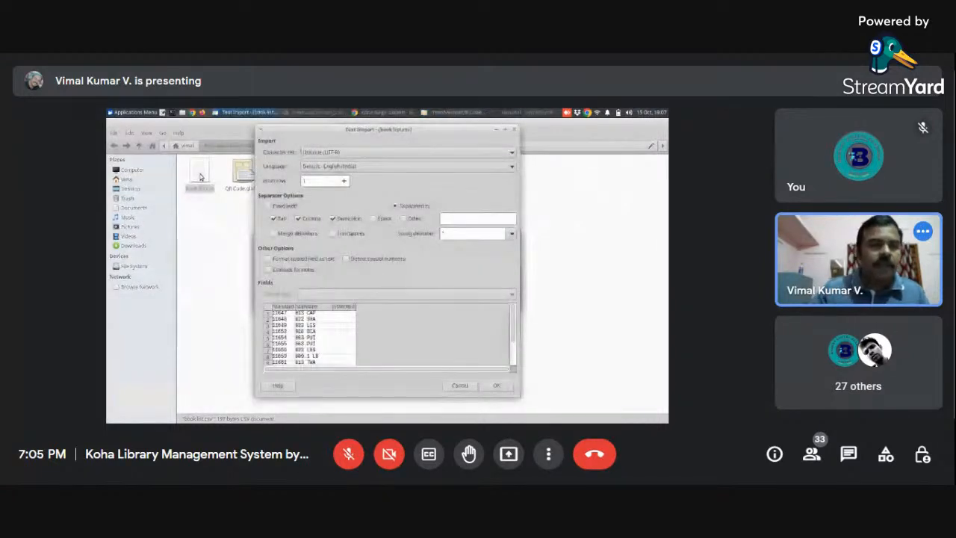
left_click(497, 386)
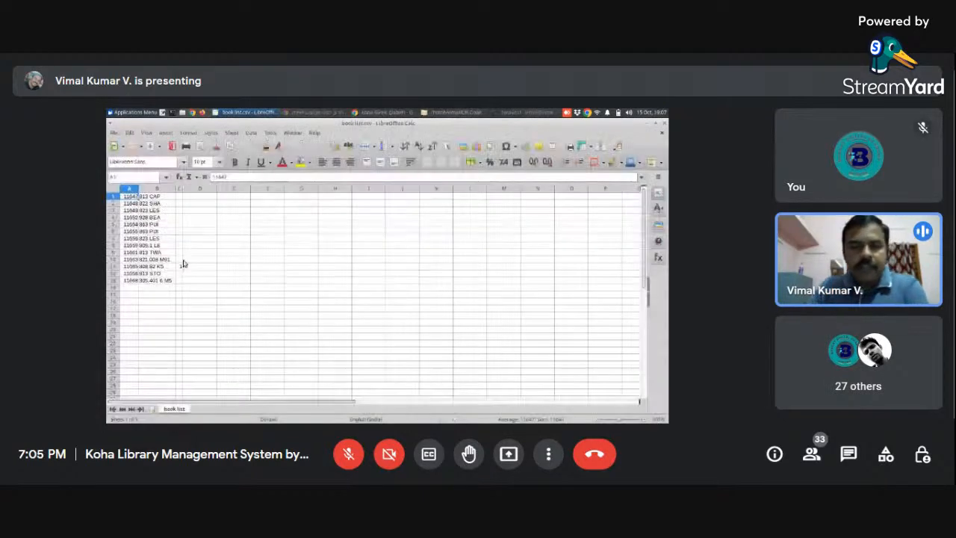
left_click(182, 265)
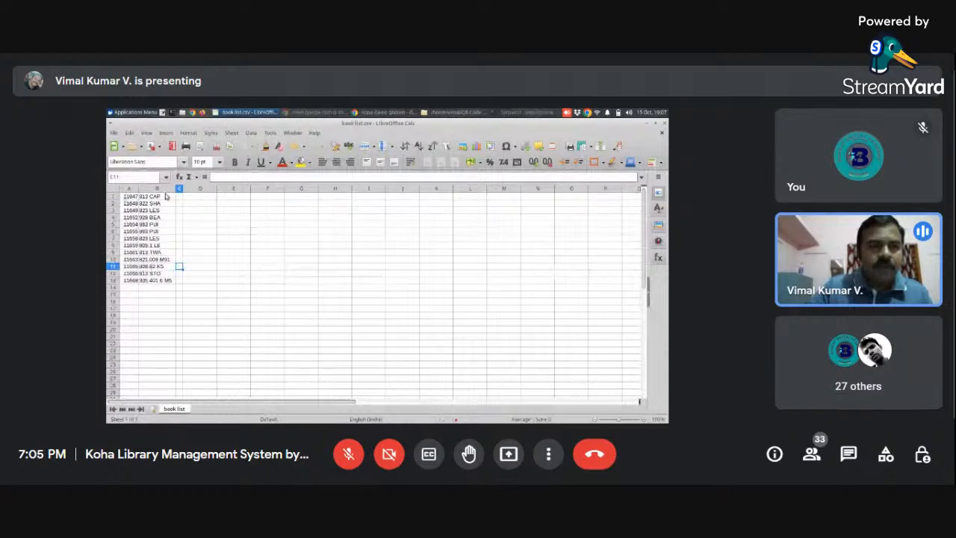
left_click_drag(146, 188, 149, 190)
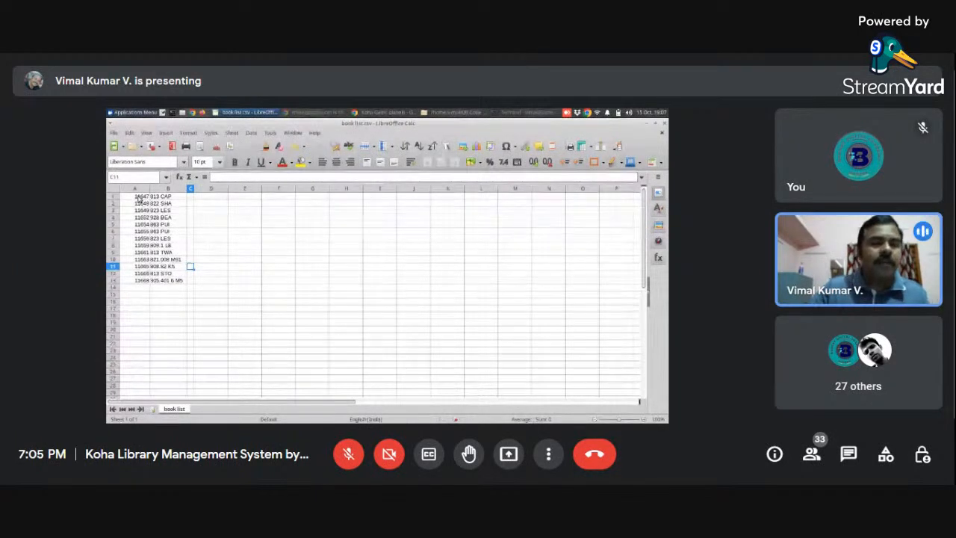
left_click(180, 196)
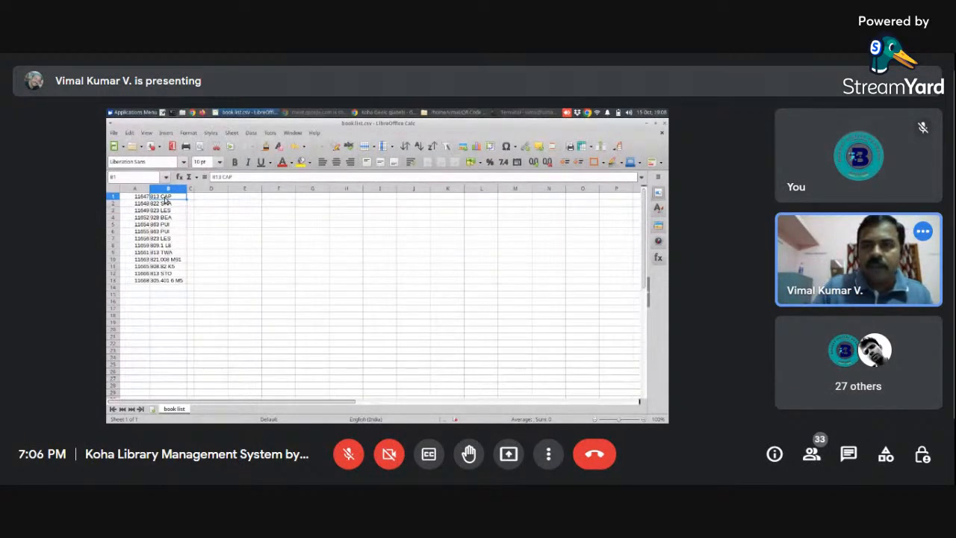
- Close book list.csv and admit the waiting participant to the call
left_click(665, 124)
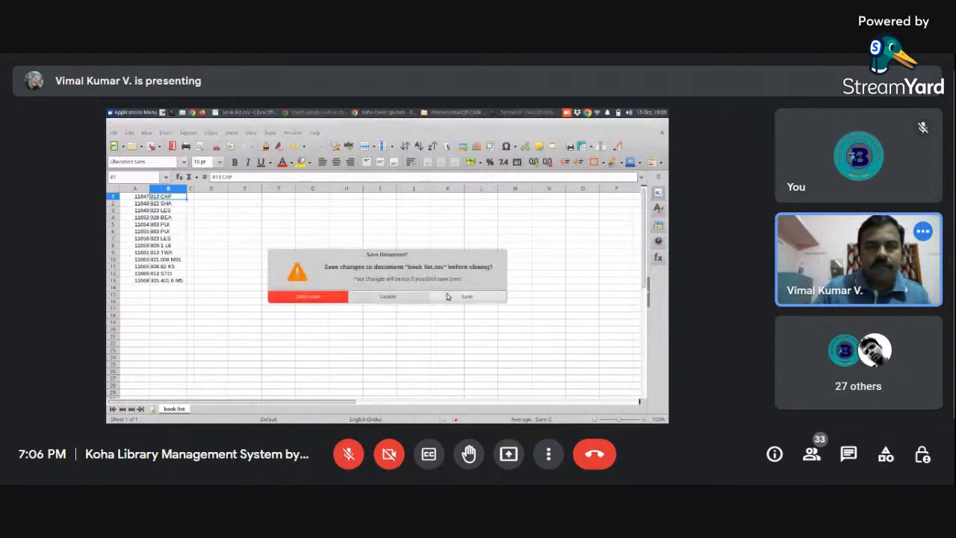
left_click(392, 294)
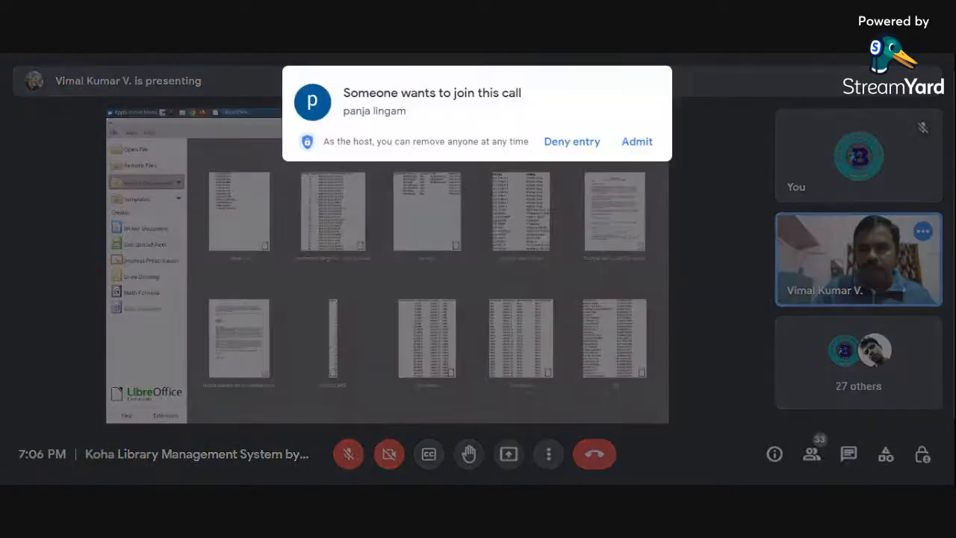
left_click(646, 142)
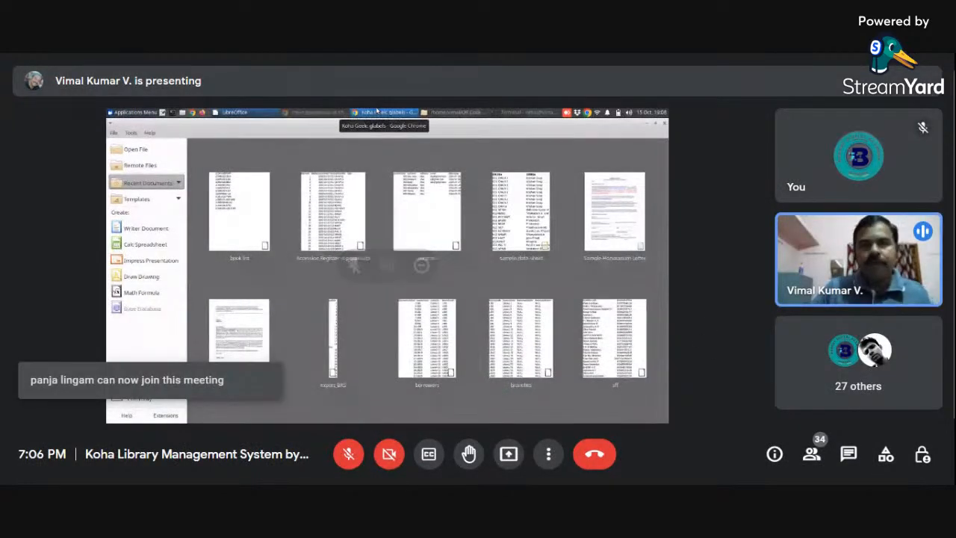
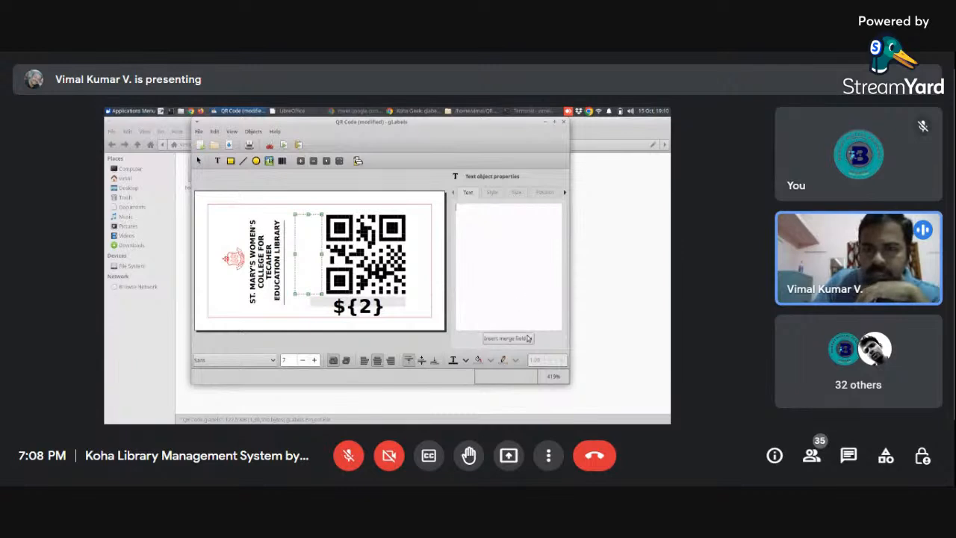
- Replace the content of the vertical text object beside the QR code with merge field 1
left_click(304, 257)
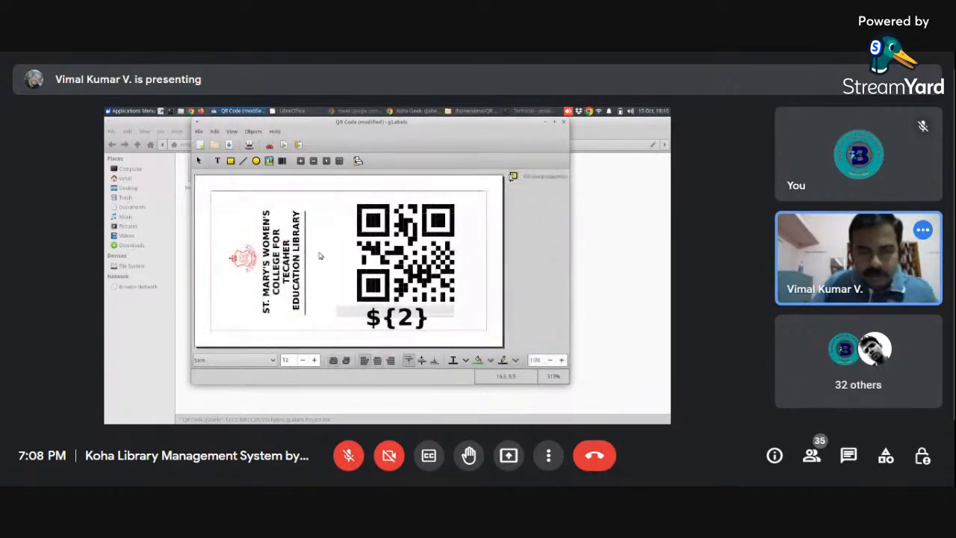
left_click(319, 256)
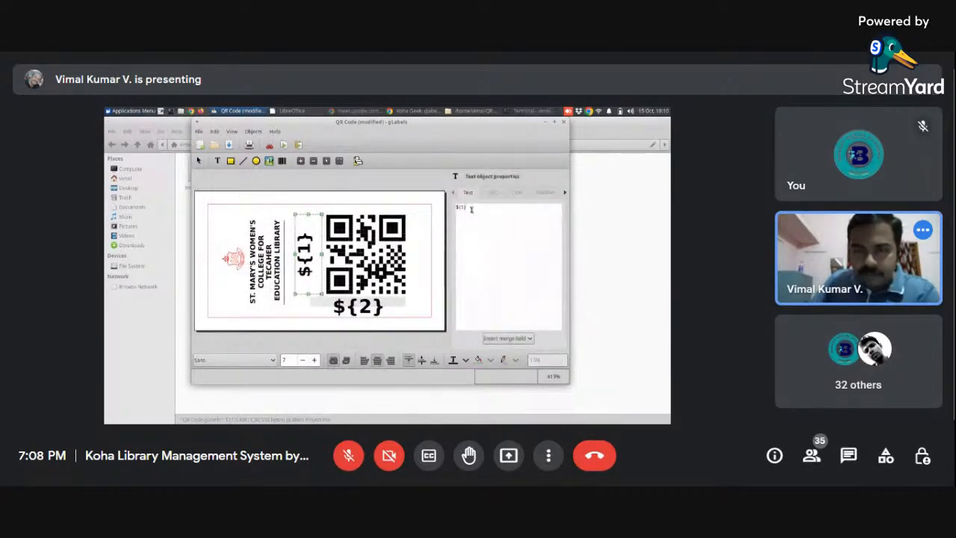
key("BackSpace")
key("BackSpace")
key("BackSpace")
key("BackSpace")
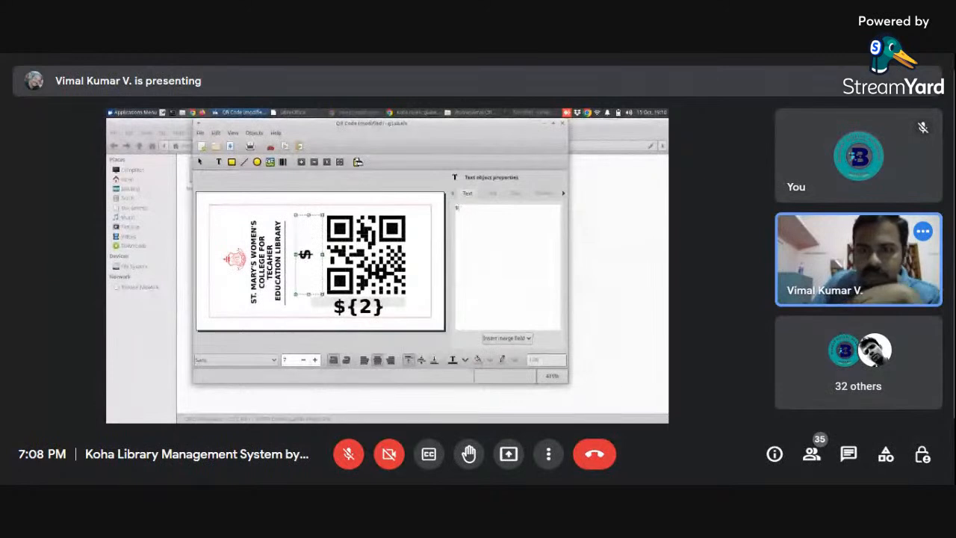
left_click(511, 339)
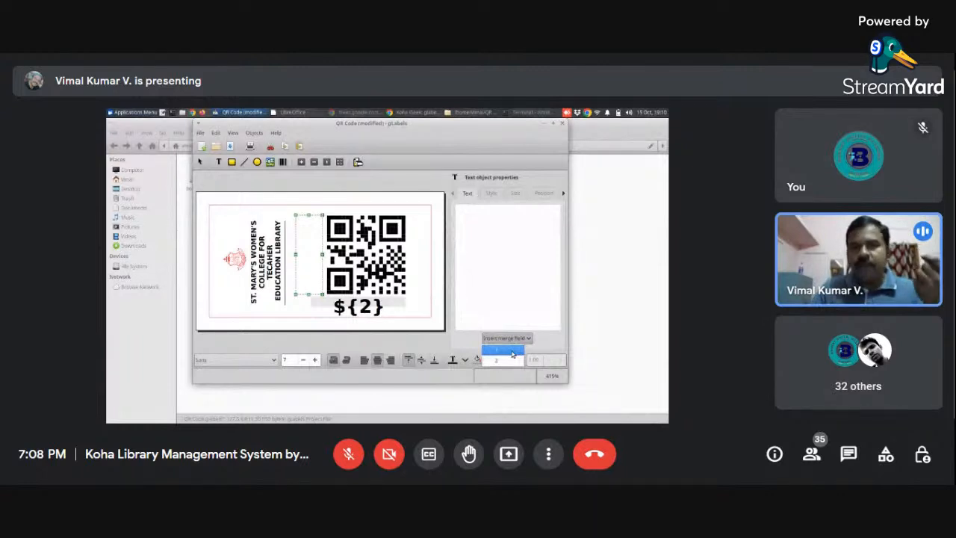
left_click(511, 351)
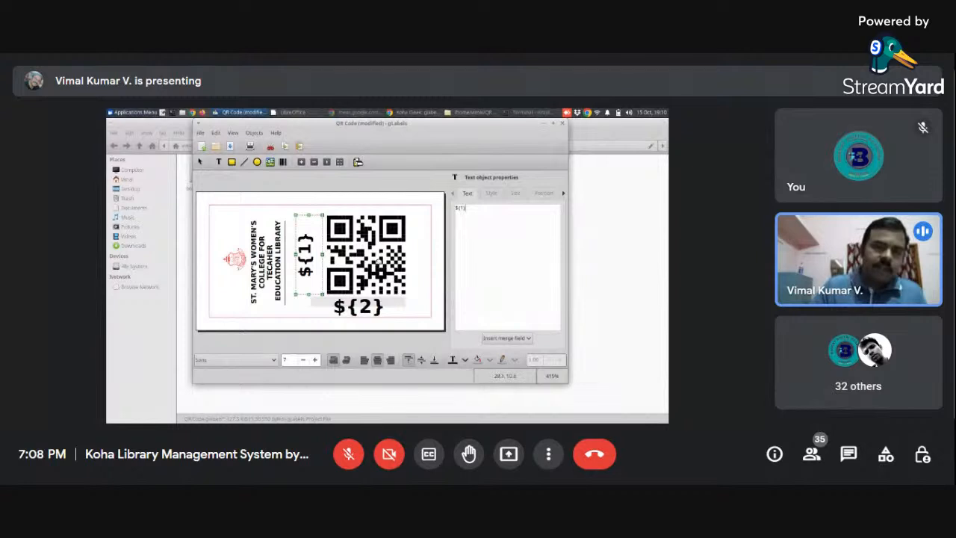
- Check the merge field choices for the QR code's data key and deselect the barcode object
left_click(378, 258)
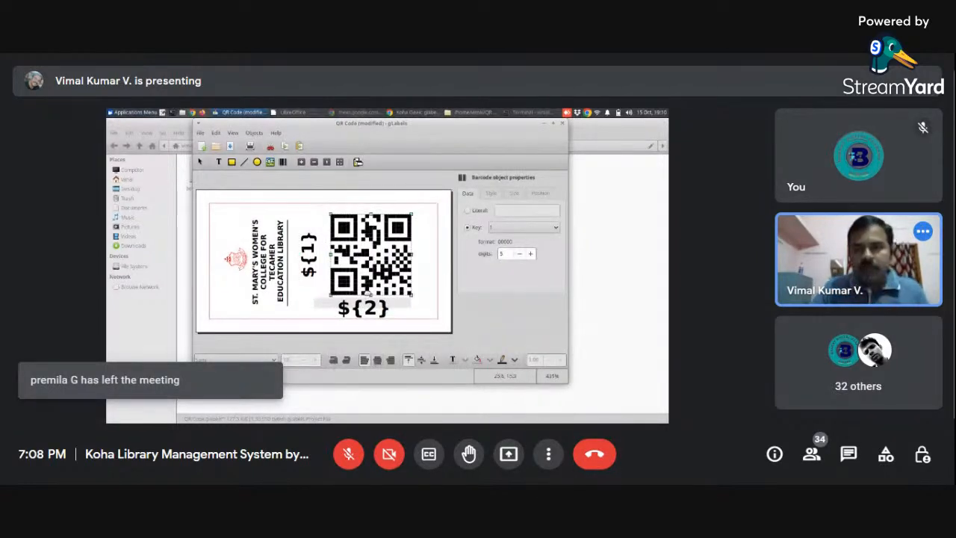
left_click(499, 228)
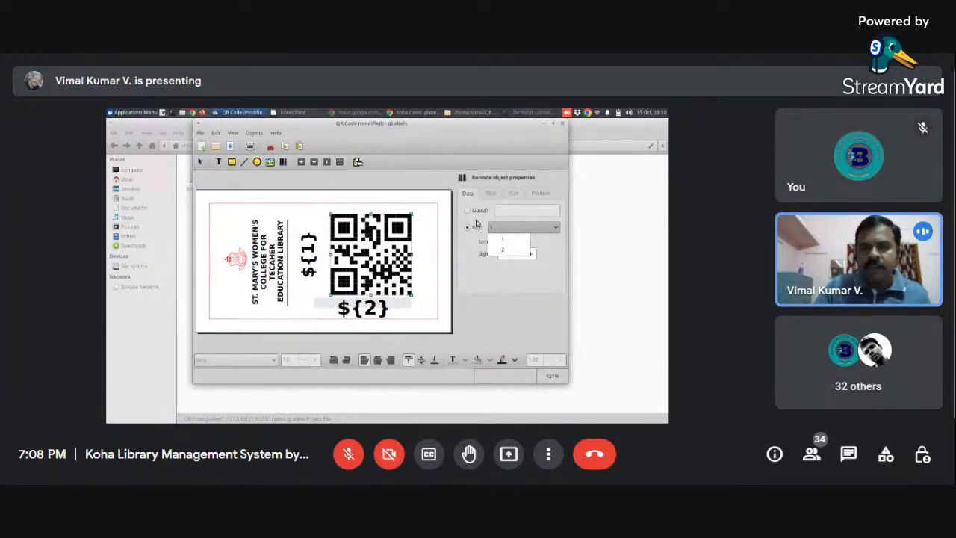
left_click(476, 223)
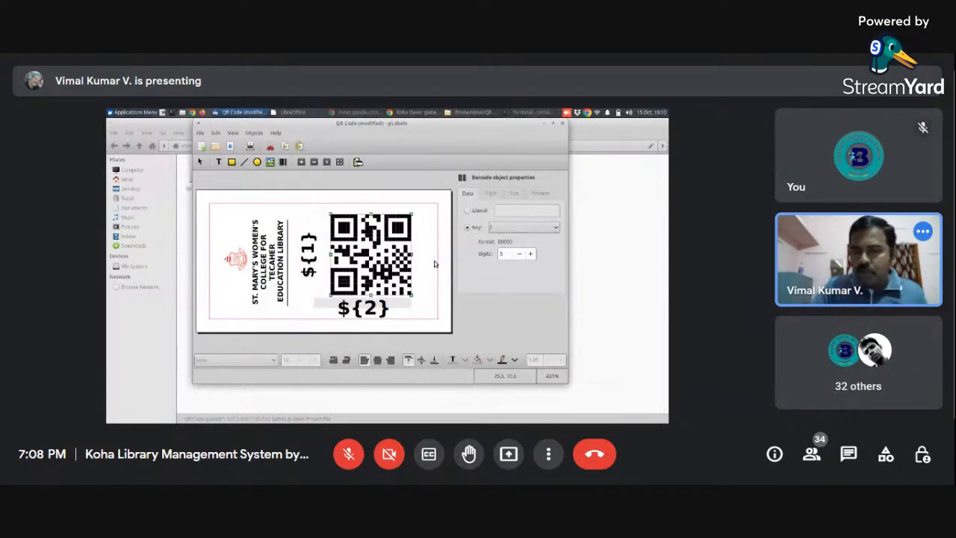
left_click(434, 261)
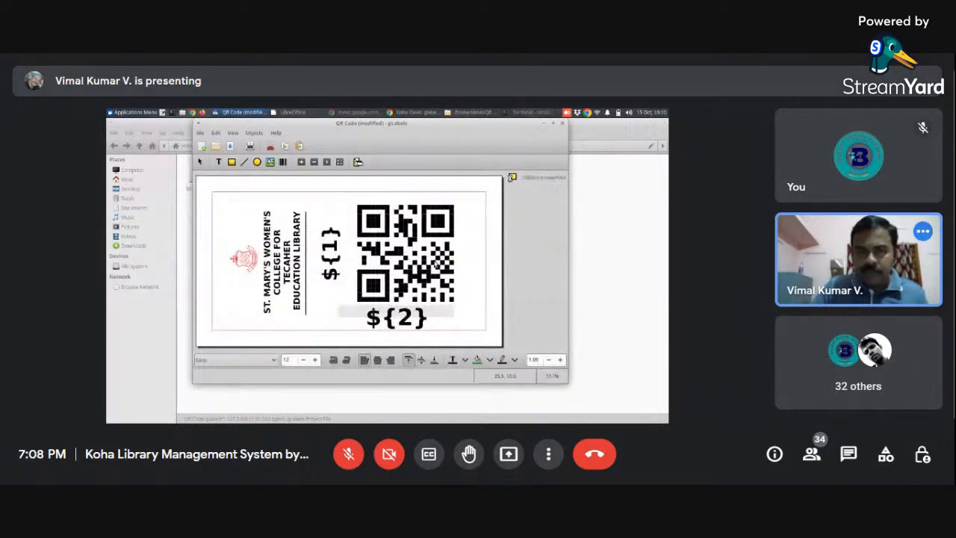
- Replace the content of the text object below the QR code with merge field 2
left_click(396, 317)
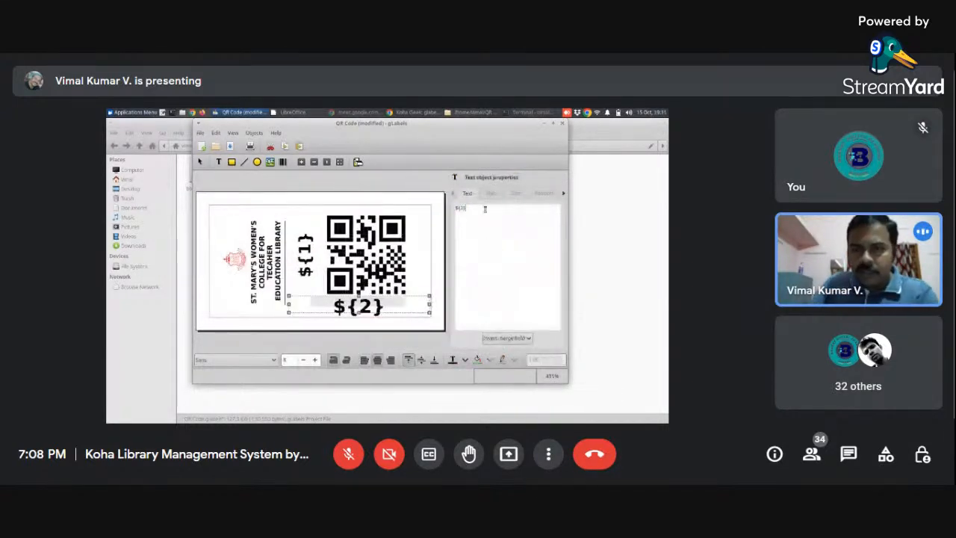
left_click(485, 209)
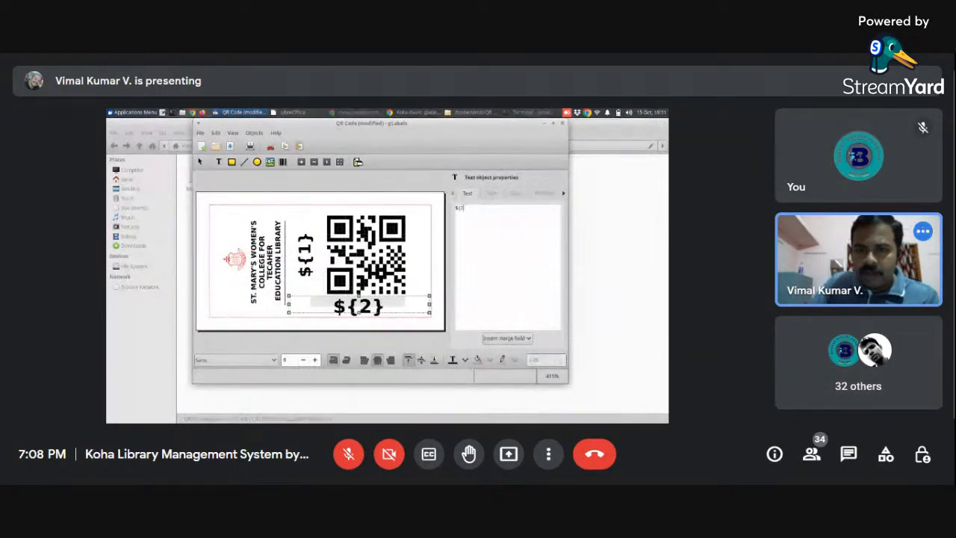
key("BackSpace")
key("BackSpace")
key("BackSpace")
key("BackSpace")
left_click(516, 338)
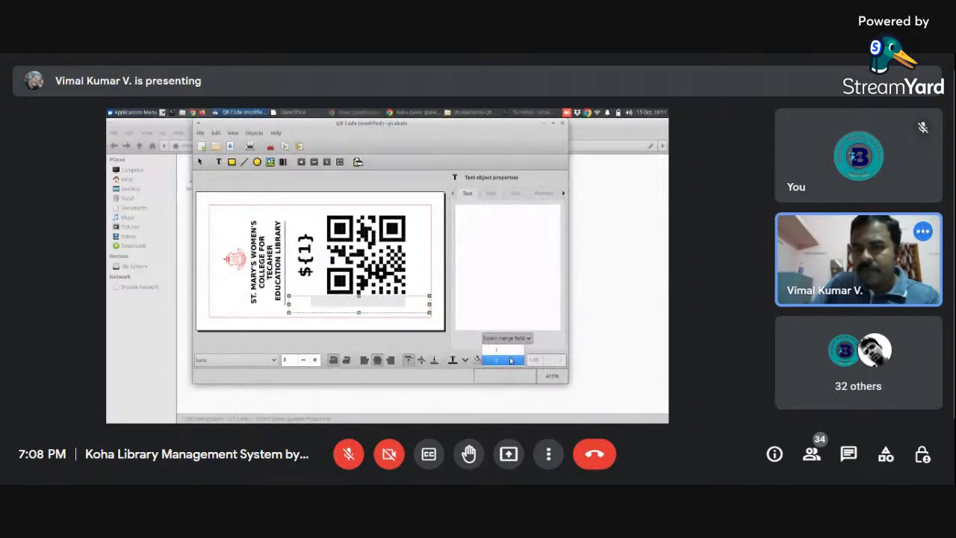
left_click(511, 361)
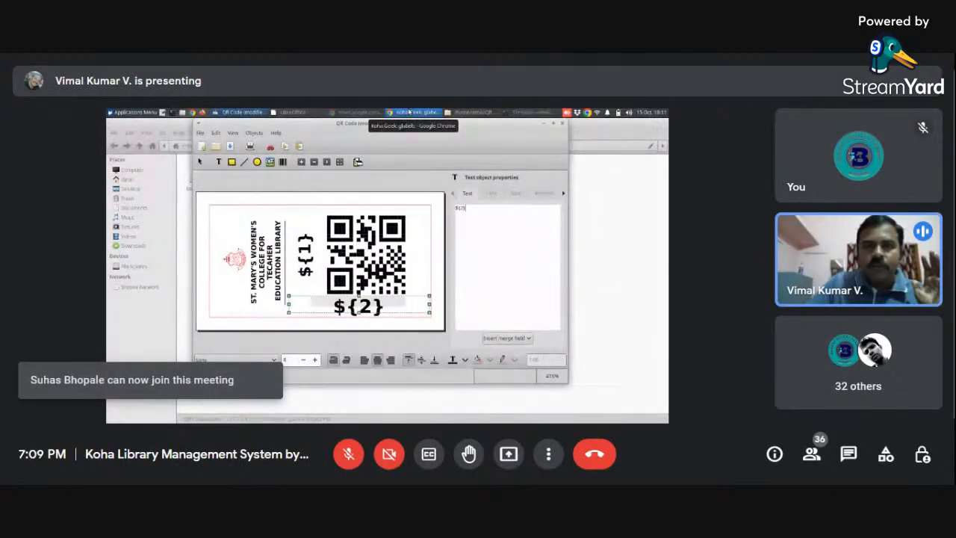
- Switch to Chrome and search Google for "novajet sticker paper" in a new tab
left_click(409, 112)
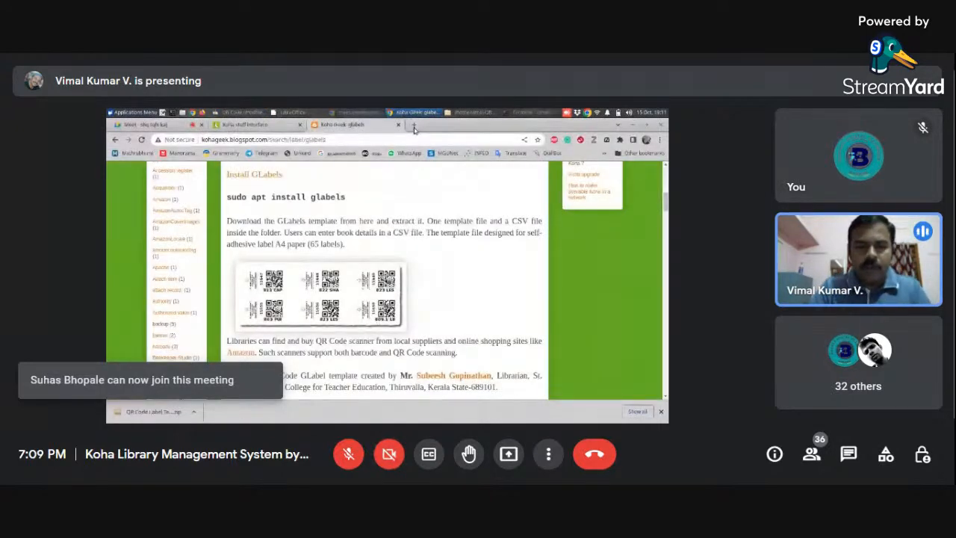
left_click(415, 127)
type("nov")
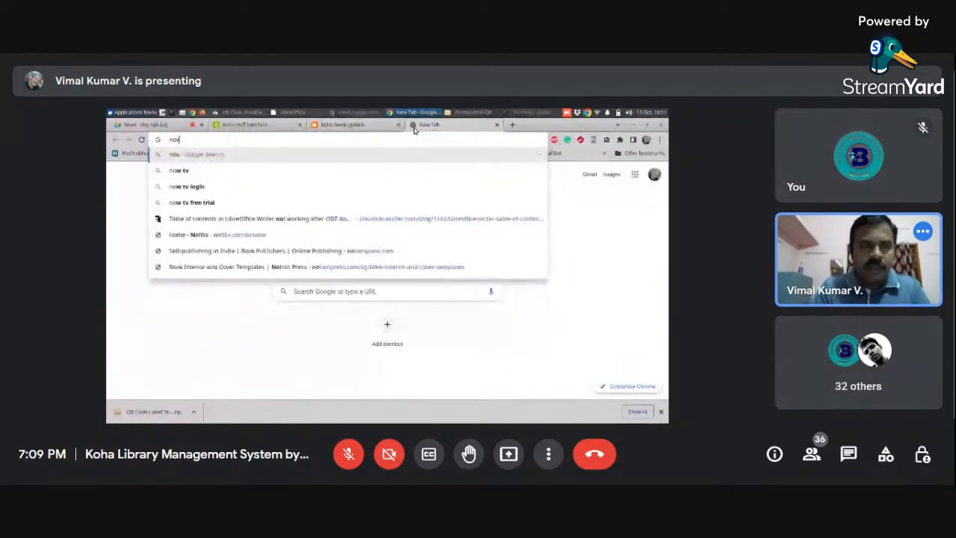
type("ak")
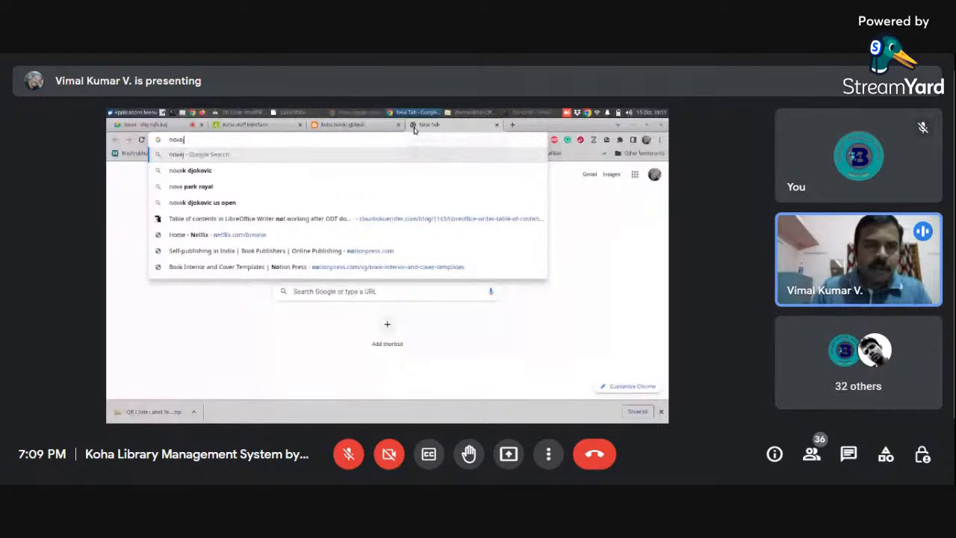
type("et")
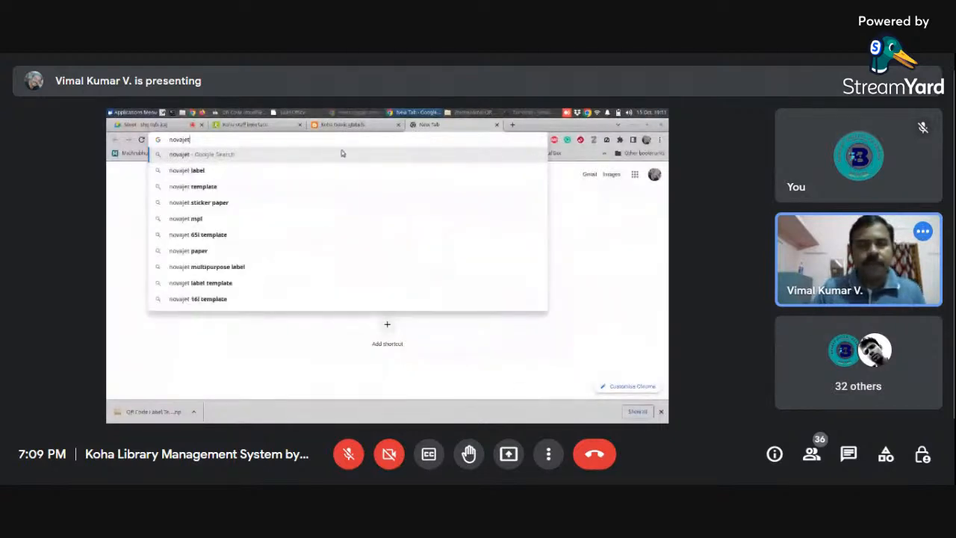
left_click(226, 208)
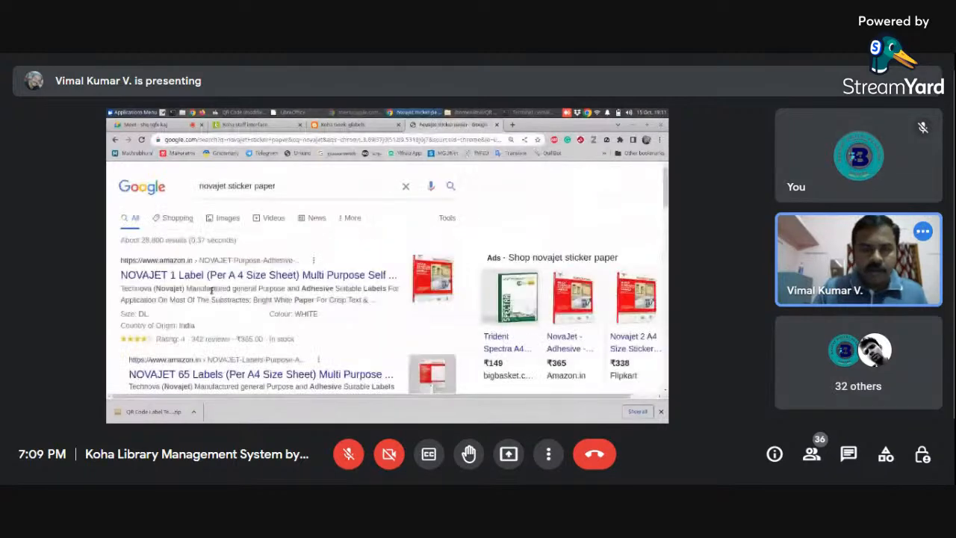
- Look through the sticker paper results and open Flipkart's Novajet 21 A4 Size Sticker Paper page
scroll(212, 291, "down", 5)
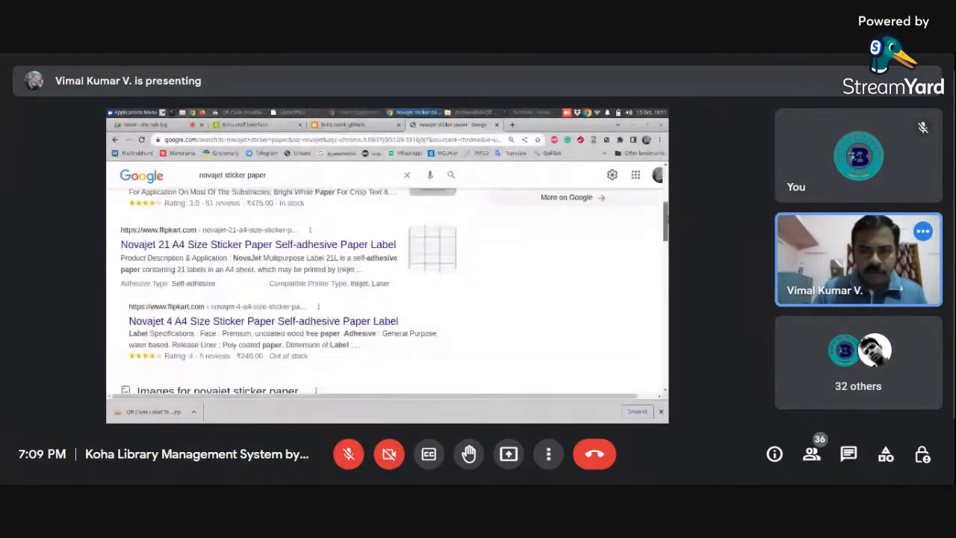
scroll(387, 284, "up", 3)
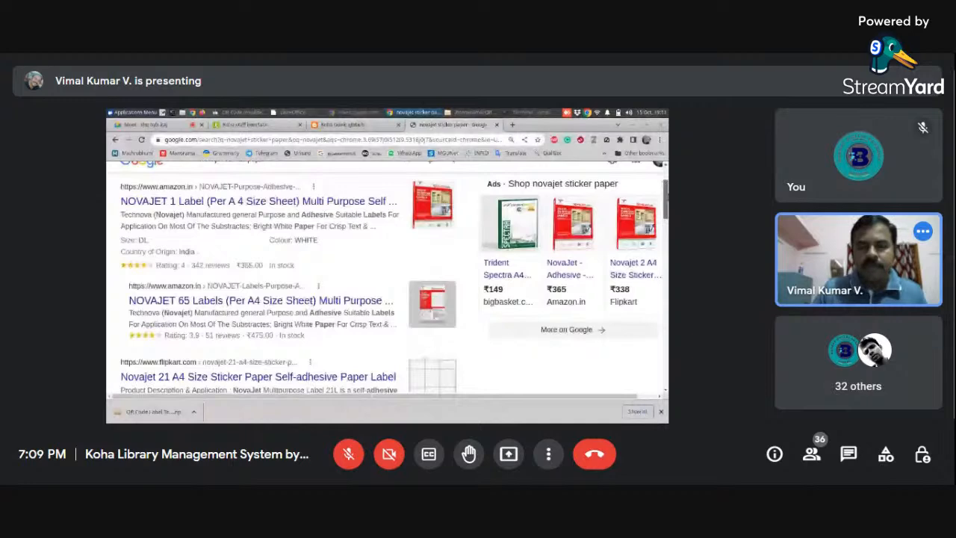
scroll(440, 304, "down", 2)
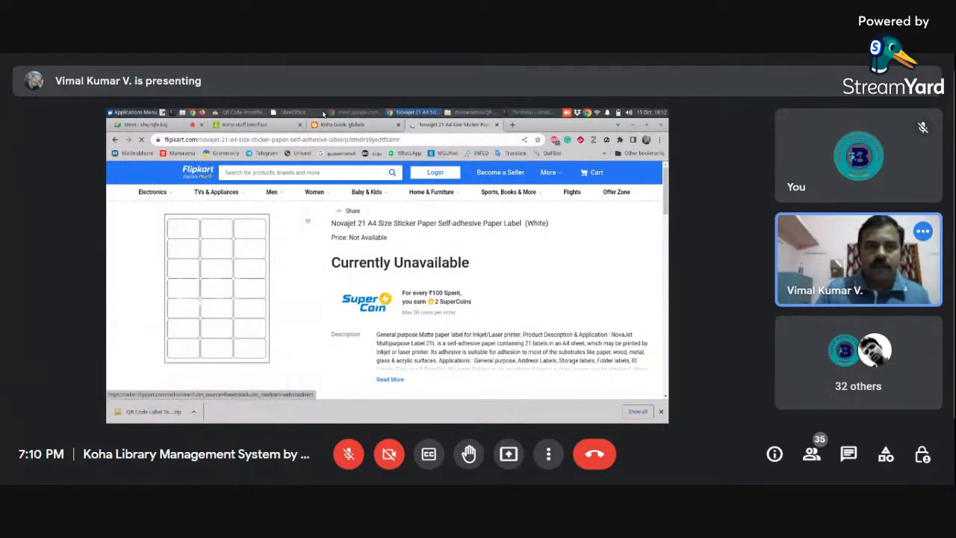
- Return to gLabels and review the merge field choices of both text objects and the QR code's data properties
left_click(239, 112)
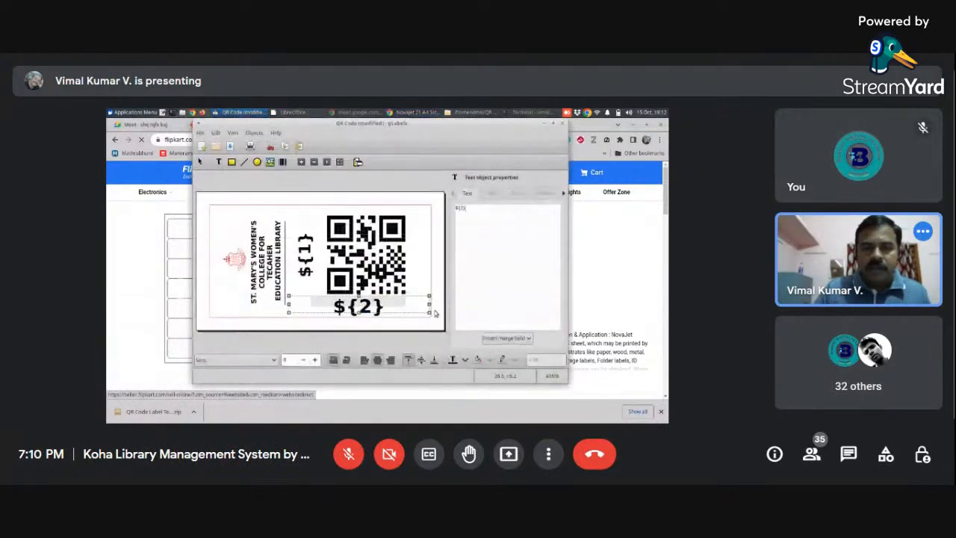
left_click(306, 248)
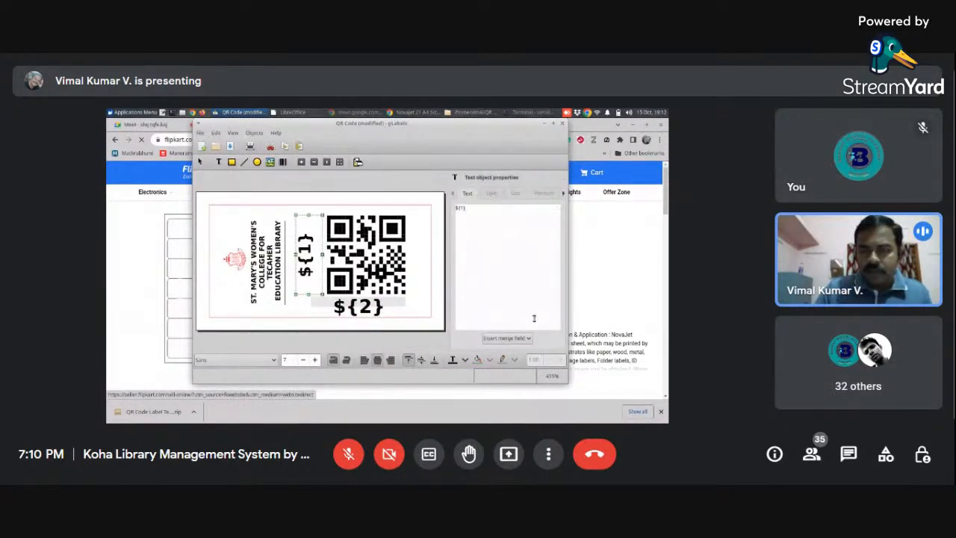
left_click(532, 340)
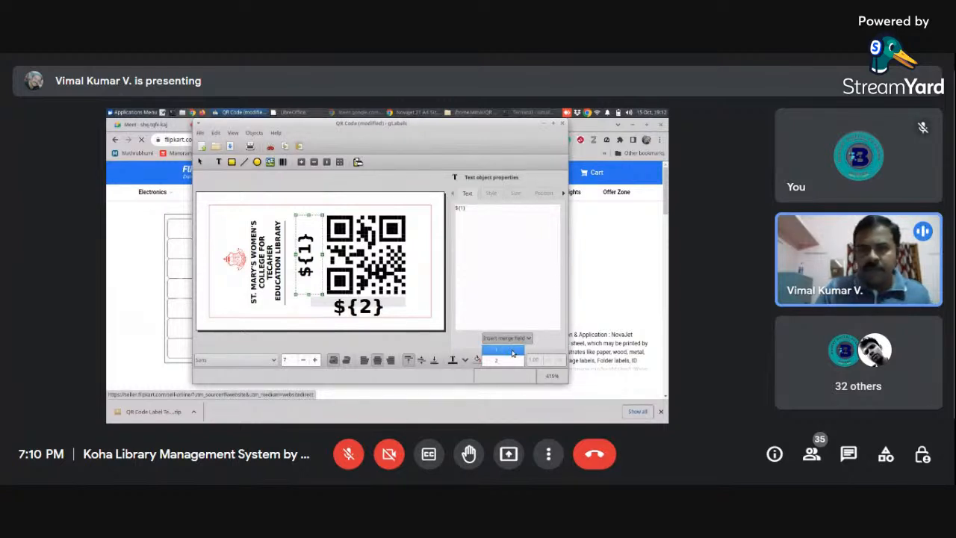
left_click(512, 351)
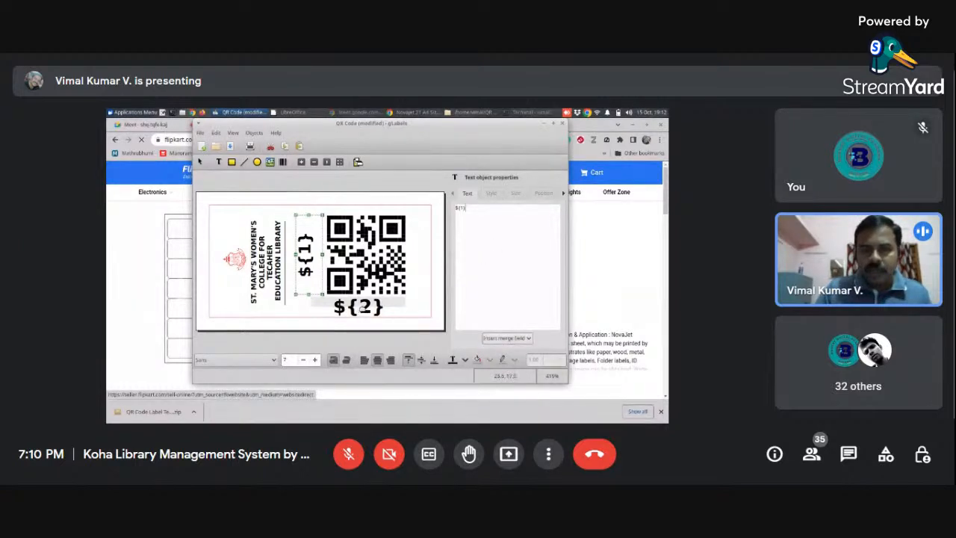
left_click(361, 306)
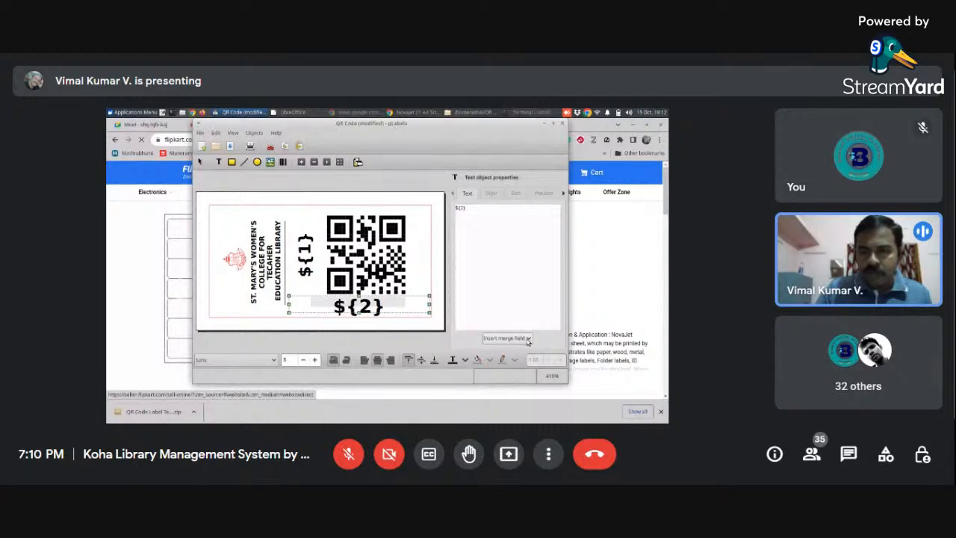
left_click(528, 340)
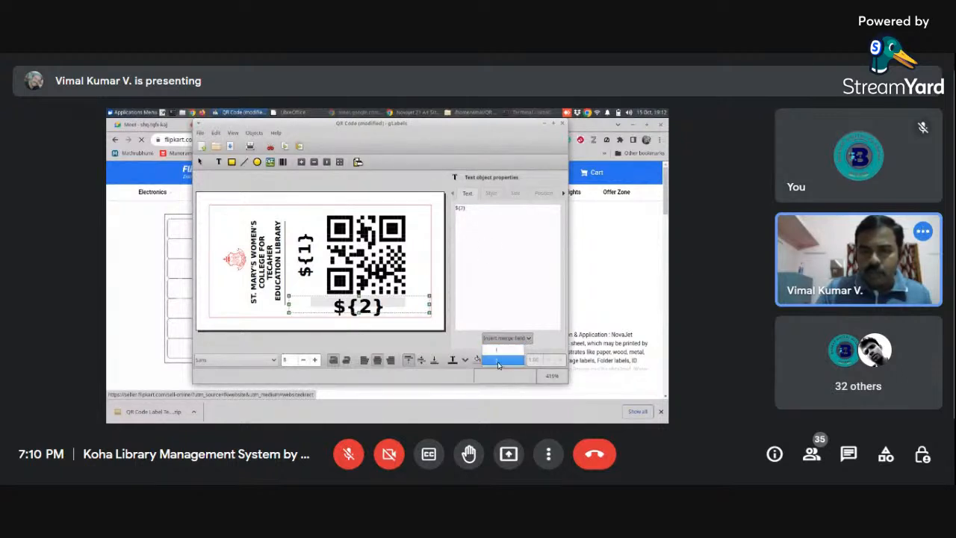
left_click(498, 361)
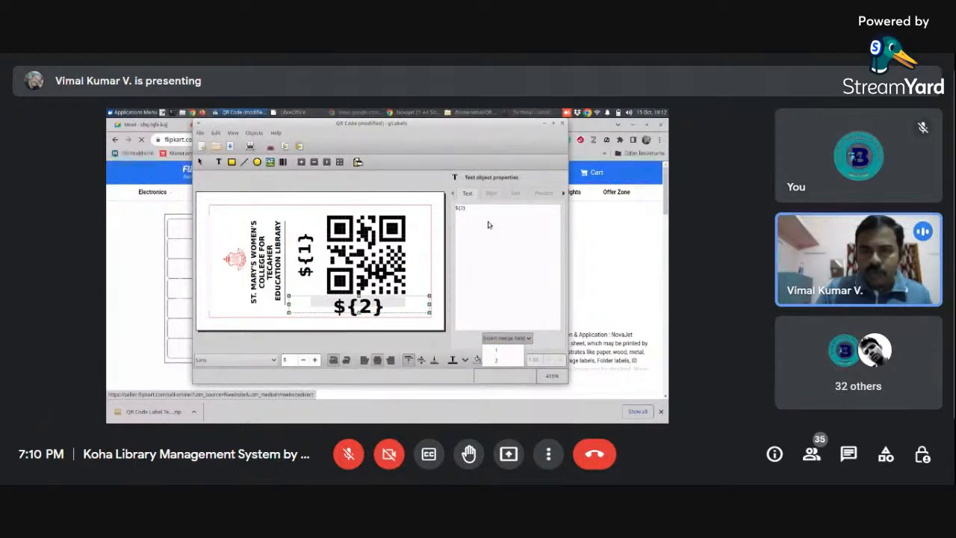
left_click(409, 247)
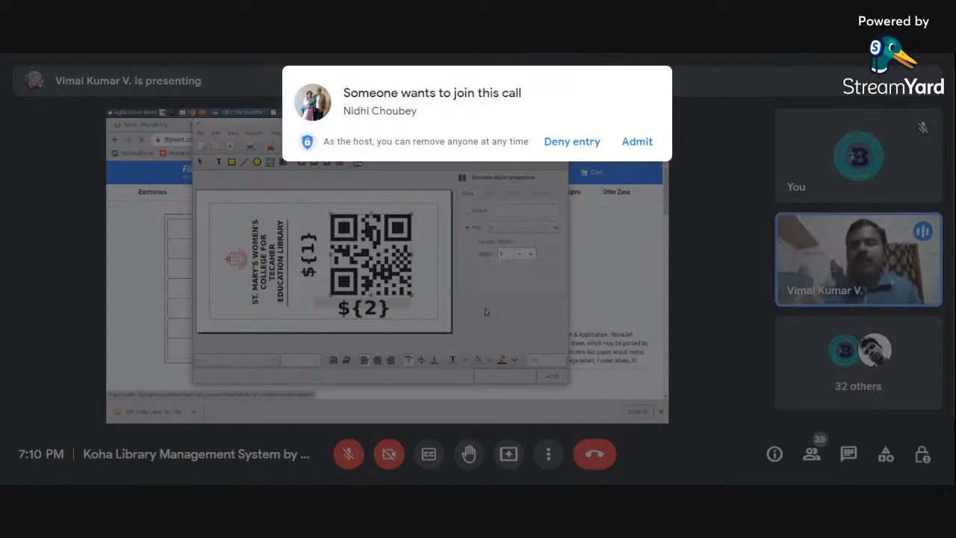
- Admit the waiting participants to the call and show the meeting in full screen
left_click(635, 141)
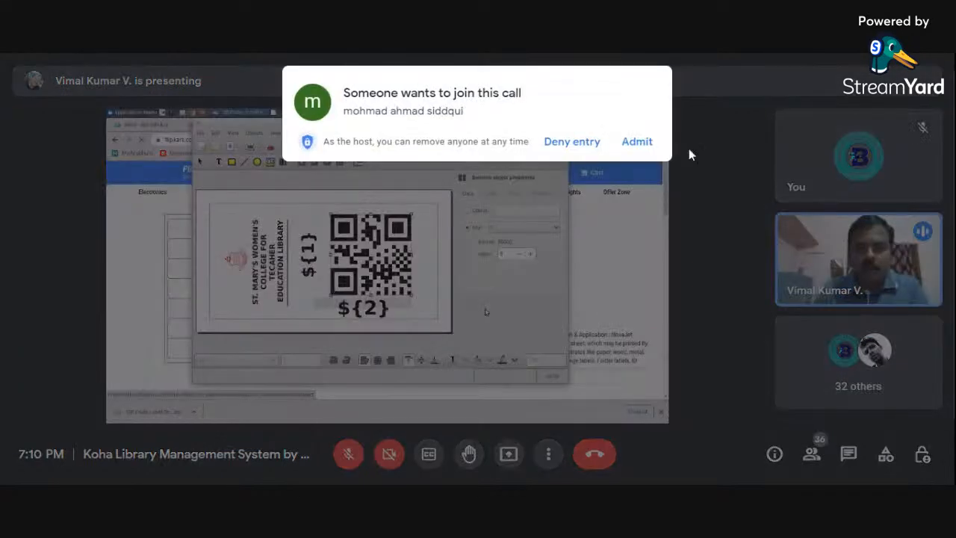
left_click(640, 148)
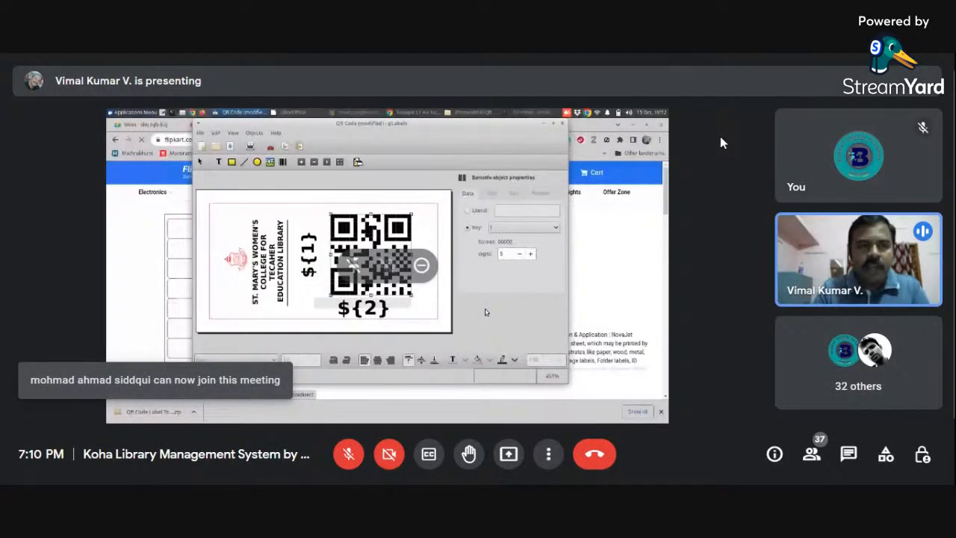
left_click(551, 454)
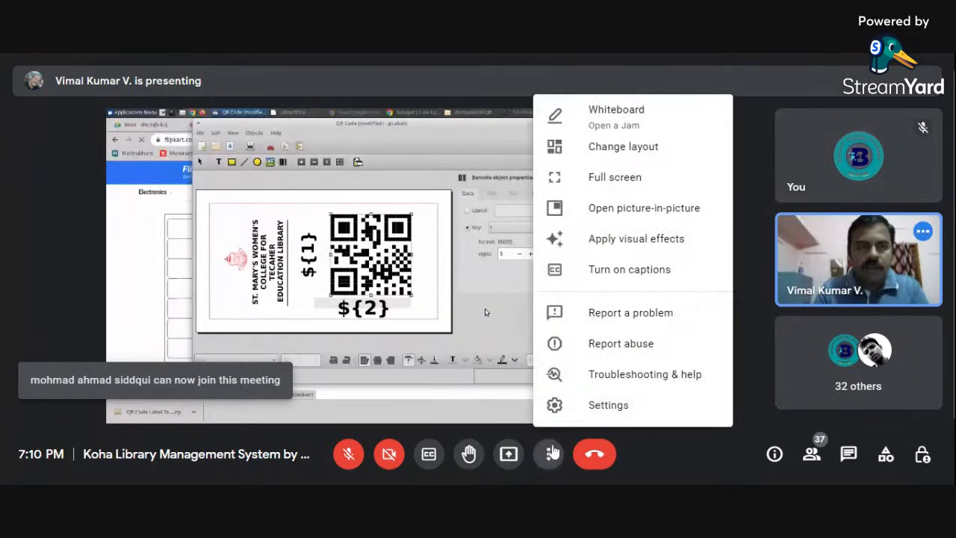
left_click(663, 180)
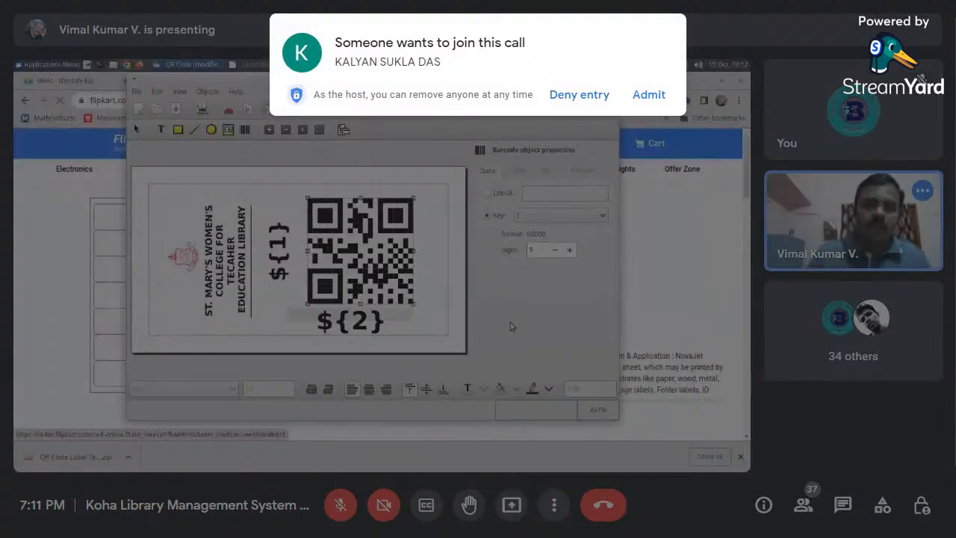
left_click(653, 96)
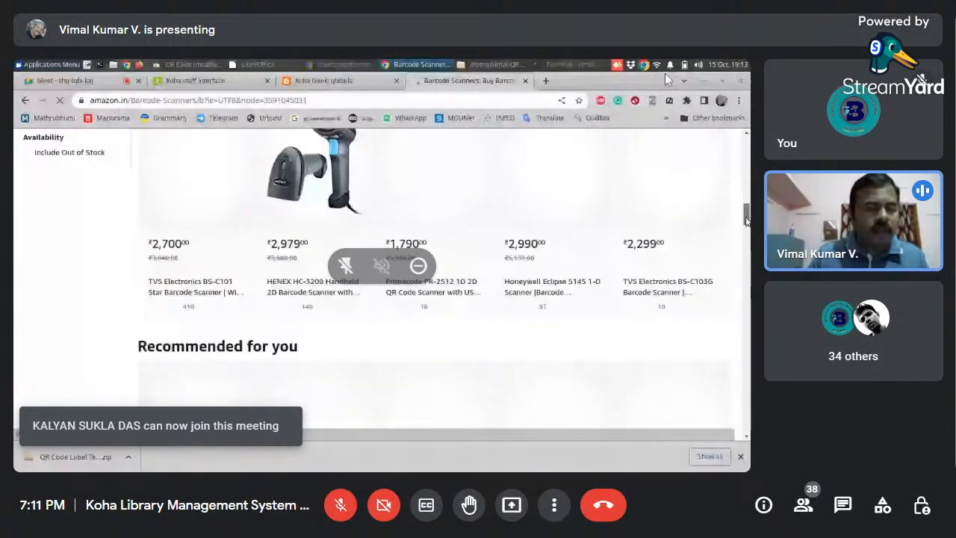
- Switch to Chrome and look through the barcode scanner listings on Amazon
mouse_move(746, 217)
left_mouse_down()
mouse_move(745, 204)
mouse_move(746, 215)
left_mouse_up()
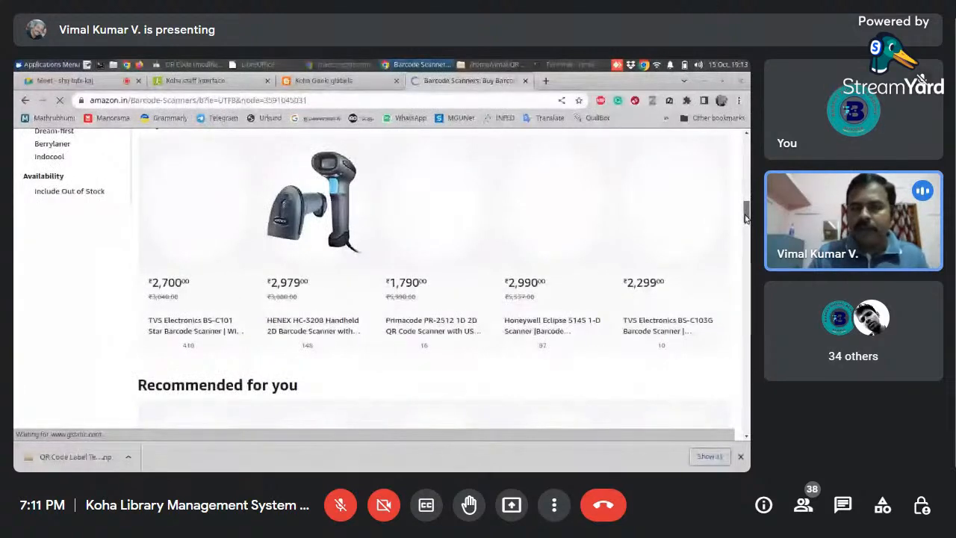
left_click_drag(746, 216, 745, 159)
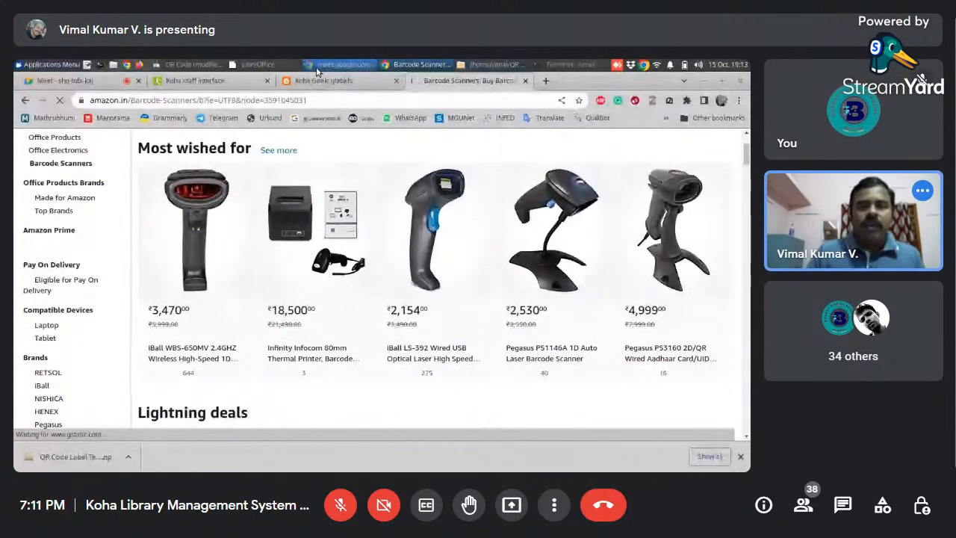
- Return to gLabels and save the changes to the QR Code label file
left_click(209, 66)
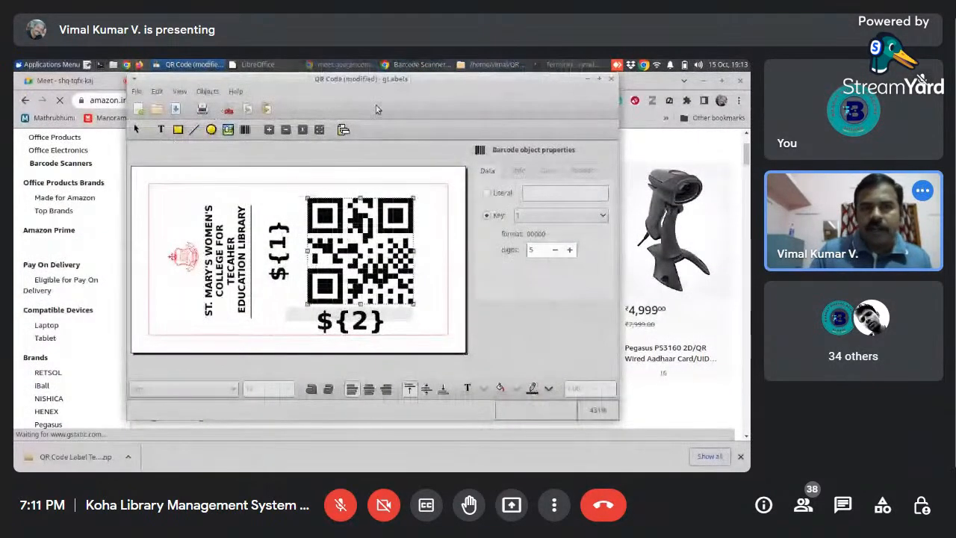
left_click(173, 110)
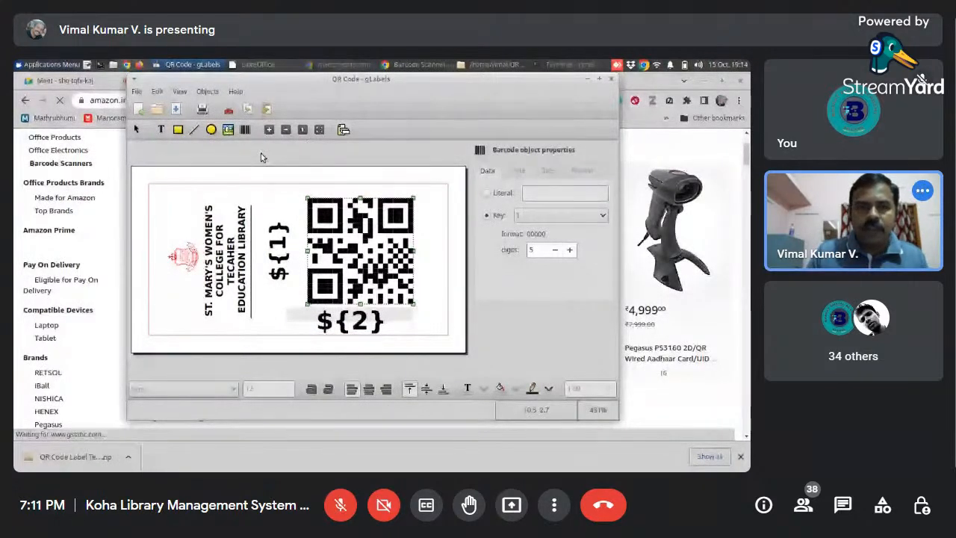
- Switch to the Amazon page in Chrome and search for "HP laserjet"
left_click(429, 66)
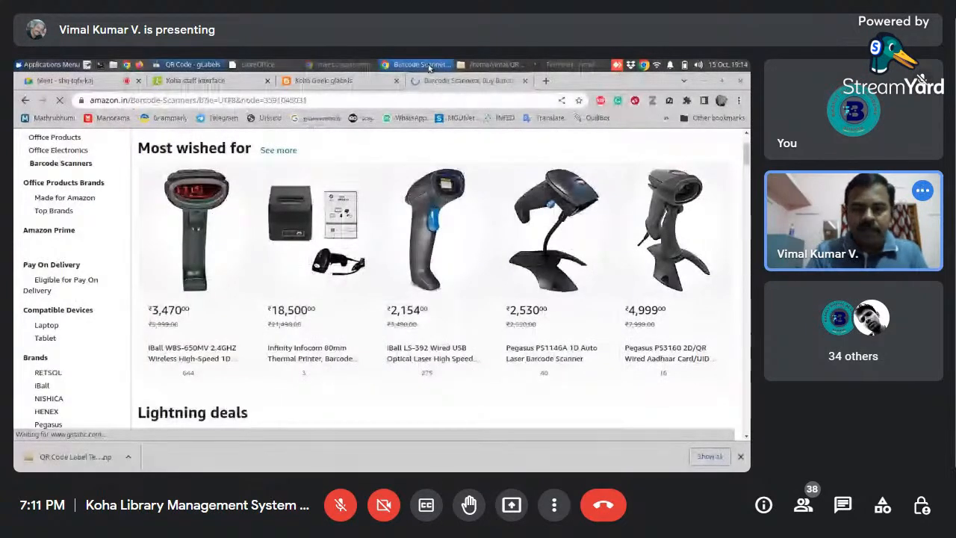
left_click(349, 145)
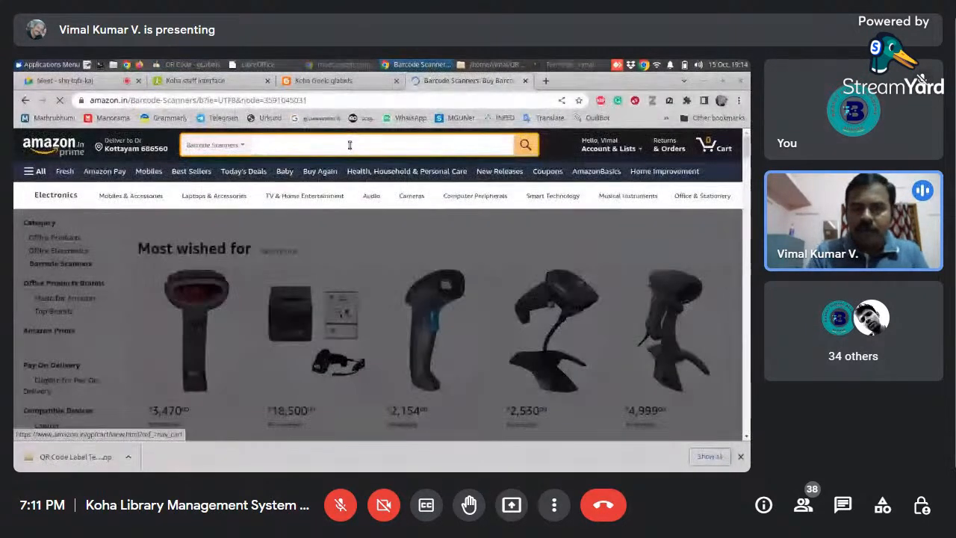
type("HP")
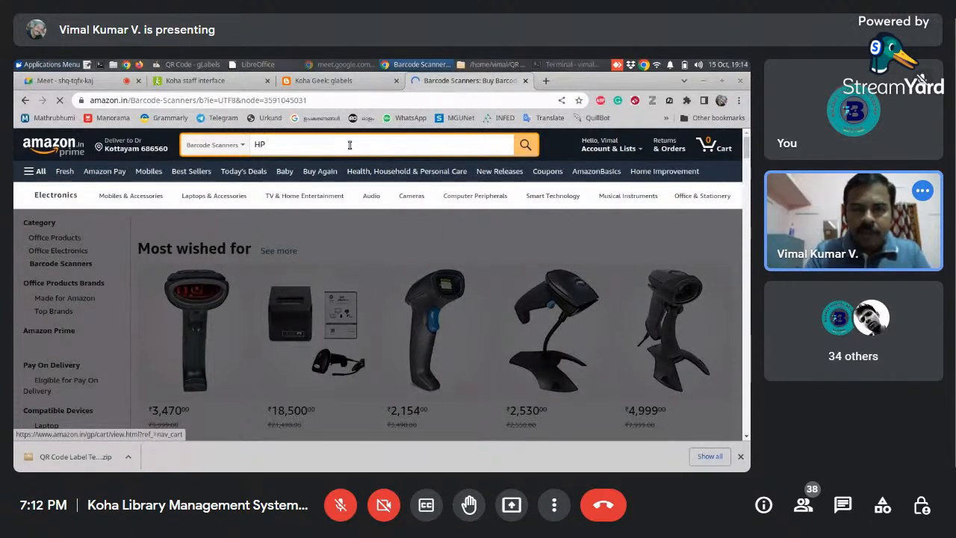
type("la")
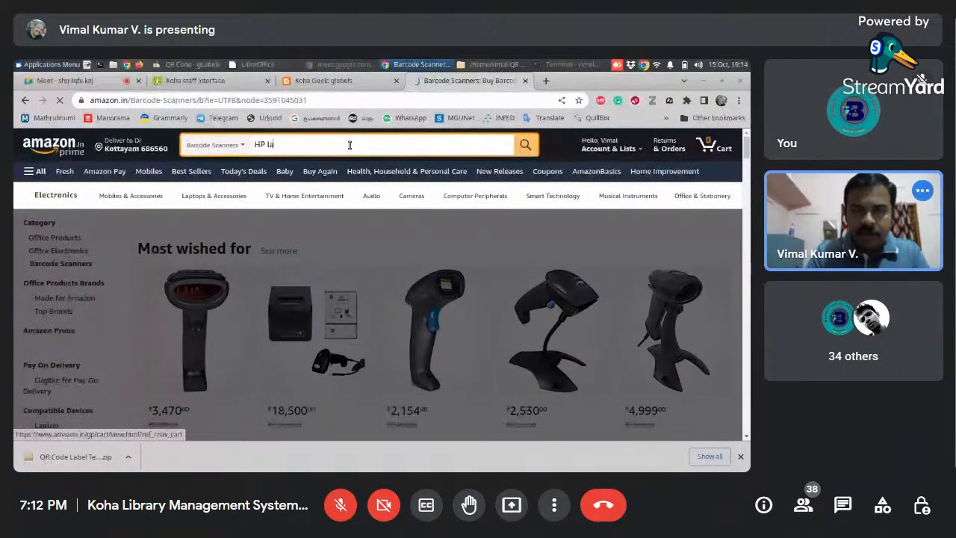
type("serjet")
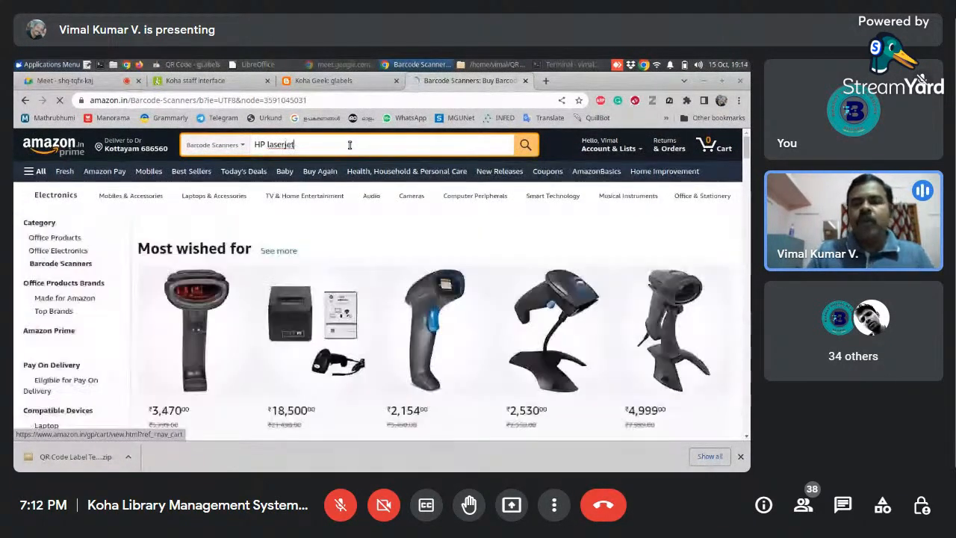
key("Return")
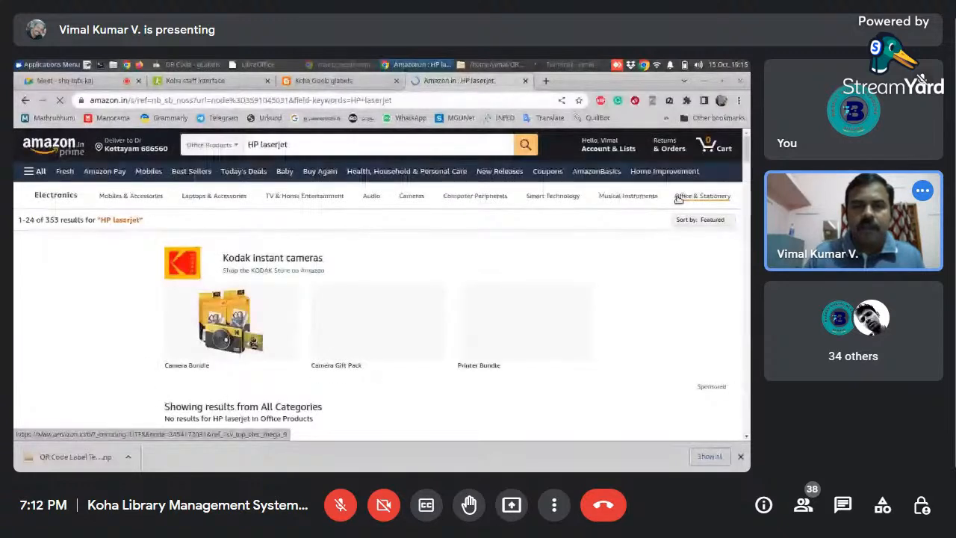
- Look through the HP LaserJet printer results and return to the QR Code label in gLabels
left_click_drag(746, 150, 745, 173)
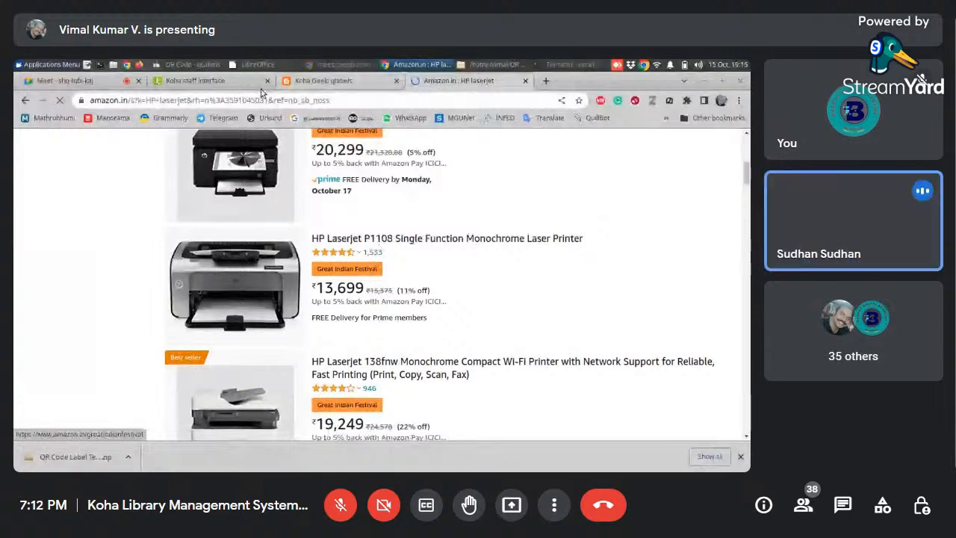
scroll(745, 183, "down", 2)
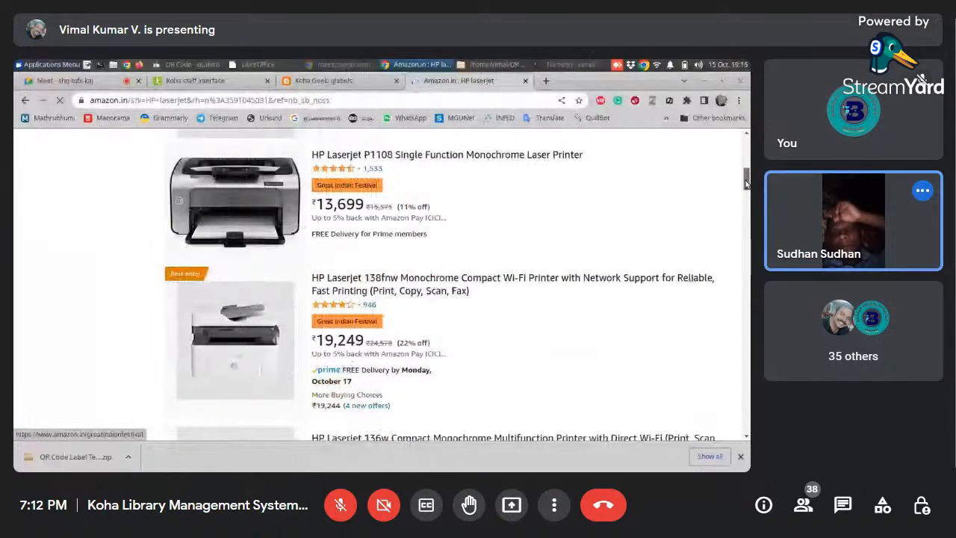
left_click(192, 65)
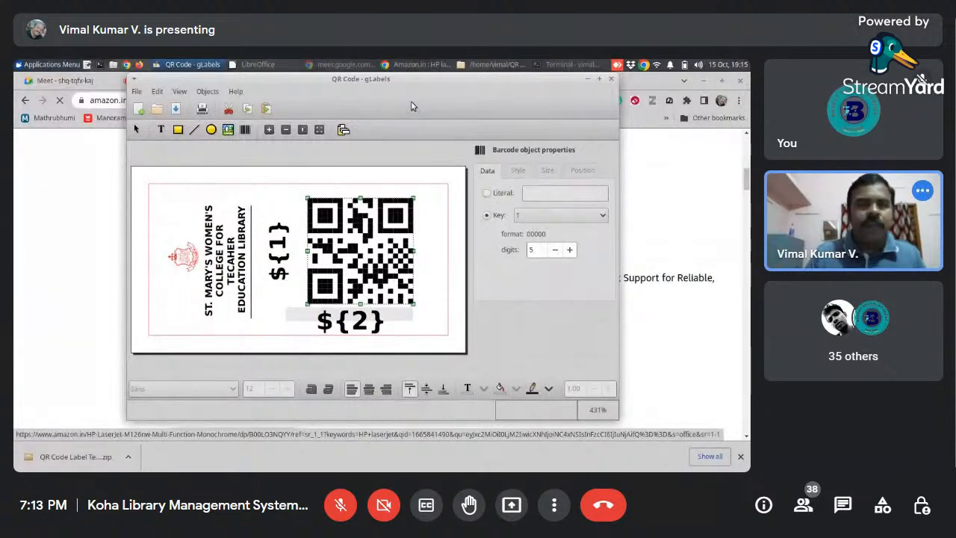
left_click(202, 109)
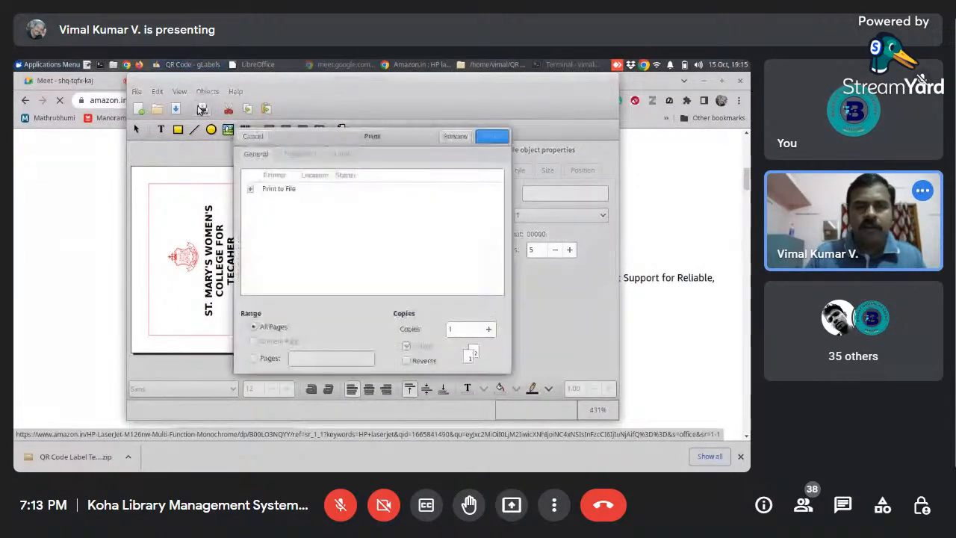
left_click(289, 191)
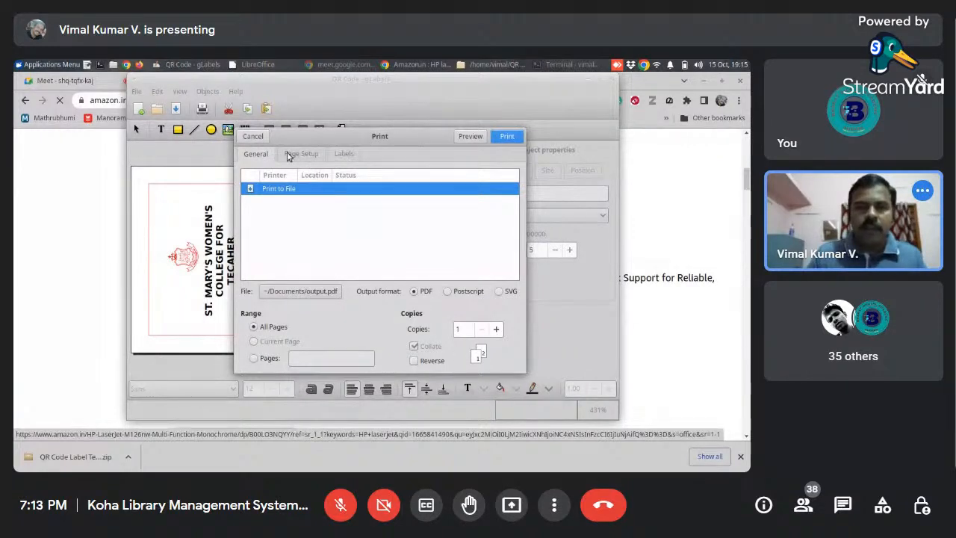
left_click(254, 137)
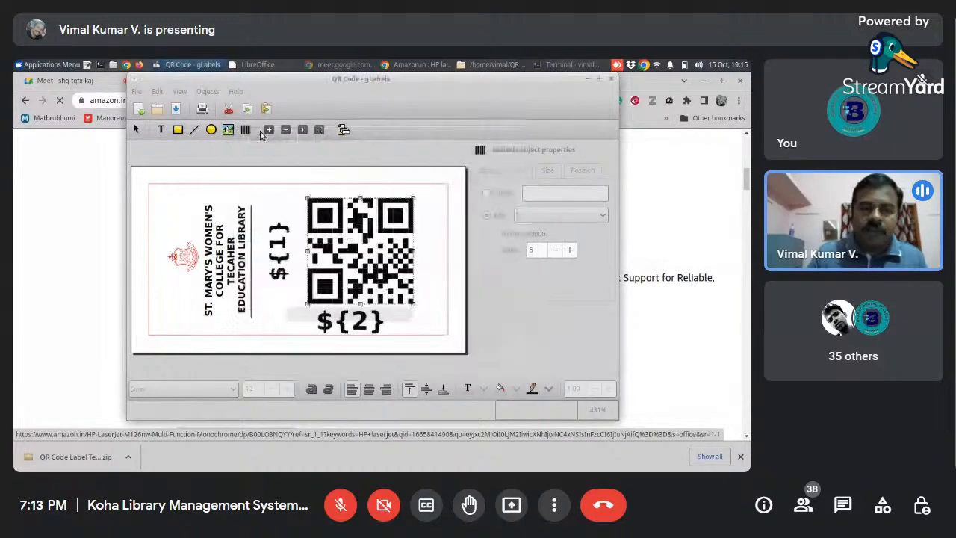
- Choose Print to File for the label print job and review its page setup
left_click(201, 110)
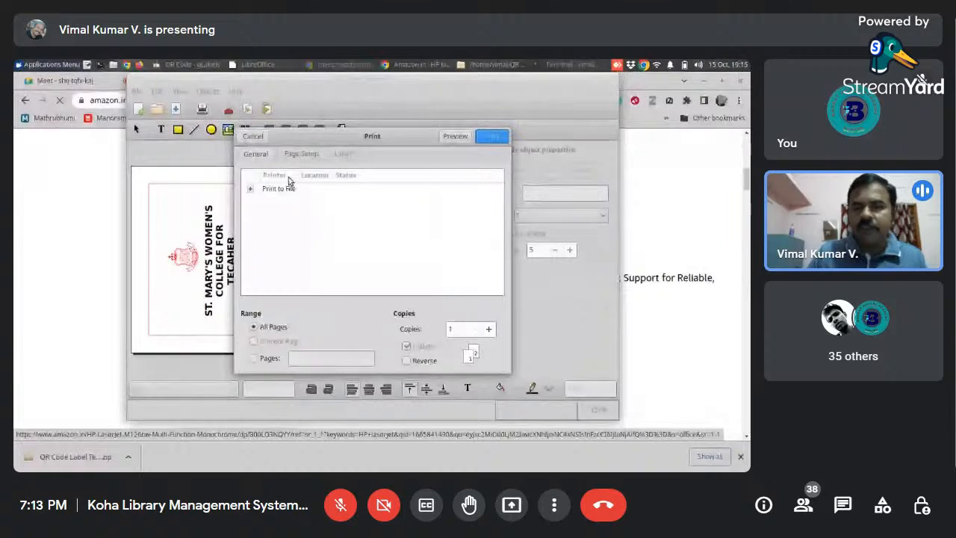
left_click(287, 186)
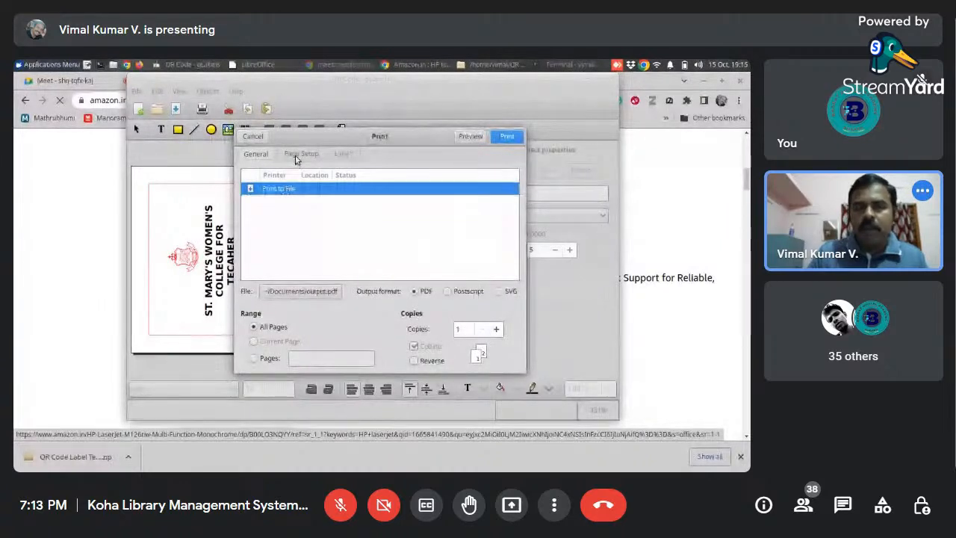
left_click(298, 155)
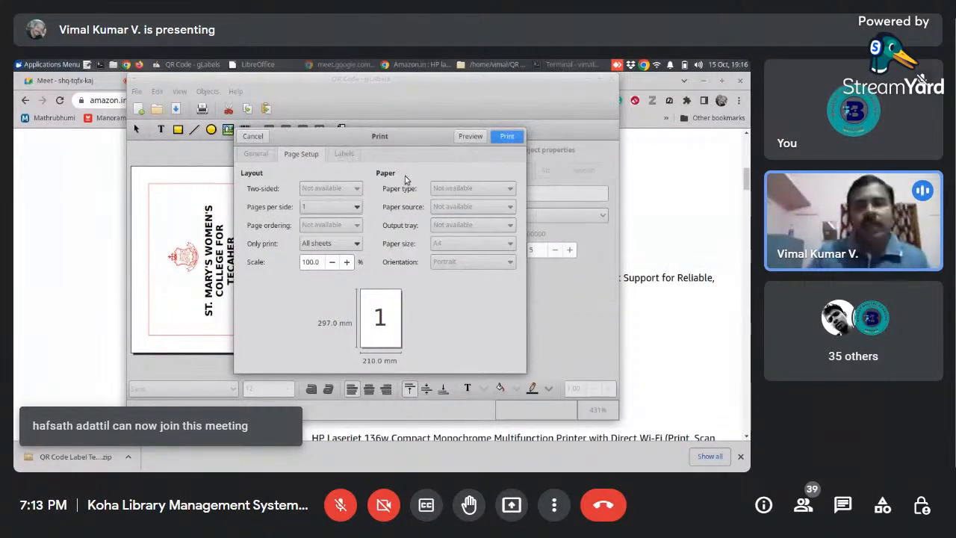
- Set the label merge to print 2 copies and collate them
left_click(352, 157)
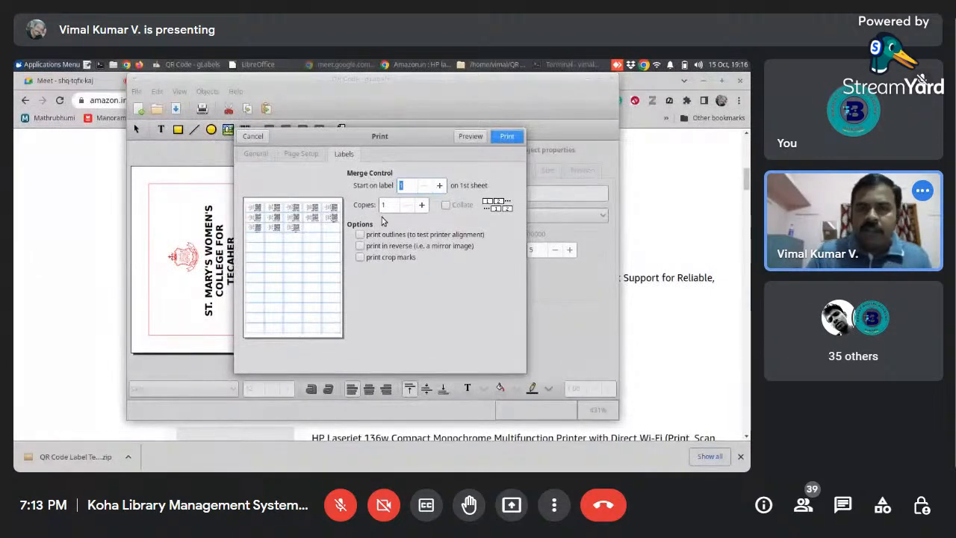
left_click(404, 206)
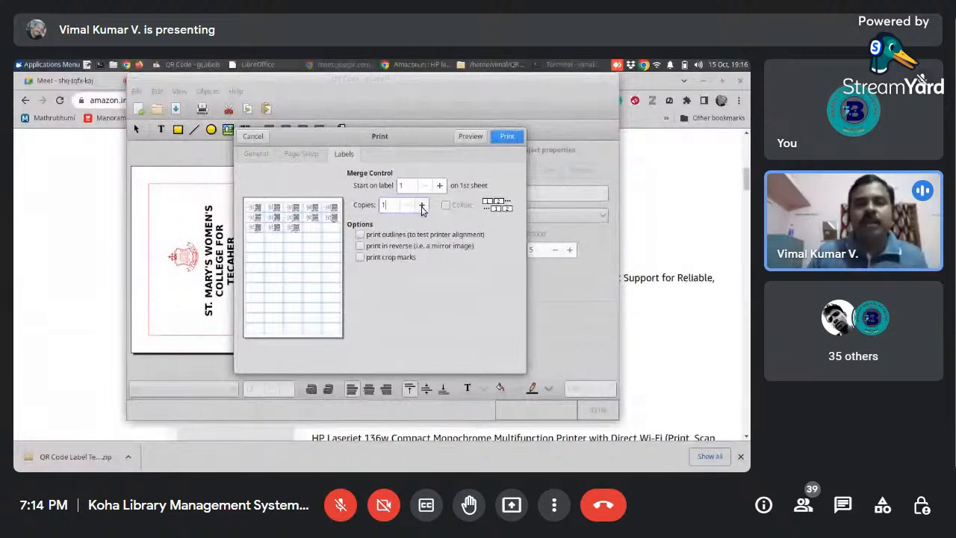
left_click(422, 205)
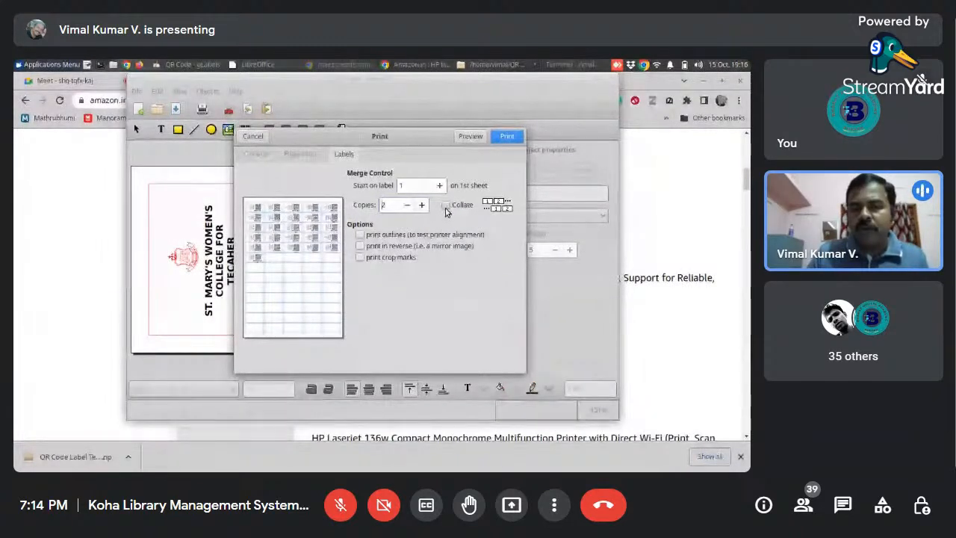
left_click(446, 206)
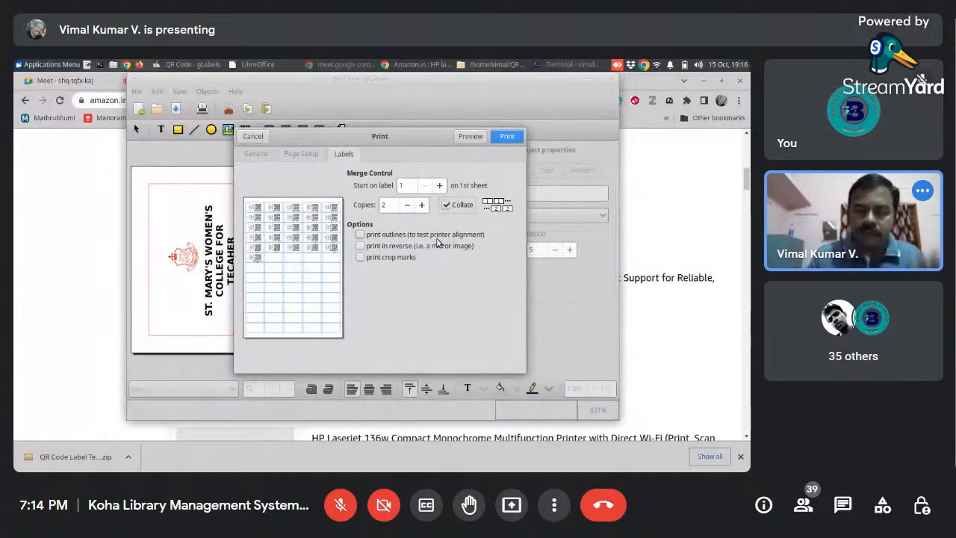
- Try starting the print at label 16 on the first sheet
left_click(440, 185)
left_click(440, 185)
left_click(440, 186)
left_click(441, 185)
left_click(441, 185)
left_click(440, 186)
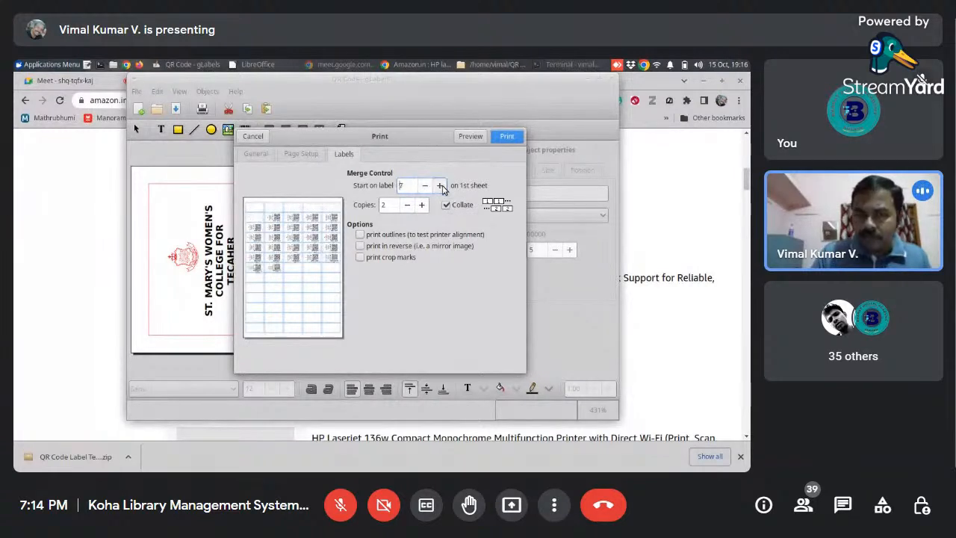
left_click(441, 186)
left_click(441, 185)
left_click(441, 186)
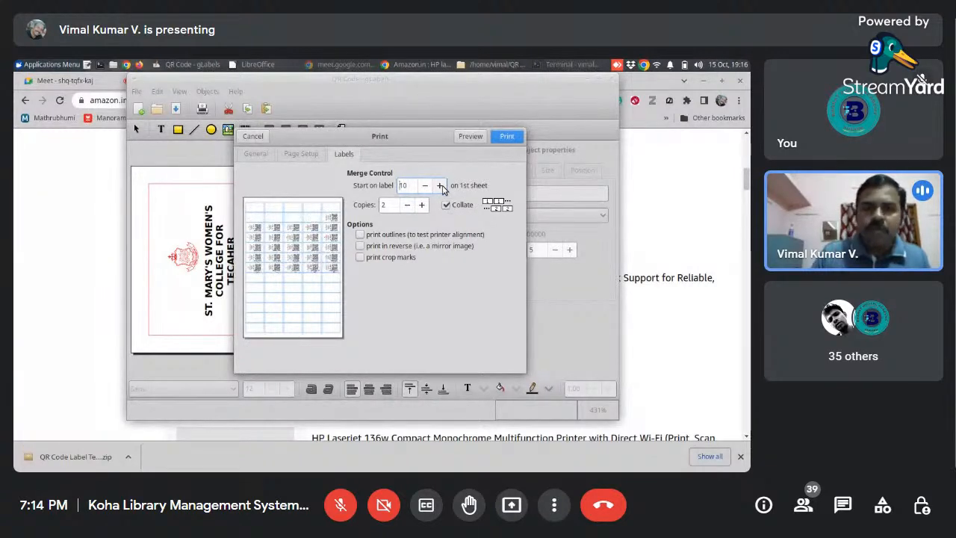
left_click(441, 185)
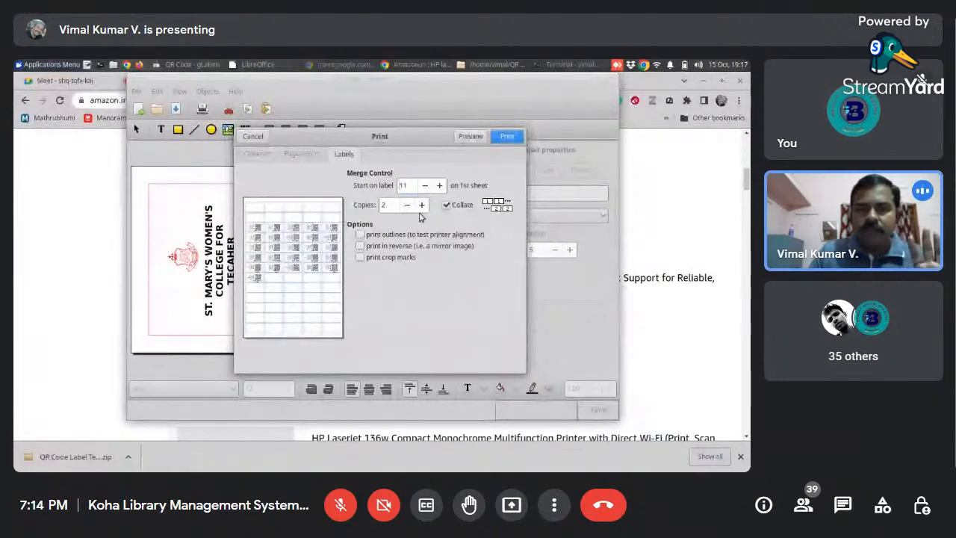
left_click(442, 188)
left_click(442, 189)
left_click(442, 188)
left_click(442, 189)
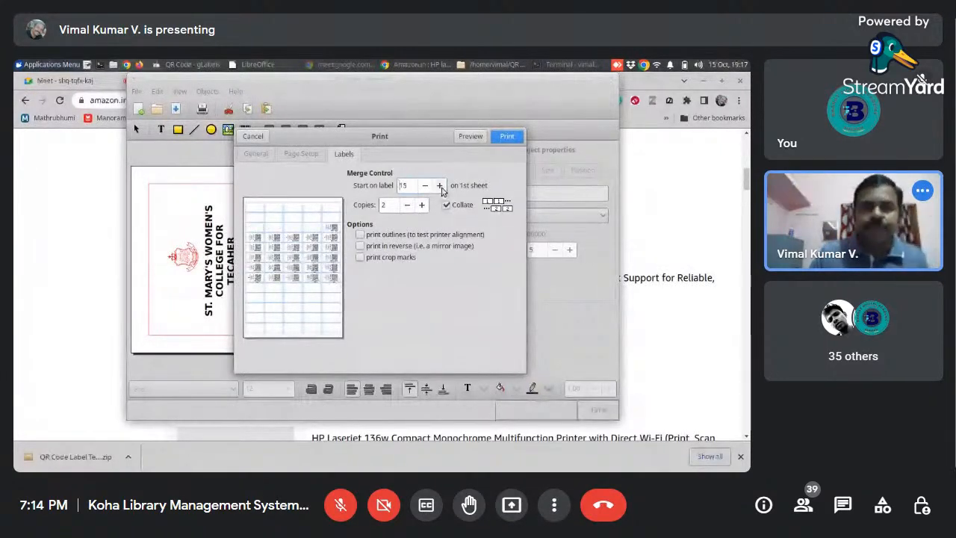
left_click(441, 188)
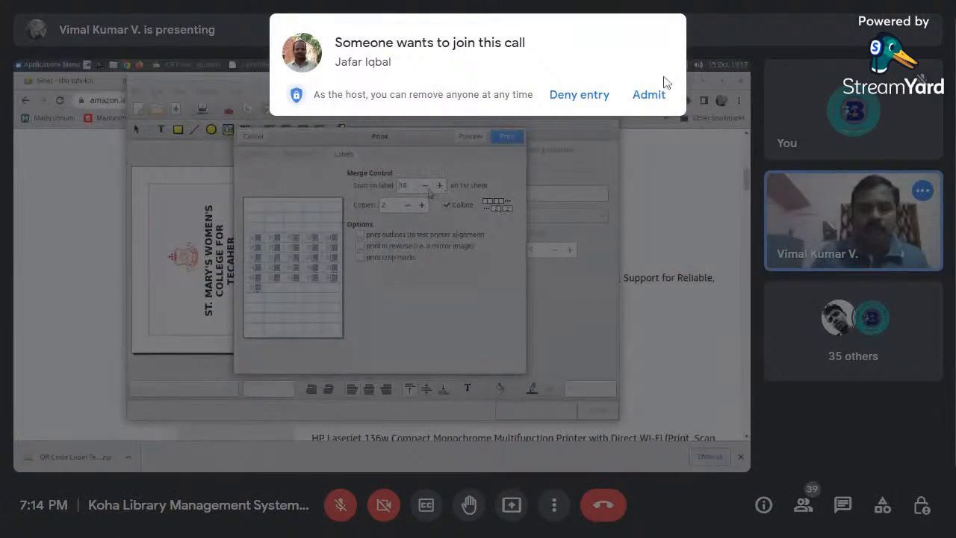
- Admit the waiting participant to the call
left_click(649, 95)
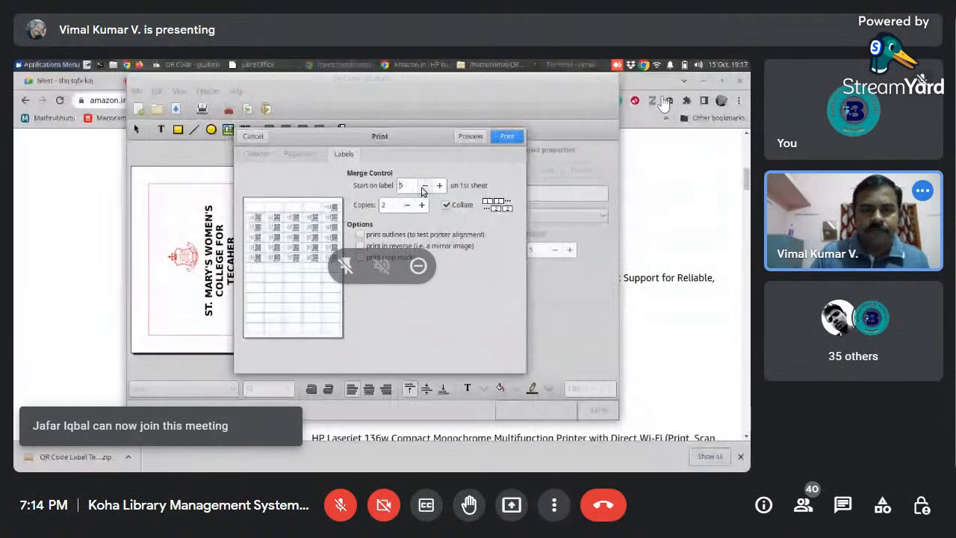
- Set the print to start on label 1 and print to output.pdf, replacing the existing file
left_click(423, 186)
left_click(424, 186)
left_click(424, 186)
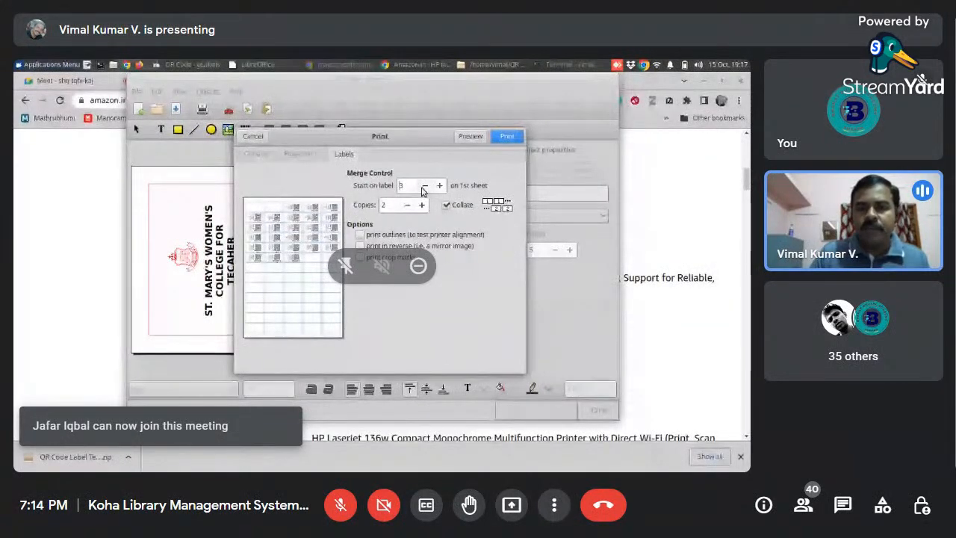
left_click(424, 186)
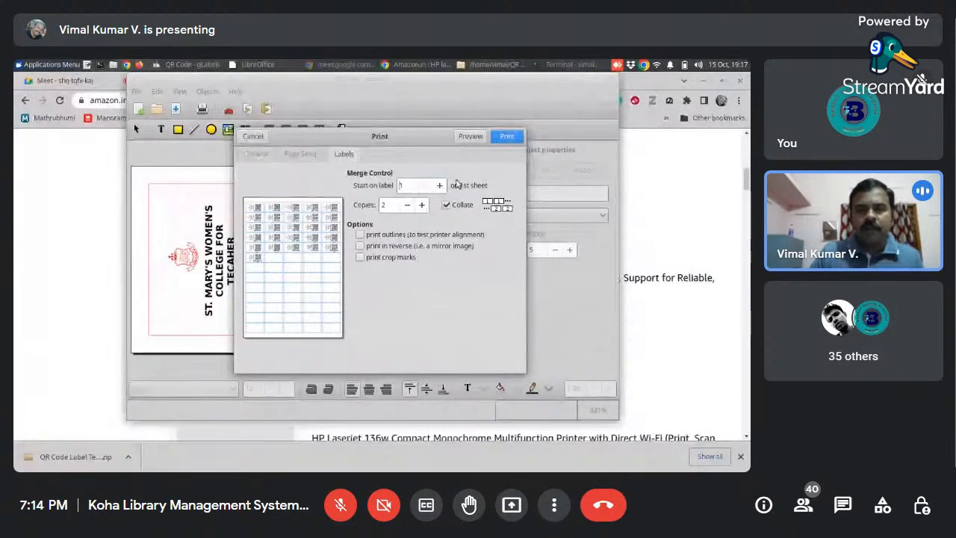
left_click(507, 136)
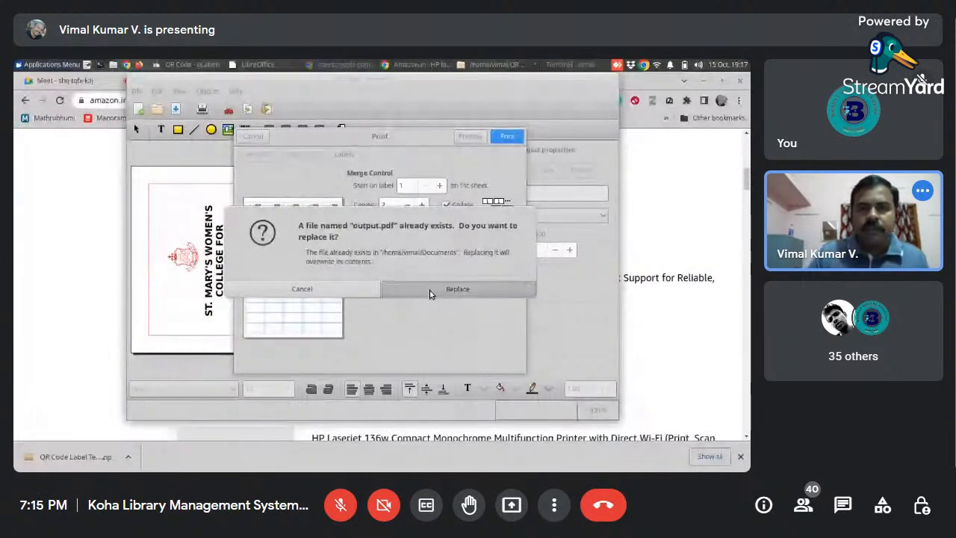
left_click(429, 291)
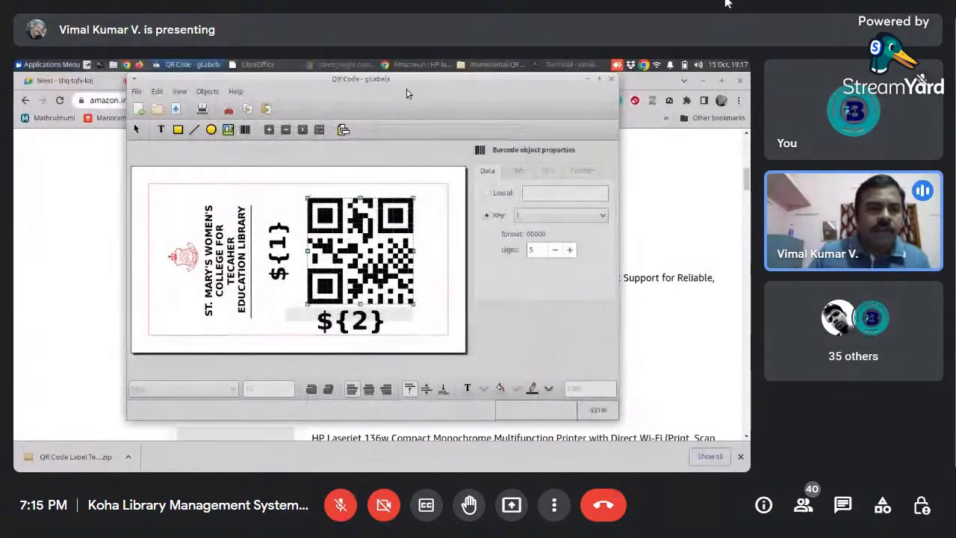
- Switch to the file manager and open the Documents folder
left_click(483, 67)
left_click(58, 181)
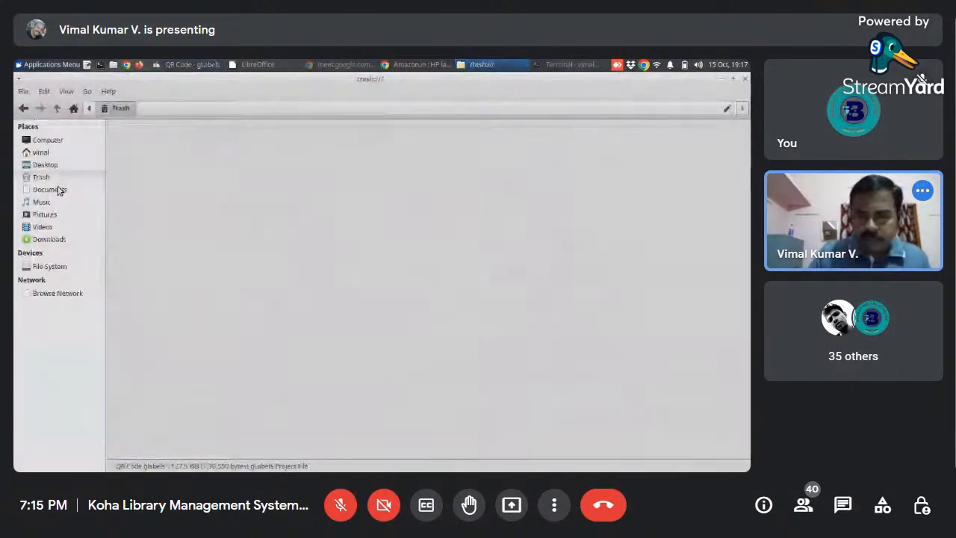
left_click(58, 190)
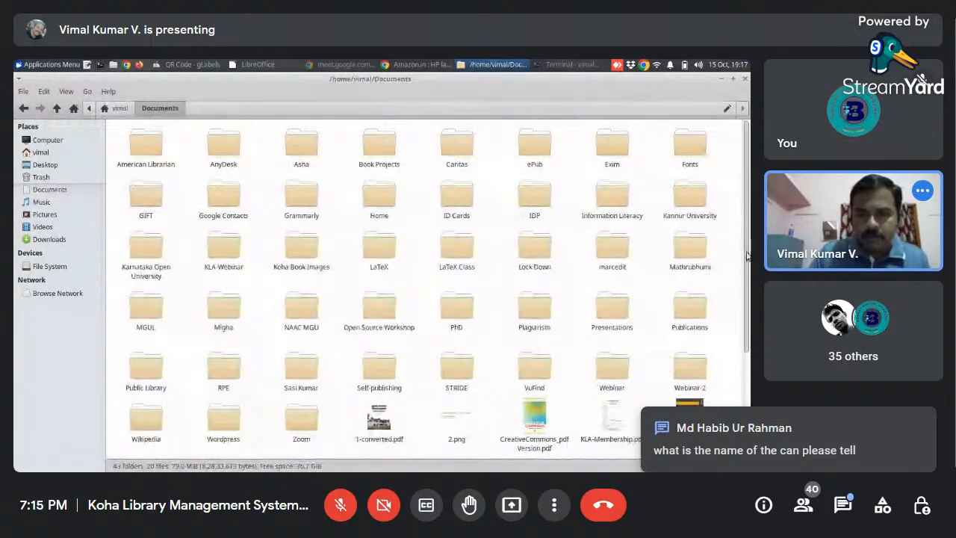
- Open output.pdf from the Documents folder in the document viewer, inspect the printed QR labels enlarged, and close it
left_click_drag(747, 256, 740, 378)
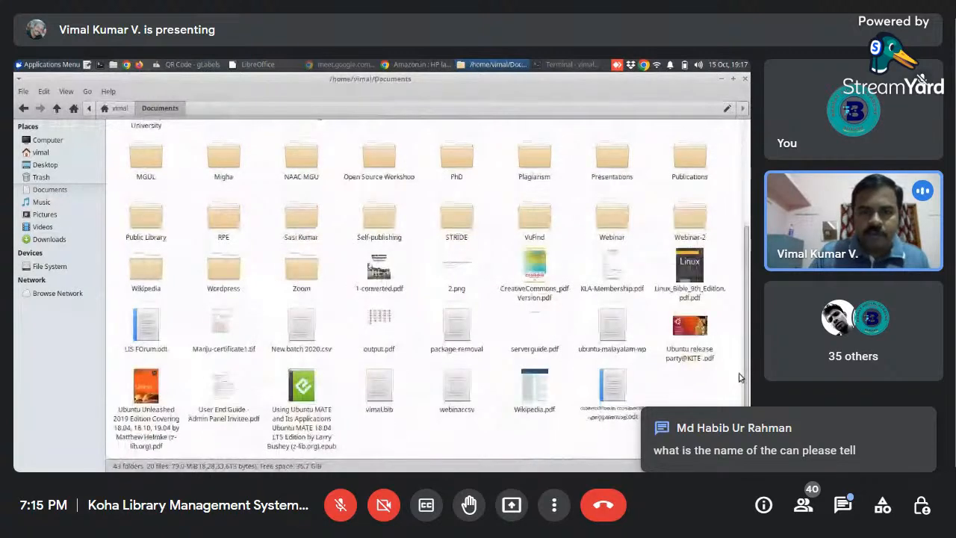
right_click(374, 316)
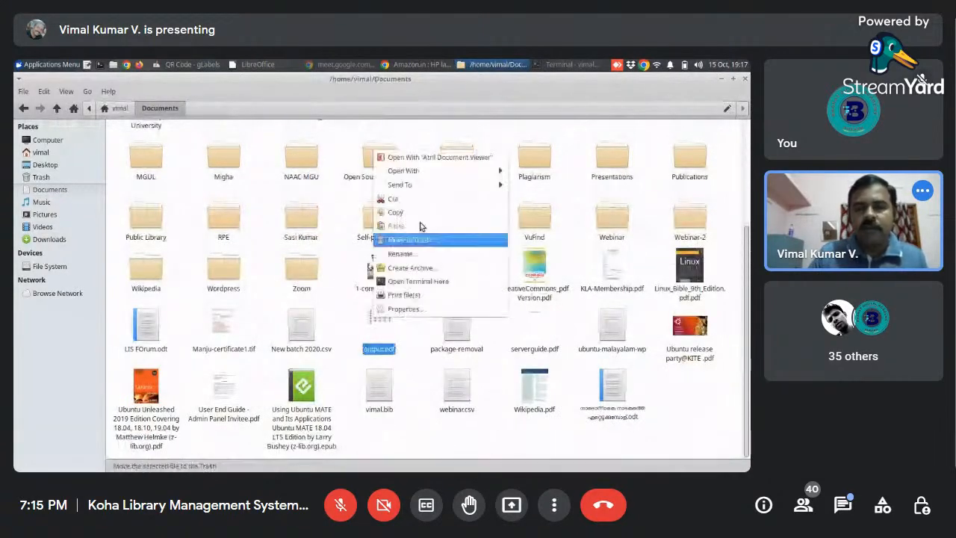
left_click(414, 158)
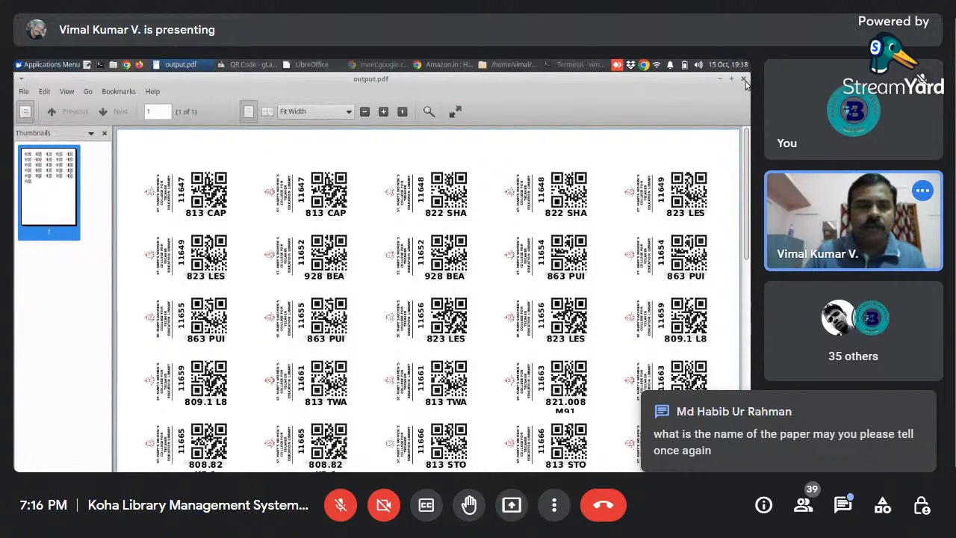
left_click(383, 111)
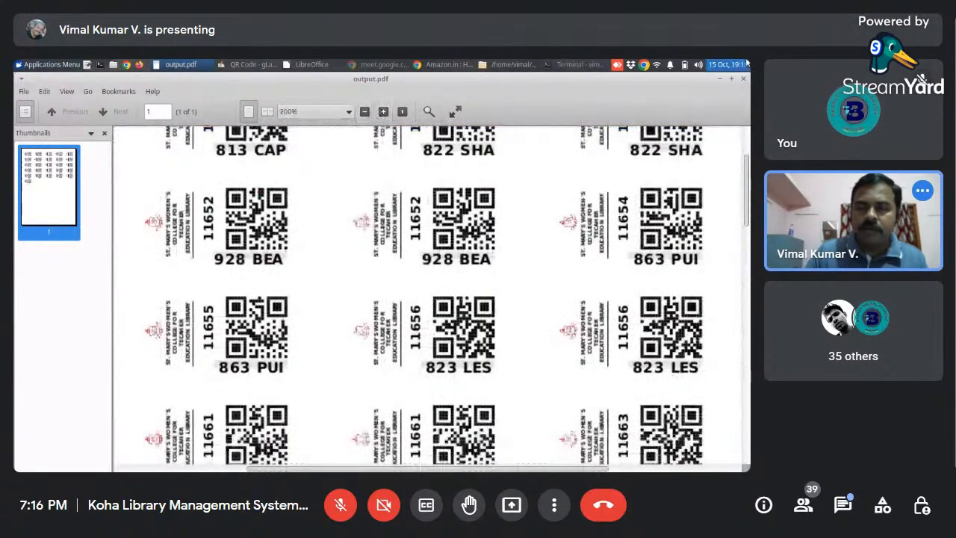
left_click(744, 78)
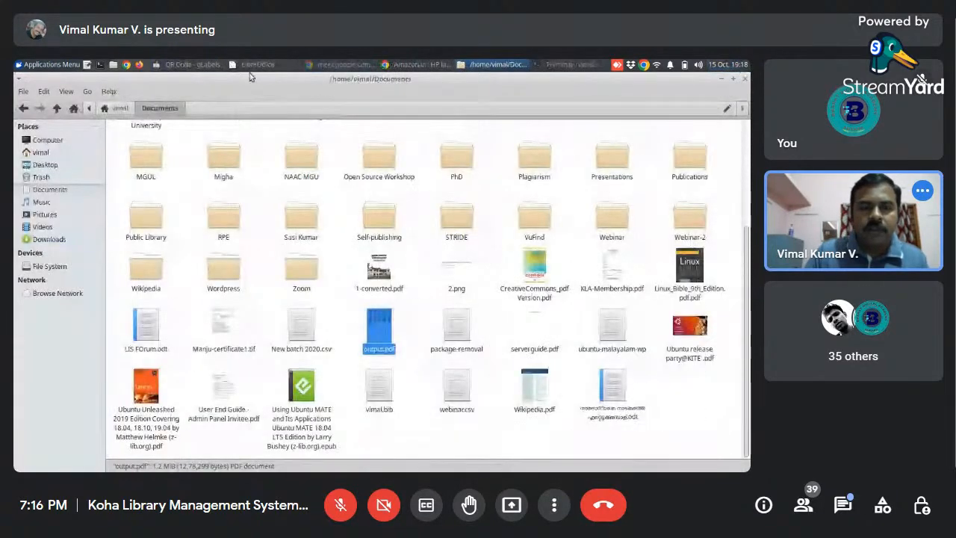
- Switch to the QR Code template in gLabels and try font size 8 on the ${1} text
left_click(195, 65)
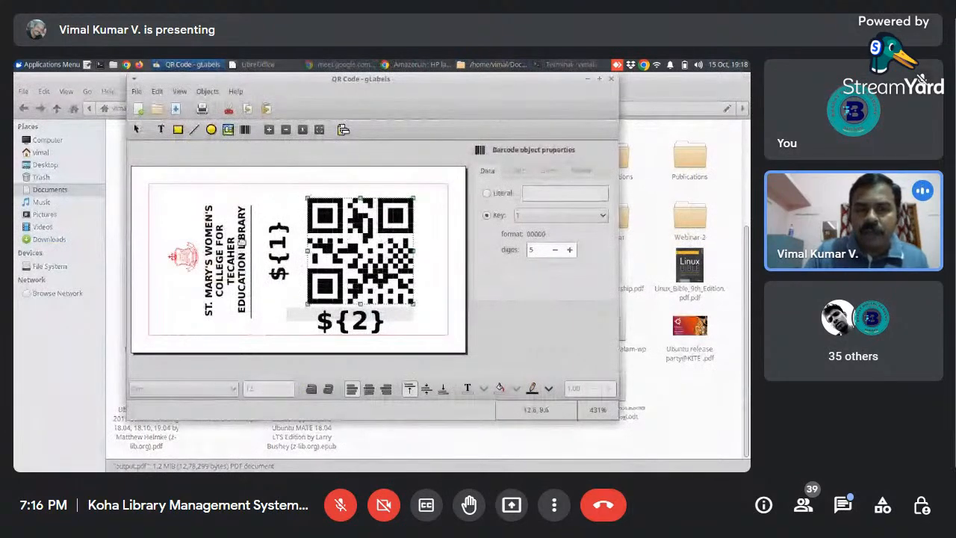
left_click(242, 240)
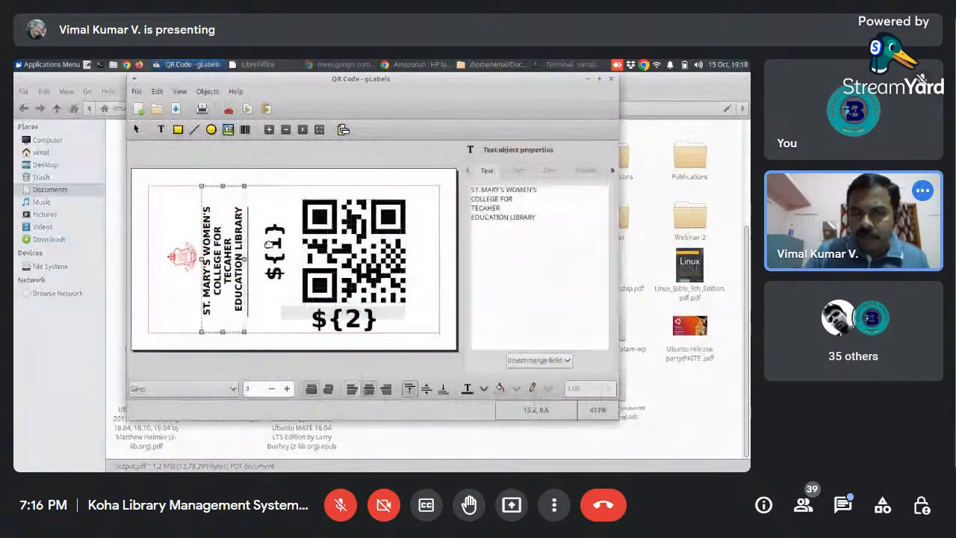
left_click(273, 259)
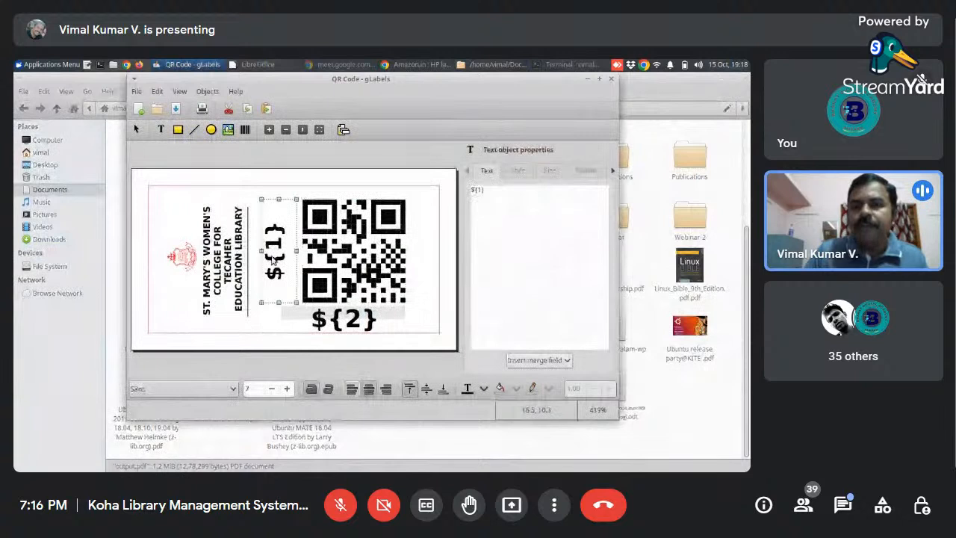
left_click(519, 171)
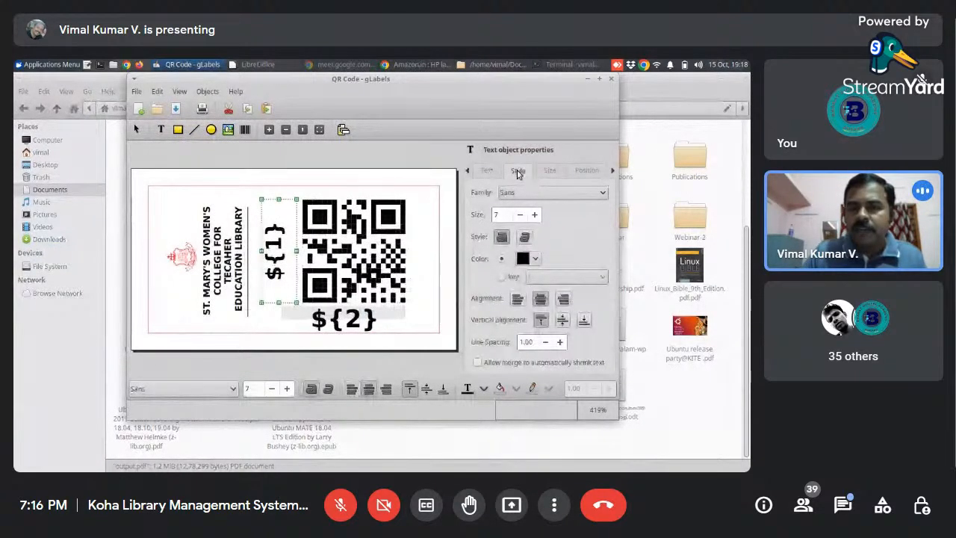
left_click(535, 216)
left_click(535, 216)
left_click(523, 216)
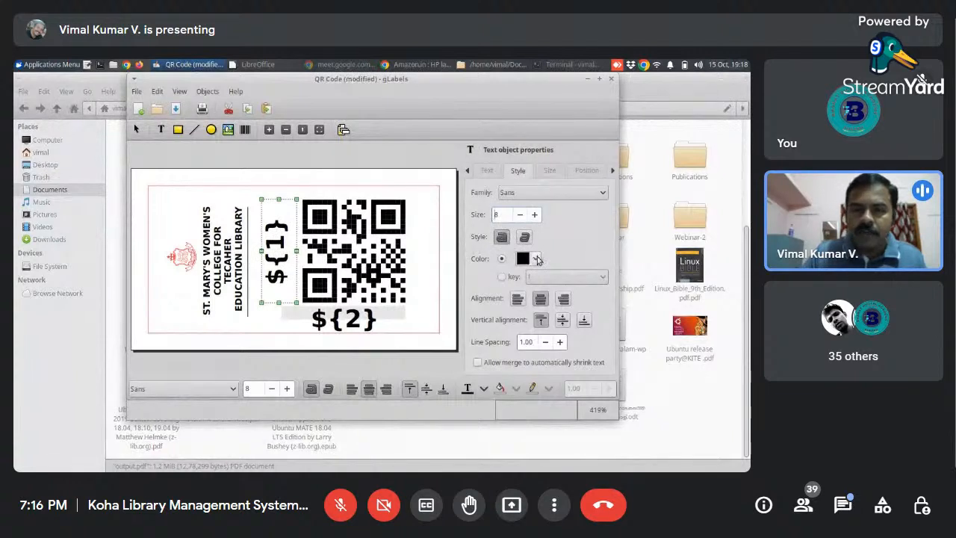
left_click(551, 171)
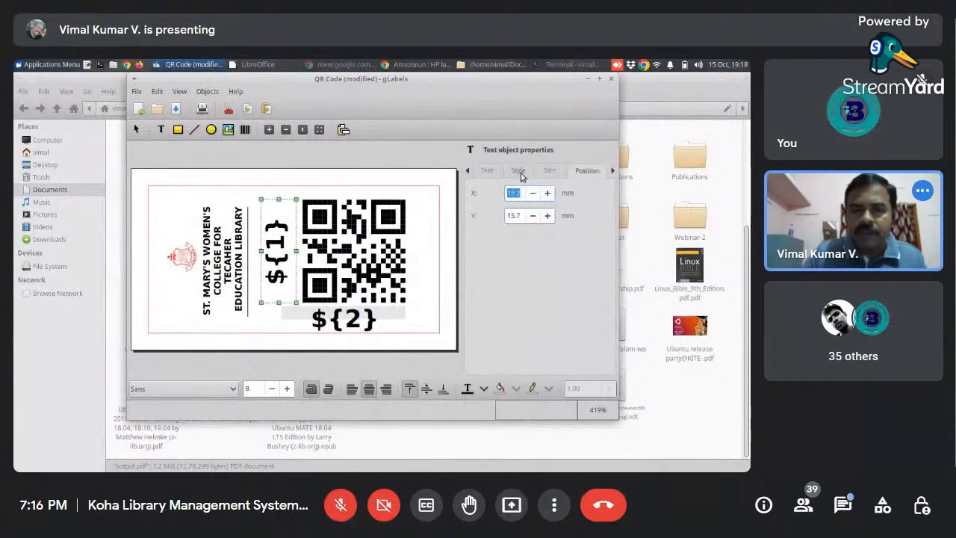
left_click(517, 171)
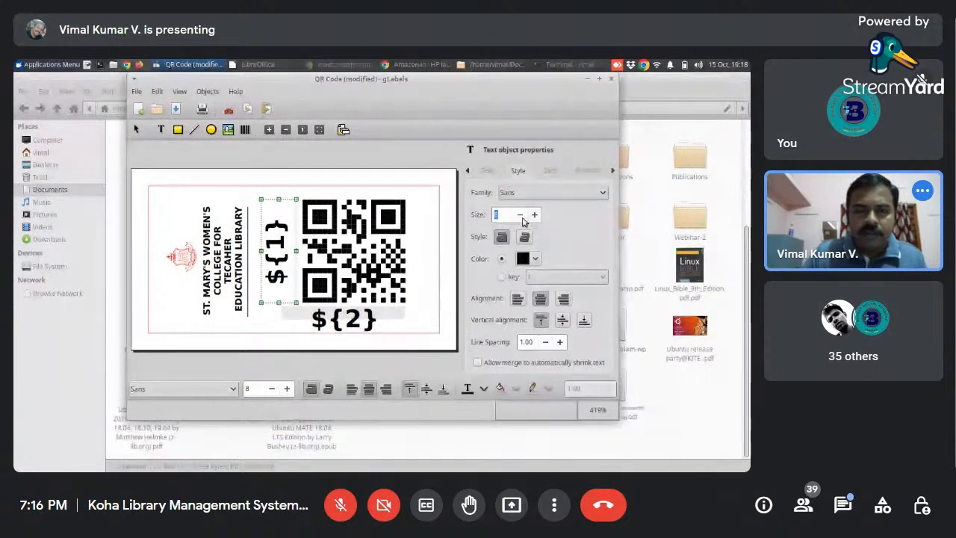
- Inspect the ${2} text's style, then try font size 4 on the college name text and return it to 3
left_click(353, 320)
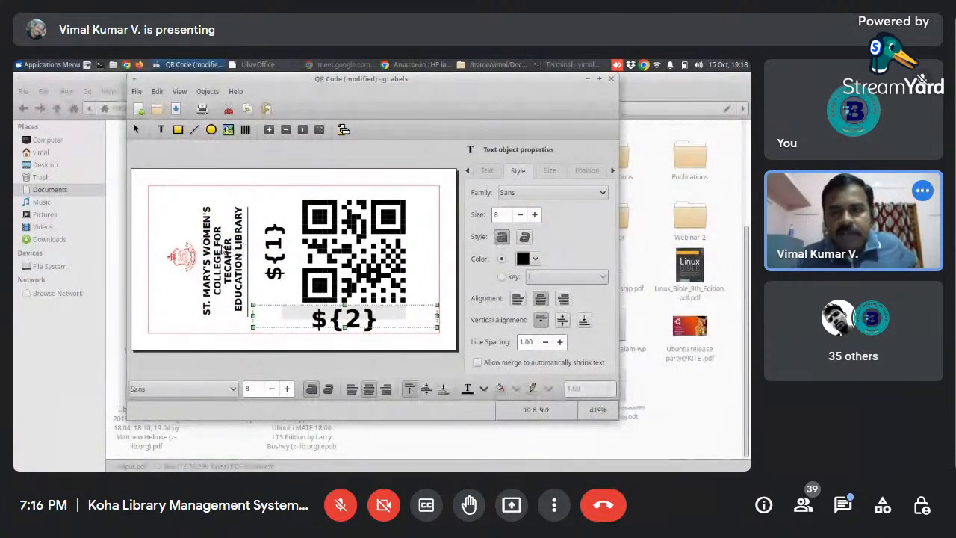
left_click(224, 251)
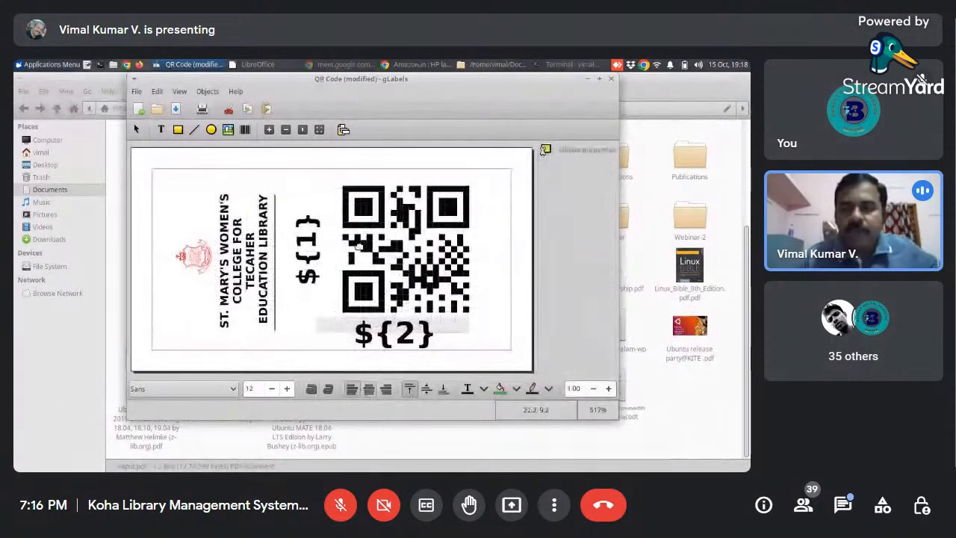
left_click(243, 258)
left_click(550, 171)
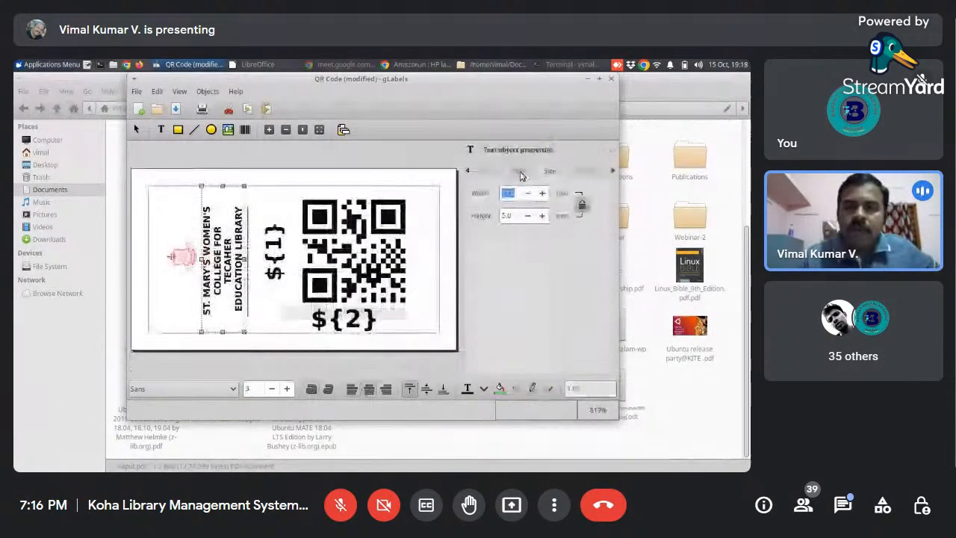
left_click(519, 172)
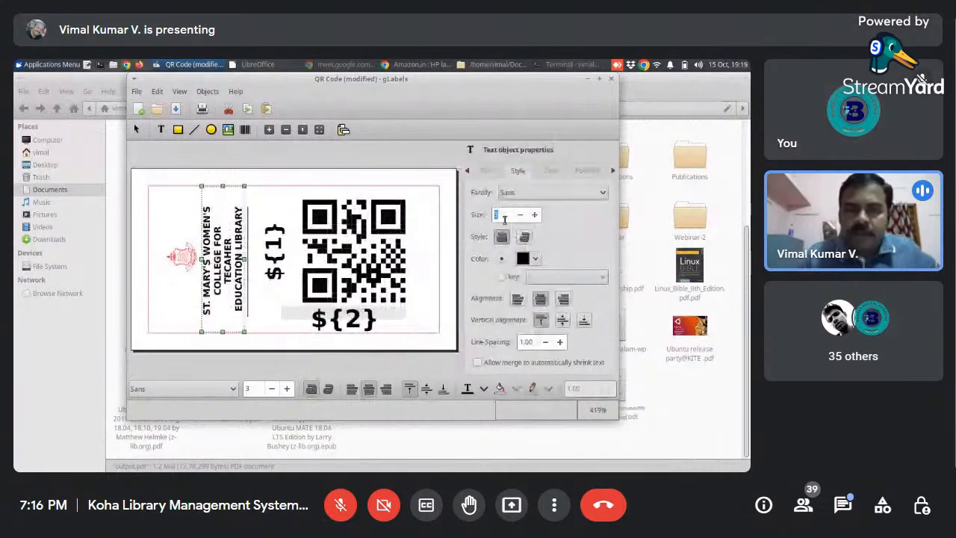
left_click(534, 215)
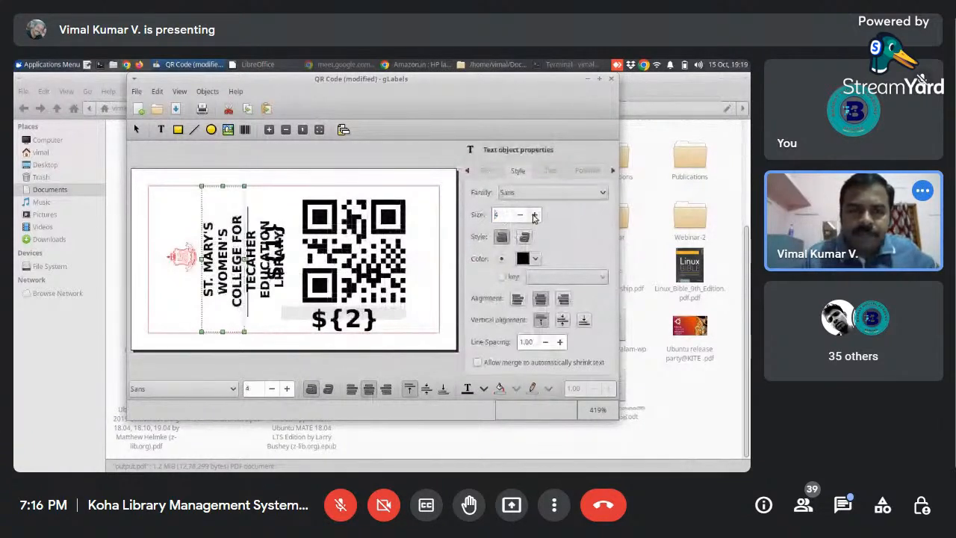
left_click(520, 214)
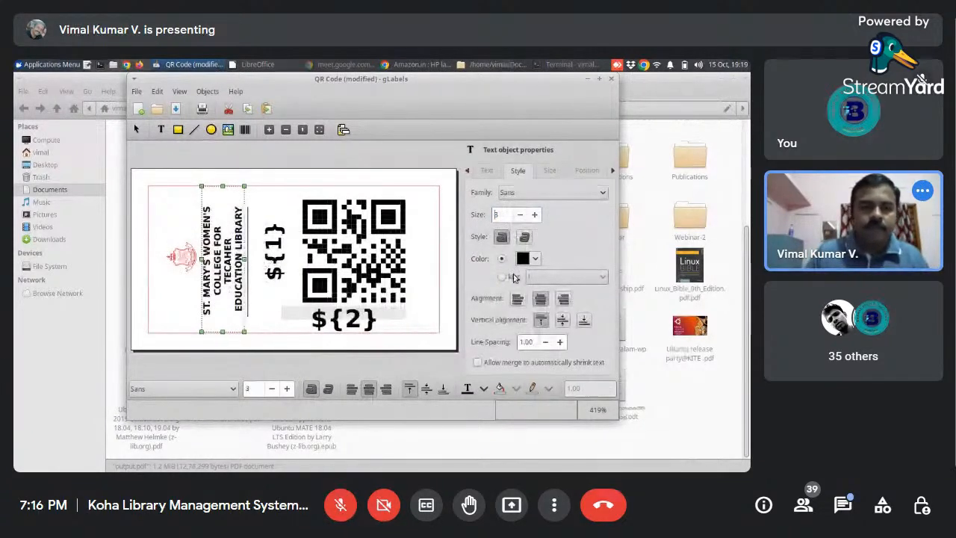
- Deselect the label objects, save the QR Code template, and close gLabels
left_click(142, 184)
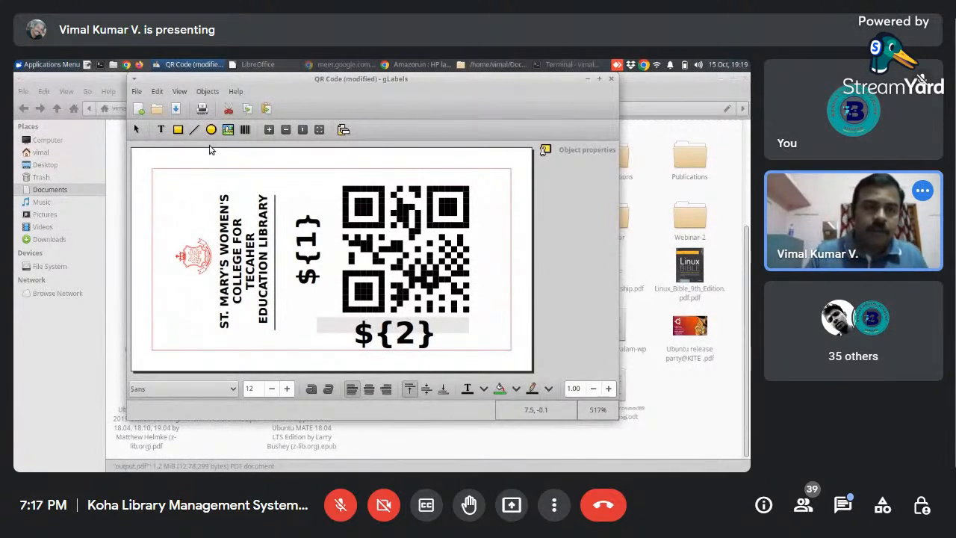
left_click(176, 109)
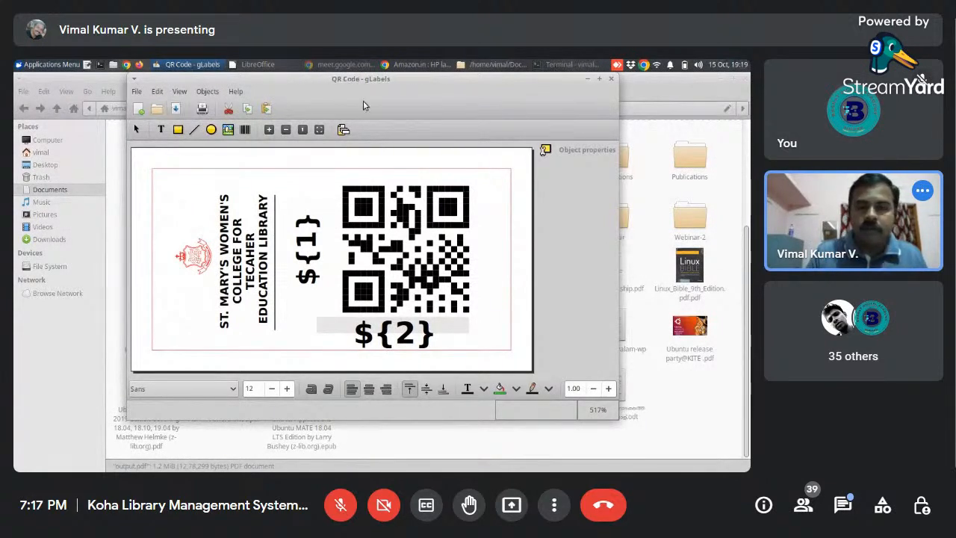
left_click(611, 80)
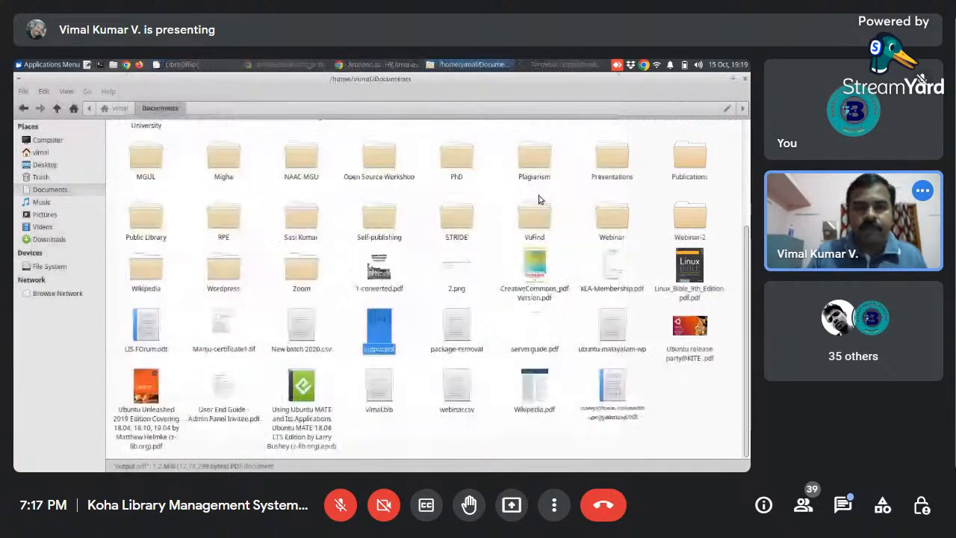
- Switch to Chrome, close the Amazon printer results, and show the start of the QR Code GLabels template post
left_click(352, 66)
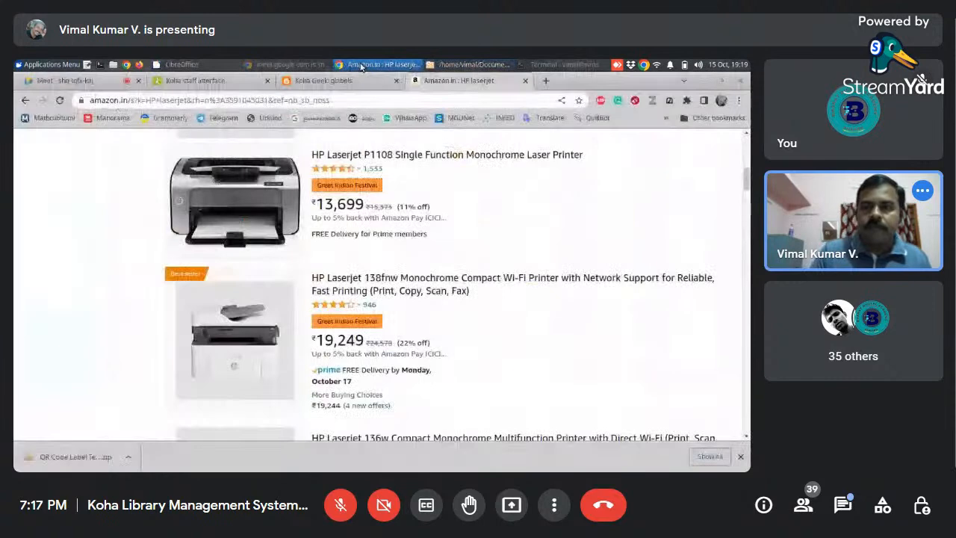
left_click(525, 80)
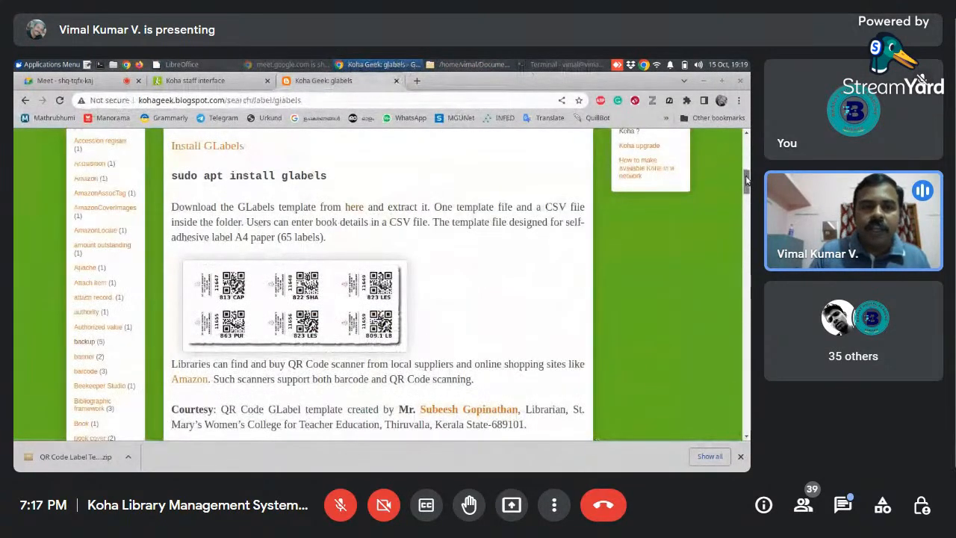
scroll(744, 159, "up", 3)
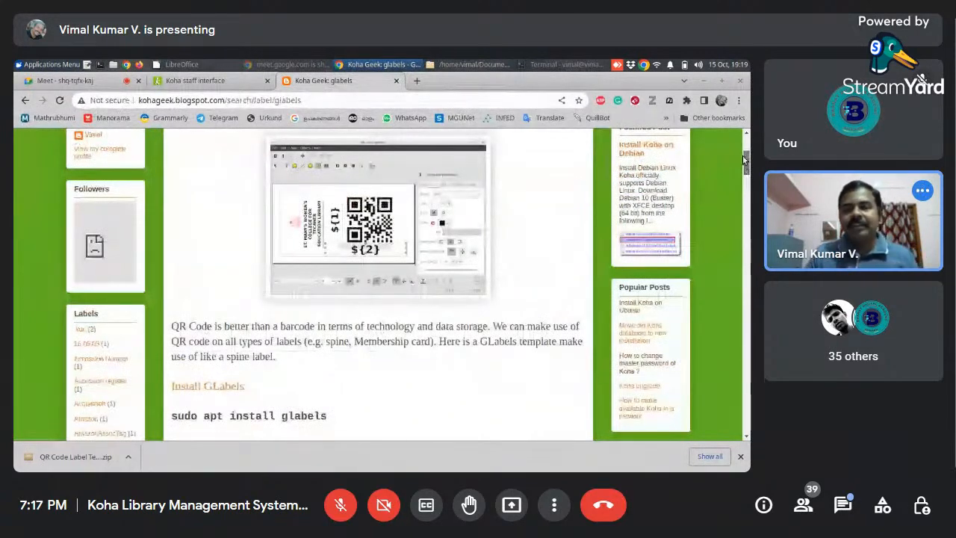
scroll(744, 159, "up", 1)
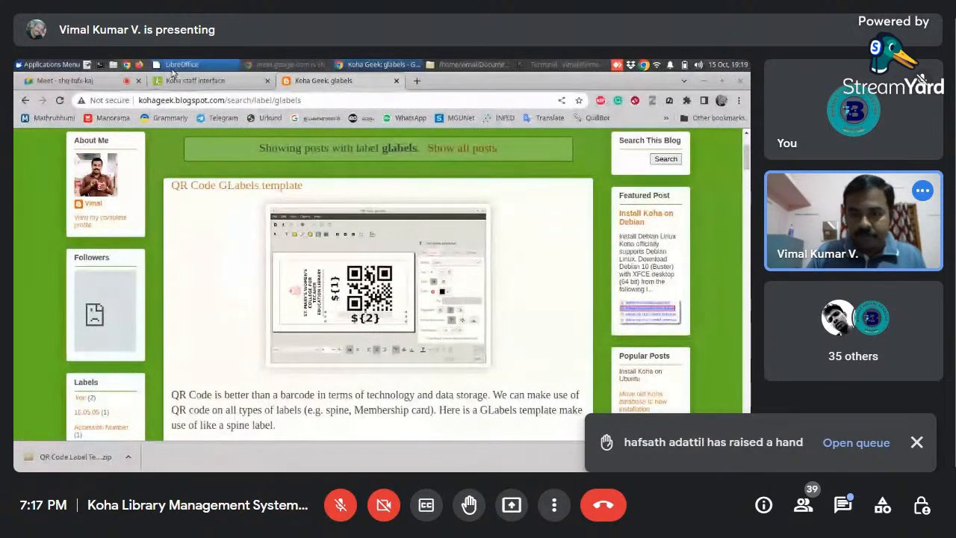
- Read the participant's paper question in the Meet chat and reply with "NovaJet, 65 sticker paper."
left_click(88, 83)
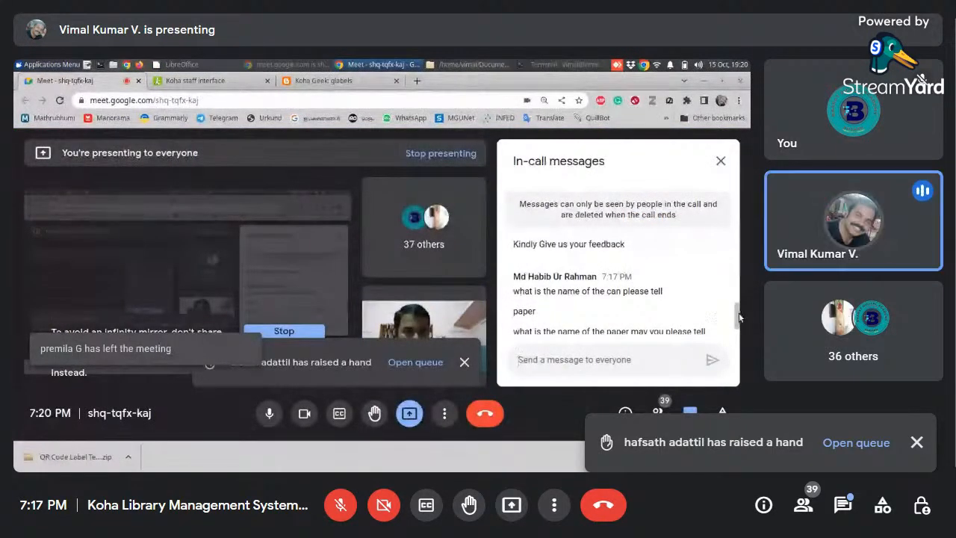
left_click_drag(739, 318, 739, 327)
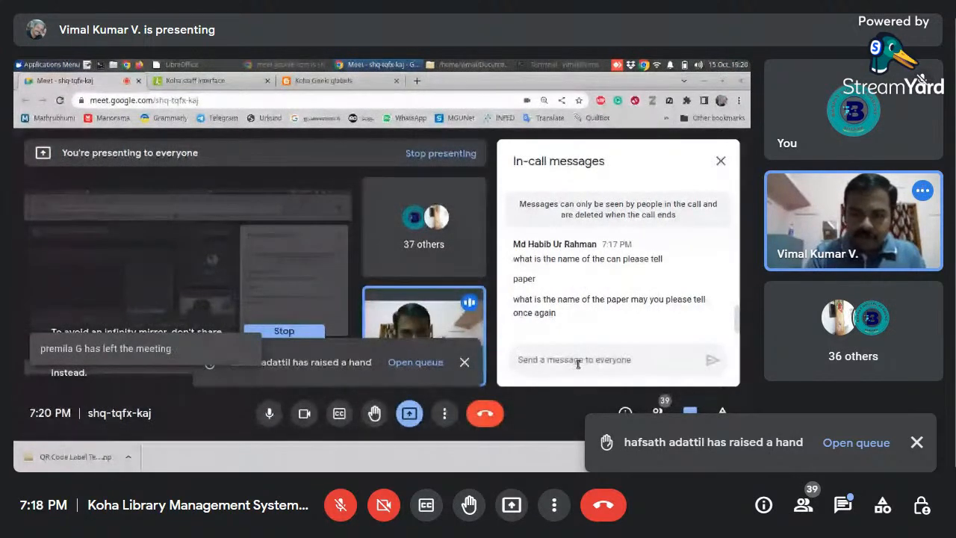
type("NovaJet")
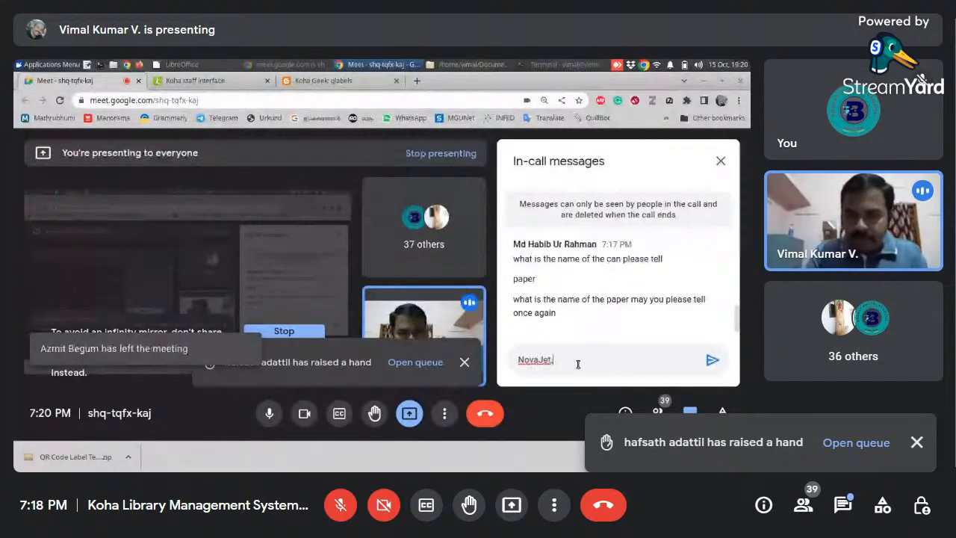
type(", 65 sticker paper")
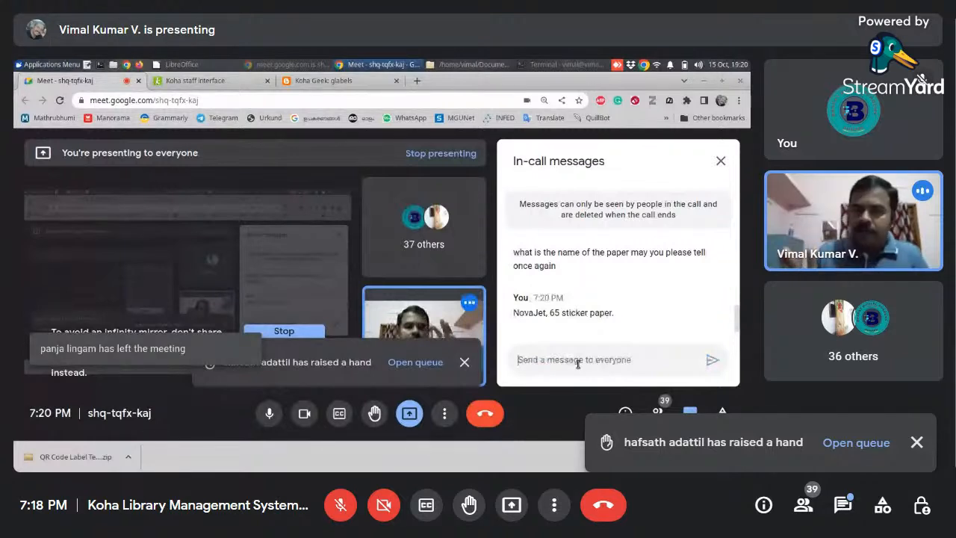
- Review the gLabels install command in the terminal and the Koha Geek posts on QR code and barcode label creation
left_click(322, 80)
left_click(565, 65)
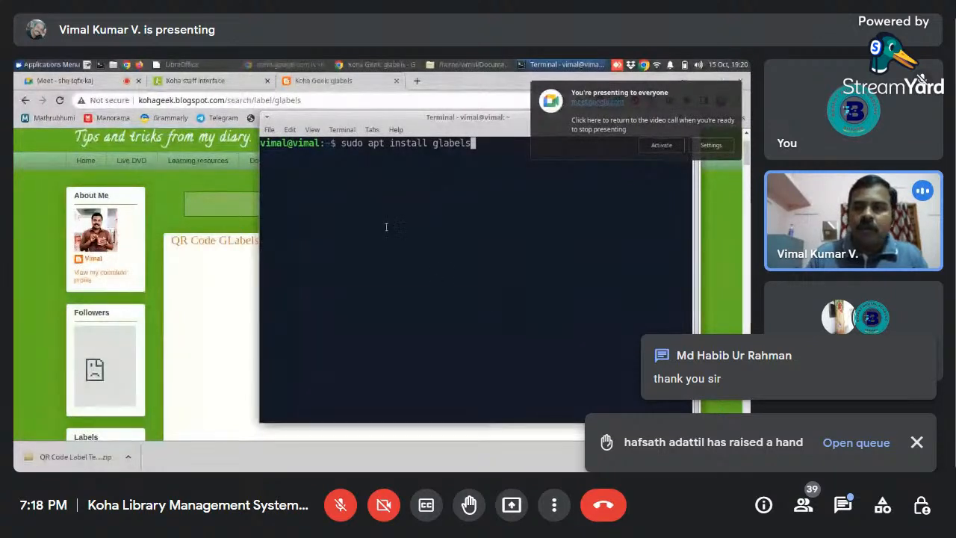
left_click(342, 84)
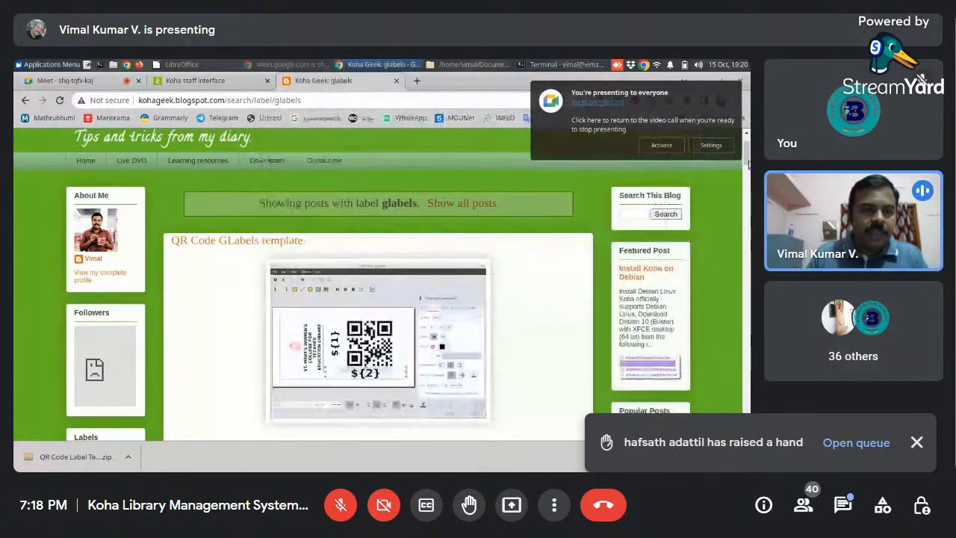
scroll(379, 282, "down", 3)
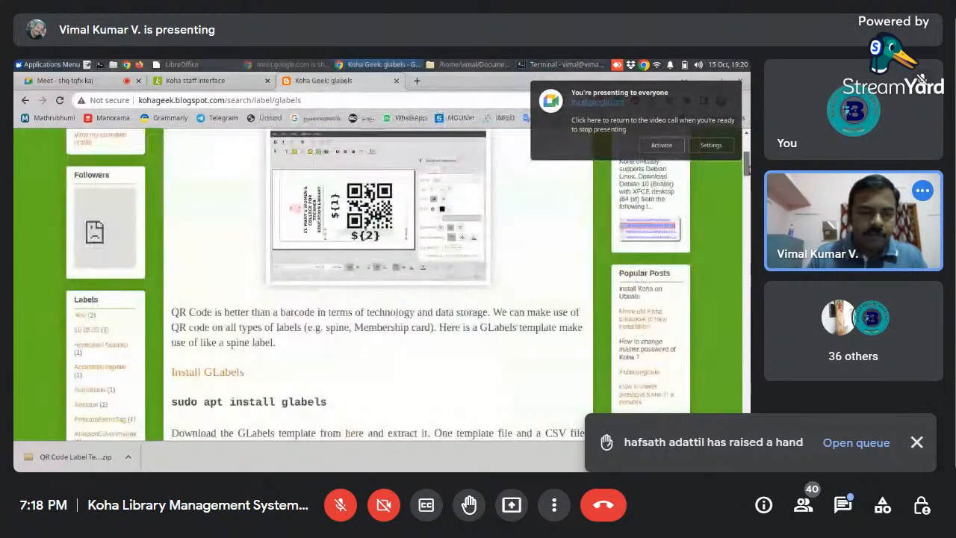
scroll(747, 209, "down", 7)
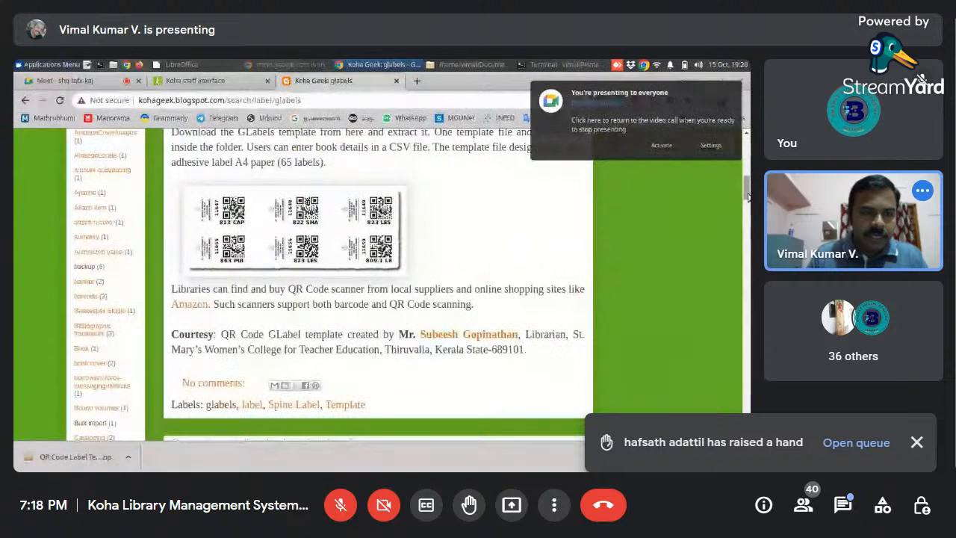
scroll(748, 209, "down", 4)
scroll(748, 209, "down", 1)
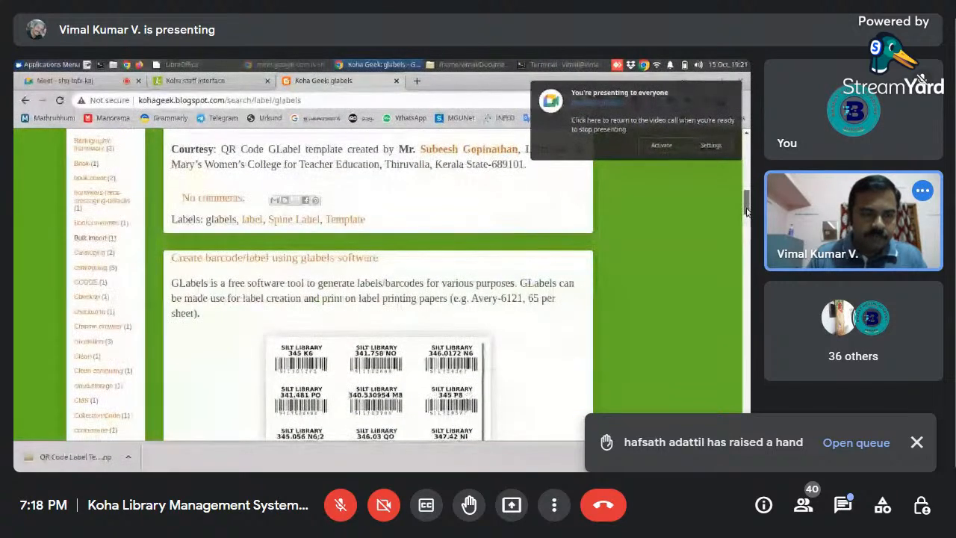
left_click_drag(747, 211, 742, 251)
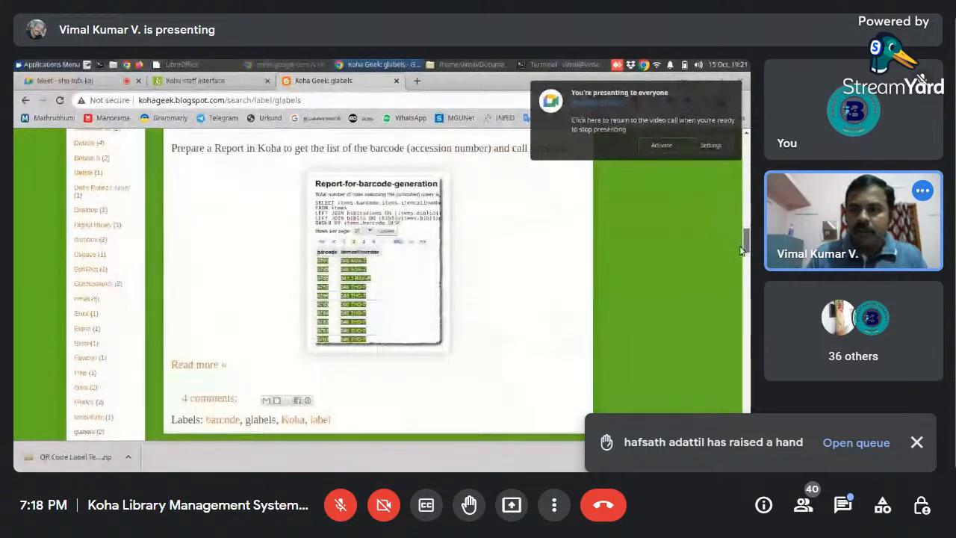
- Review the Koha Geek gLabels posts from the barcode report back to the QR code template's install and download instructions
scroll(740, 253, "down", 3)
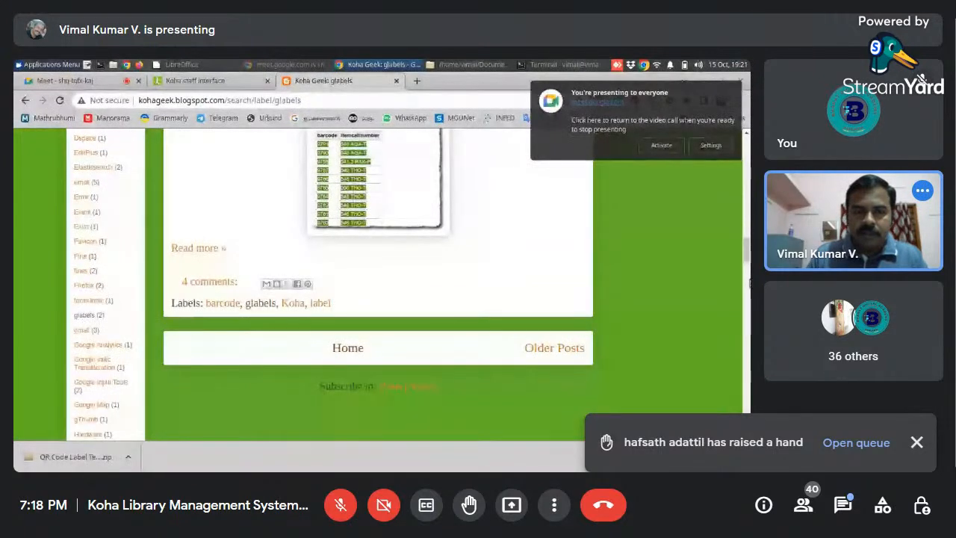
left_click_drag(751, 283, 745, 203)
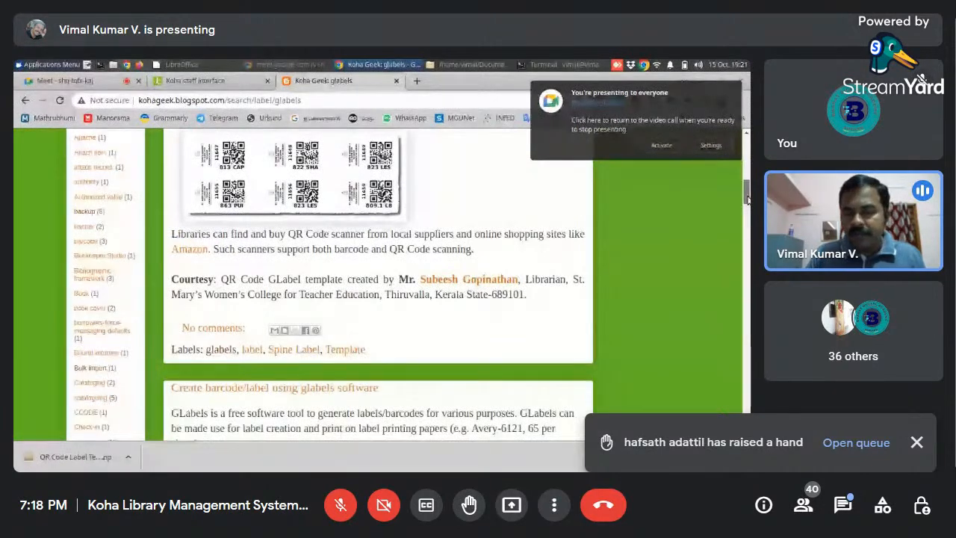
left_click_drag(747, 198, 745, 181)
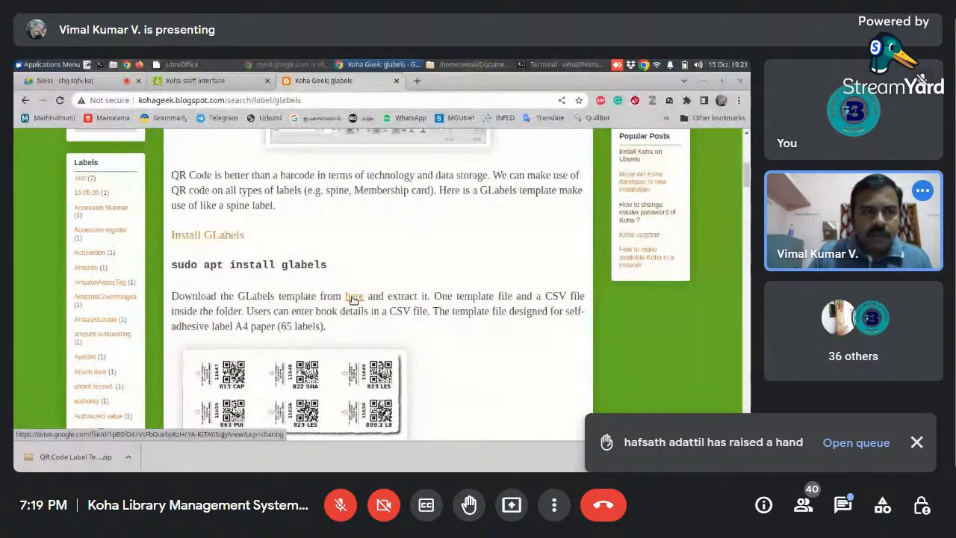
- Switch to the file manager, select QR Code Label Template.zip in the home folder, and open the extracted QR Code Label Template folder
left_click(502, 67)
key("alt+Up")
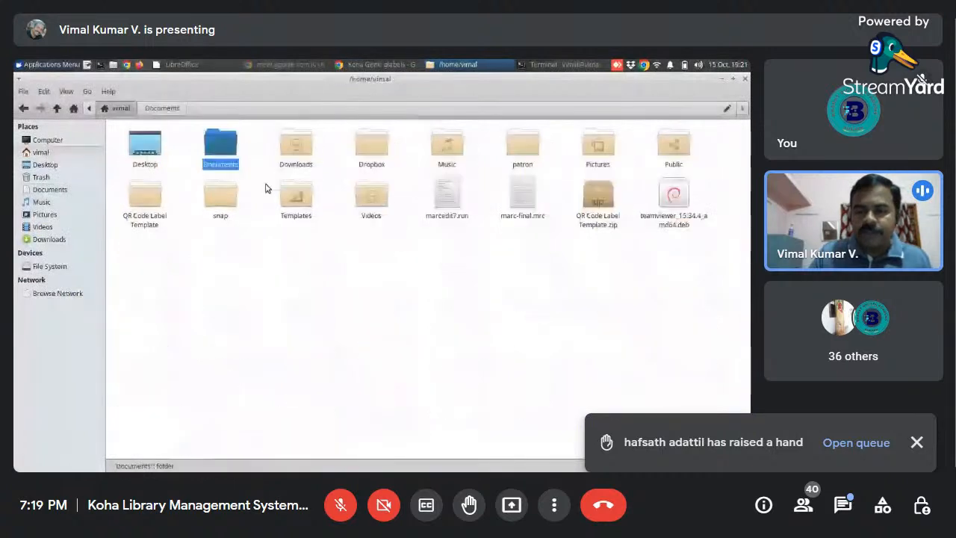
right_click(597, 201)
left_click(500, 301)
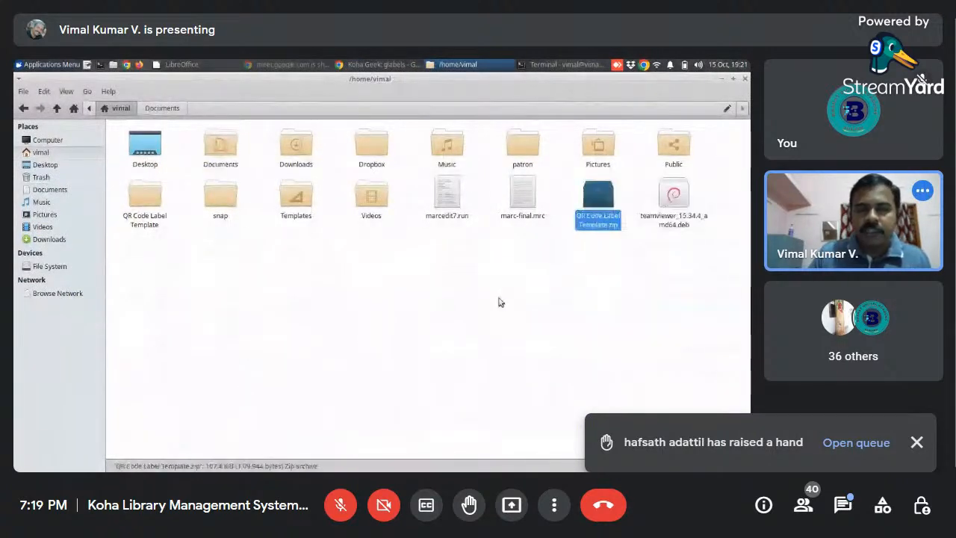
left_click(143, 200)
double_click(143, 201)
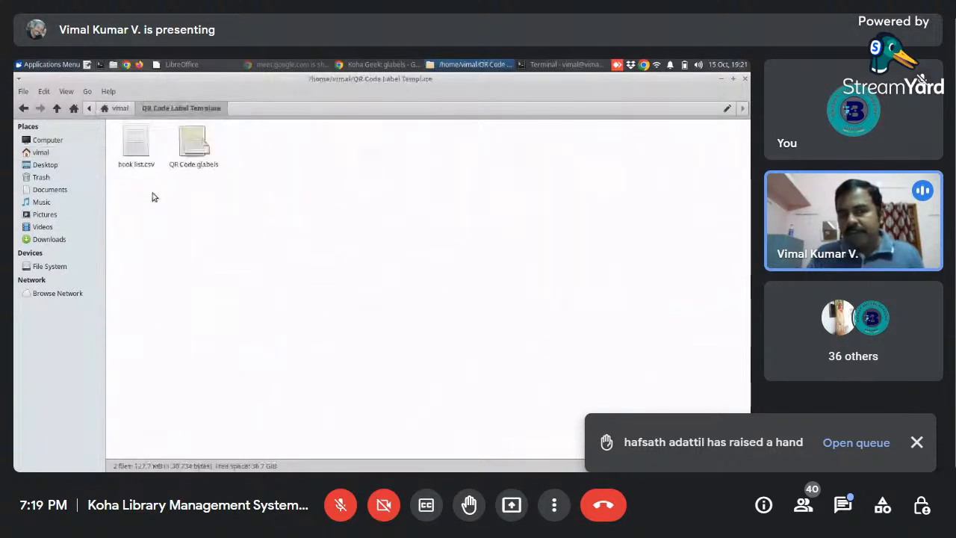
- Open book list.csv in LibreOffice Calc to examine its accession and call number columns, and close it
right_click(135, 145)
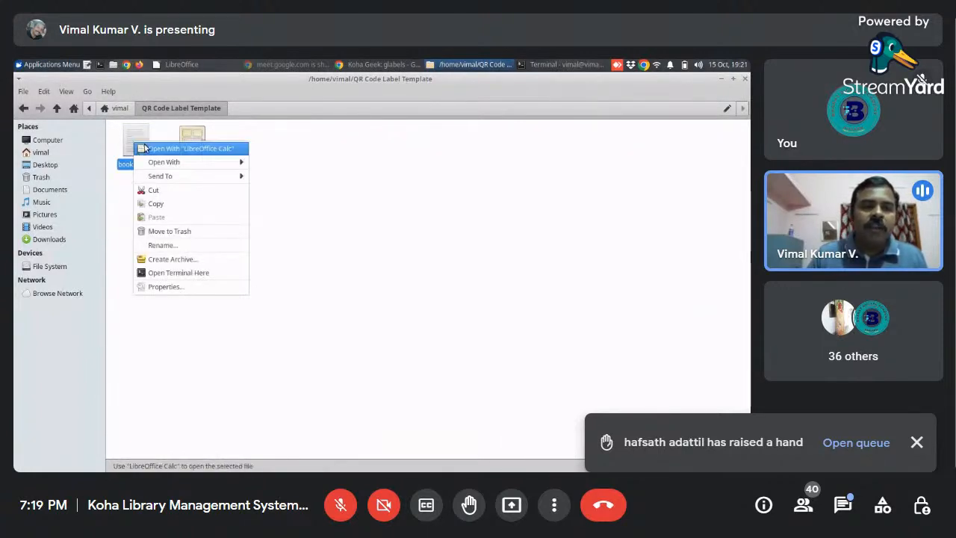
left_click(142, 147)
right_click(142, 144)
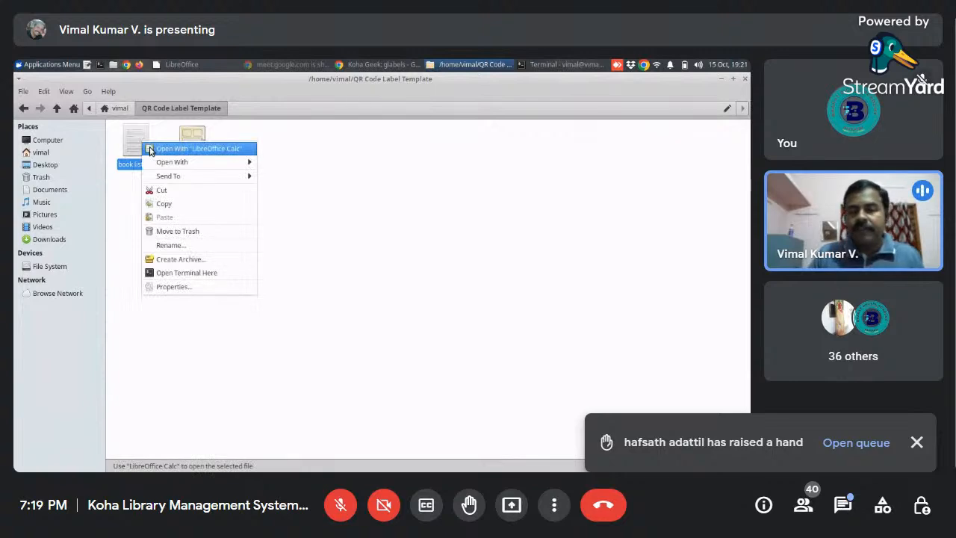
left_click(195, 149)
left_click(508, 450)
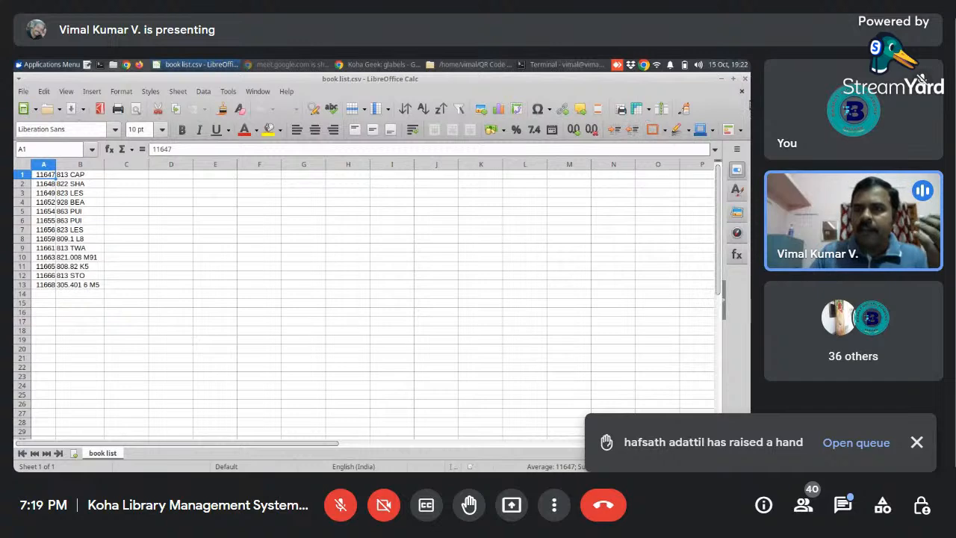
left_click(743, 92)
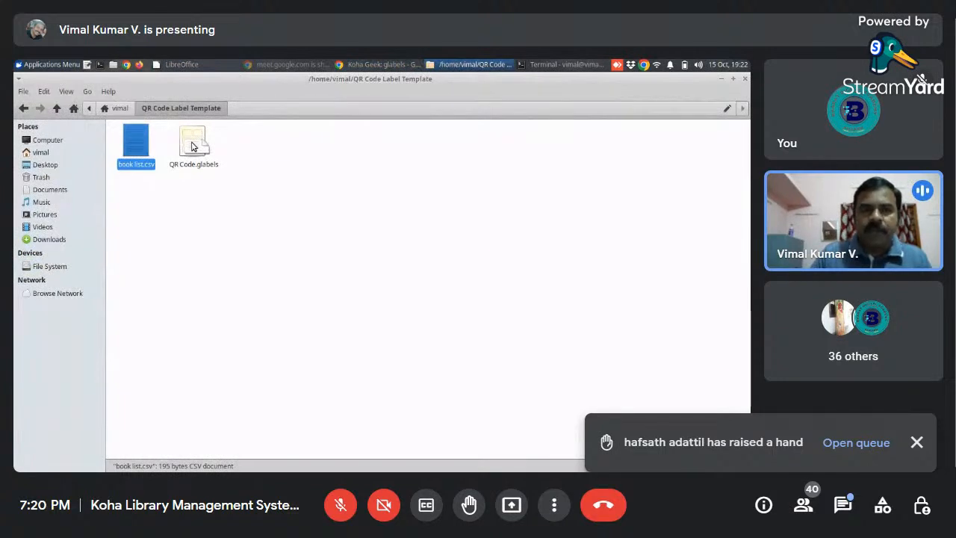
- Open QR Code.glabels in gLabels and select book list.csv as its merge data source
left_click(193, 146)
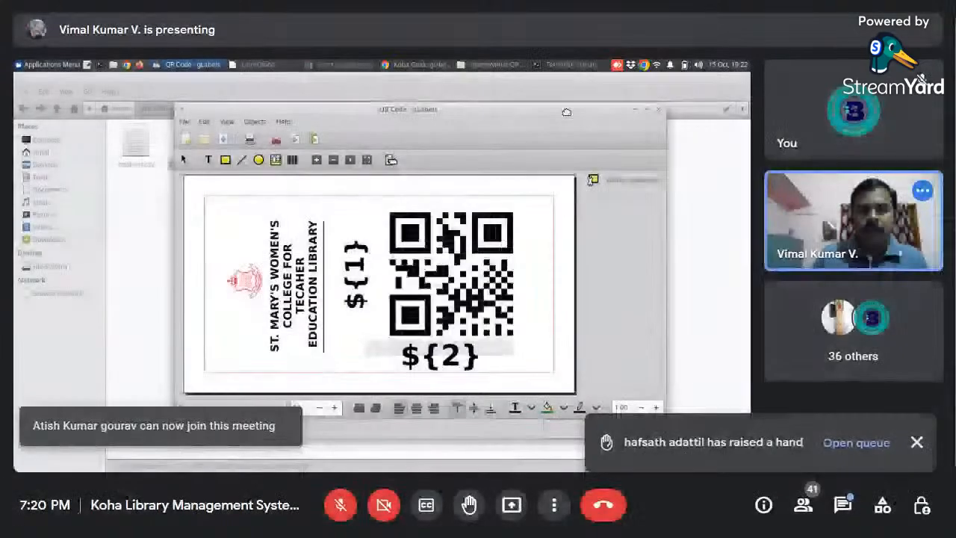
left_click_drag(566, 112, 528, 96)
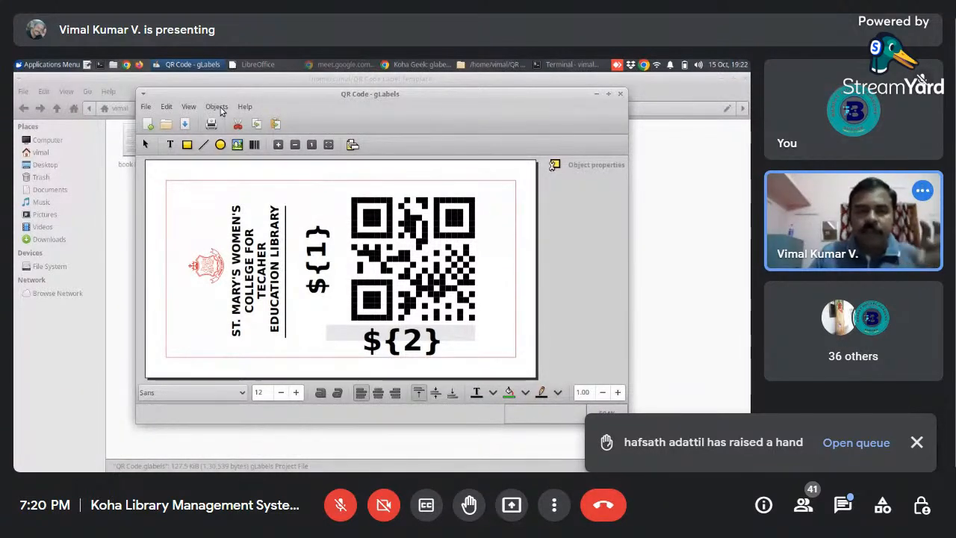
left_click(218, 106)
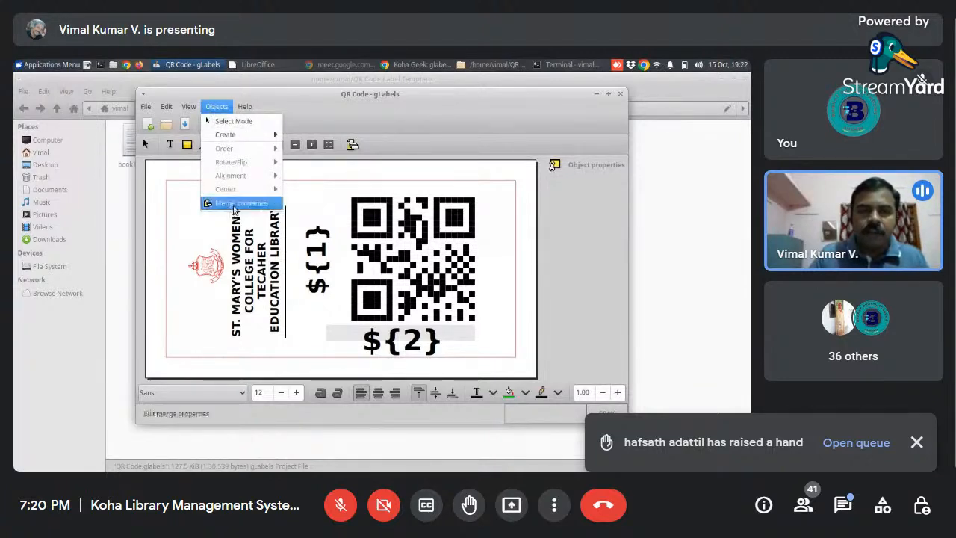
left_click(237, 203)
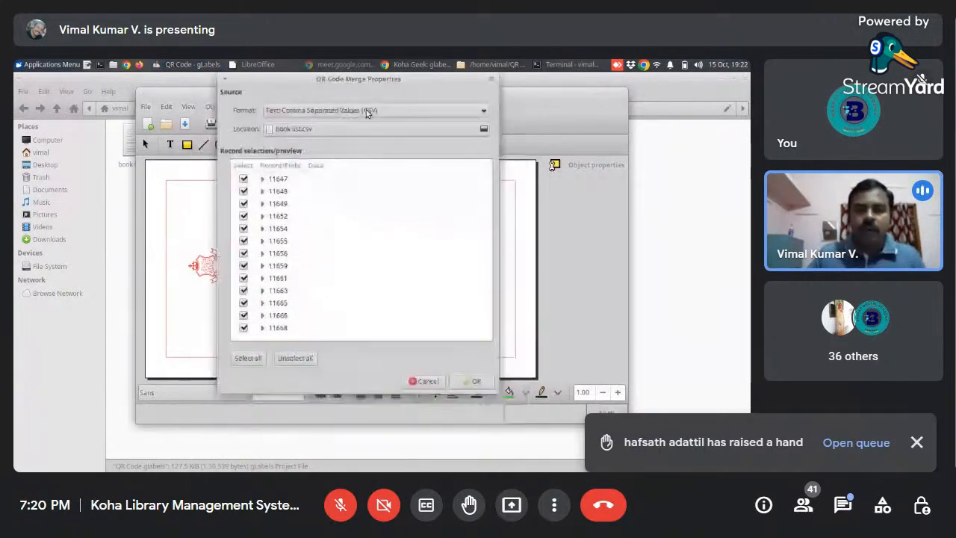
left_click(331, 131)
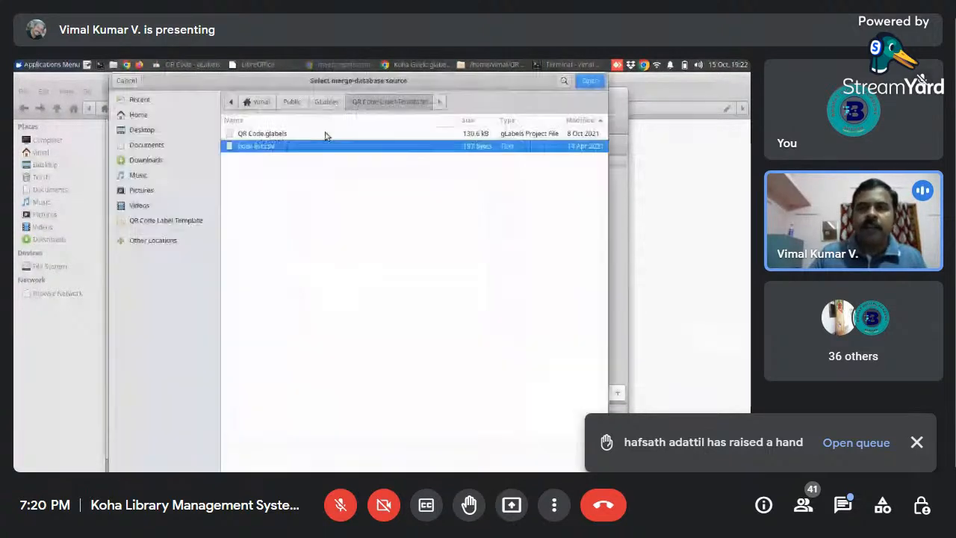
left_click(595, 82)
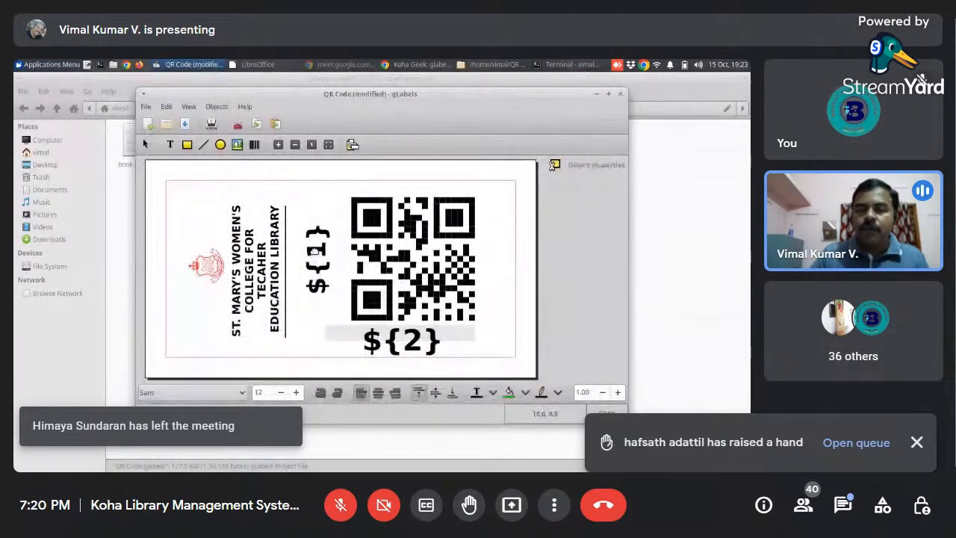
- Try to replace the vertical ${1} text beside the QR code by inserting merge field 1
left_click(317, 250)
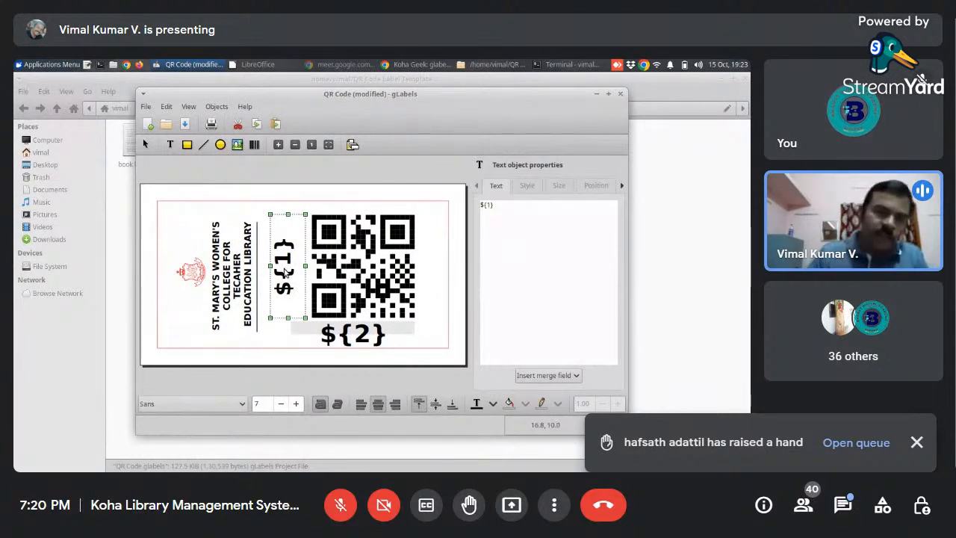
left_click_drag(500, 206, 463, 204)
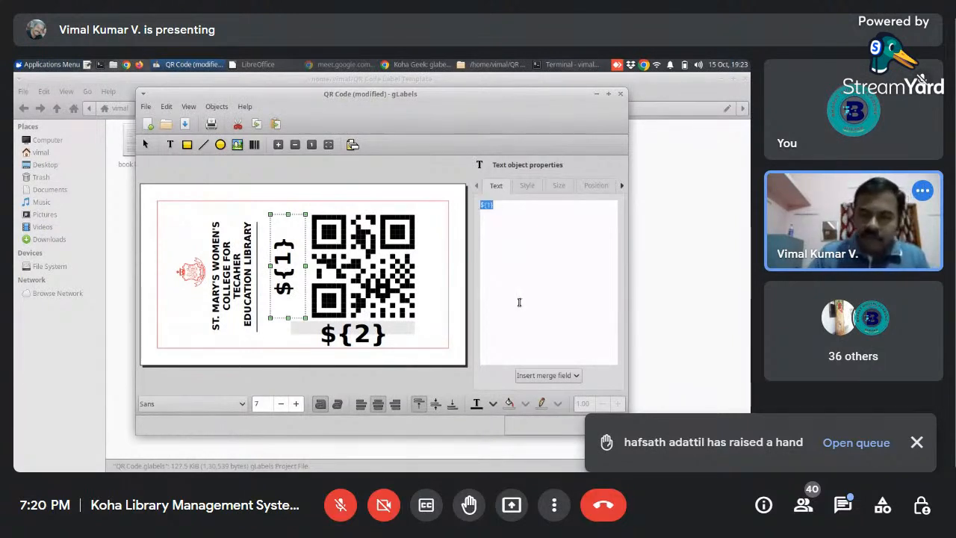
left_click(562, 374)
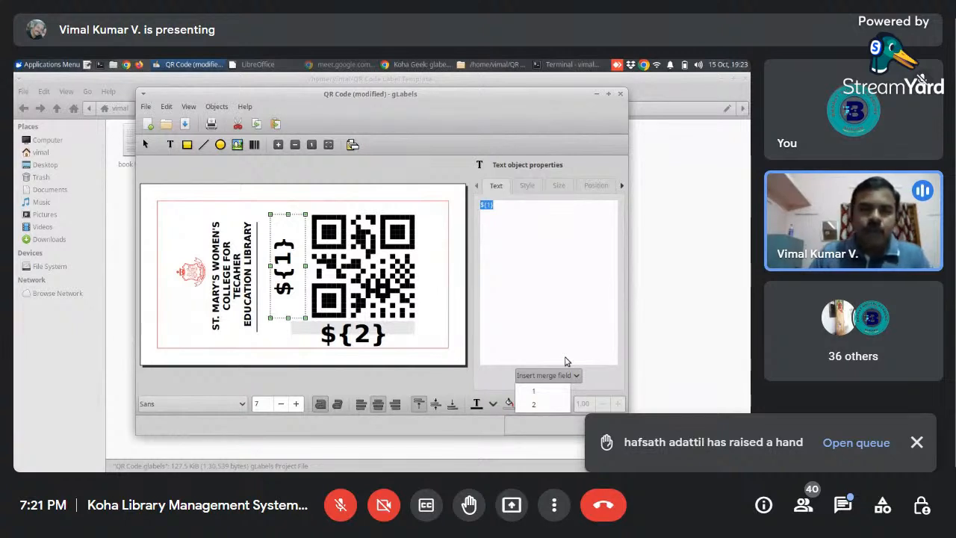
left_click(538, 393)
key("BackSpace")
key("BackSpace")
key("BackSpace")
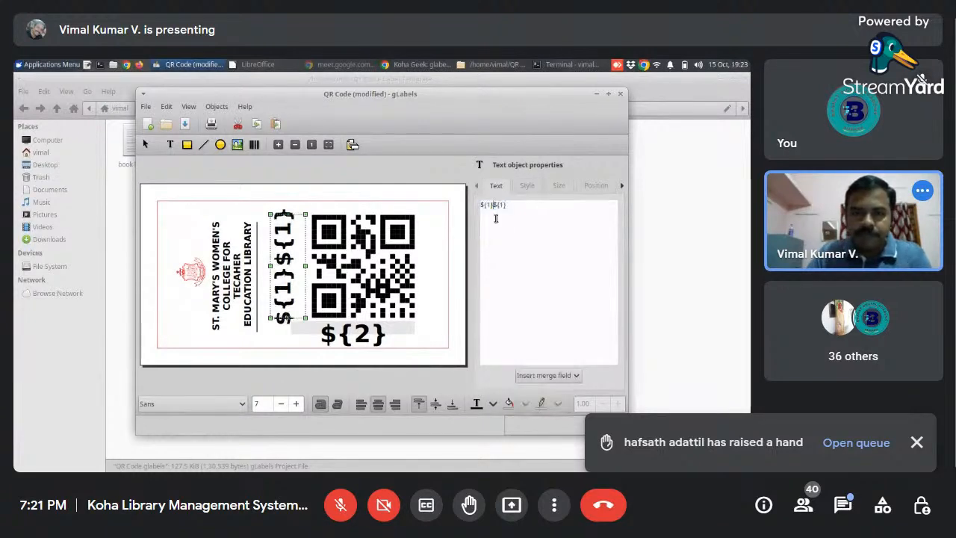
key("BackSpace")
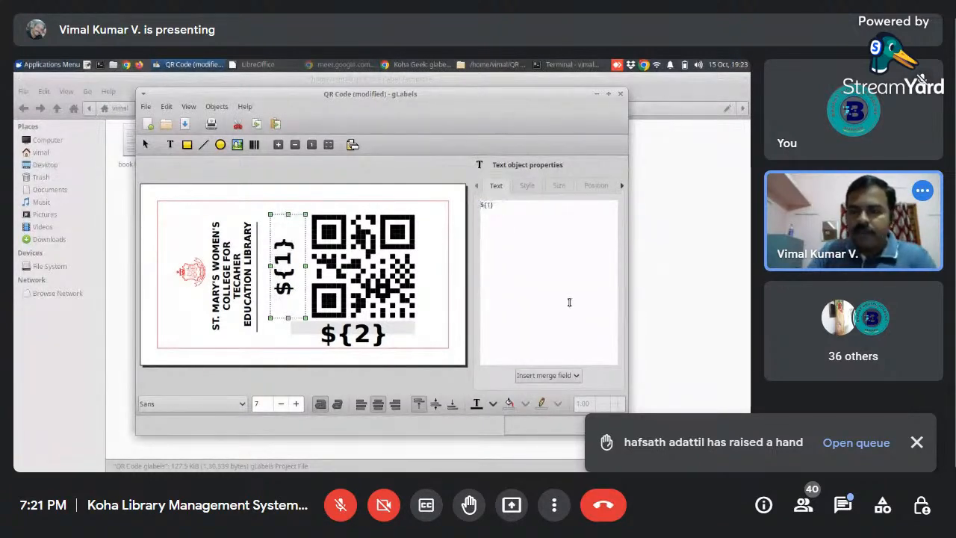
- Clear the vertical text object beside the QR code and insert merge field 1 into it
left_click(504, 203)
key("BackSpace")
key("BackSpace")
key("BackSpace")
key("BackSpace")
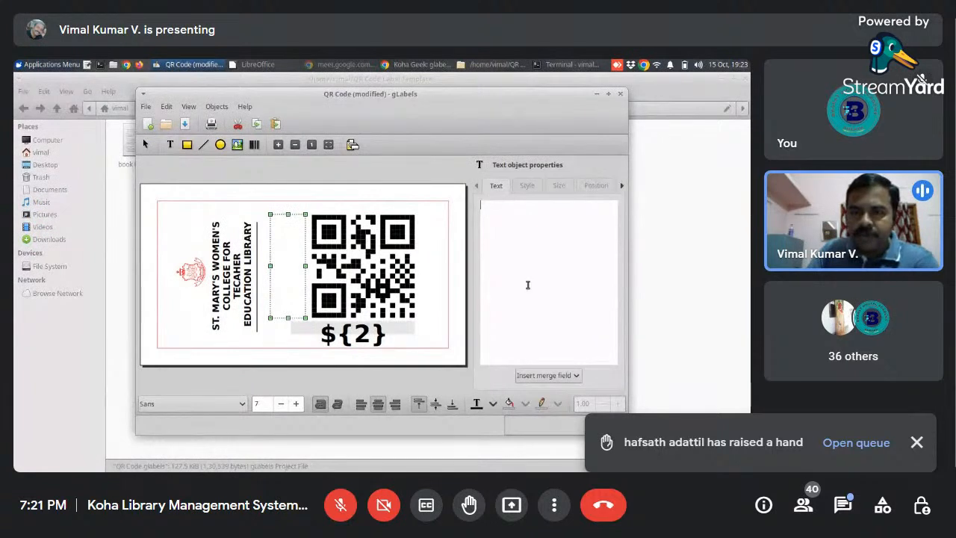
left_click(550, 376)
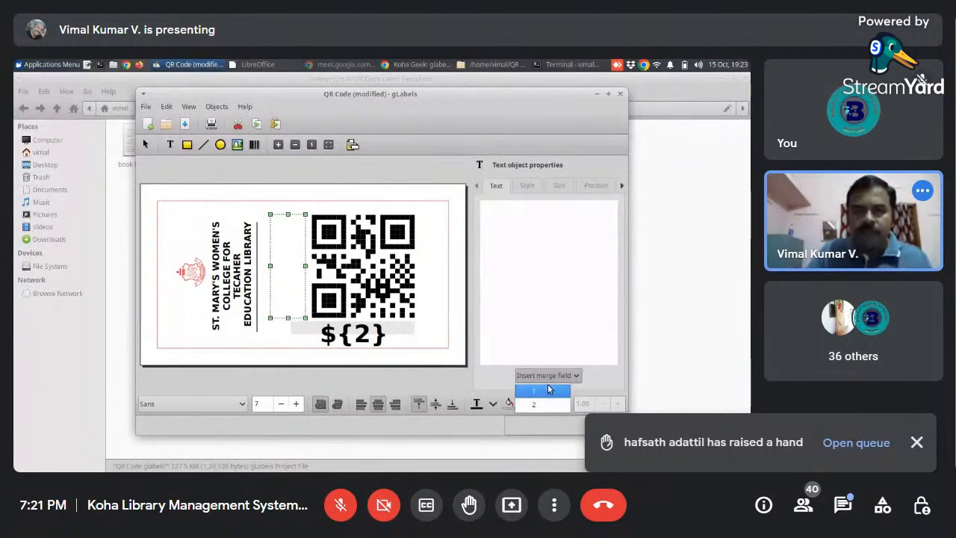
left_click(548, 390)
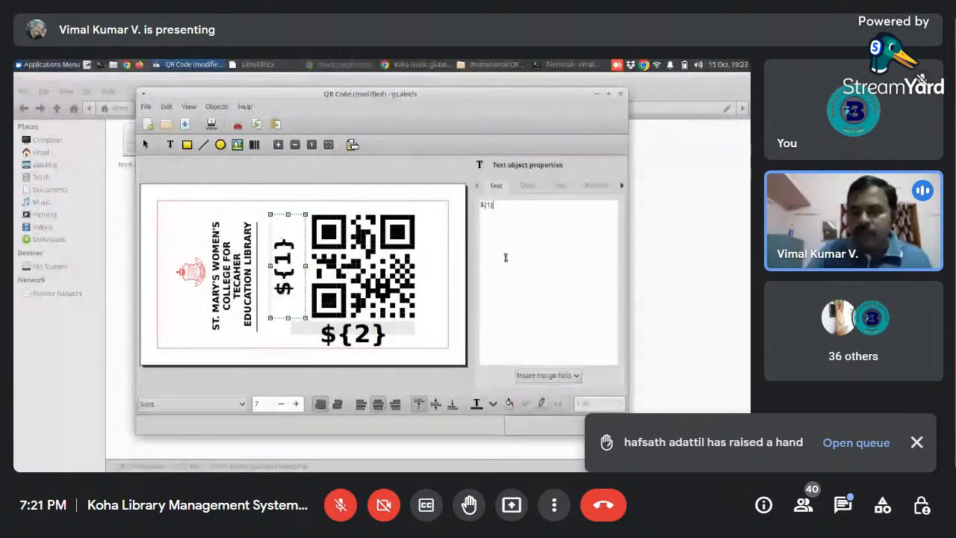
- Replace the text below the QR code with merge field 2 and save the label template
left_click(392, 276)
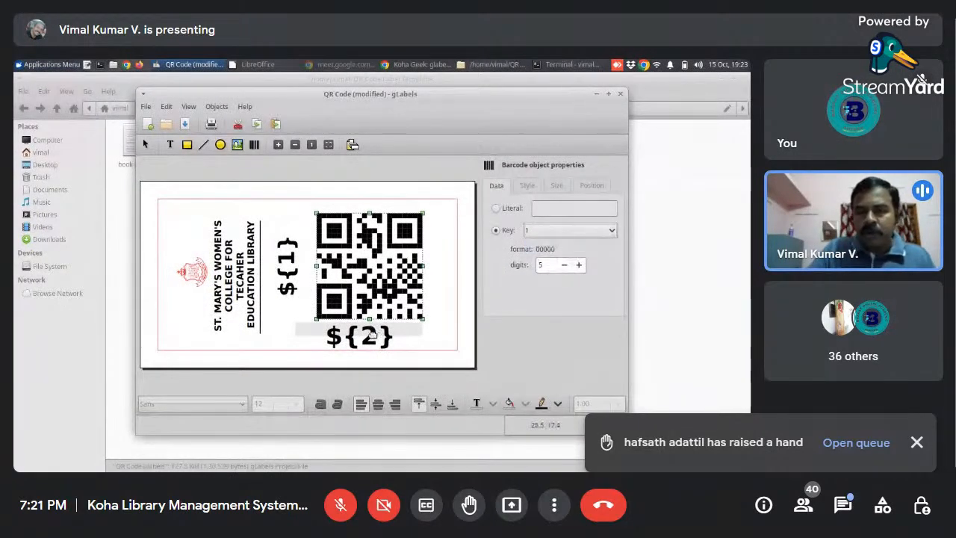
left_click(373, 336)
left_click(493, 210)
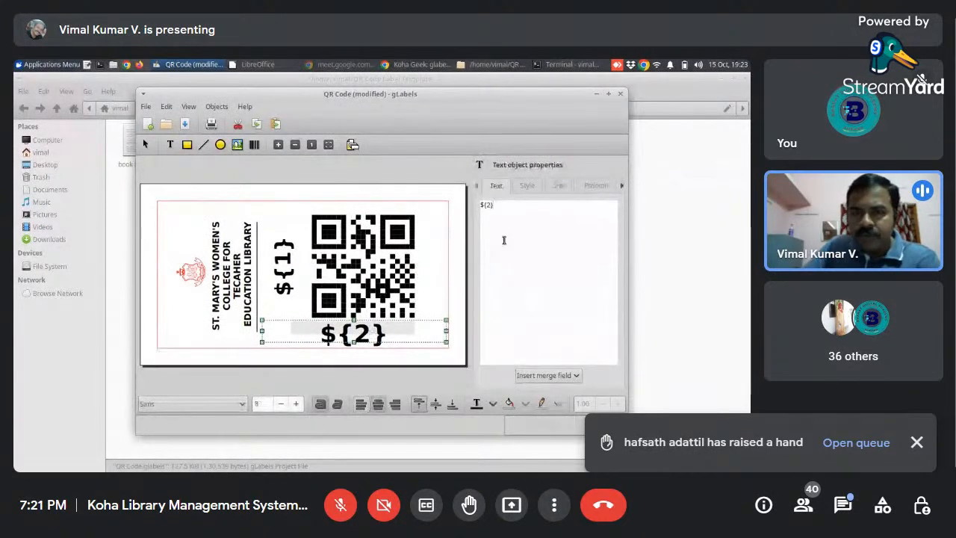
key("BackSpace")
key("BackSpace")
key("BackSpace")
key("BackSpace")
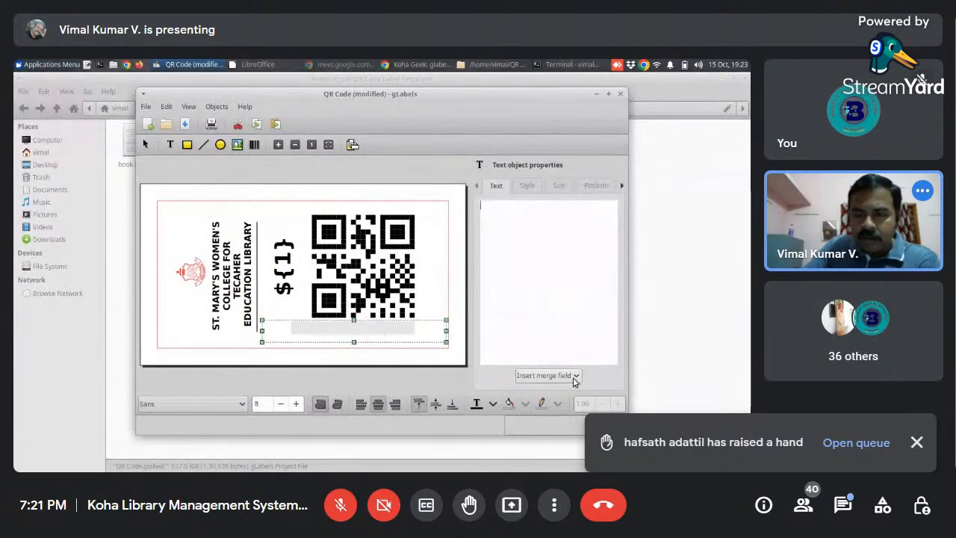
left_click(574, 377)
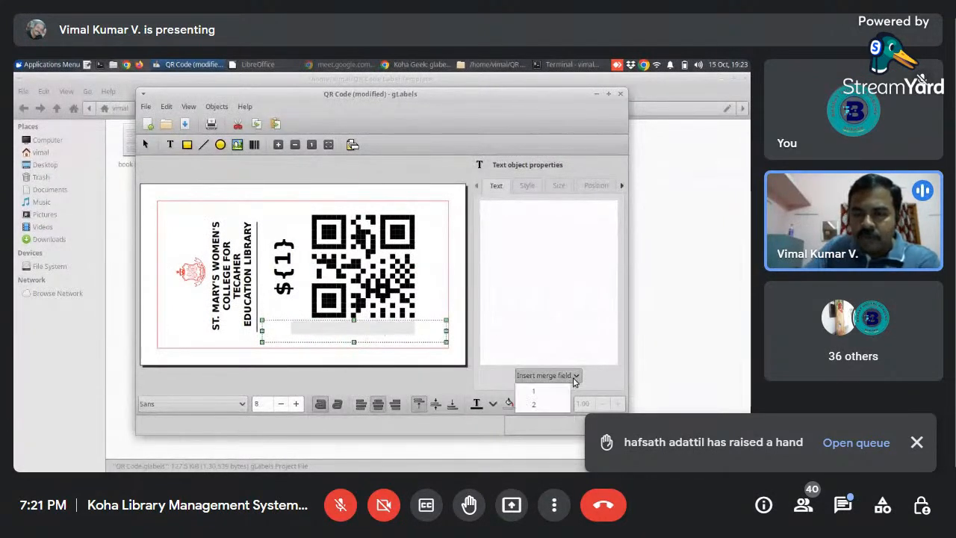
left_click(543, 407)
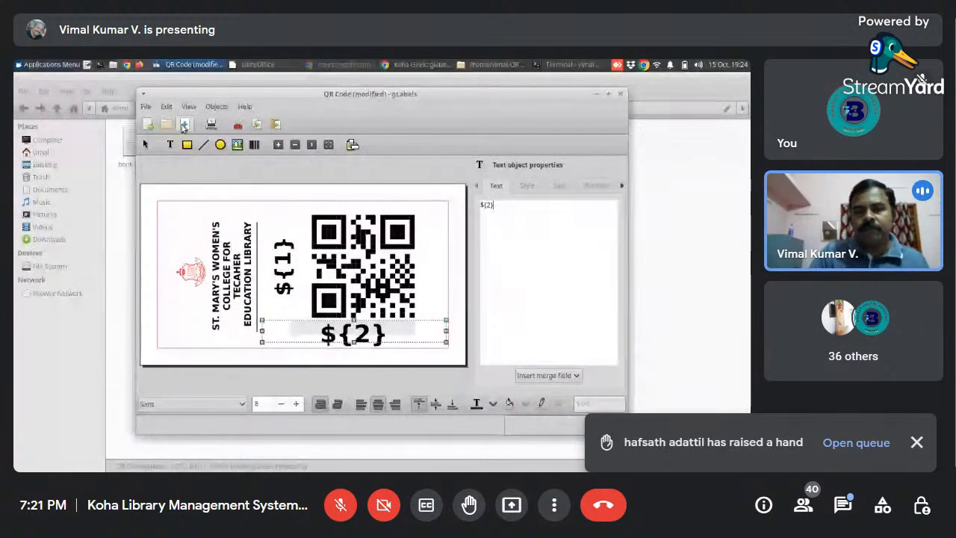
key("ctrl+s")
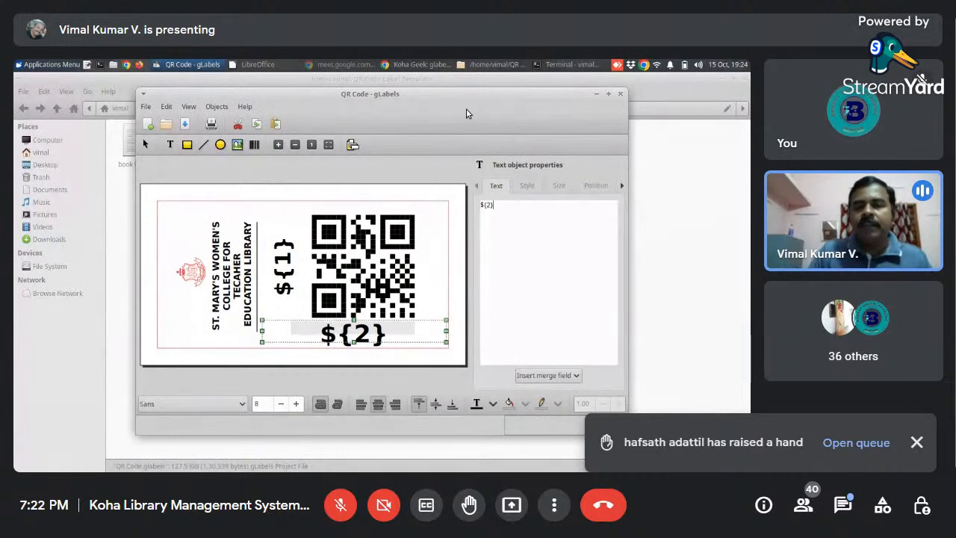
- Set up printing of the labels with Print to File, using 2 copies per label with Collate enabled
left_click(213, 125)
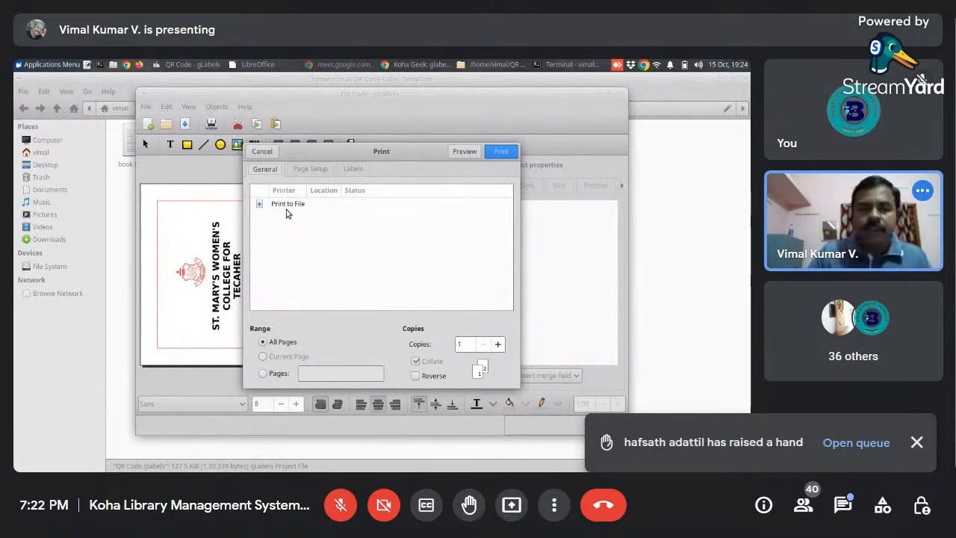
left_click(290, 204)
left_click(306, 172)
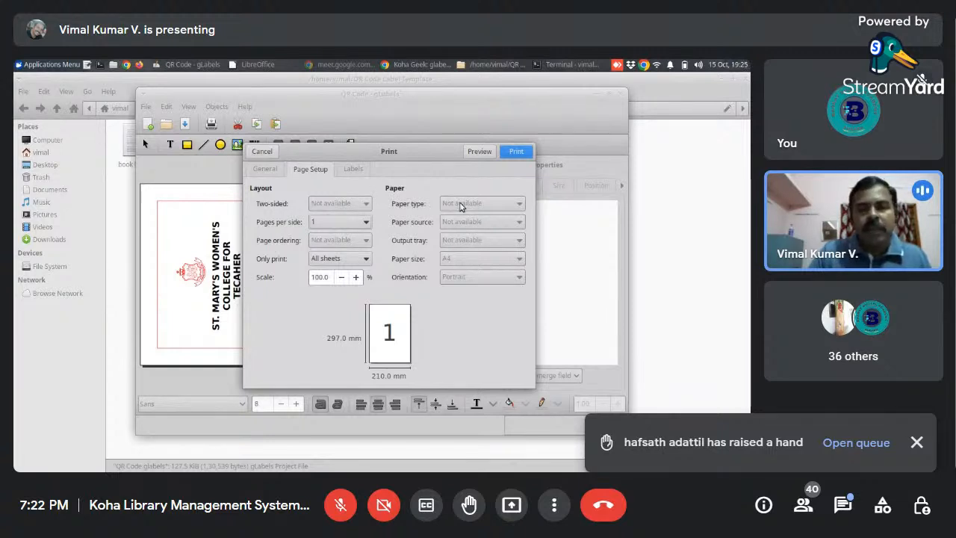
left_click(355, 171)
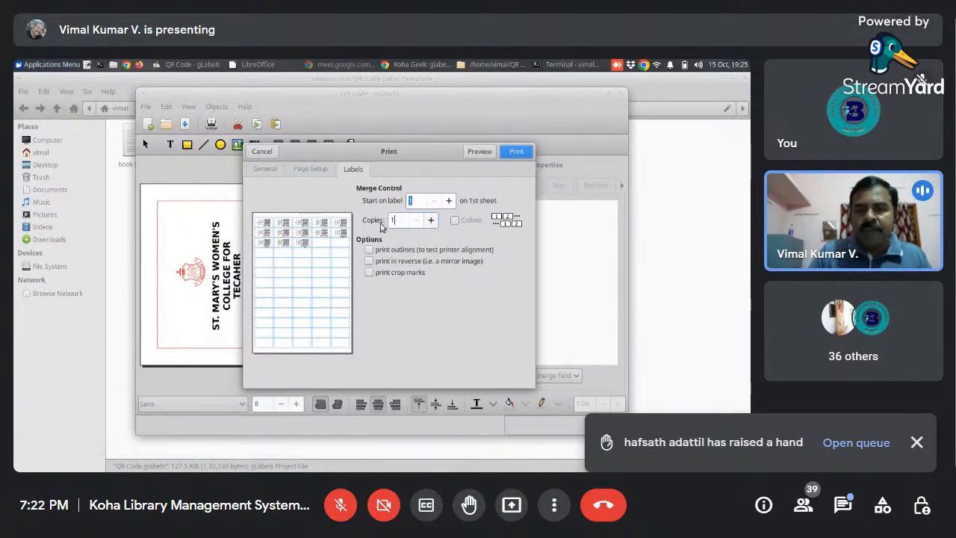
left_click(431, 221)
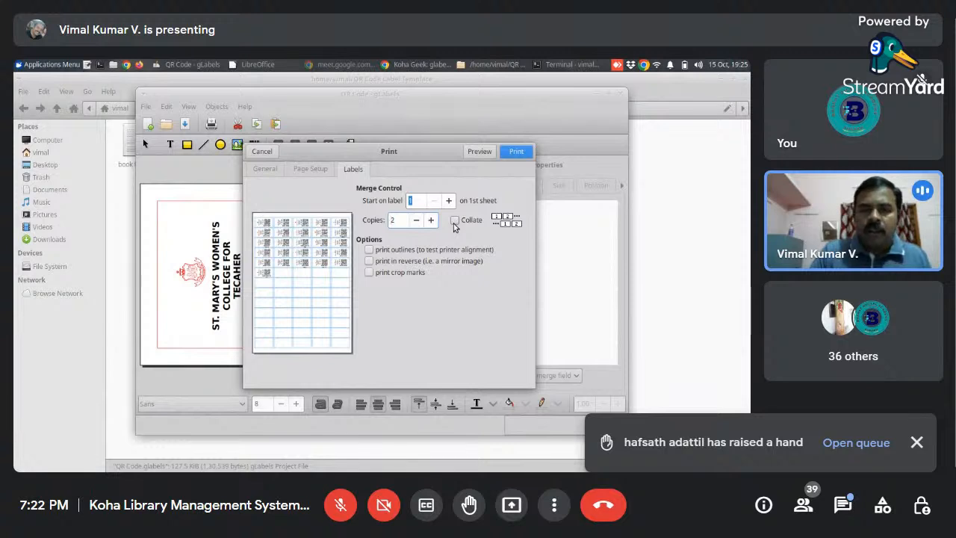
left_click(455, 221)
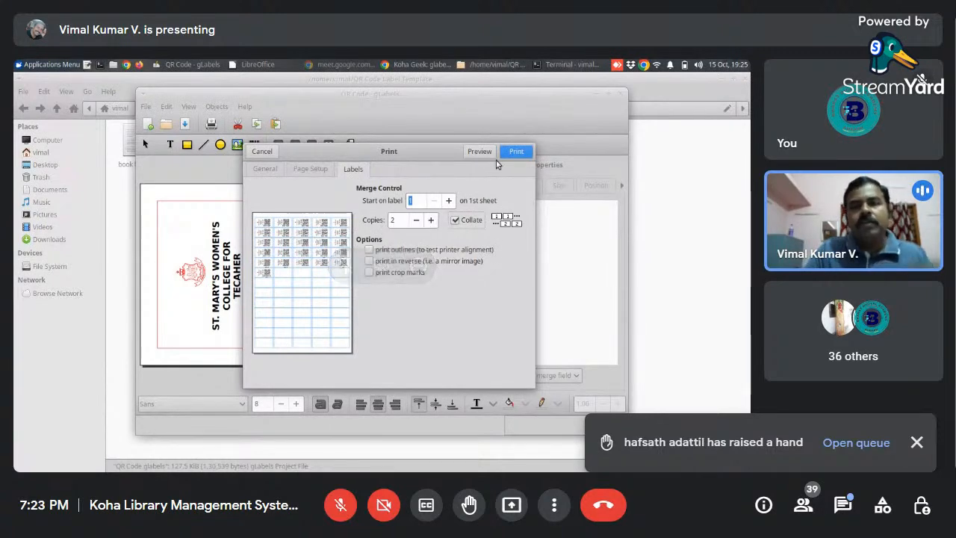
- Post the valedictory session guest's name and Aligarh Muslim University affiliation in the meeting chat, and admit the waiting participant
left_click(842, 508)
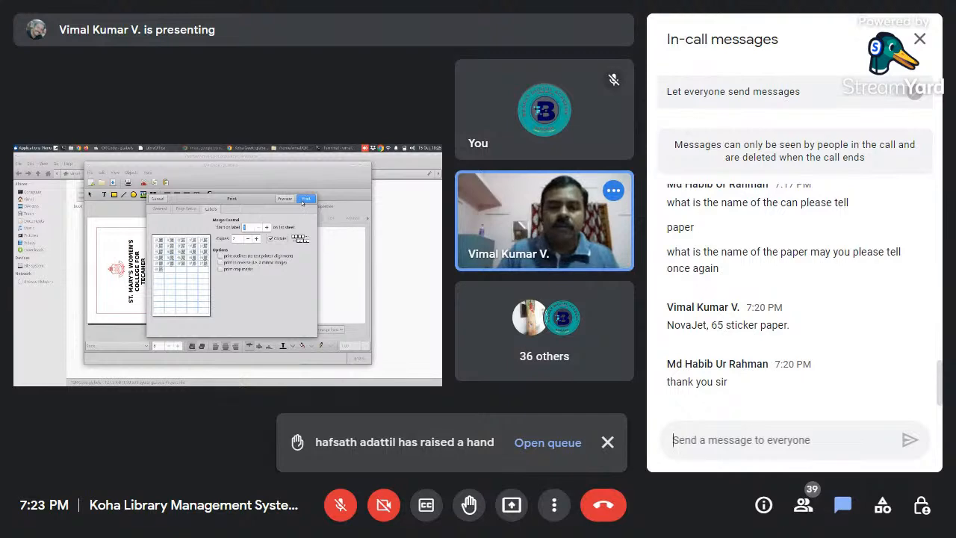
type("Valedictory Session Guest Prof. Naushad Ali P.M")
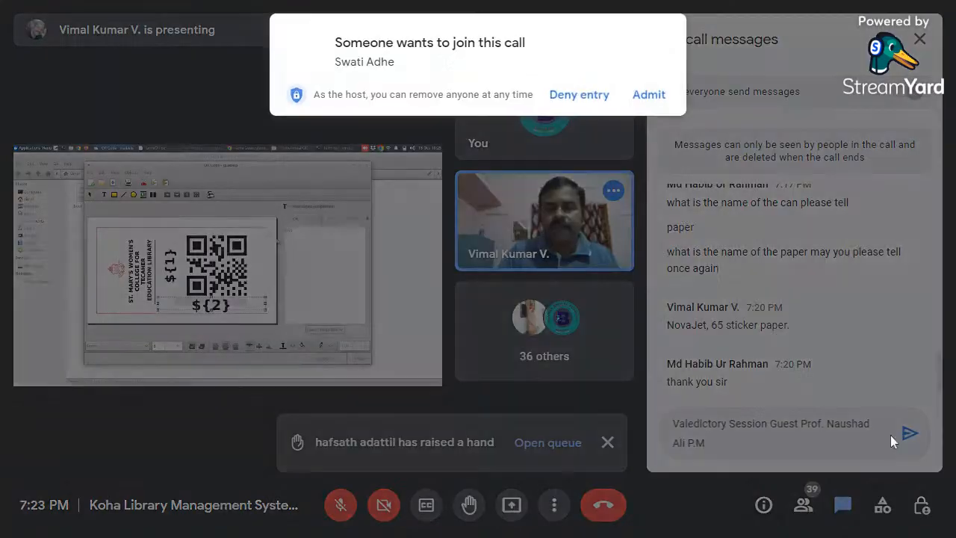
left_click(661, 95)
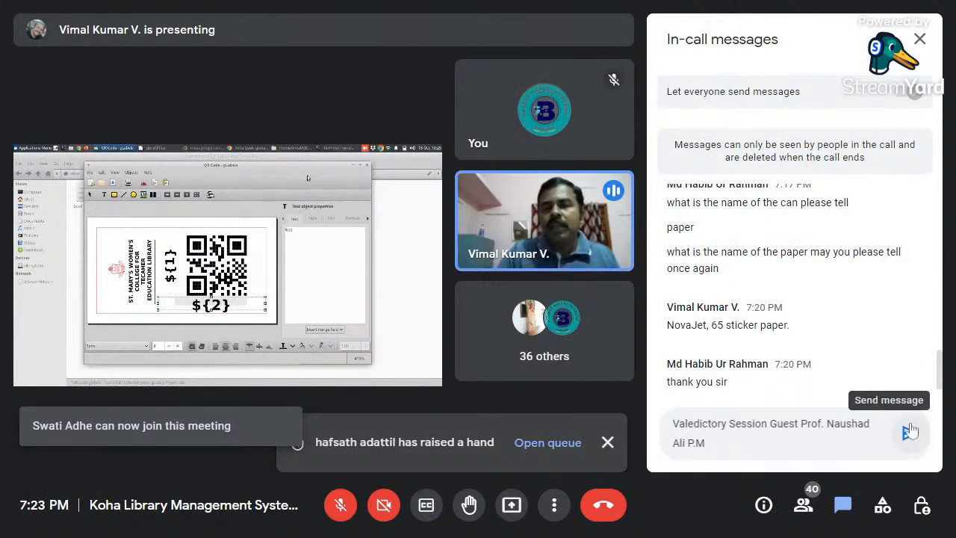
left_click(913, 431)
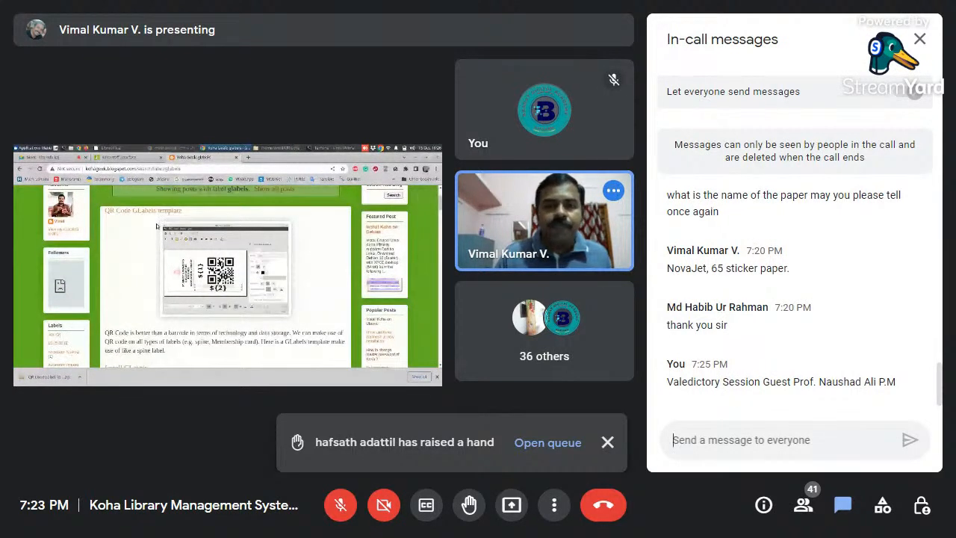
type("Valedictory Session Guest Prof. Naushad Ali P.M, Department of Library and Information Science, Aligarh Muslim University, Aligarh, U.P India")
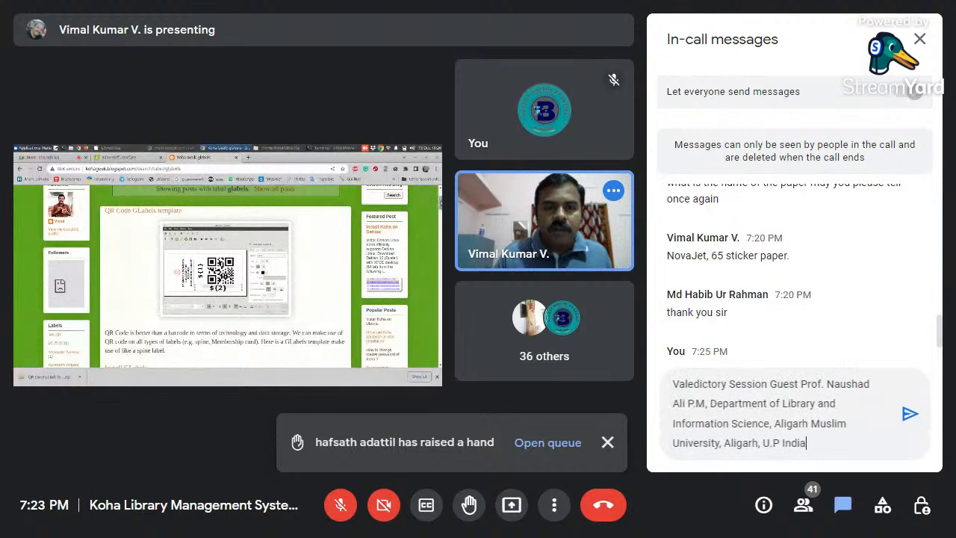
left_click(918, 420)
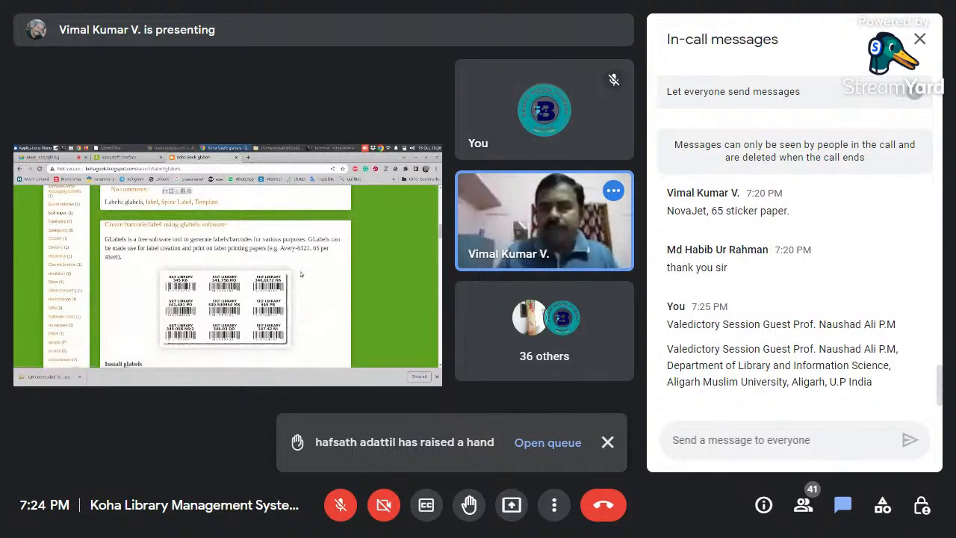
- Post chat messages on the guest's 23 years of experience, 6 books and over 80 papers, and the 2021-2023 Vice President role
type("Prof. Ali has over 23 years of teaching and research experience.")
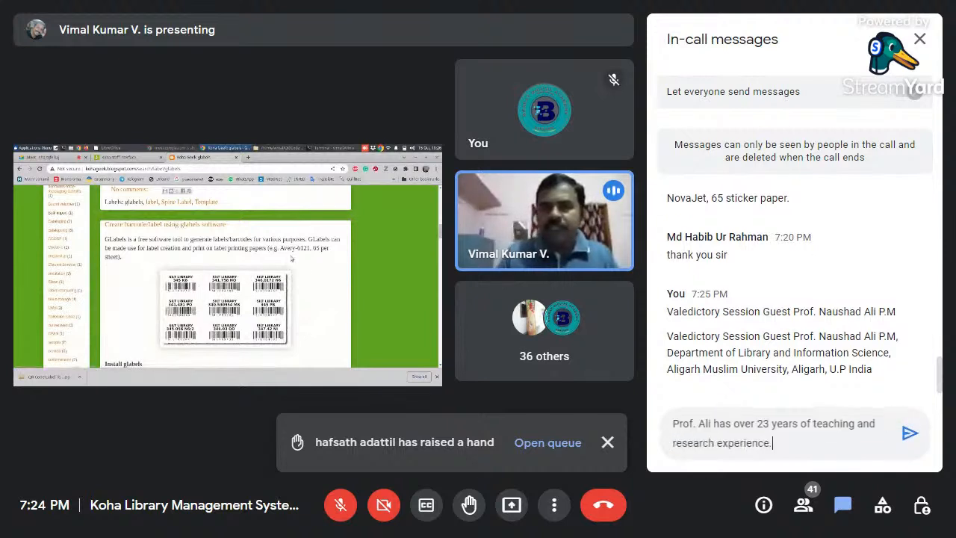
left_click(909, 434)
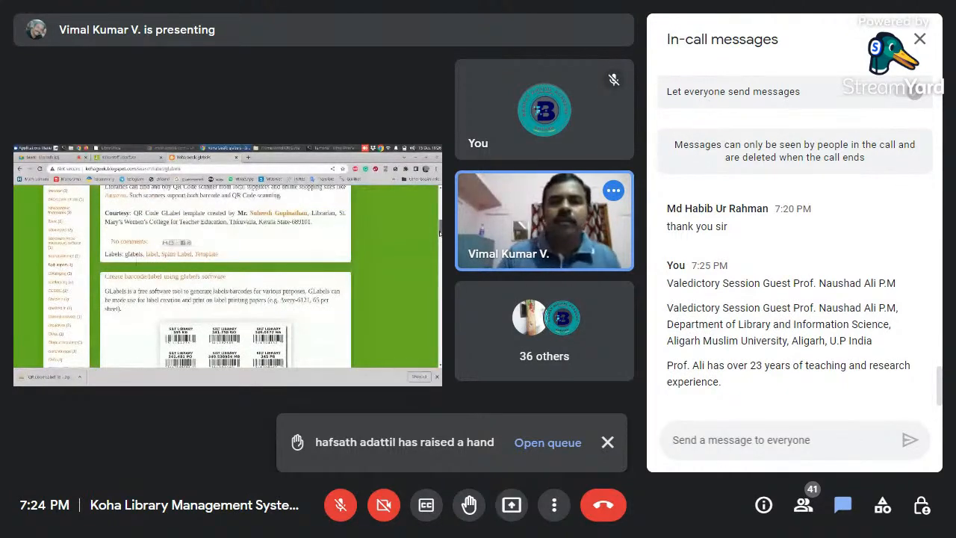
type("He has published 6 books and over 80 research papers in various national and international journals and conference proceedings")
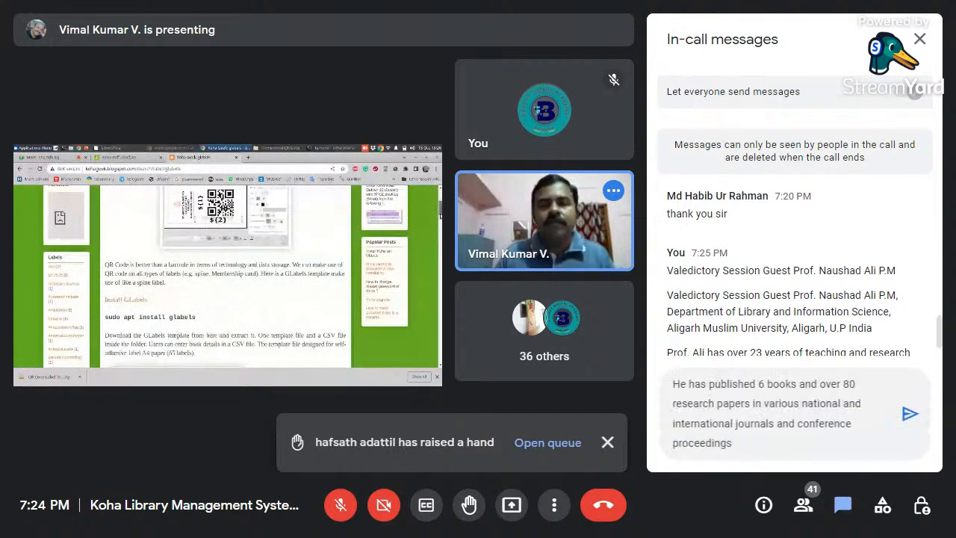
left_click(916, 421)
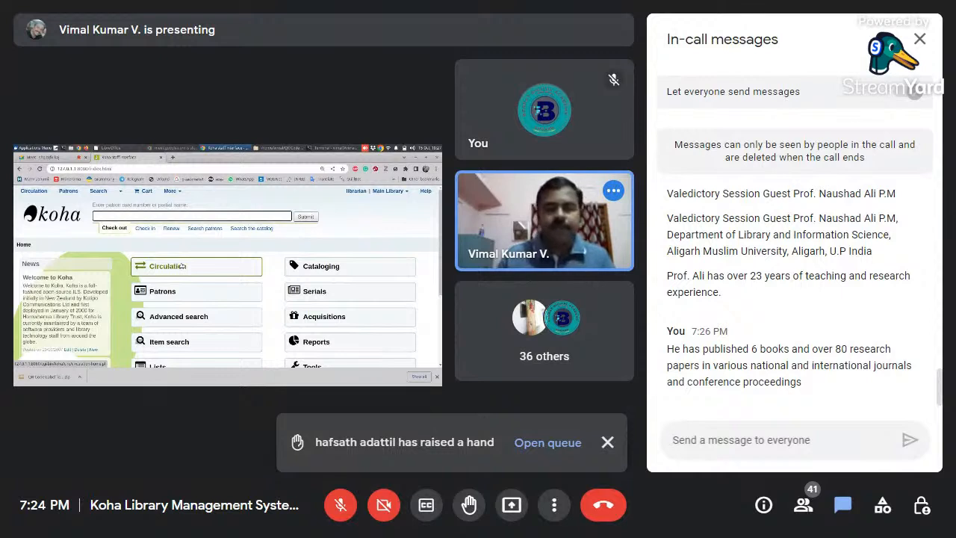
type("He is the  Vice President of the Indian Association of Teachers of Library and Information Science (2021-2023).")
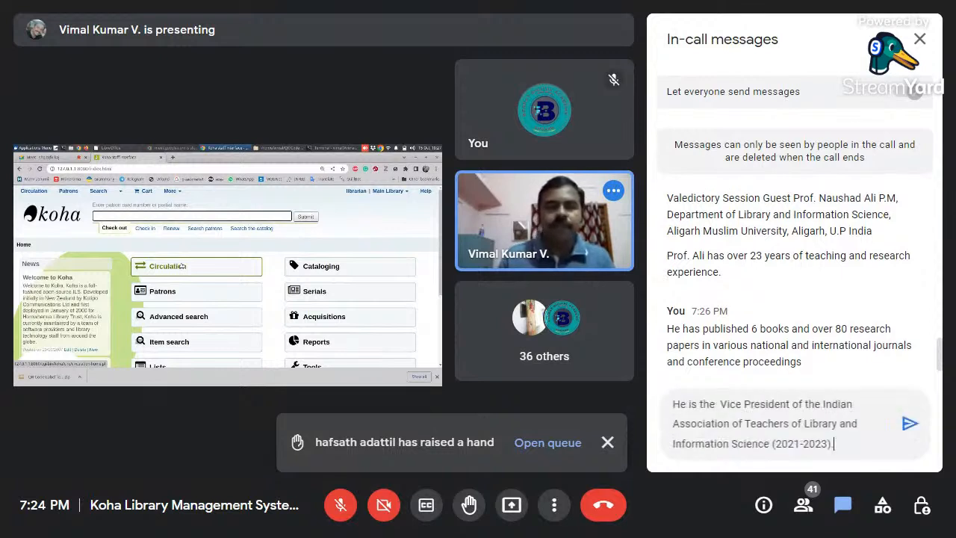
left_click(908, 422)
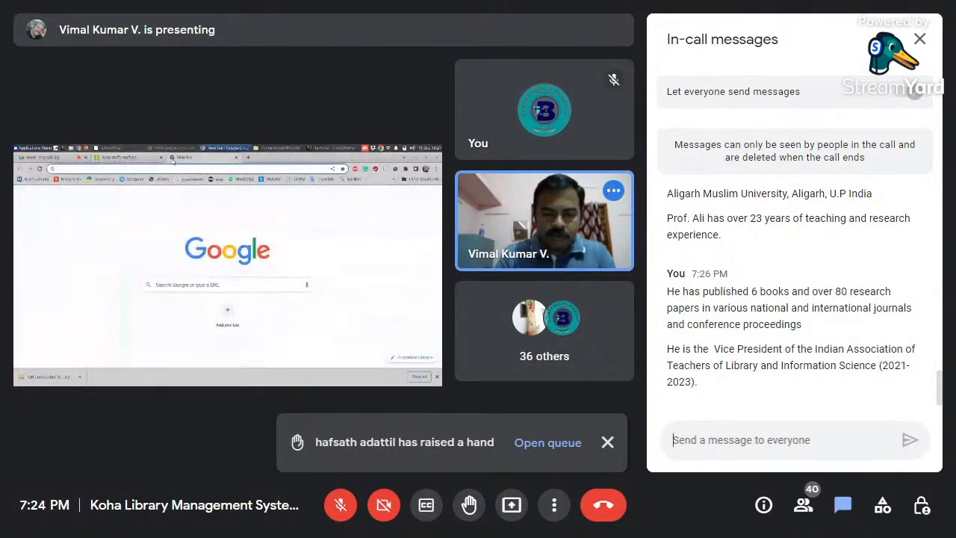
- Post chat messages about the guest's six funded research projects and supervision of twelve PhDs, 2 Mphil degrees and over 70 MLISc dissertations
key("ctrl+v")
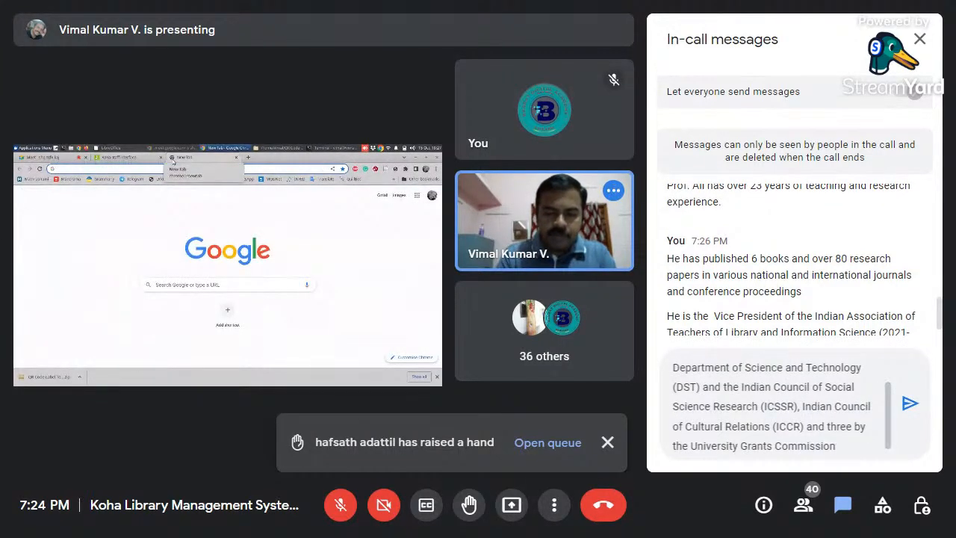
left_click(908, 404)
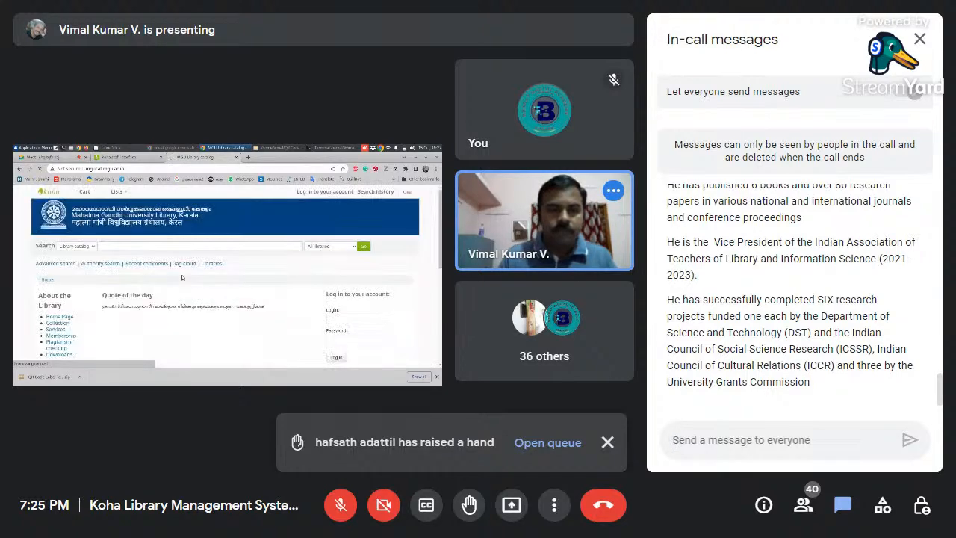
type("Twelve PhDs and 2 Mphil degrees have been awarded under his supervision and guidance. He also supervised more than 70 MLISc dissertations.")
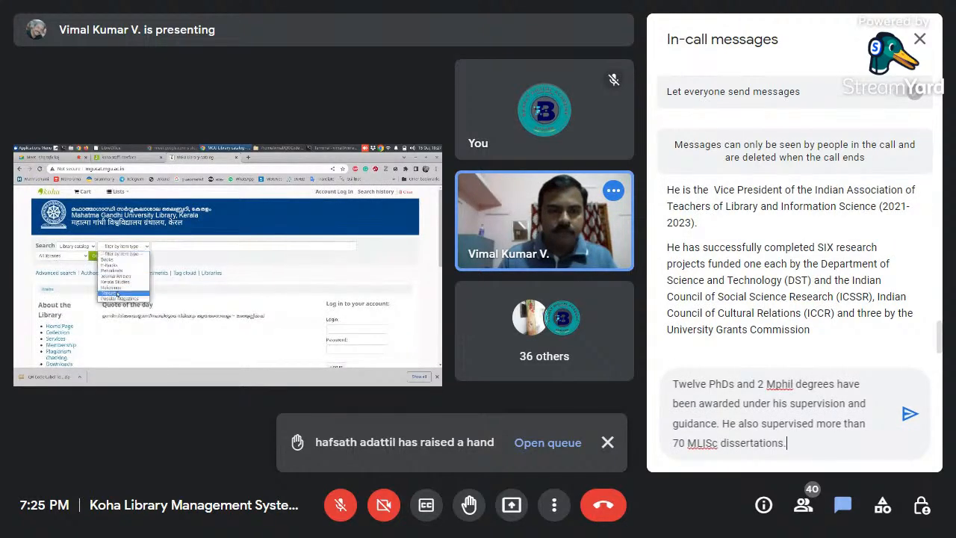
left_click(910, 414)
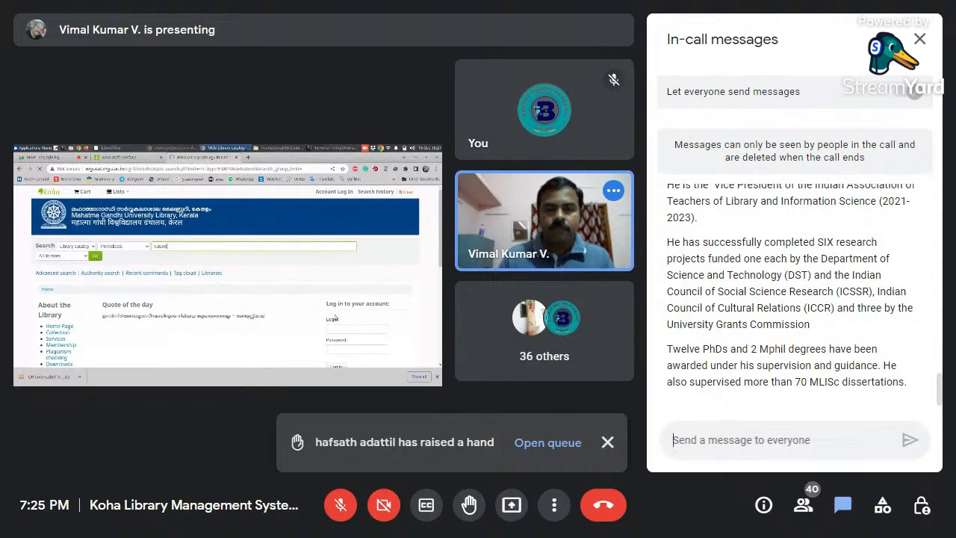
- Post chat messages on the guest's "Knowledge Management in Libraries" project and JKCM editor-in-chief role, and close the chat
type("He was the Deputy coordinator of his brainchild project \"Knowledge Management in Libraries\" sanctioned by UGC under the SAP (DRS-1) scheme.")
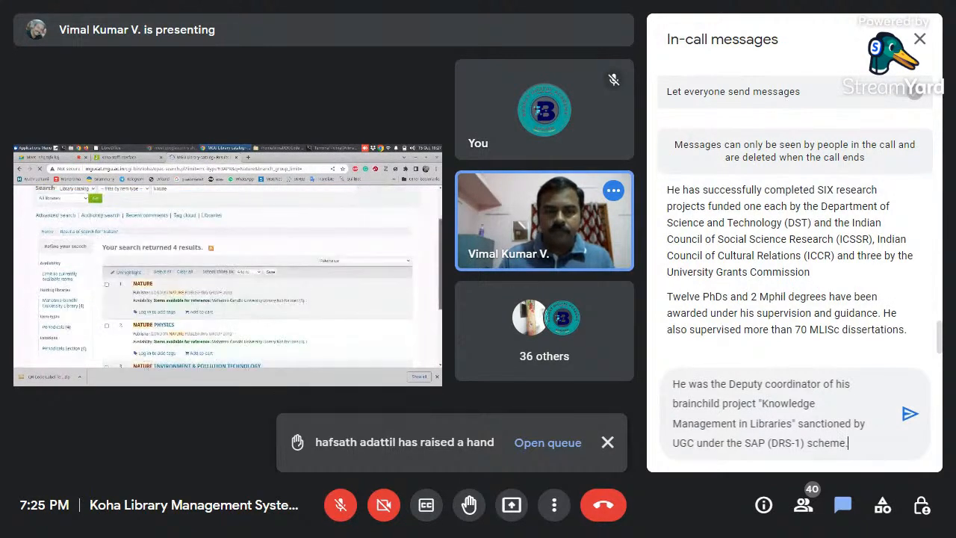
left_click(910, 416)
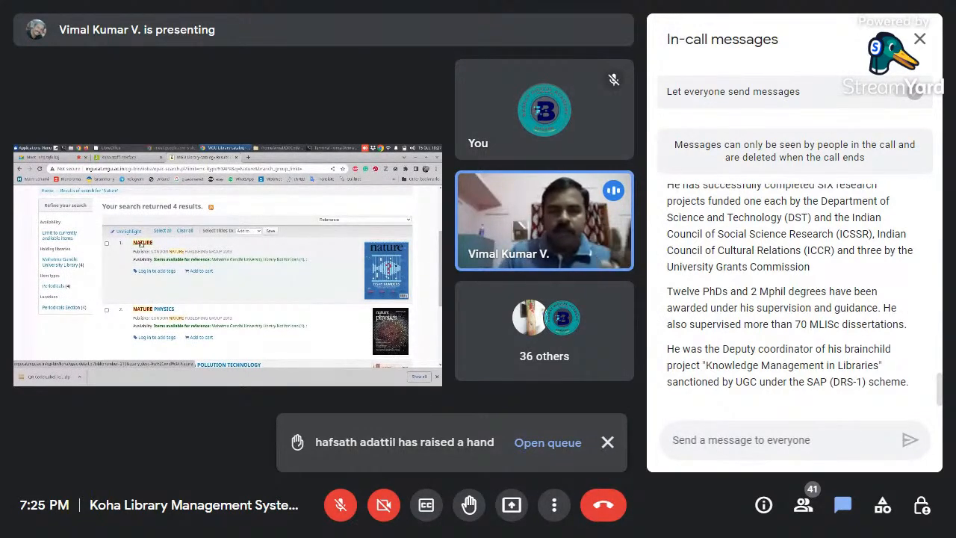
type("He is the editor-in-chief of the journal, Journal of Knowledge and Communication Management (JKCM).")
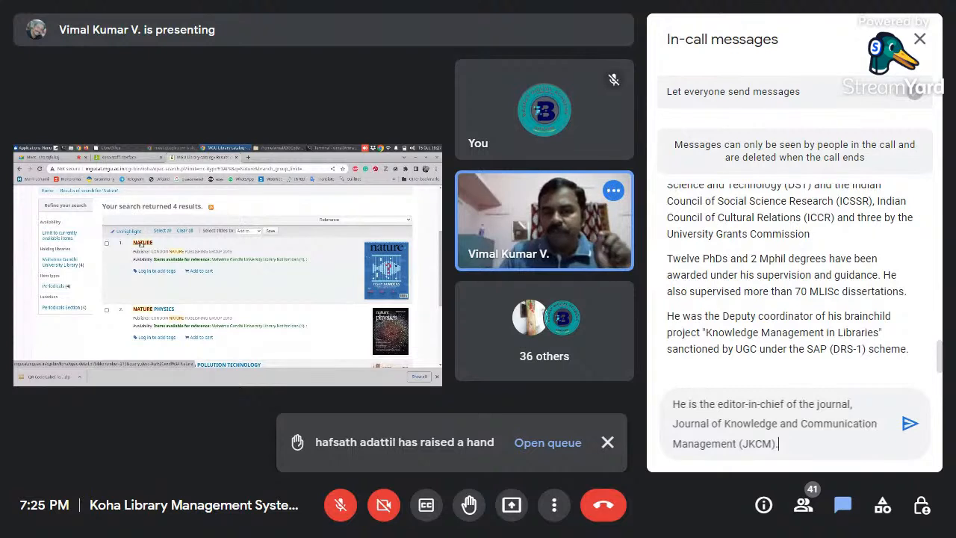
left_click(912, 428)
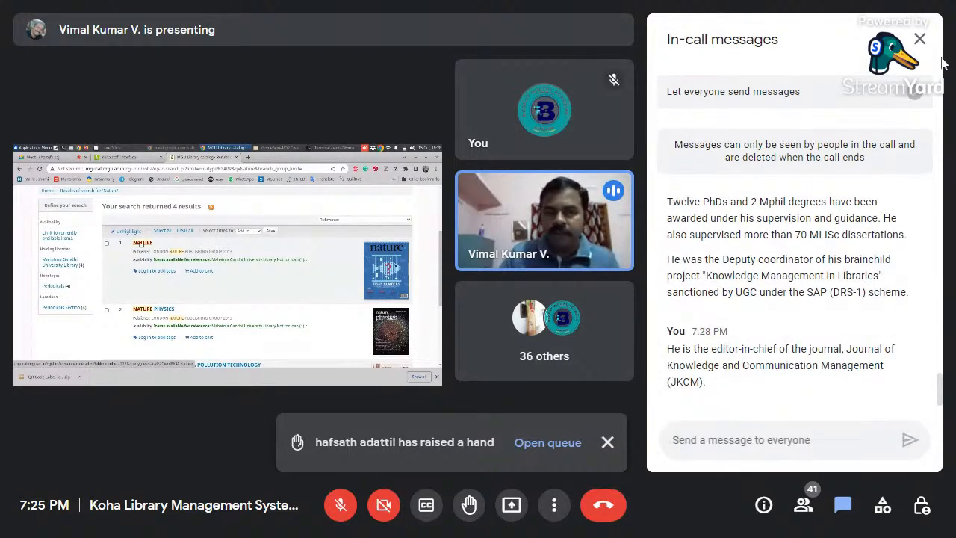
left_click(923, 43)
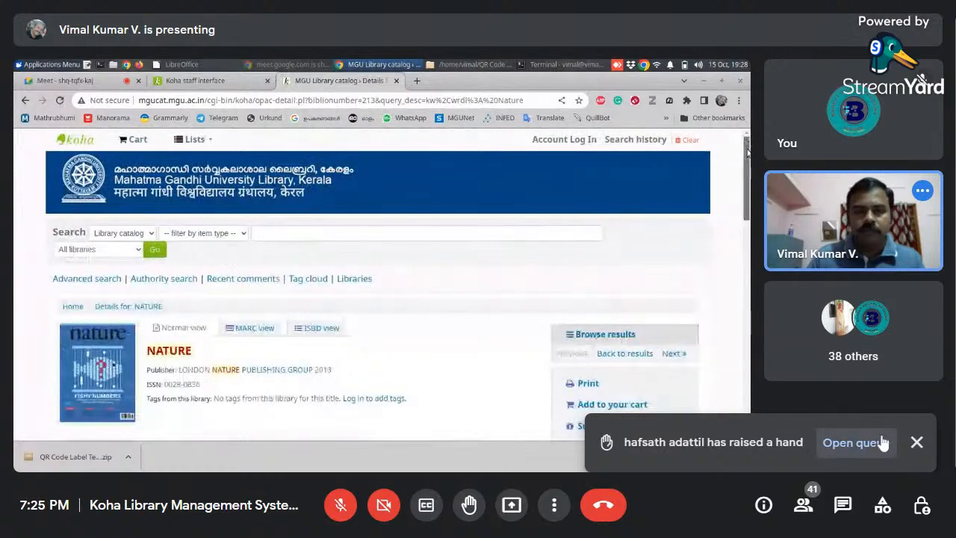
- Lower the participant's raised hand from the meeting's hand queue and close the participant list
left_click(883, 443)
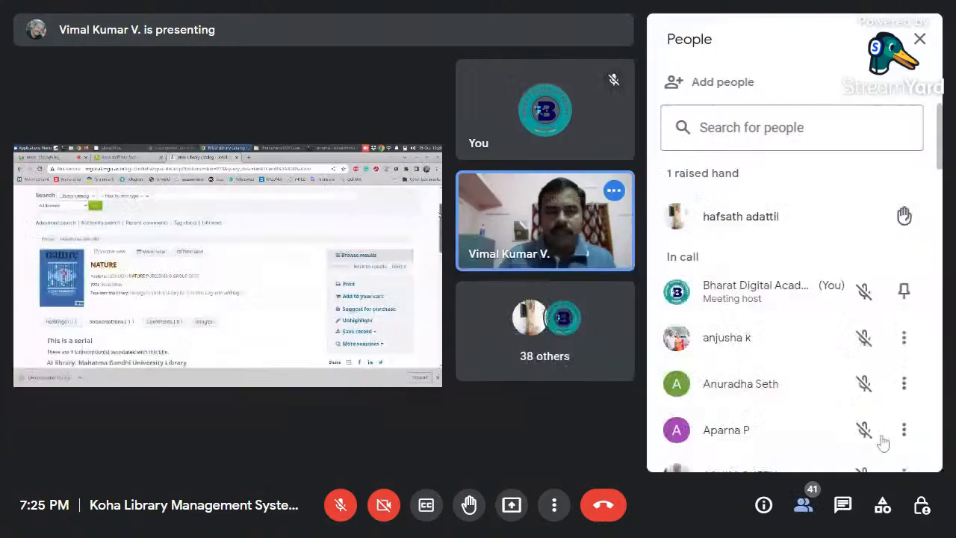
left_click(900, 218)
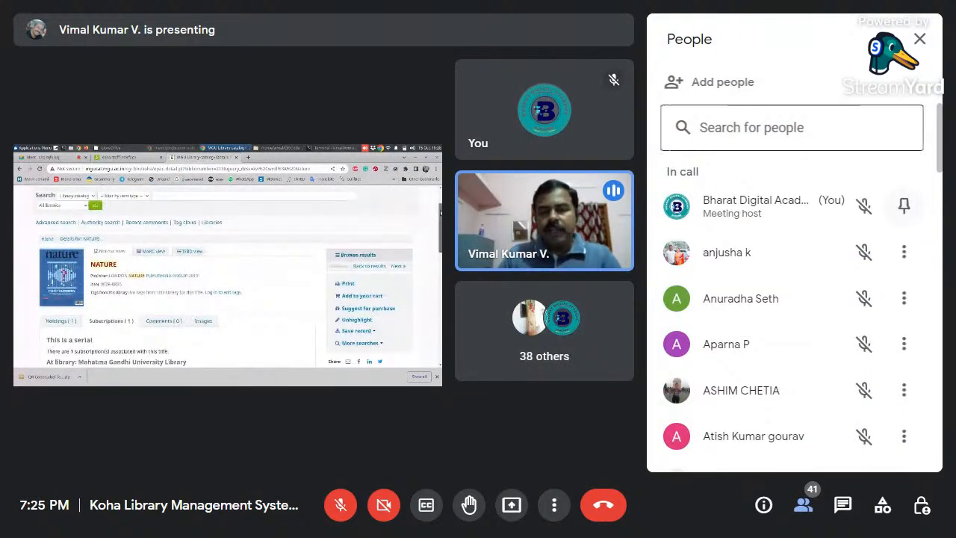
left_click(923, 38)
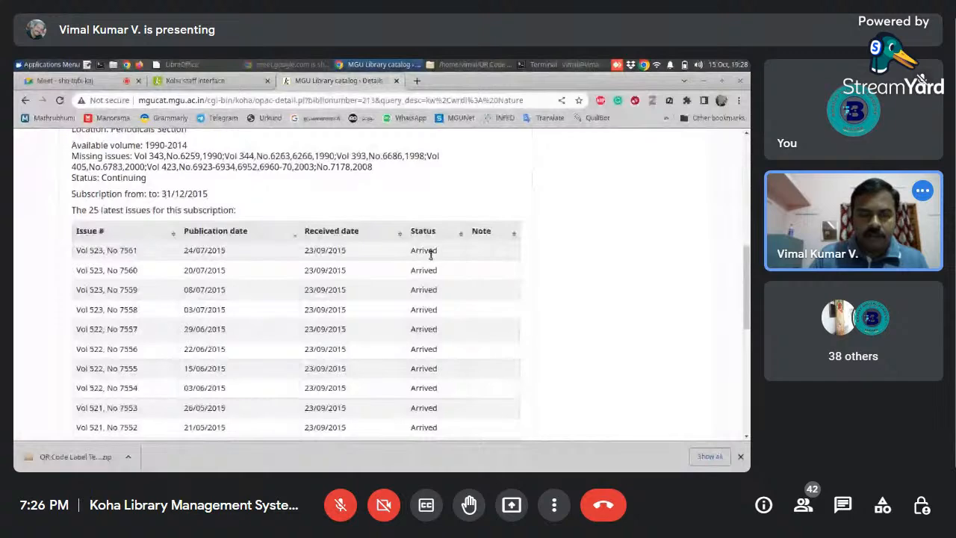
- Examine the NATURE serial record in the library catalog, comparing its subscription issue list with its holdings
scroll(745, 286, "down", 1)
left_click_drag(745, 286, 737, 234)
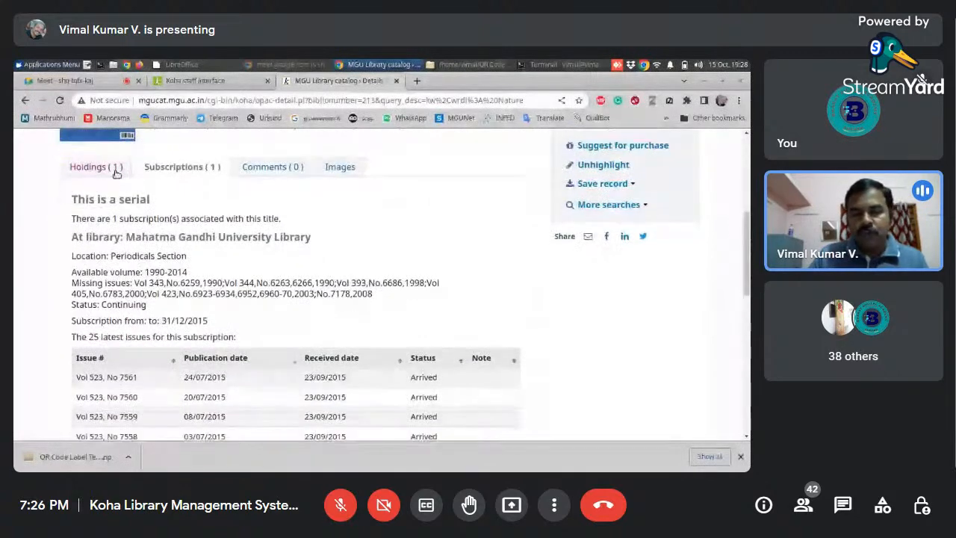
left_click(114, 169)
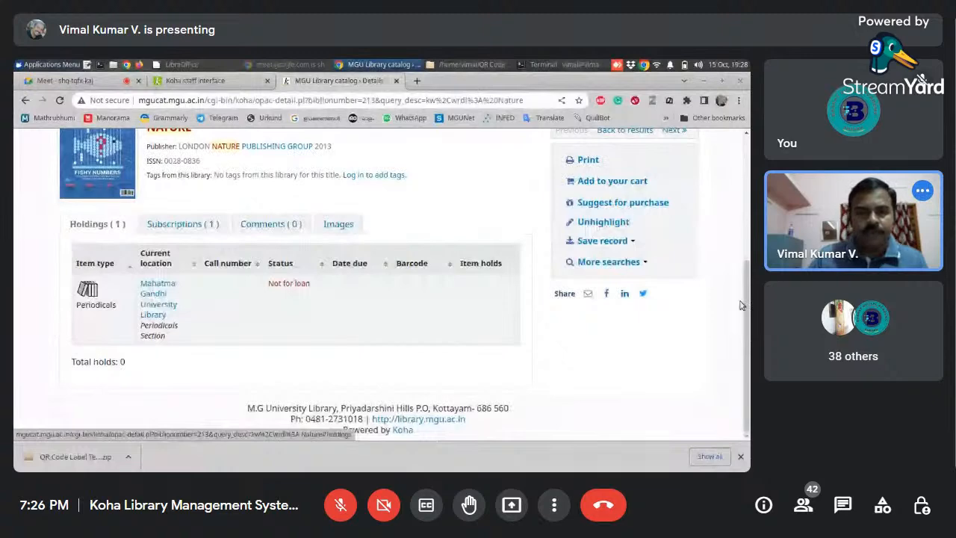
mouse_move(746, 304)
left_mouse_down()
mouse_move(748, 257)
mouse_move(748, 296)
left_mouse_up()
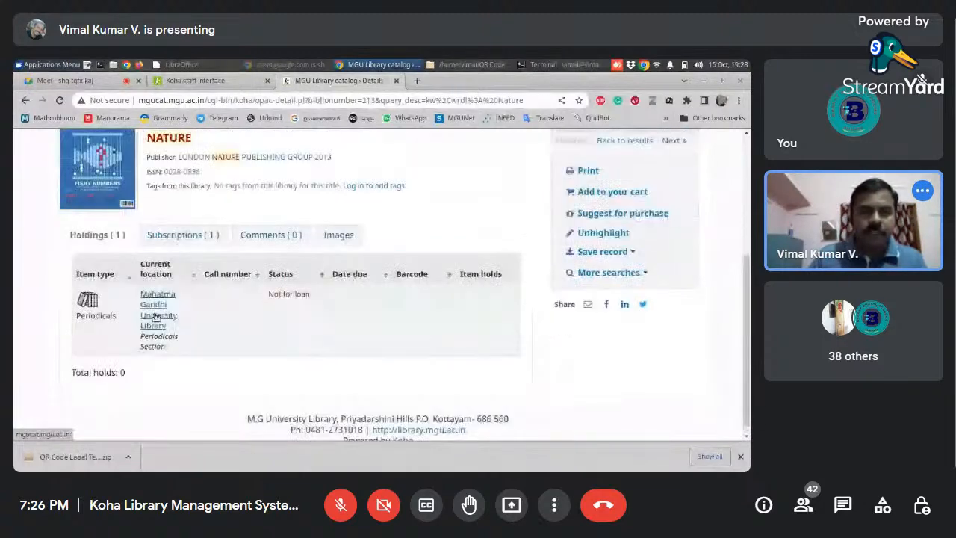
left_click(203, 243)
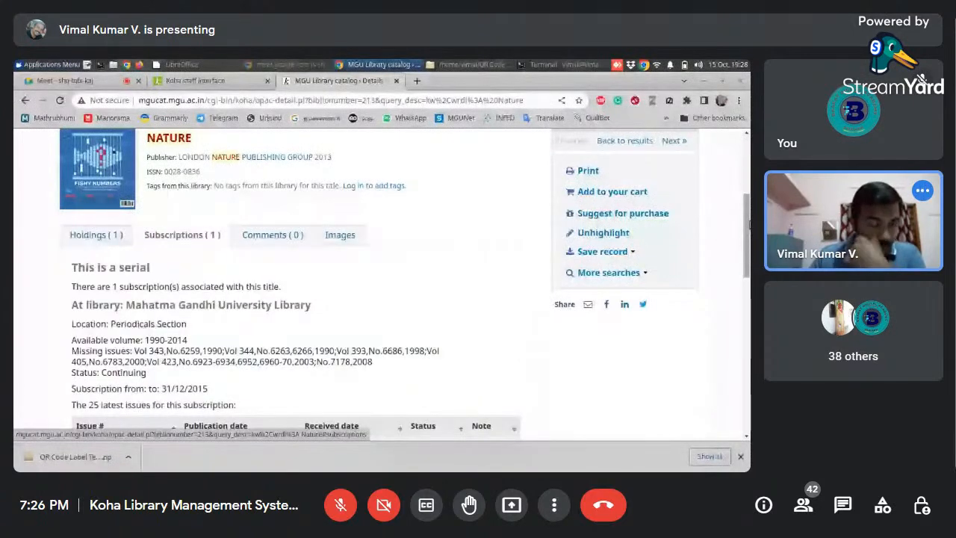
left_click_drag(748, 225, 739, 265)
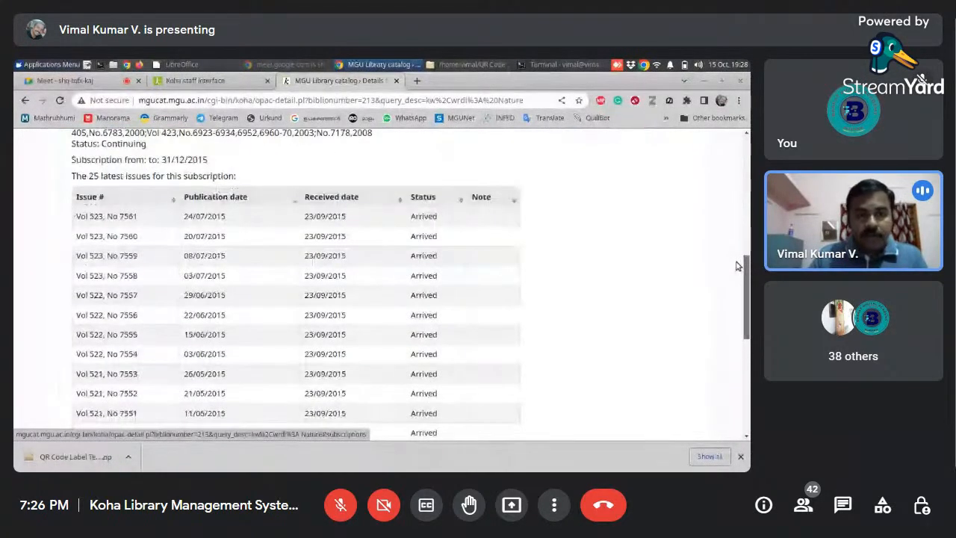
left_click_drag(737, 266, 735, 206)
left_click(98, 224)
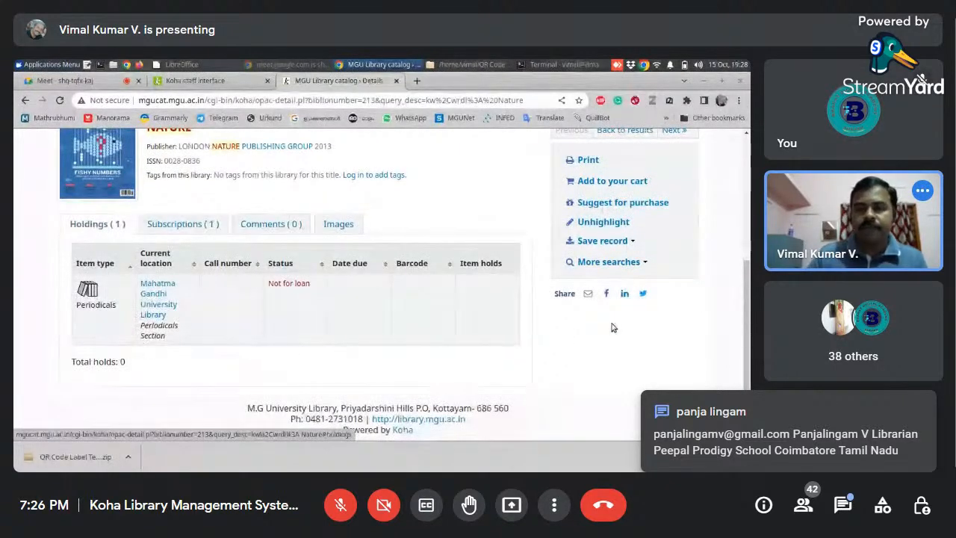
left_click_drag(747, 292, 744, 160)
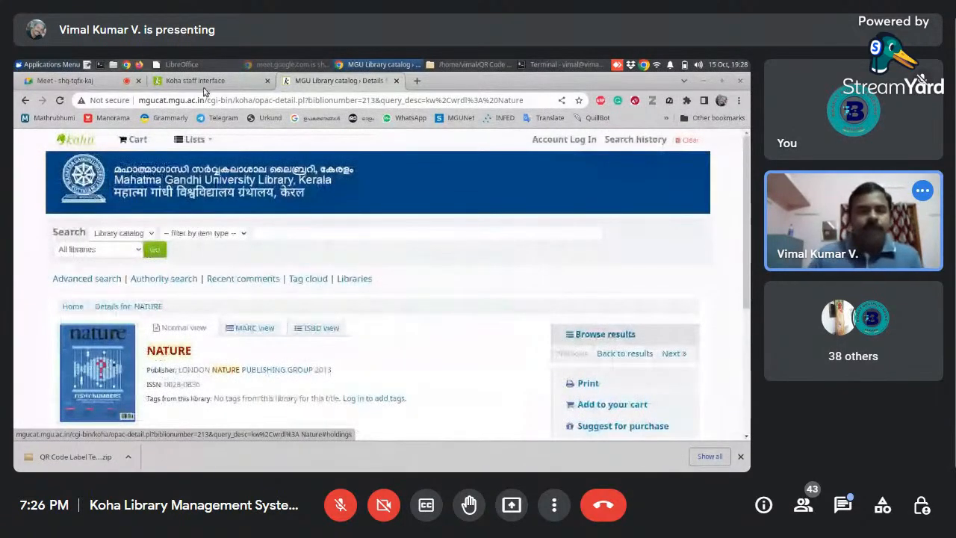
- Close the public catalog page and start a new Koha MARC record with the Books, Booklets, Workbooks framework
left_click(397, 81)
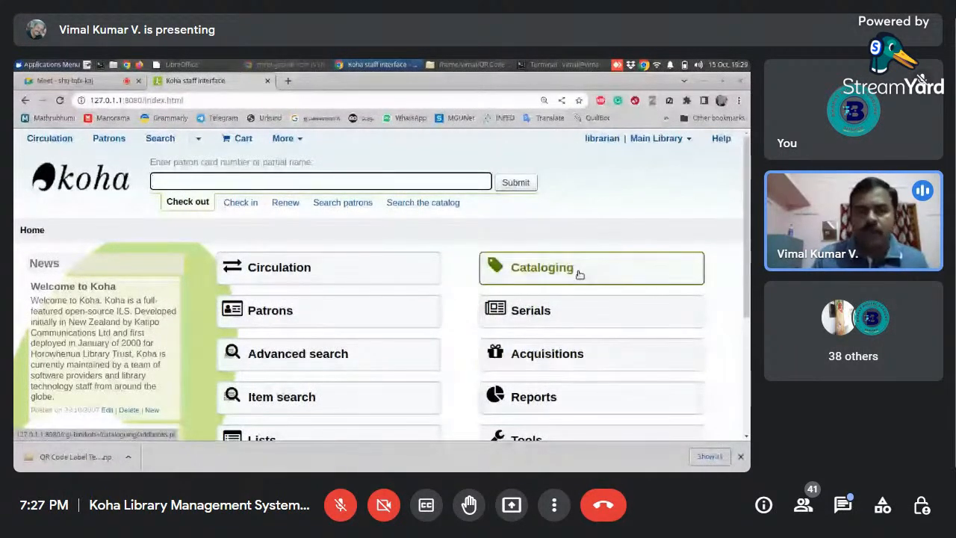
left_click(544, 275)
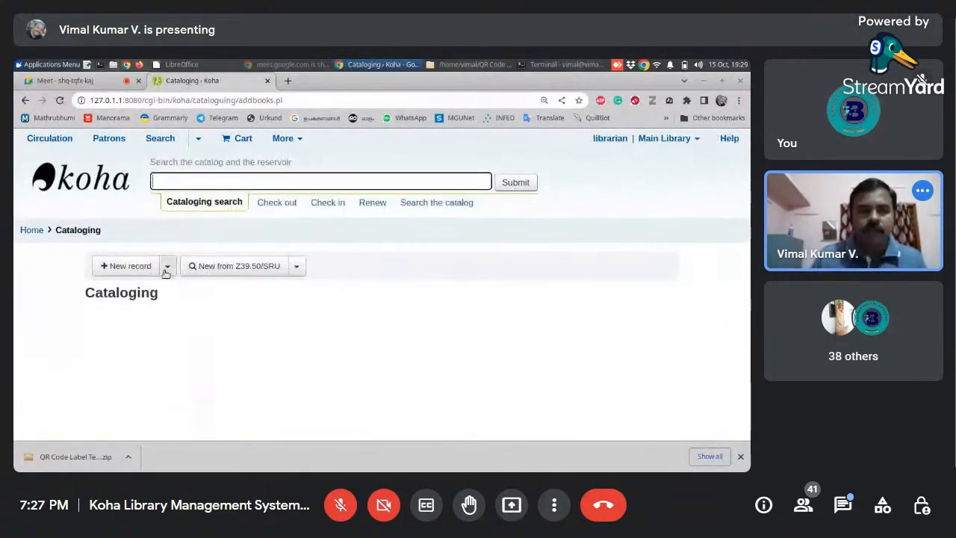
left_click(169, 267)
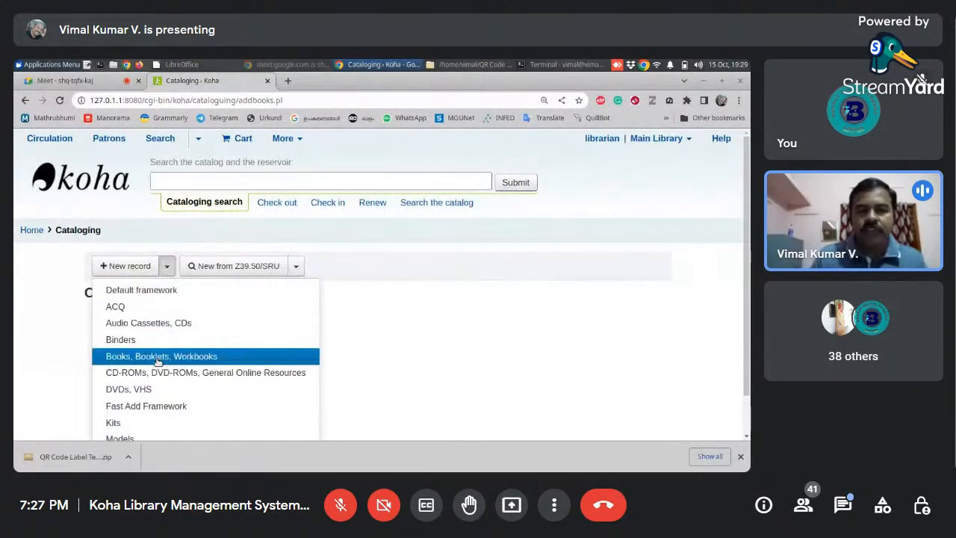
left_click(216, 357)
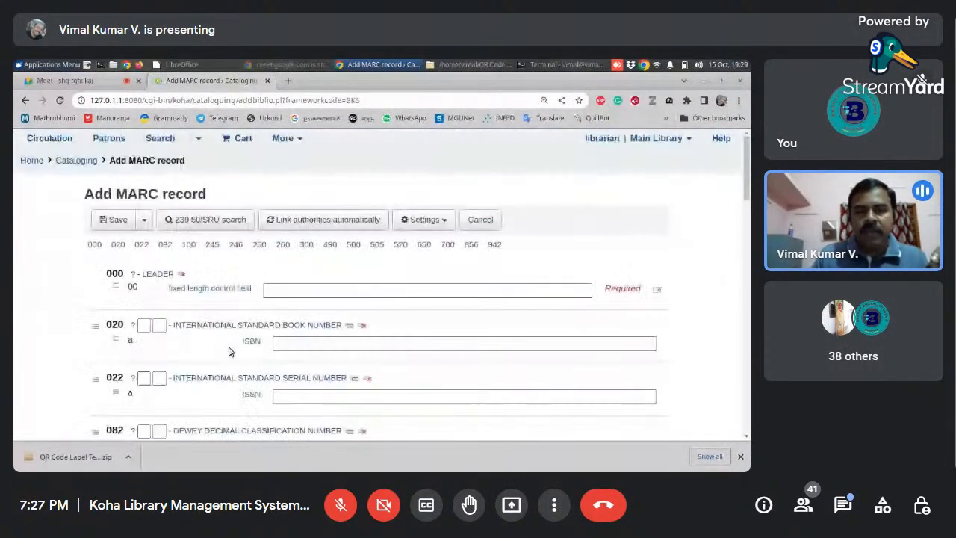
- Fill the 000 leader's fixed length control field with its default value
left_click(307, 289)
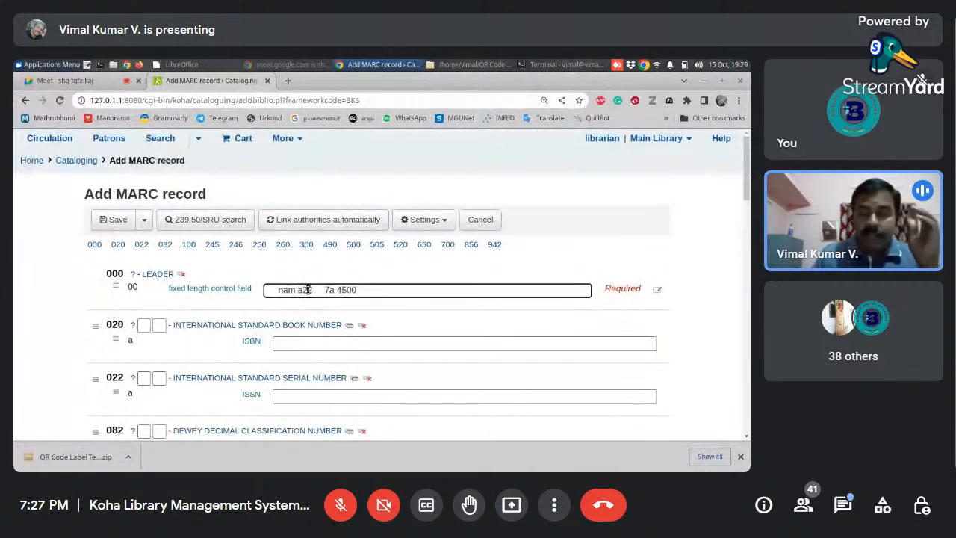
scroll(701, 233, "down", 2)
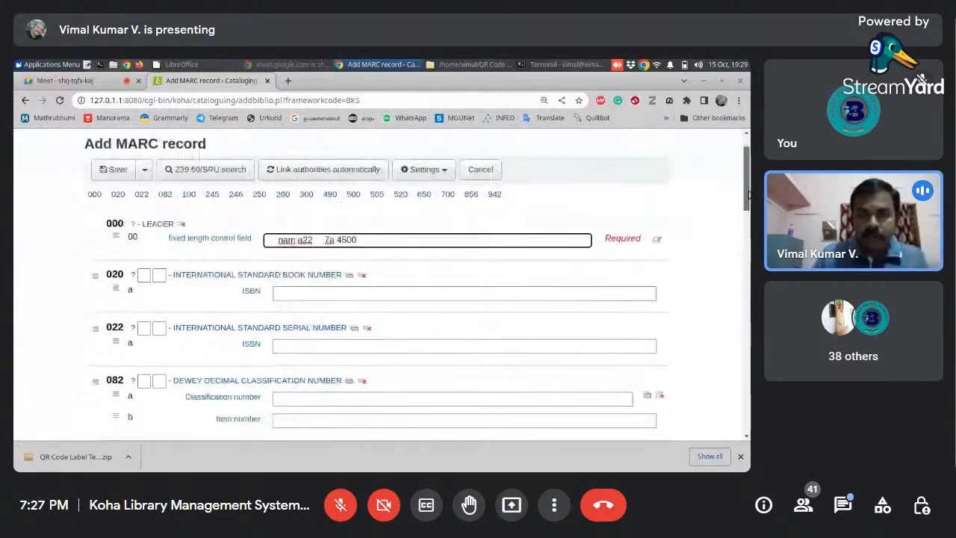
scroll(291, 358, "up", 2)
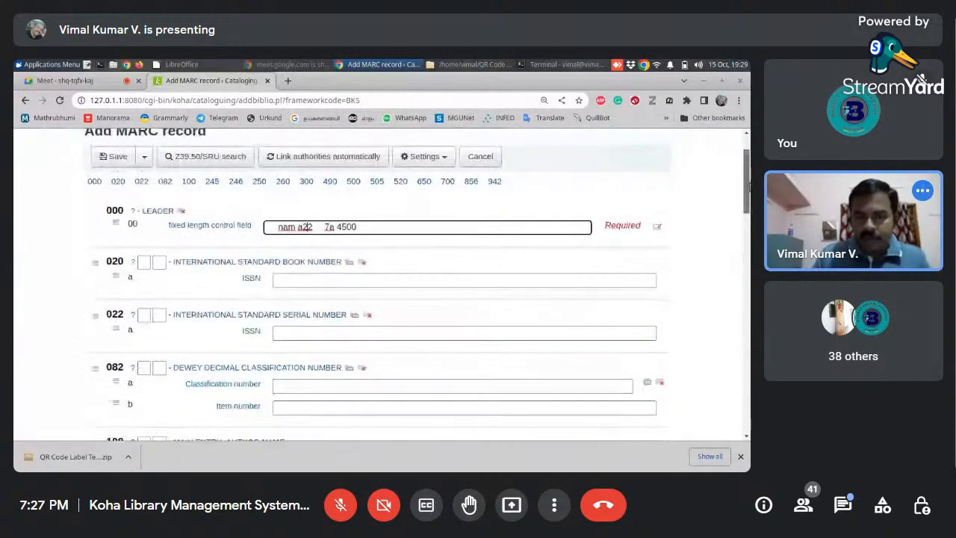
- Search Google in a new browser tab for "harvard business review isbn" to find the journal's ISSN
left_click(291, 358)
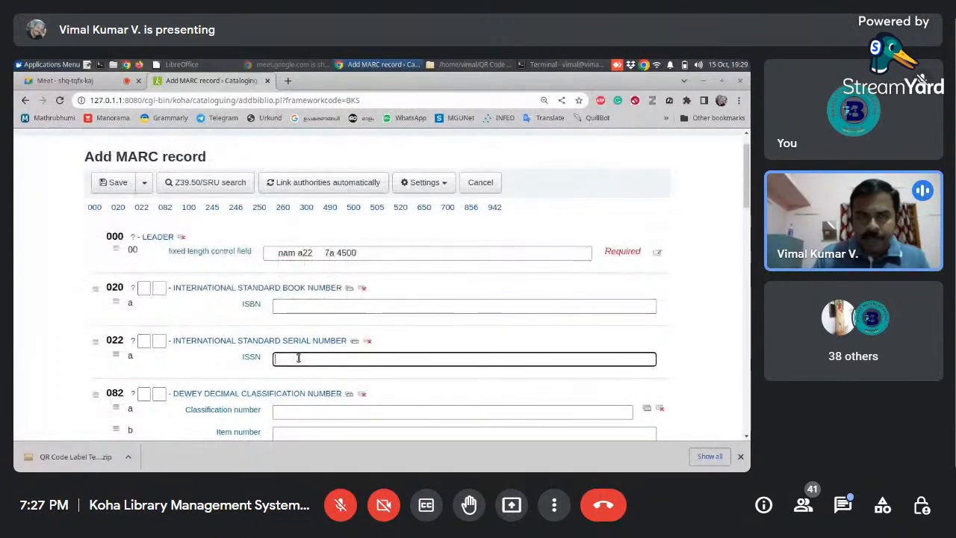
left_click(287, 80)
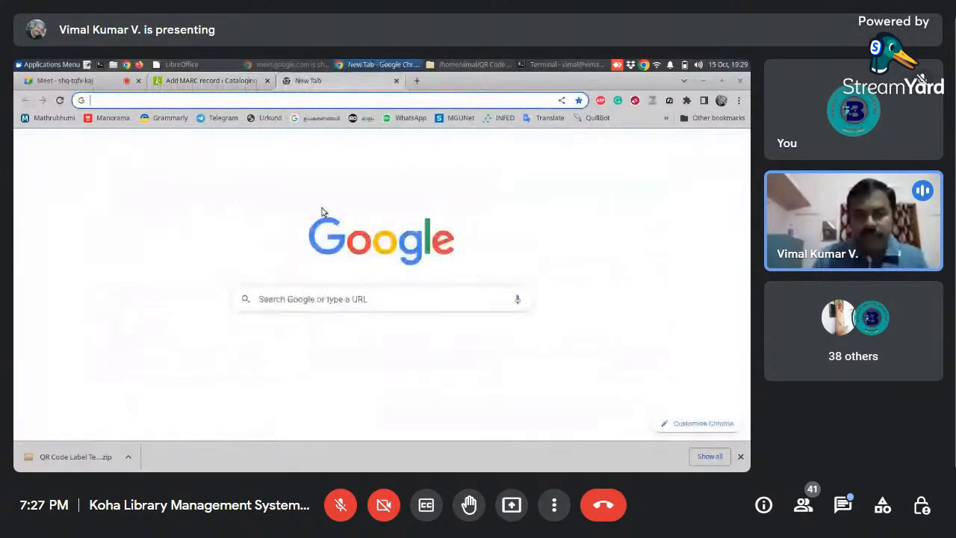
left_click(364, 302)
type("har")
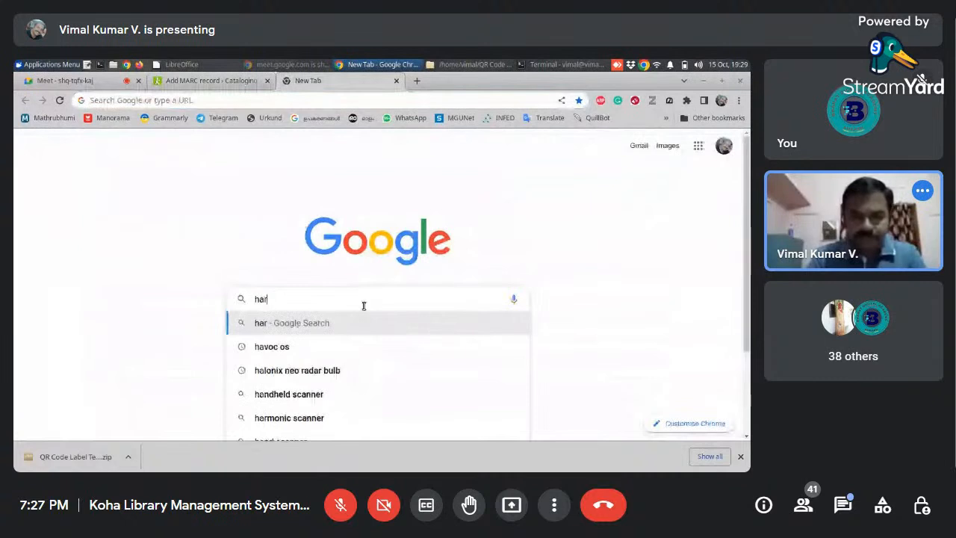
type("vard busi")
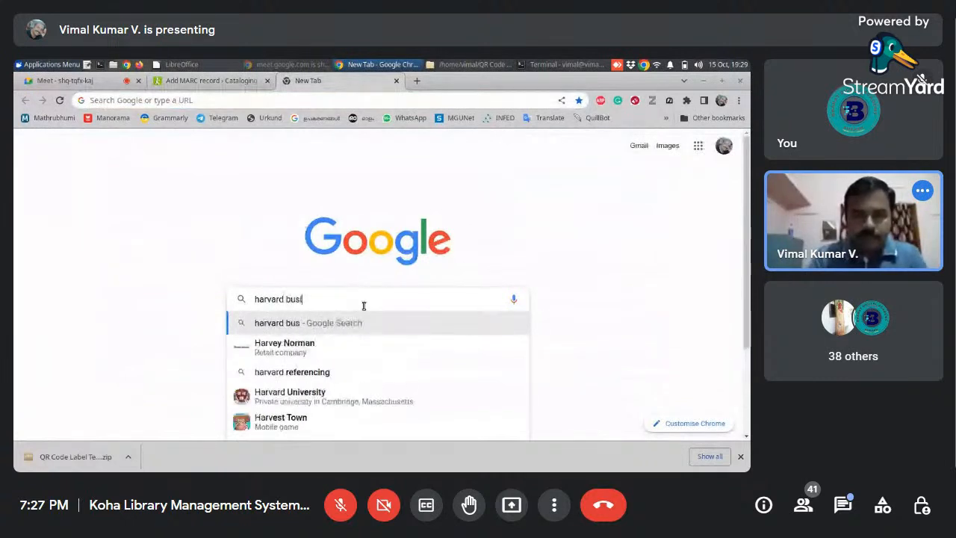
type("ne")
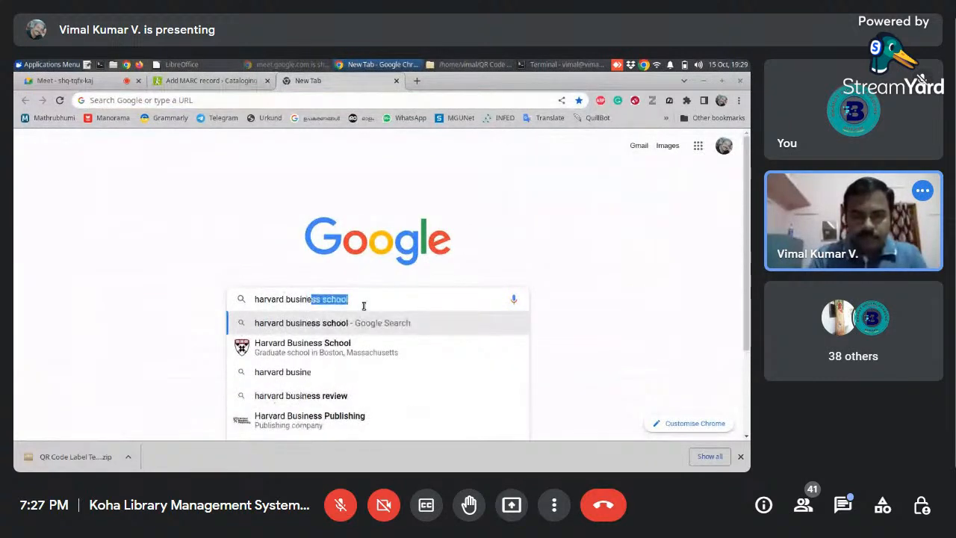
type("ss rev")
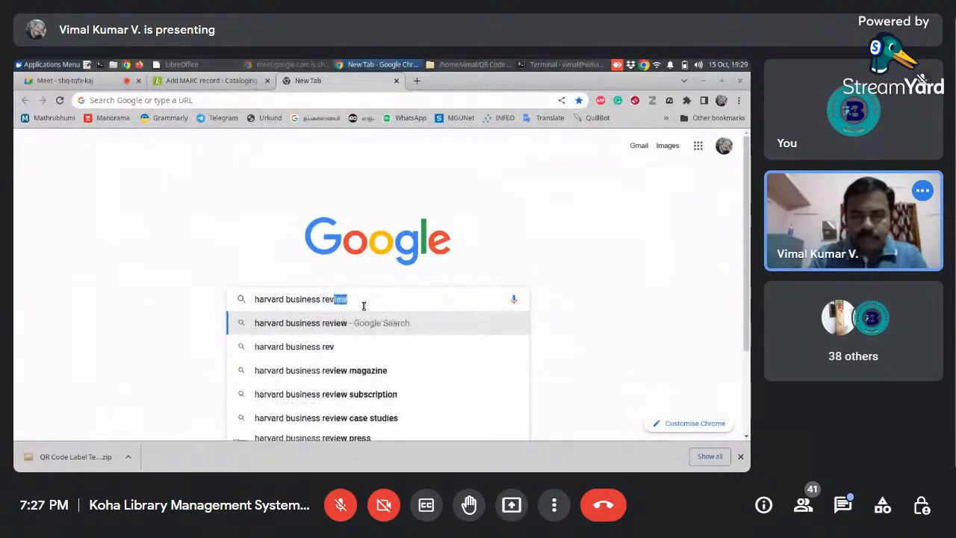
type("iew isbn")
key("Return")
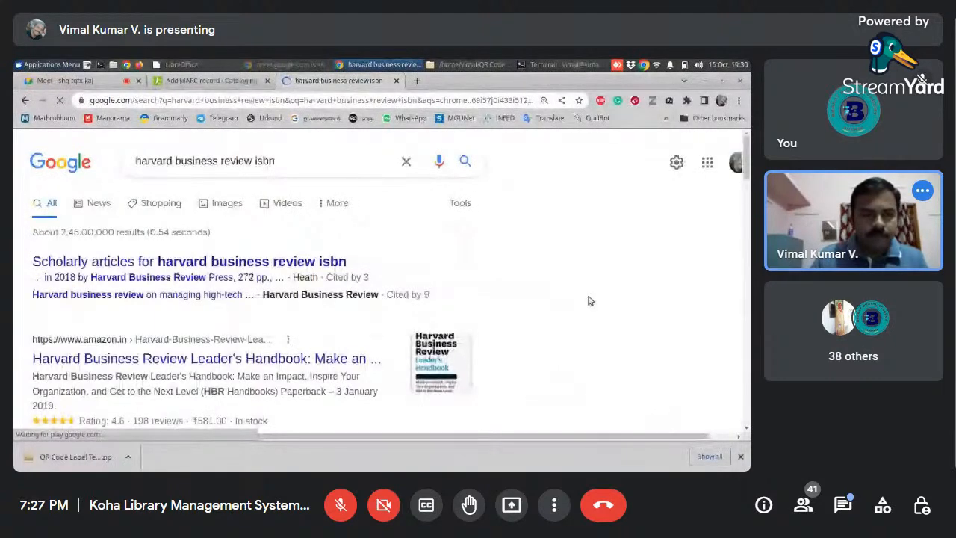
- Copy the ISSN 00178012 from the ores.su result for Harvard Business Review into field 022 of the MARC record
scroll(517, 294, "down", 2)
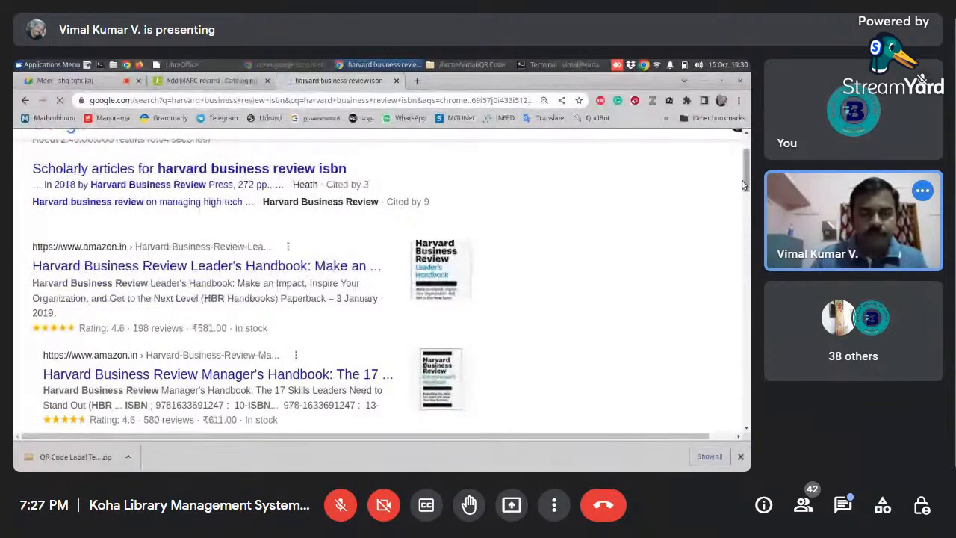
left_click_drag(744, 186, 737, 225)
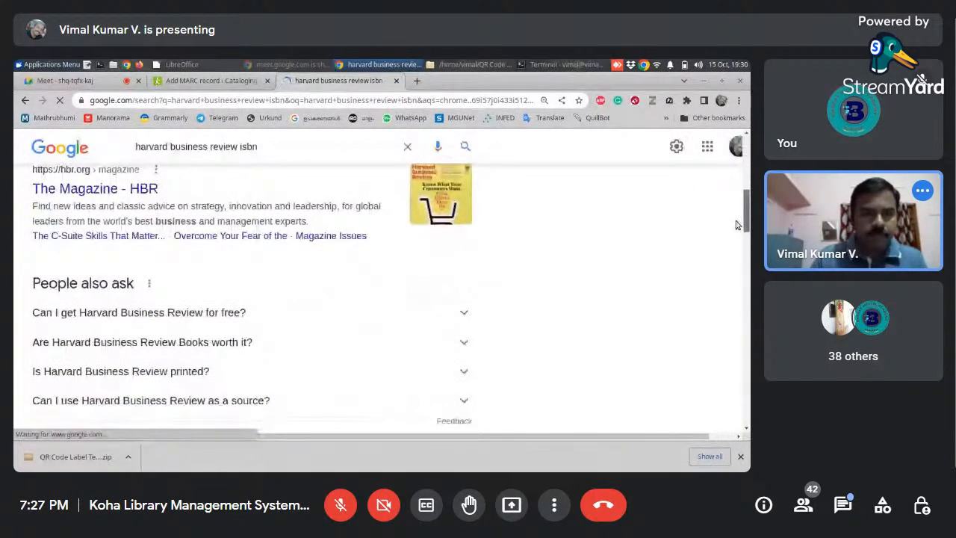
scroll(723, 239, "down", 3)
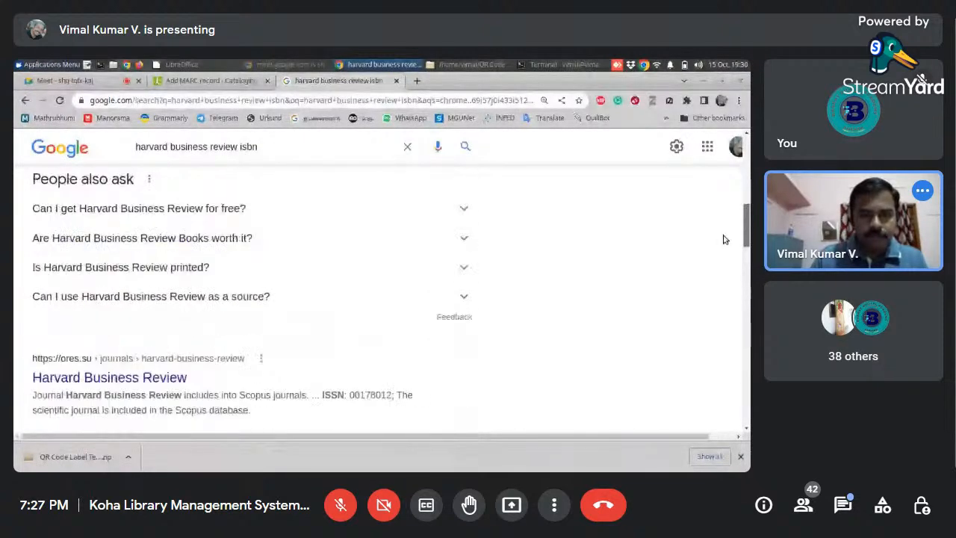
scroll(723, 239, "down", 3)
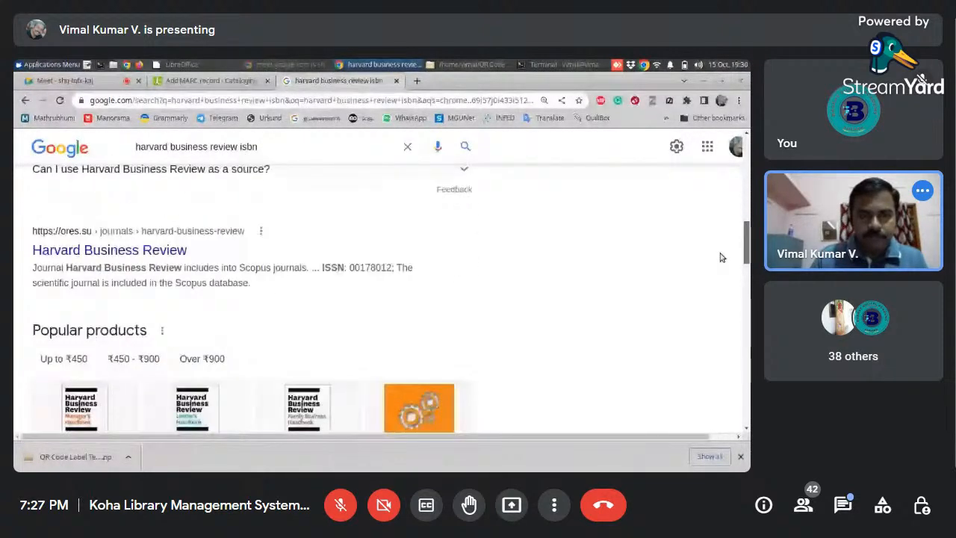
scroll(720, 257, "down", 1)
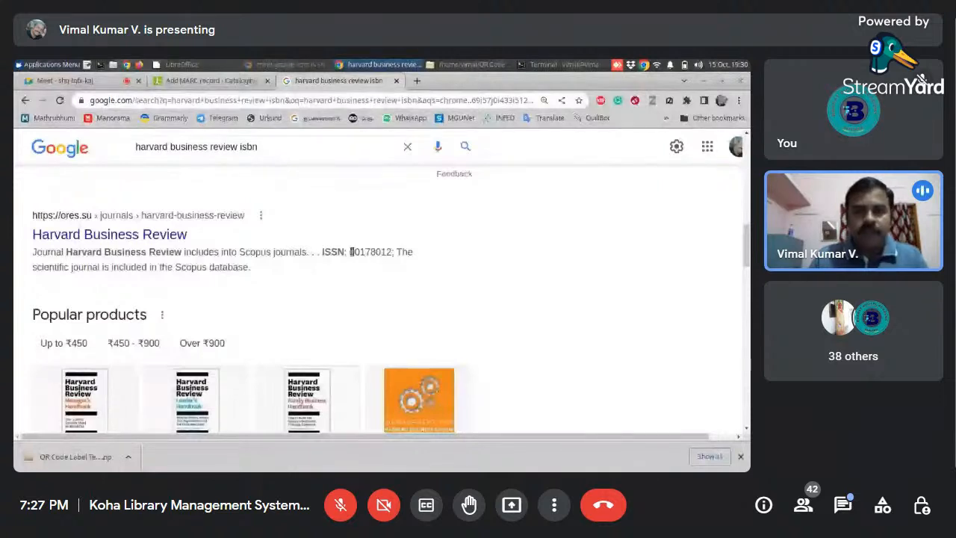
left_click_drag(350, 252, 392, 252)
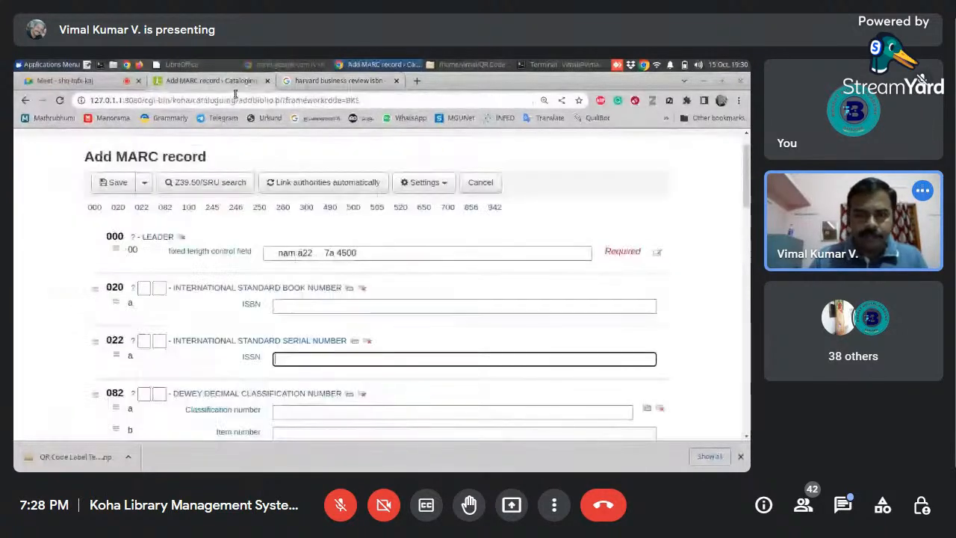
type("00178012")
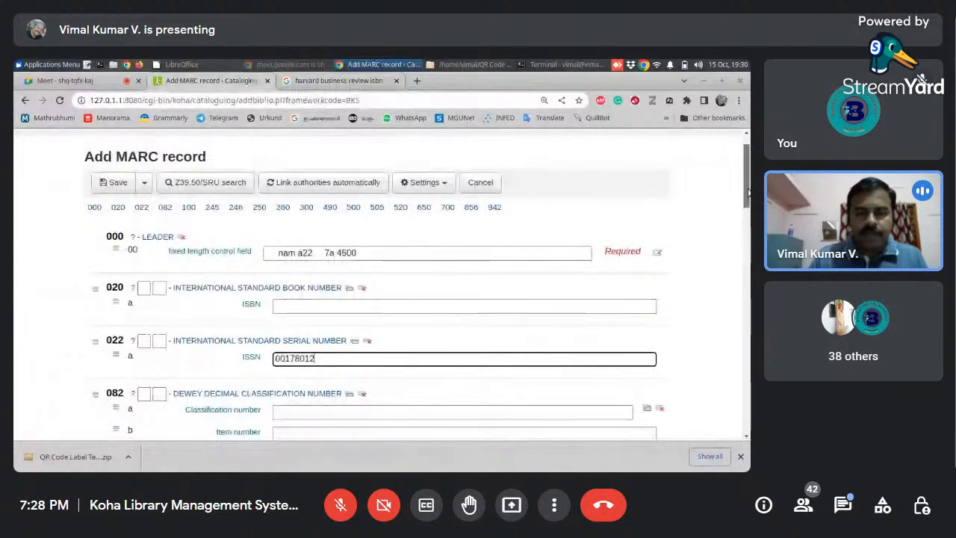
- Set the Dewey classification number in field 082 to 650 and its item number to HAR
scroll(748, 193, "down", 3)
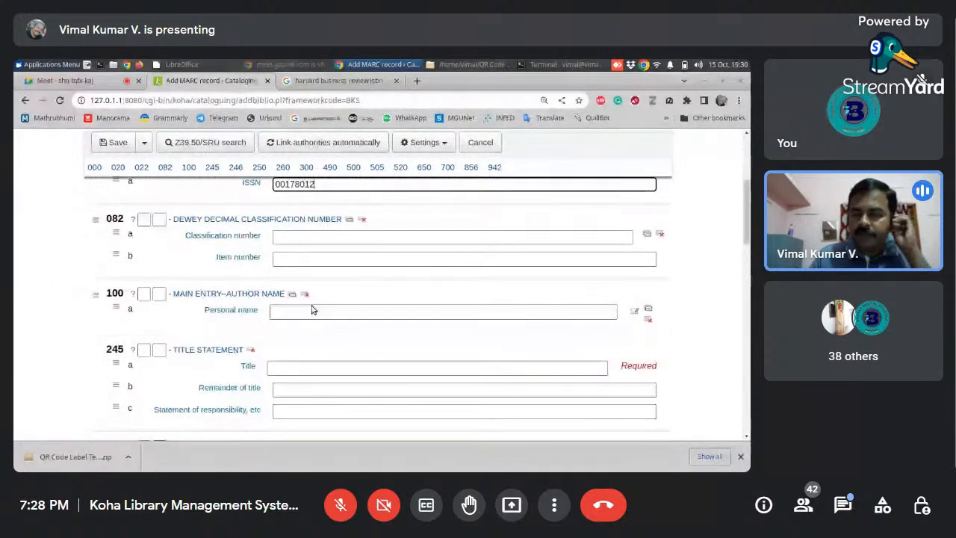
left_click(300, 238)
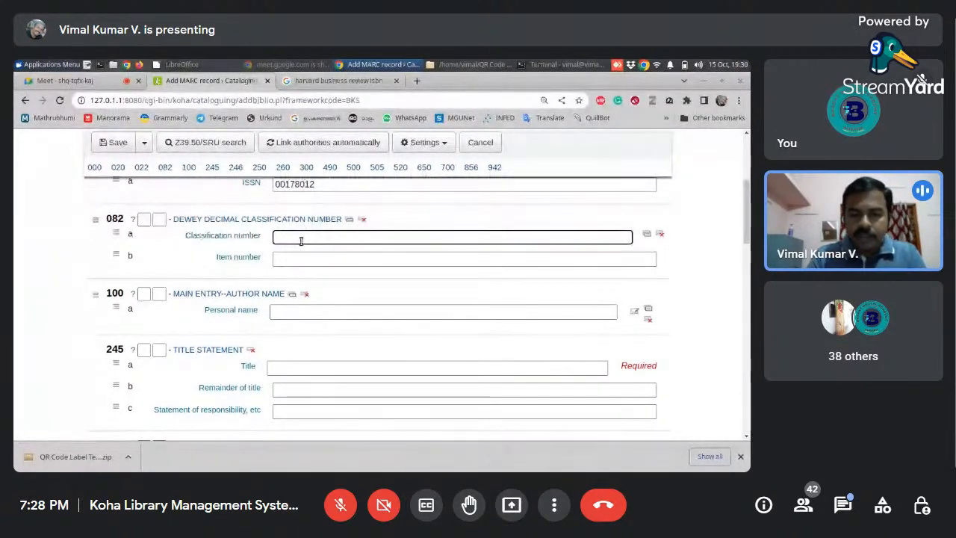
type("650")
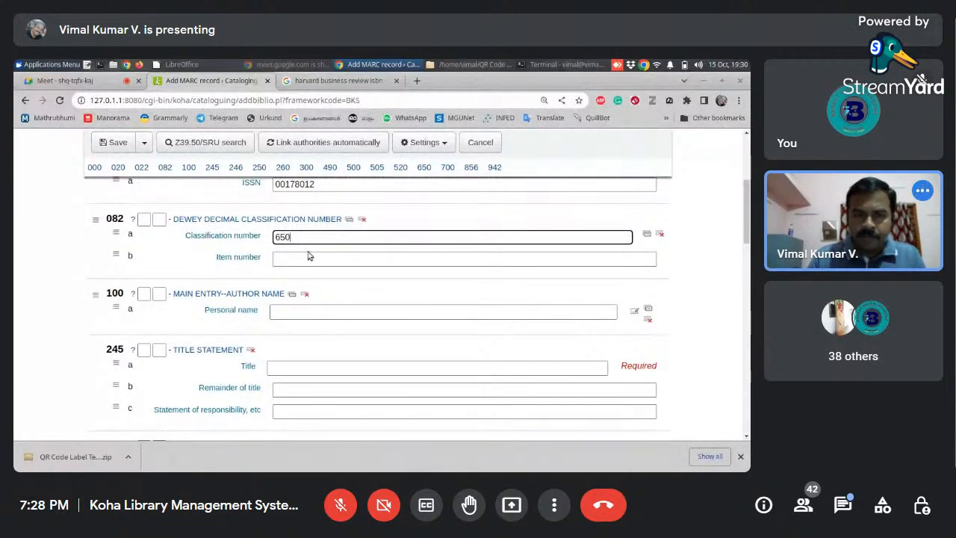
left_click(310, 256)
left_click_drag(749, 211, 749, 213)
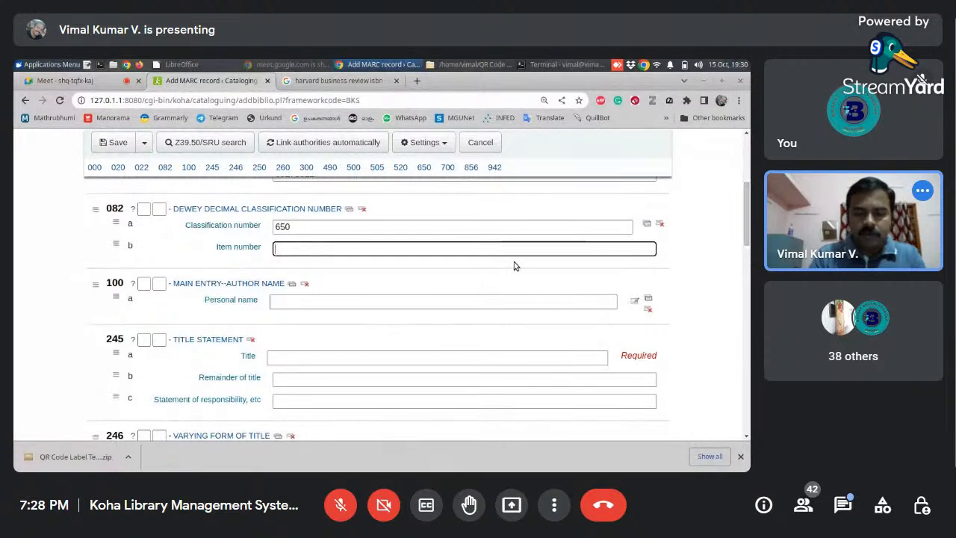
type("HBR")
key("BackSpace")
key("BackSpace")
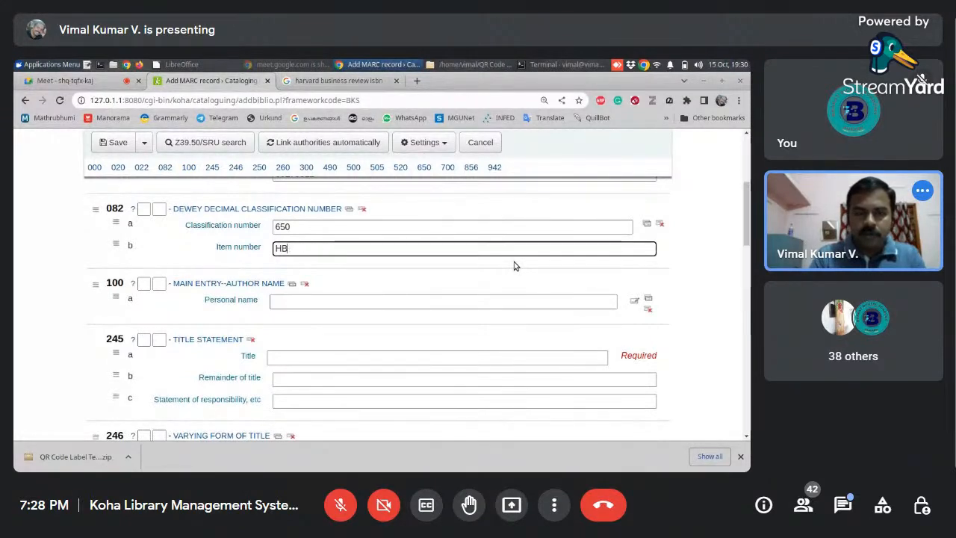
type("AR")
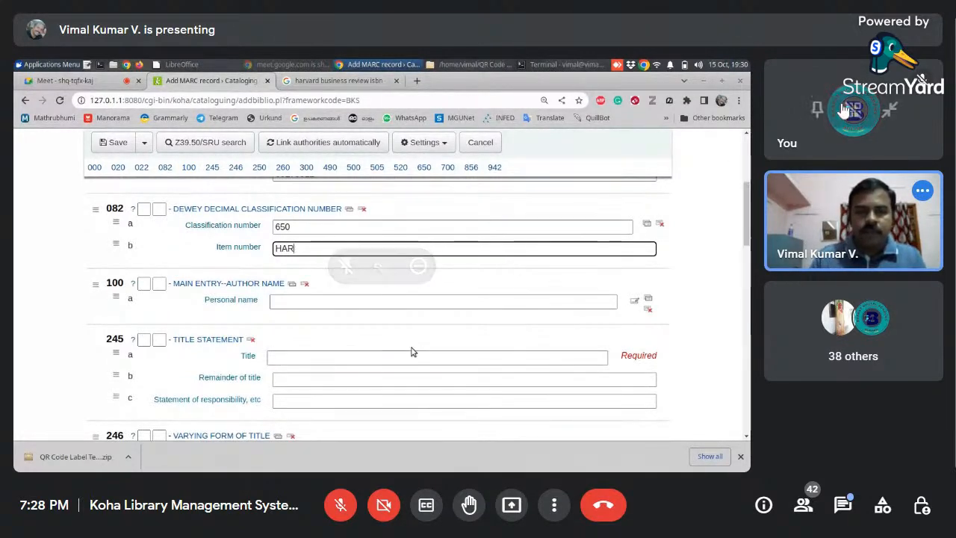
- Enter "Harvard Business Review" as the title in the 245 title statement
left_click(358, 355)
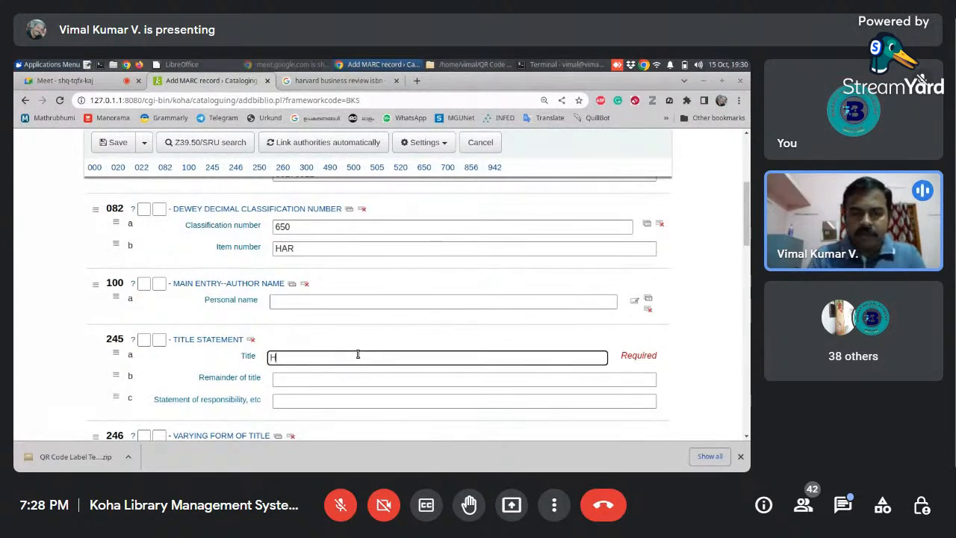
type("Harvard Bus")
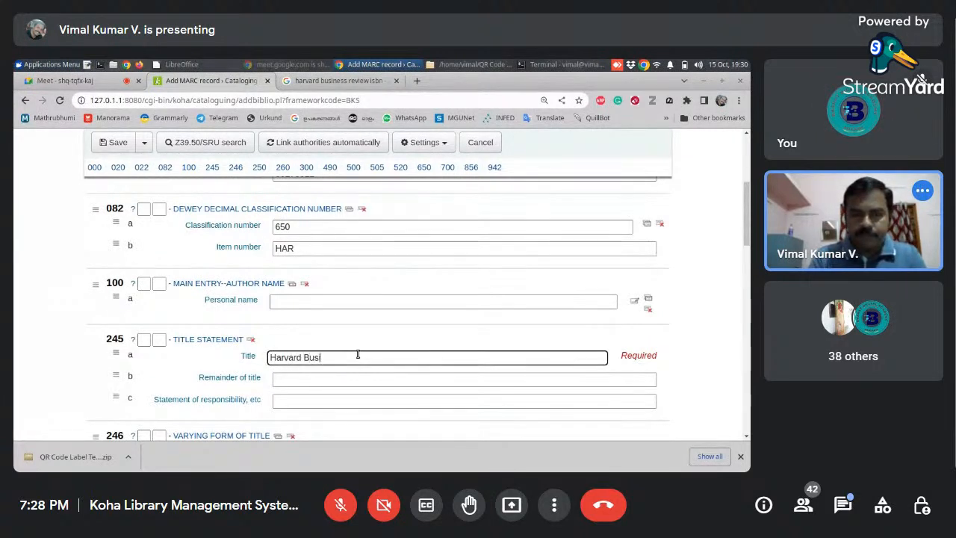
type("iness Re")
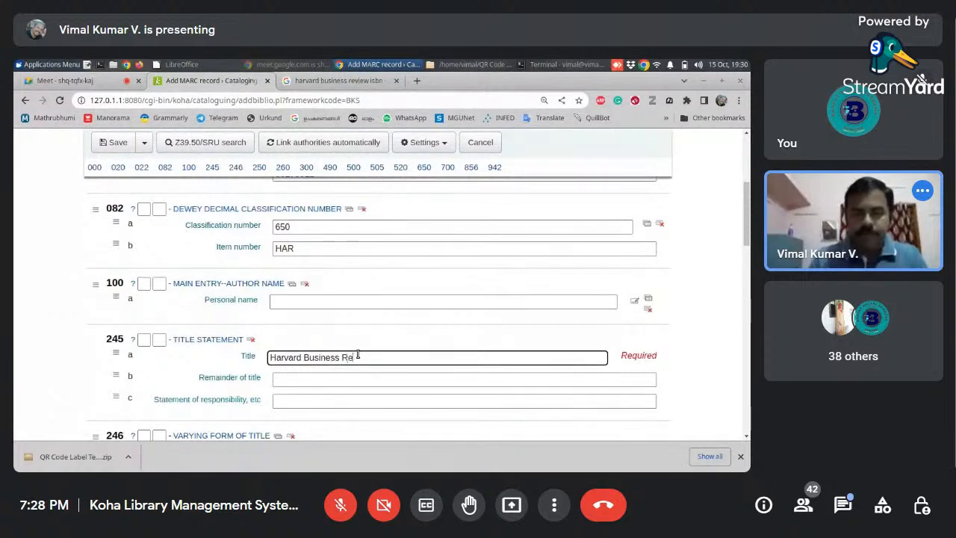
type("view")
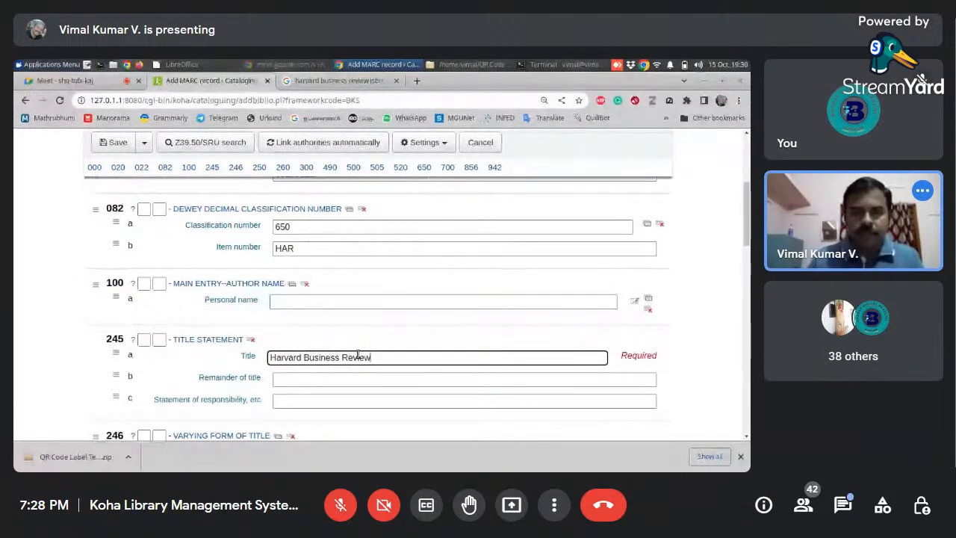
- Check the Google results for the publisher, and enter "Harvard University Press" as the name of publisher in field 260
left_click_drag(749, 193, 749, 245)
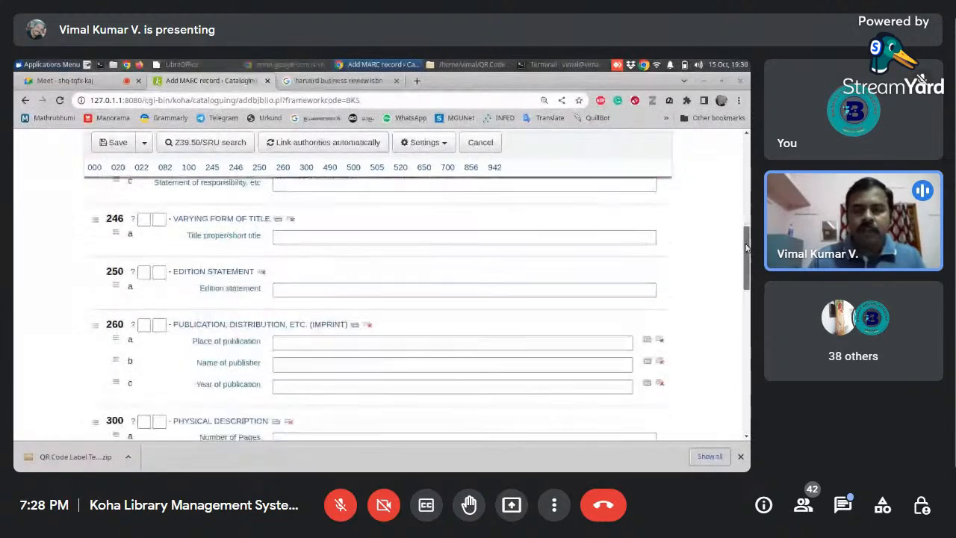
left_click(284, 364)
left_click(339, 79)
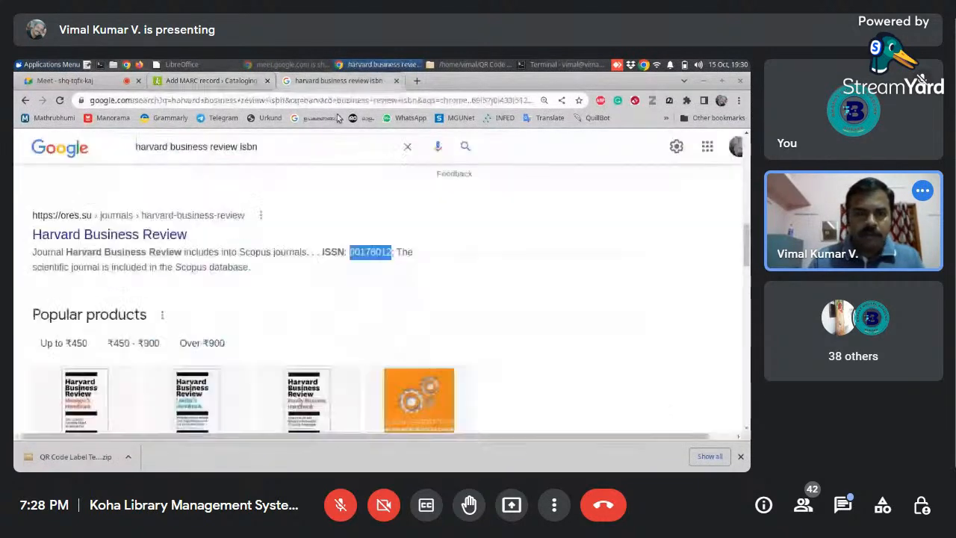
mouse_move(745, 240)
left_mouse_down()
mouse_move(744, 290)
mouse_move(744, 257)
left_mouse_up()
scroll(743, 290, "down", 1)
left_click(198, 84)
type("Ha")
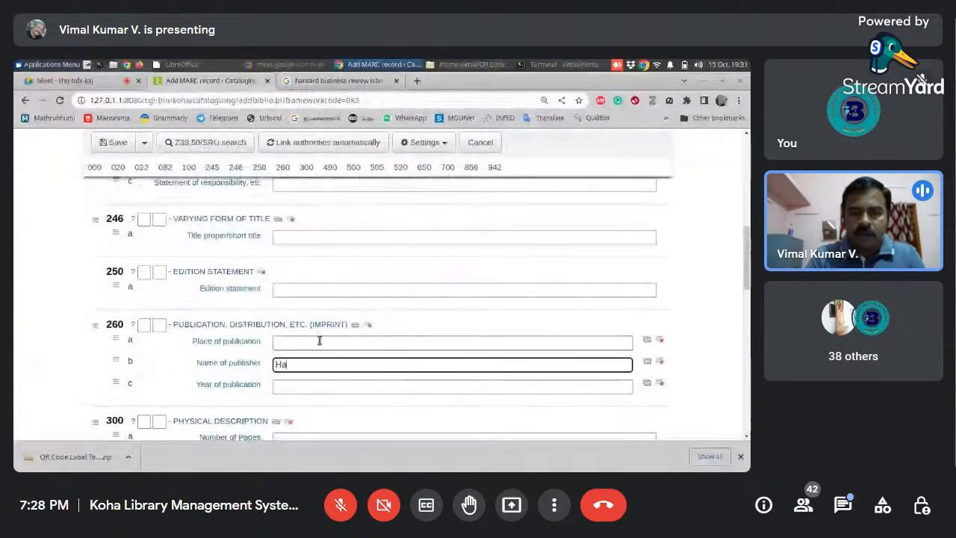
type("rvard University")
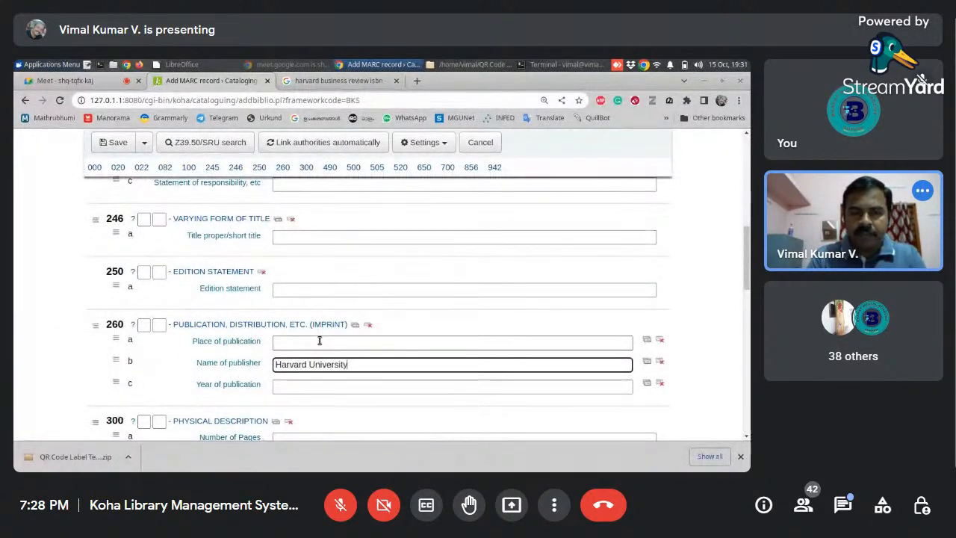
type(" Press")
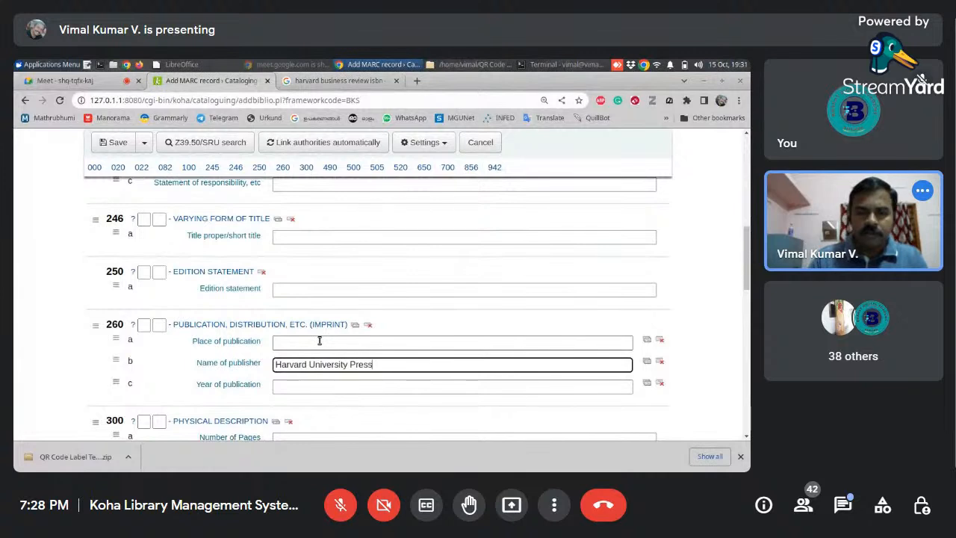
- Search Google for "harvard business review+publisher" and examine the publisher's details and headquarters location
left_click(314, 342)
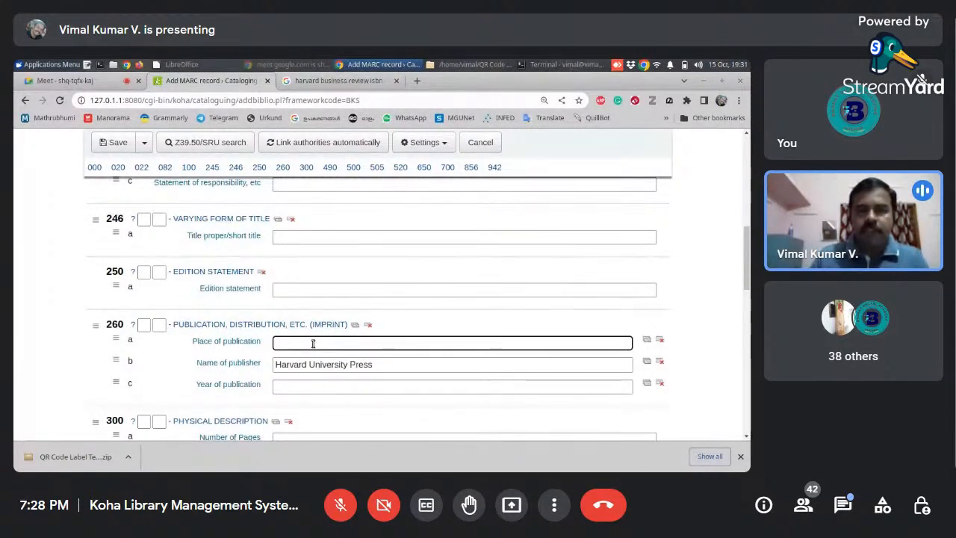
left_click(338, 80)
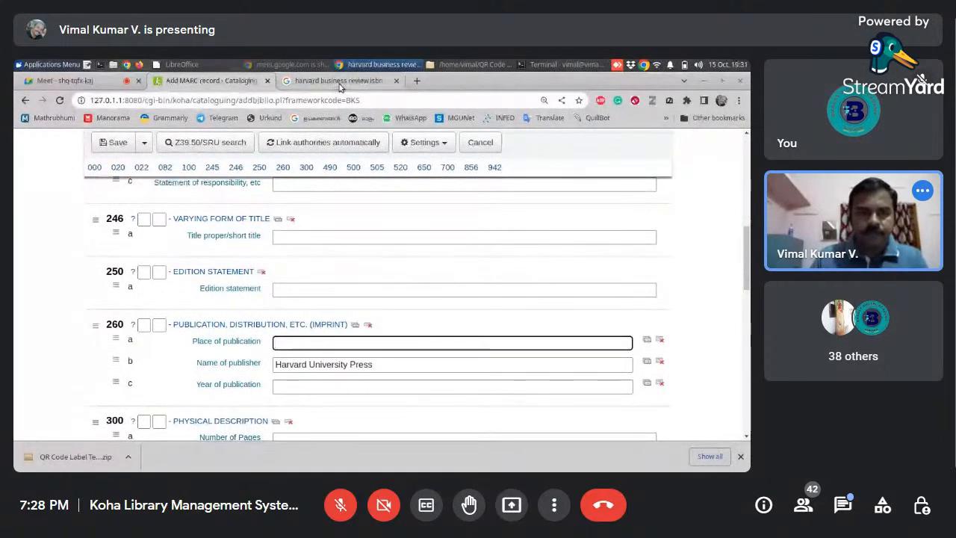
scroll(690, 192, "up", 5)
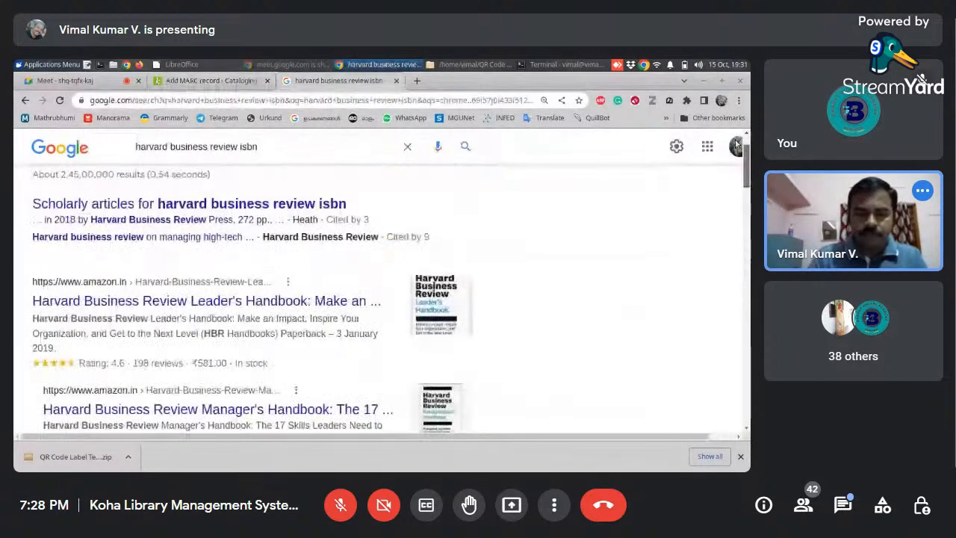
left_click_drag(252, 162, 312, 161)
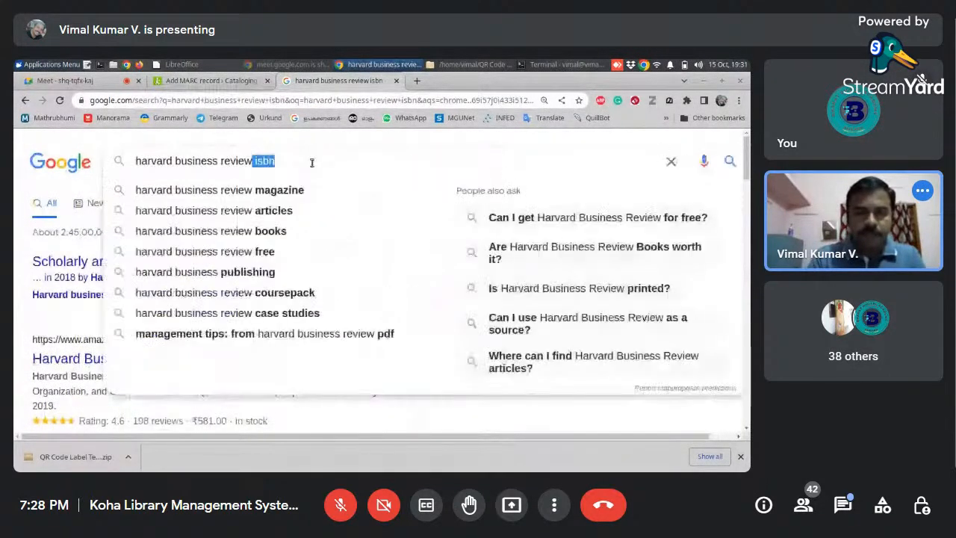
type("+pubk")
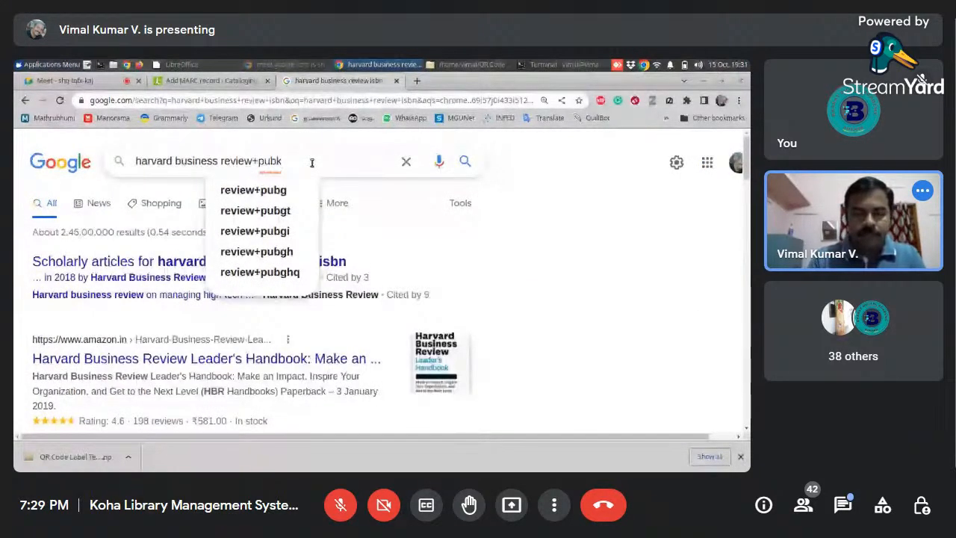
key("BackSpace")
type("lisher")
key("Return")
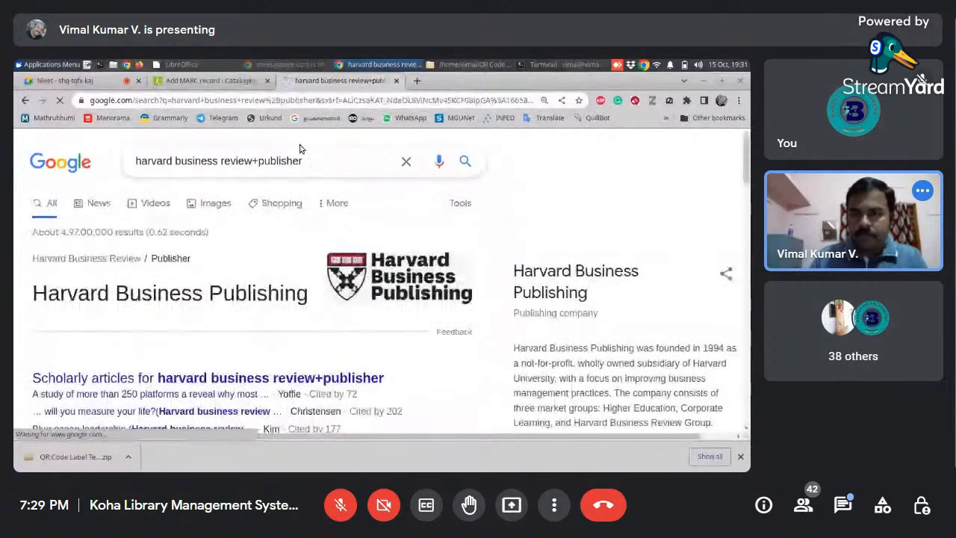
scroll(749, 183, "down", 2)
scroll(749, 183, "down", 1)
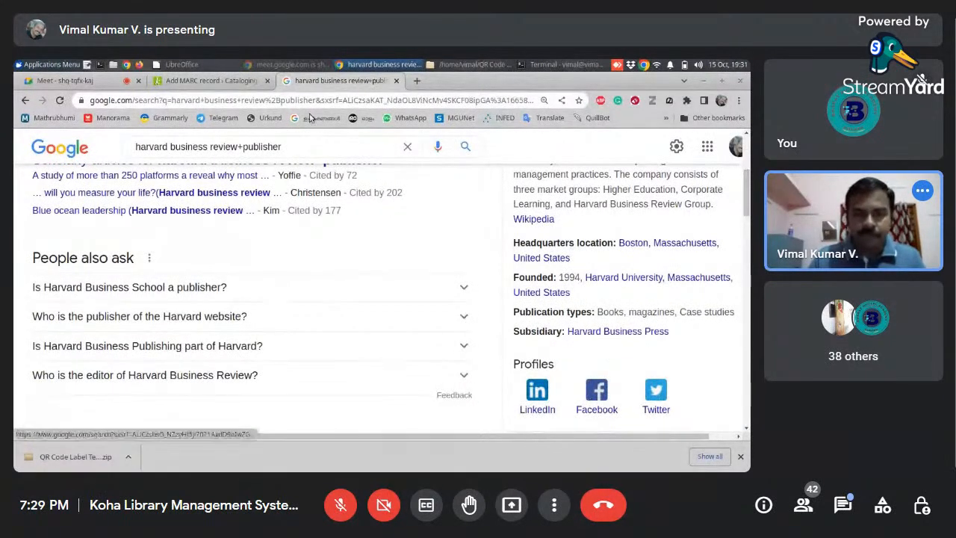
- In field 260 of the MARC record, change the publisher name to "Harvard Business Press" and enter "Boston" as the place of publication
left_click(220, 83)
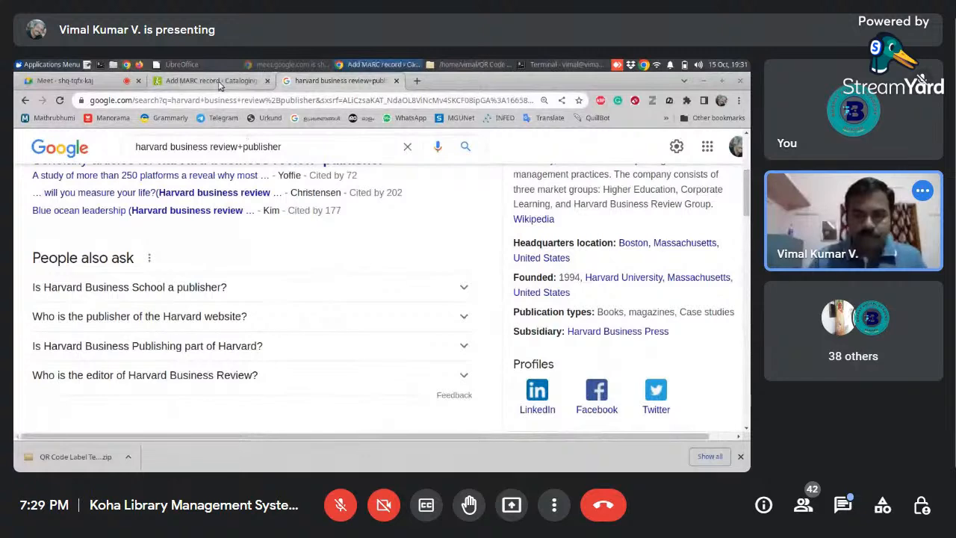
double_click(331, 366)
type("Business Press")
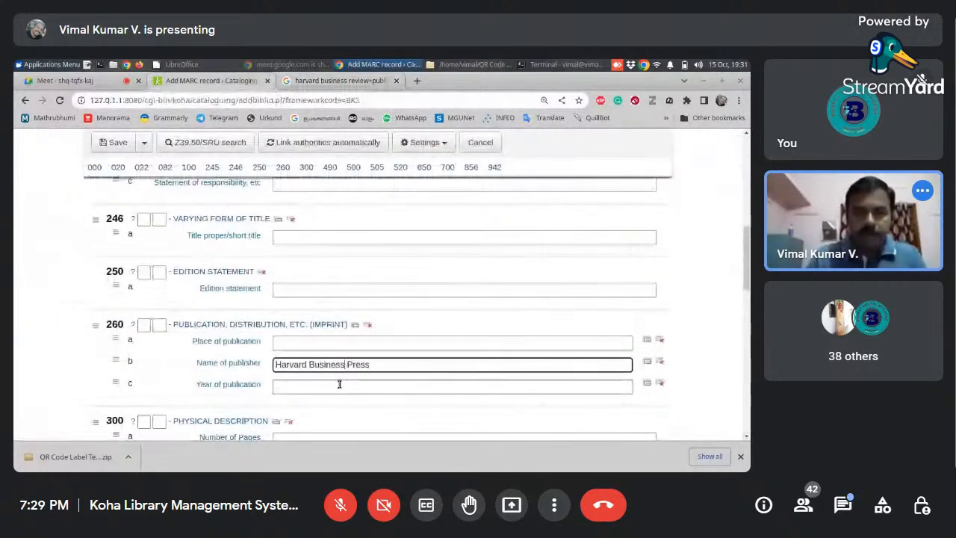
left_click(364, 340)
type("Boston")
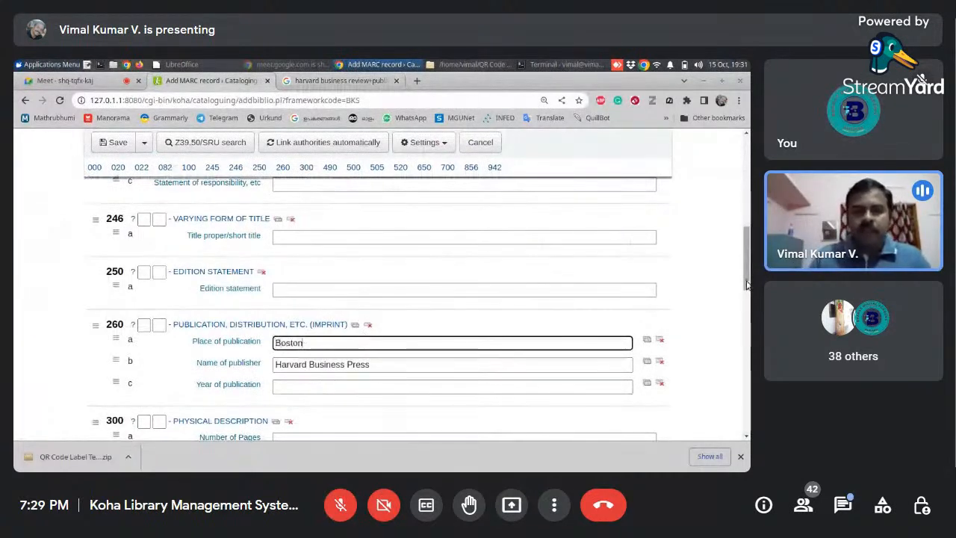
- Enter "Business and Management" as the topical term in subject field 650
left_click_drag(745, 267, 737, 393)
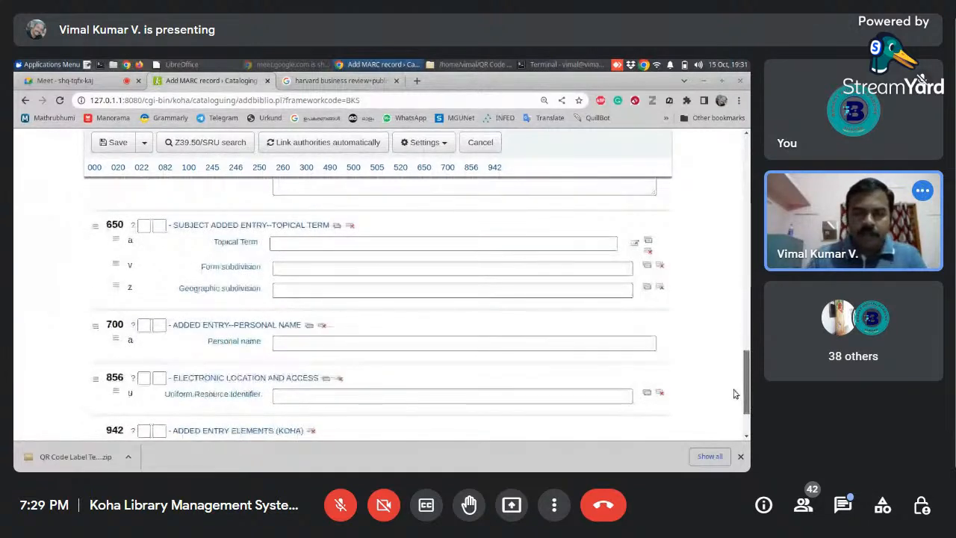
left_click(417, 244)
type("Busi")
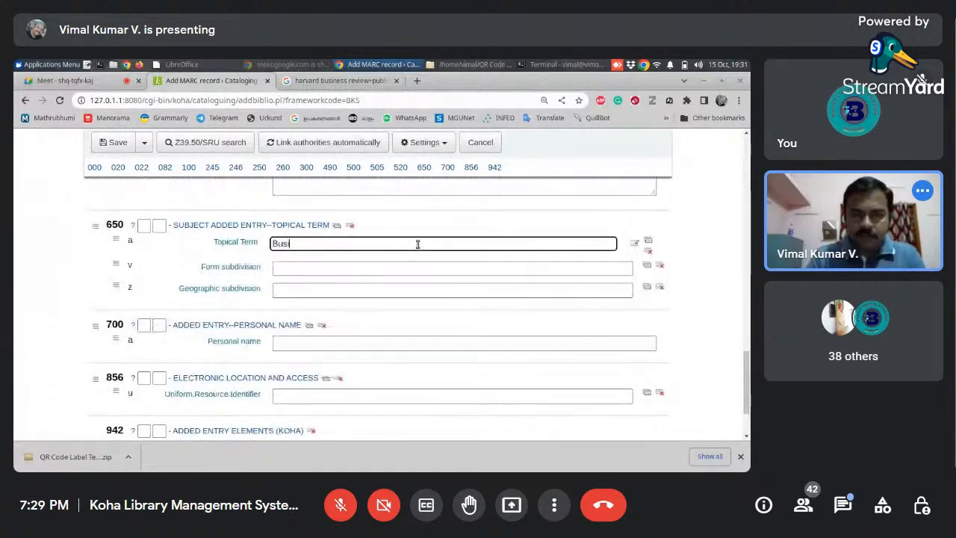
type("ness and")
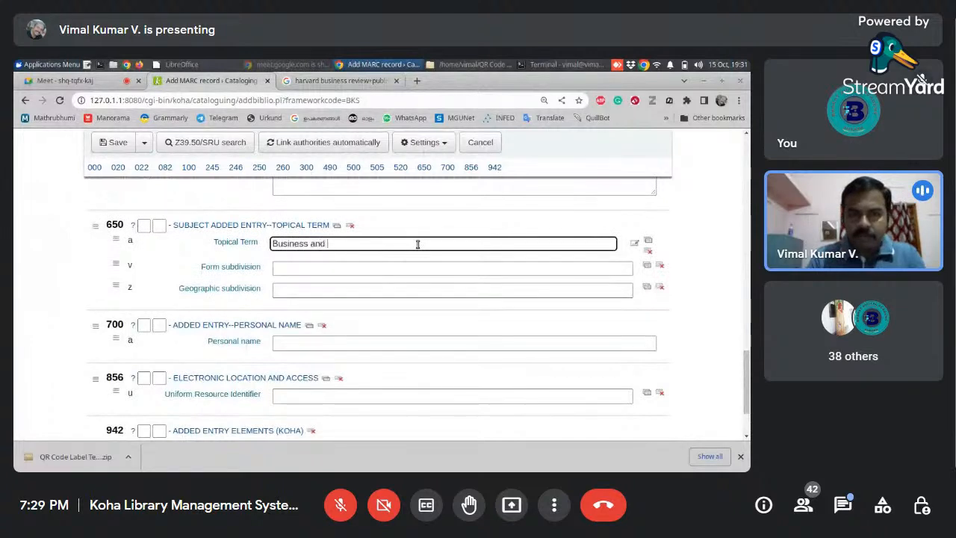
type(" Management")
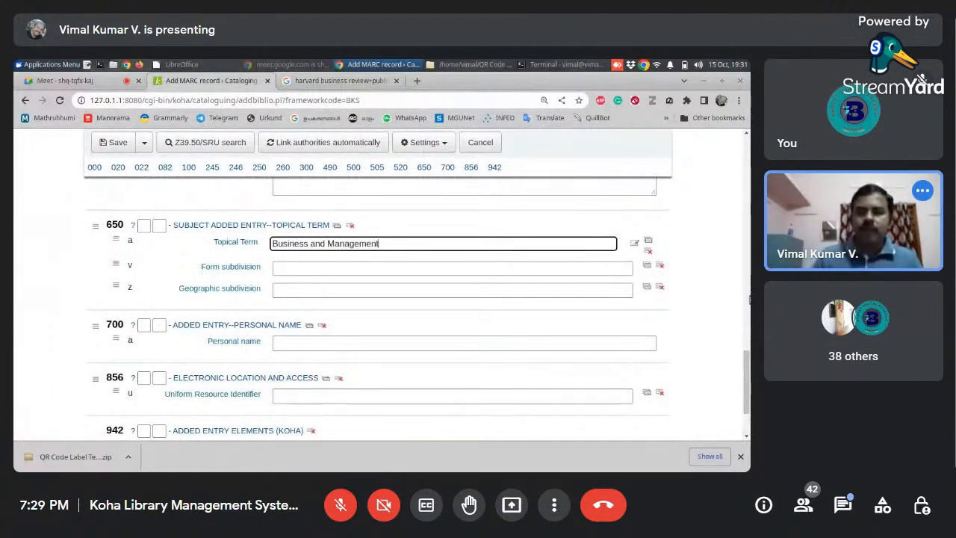
- Set the Koha default item type in field 942 to Continuing Resources
scroll(749, 407, "down", 3)
left_click_drag(749, 409, 749, 416)
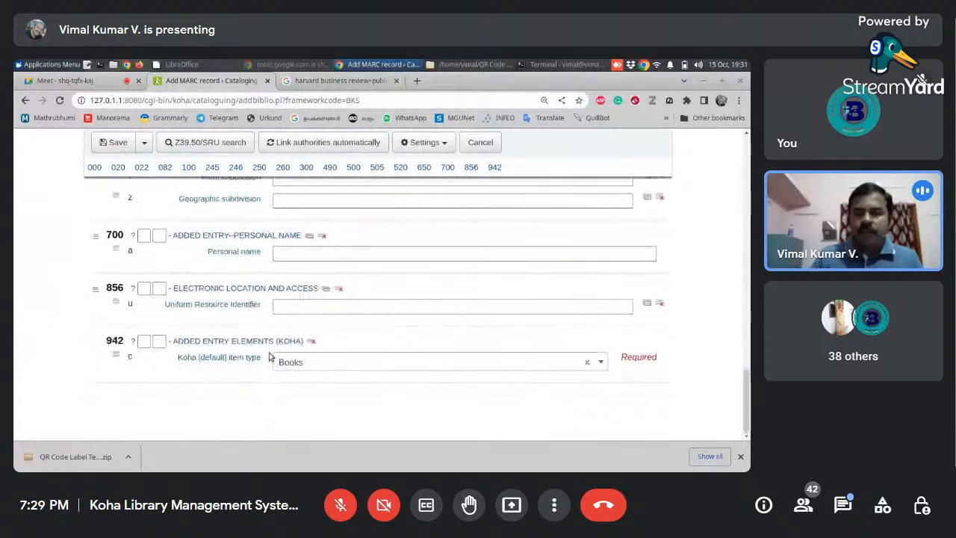
left_click(600, 362)
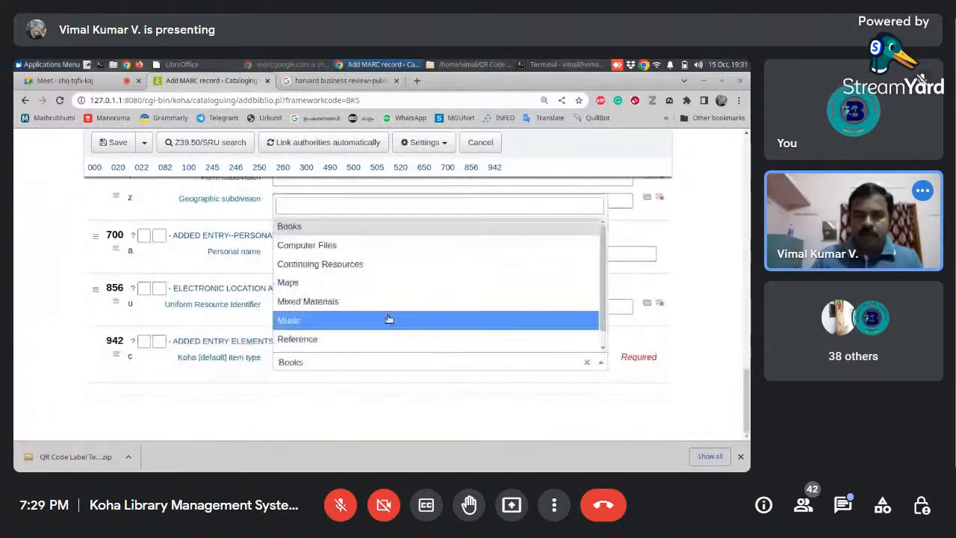
left_click(365, 266)
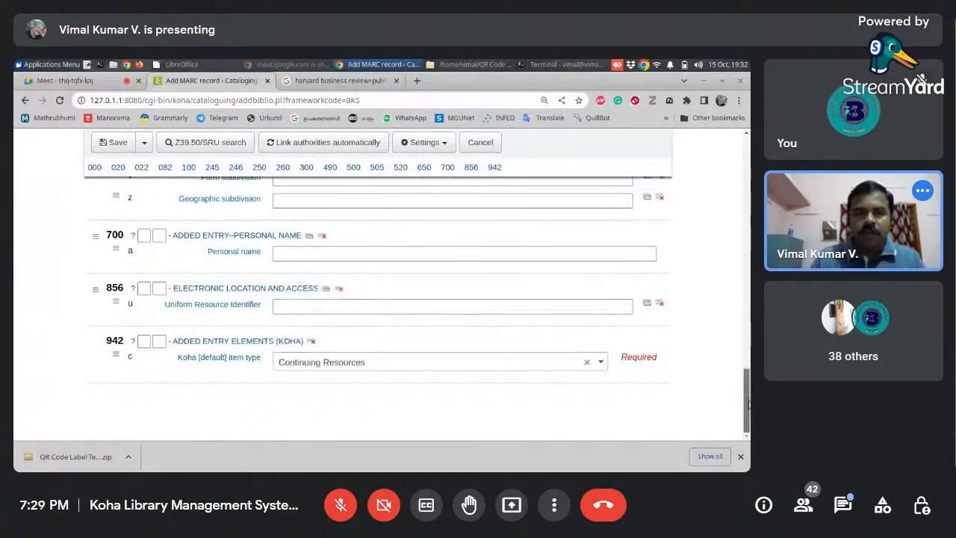
- Review the filled-in fields of the Harvard Business Review MARC record and save the record
left_click_drag(748, 404, 743, 157)
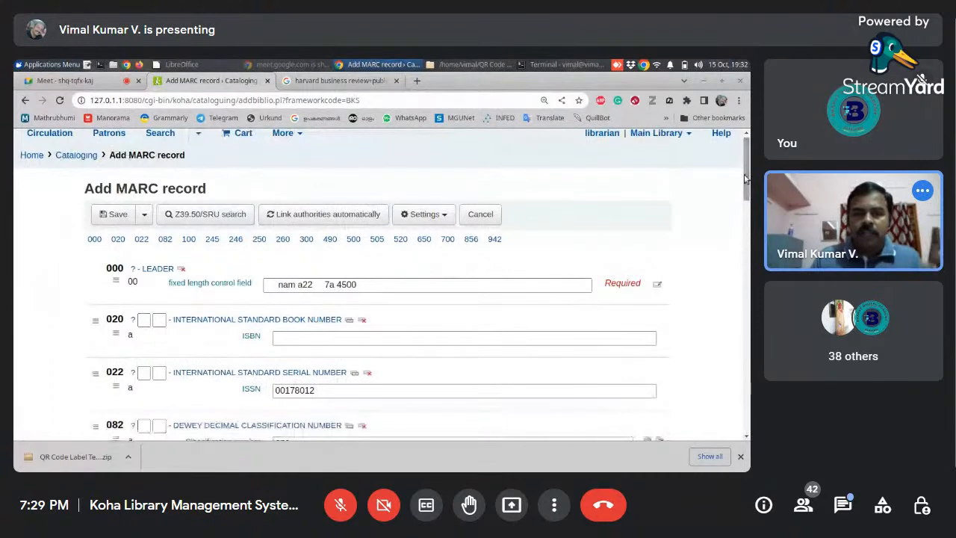
left_click_drag(744, 178, 744, 207)
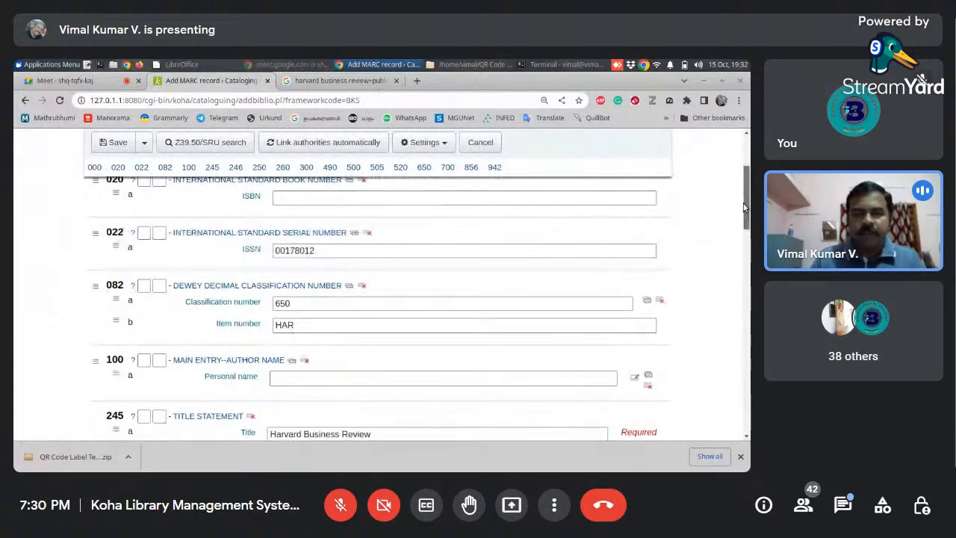
left_click_drag(744, 207, 675, 195)
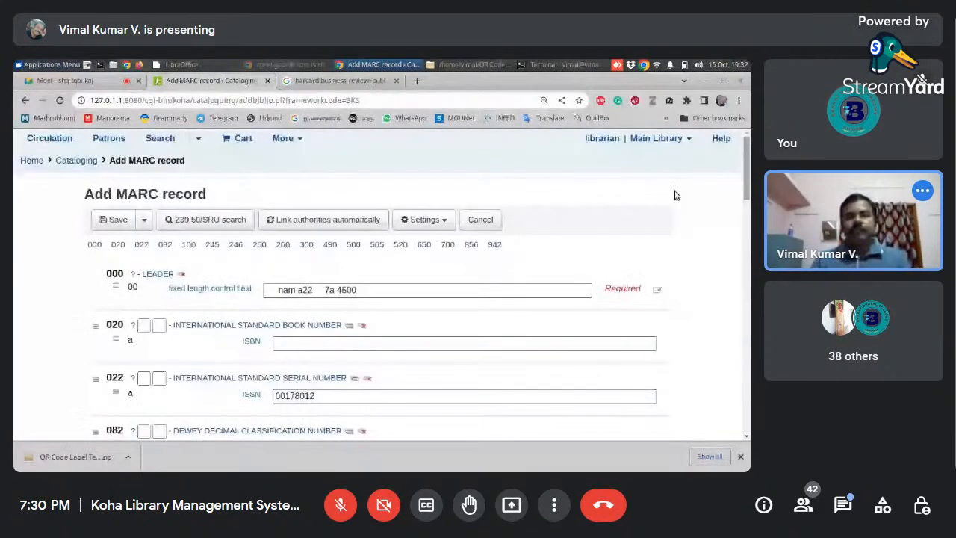
left_click(114, 220)
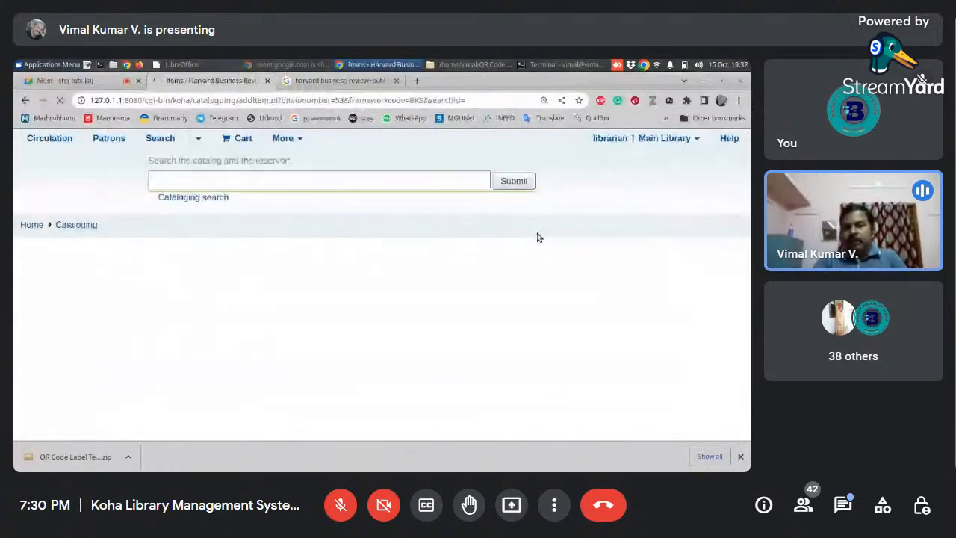
- Open the normal detail view of the saved Harvard Business Review record and display its images section
left_click_drag(749, 288, 740, 239)
left_click(65, 253)
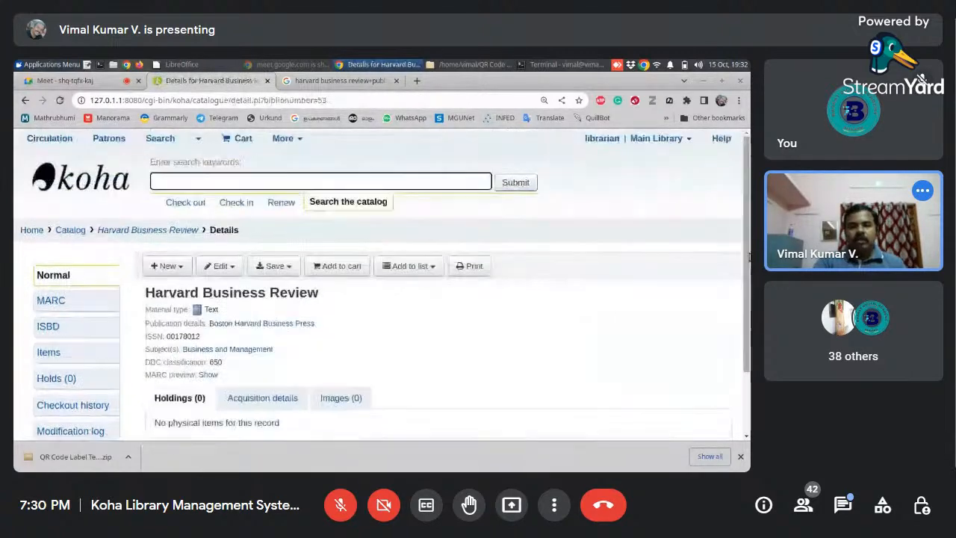
scroll(719, 331, "down", 2)
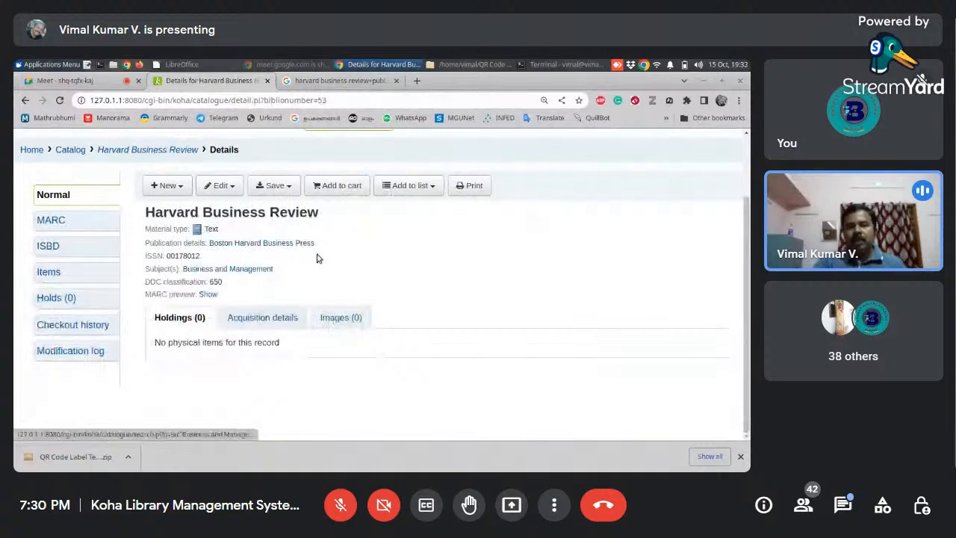
left_click(337, 318)
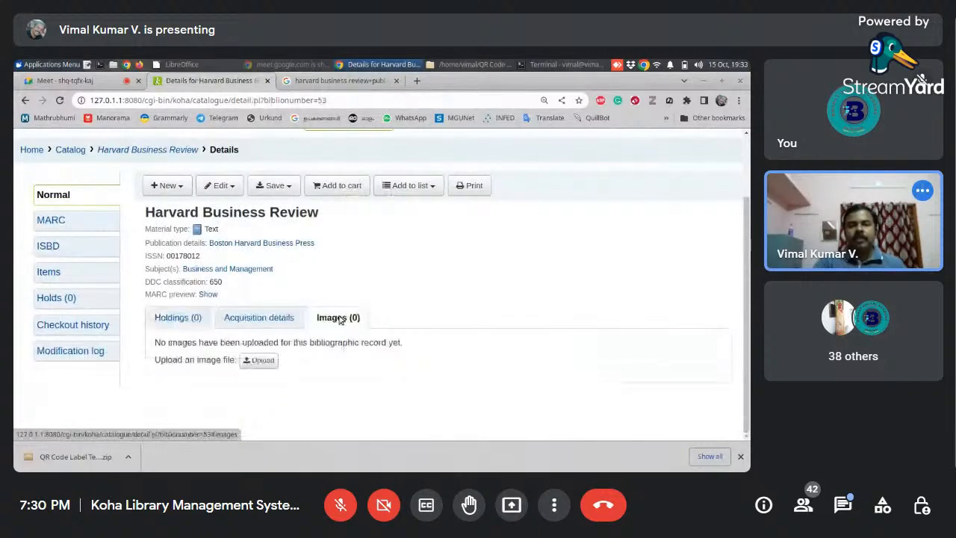
- Search Google for "harvard business review" and show the image results
left_click(340, 80)
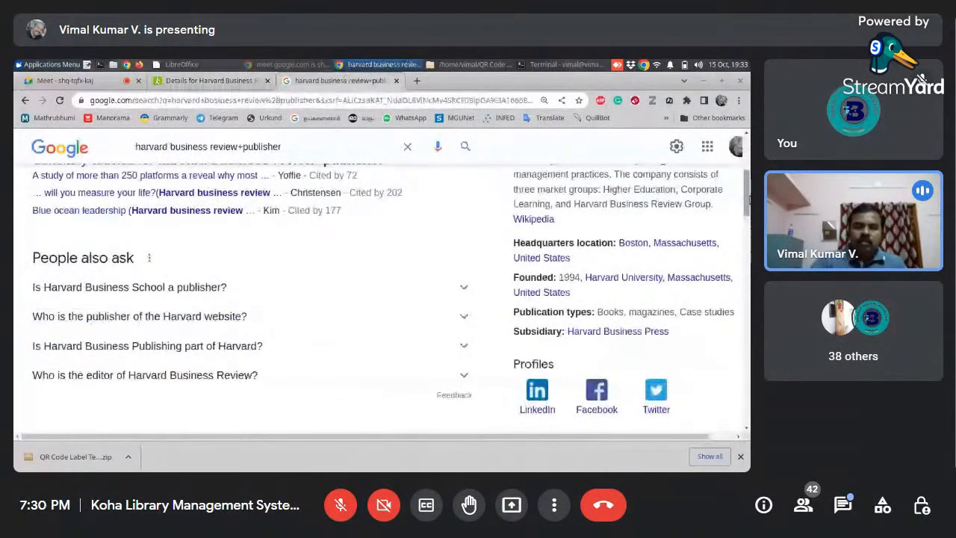
left_click_drag(749, 201, 749, 166)
left_click_drag(253, 161, 357, 162)
key("BackSpace")
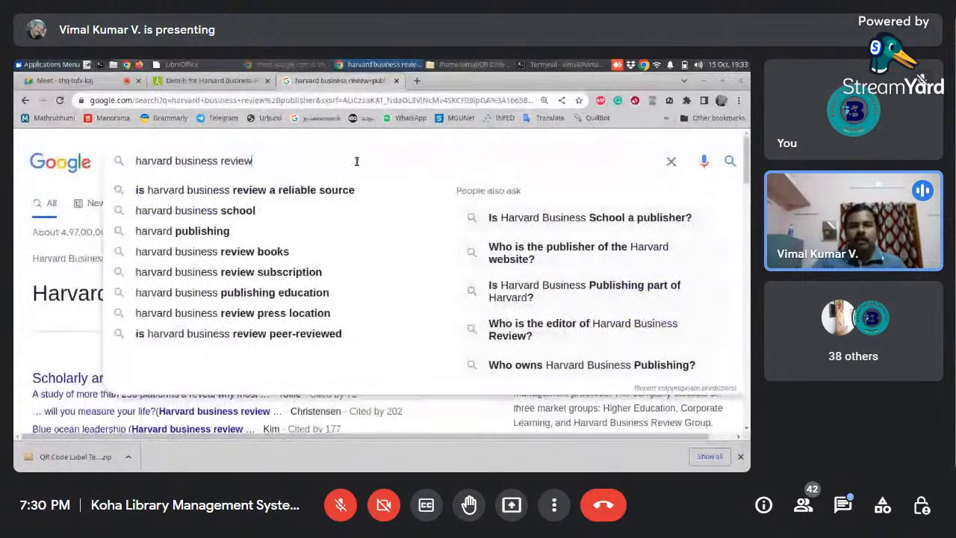
key("Return")
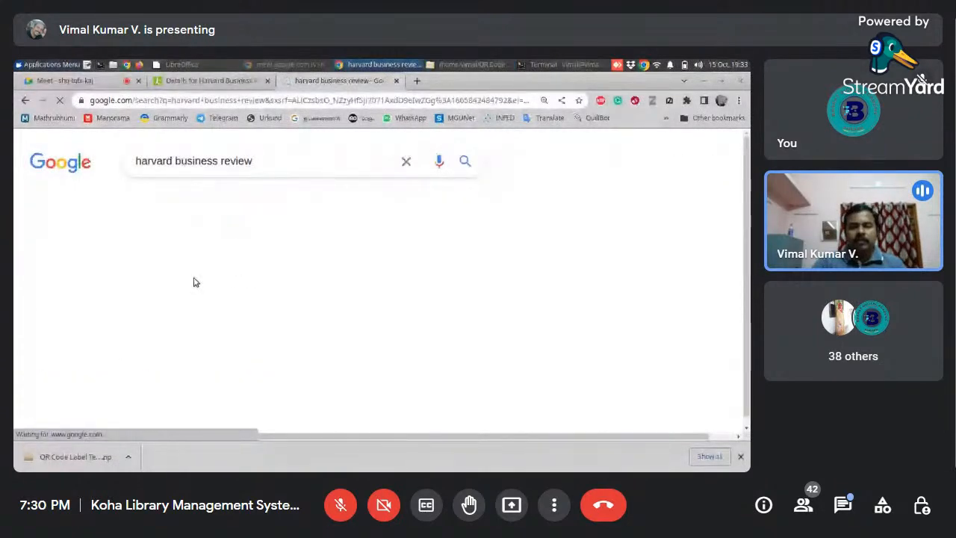
left_click(208, 203)
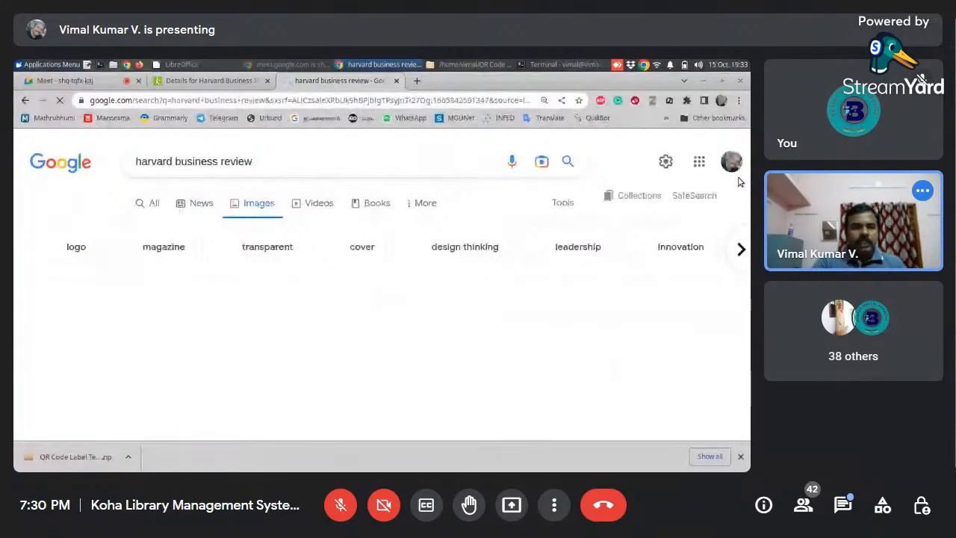
- Preview the "Strategies for Turbulent Times" magazine cover among the image results and visit its source page on hbr.org
scroll(532, 261, "down", 3)
scroll(449, 277, "up", 1)
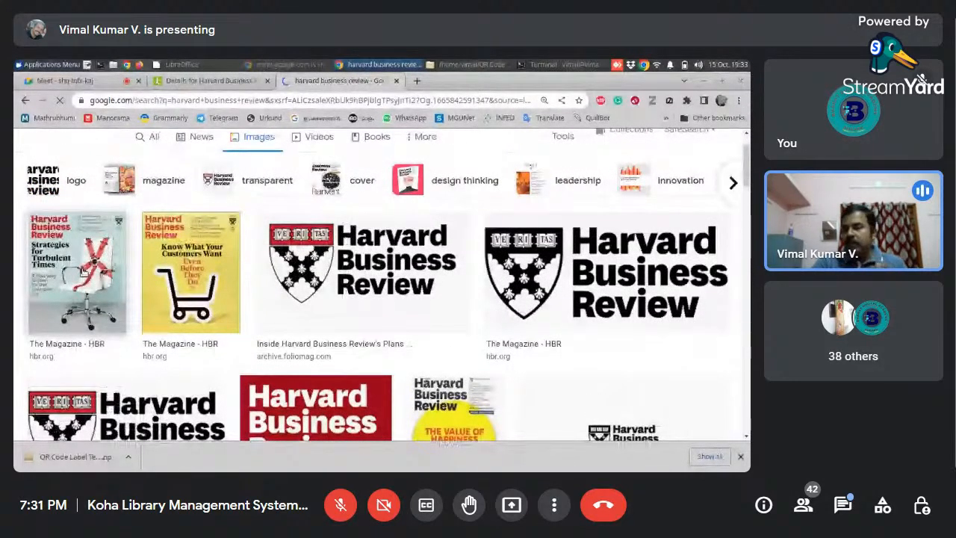
left_click(85, 273)
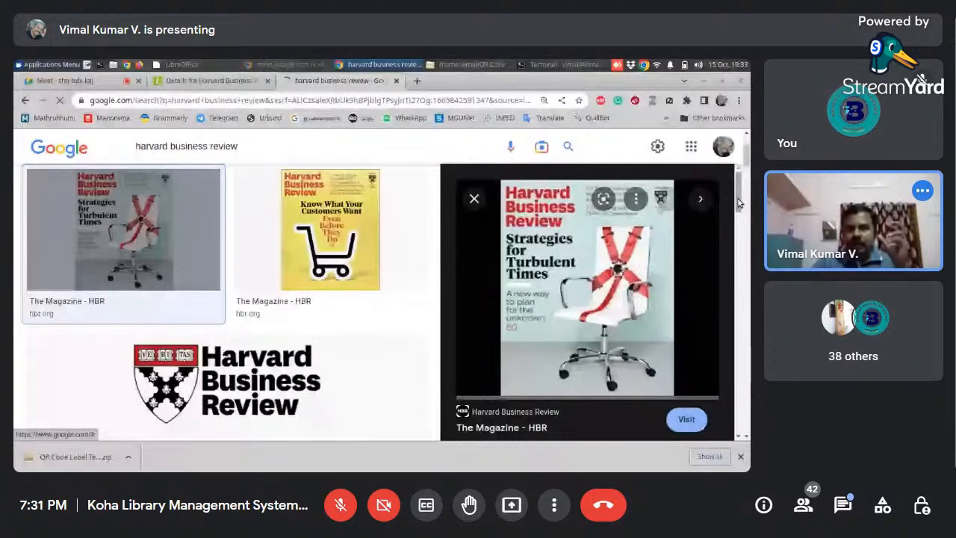
left_click_drag(738, 202, 738, 246)
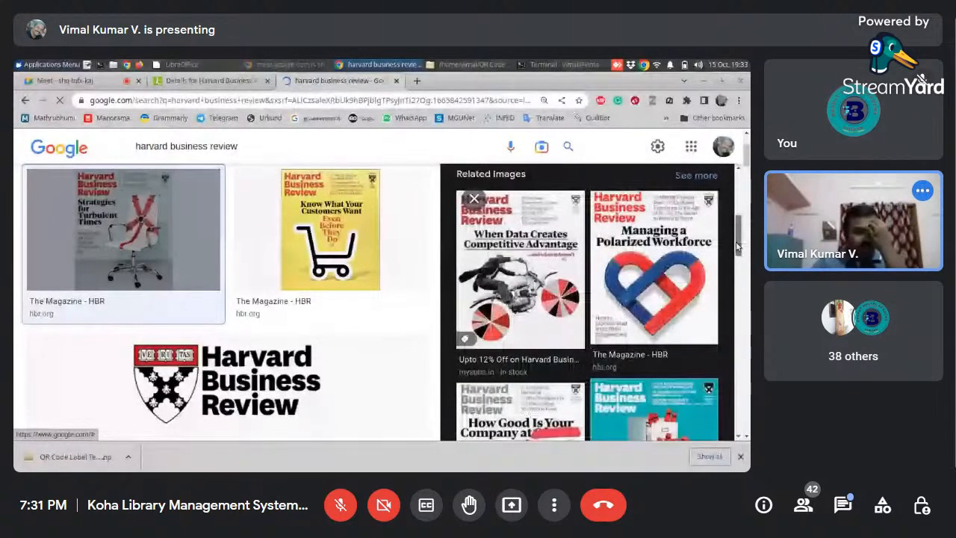
scroll(606, 256, "up", 5)
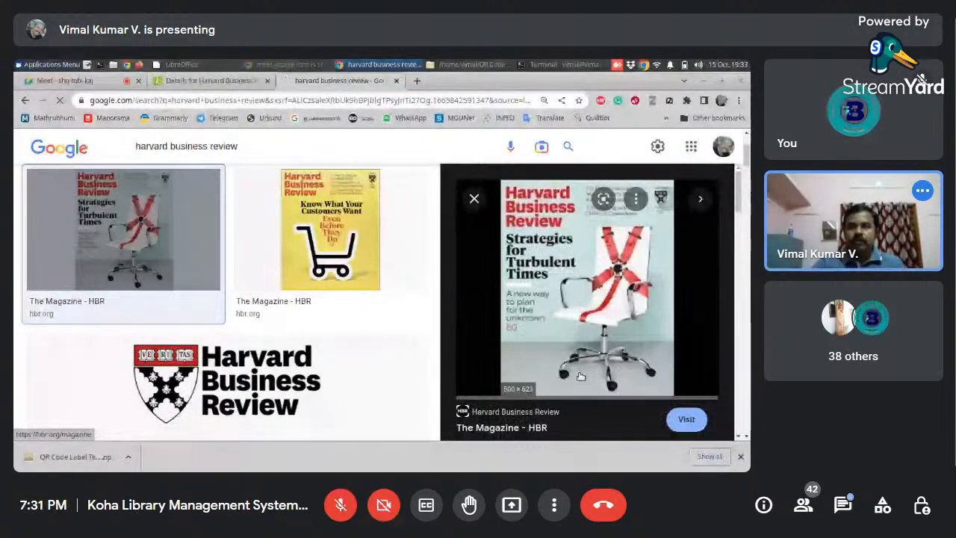
left_click(681, 419)
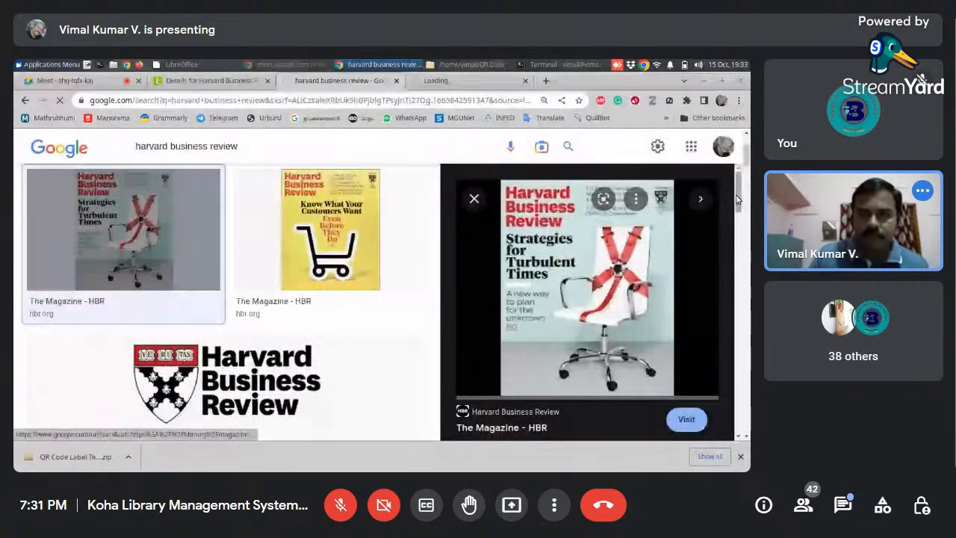
left_click_drag(737, 198, 742, 231)
left_click(396, 81)
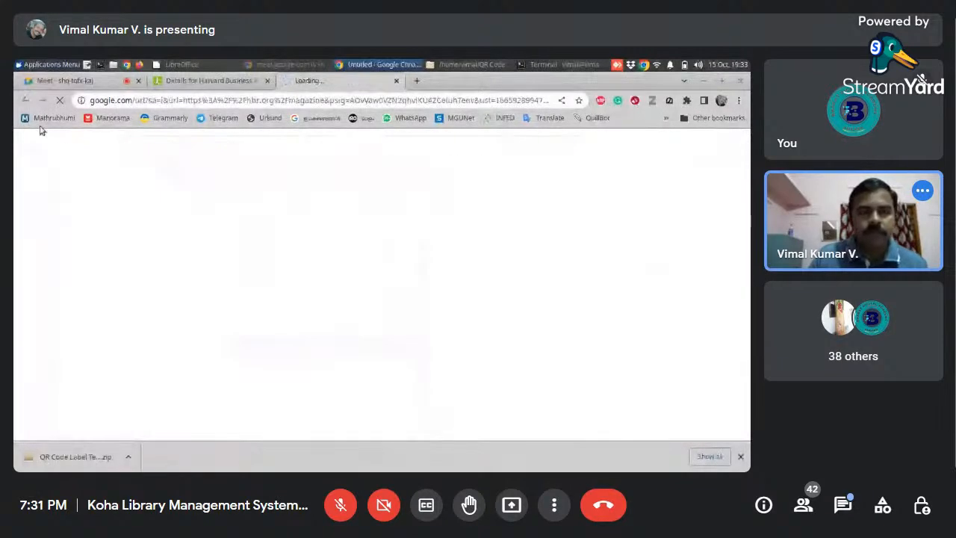
left_click(418, 81)
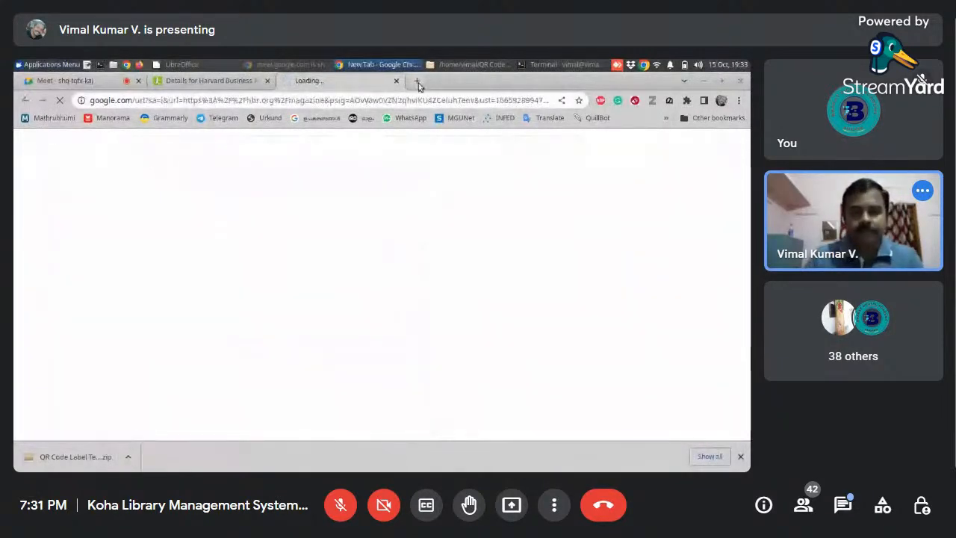
type("h")
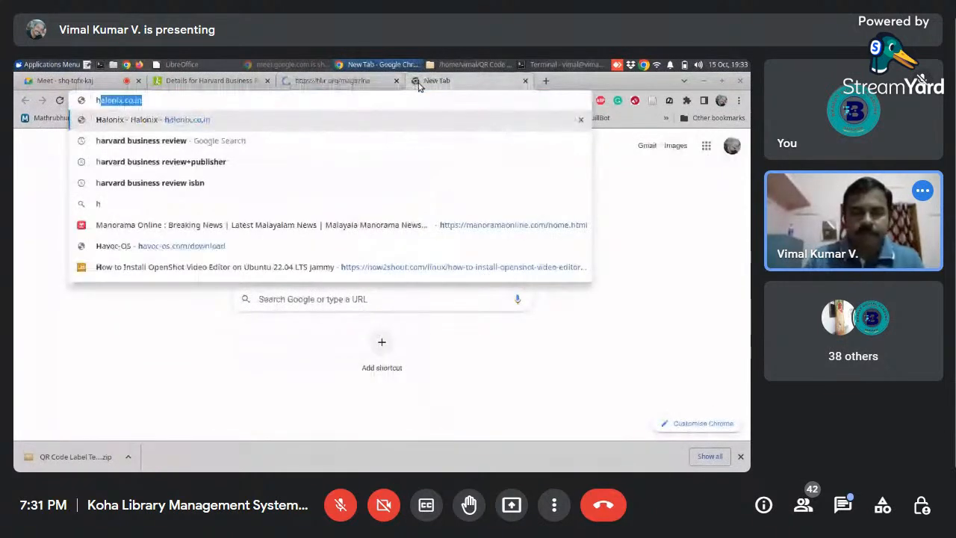
type("ar")
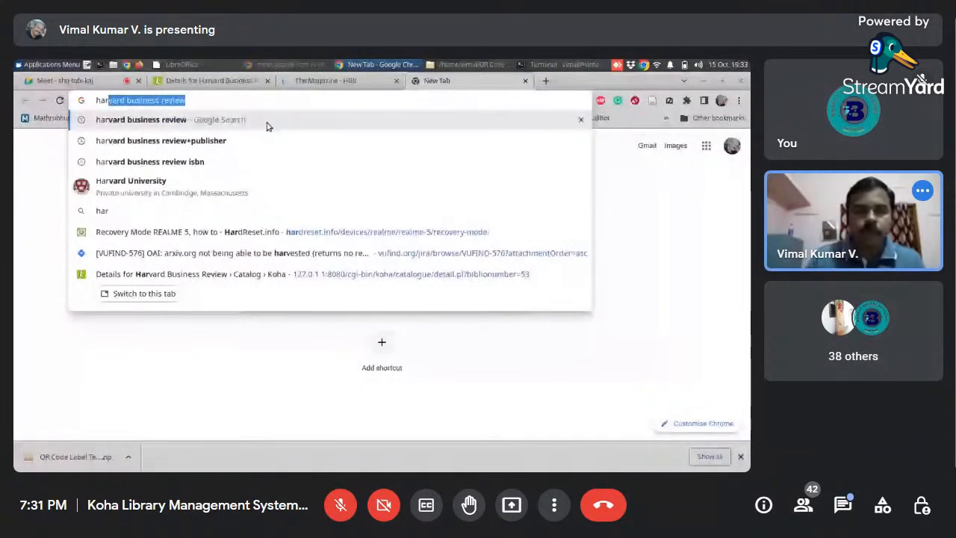
- Save the September–October 2022 cover image from the hbr.org magazine page into the Desktop folder
left_click(326, 81)
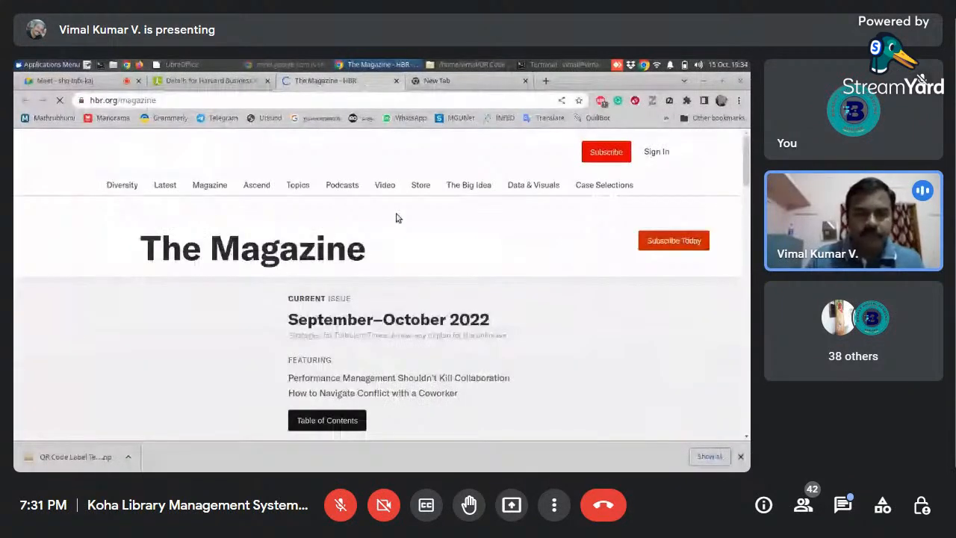
left_click_drag(747, 172, 747, 188)
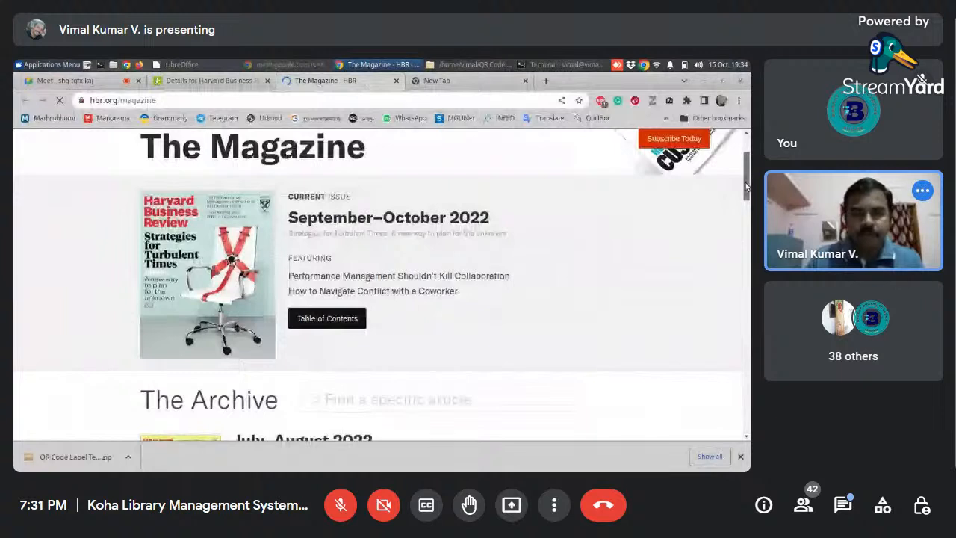
right_click(275, 334)
left_click(288, 292)
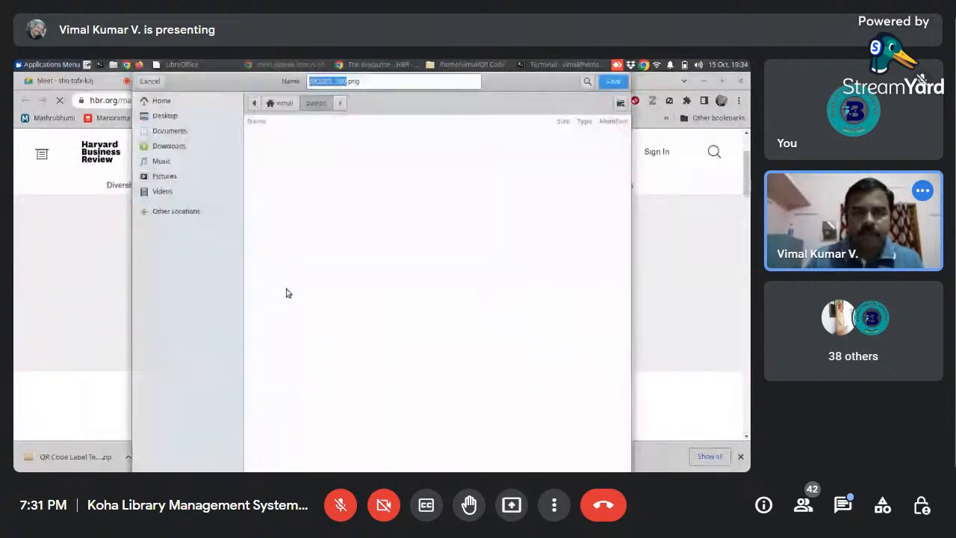
left_click(166, 117)
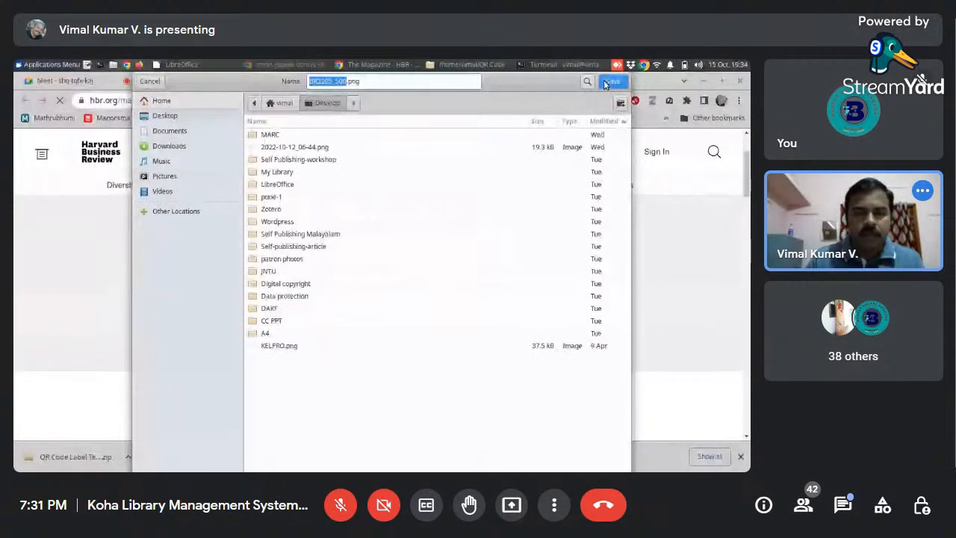
left_click(611, 82)
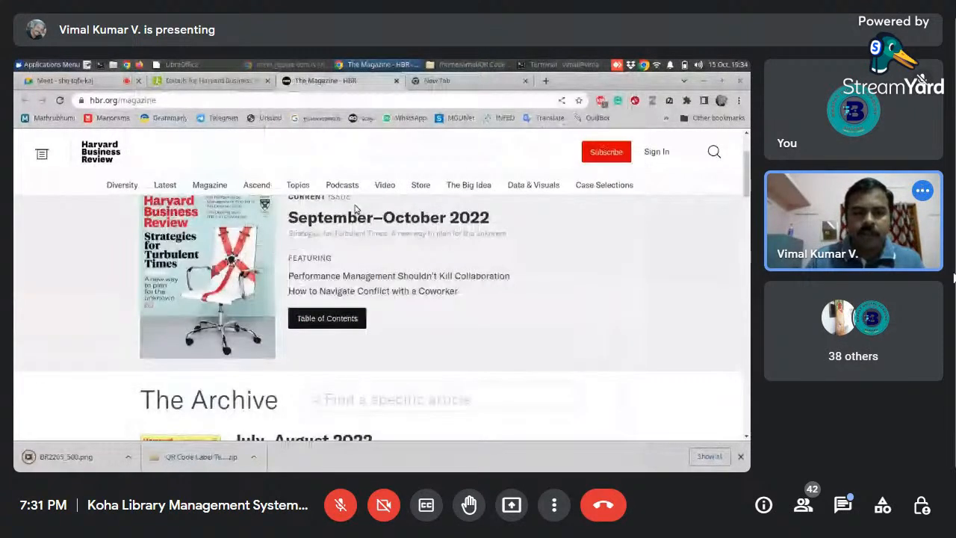
- Upload BR2205_500.png as a local cover image for the Harvard Business Review record in Koha
left_click(211, 81)
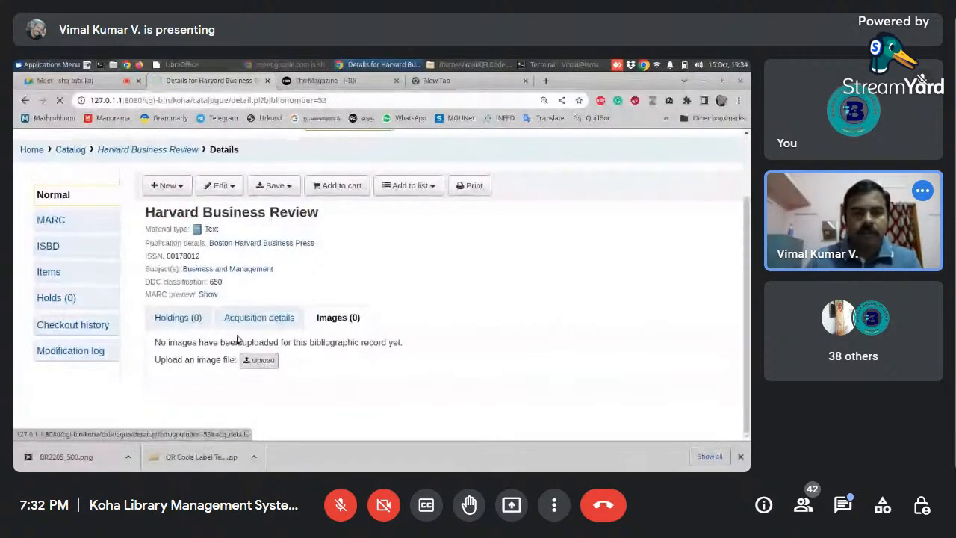
left_click(258, 362)
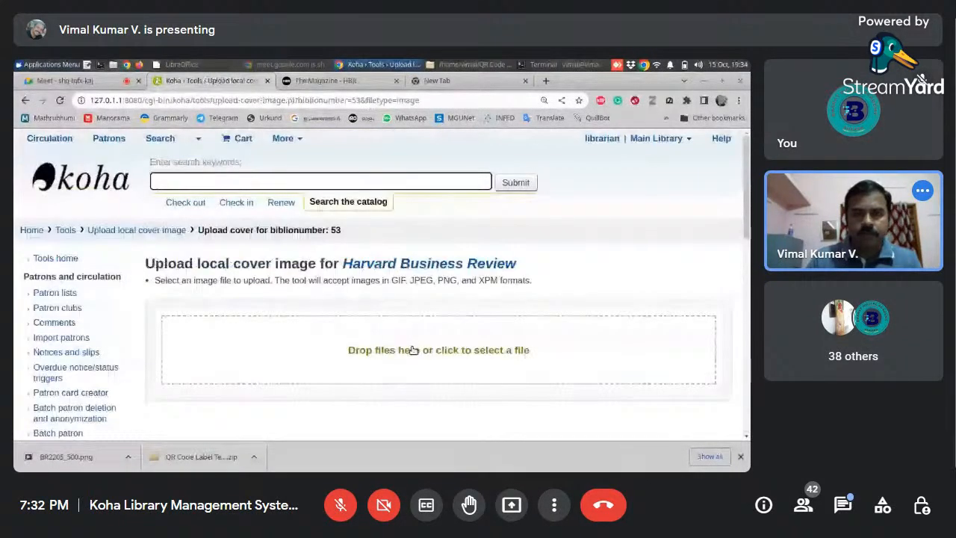
left_click(413, 350)
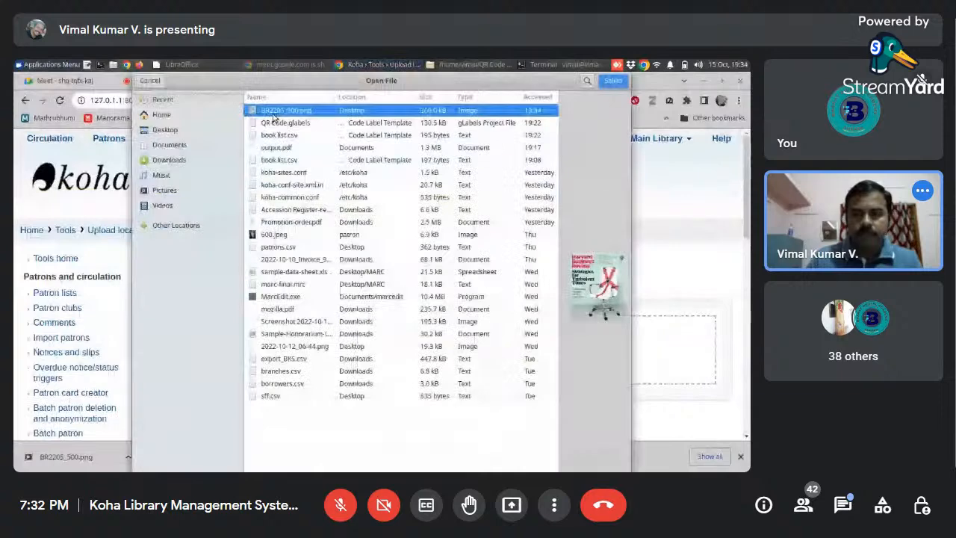
left_click(617, 81)
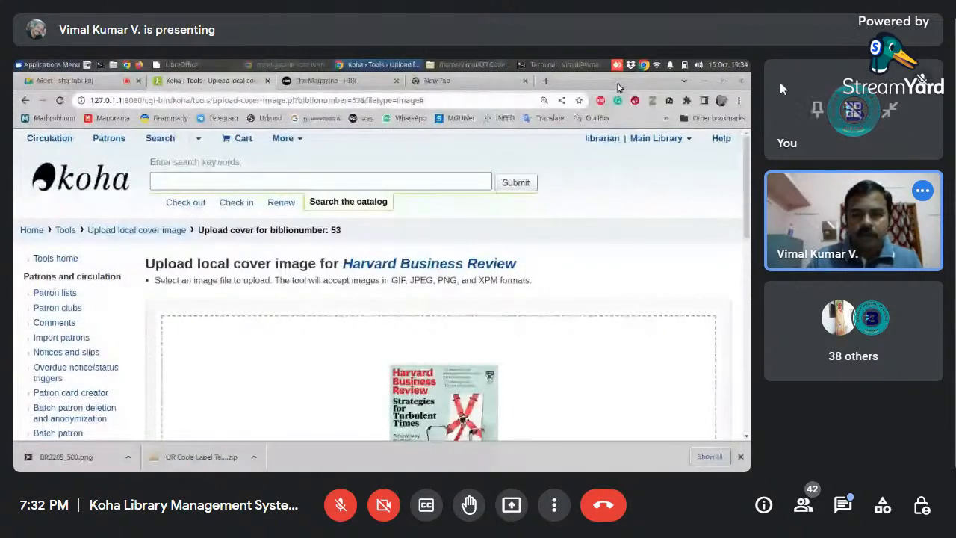
- Check the preview and details of the uploaded cover file, process the image, and view it among the record's existing images
left_click_drag(748, 181, 738, 288)
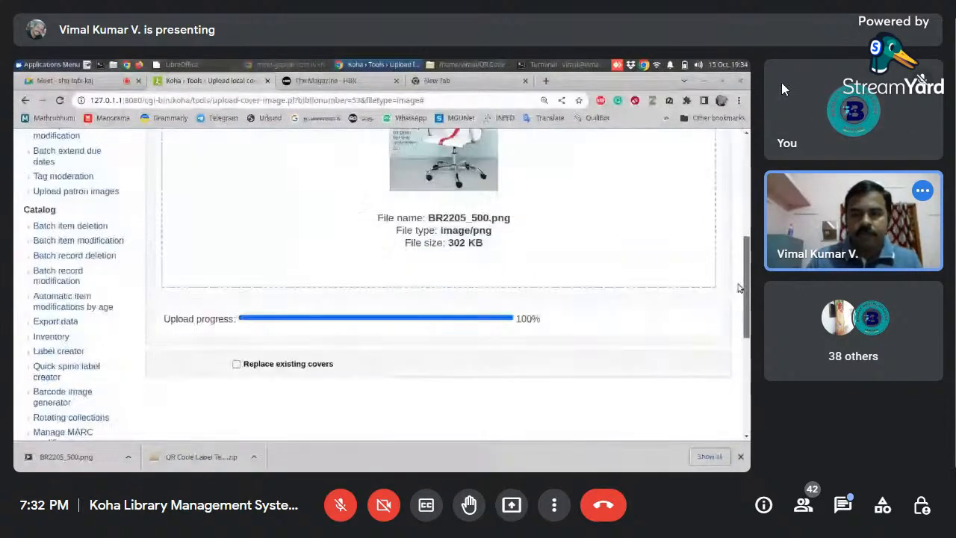
scroll(743, 306, "down", 1)
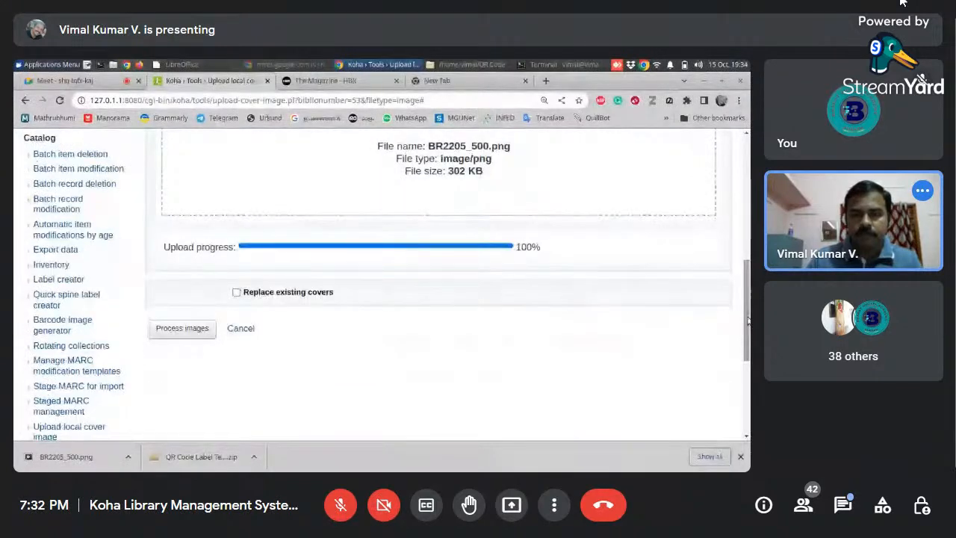
left_click_drag(748, 321, 741, 235)
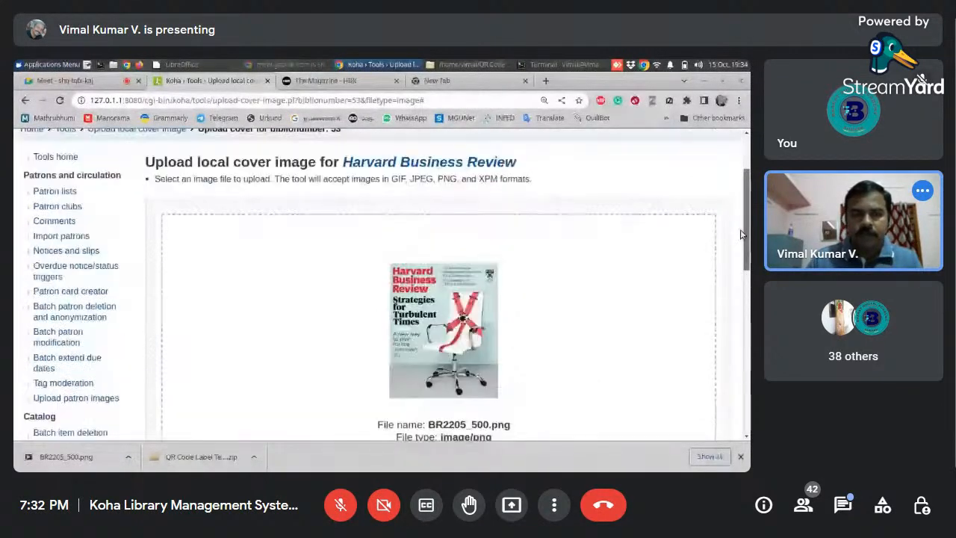
left_click_drag(745, 180, 745, 301)
scroll(745, 301, "down", 1)
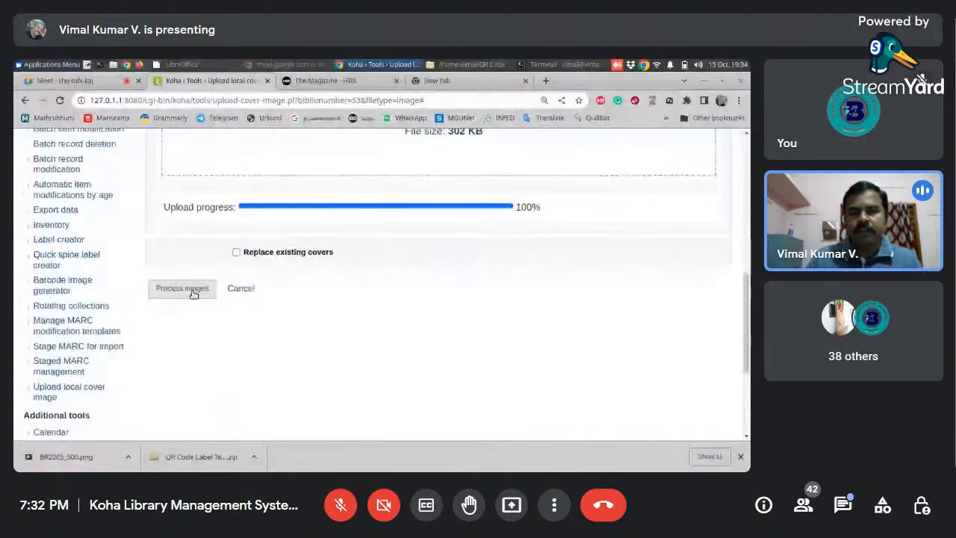
left_click(193, 291)
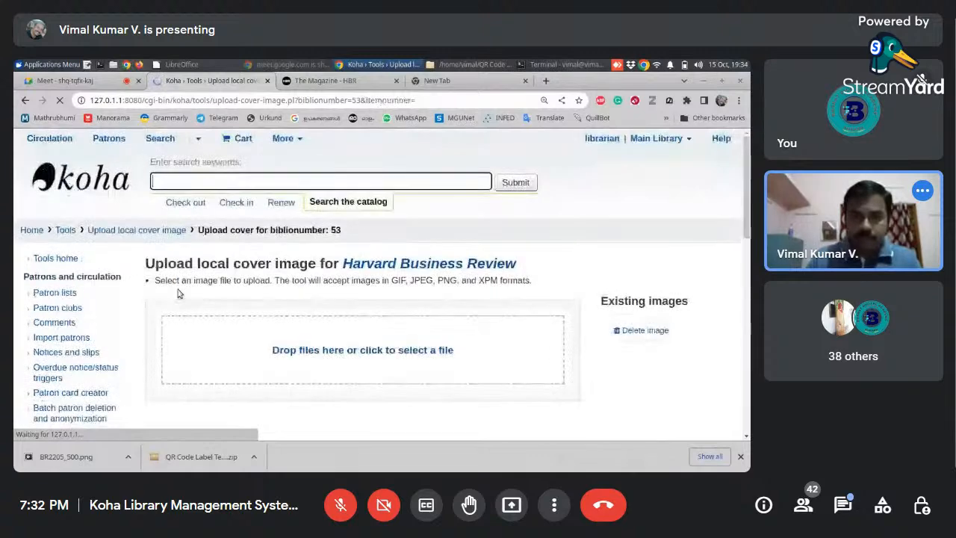
scroll(746, 222, "down", 2)
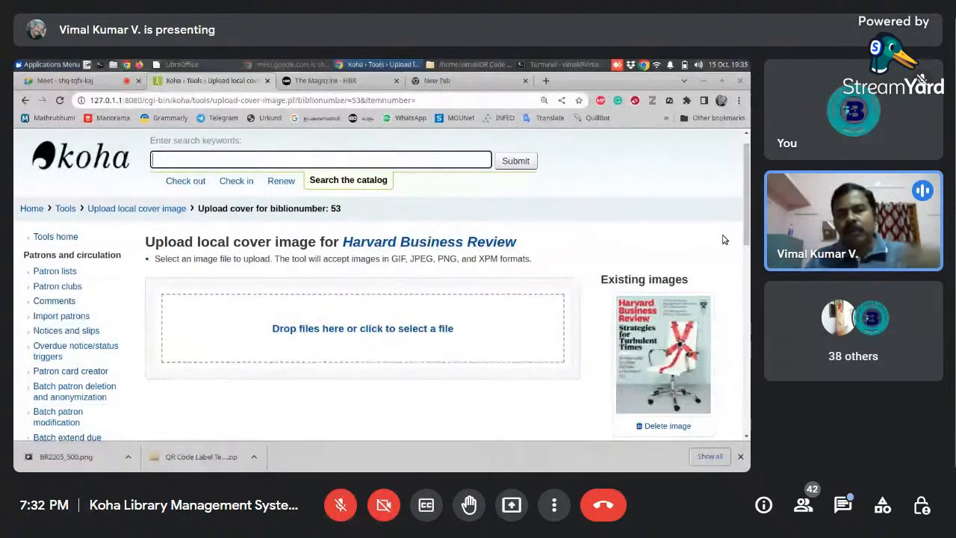
- Go from the Koha home page to the Serials module and start a new subscription
left_click(25, 211)
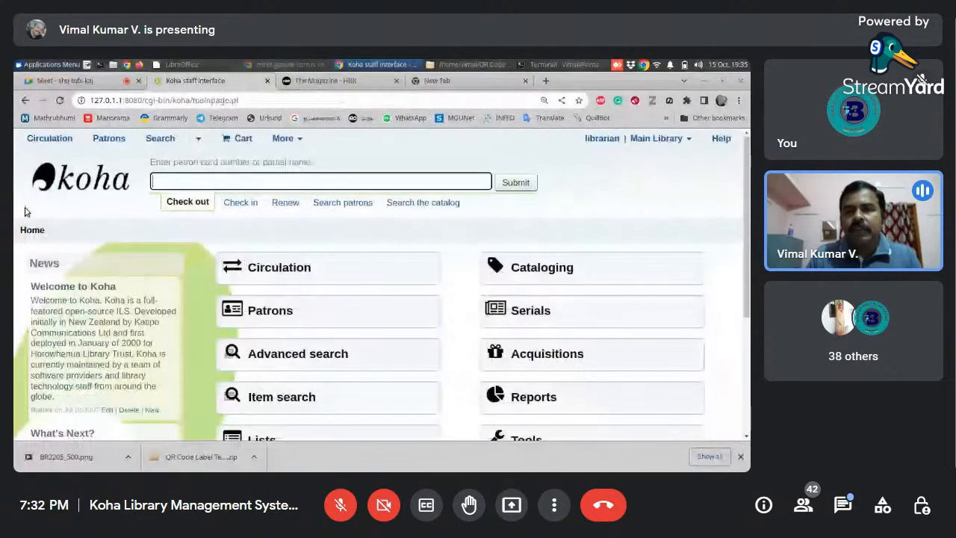
scroll(551, 235, "down", 2)
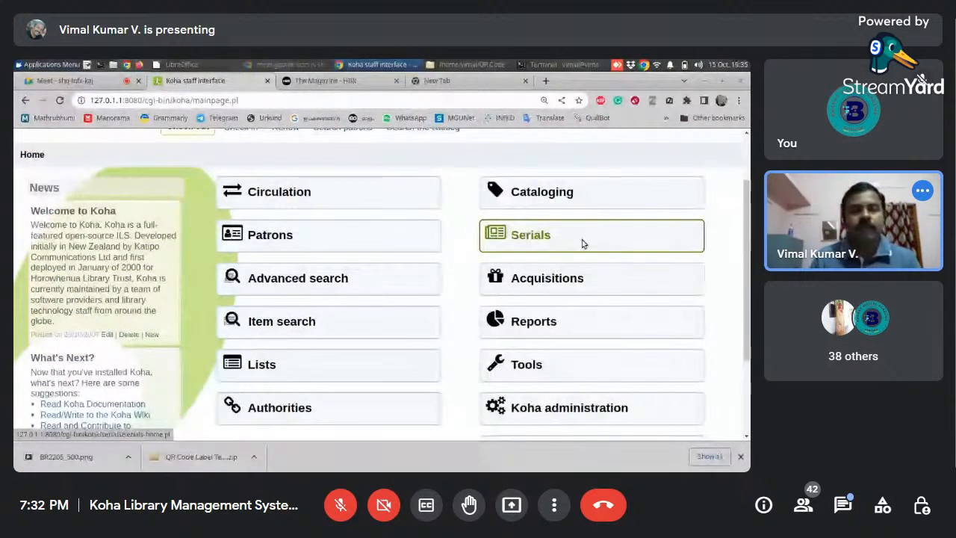
left_click(575, 245)
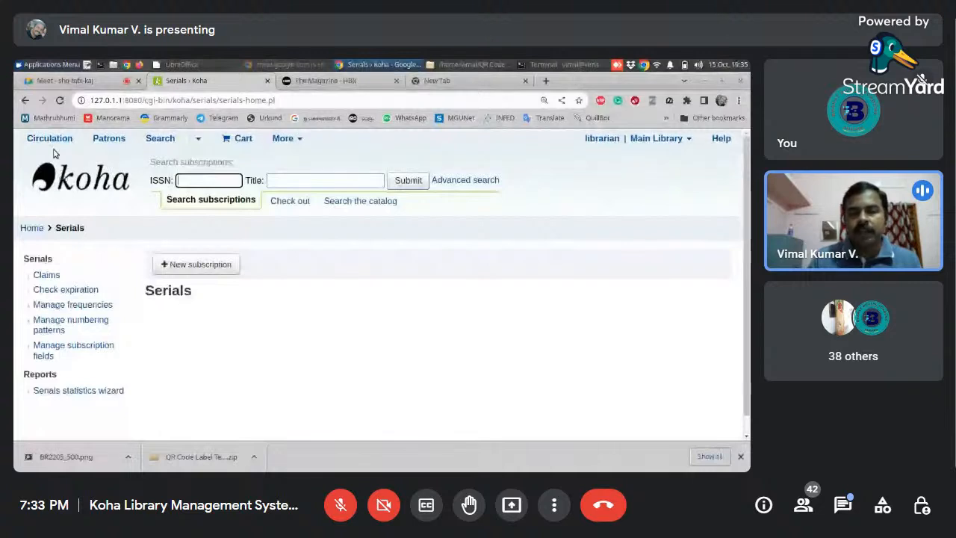
left_click(209, 266)
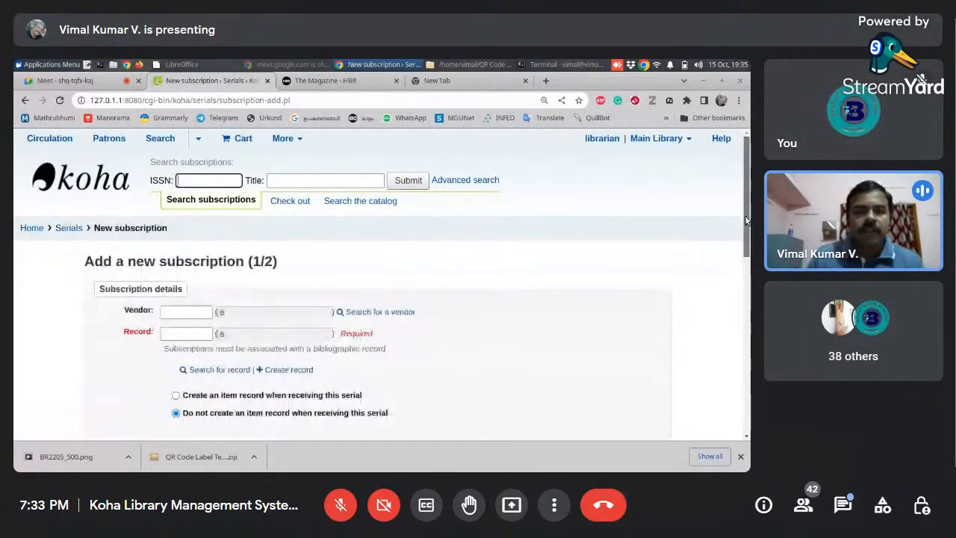
left_click_drag(747, 221, 725, 228)
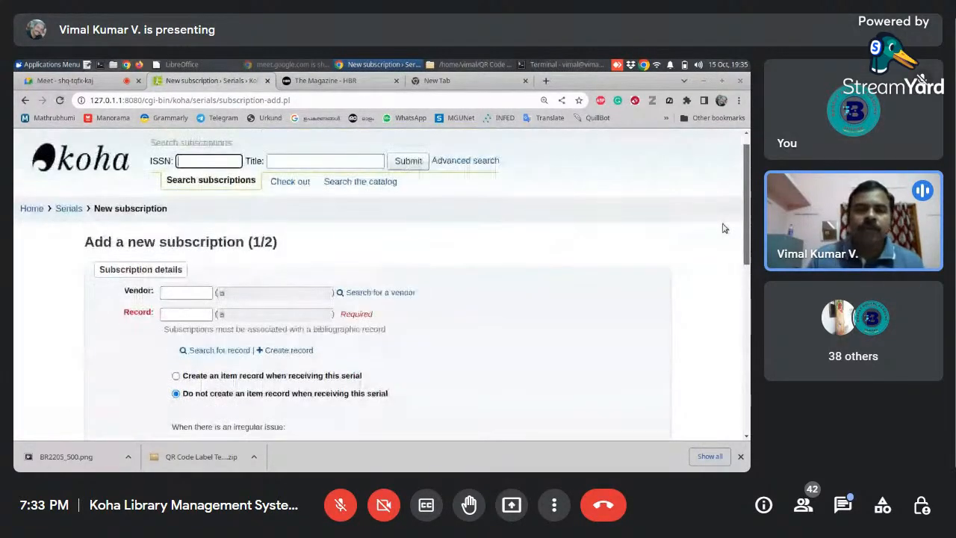
scroll(721, 237, "down", 1)
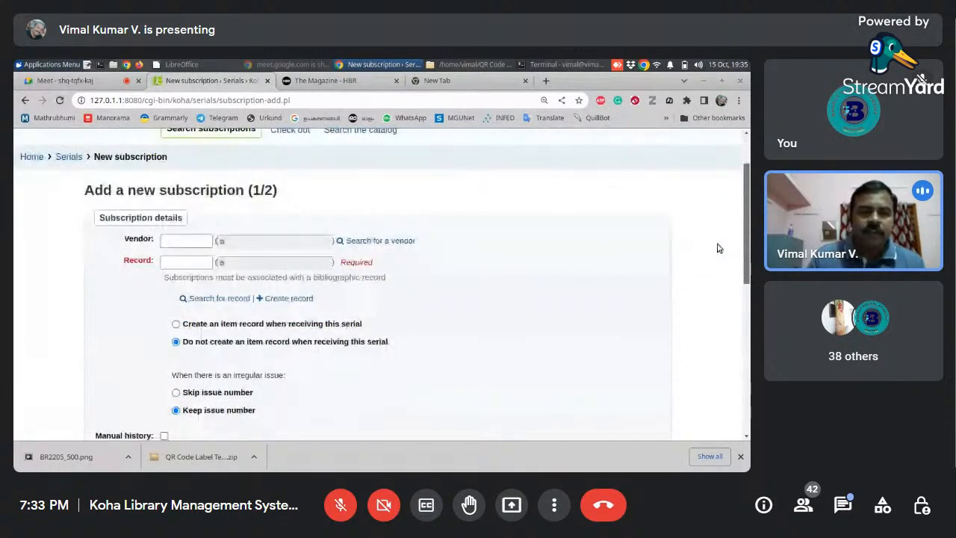
- Search the catalog for the subscription's record with the keyword "harvard business", limiting the item type to Continuing Resources
left_click(180, 243)
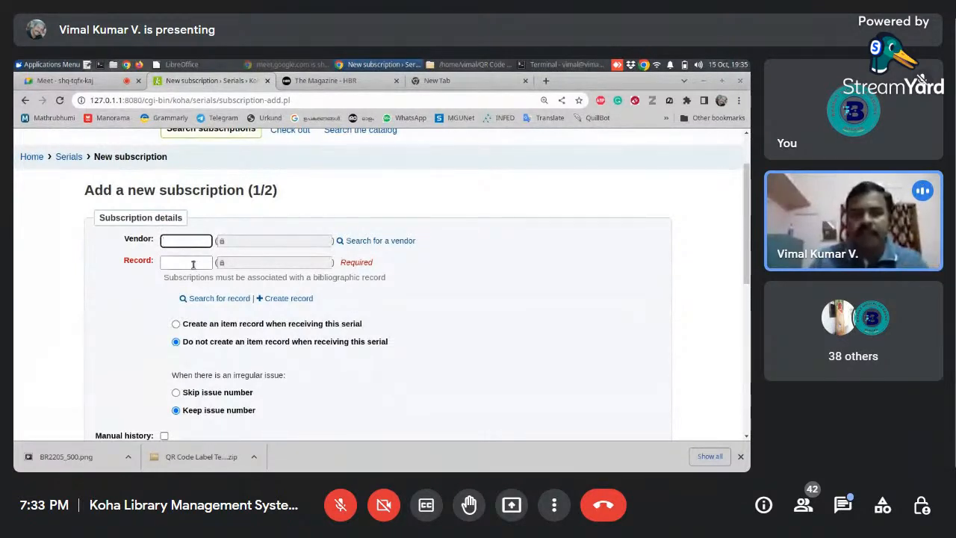
left_click(192, 263)
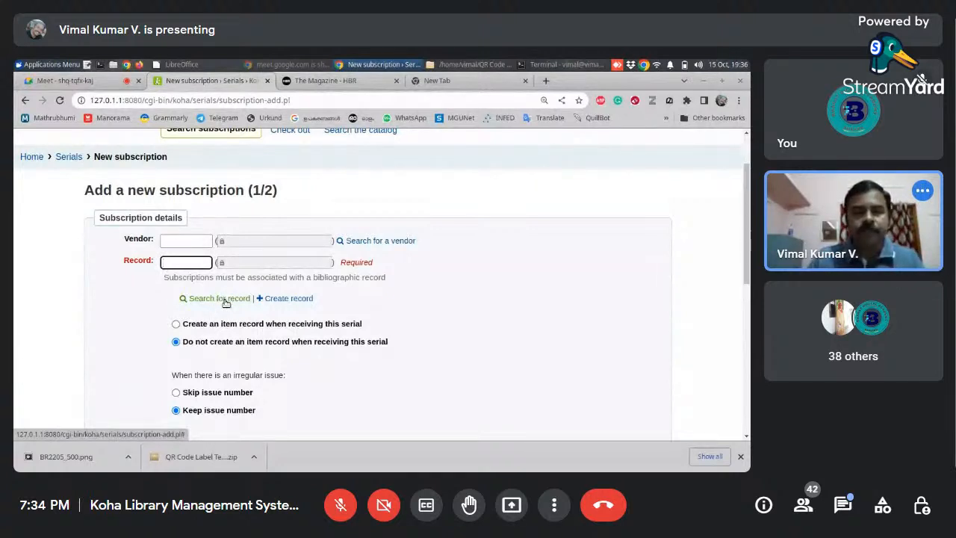
left_click(222, 298)
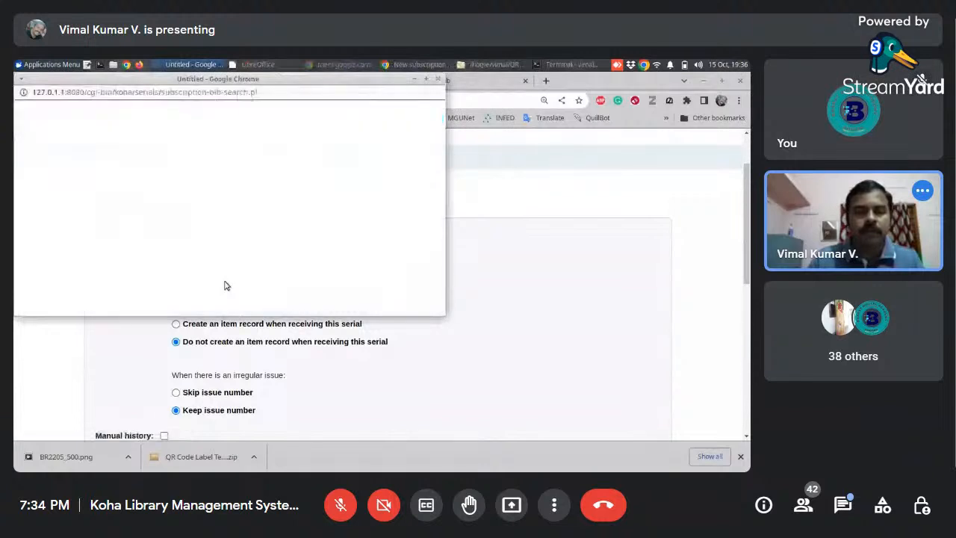
left_click_drag(249, 81, 442, 148)
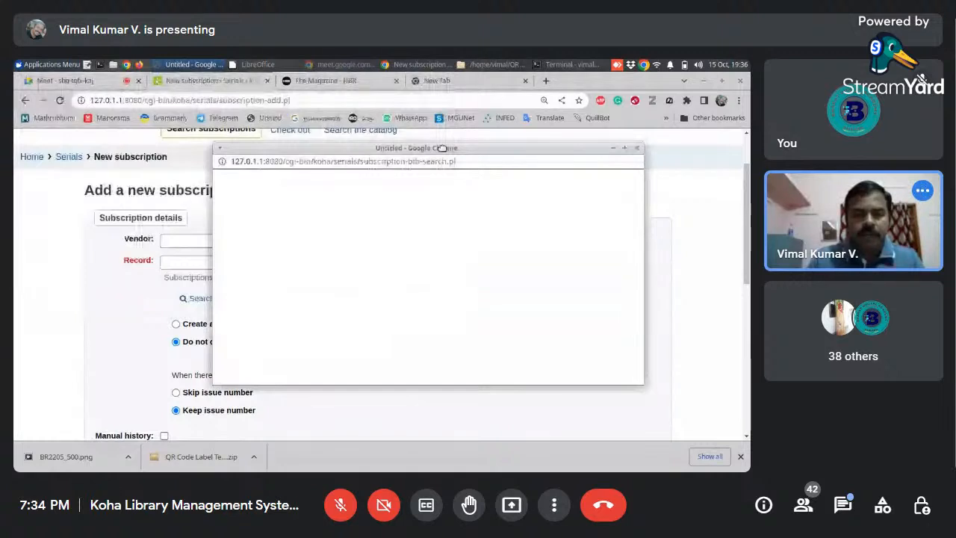
left_click(286, 296)
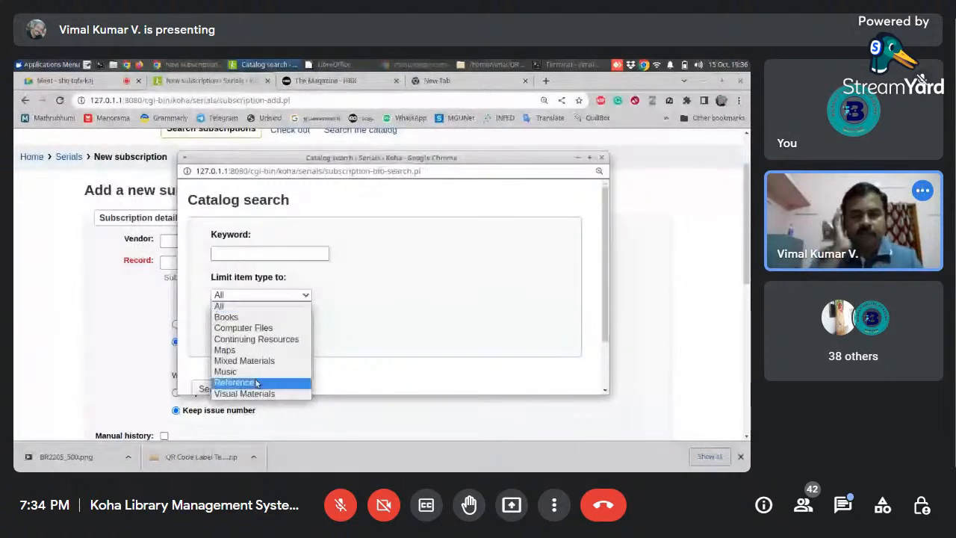
left_click(257, 339)
left_click(255, 254)
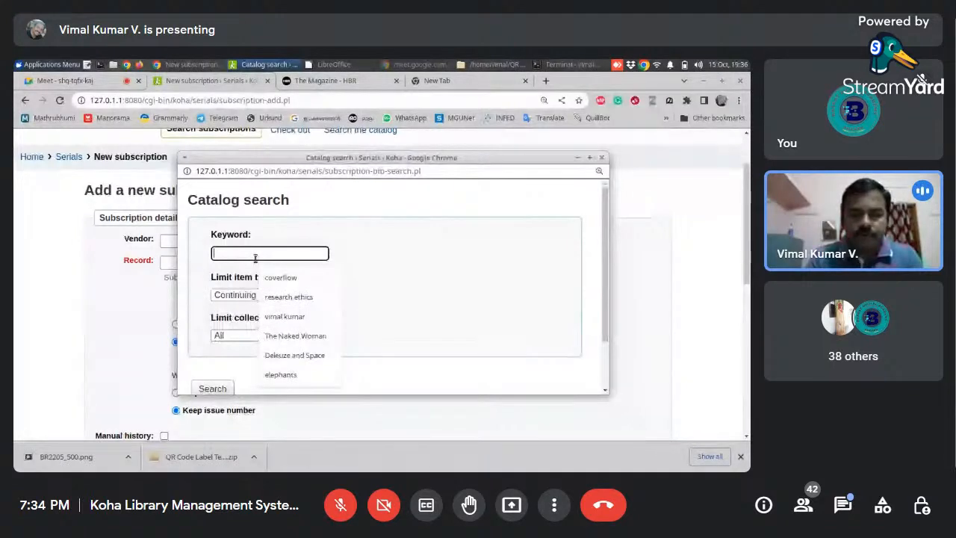
type("ha")
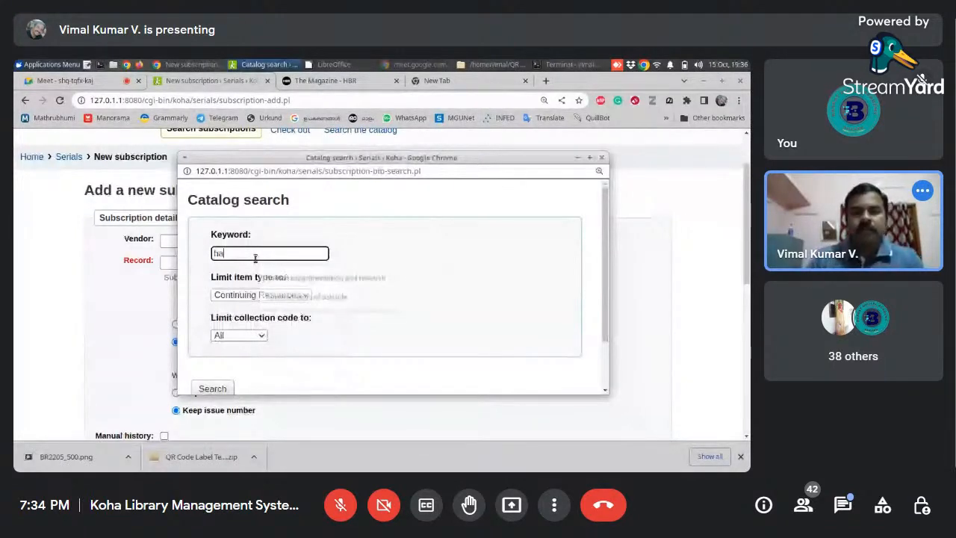
type("rvard business")
left_click(215, 389)
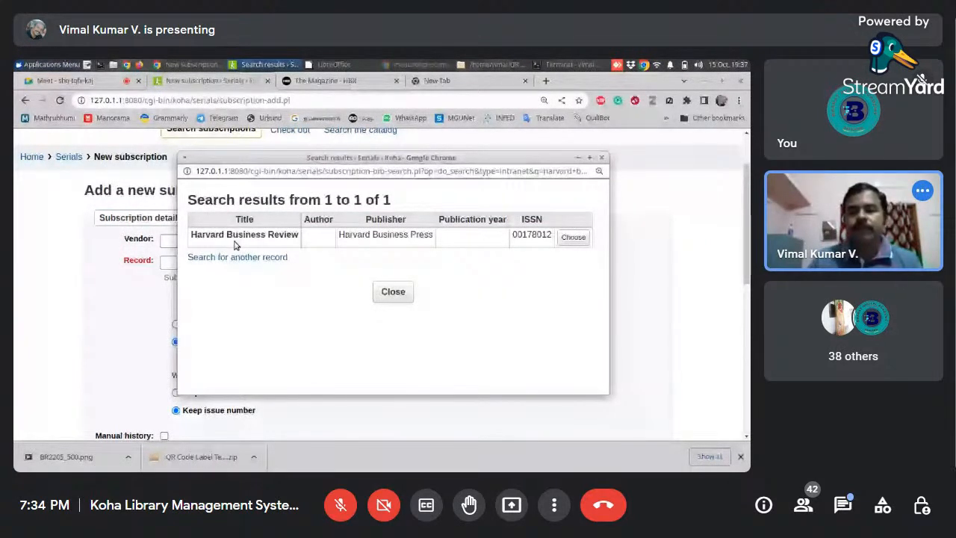
- Choose Harvard Business Review as the bibliographic record for the new subscription
left_click(574, 238)
scroll(747, 209, "down", 1)
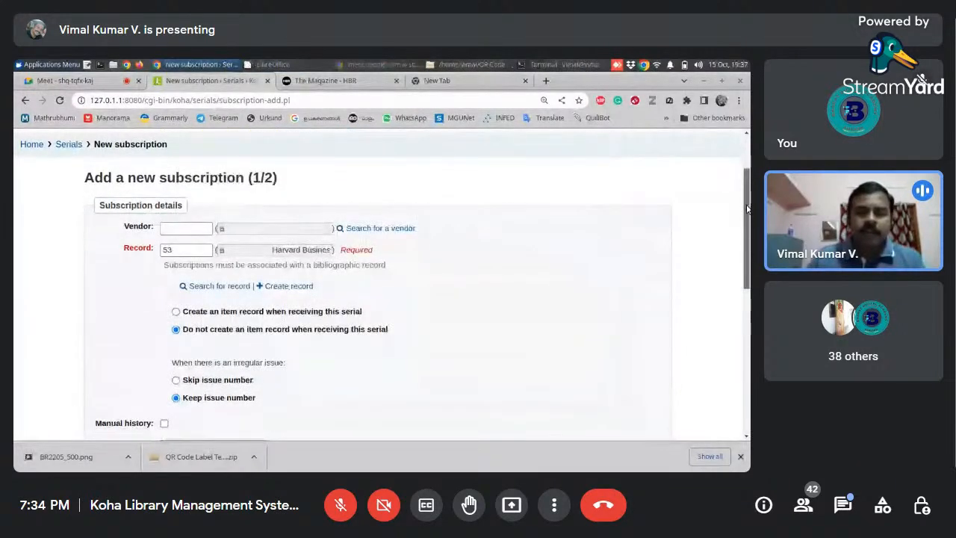
scroll(747, 209, "up", 1)
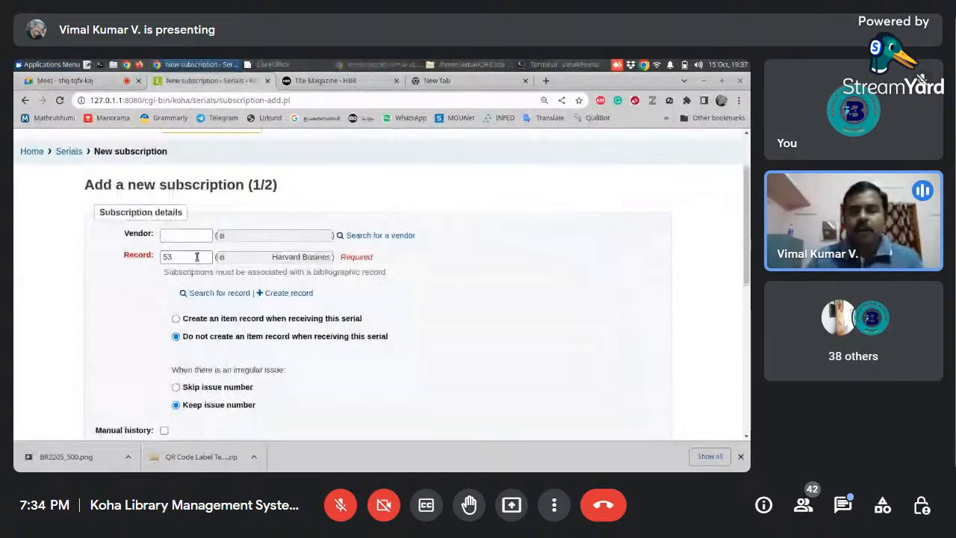
- Repeat the catalog search for the subscription's record with the keyword "harvard business" across all item types, and choose Harvard Business Review again
left_click(194, 258)
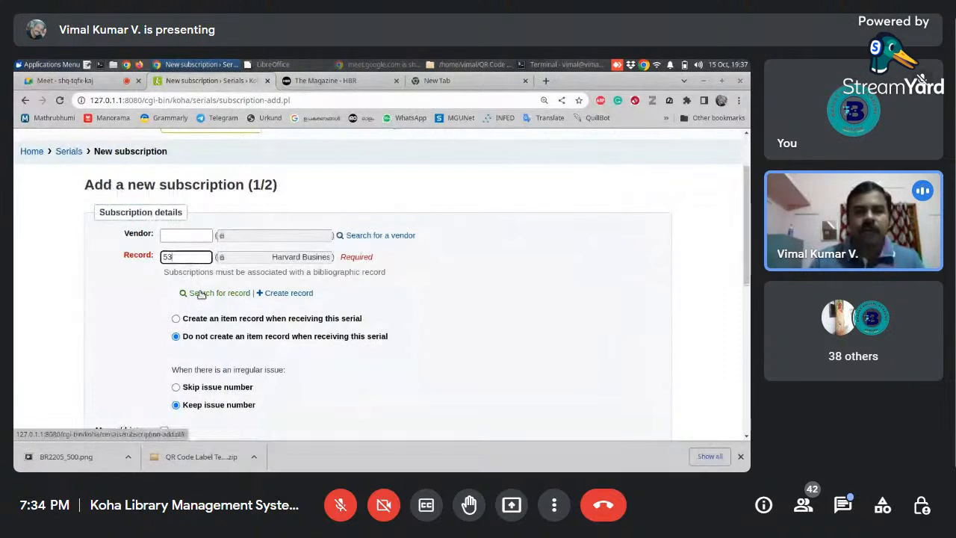
left_click(200, 294)
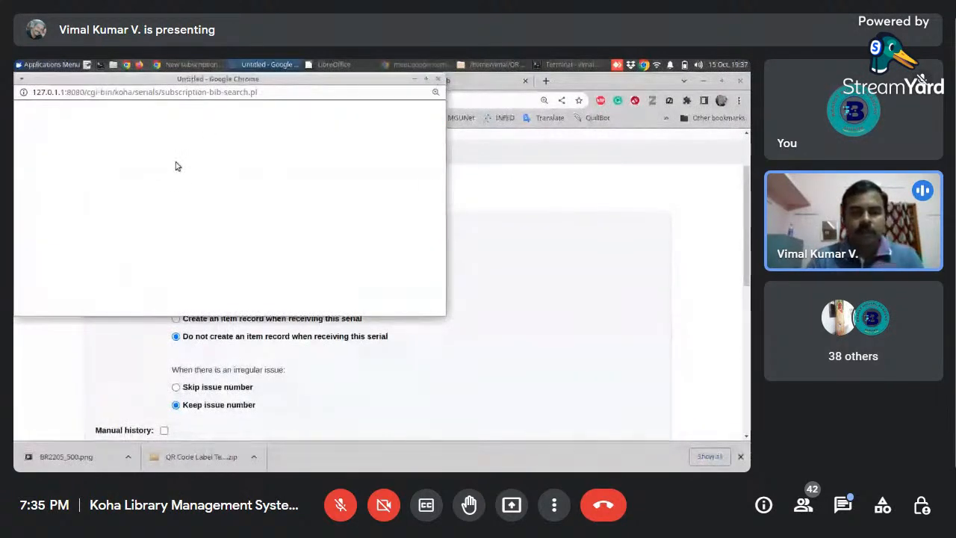
left_click(137, 175)
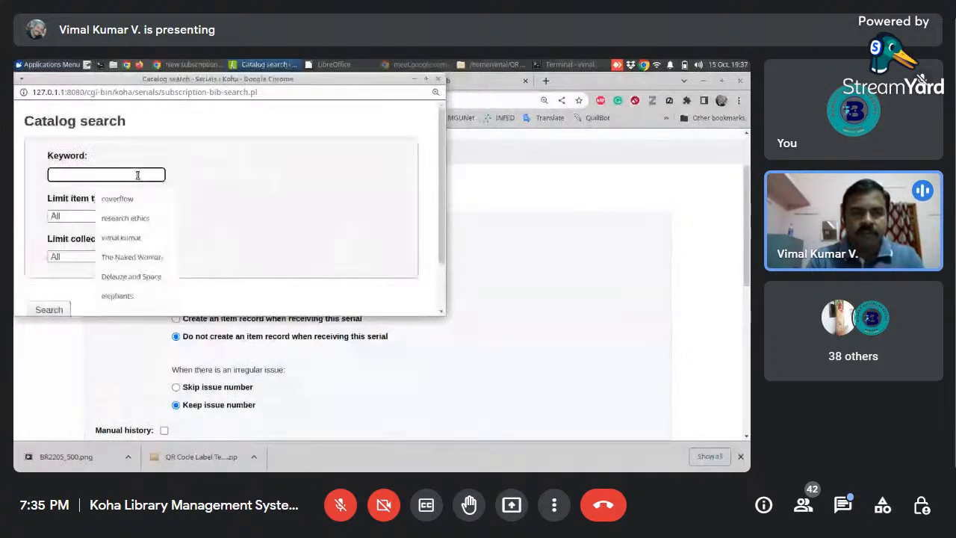
type("harvard business")
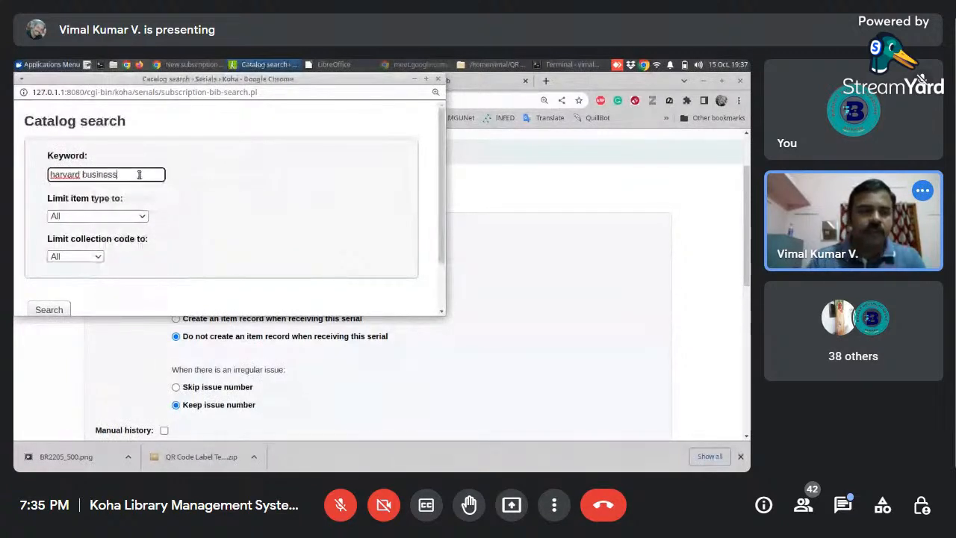
left_click(51, 309)
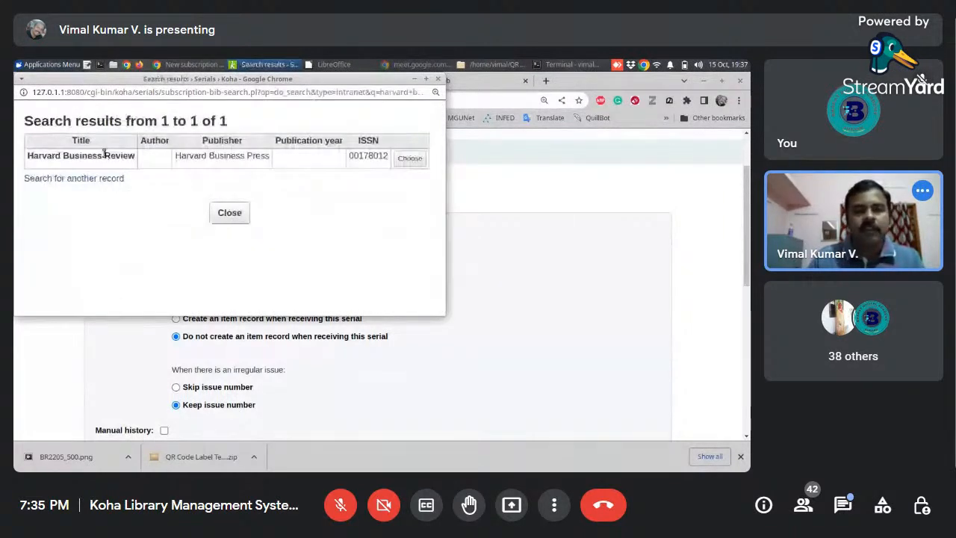
left_click(408, 157)
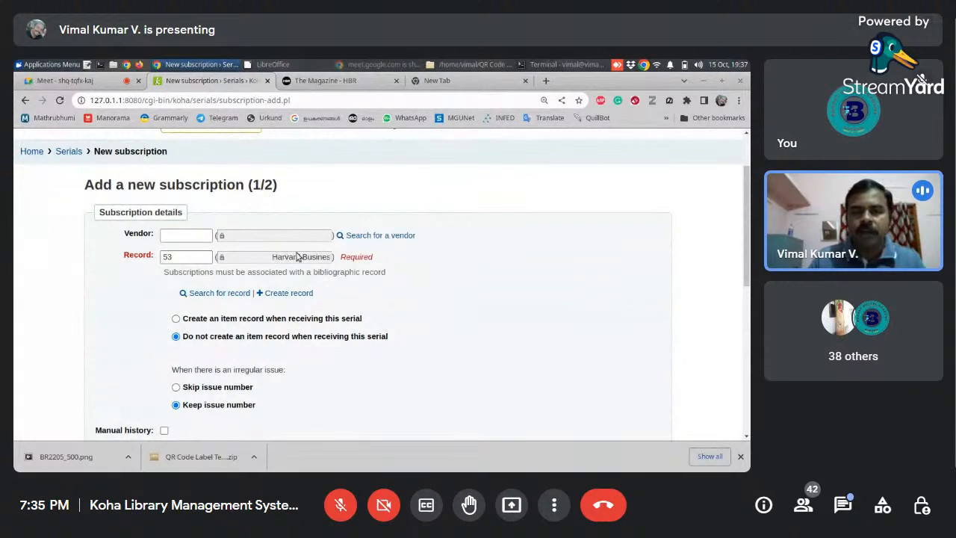
left_click_drag(749, 266, 747, 289)
scroll(748, 290, "up", 1)
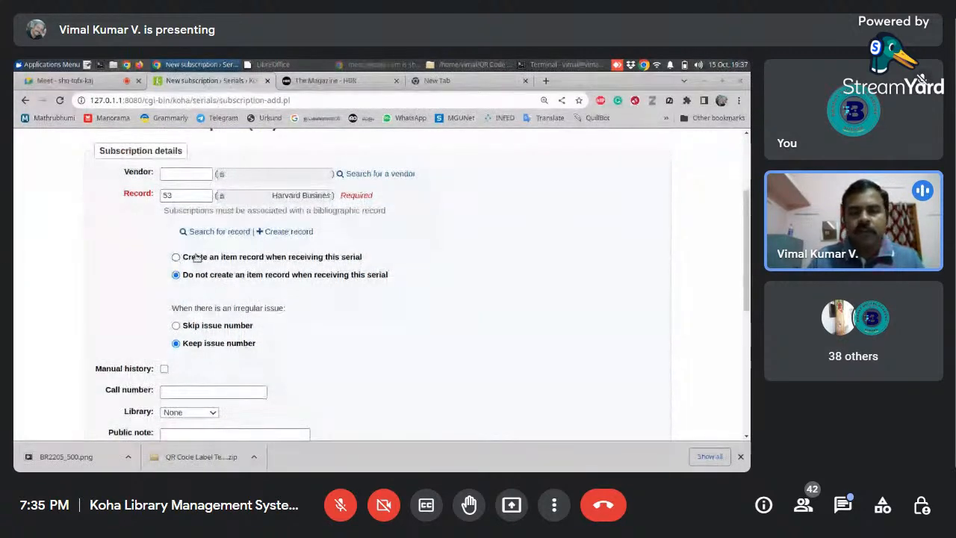
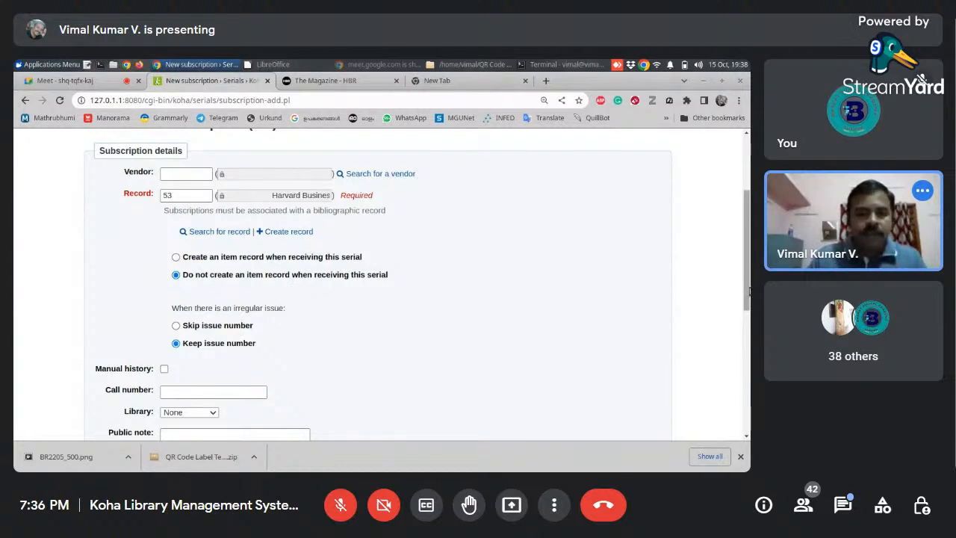
- Set the subscription's call number to 650 and its library to Main Library
left_click_drag(747, 292, 740, 333)
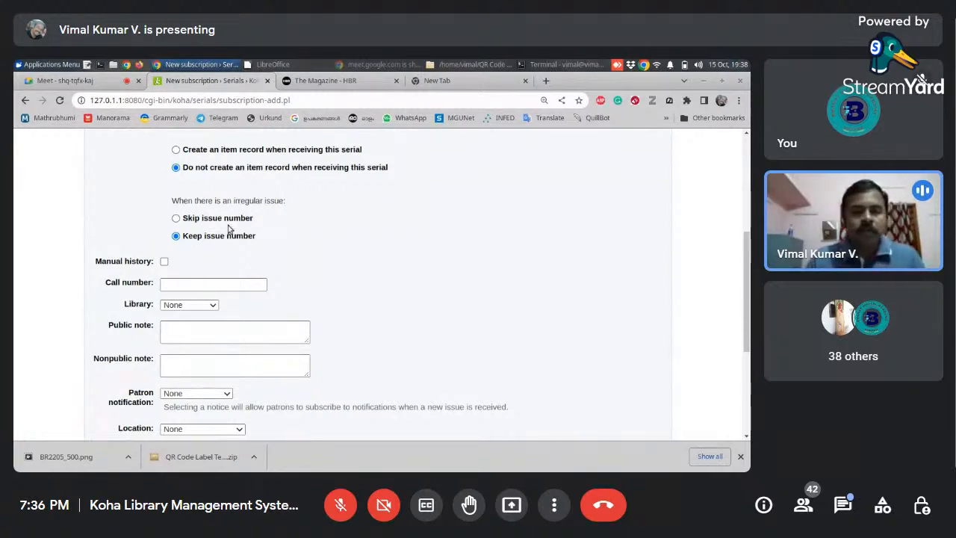
left_click_drag(748, 270, 748, 285)
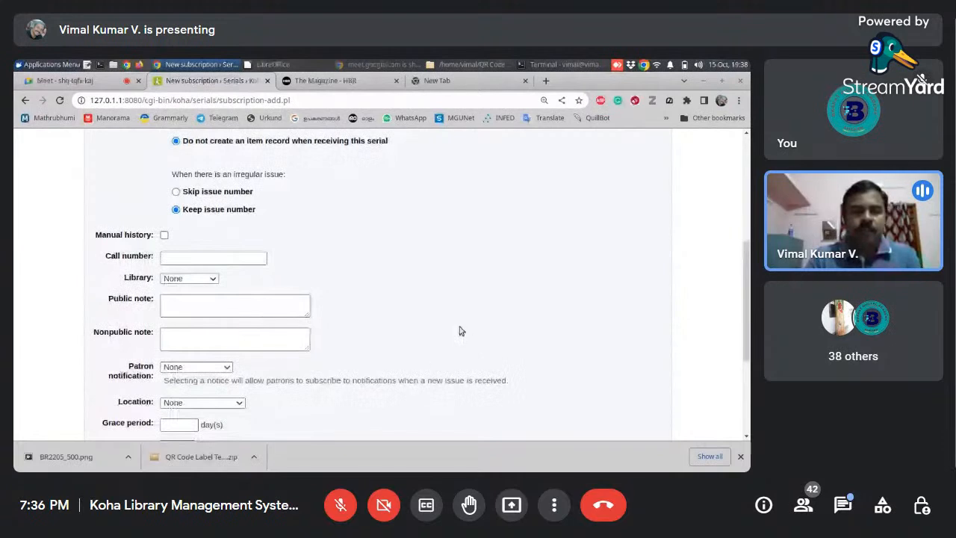
left_click(214, 259)
type("650")
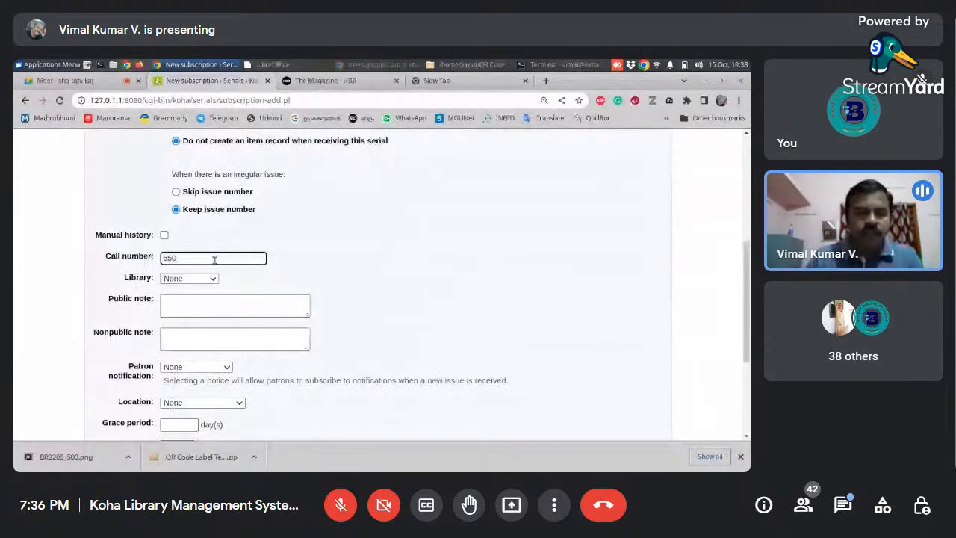
left_click(189, 278)
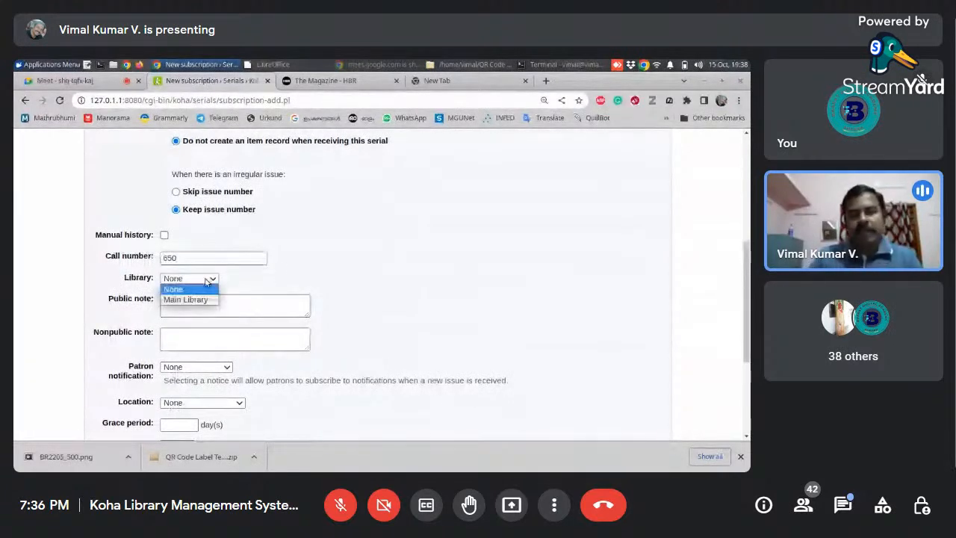
left_click(188, 298)
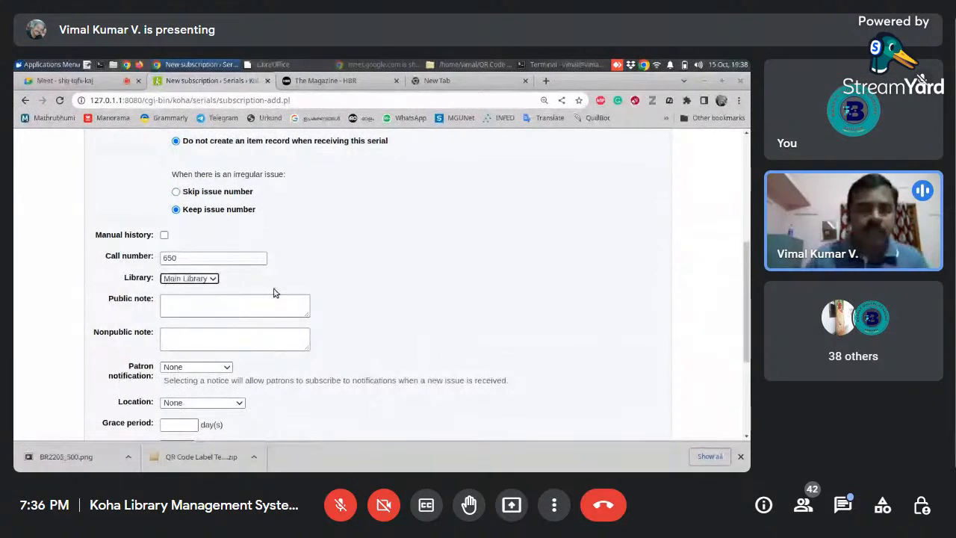
- Enter the public note "Bound volumes of HBR available at 2nd floor of the library." for the subscription
left_click(215, 305)
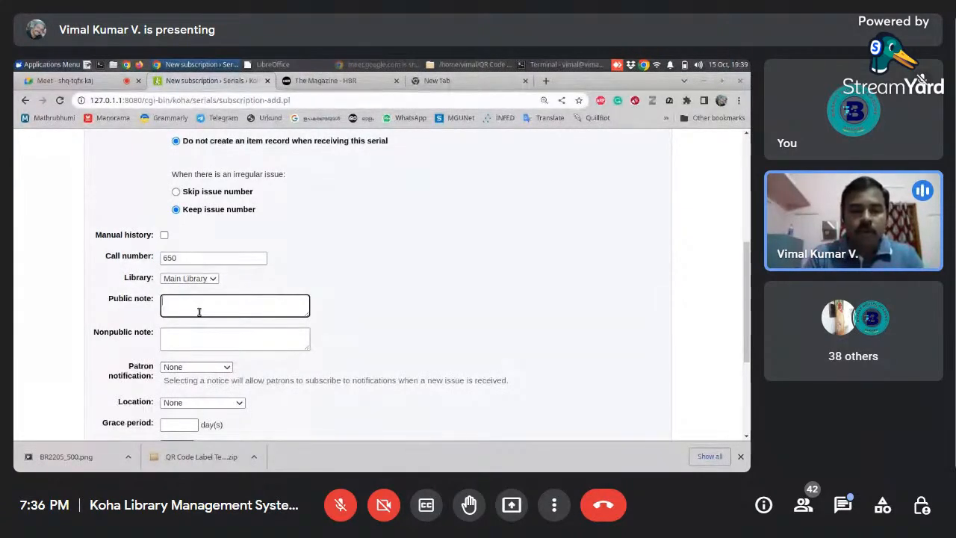
type("Bound volumes")
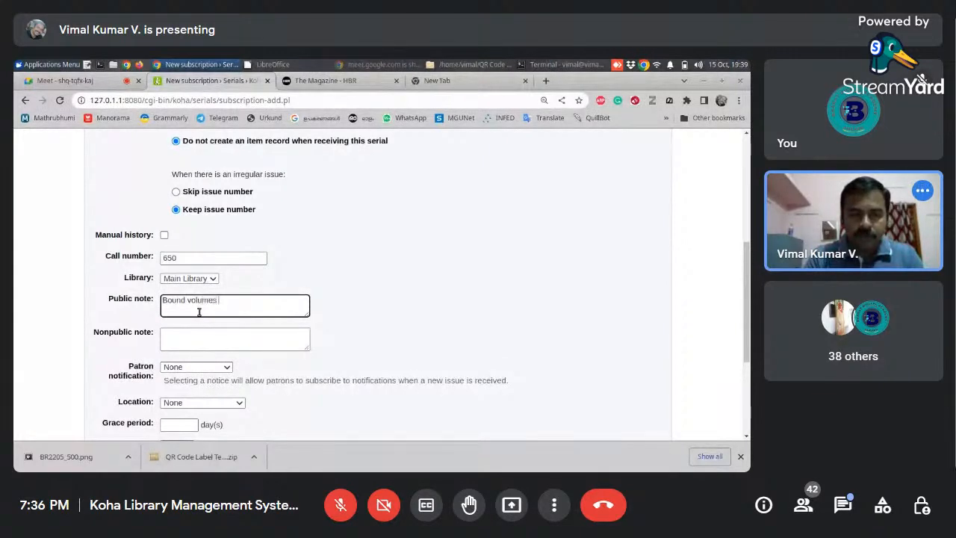
type(" of HBR availa")
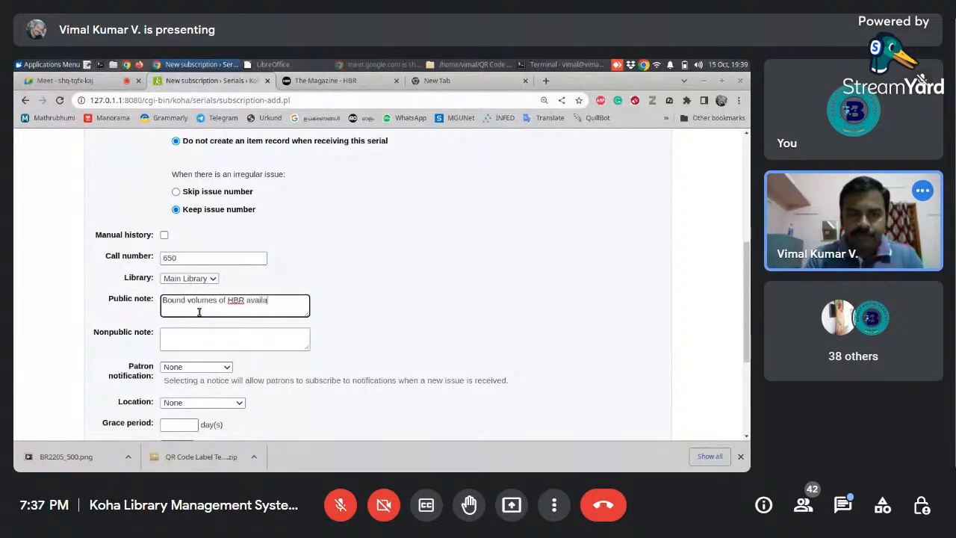
type("ble at ")
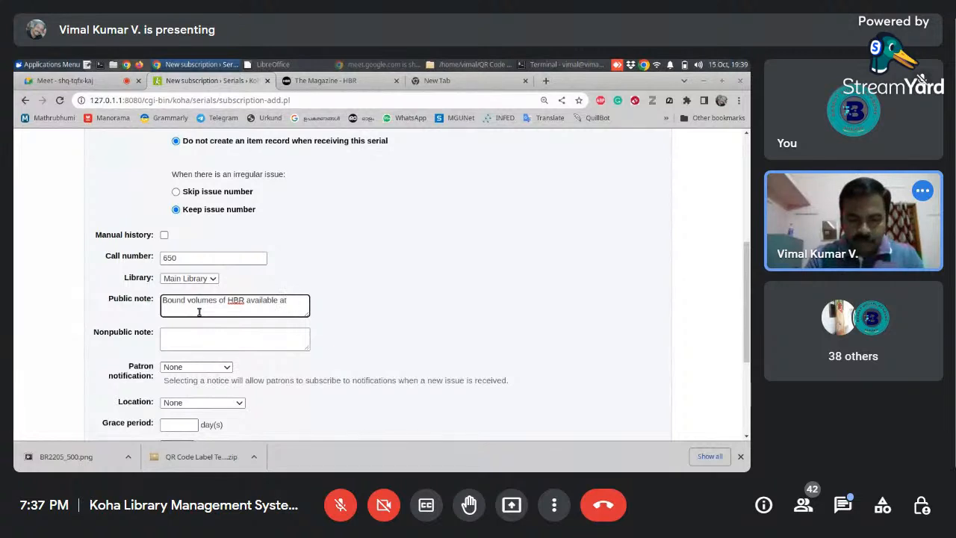
type("2")
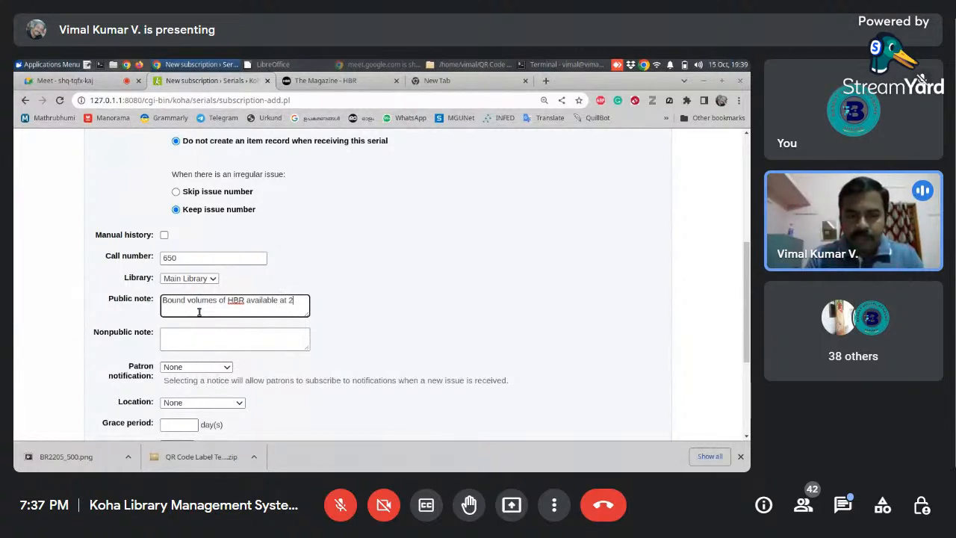
type("nd floor o")
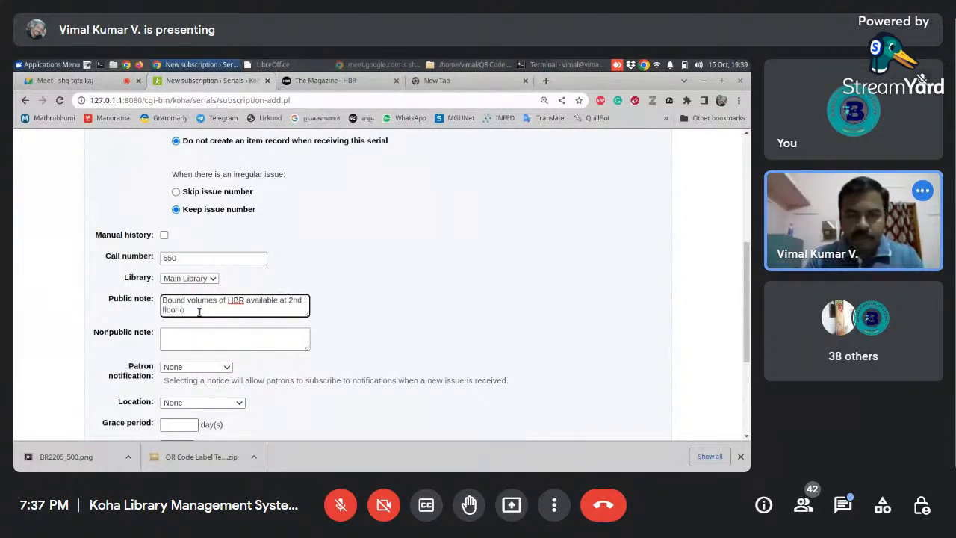
type("f the lib")
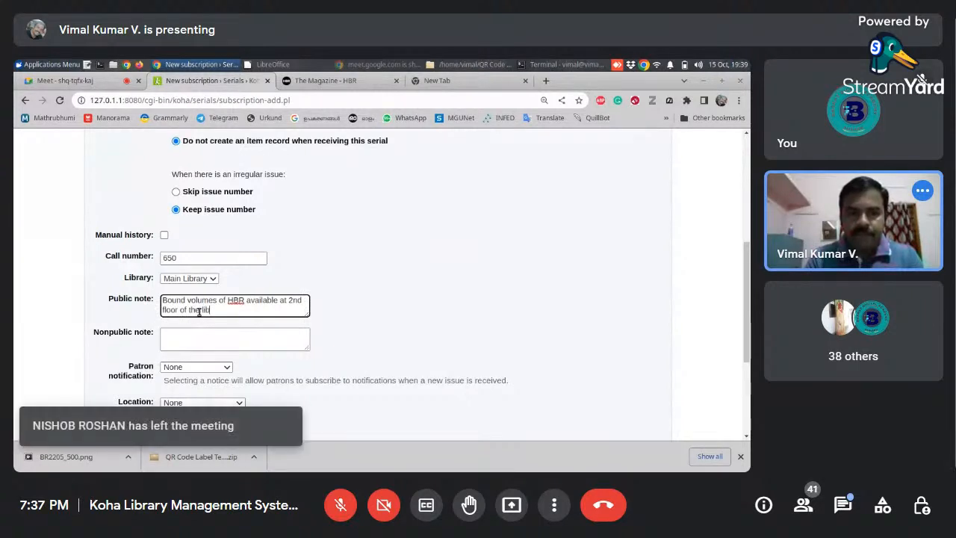
type("rary.")
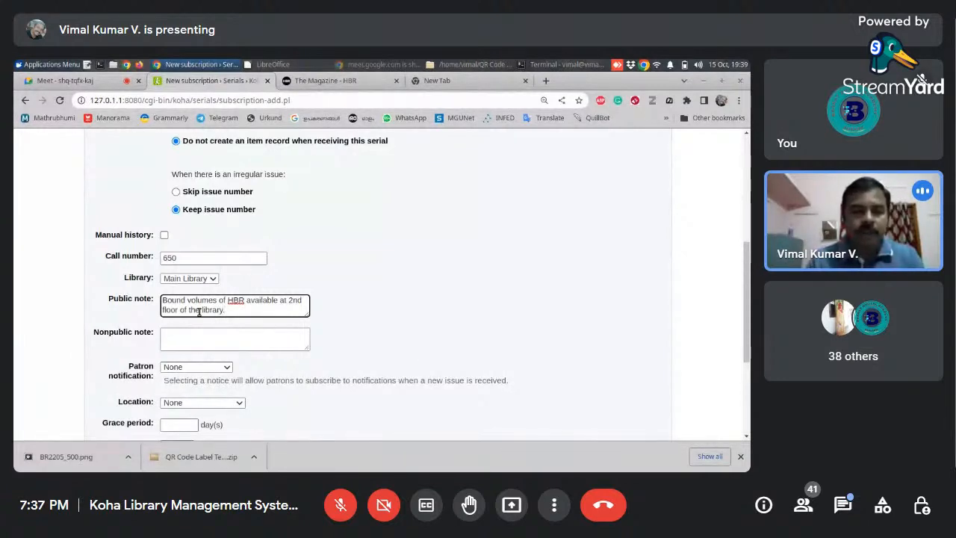
- Review the patron notification choices, keeping None, and set the subscription's location to General Stacks
left_click(245, 343)
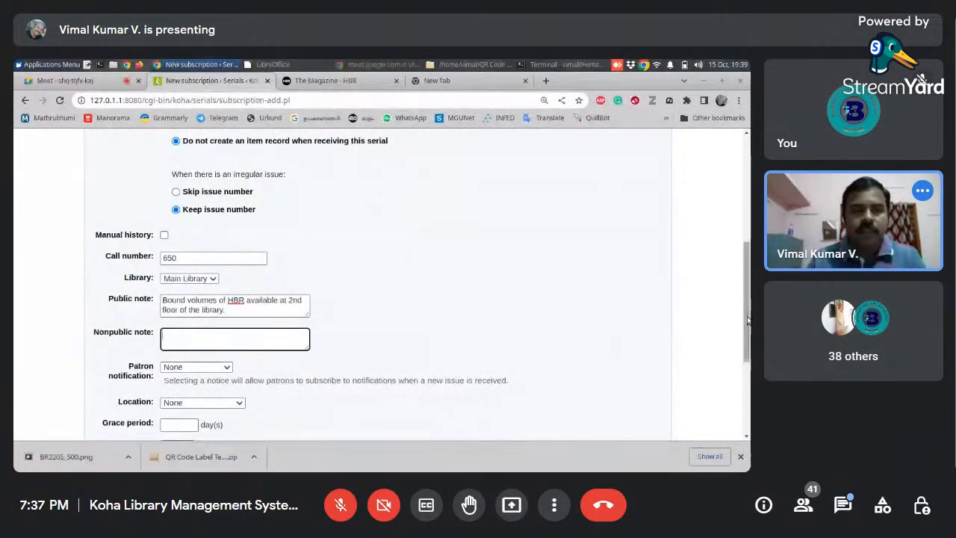
scroll(747, 332, "down", 1)
scroll(747, 333, "down", 3)
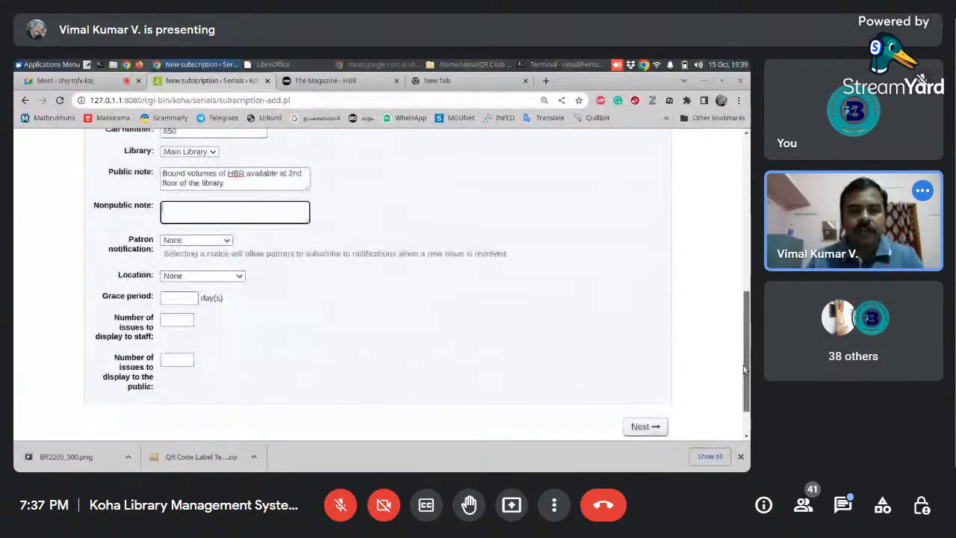
left_click(222, 239)
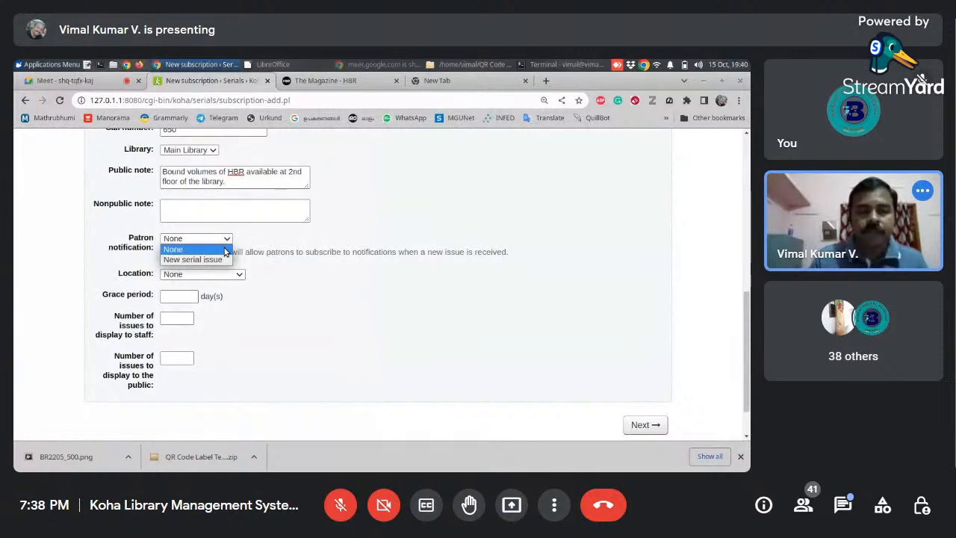
left_click(320, 241)
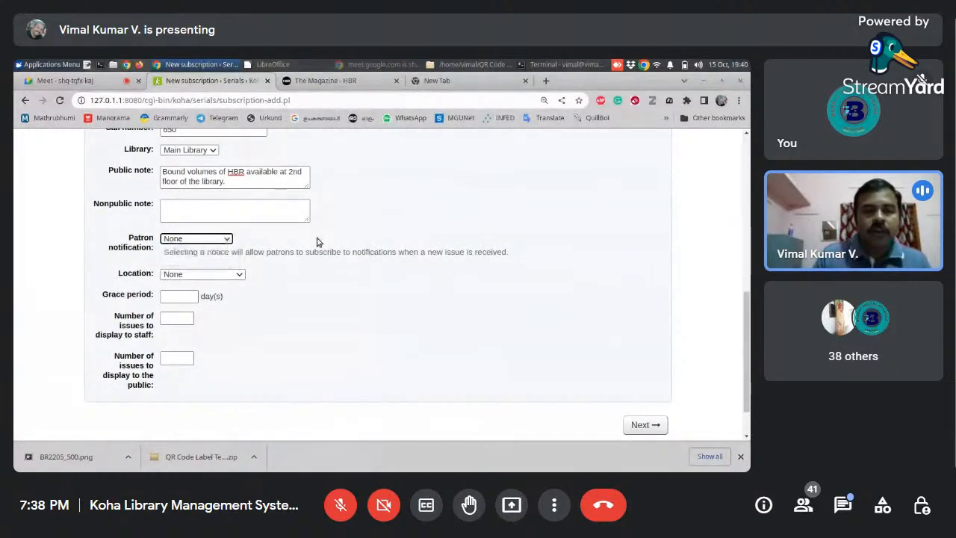
left_click(205, 276)
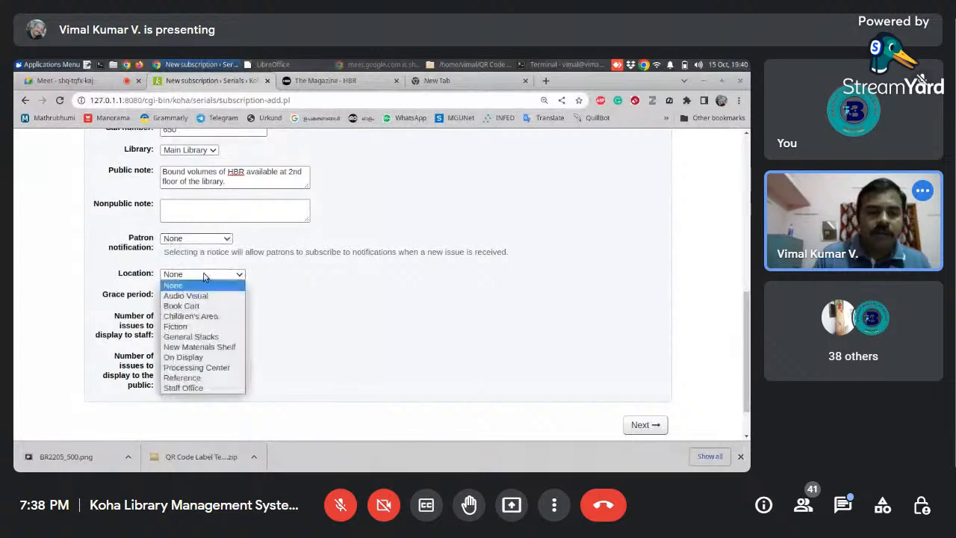
left_click(200, 337)
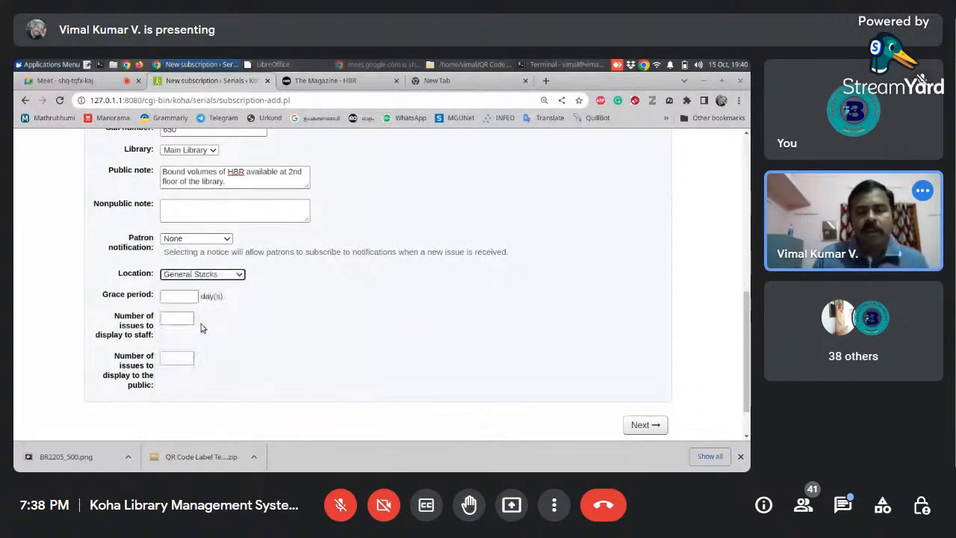
- Check the issue dates on the Harvard Business Review magazine page, and set the subscription's grace period to 30 days
left_click(186, 298)
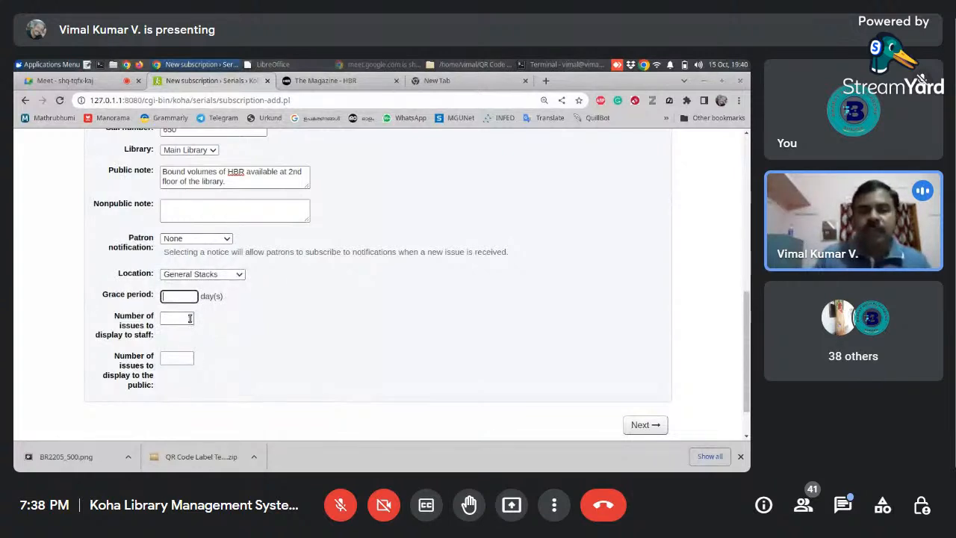
left_click(363, 84)
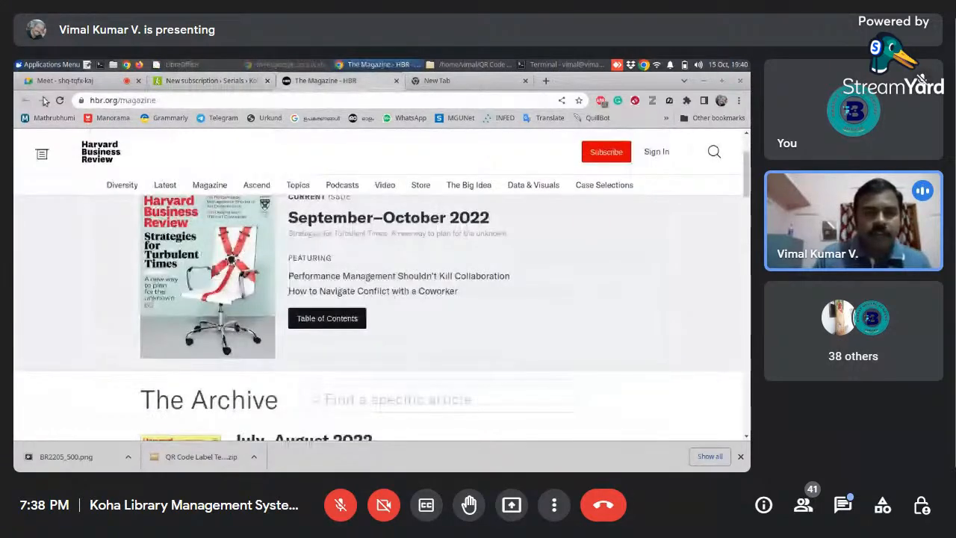
left_click(155, 102)
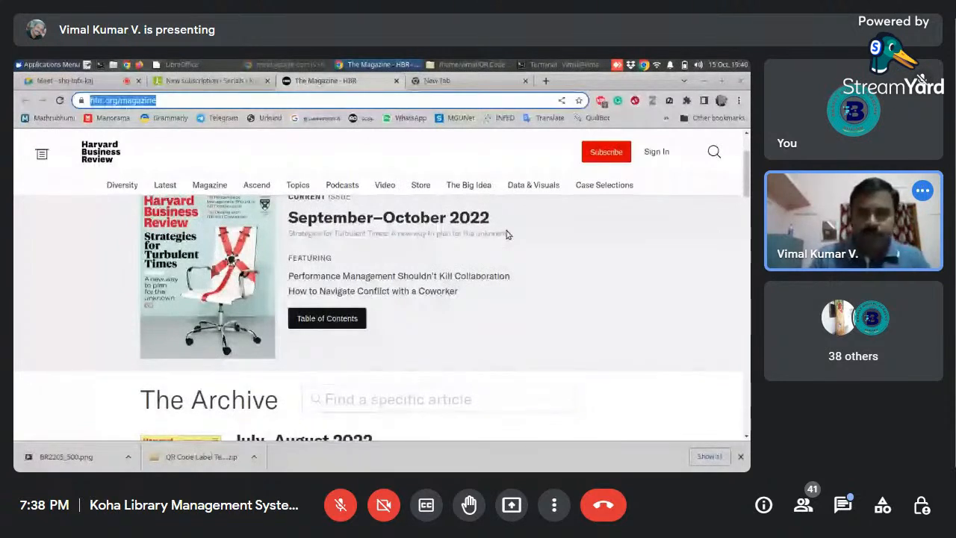
left_click(607, 217)
scroll(313, 308, "down", 3)
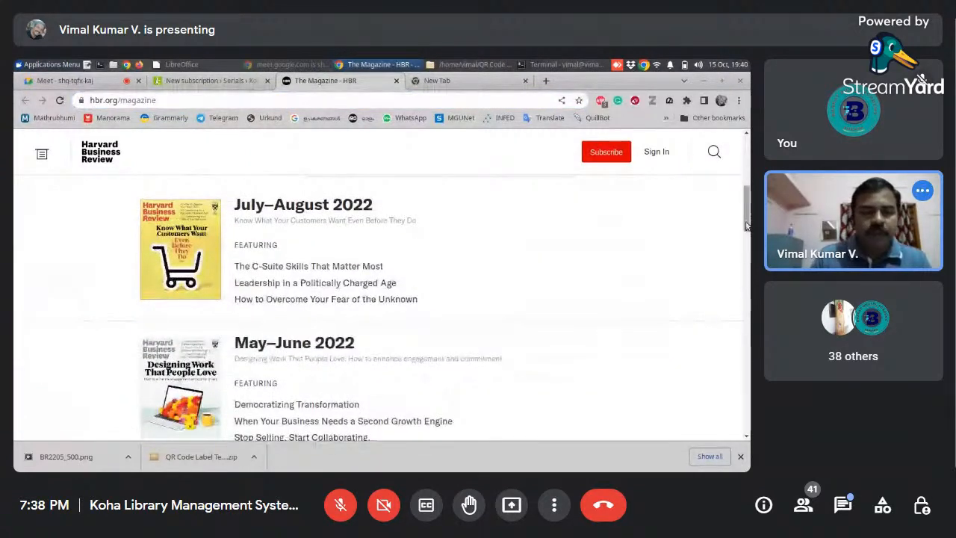
left_click_drag(748, 227, 748, 189)
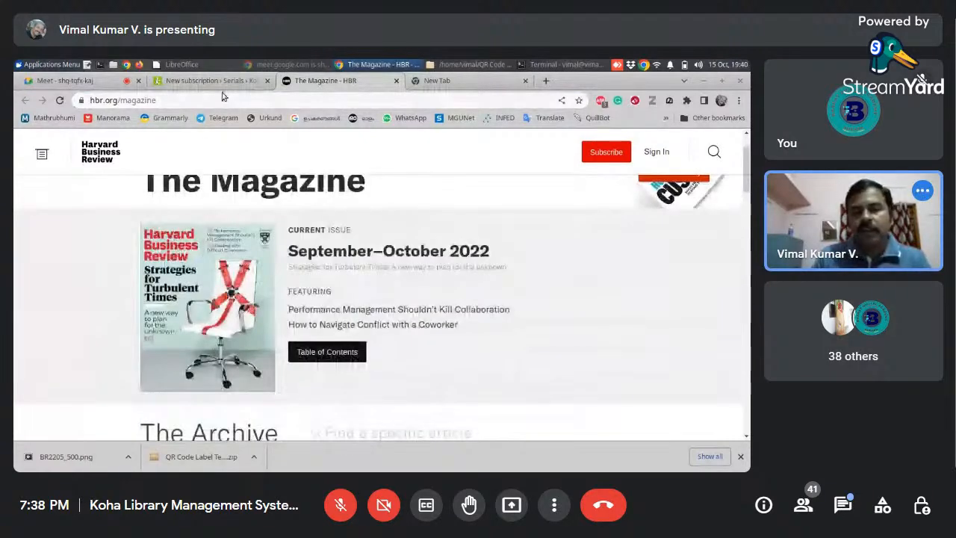
left_click(221, 83)
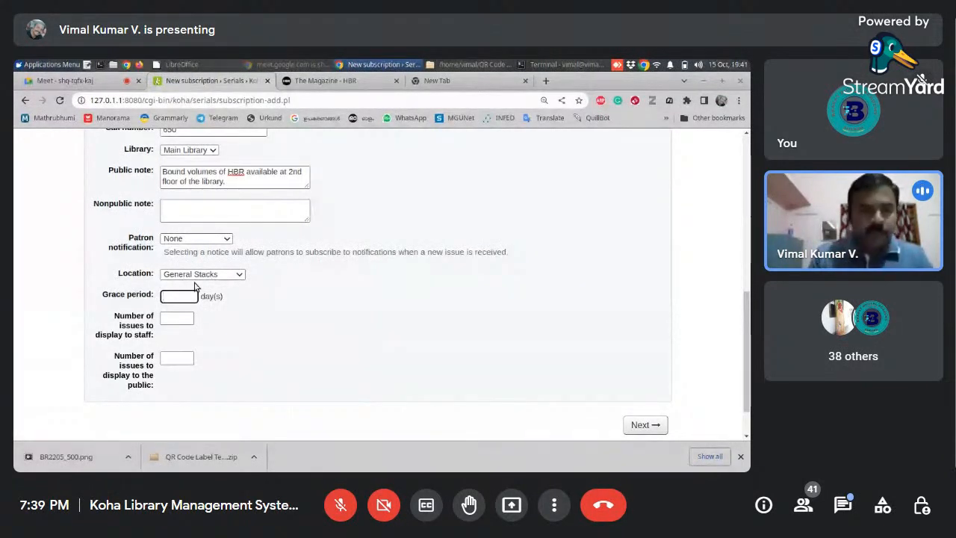
type("30")
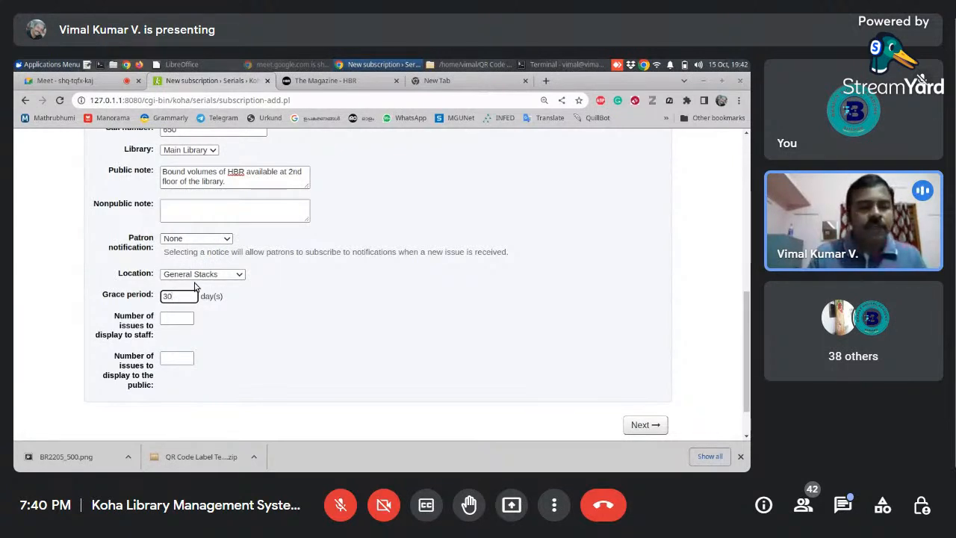
- Set the number of issues to display to 6 for staff and 6 for the public
left_click(177, 320)
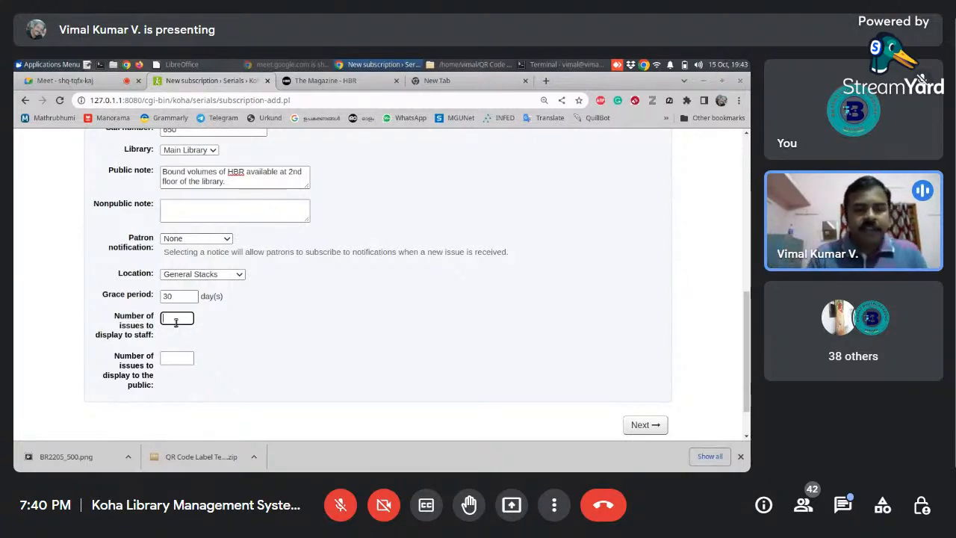
type("10")
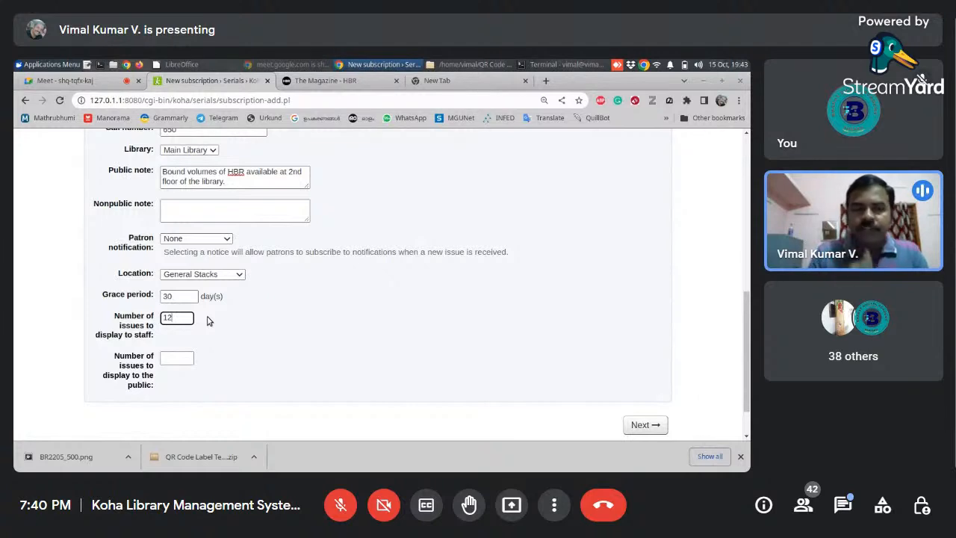
key("BackSpace")
key("BackSpace")
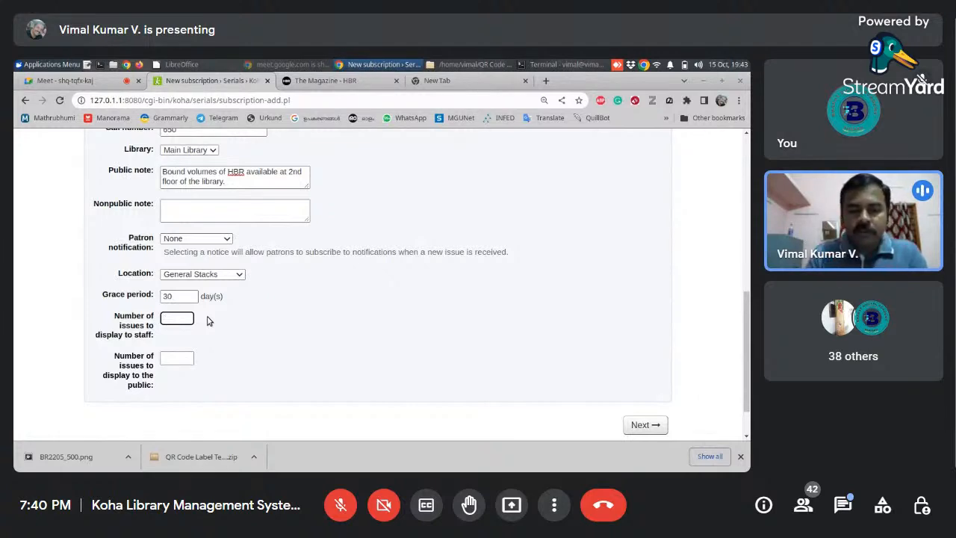
type("6")
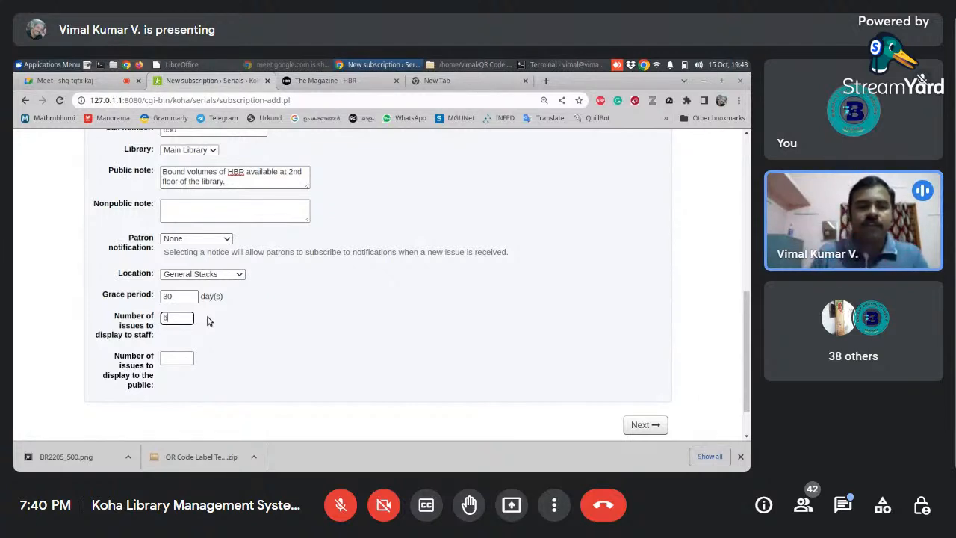
left_click(192, 359)
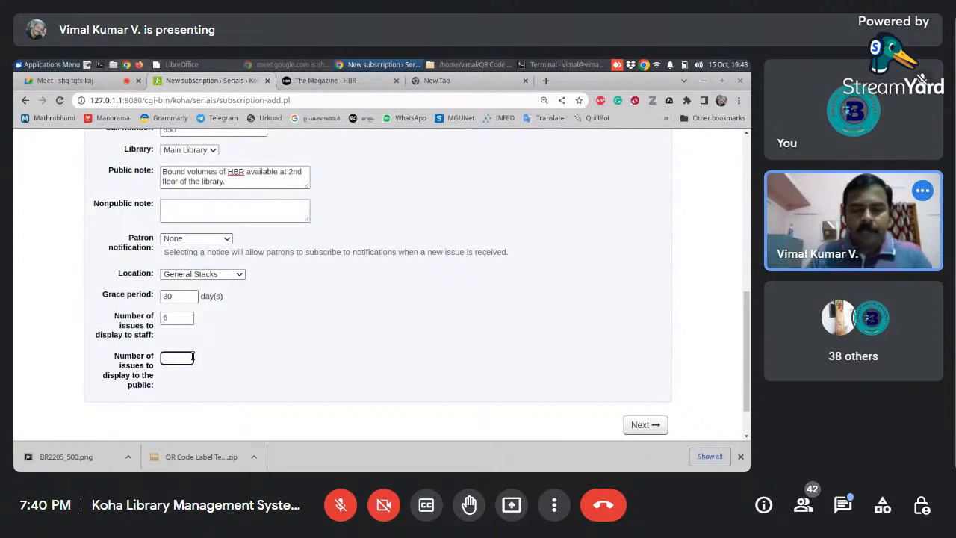
type("6")
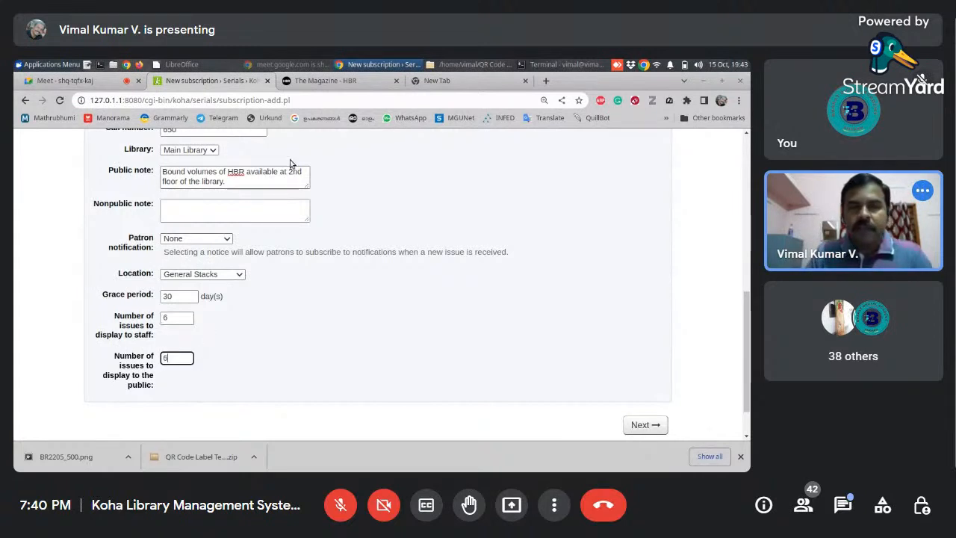
- Open the MGU Library catalog at mgucat.mgu.ac.in in the empty browser tab
left_click(426, 80)
type("har")
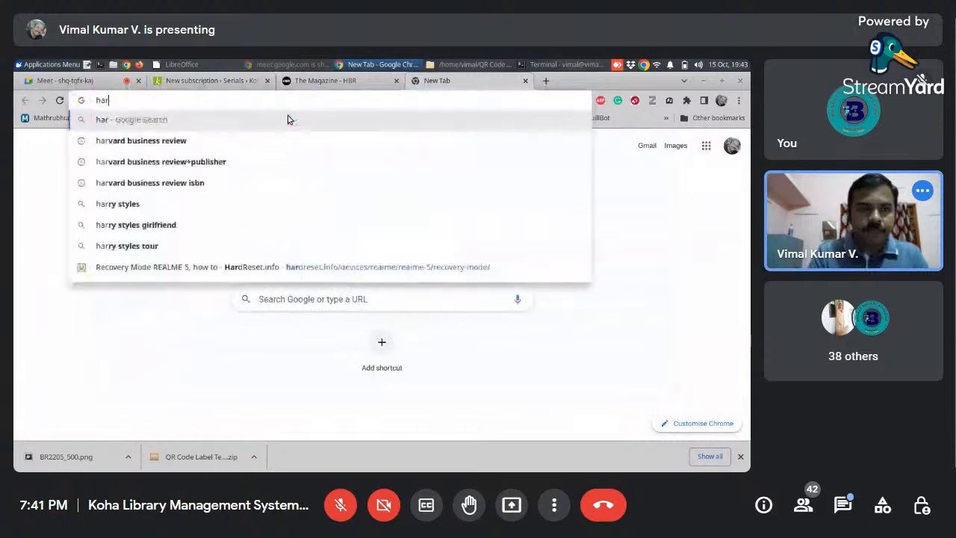
key("BackSpace")
key("BackSpace")
key("BackSpace")
type("mguc")
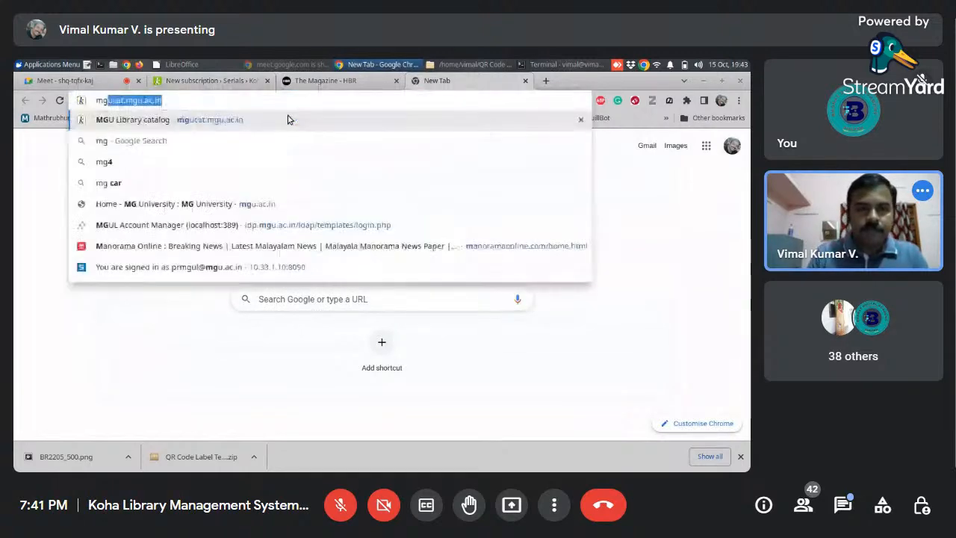
left_click(218, 121)
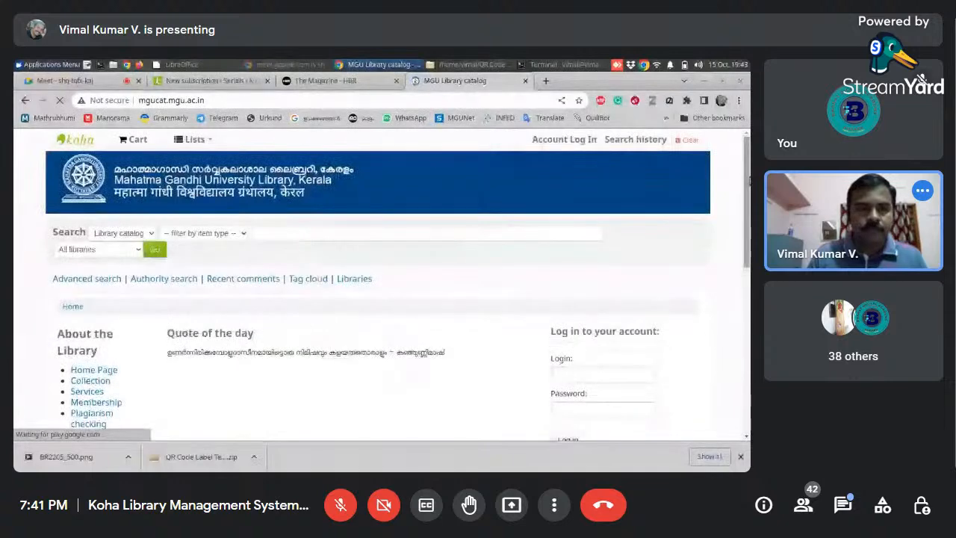
- Search the MGU Library catalog for "harvard business review", limited to the Periodicals item type
left_click_drag(748, 188, 745, 210)
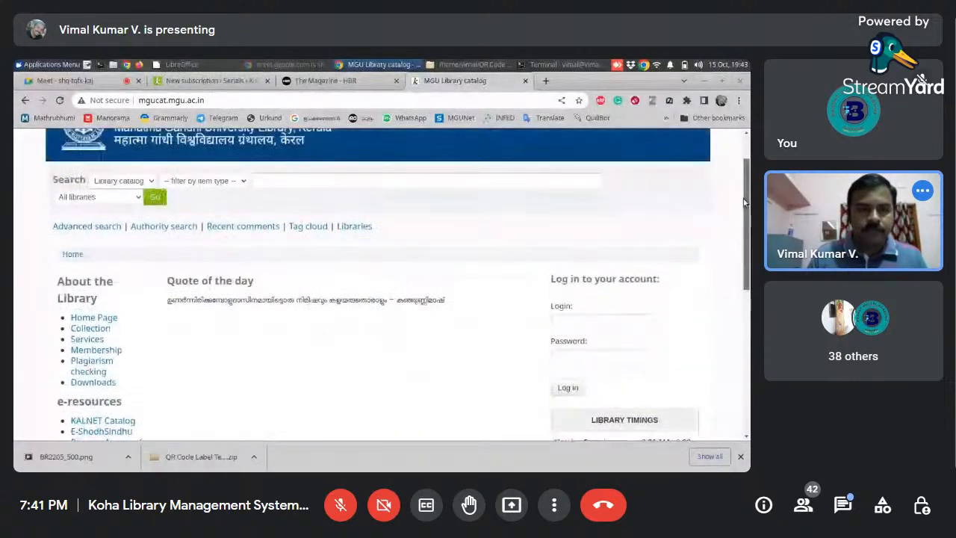
left_click(232, 185)
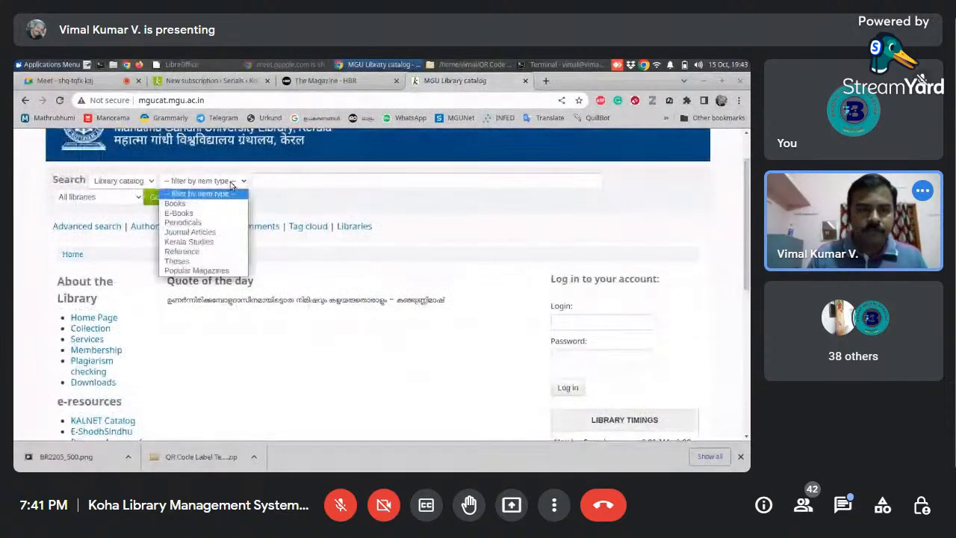
left_click(183, 222)
left_click(276, 180)
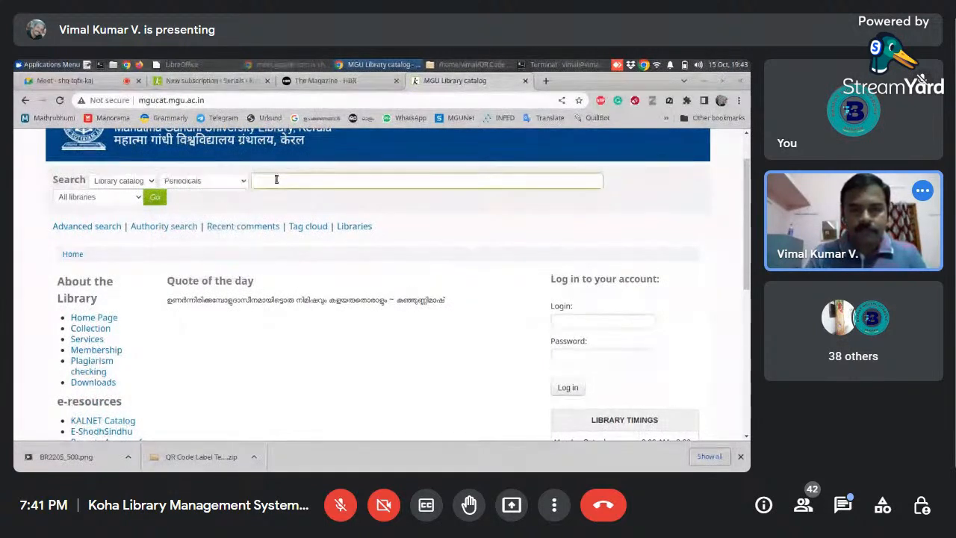
type("Harvard")
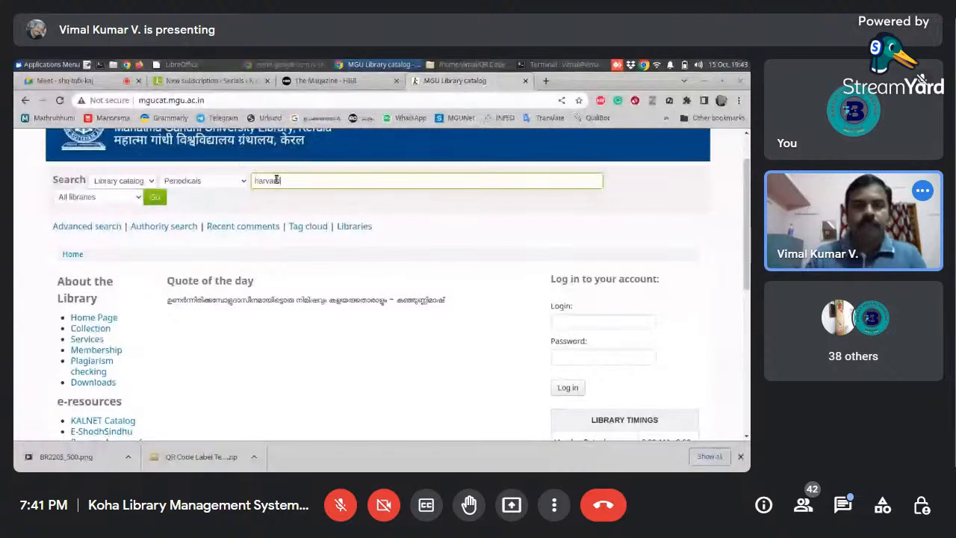
type(" business review")
key("Return")
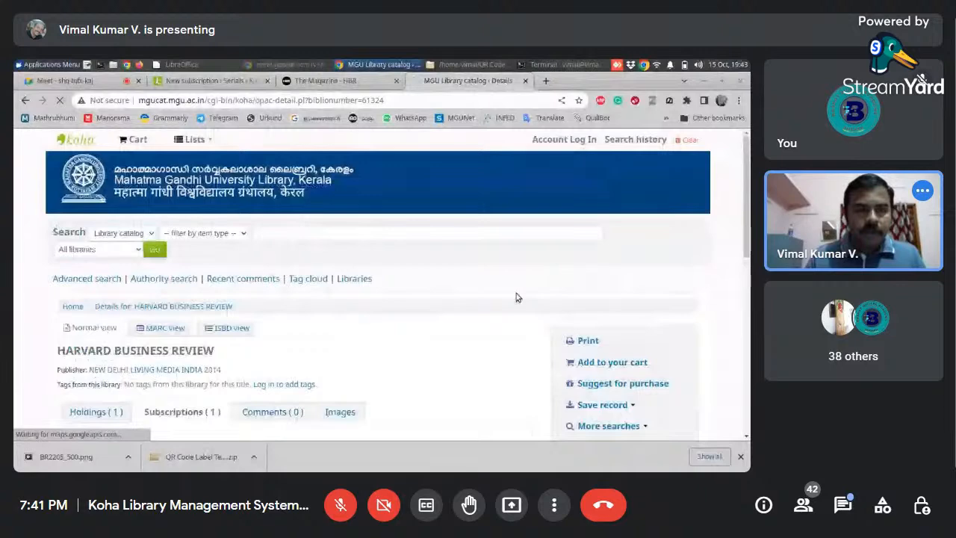
- Examine the latest-issues table in the Harvard Business Review catalog record, comparing it with the issue display settings in the new subscription form
left_click_drag(746, 178, 748, 329)
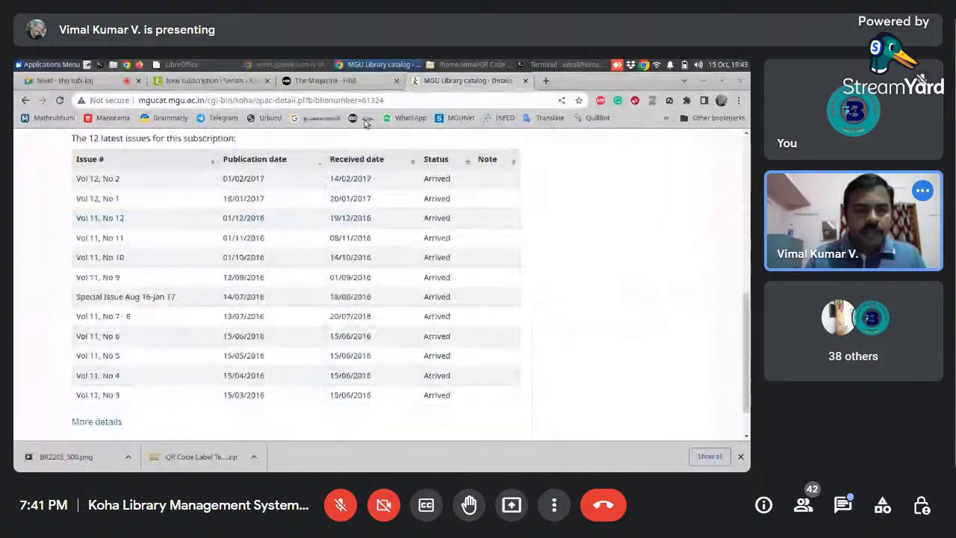
left_click(212, 81)
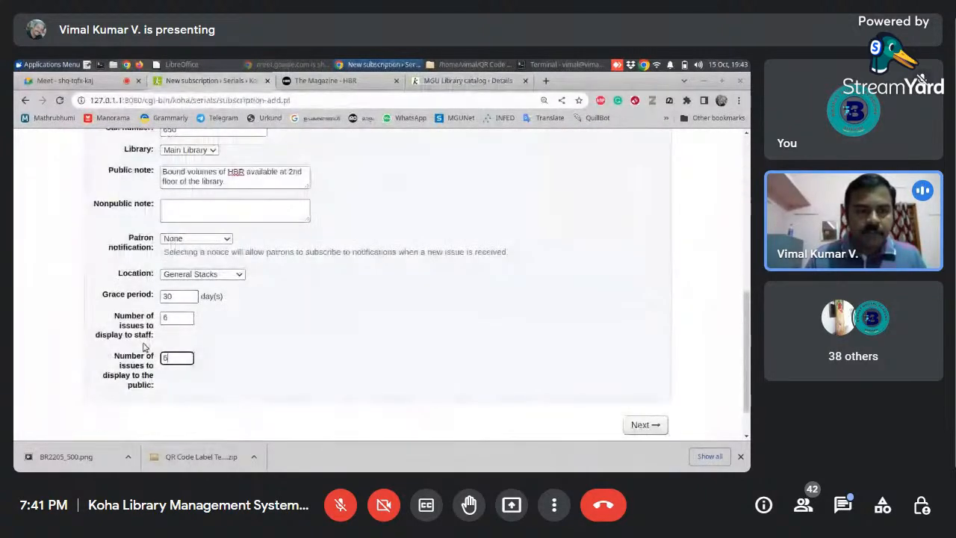
left_click(430, 81)
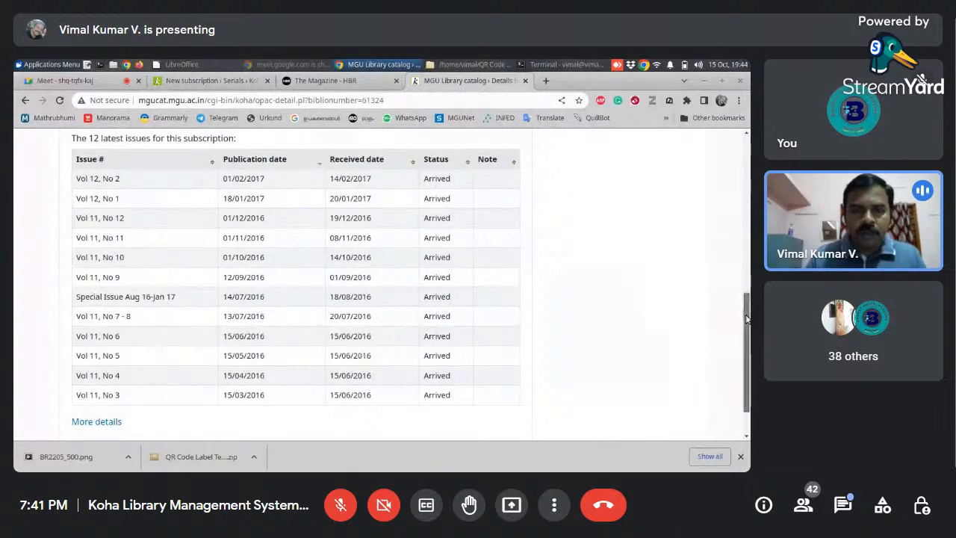
mouse_move(747, 318)
left_mouse_down()
mouse_move(747, 297)
mouse_move(747, 316)
left_mouse_up()
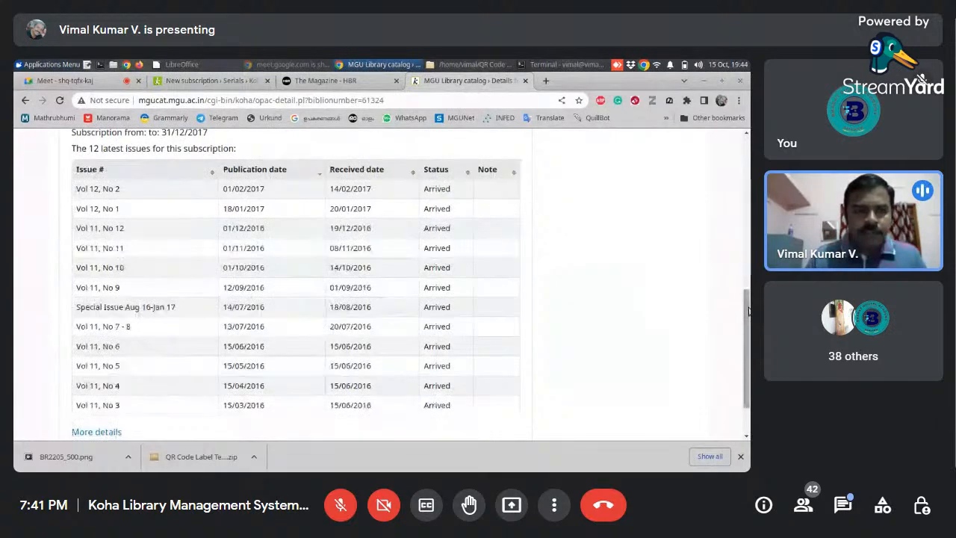
left_click_drag(748, 311, 742, 357)
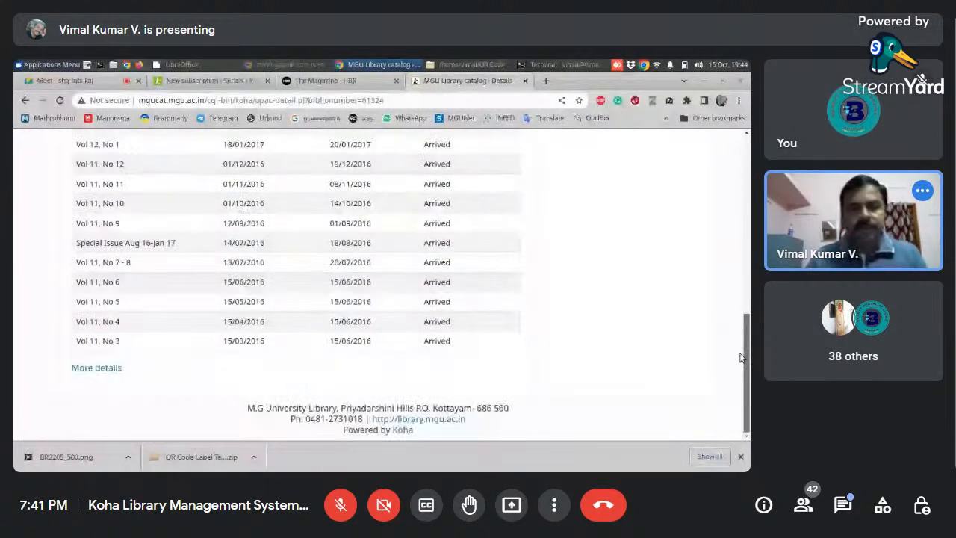
- View the full subscription history for Harvard Business Review and show its 2021 issues
left_click(96, 368)
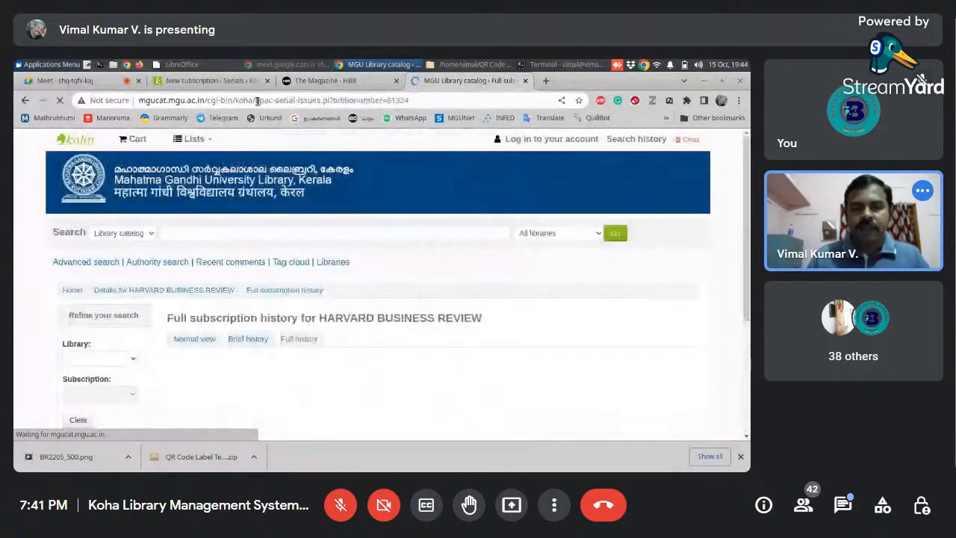
scroll(326, 238, "down", 3)
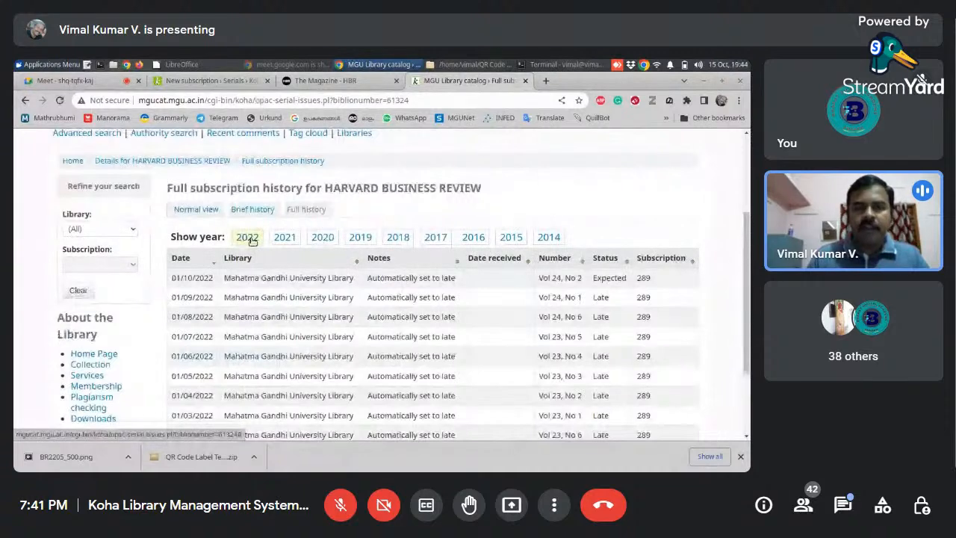
left_click(284, 238)
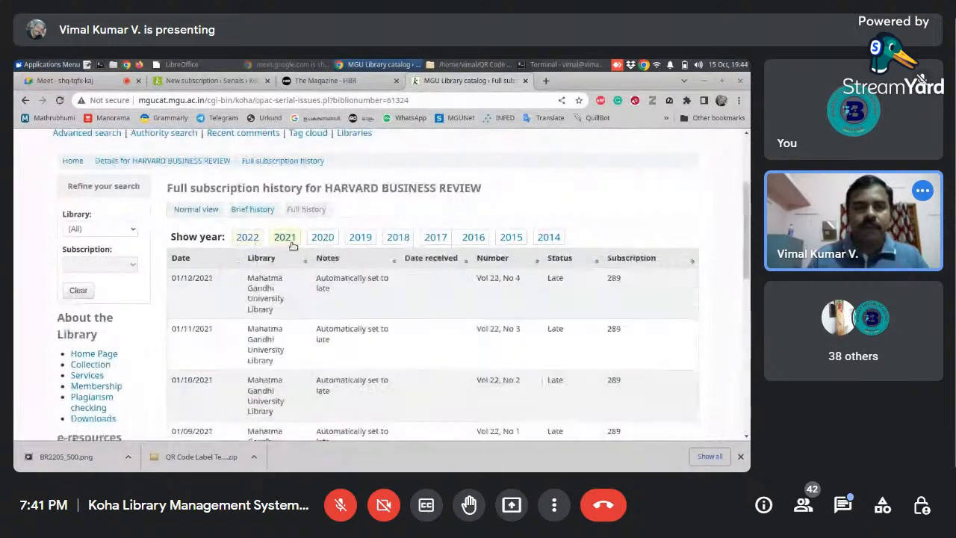
- Return to the new subscription form and review its subscription details from vendor to display settings, keeping Main Library as the library
left_click(198, 80)
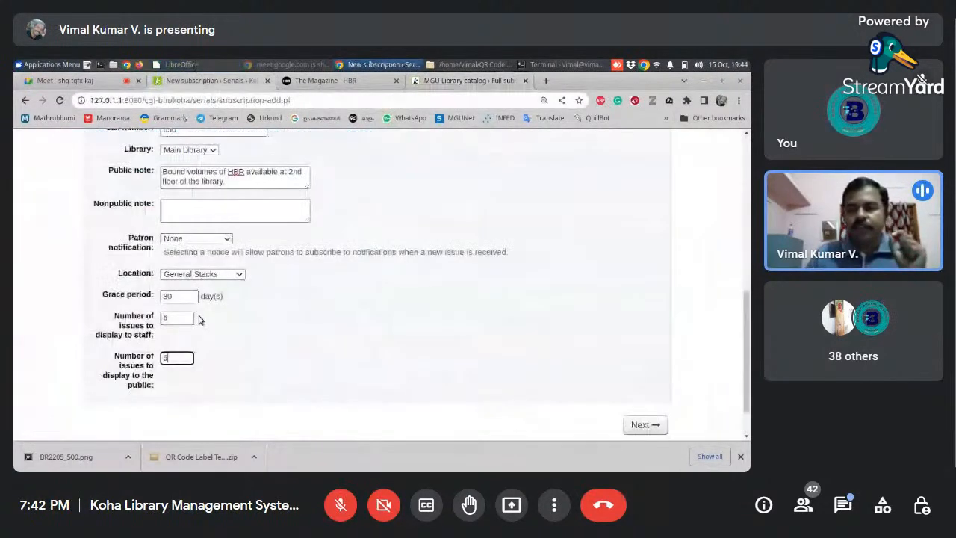
left_click_drag(750, 338, 750, 346)
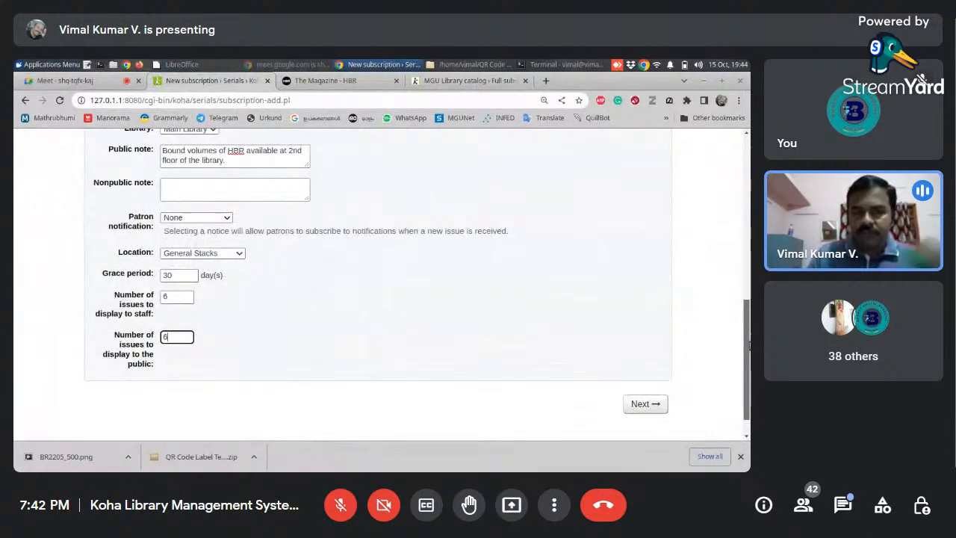
scroll(750, 302, "up", 1)
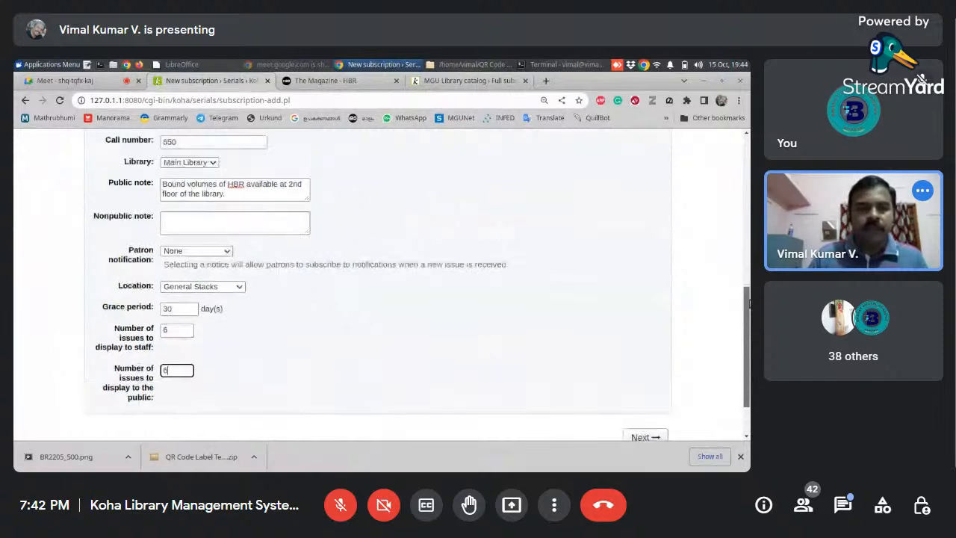
left_click_drag(749, 303, 750, 171)
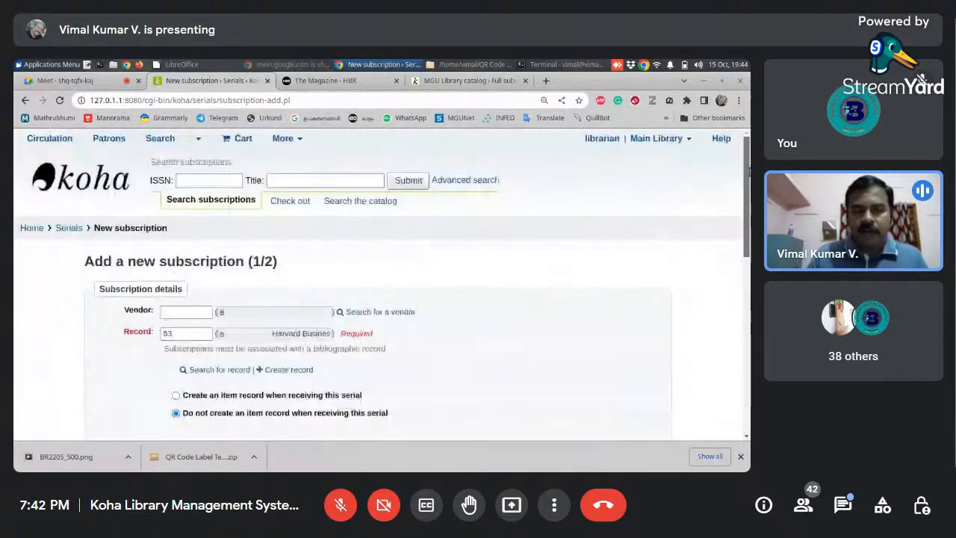
scroll(750, 171, "down", 1)
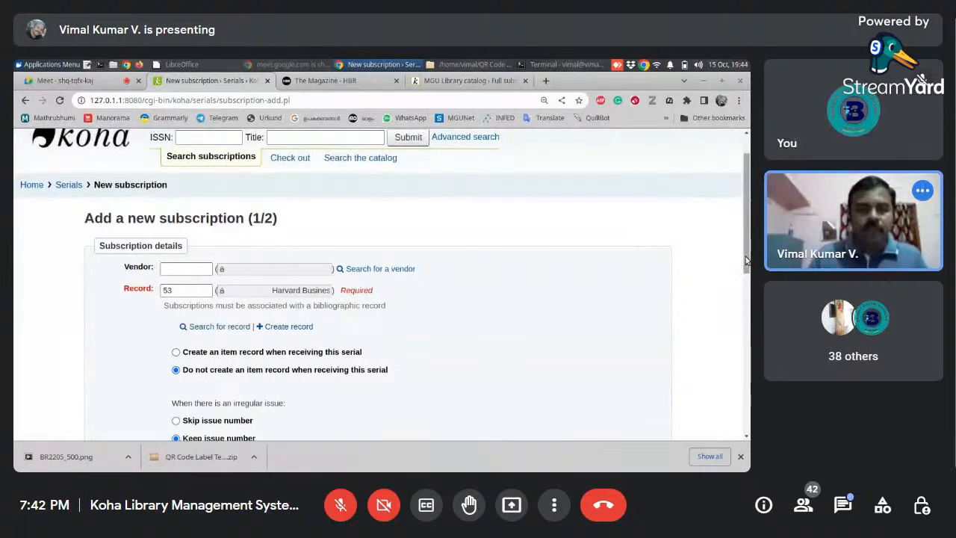
scroll(739, 319, "down", 2)
scroll(213, 267, "down", 1)
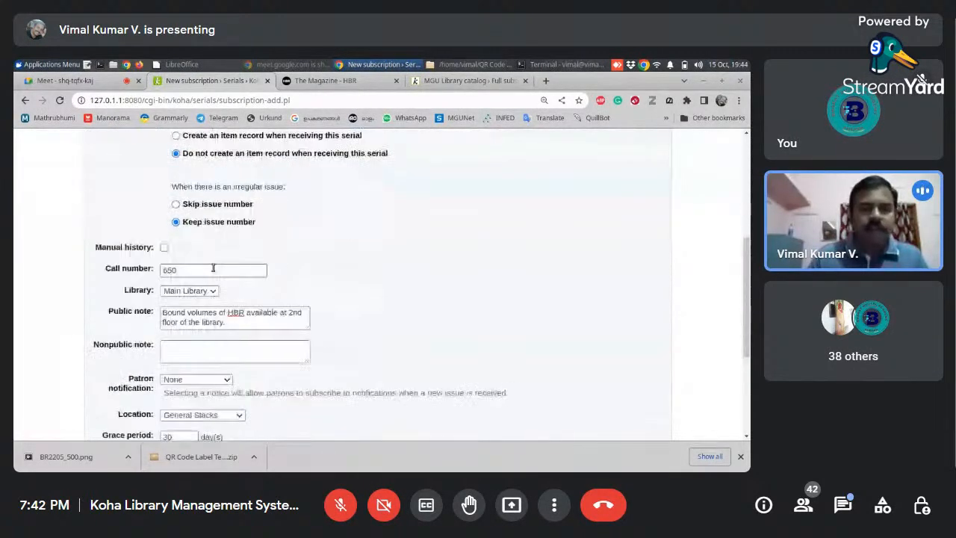
left_click(189, 291)
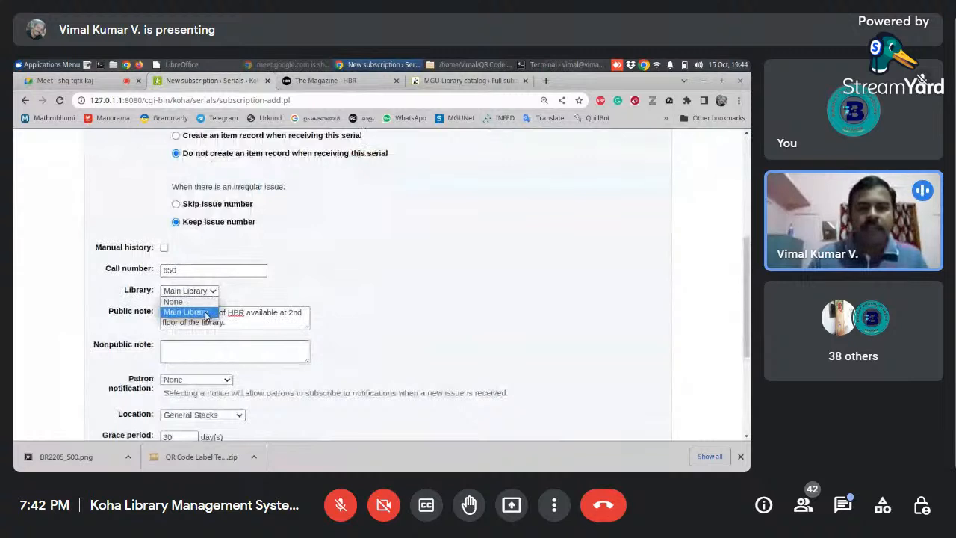
left_click(183, 311)
left_click_drag(744, 280, 731, 349)
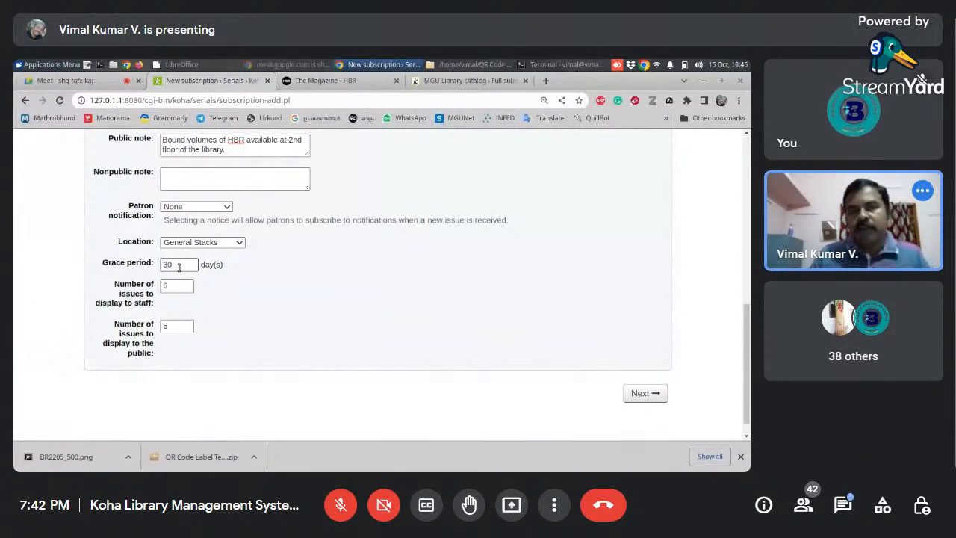
- Continue to the serials planning page of the new subscription without linking a vendor, and look over its fields
left_click(648, 401)
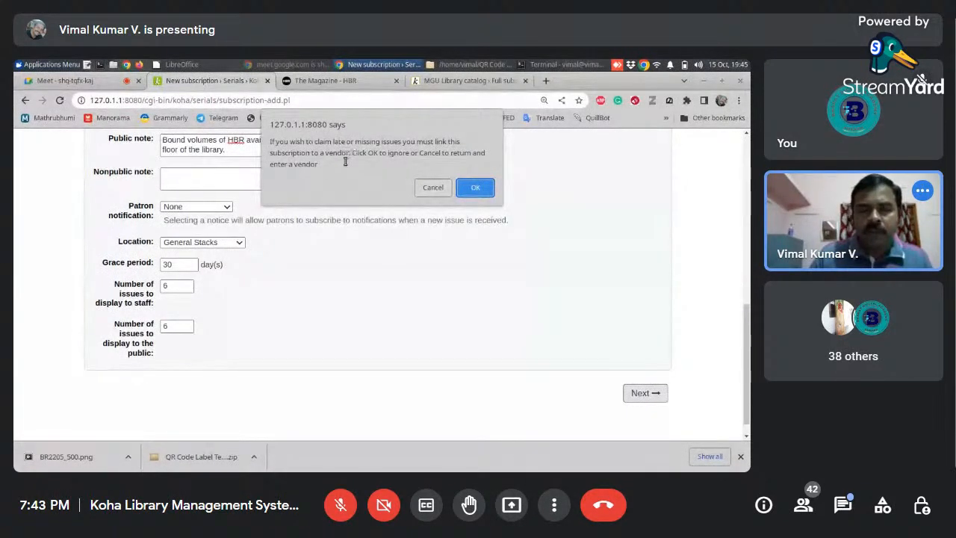
key("Return")
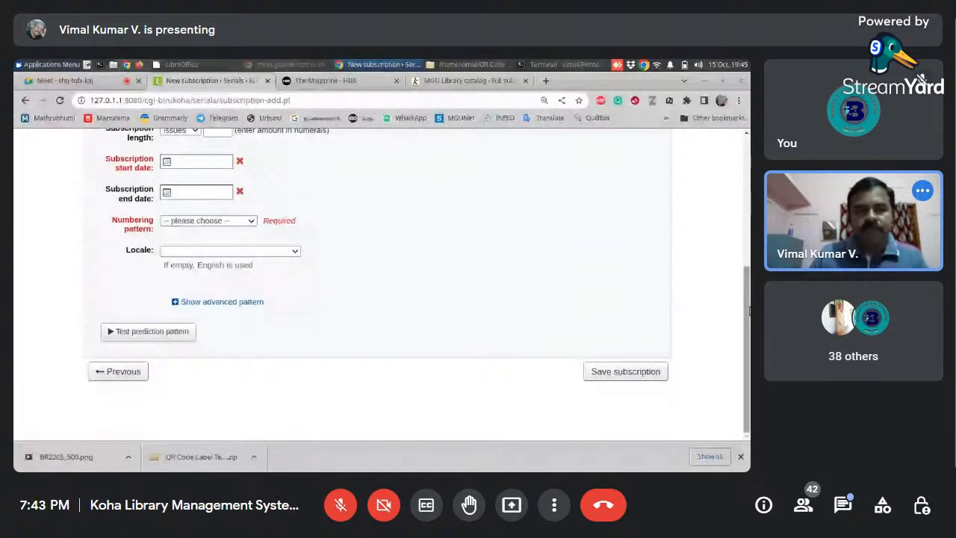
left_click_drag(750, 311, 726, 226)
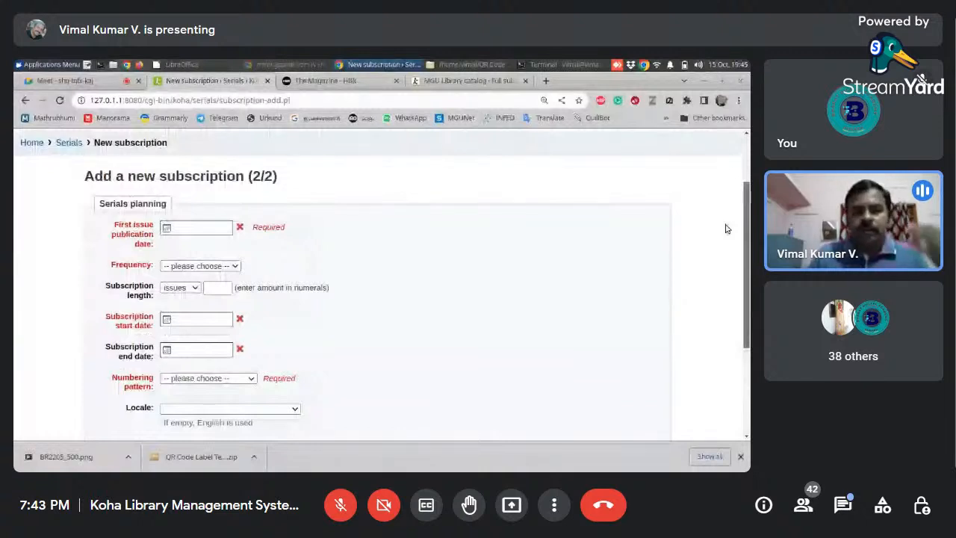
scroll(721, 239, "down", 1)
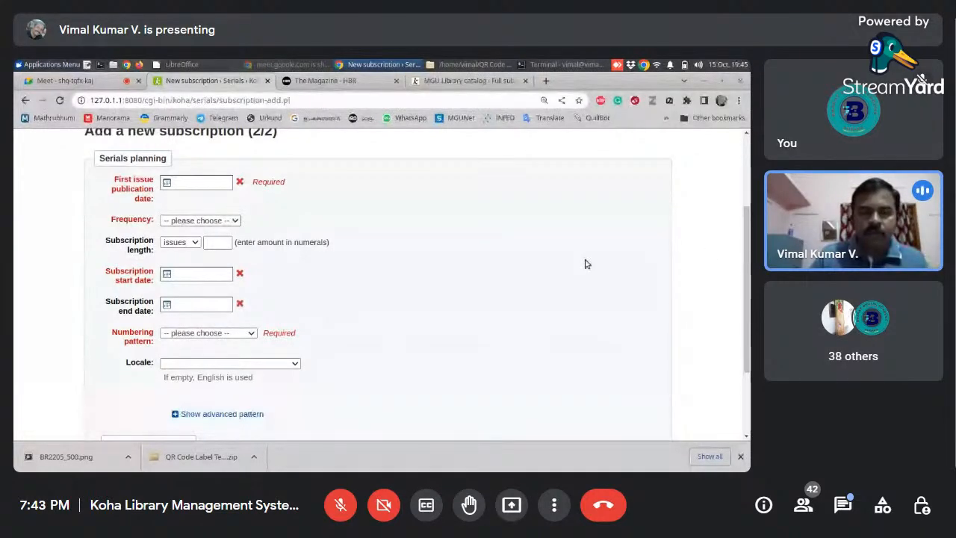
- Set the first issue publication date to 05/01/2022
left_click_drag(748, 234, 749, 218)
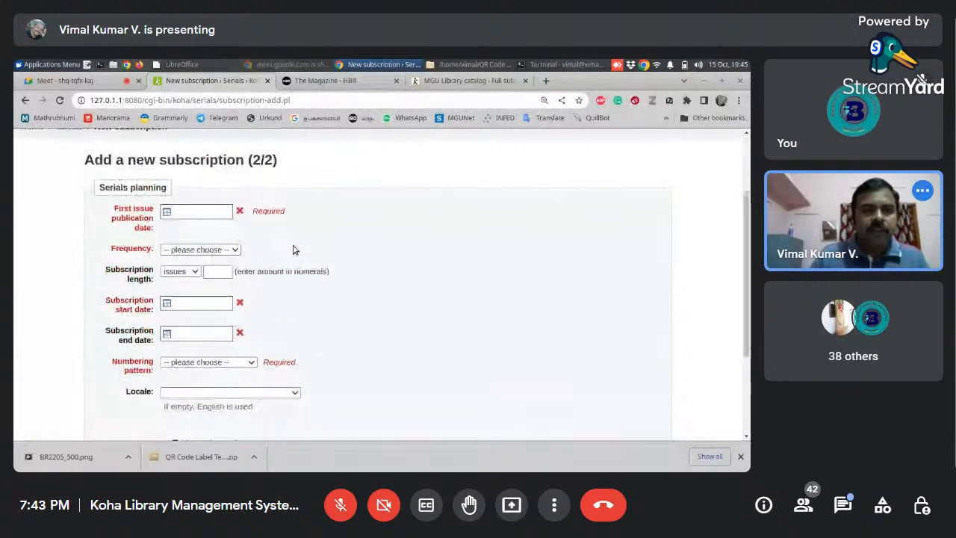
left_click(168, 213)
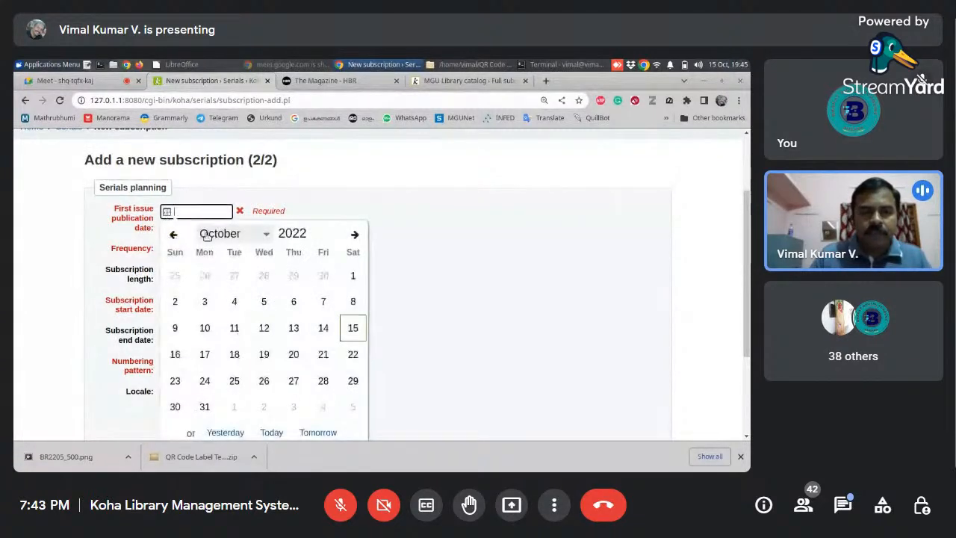
left_click(268, 236)
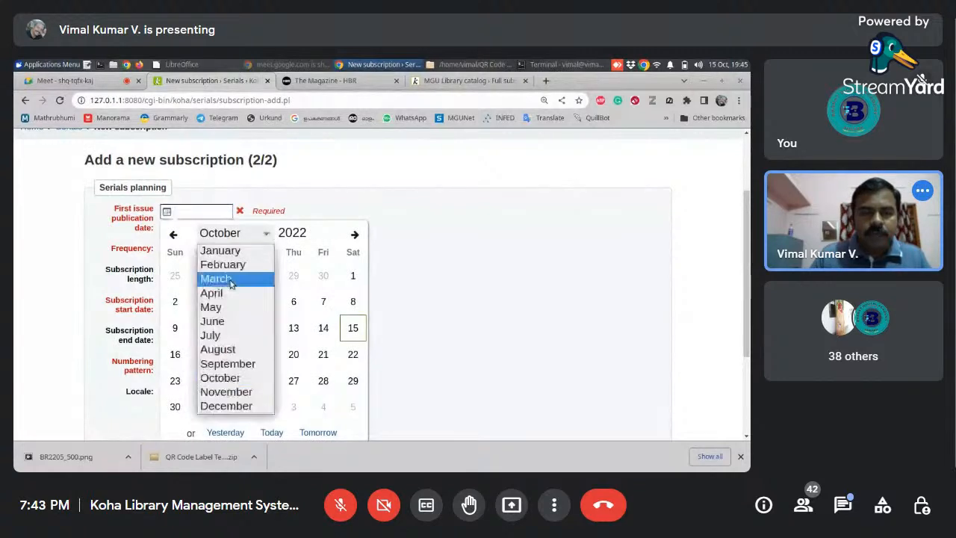
left_click(254, 249)
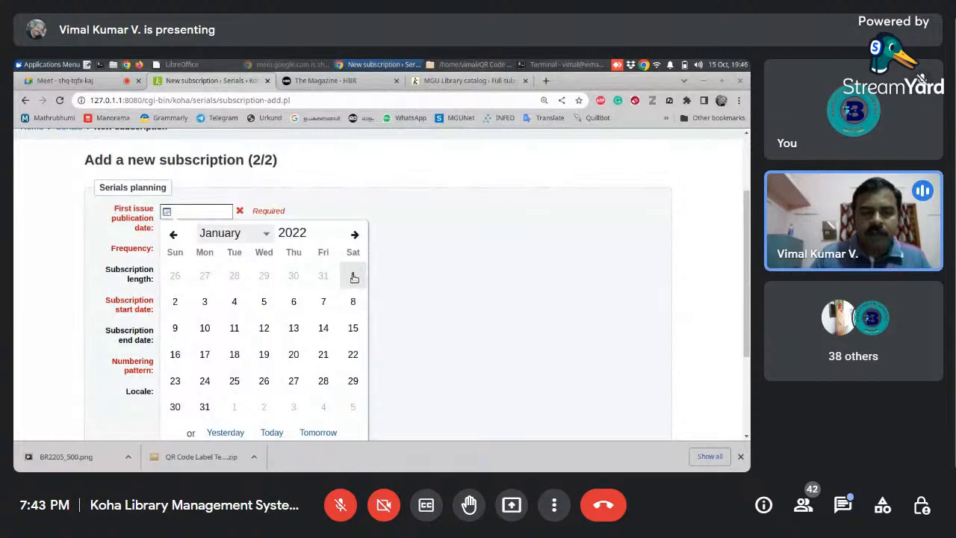
left_click(264, 303)
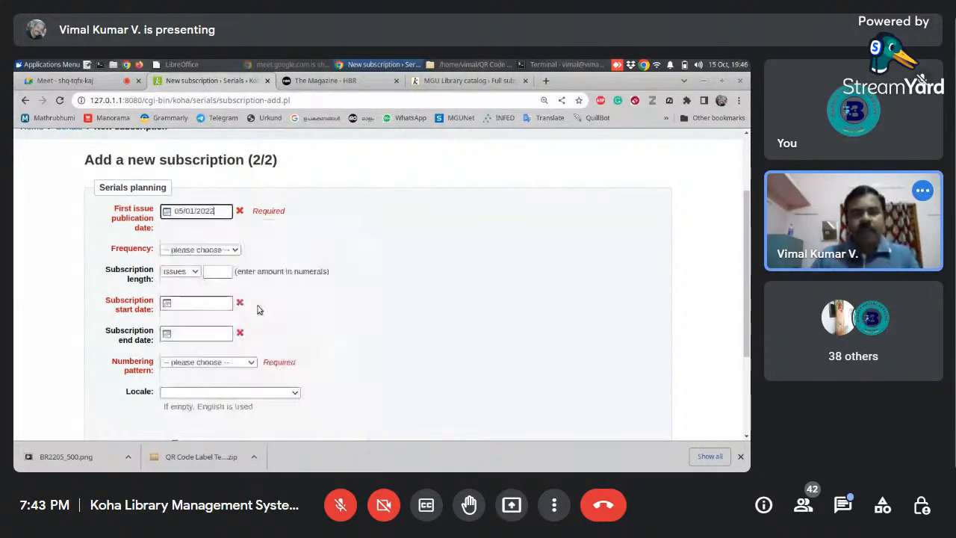
- Set the subscription's frequency to 1/2 months and its length to 6 issues
left_click(222, 251)
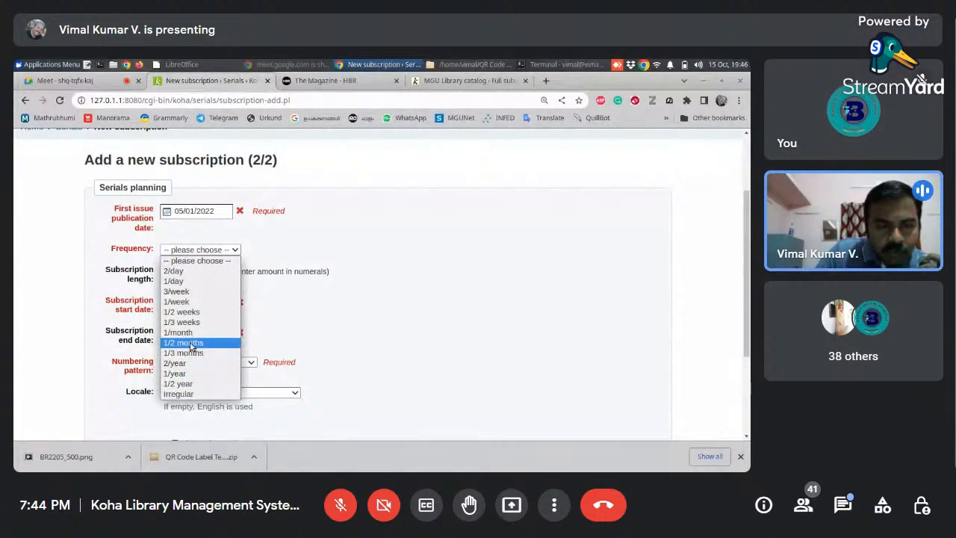
left_click(190, 344)
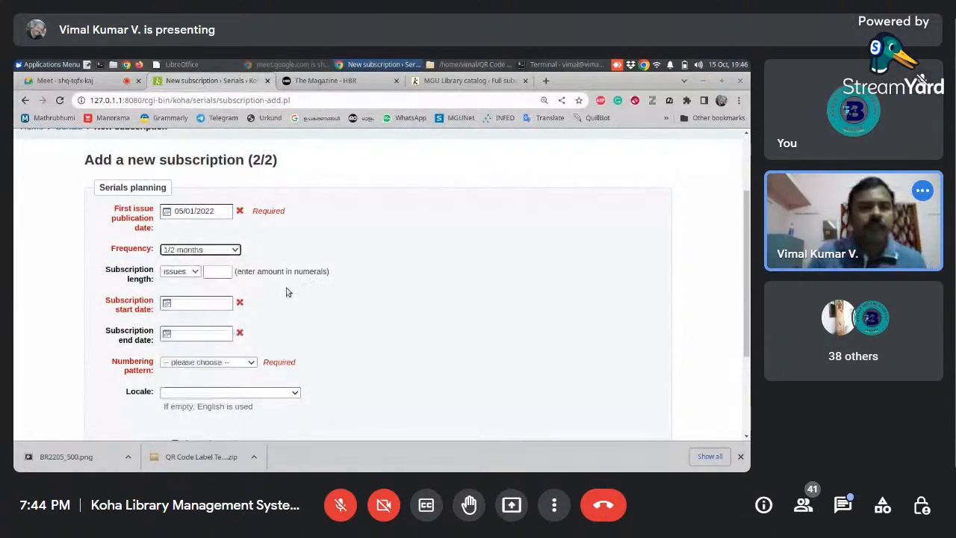
left_click(233, 251)
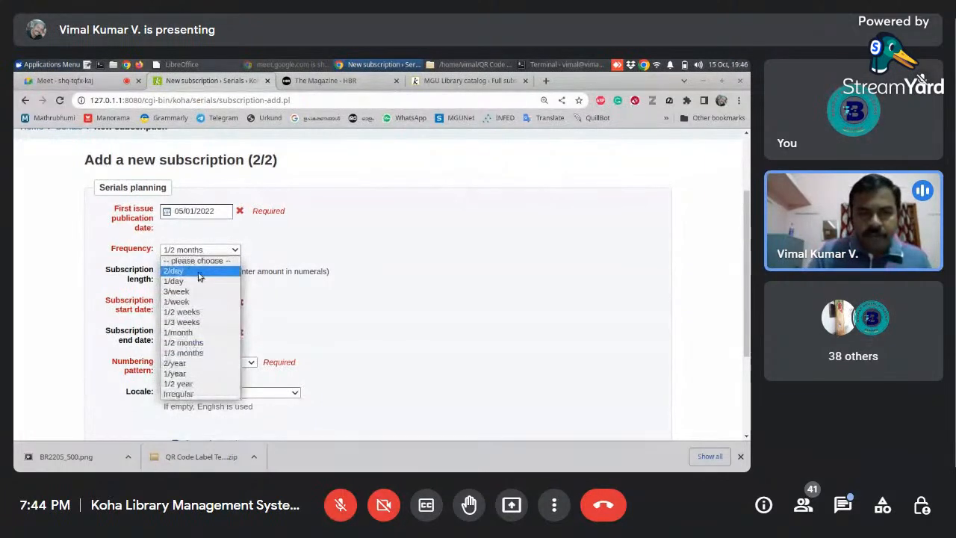
left_click(200, 344)
left_click(215, 274)
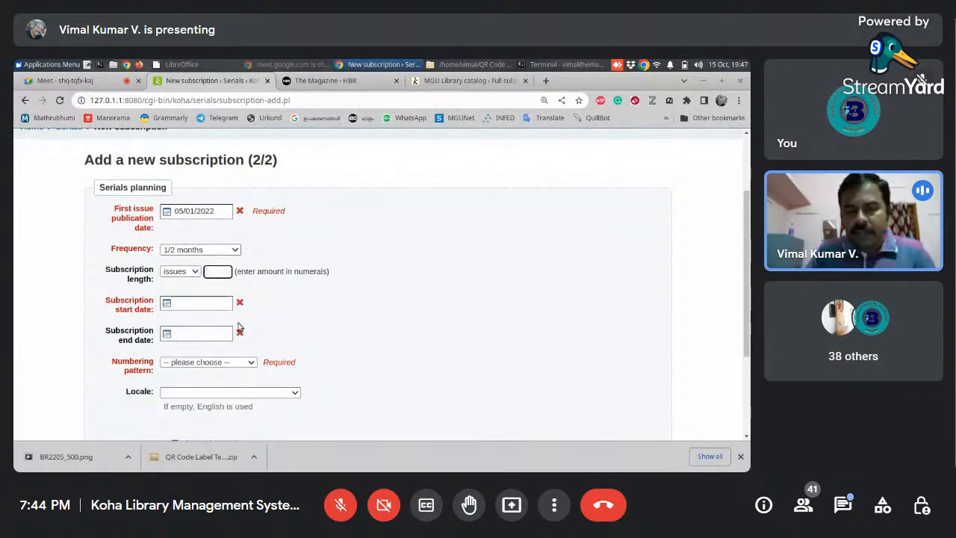
type("6")
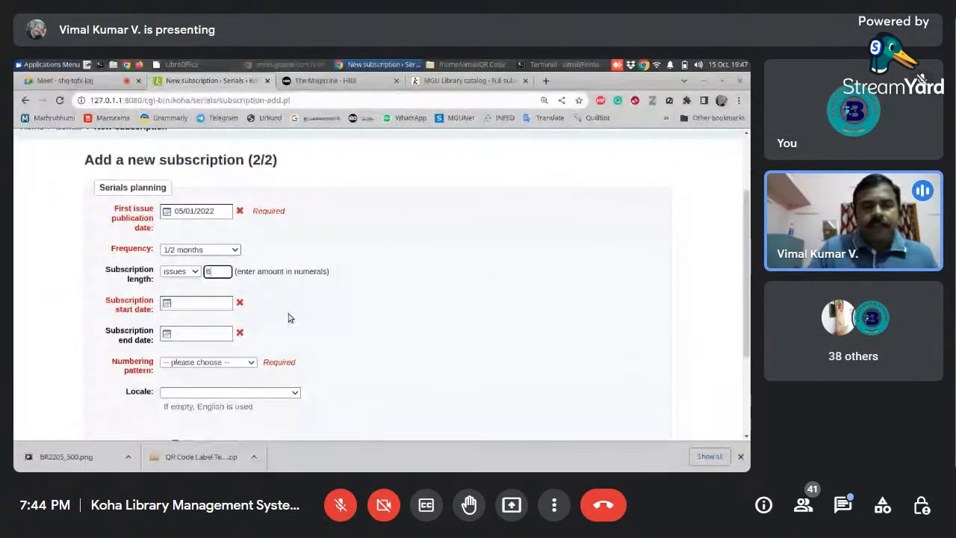
- Set the subscription start date to 01/01/2022
left_click(169, 302)
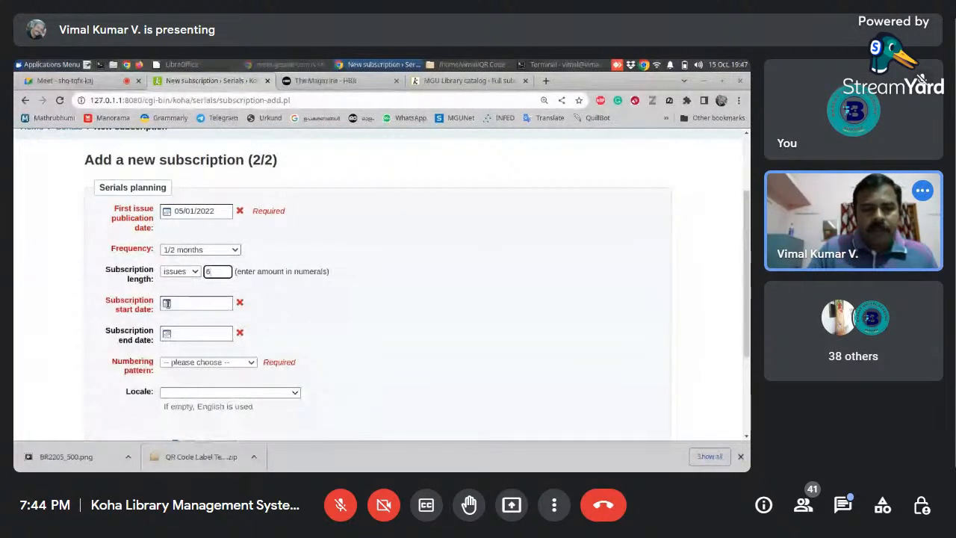
left_click(167, 302)
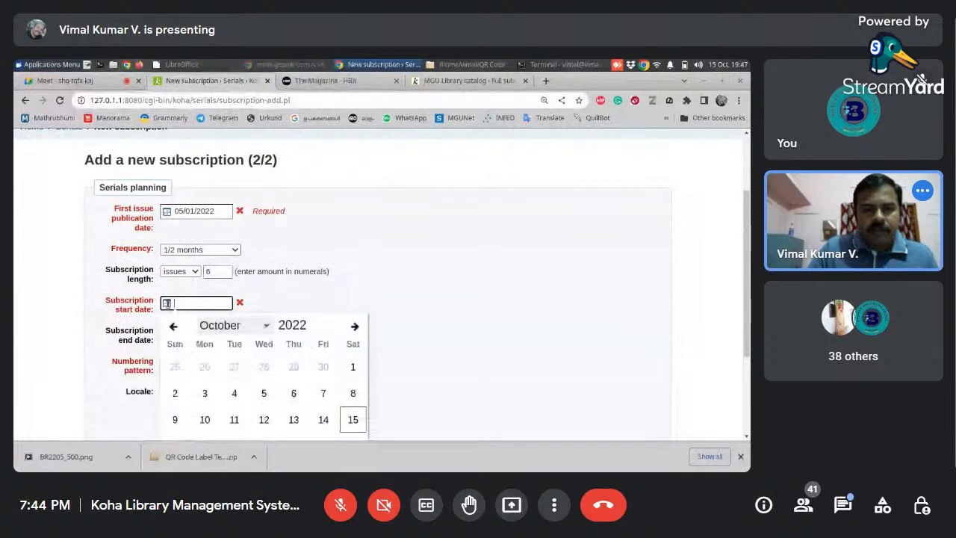
left_click(264, 327)
left_click(220, 152)
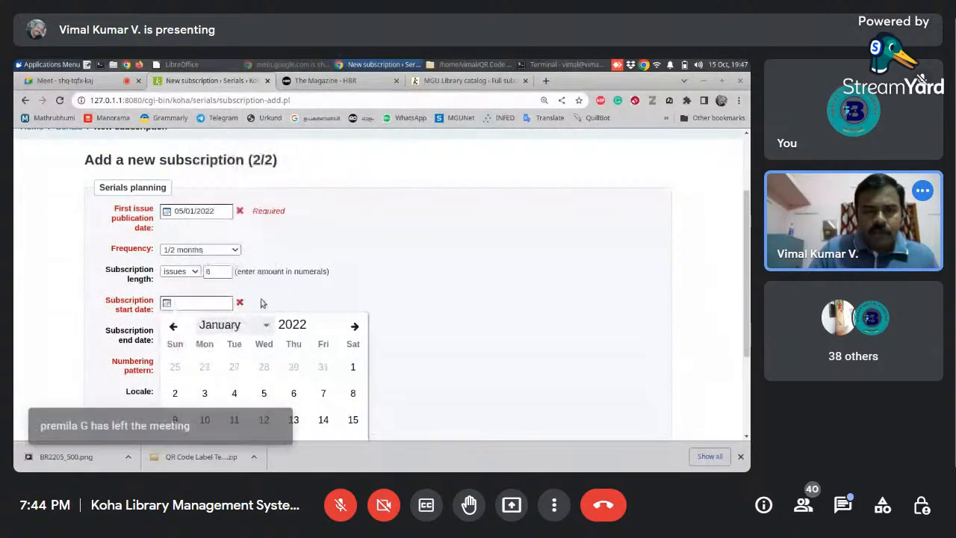
left_click(353, 367)
left_click(391, 301)
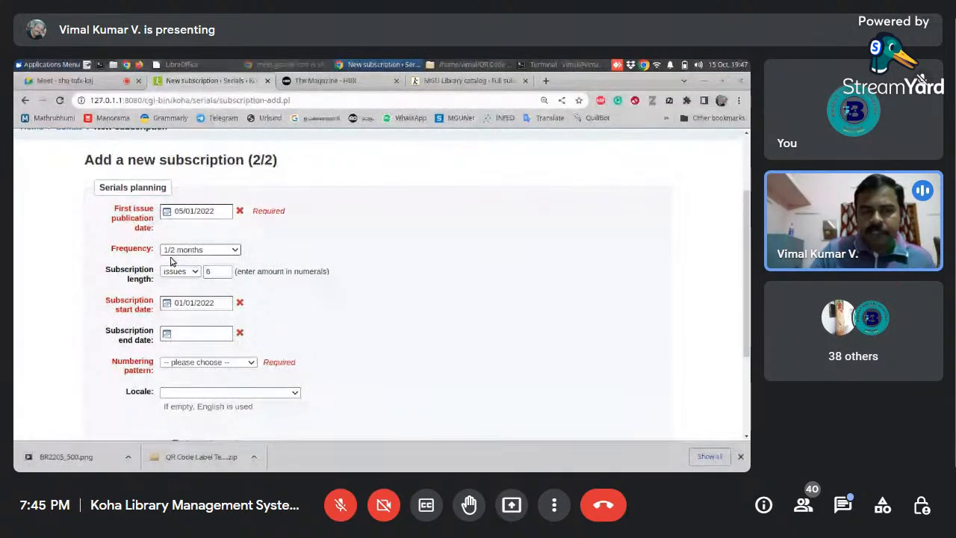
- Set the subscription end date to 31/12/2022
left_click(177, 332)
scroll(583, 310, "down", 3)
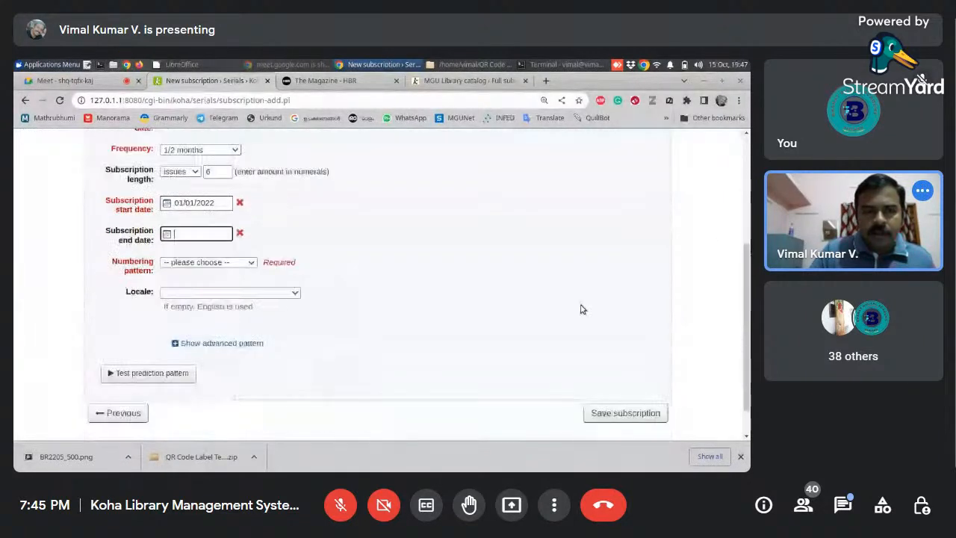
left_click(211, 235)
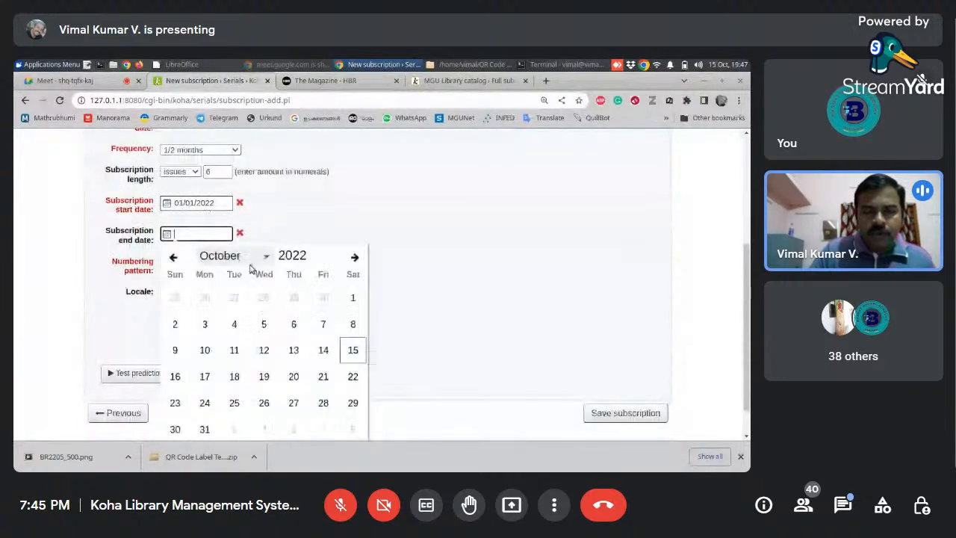
left_click(251, 258)
left_click(237, 429)
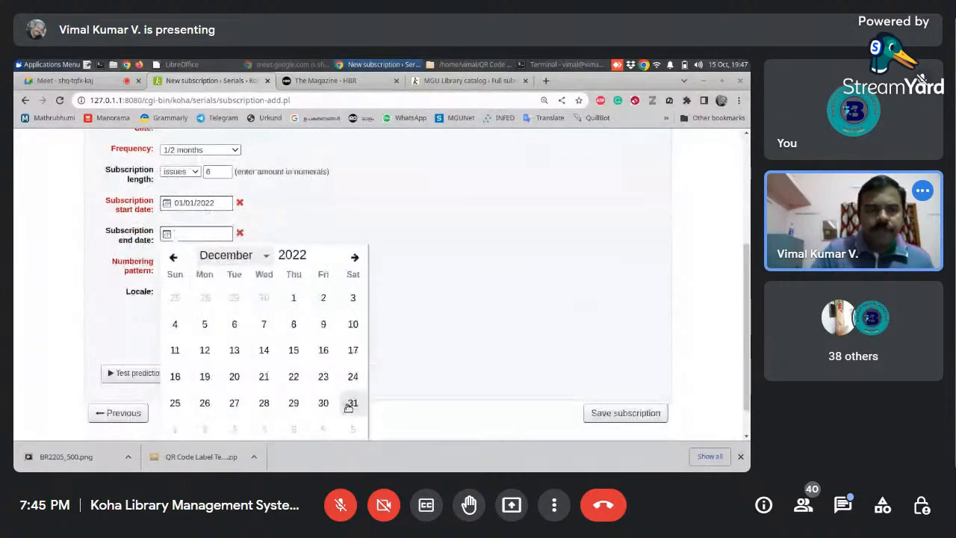
left_click(353, 403)
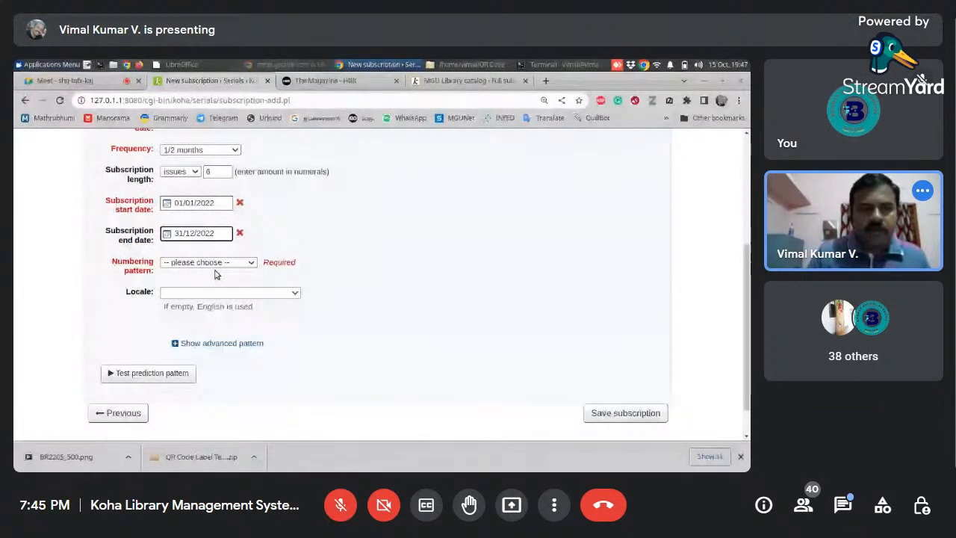
- Choose Volume, Number as the numbering pattern and English (English) as the locale
left_click_drag(745, 319, 745, 273)
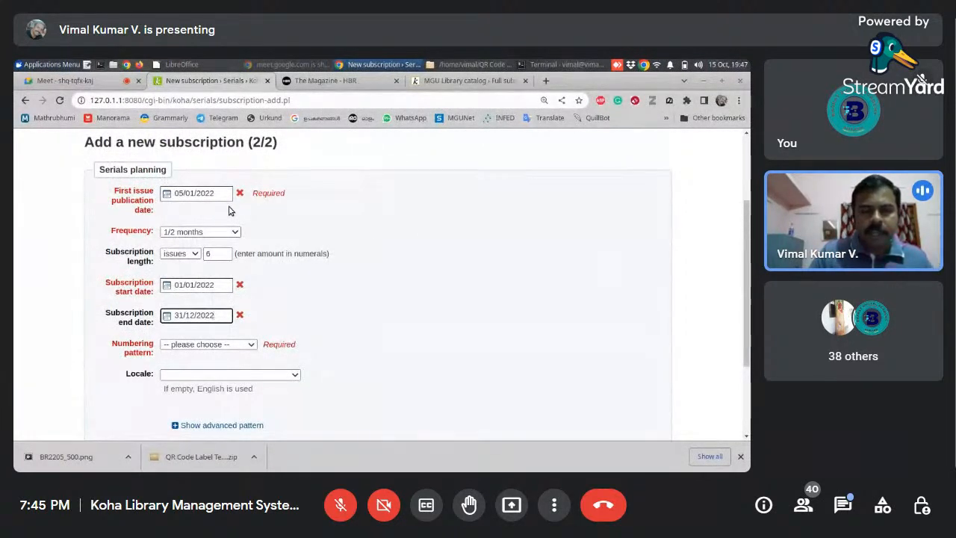
left_click(231, 346)
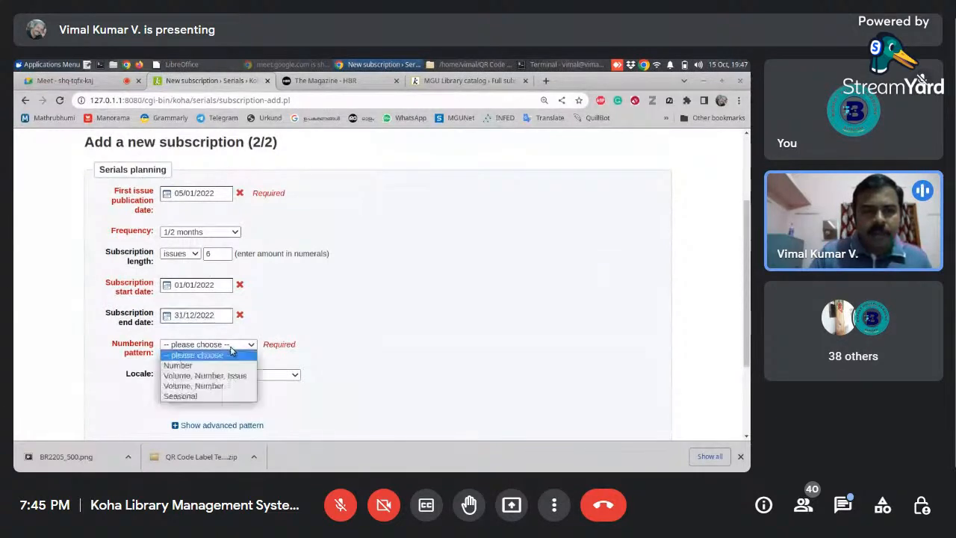
left_click(223, 388)
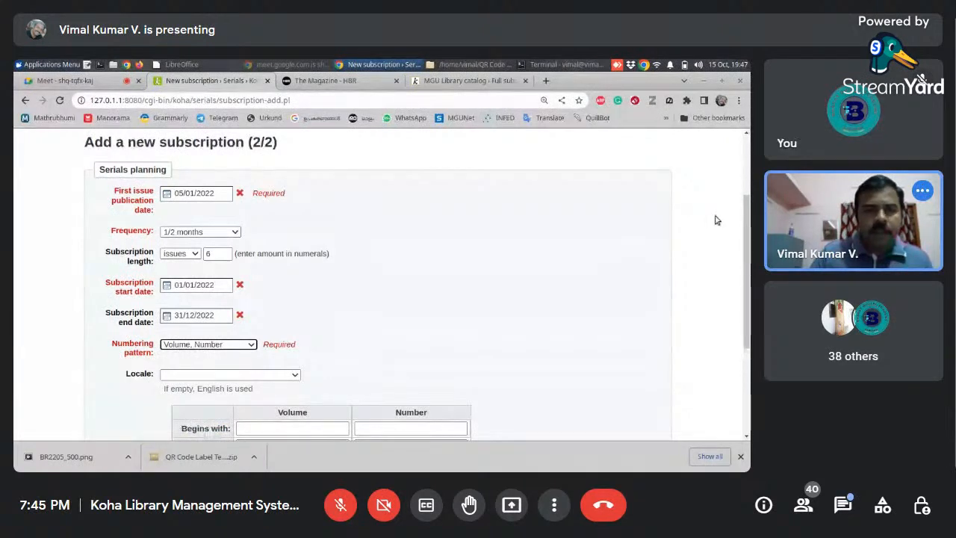
left_click_drag(740, 216, 744, 268)
left_click(296, 282)
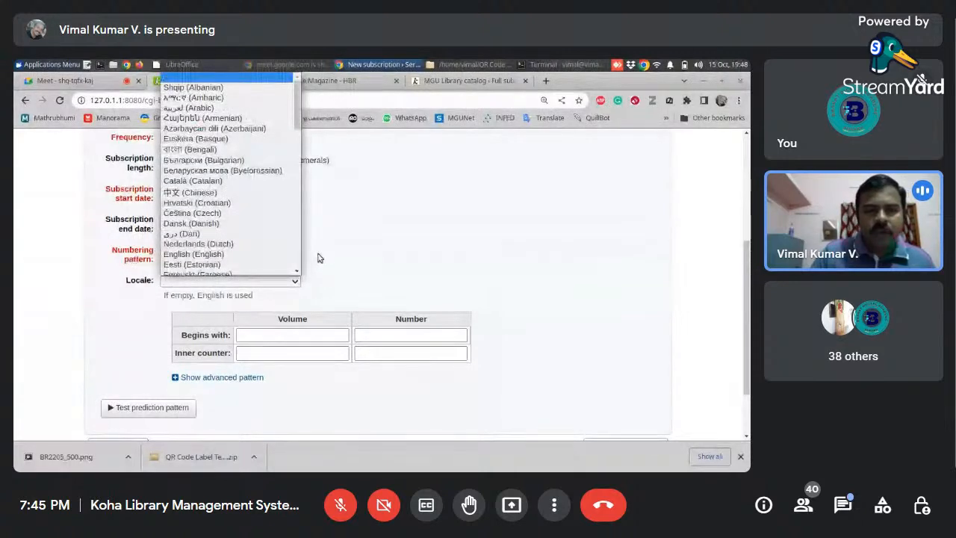
left_click(209, 254)
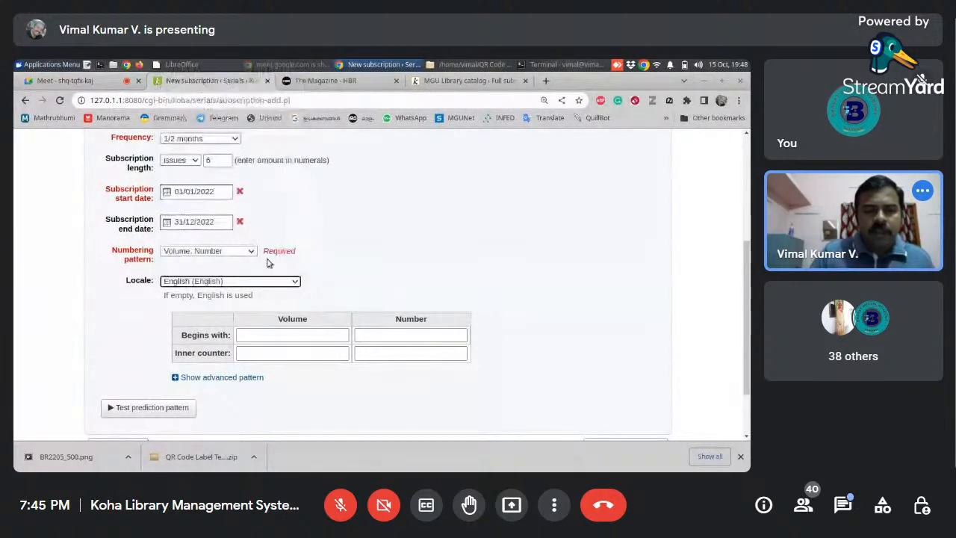
- Look up the January–February 2022 issue on the Harvard Business Review magazine site and examine its page for volume and number details
left_click(297, 338)
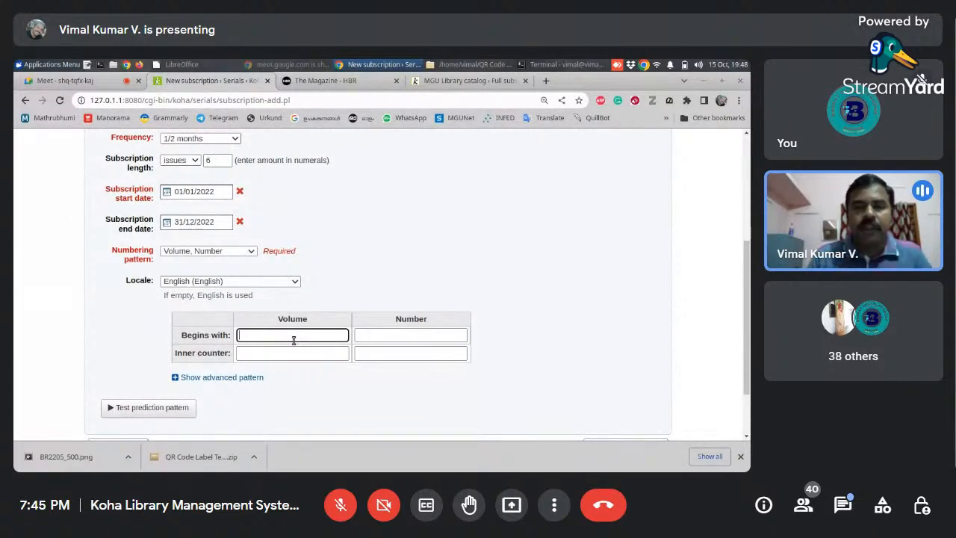
left_click(325, 85)
left_click_drag(747, 188, 745, 314)
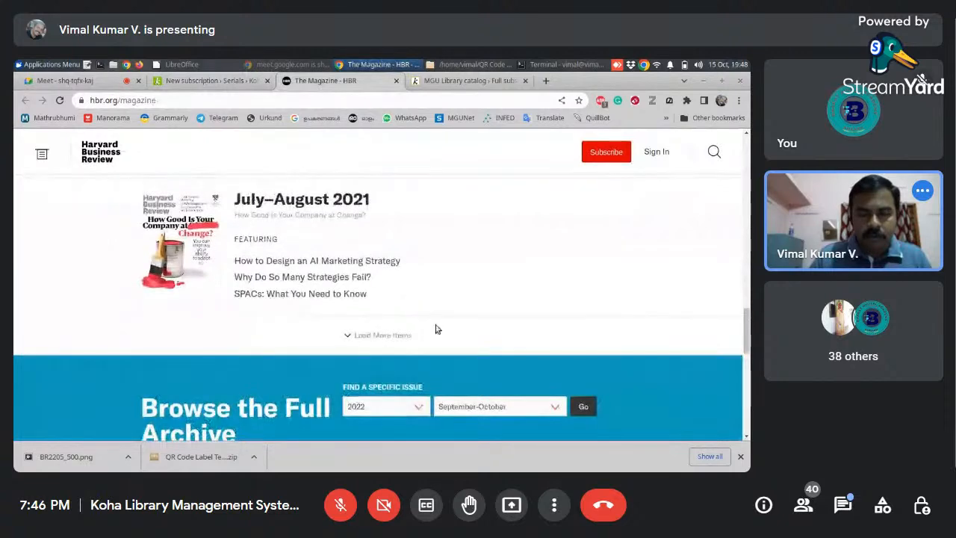
left_click(404, 335)
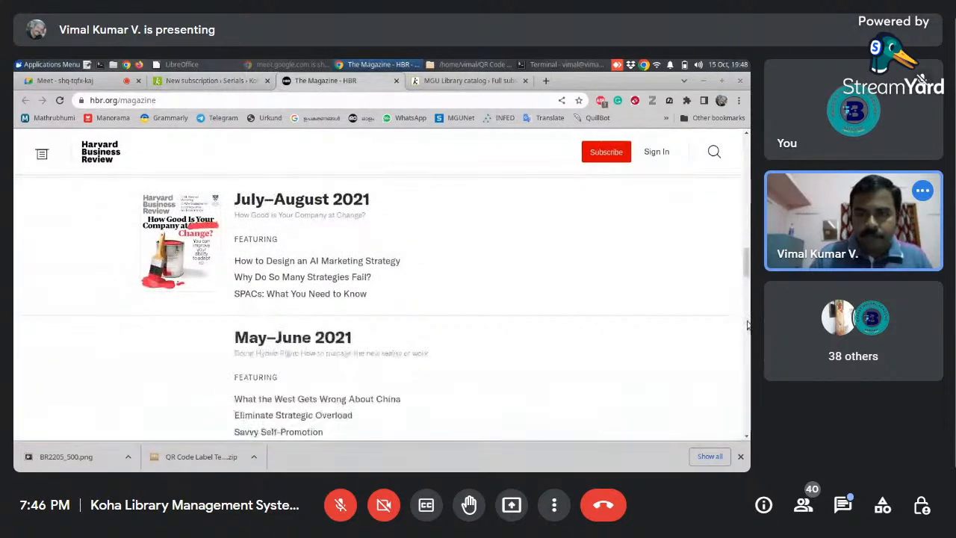
scroll(748, 306, "down", 4)
left_click_drag(747, 298, 745, 236)
left_click(364, 230)
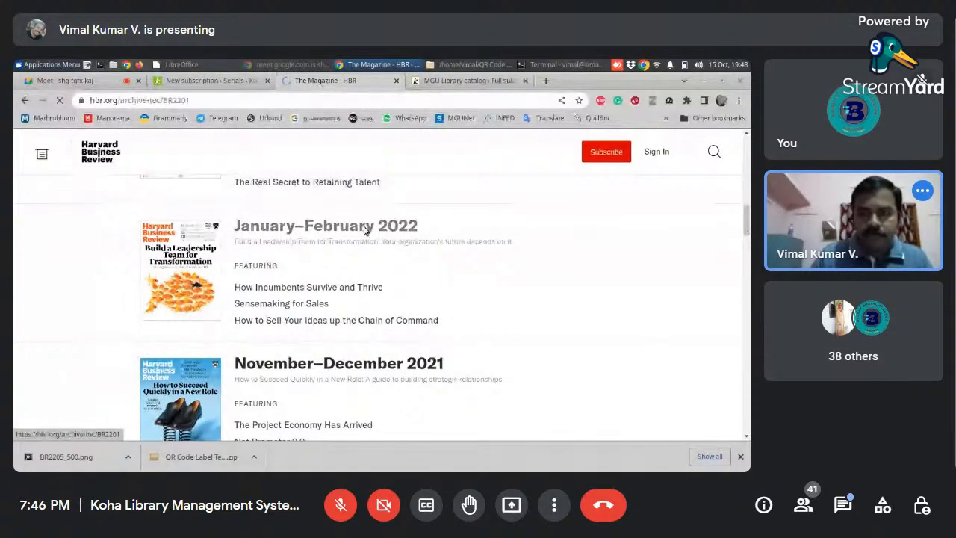
scroll(750, 170, "down", 3)
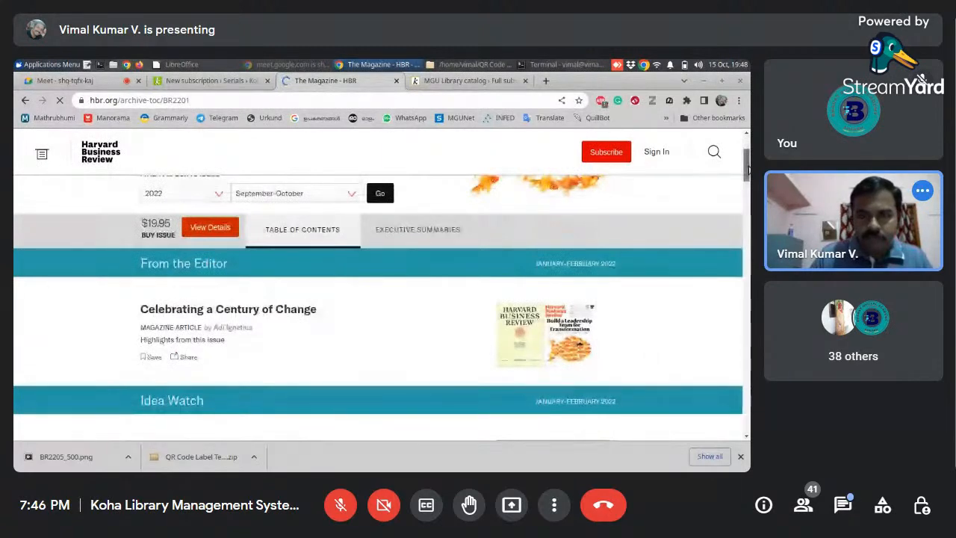
left_click_drag(749, 170, 750, 185)
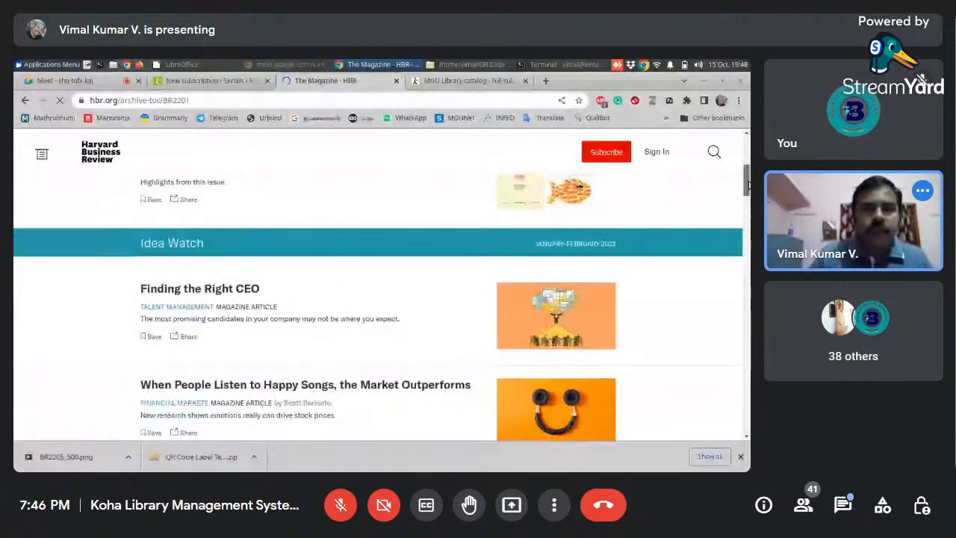
left_click_drag(749, 185, 750, 164)
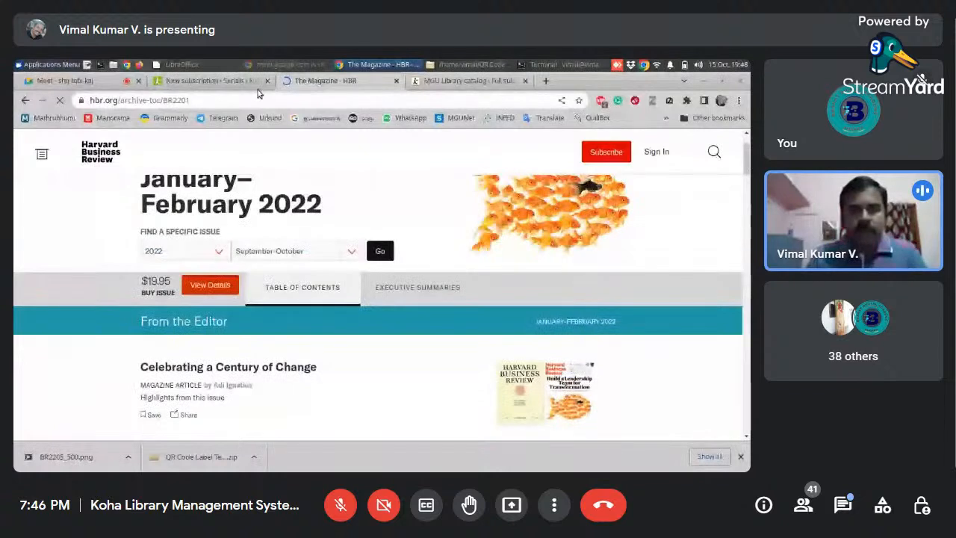
- Return to the new subscription form and set the numbering to begin with volume 45 and number 1
left_click(247, 81)
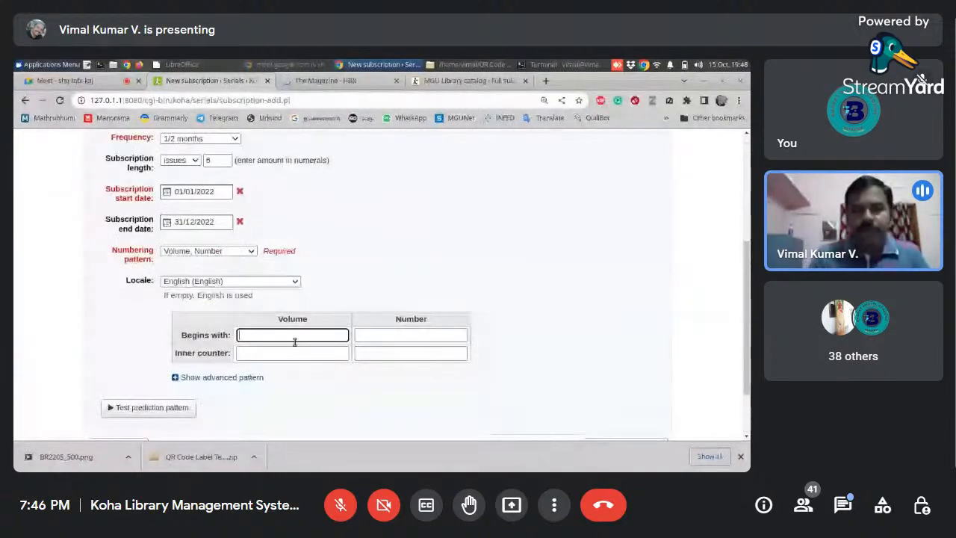
type("45")
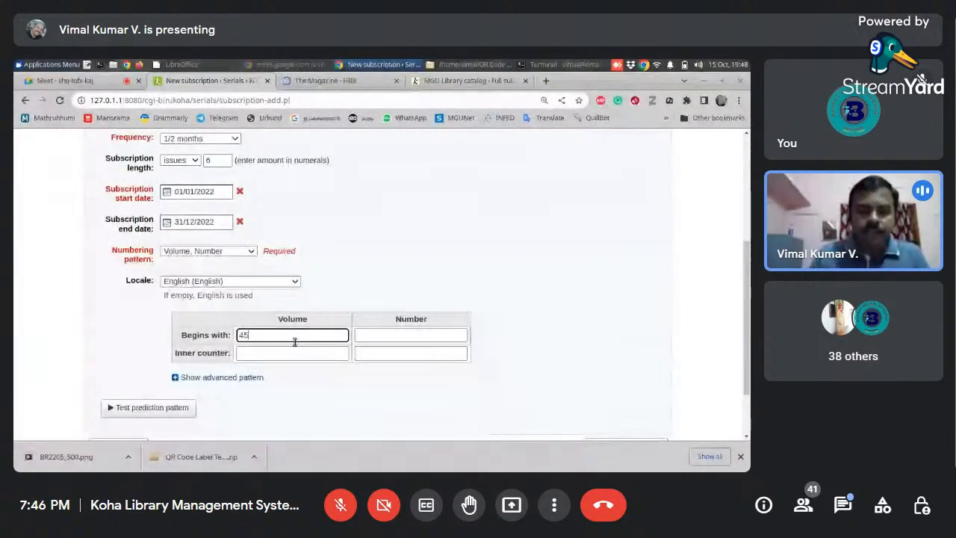
left_click(422, 334)
type("1")
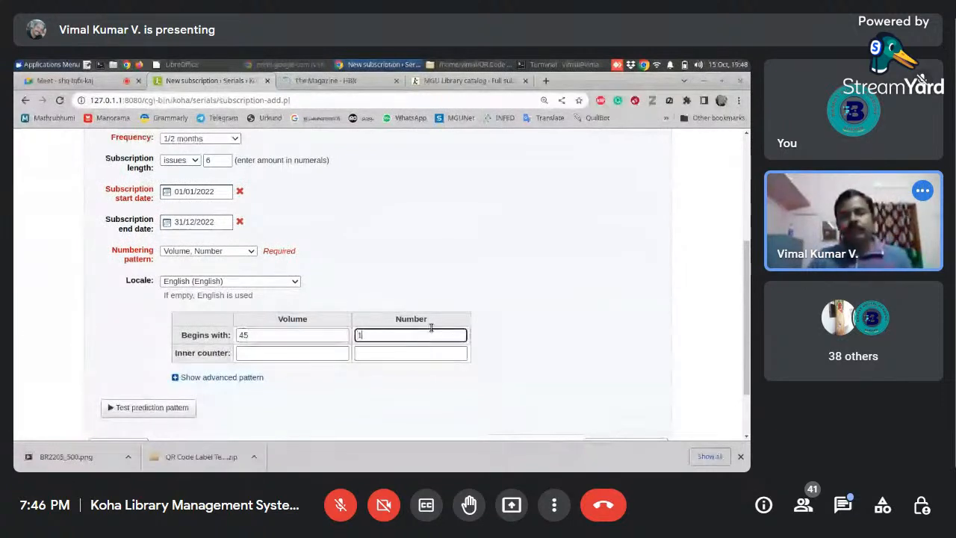
left_click(544, 319)
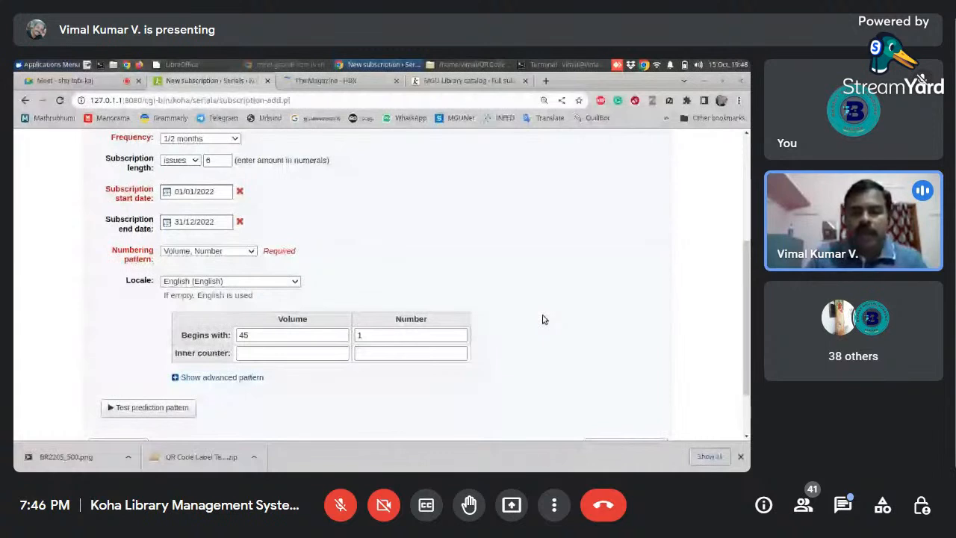
- Set the inner counter for the volume to 6 and check it against the beginning volume and number values
left_click(322, 351)
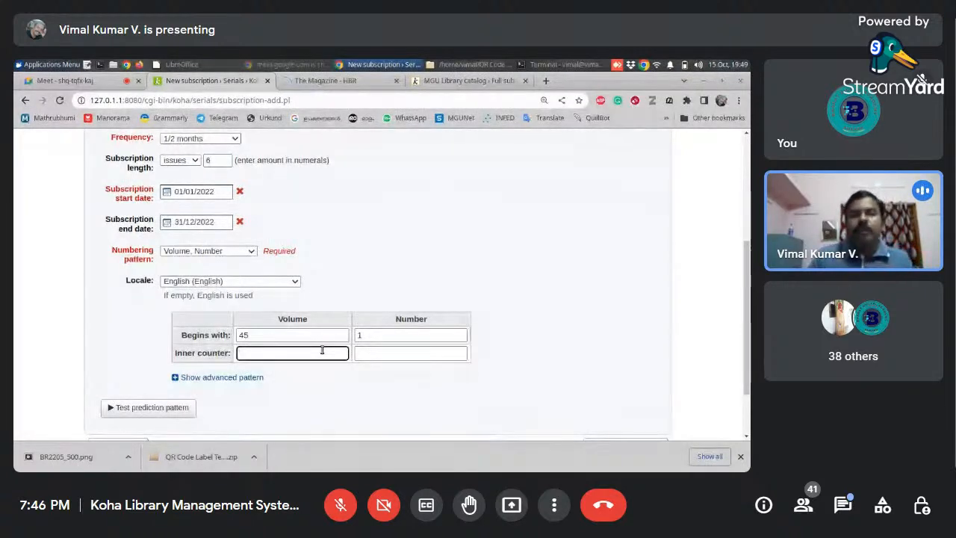
type("6")
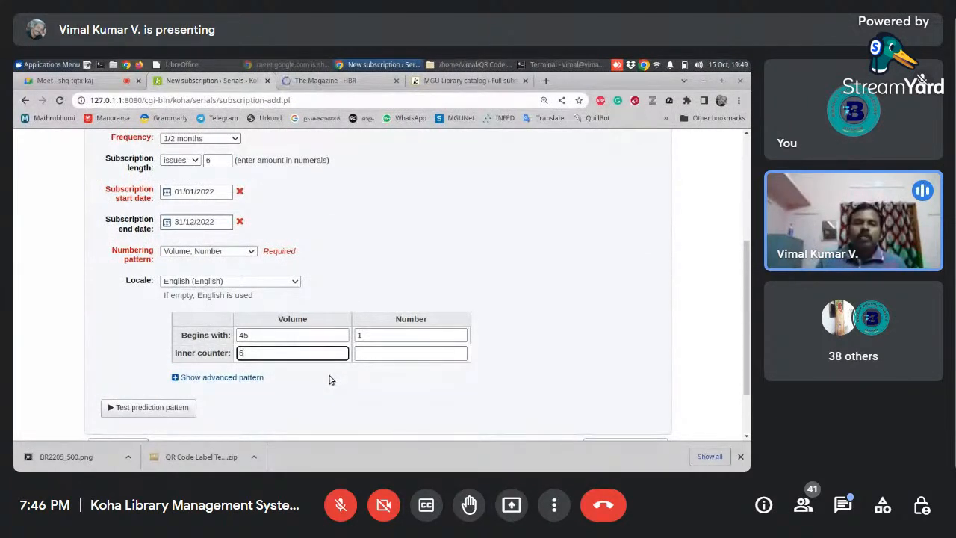
left_click(281, 337)
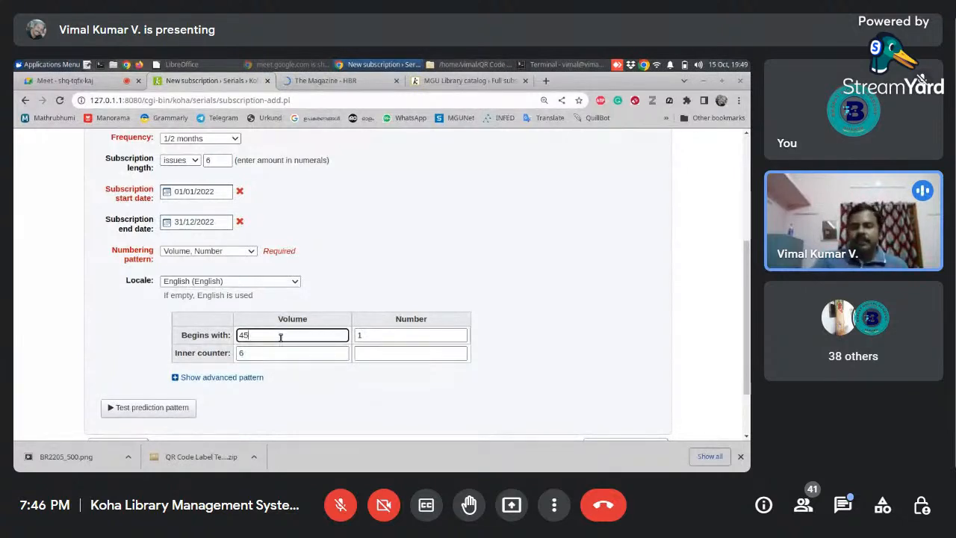
left_click(281, 351)
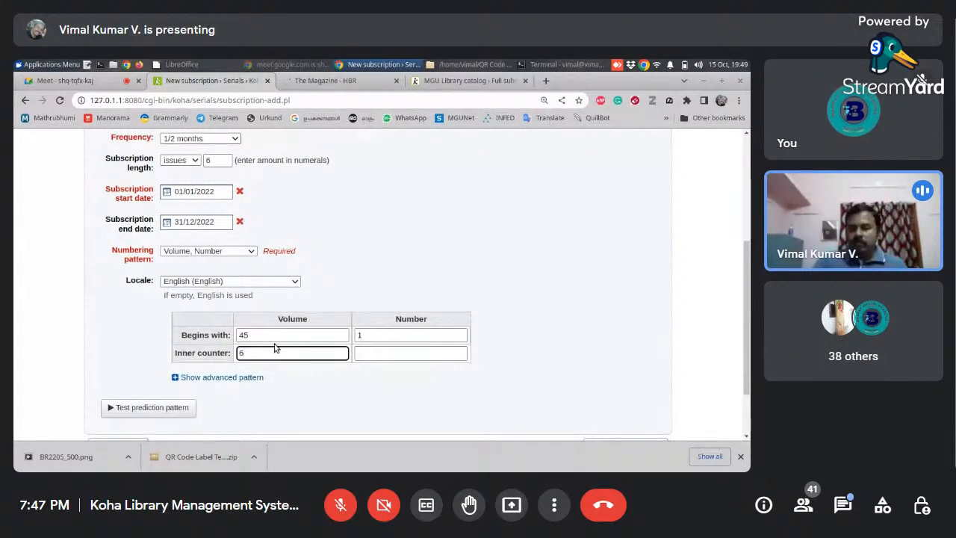
left_click(275, 335)
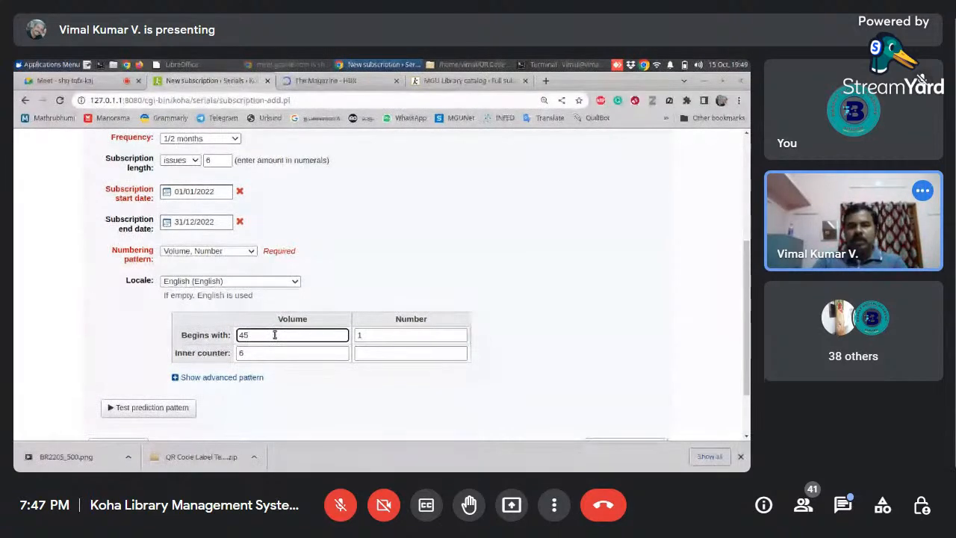
left_click(390, 338)
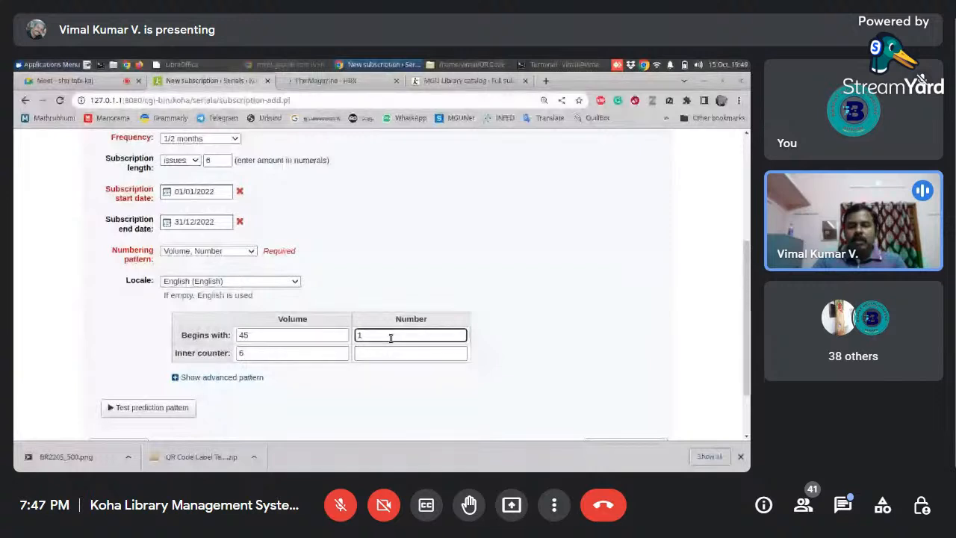
left_click(297, 352)
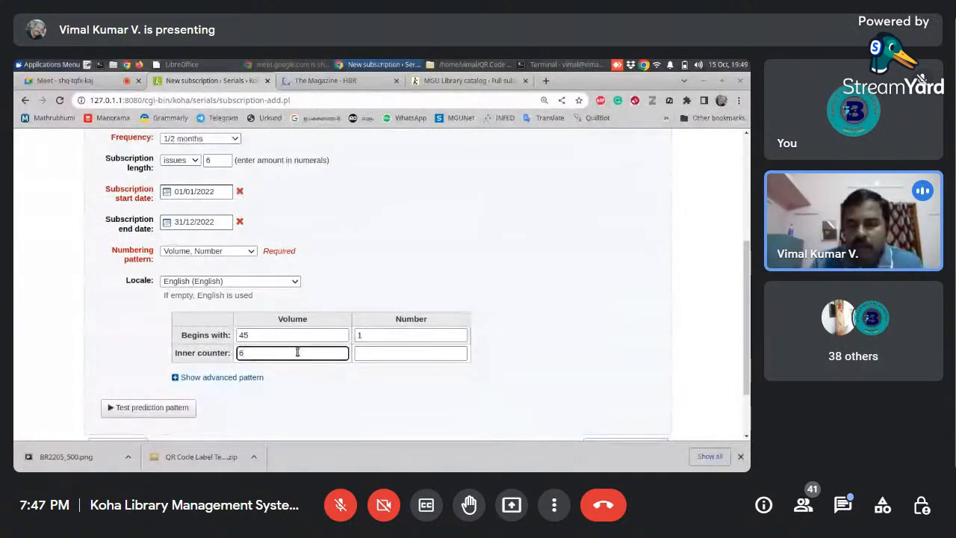
- Test the prediction pattern without marking any issue as not published, and save the Harvard Business Review subscription
left_click_drag(745, 377, 746, 397)
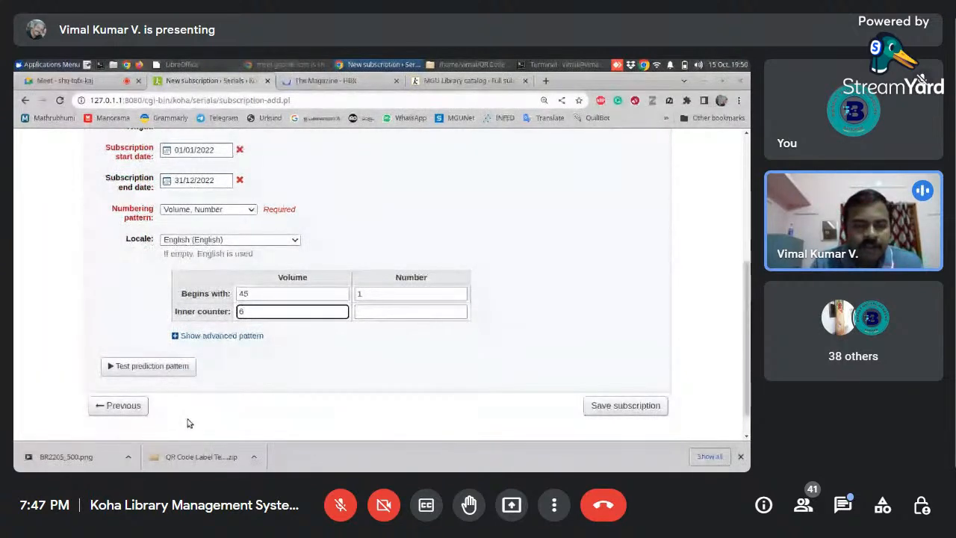
left_click(167, 369)
left_click_drag(749, 338, 750, 267)
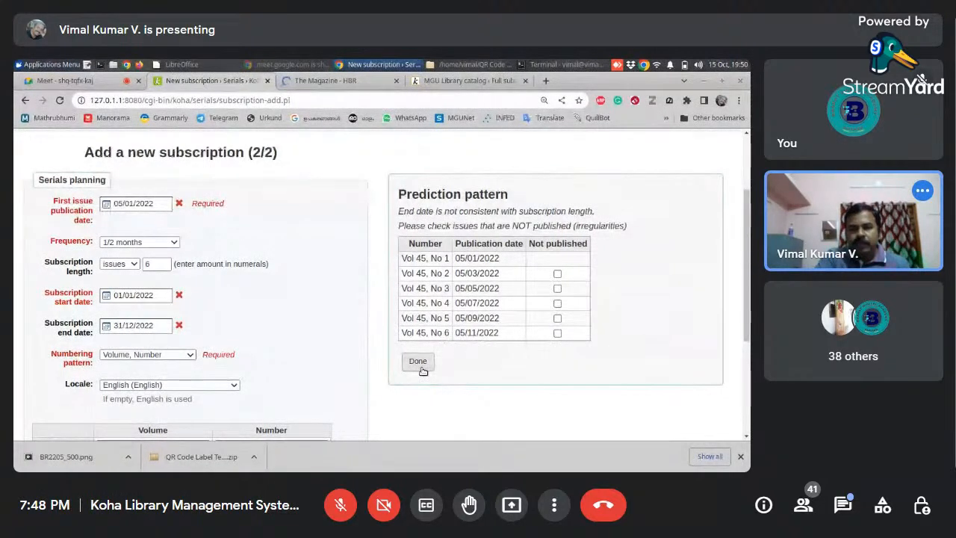
left_click(418, 362)
scroll(647, 397, "down", 5)
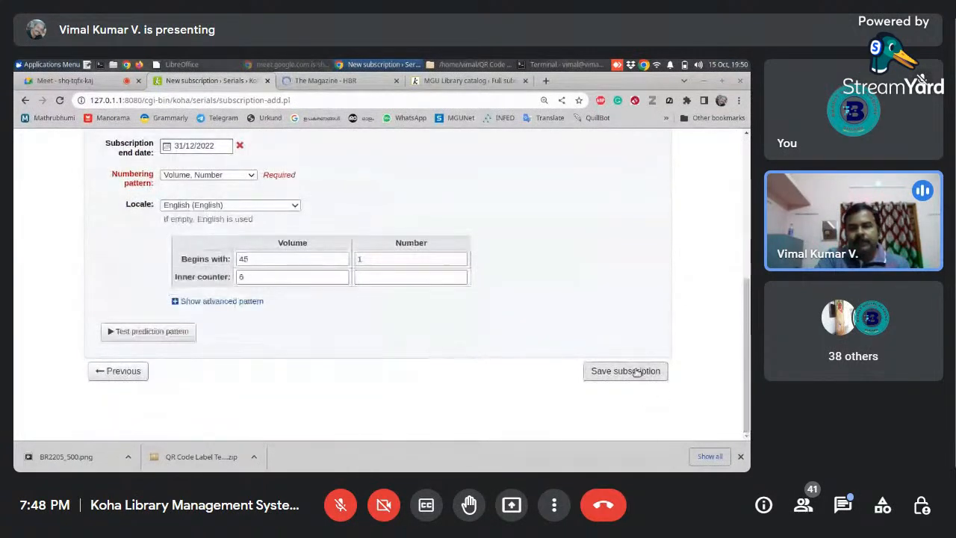
left_click(637, 372)
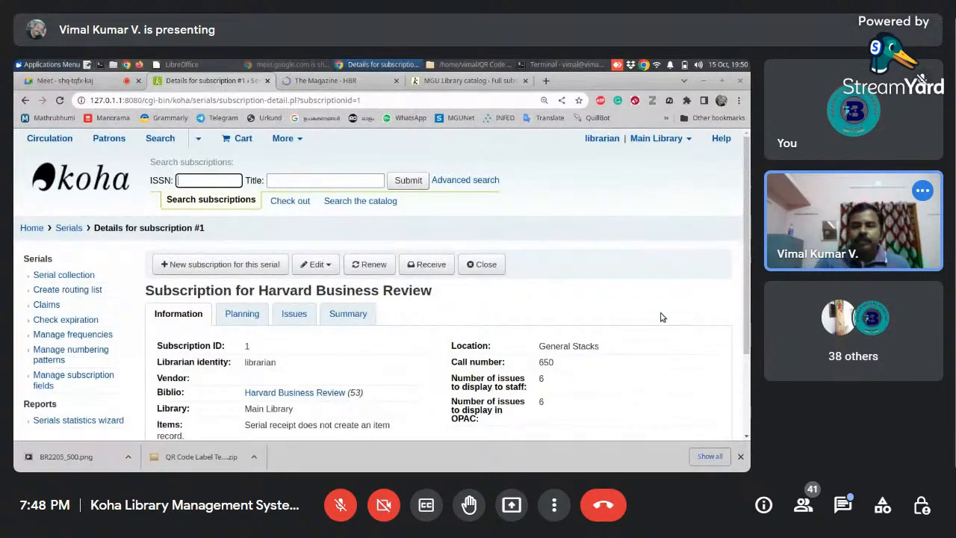
- Review the saved Harvard Business Review subscription's information and open its issue receiving form
scroll(735, 374, "down", 2)
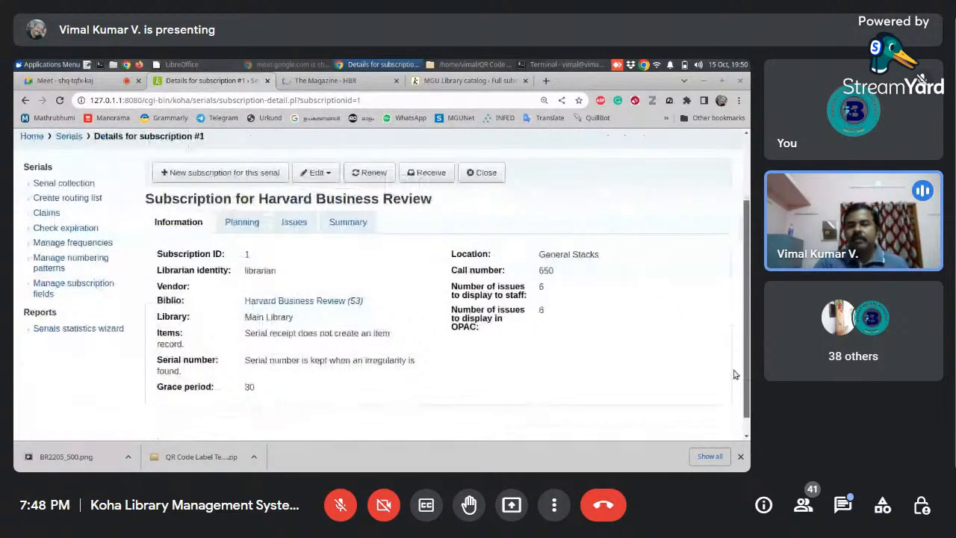
scroll(728, 293, "up", 2)
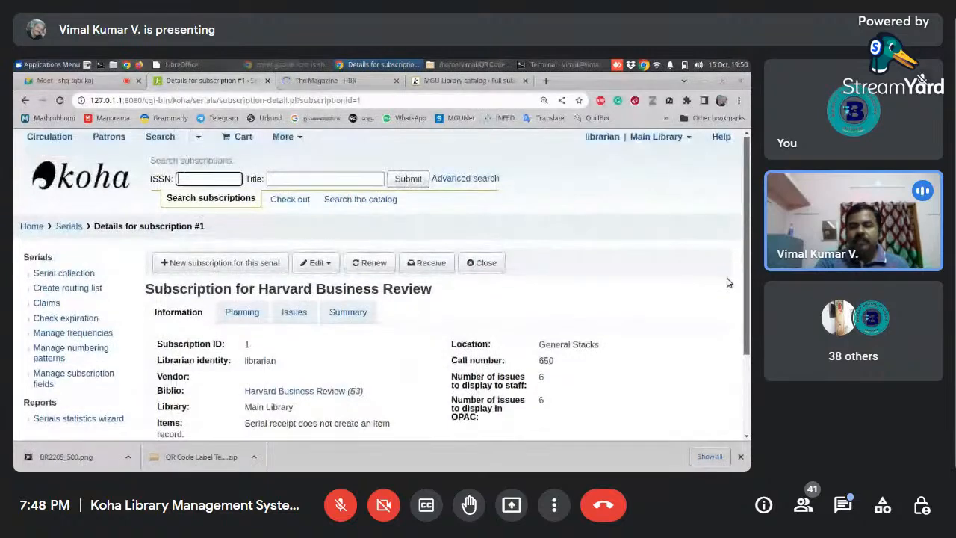
scroll(725, 284, "down", 2)
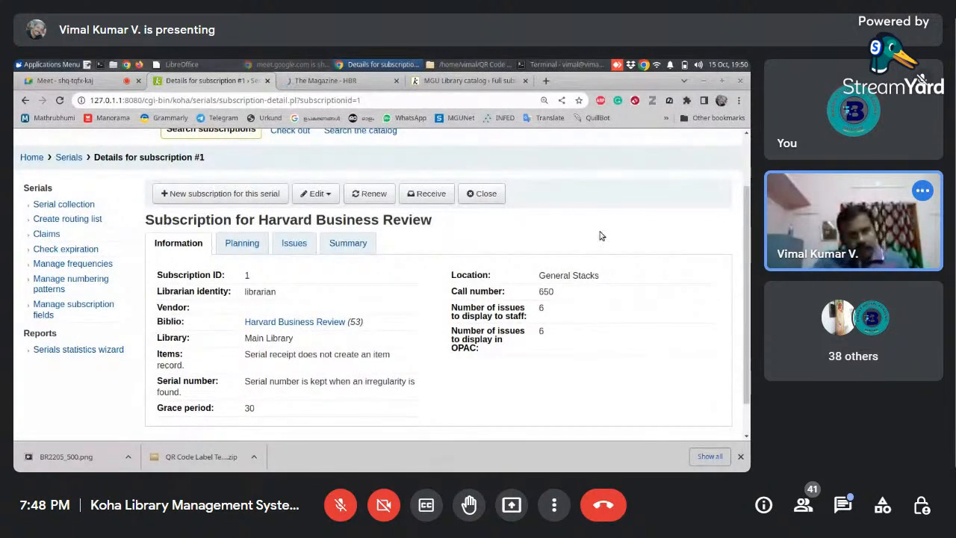
left_click(432, 194)
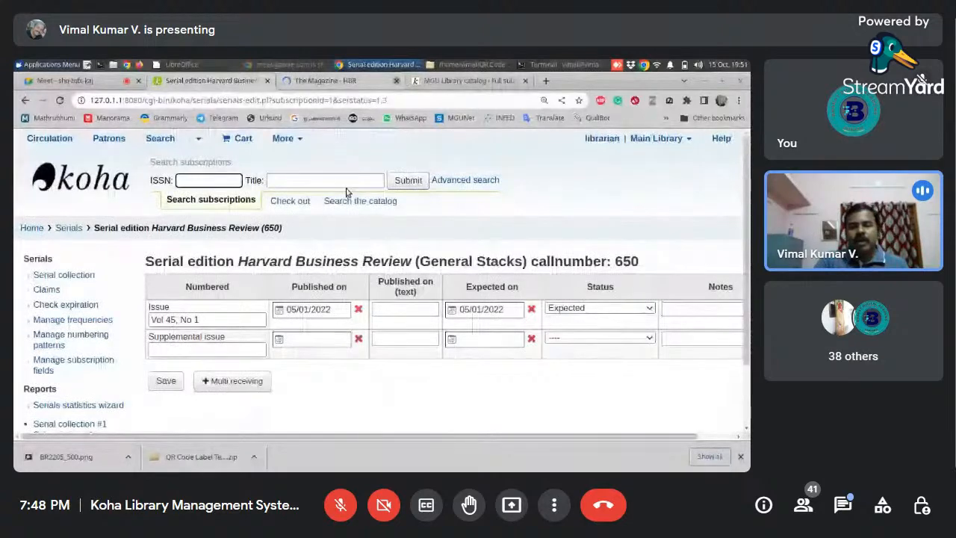
scroll(748, 302, "down", 1)
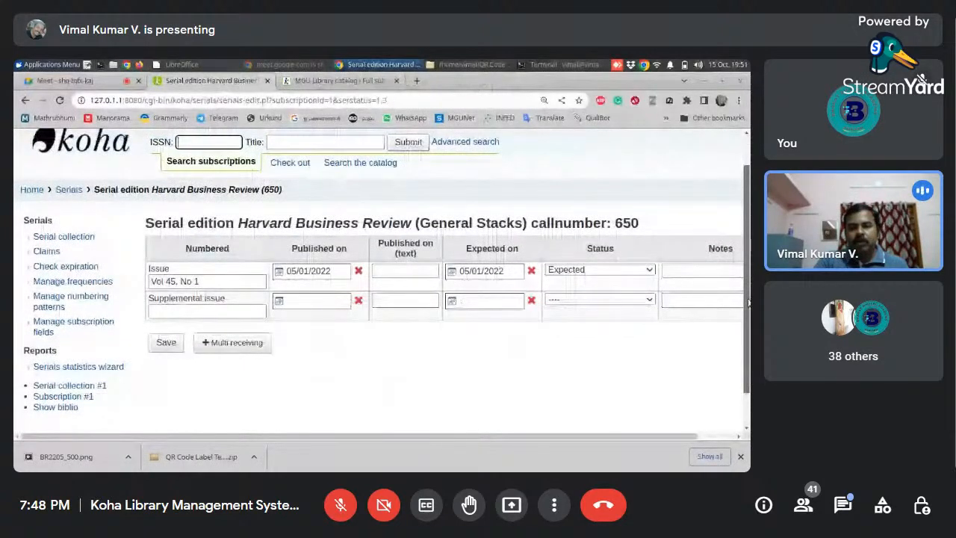
scroll(202, 260, "down", 1)
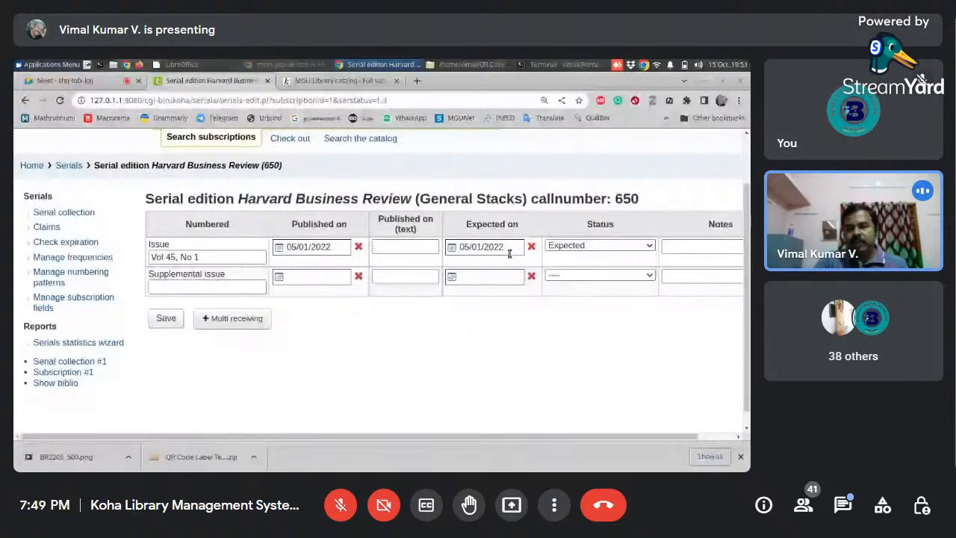
- Set the status of Vol 45, No 1 to Arrived and enter the note "Branding special issue."
left_click(628, 246)
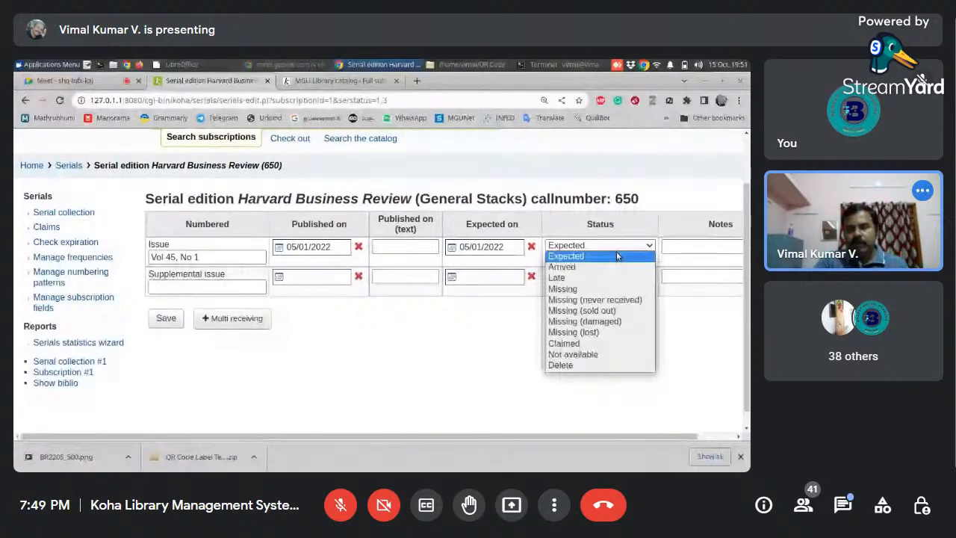
left_click(562, 266)
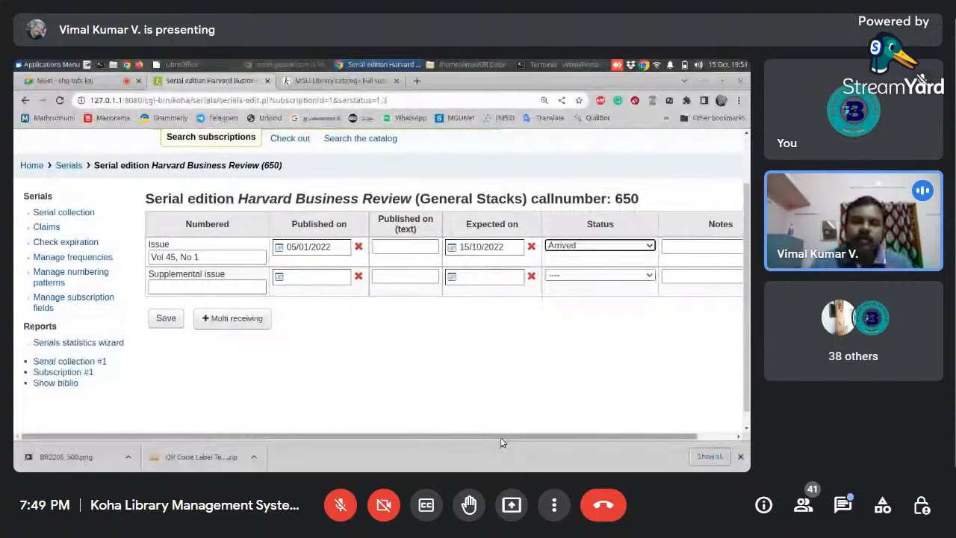
left_click(664, 250)
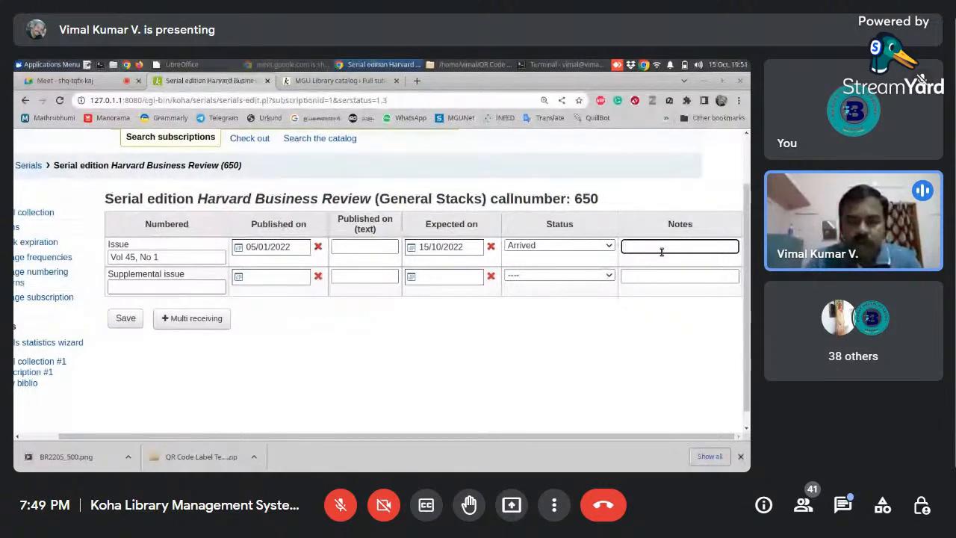
type("Brand")
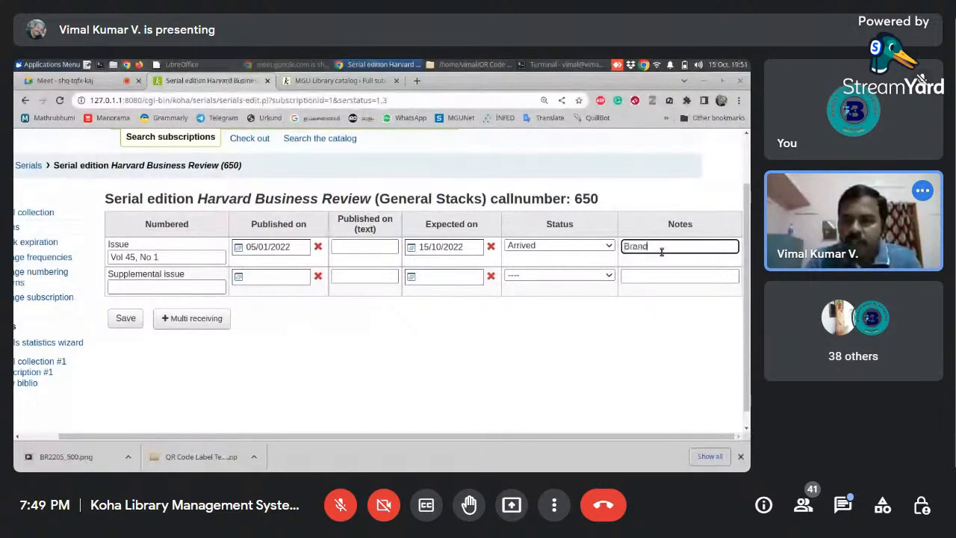
type("ing special issu")
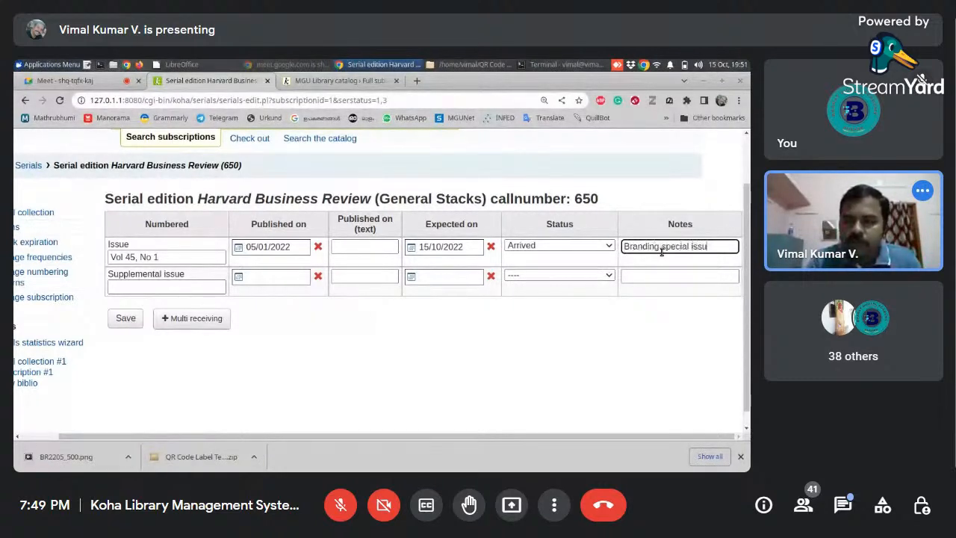
type("e.")
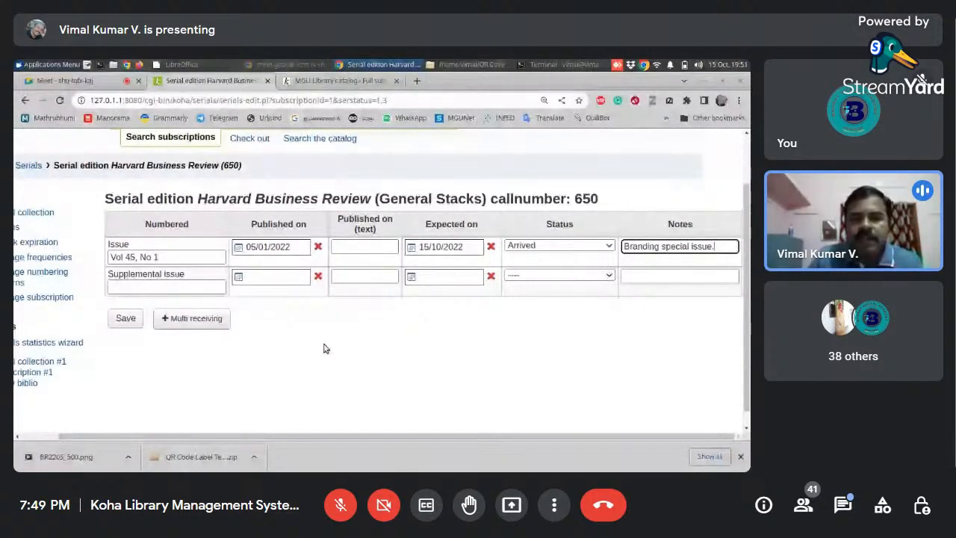
- Receive 3 issues at once with the received date set to today, and check them in the 2022 serial collection
left_click(196, 319)
left_click(427, 187)
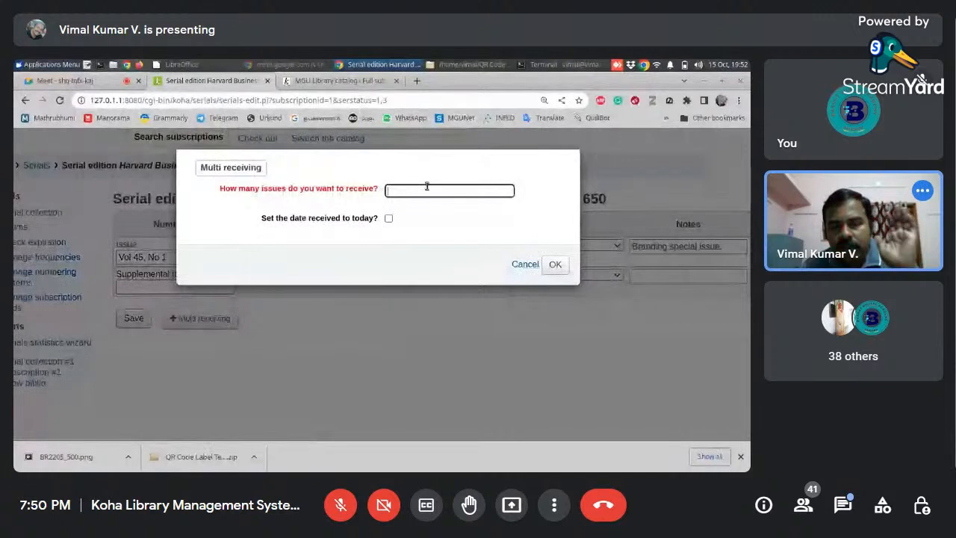
type("3")
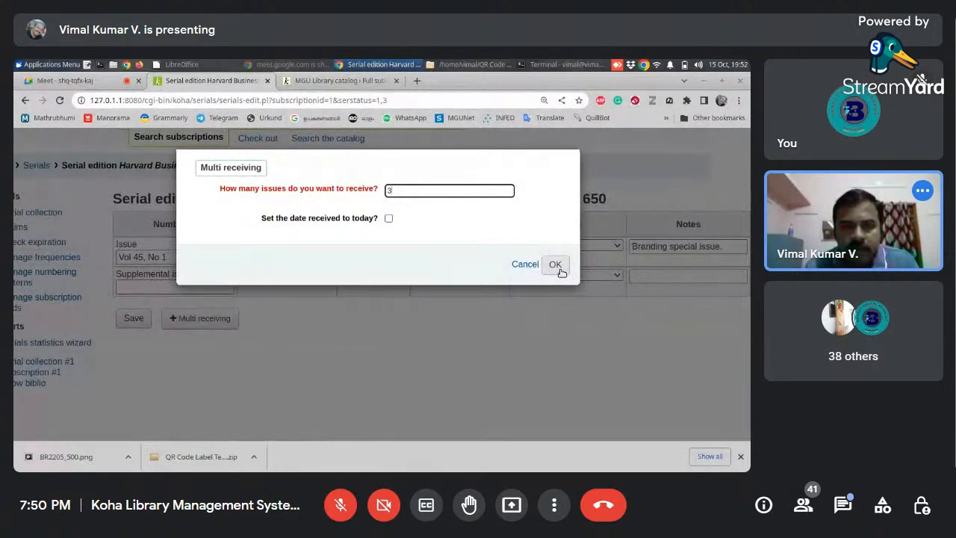
left_click(391, 220)
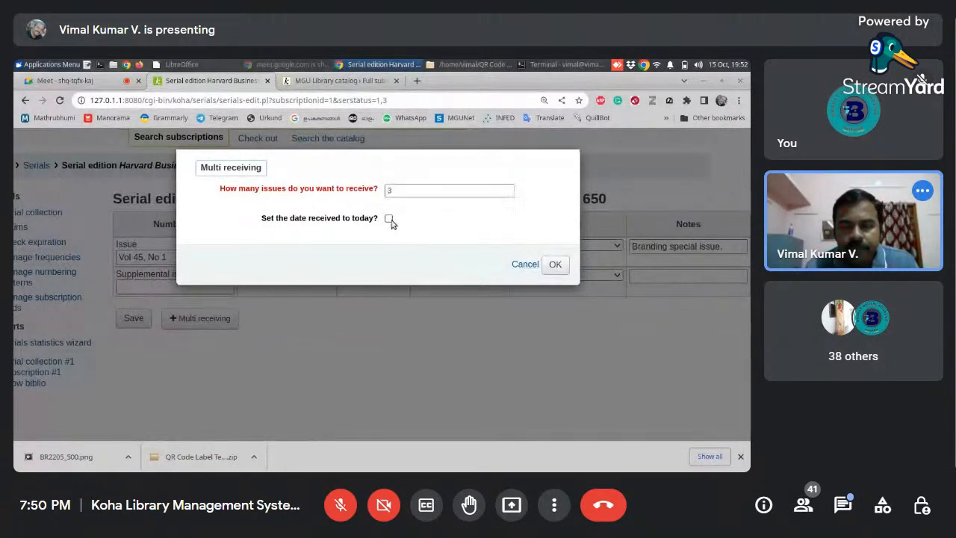
left_click(551, 264)
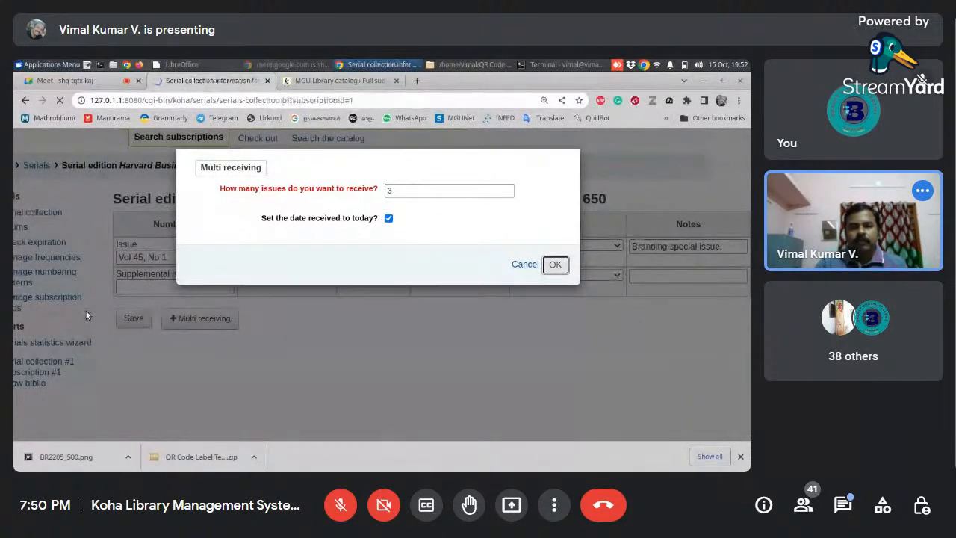
scroll(731, 388, "down", 4)
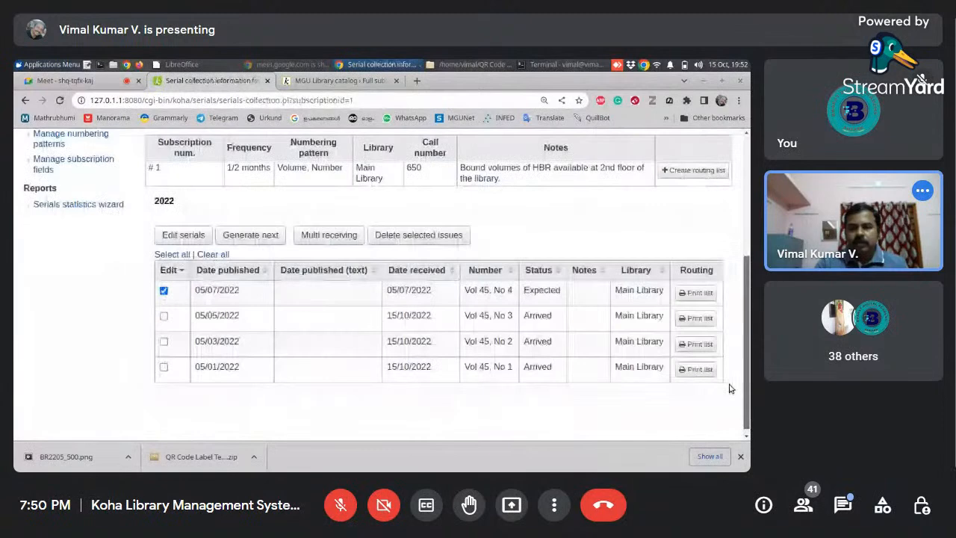
scroll(730, 370, "up", 1)
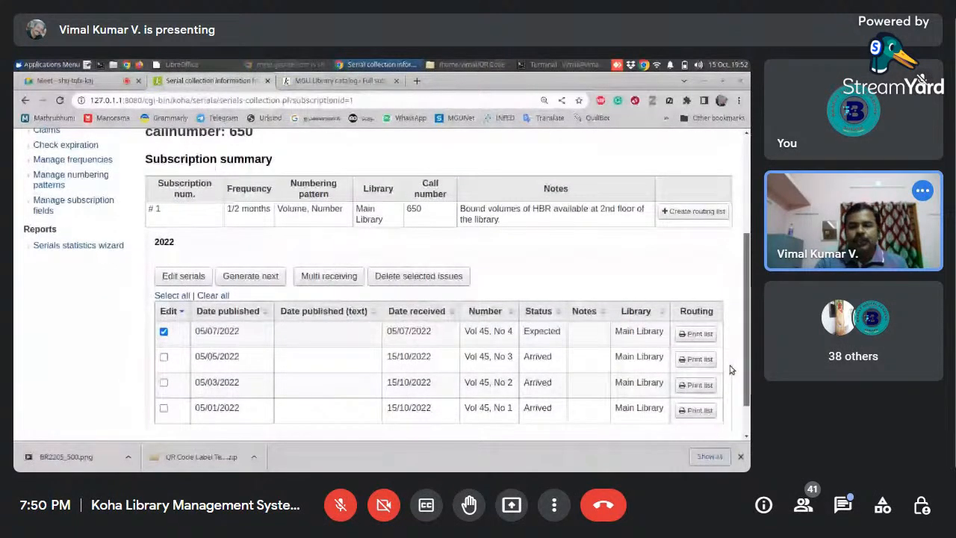
scroll(732, 369, "down", 1)
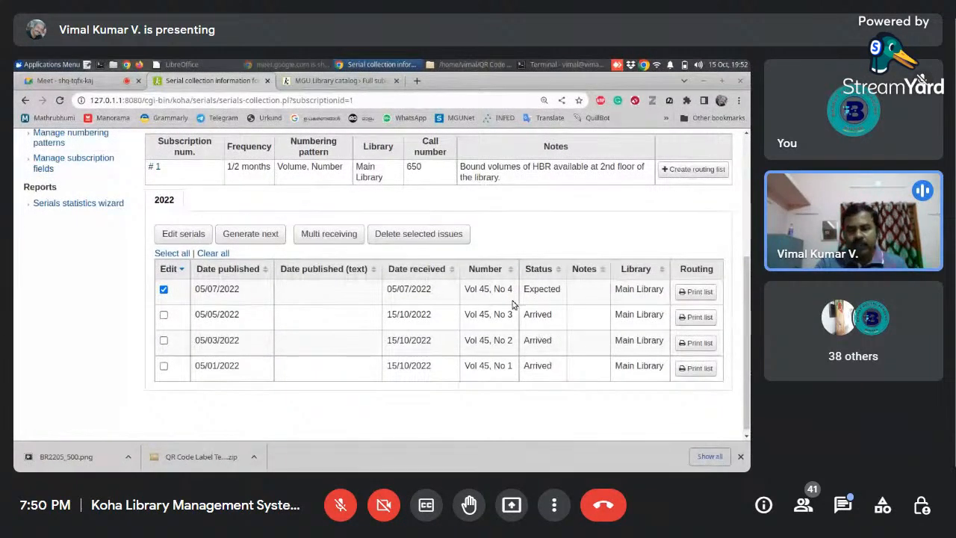
scroll(493, 329, "up", 2)
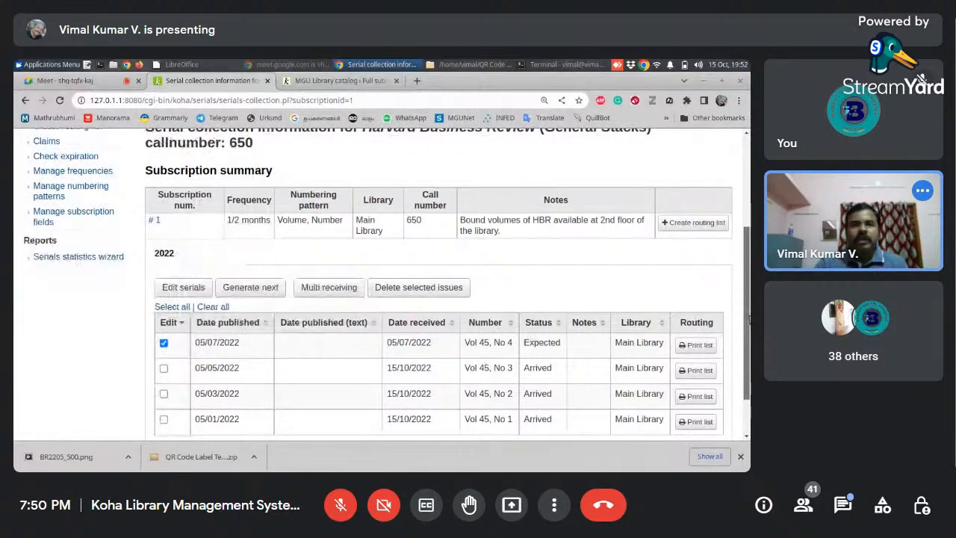
left_click_drag(749, 320, 749, 351)
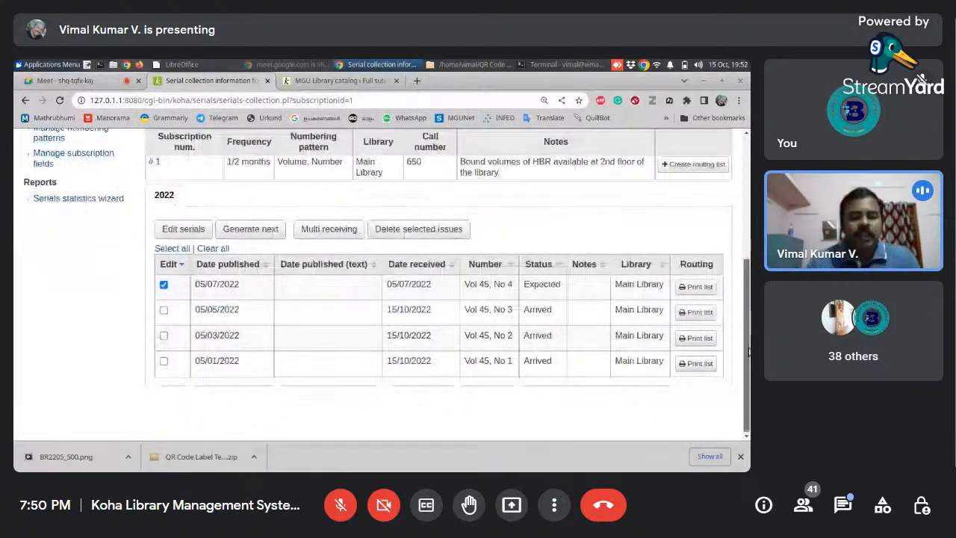
- Open the Koha online catalog at 127.0.1.1 and search the library catalog for "harvard"
left_click(321, 80)
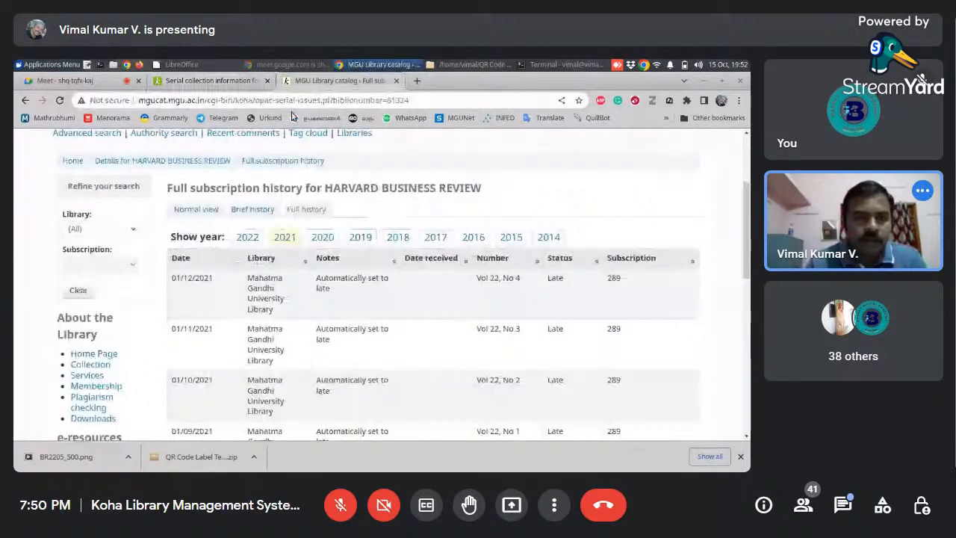
left_click(289, 101)
type("12")
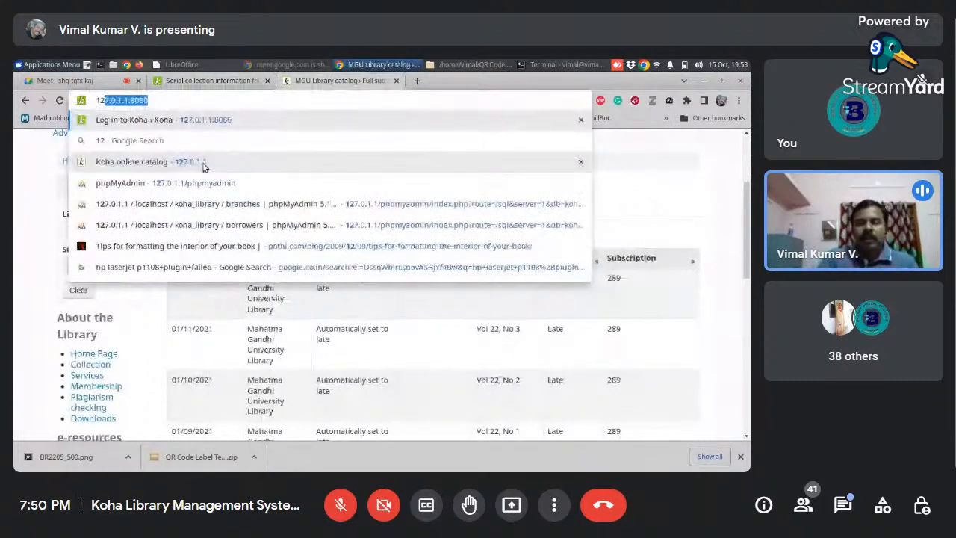
left_click(203, 166)
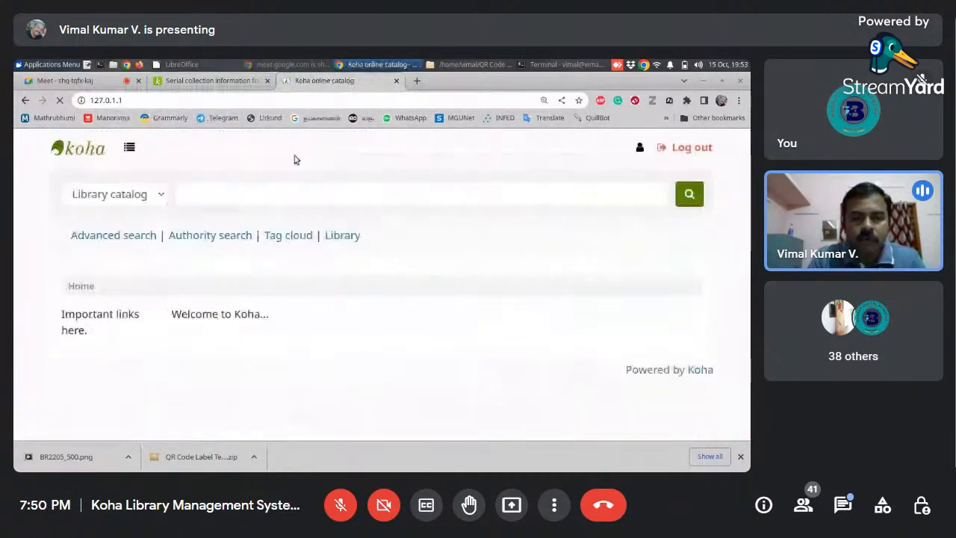
left_click(286, 193)
type("harvard")
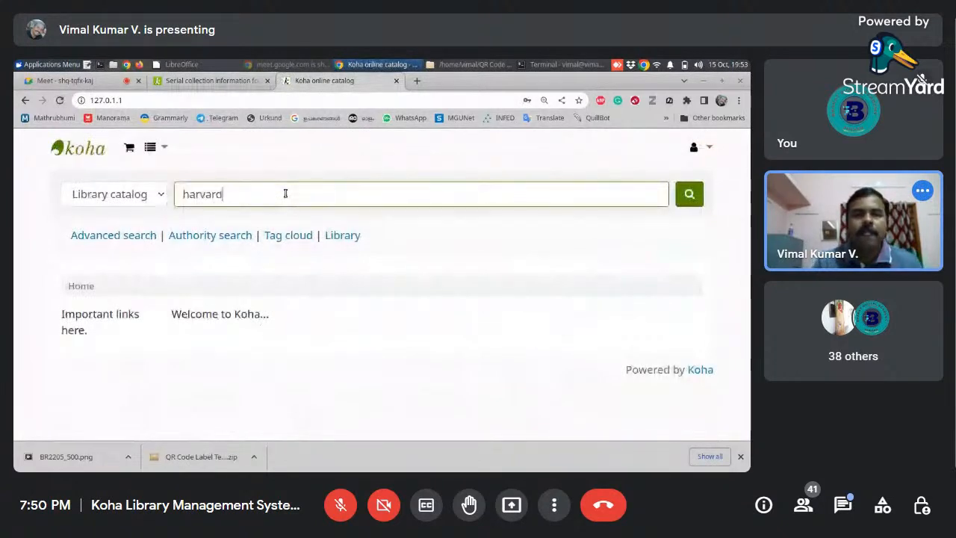
key("Return")
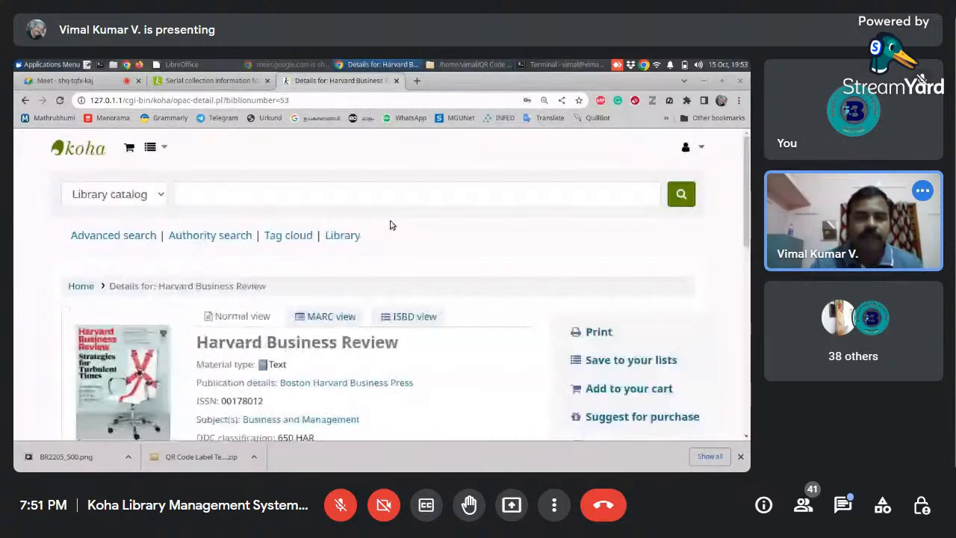
- Examine the Harvard Business Review record in the online catalog, including its cover, subscription details and latest issues
scroll(747, 236, "down", 2)
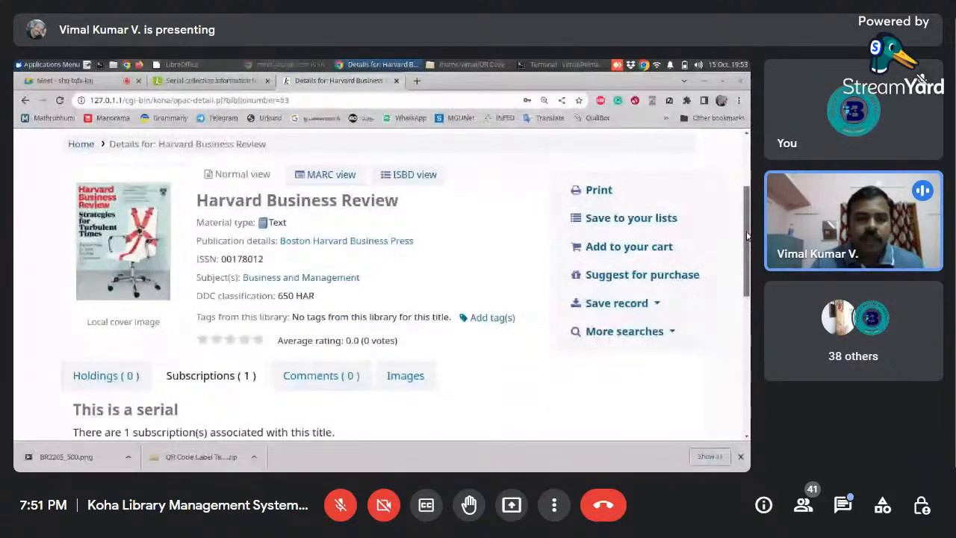
left_click_drag(747, 237, 736, 373)
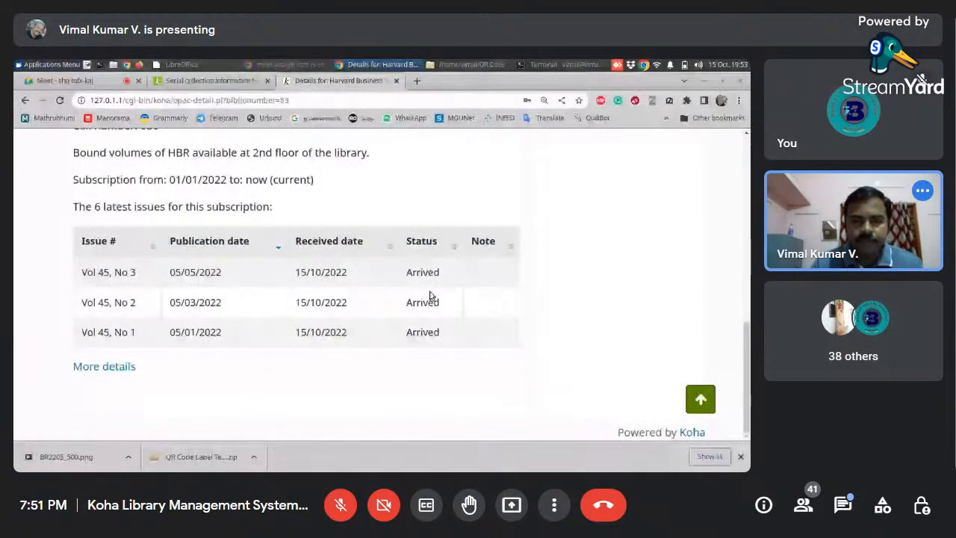
left_click_drag(749, 360, 749, 202)
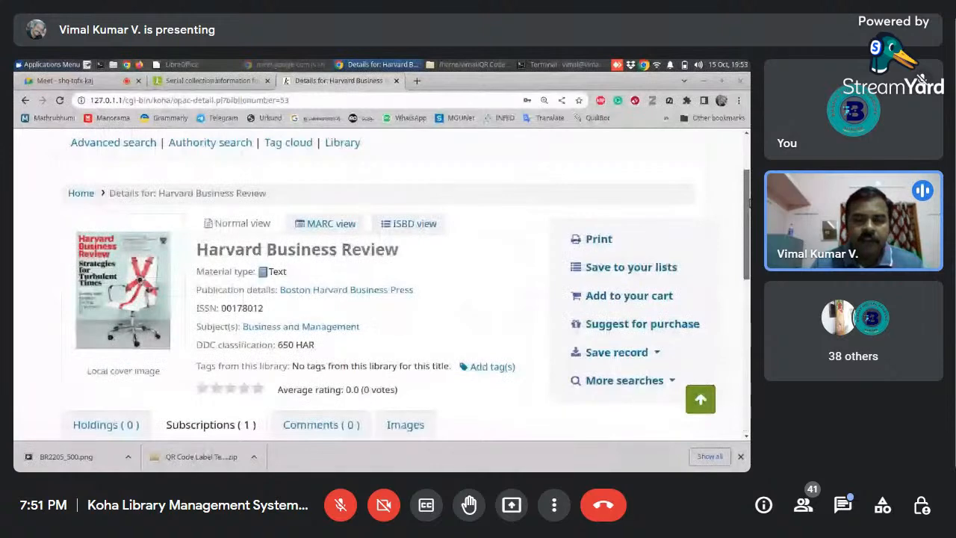
scroll(15, 250, "down", 1)
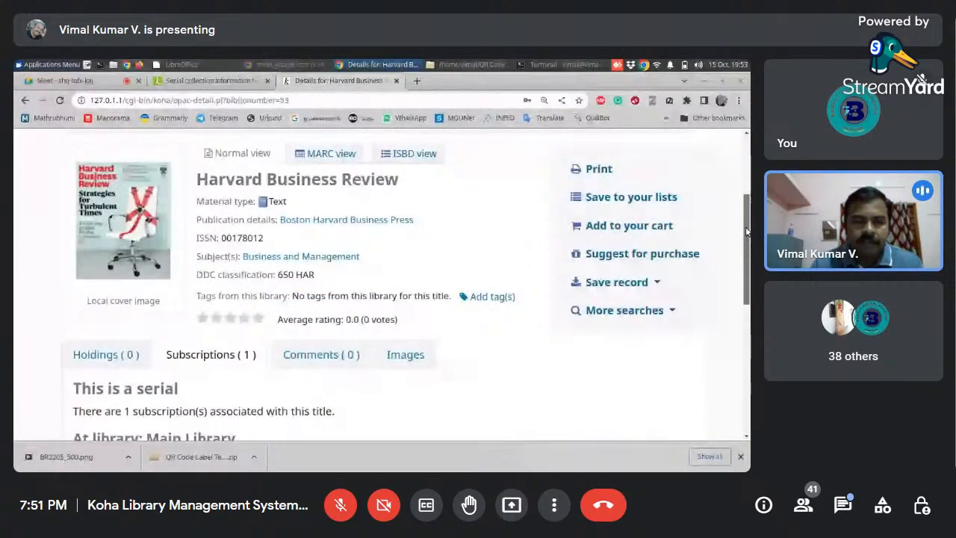
left_click_drag(747, 231, 745, 345)
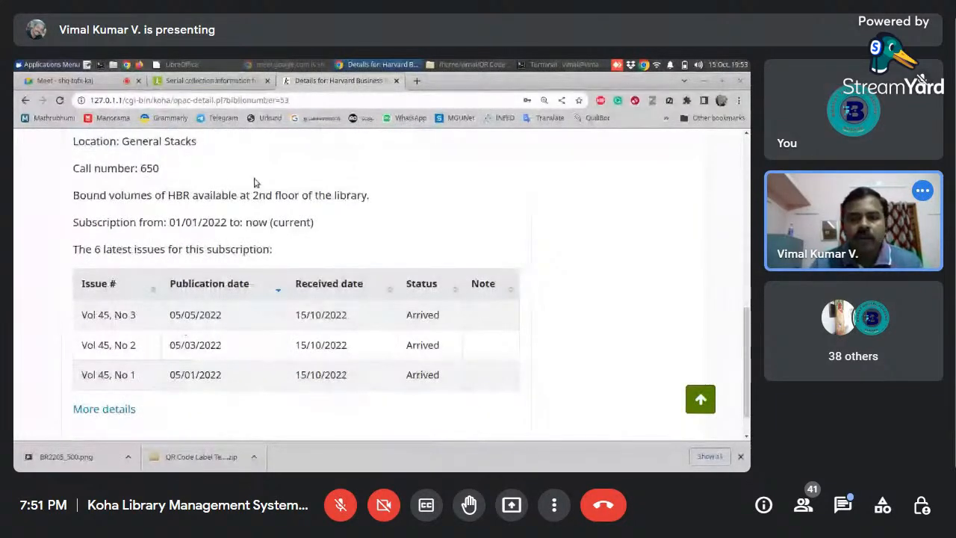
- Return to the Koha staff interface, view the Serials module from the home page, and go back home
left_click(232, 81)
scroll(251, 224, "up", 3)
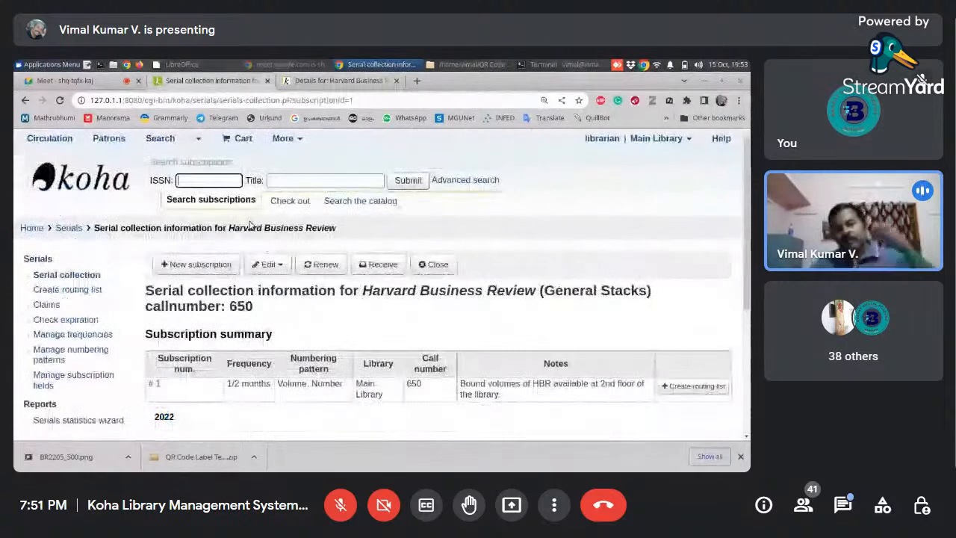
left_click(32, 229)
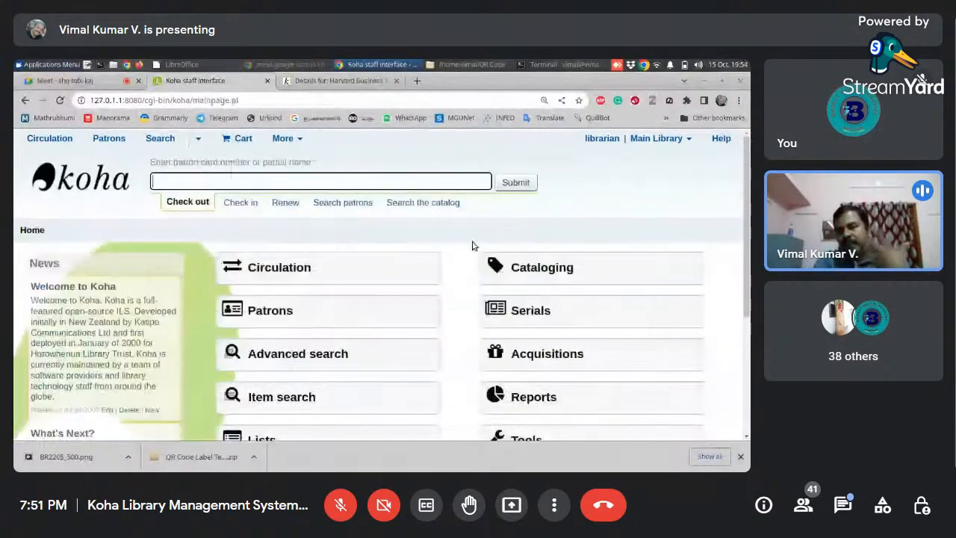
left_click(560, 318)
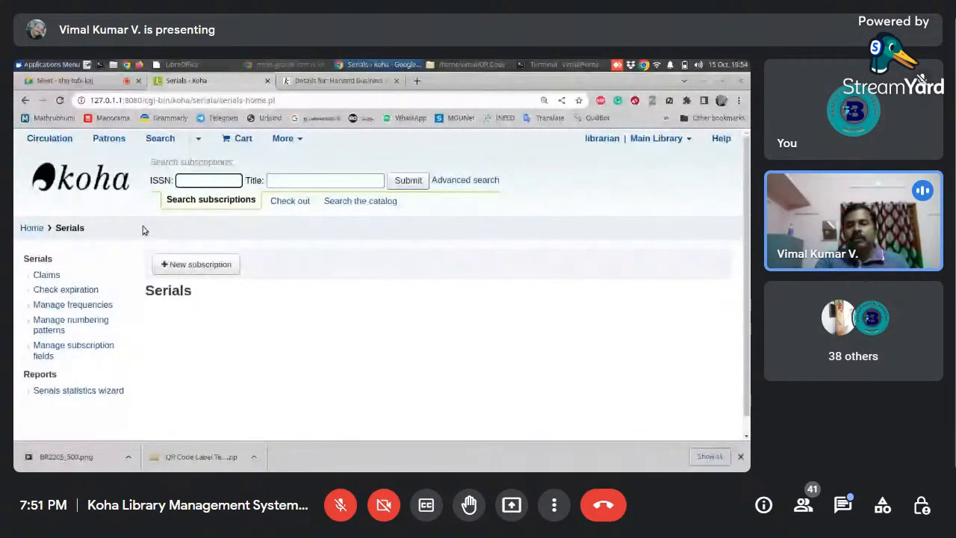
left_click(31, 227)
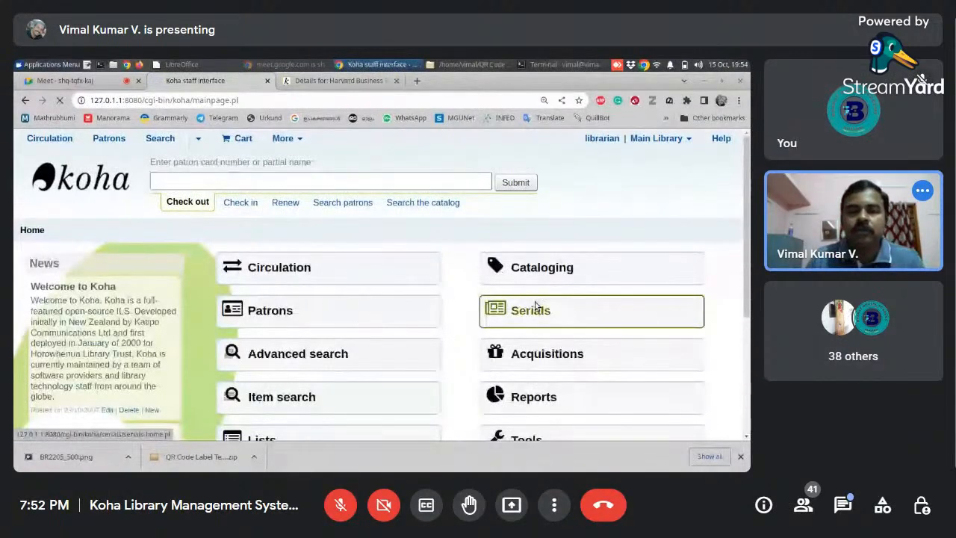
- Open the Serials module and search subscriptions by the title "harvard"
left_click(542, 329)
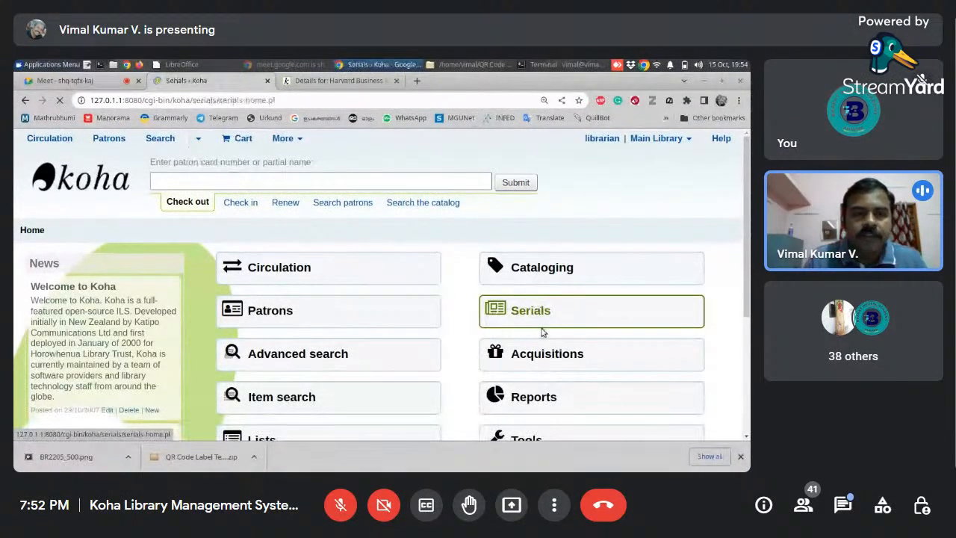
left_click(317, 181)
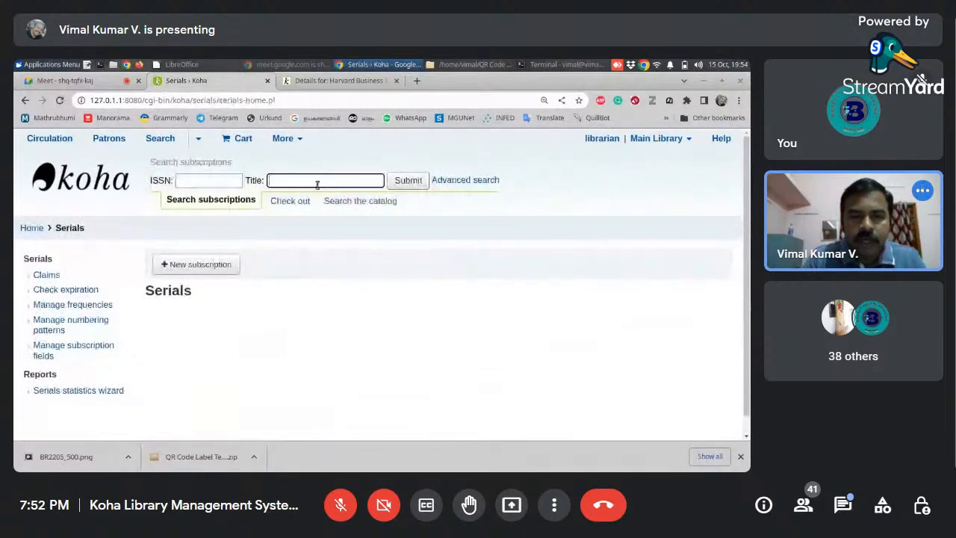
type("harvard")
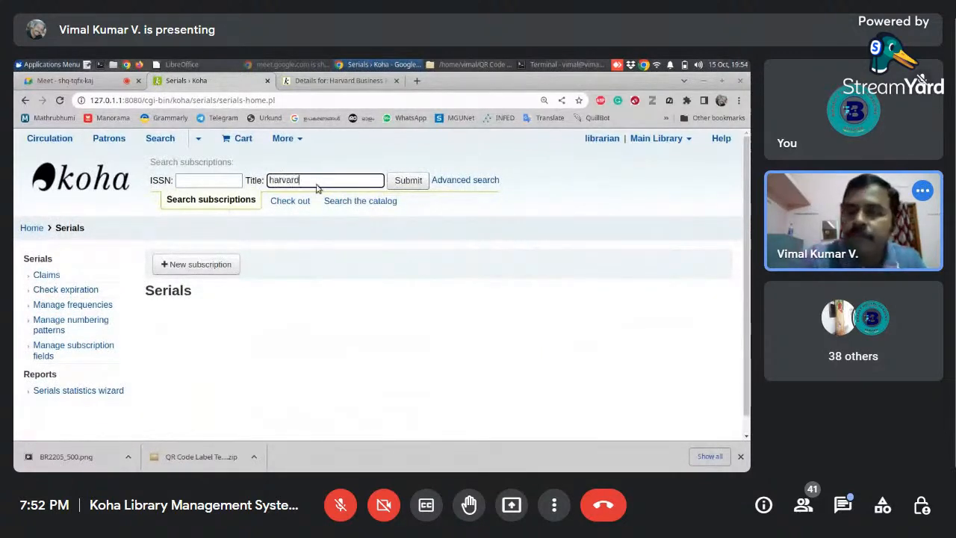
key("Return")
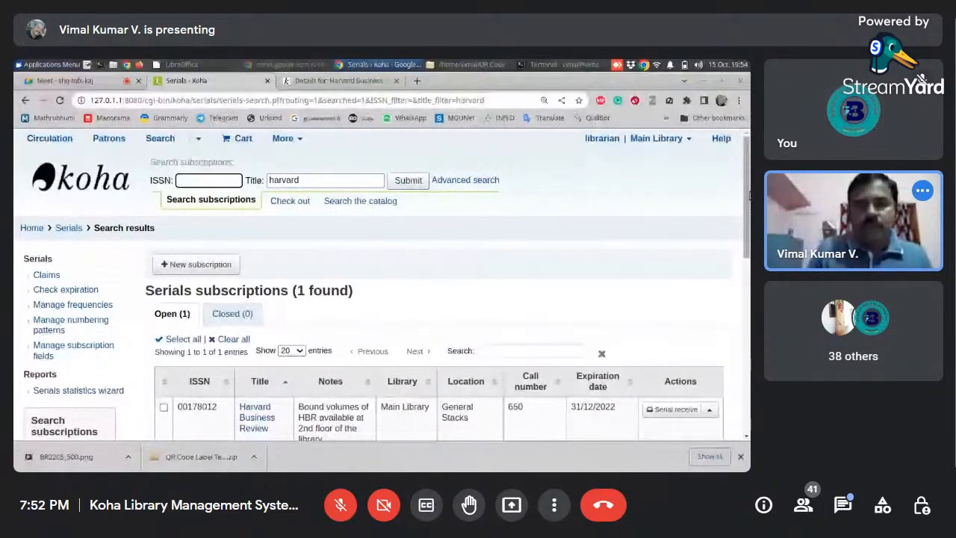
- Open serial receiving for the Harvard Business Review subscription, set issue Vol 45, No 4 to Arrived, and save it
left_click_drag(747, 195, 745, 277)
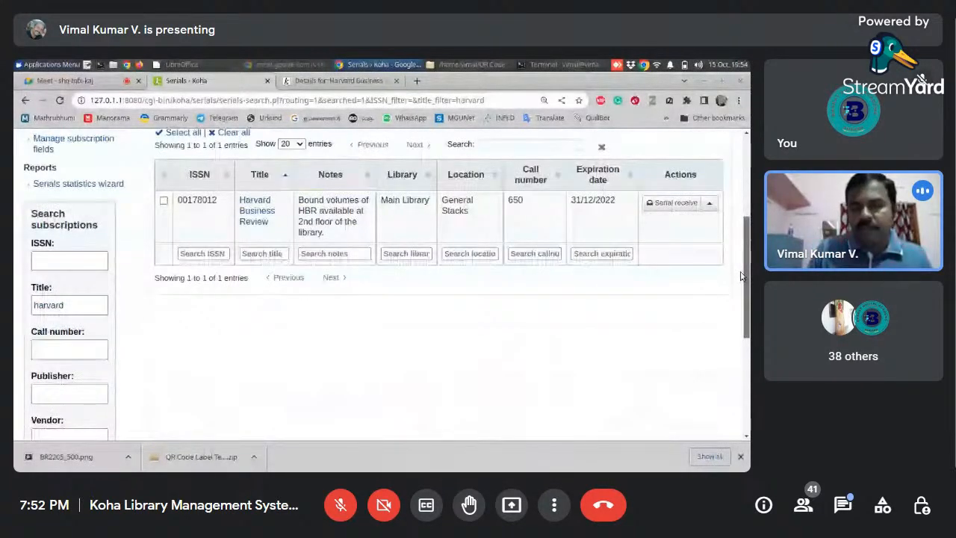
left_click(675, 209)
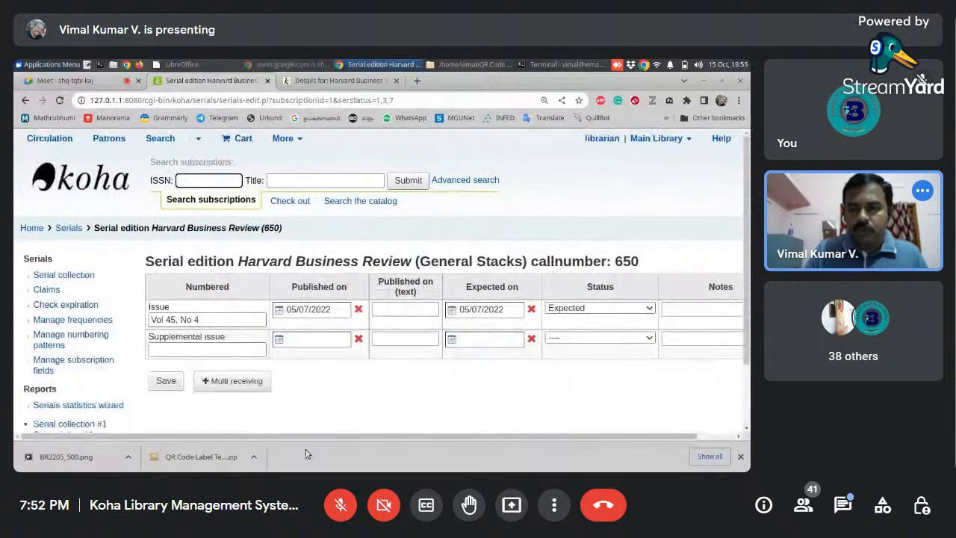
left_click_drag(402, 437, 443, 438)
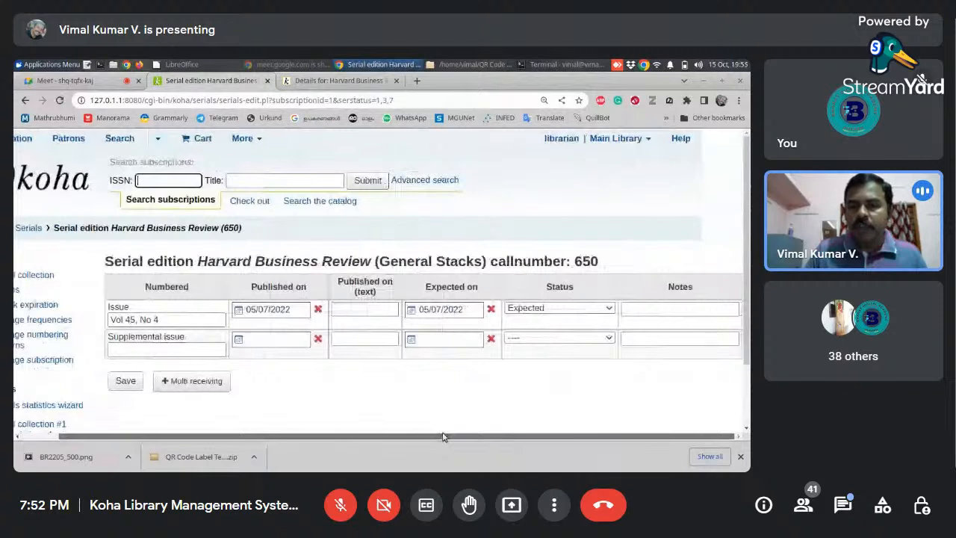
left_click(556, 309)
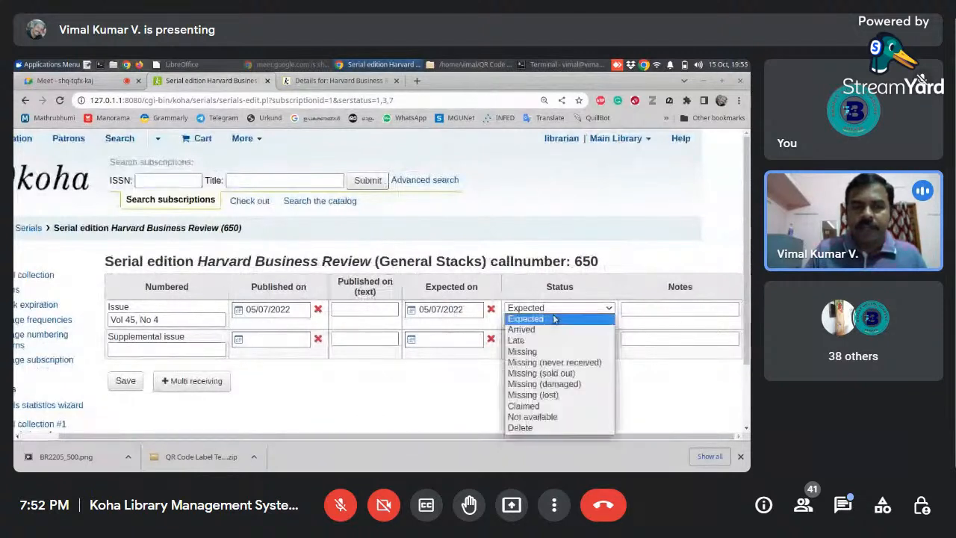
left_click(546, 329)
left_click(125, 381)
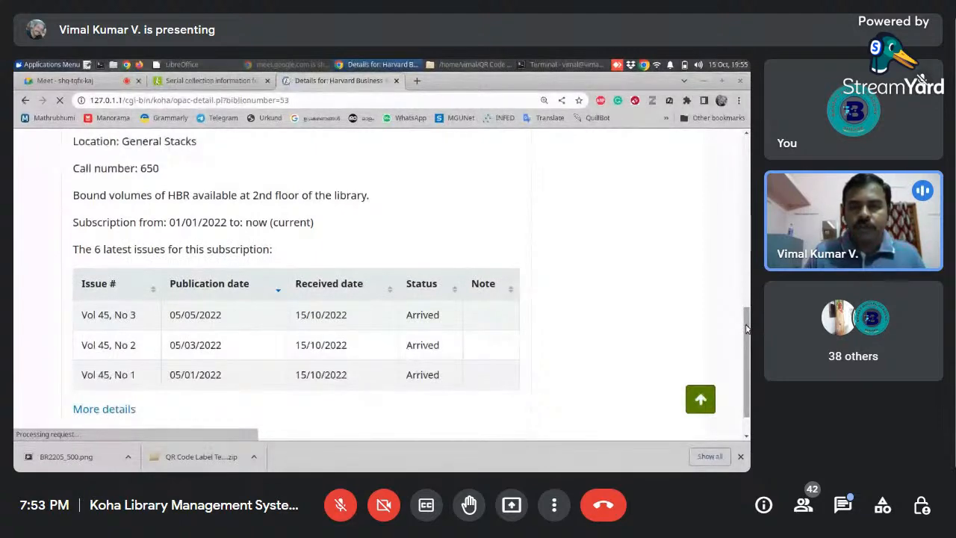
- Check the latest received issues of Harvard Business Review in the online catalog, and return to its serial collection in the staff interface
left_click_drag(746, 329, 748, 359)
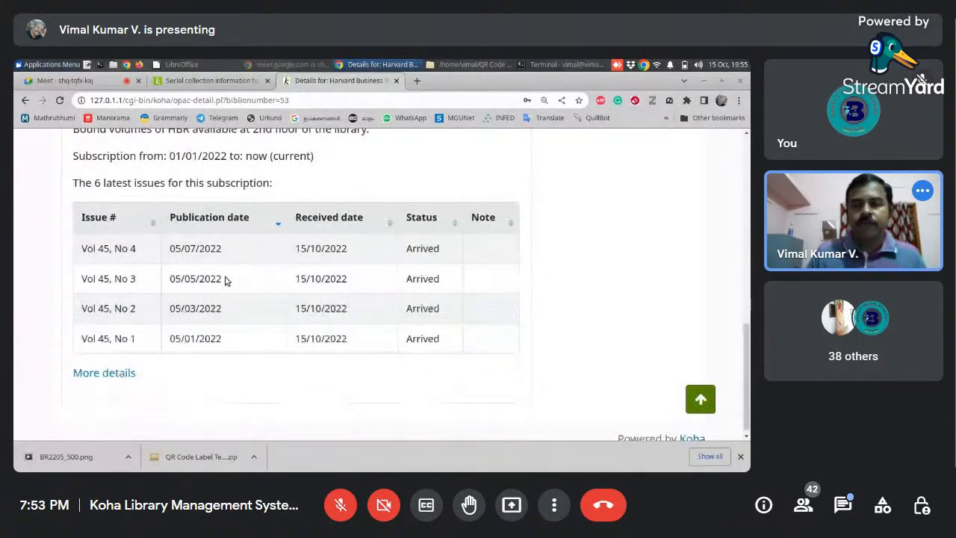
left_click_drag(745, 343, 738, 170)
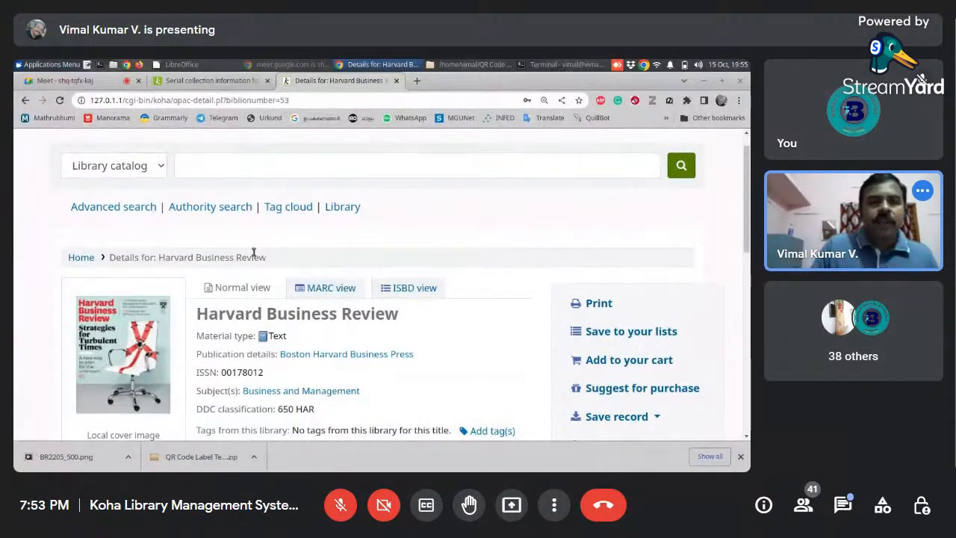
left_click(207, 81)
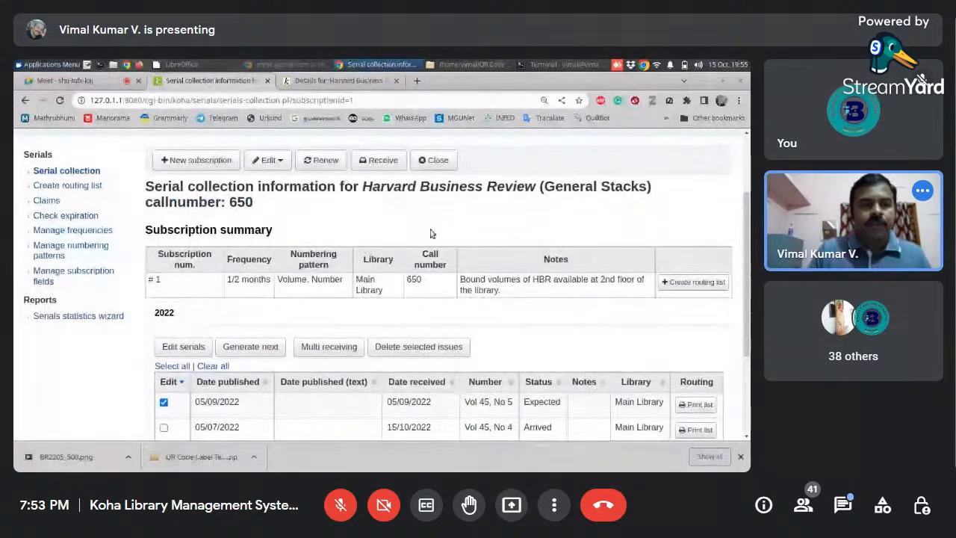
scroll(748, 221, "up", 1)
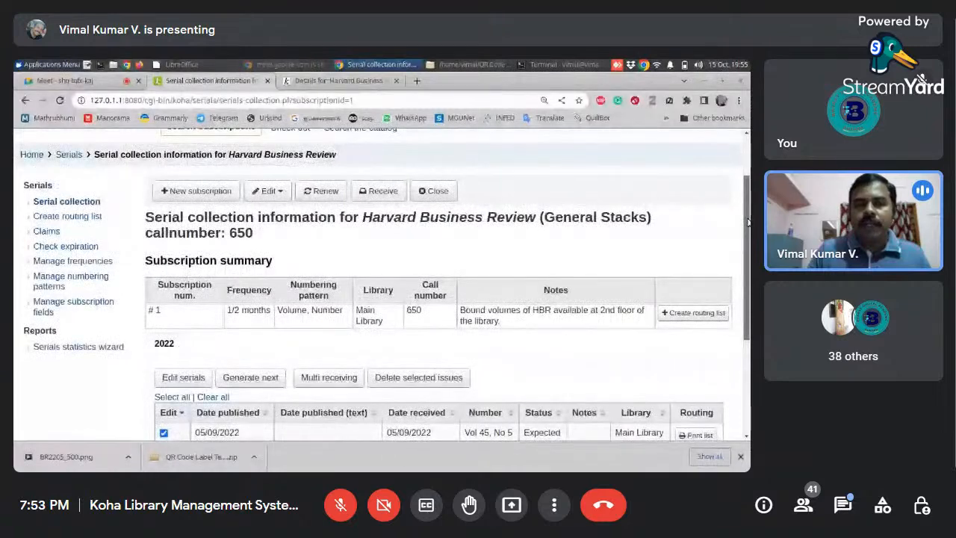
scroll(748, 221, "up", 2)
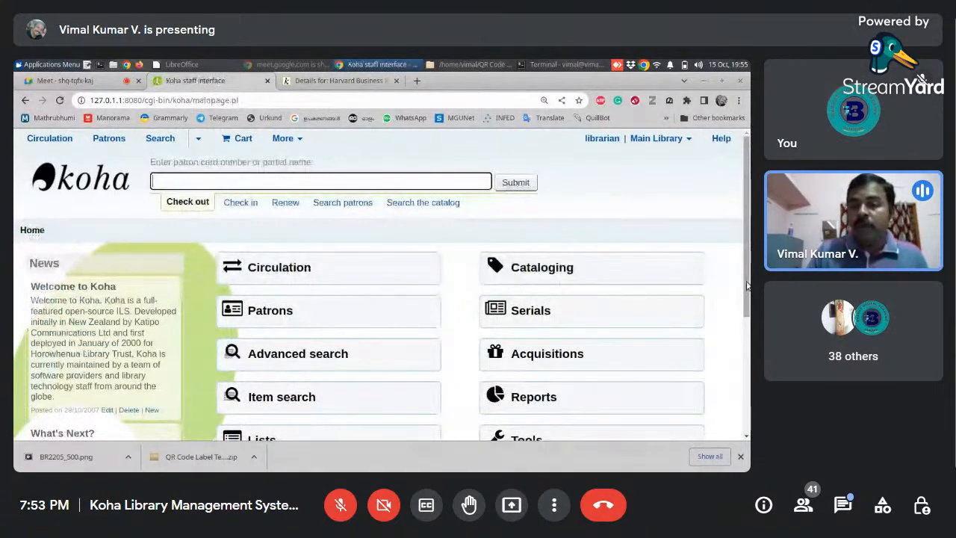
- Open the item types page in Koha administration
scroll(747, 285, "down", 3)
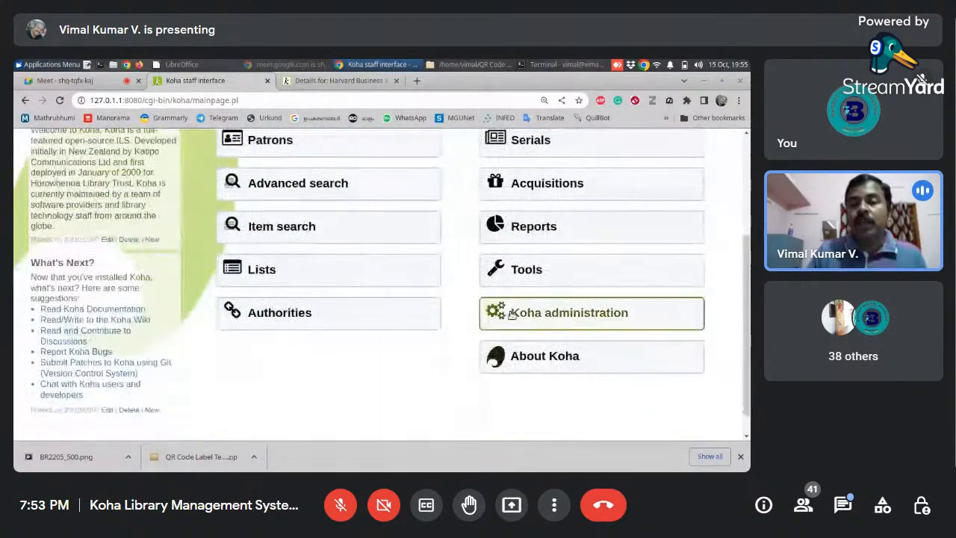
left_click(566, 315)
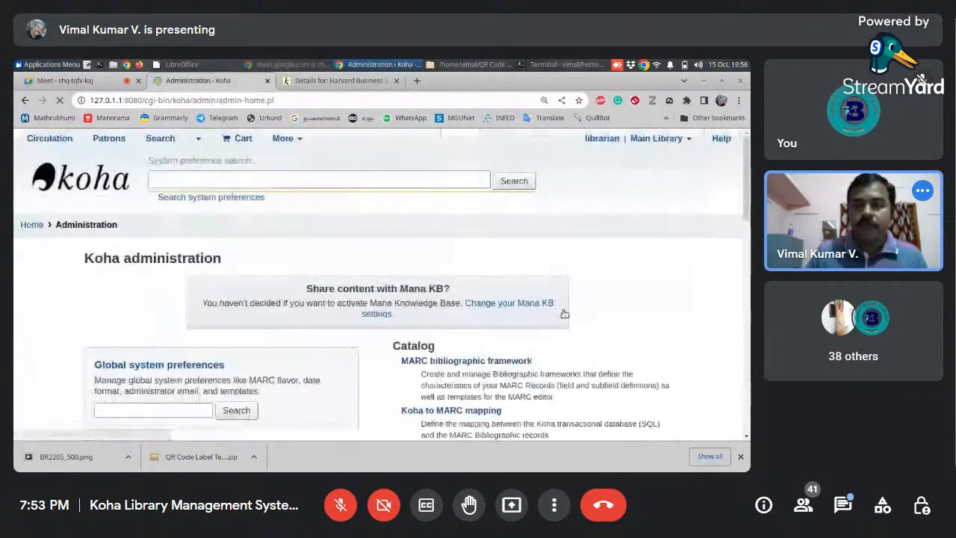
left_click_drag(744, 212, 740, 307)
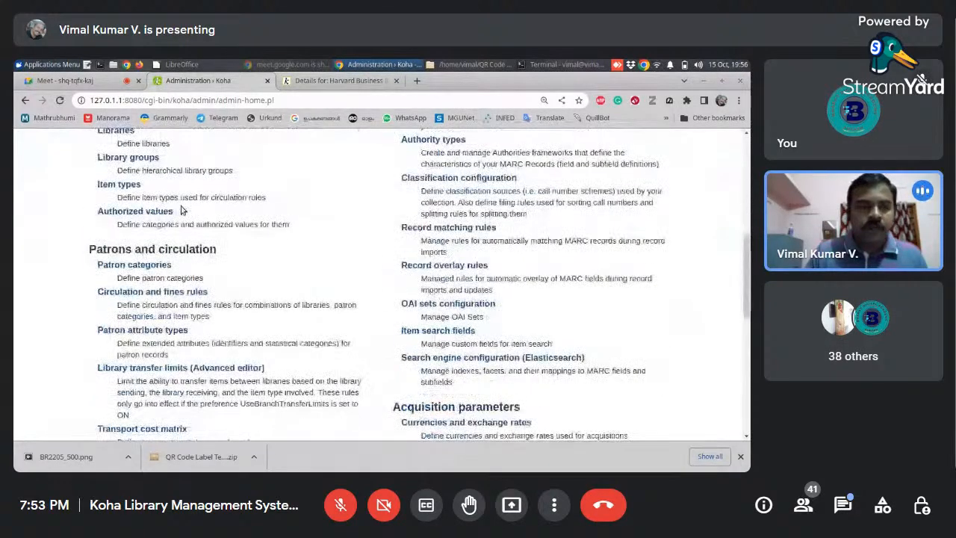
left_click_drag(748, 244, 749, 232)
scroll(128, 310, "up", 1)
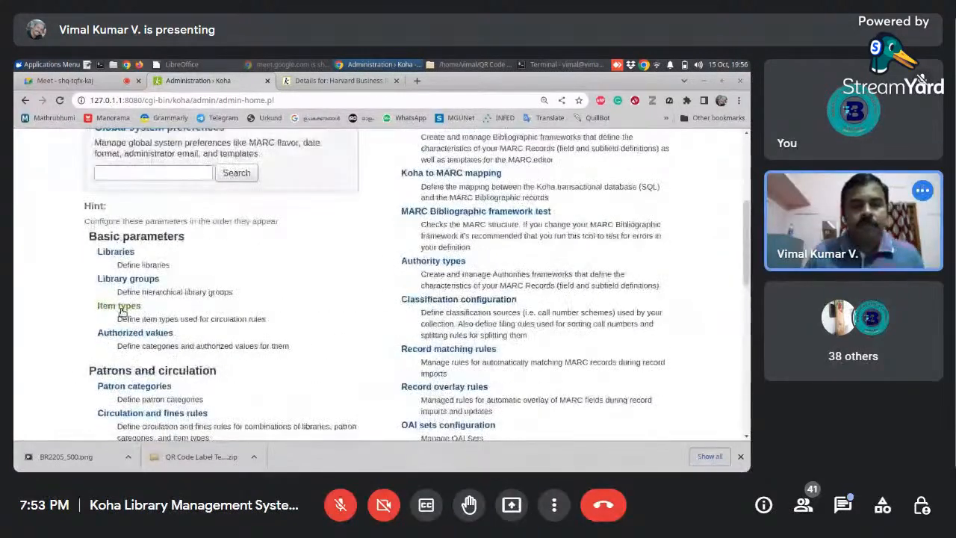
left_click(127, 309)
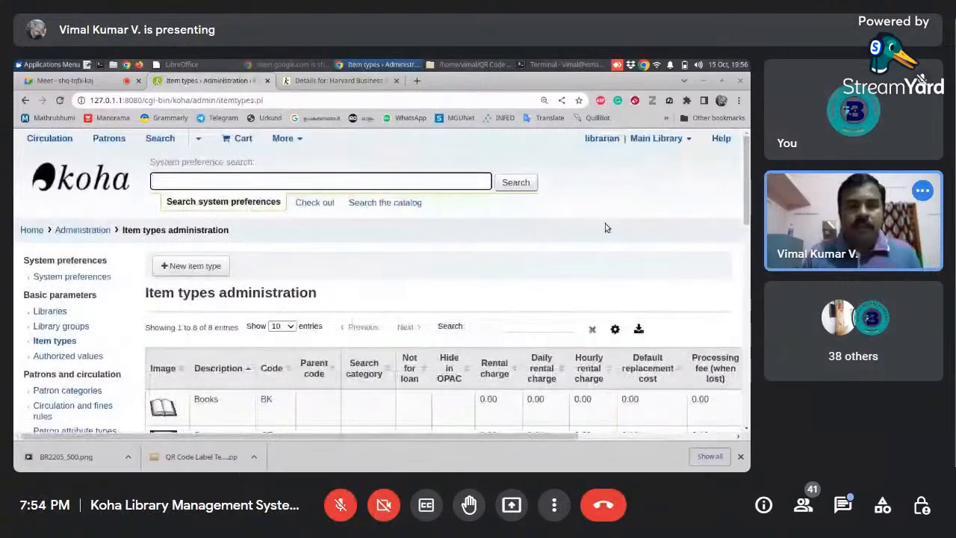
- Start a new item type with the code BV and the description "Bound Volume"
left_click(196, 267)
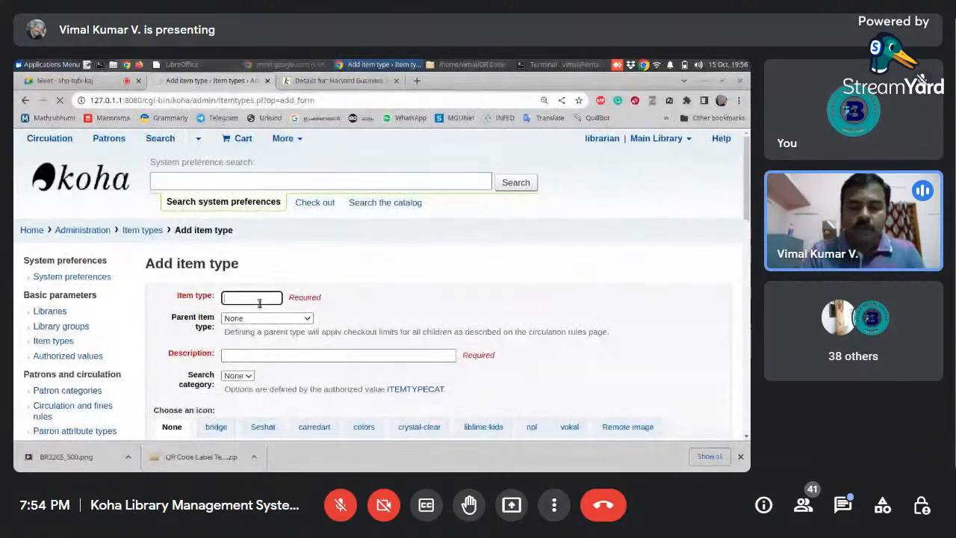
type("BV")
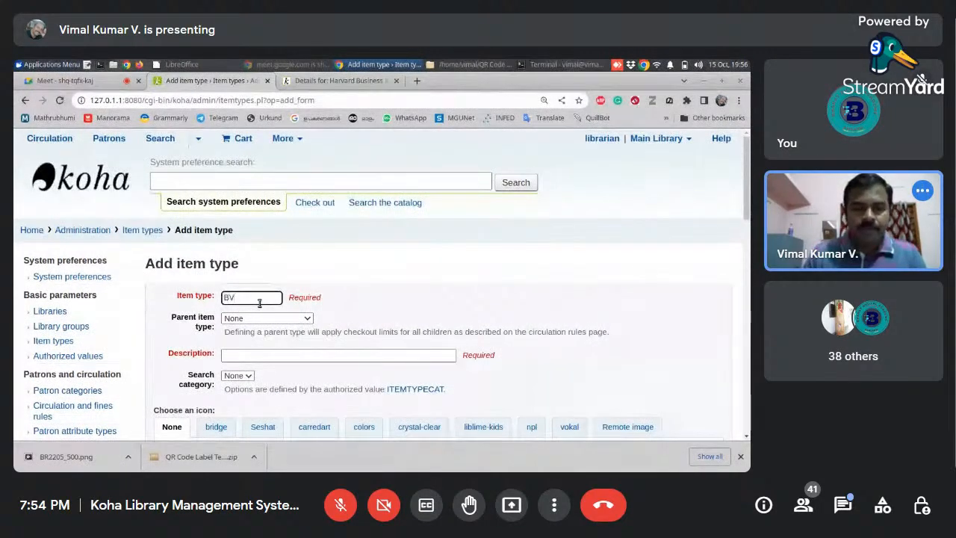
left_click(276, 355)
type("Bou")
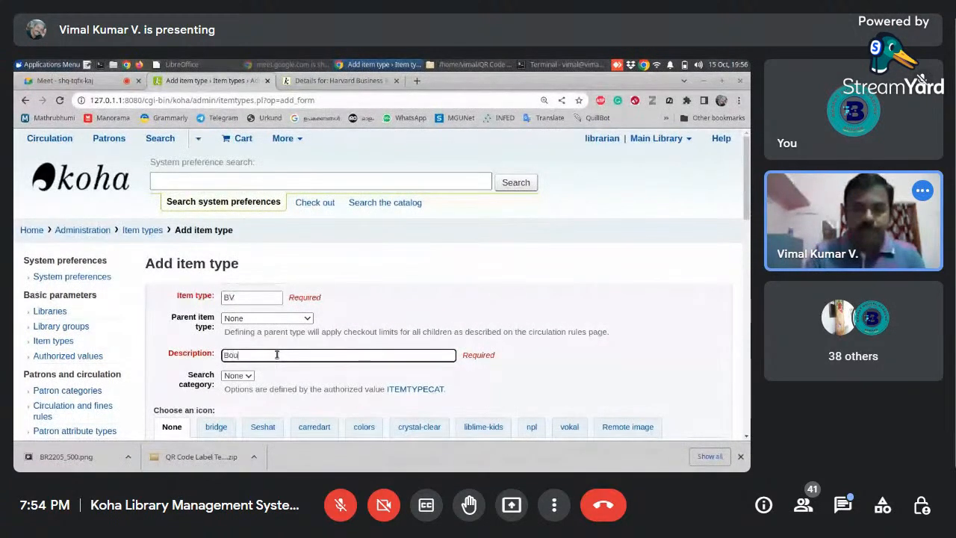
type("nd Volume")
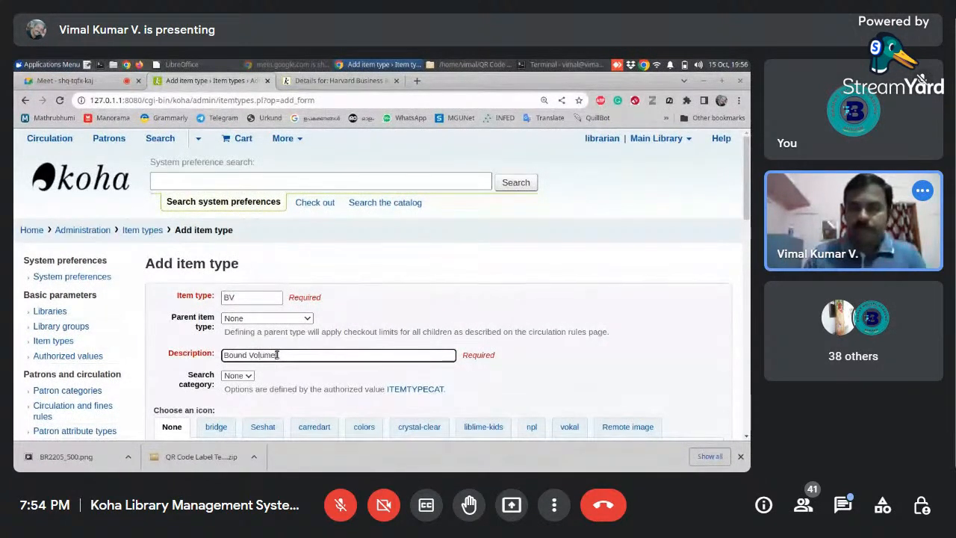
- Choose the icon showing a group of orange volumes from the npl set for the Bound Volume item type
mouse_move(747, 210)
left_mouse_down()
mouse_move(748, 257)
mouse_move(749, 221)
left_mouse_up()
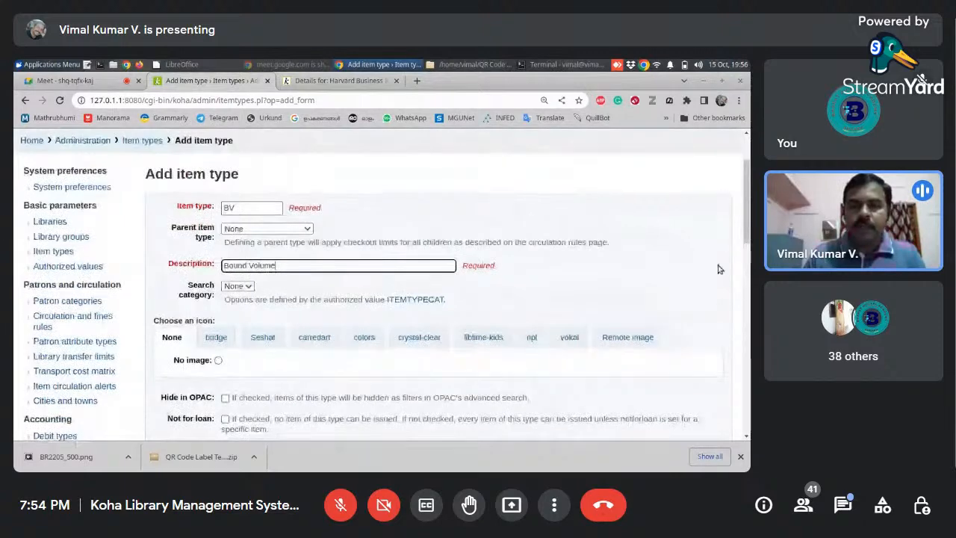
scroll(229, 255, "down", 2)
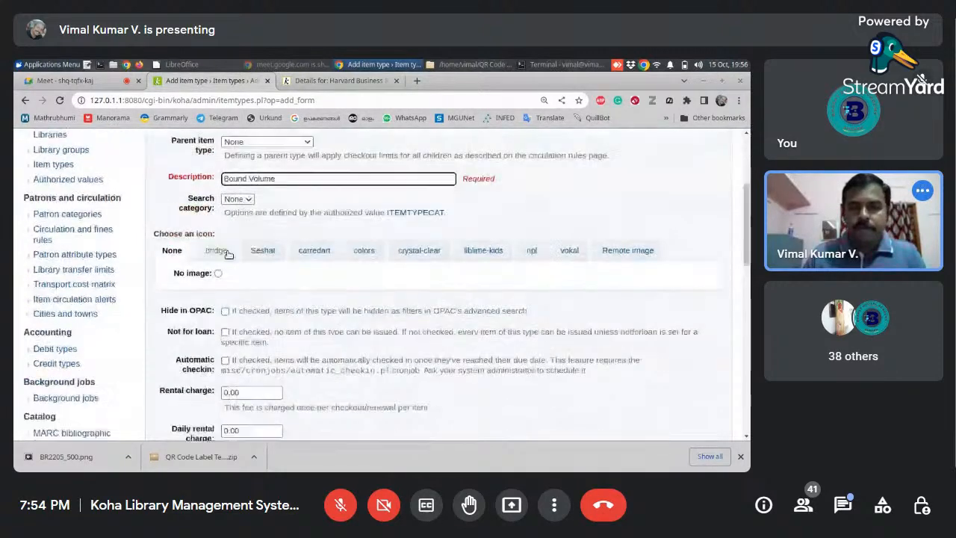
left_click(532, 252)
left_click_drag(747, 229, 748, 259)
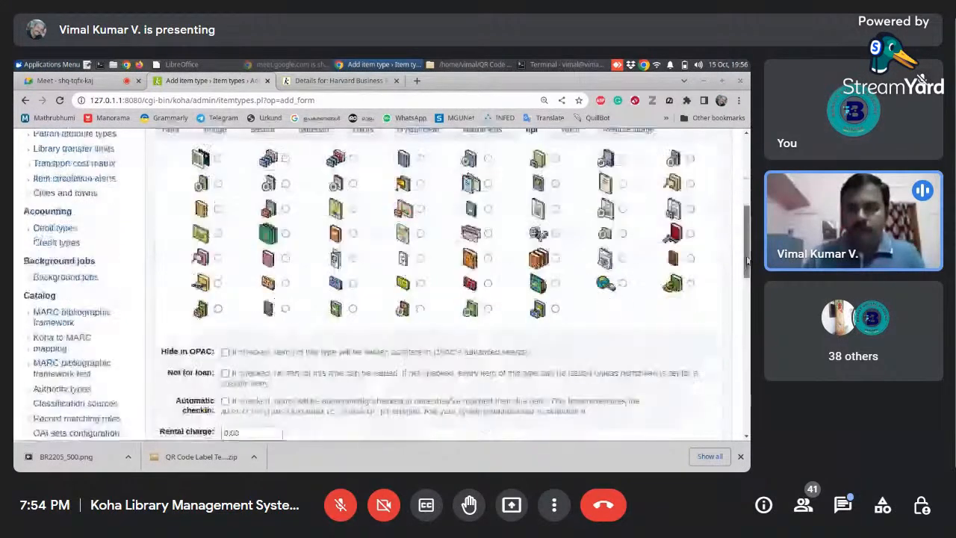
left_click(556, 259)
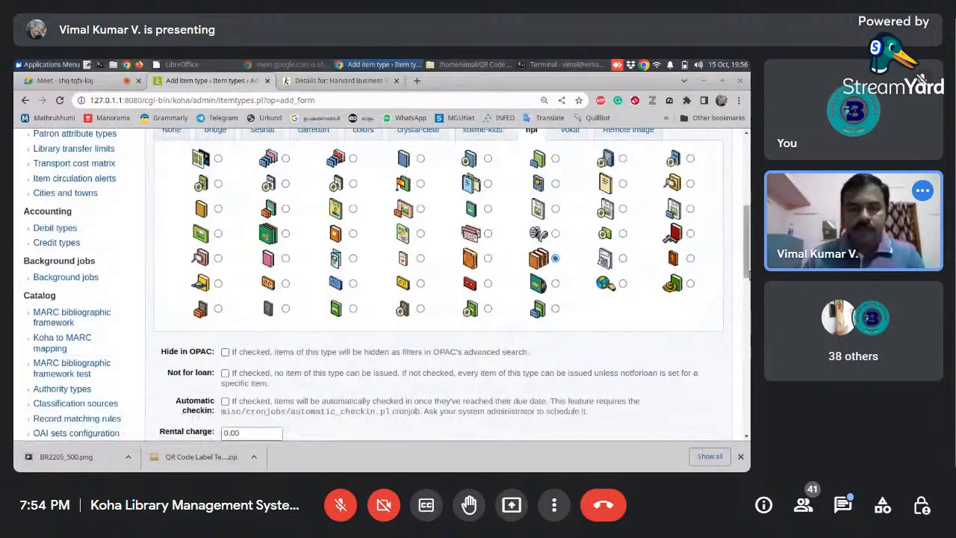
- Mark the Bound Volume item type as not for loan and save it
left_click_drag(748, 272, 745, 325)
left_click(225, 178)
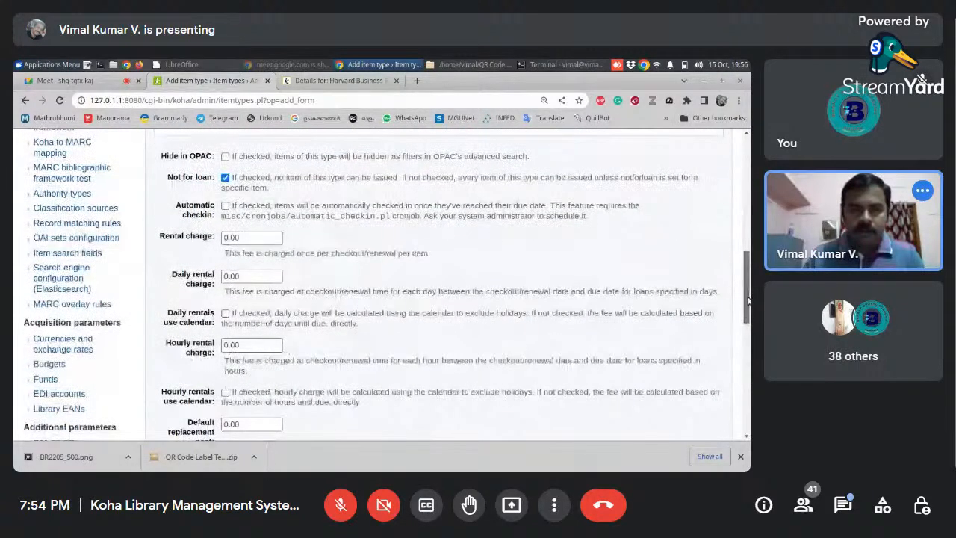
left_click_drag(747, 299, 747, 341)
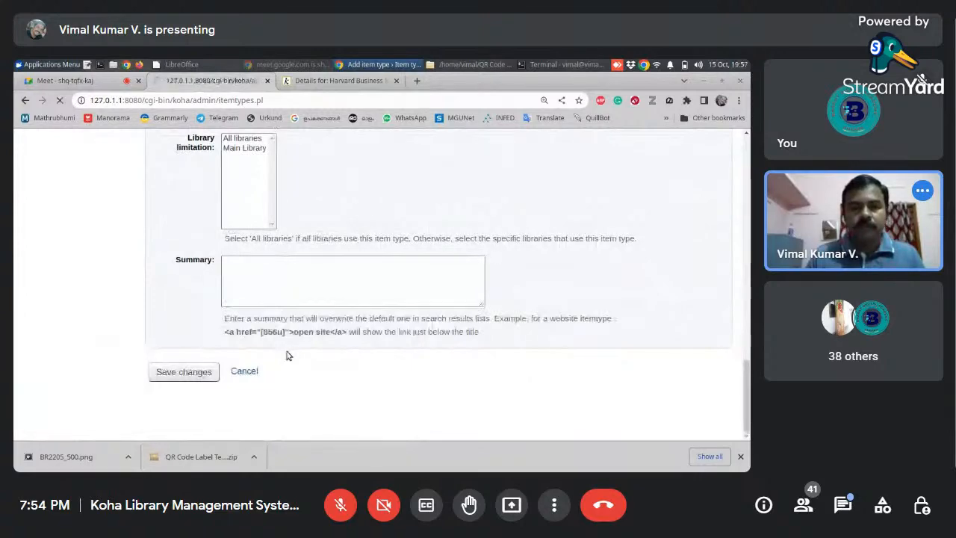
left_click_drag(748, 178, 750, 184)
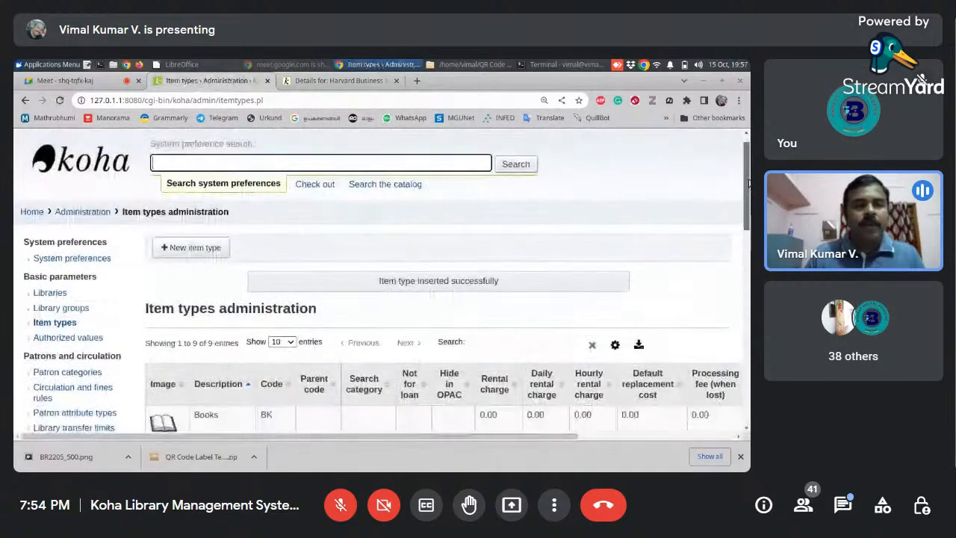
- Return to the staff home page and search the catalog for "harvard business" to open the Harvard Business Review record
left_click(38, 213)
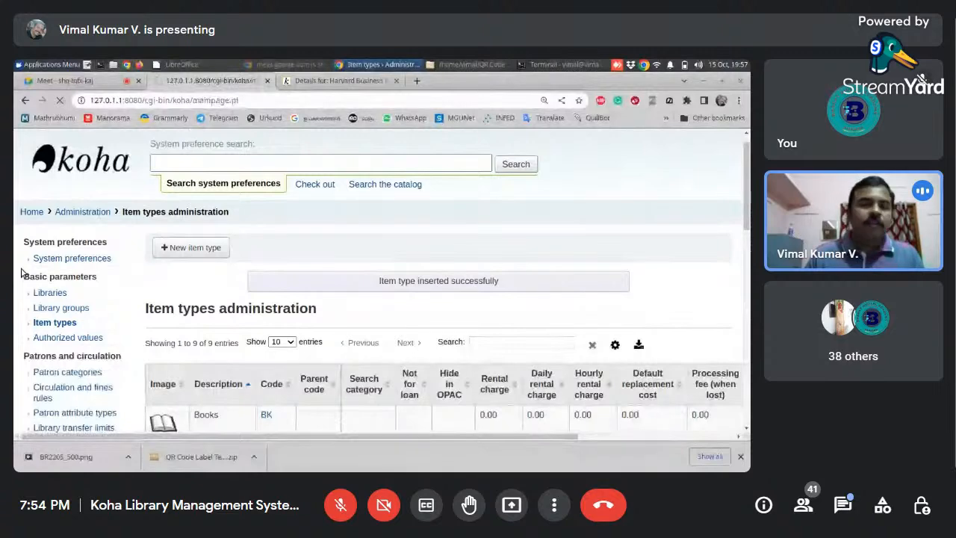
left_click(454, 201)
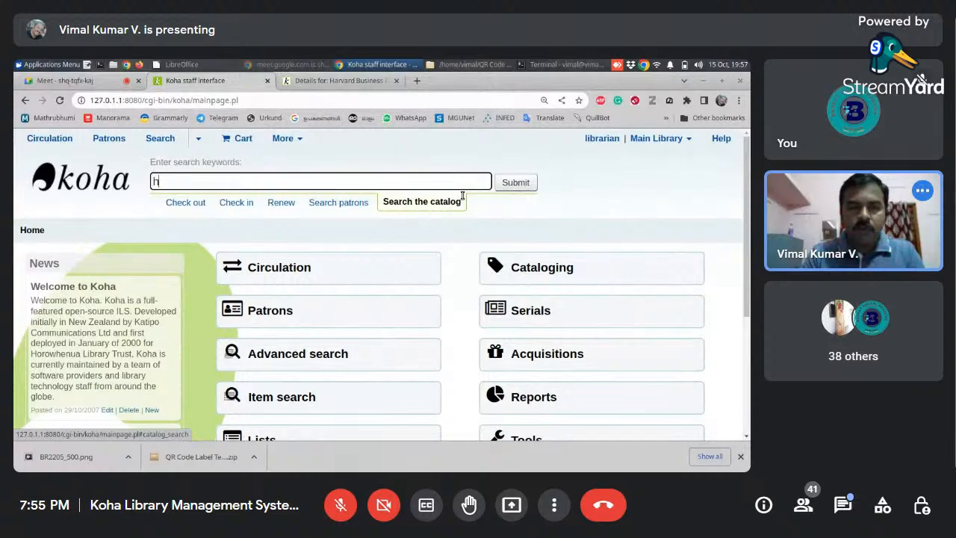
type("arvard ")
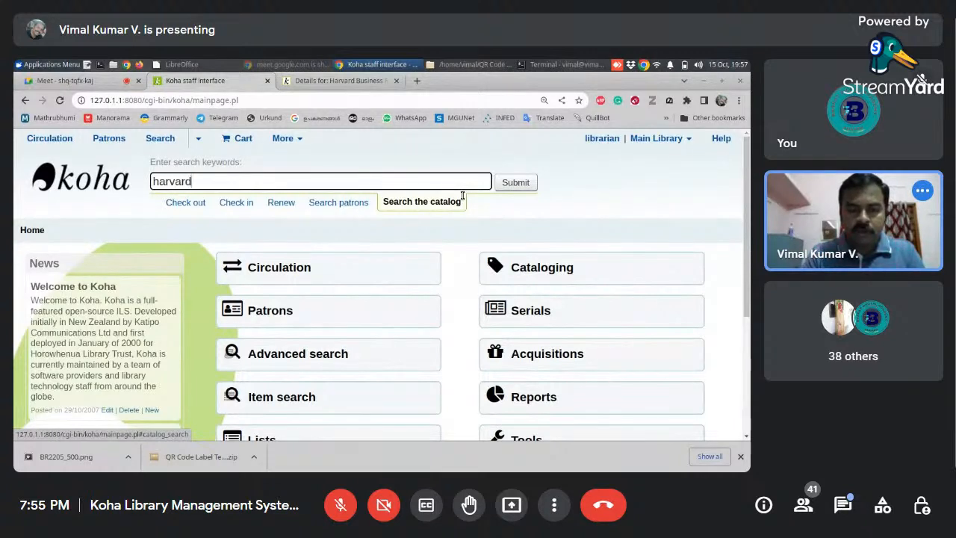
type("business")
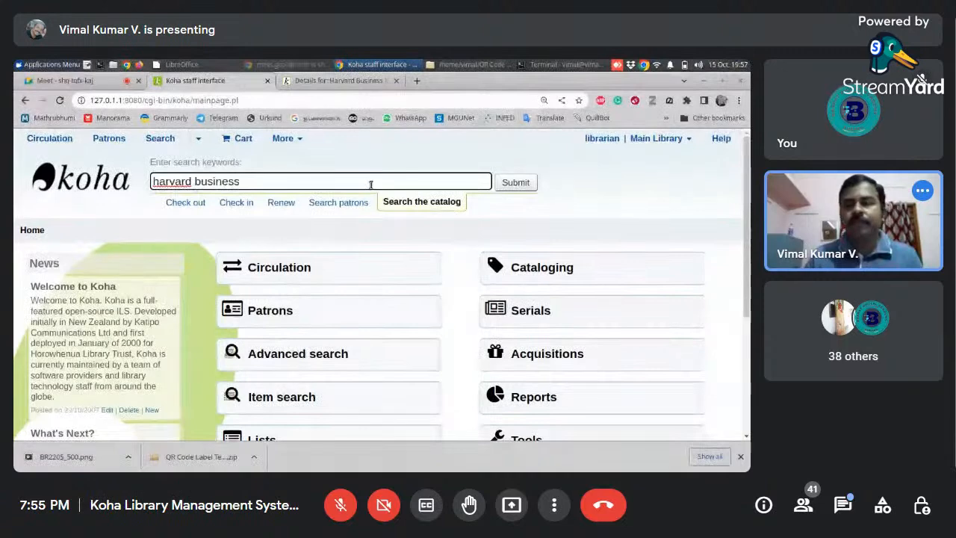
left_click(515, 182)
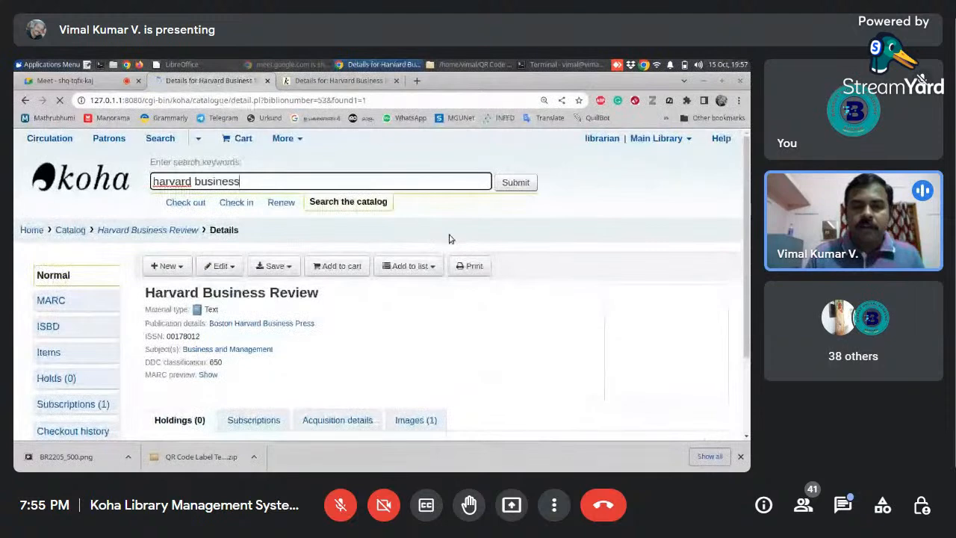
- Open the item form for the Harvard Business Review record and set the shelving location to General Stacks
left_click_drag(748, 190, 746, 229)
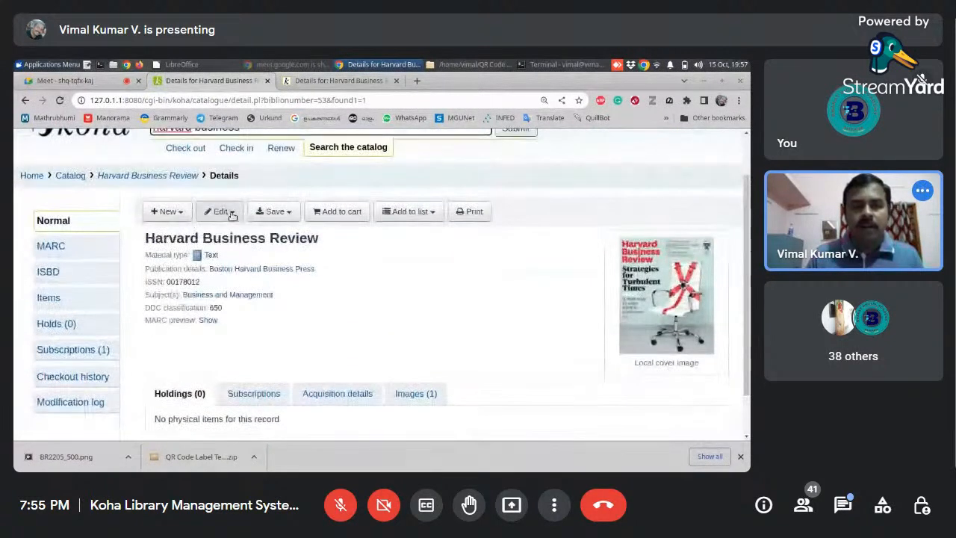
left_click(224, 212)
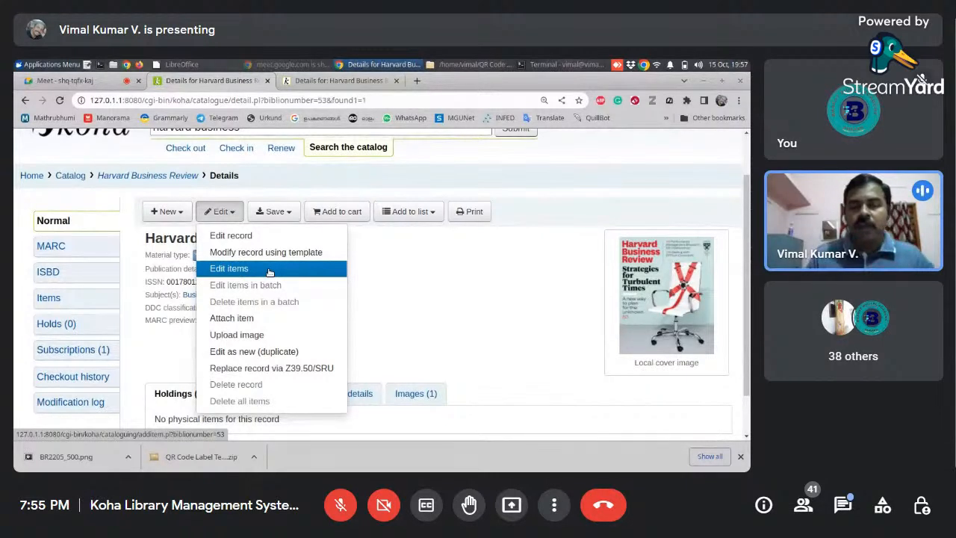
left_click(269, 271)
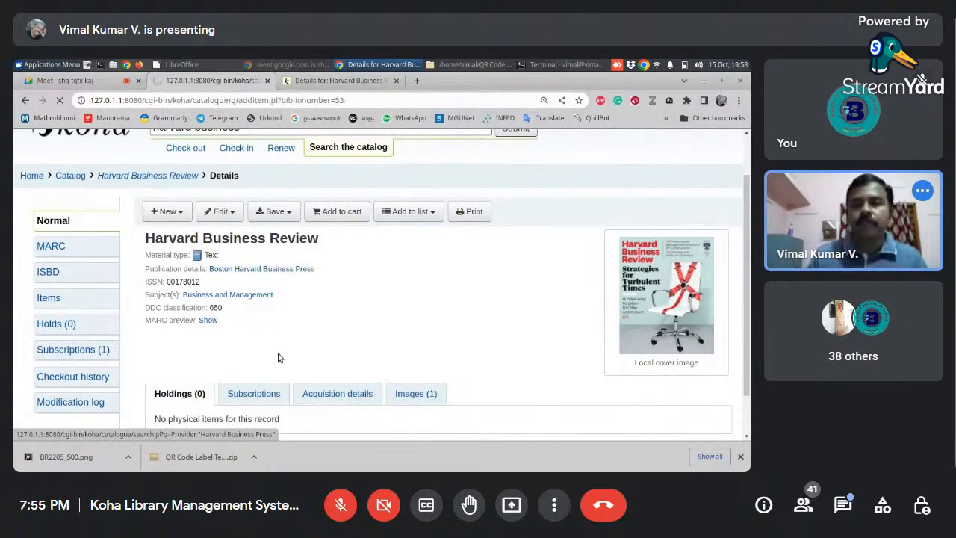
left_click_drag(746, 180, 747, 255)
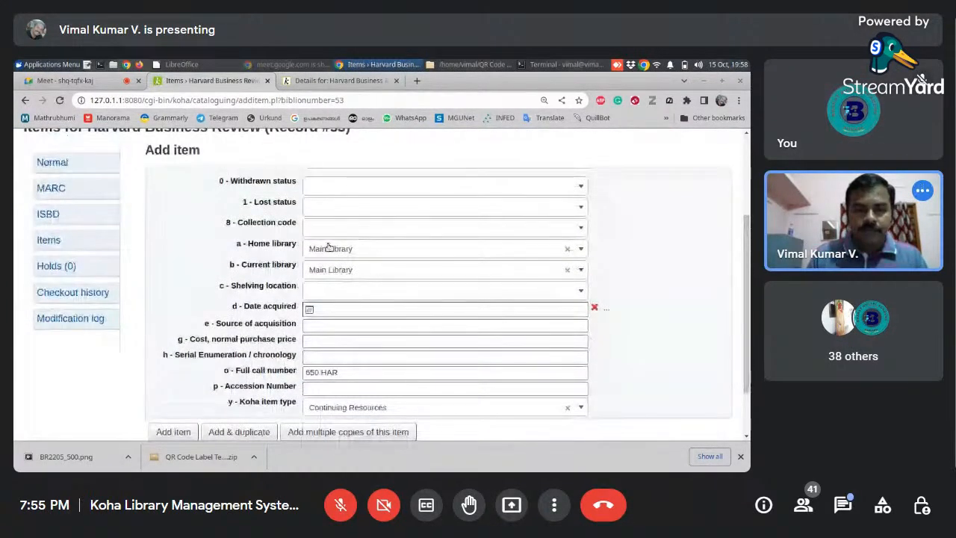
left_click(325, 291)
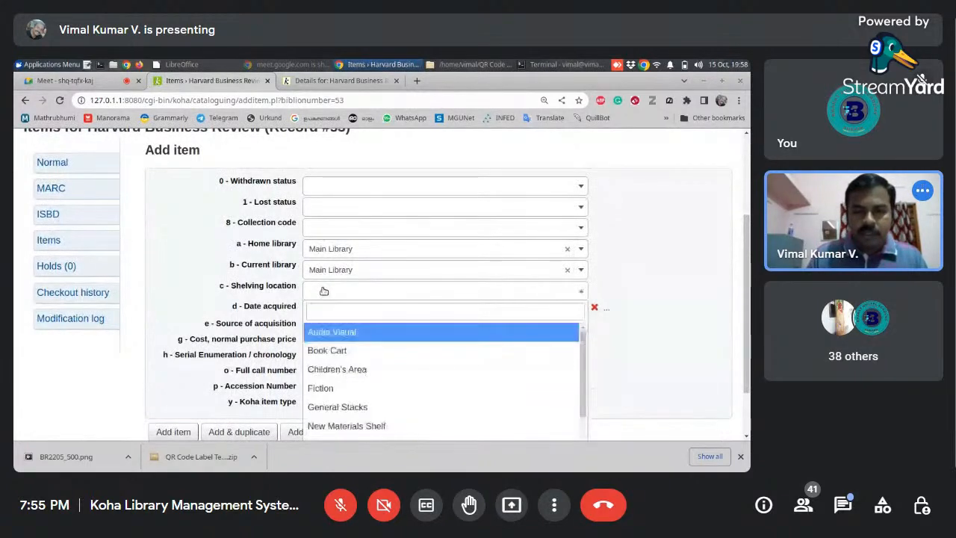
left_click(338, 407)
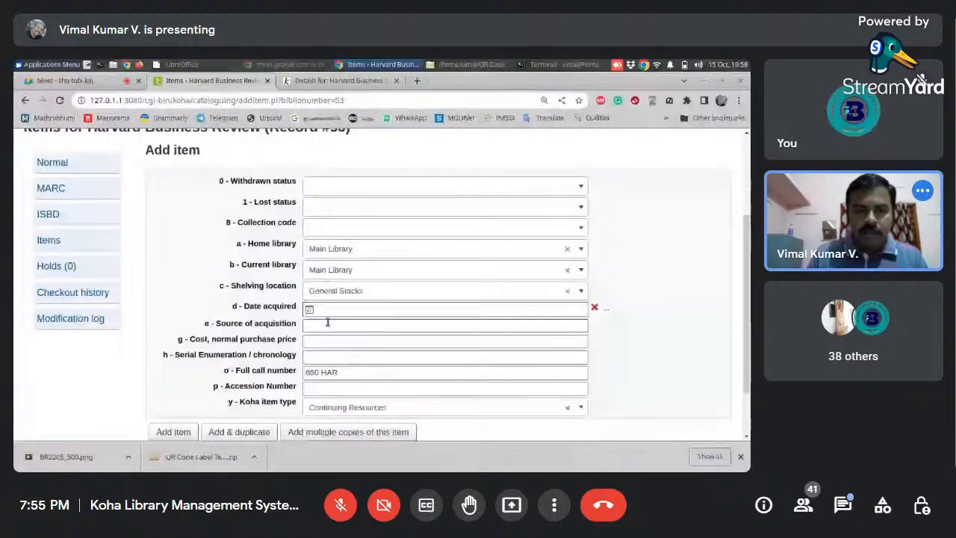
left_click(324, 340)
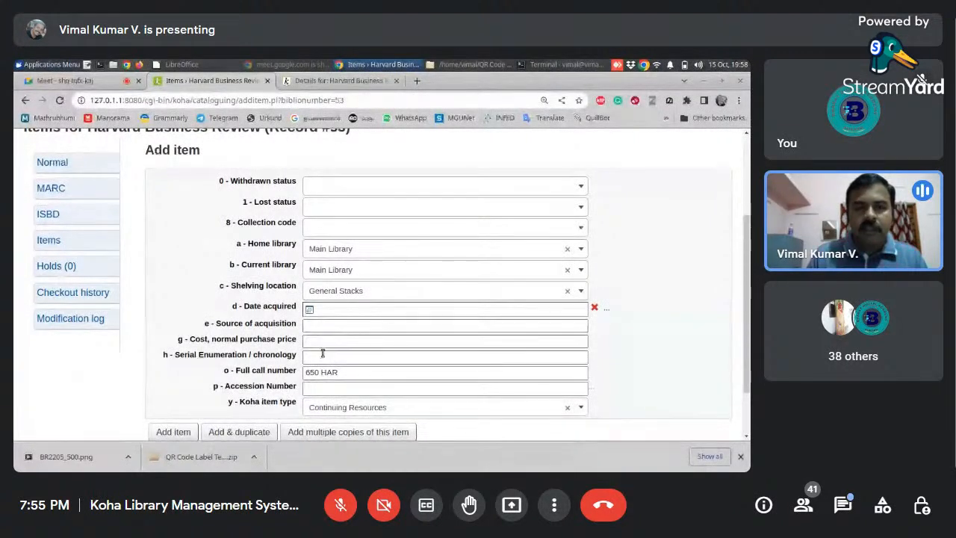
- Enter "Volume 40, Issue-1-6" as the new item's serial enumeration / chronology
left_click(327, 358)
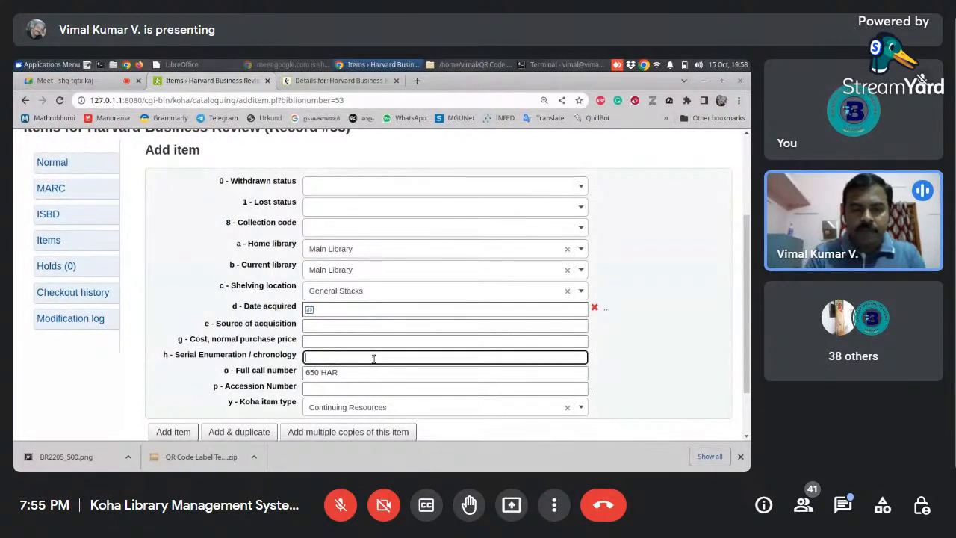
type("v")
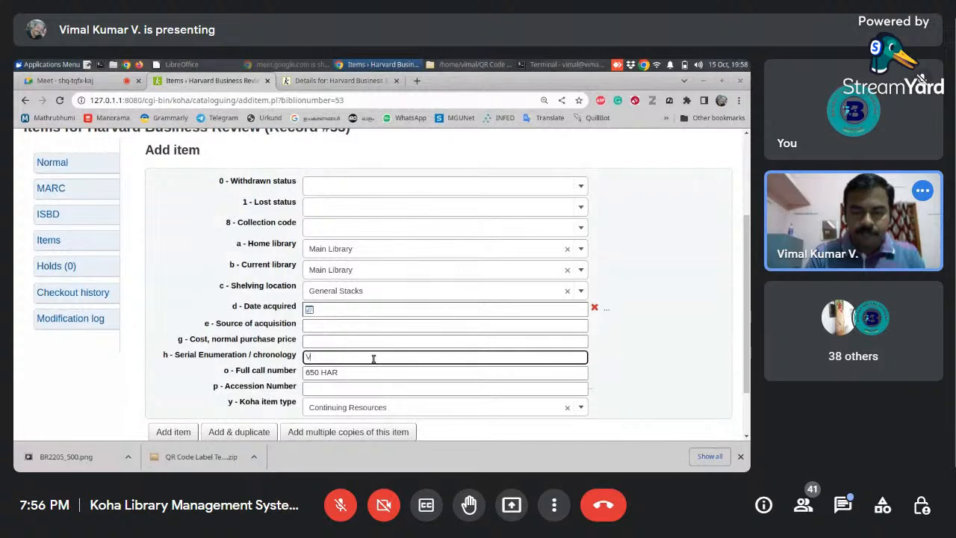
type("ol")
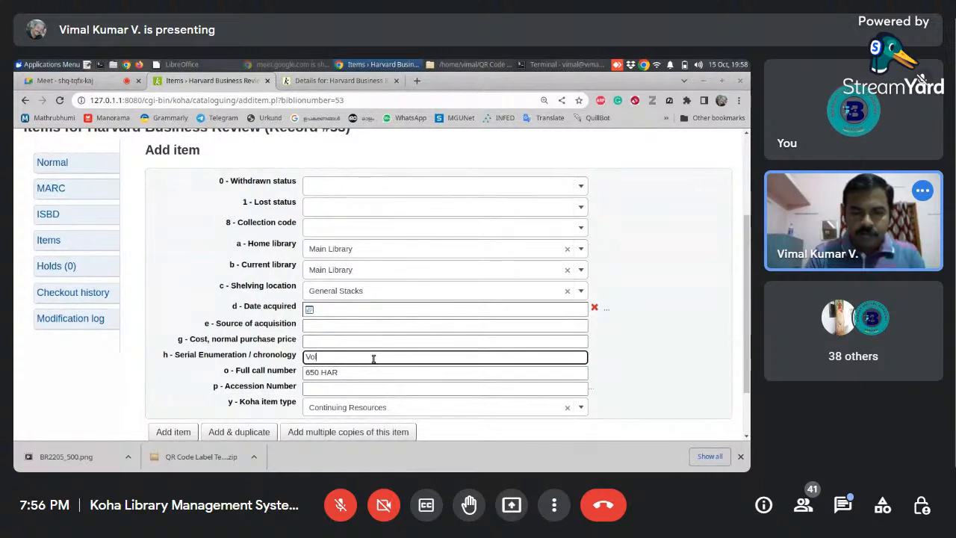
type("ume 40")
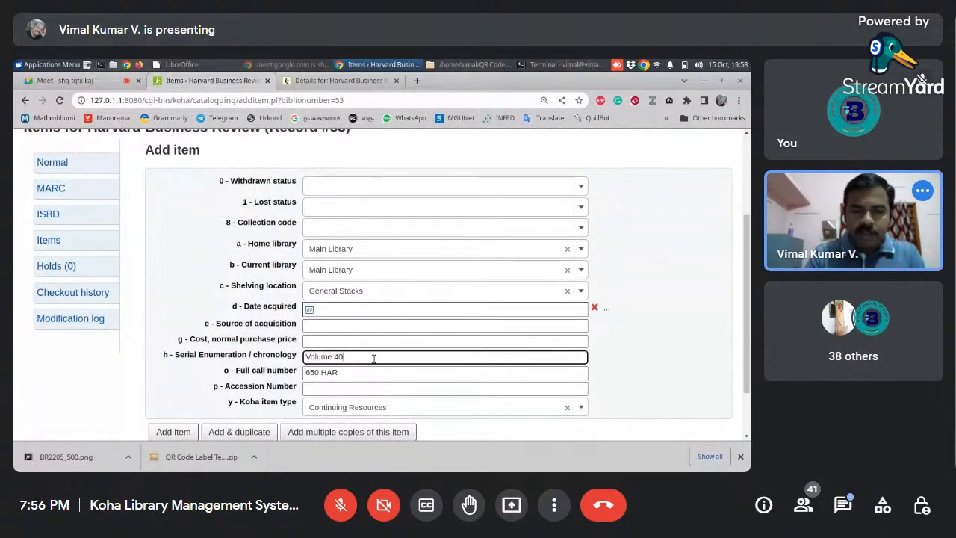
type(", Issue")
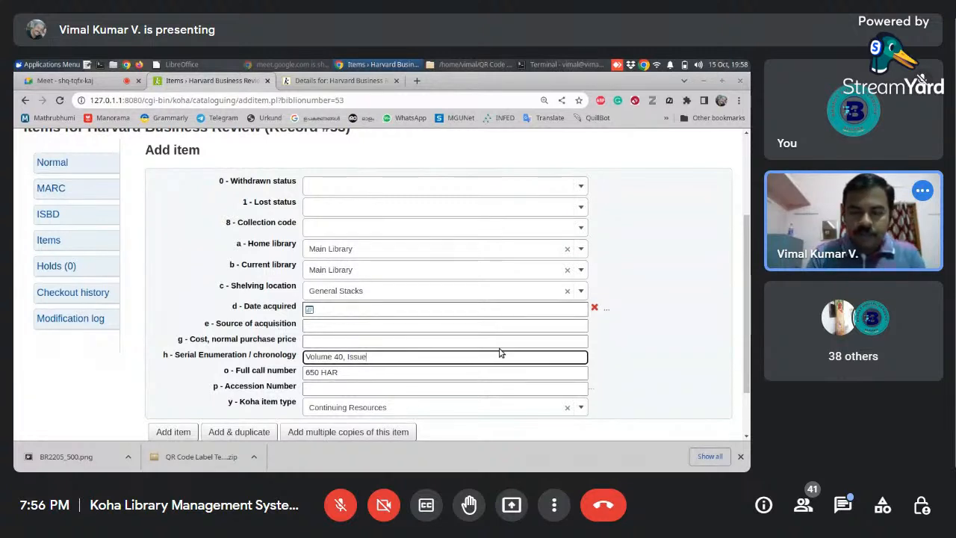
type("-1")
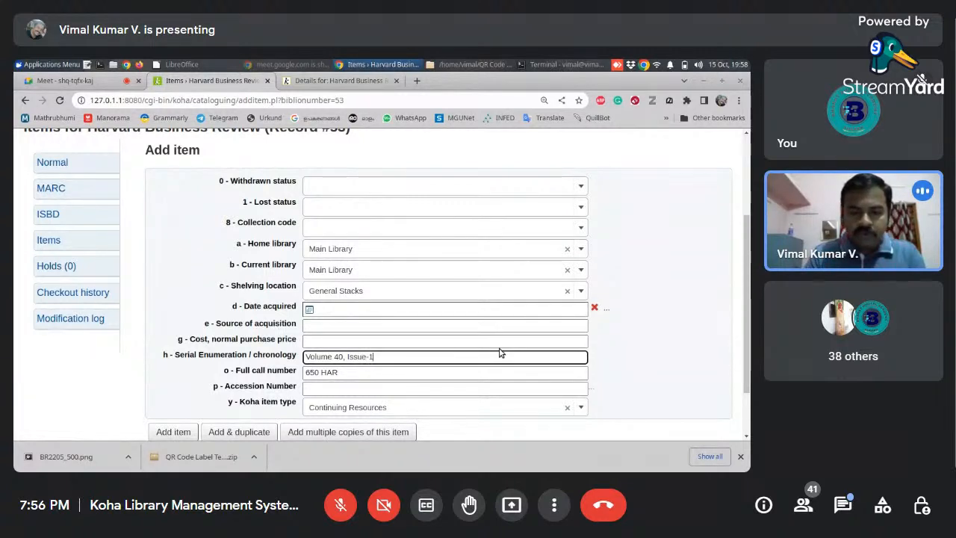
type("-6")
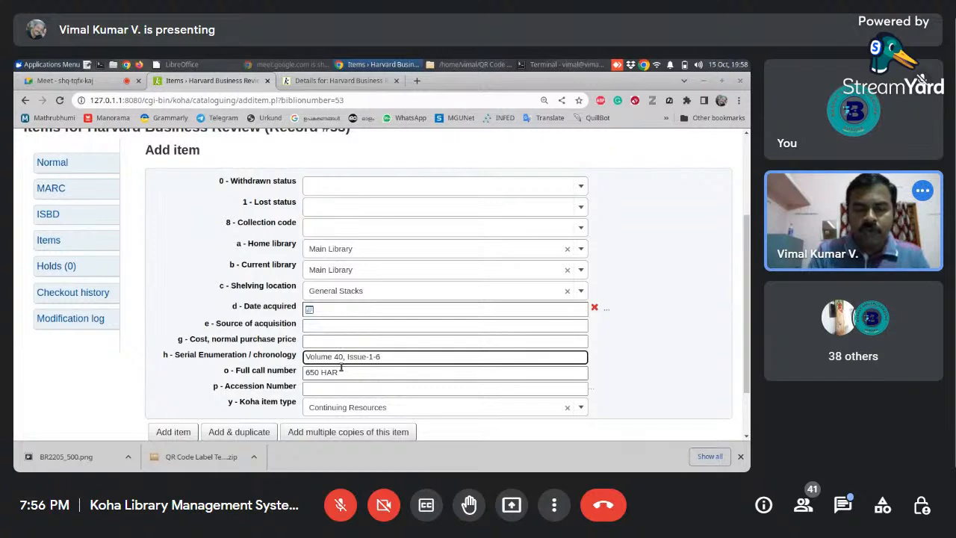
type("-")
type("42")
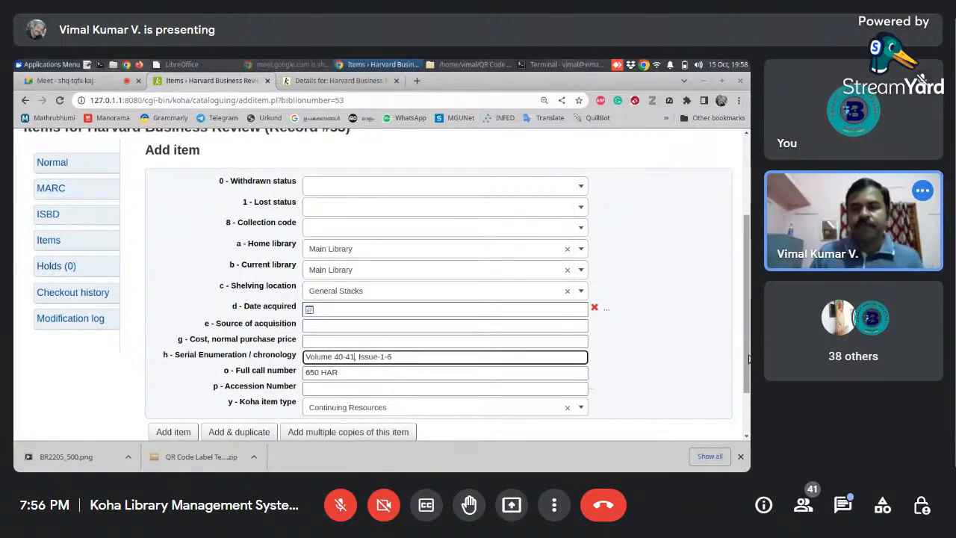
scroll(749, 358, "down", 2)
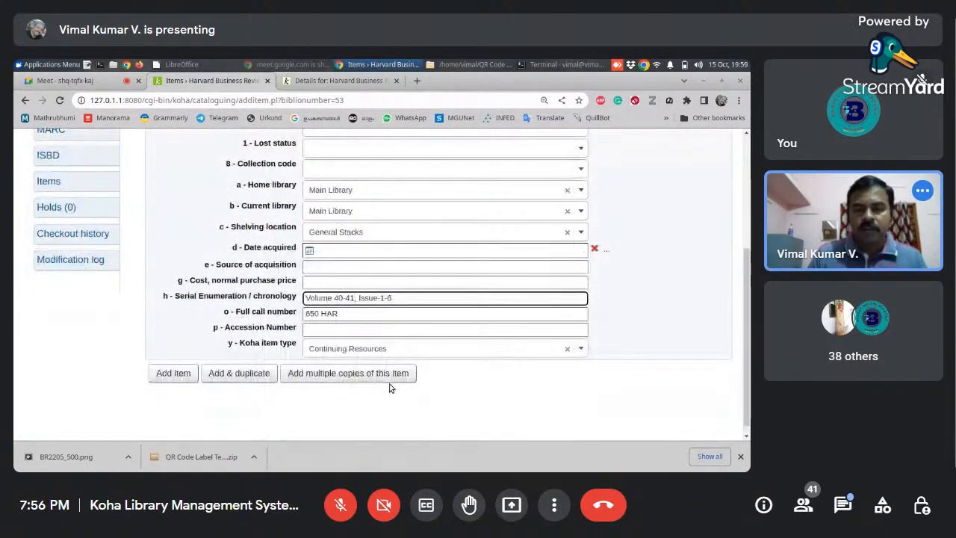
key("BackSpace")
key("BackSpace")
key("BackSpace")
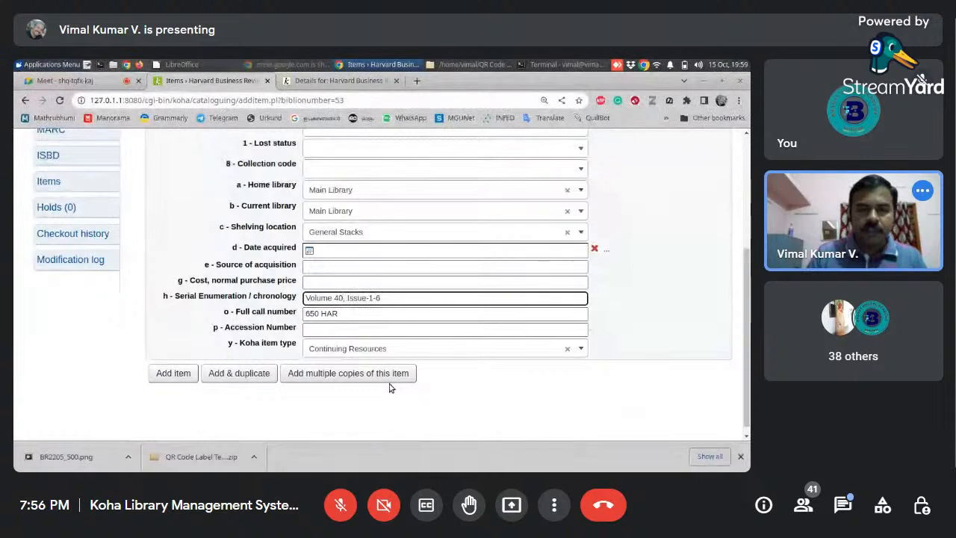
- Give the item the accession number BV500 and the item type Bound Volume, and add it to the record
left_click(409, 330)
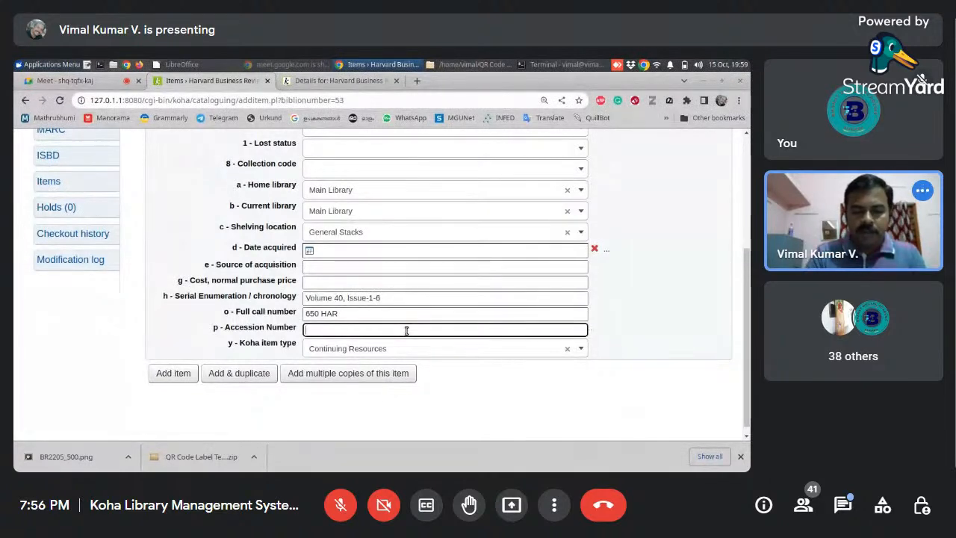
type("BV")
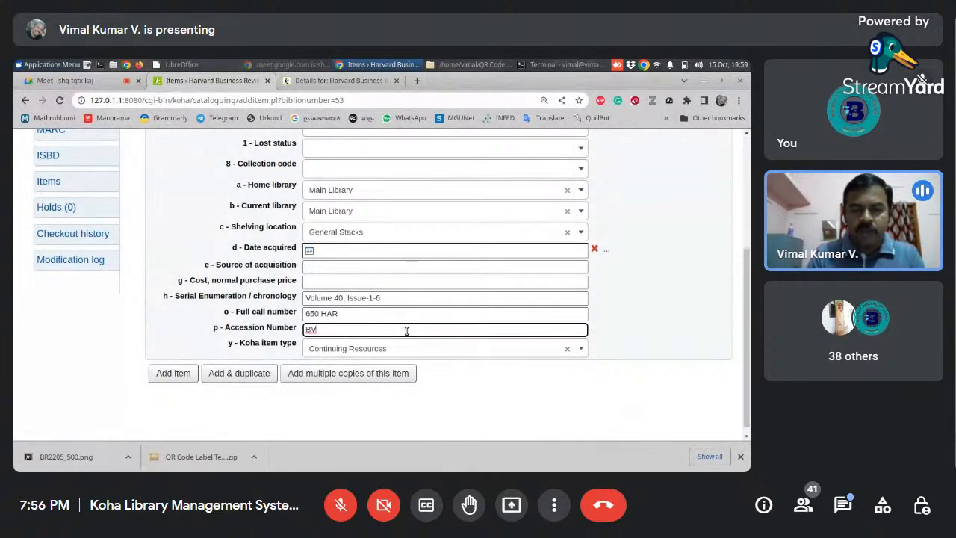
type("5")
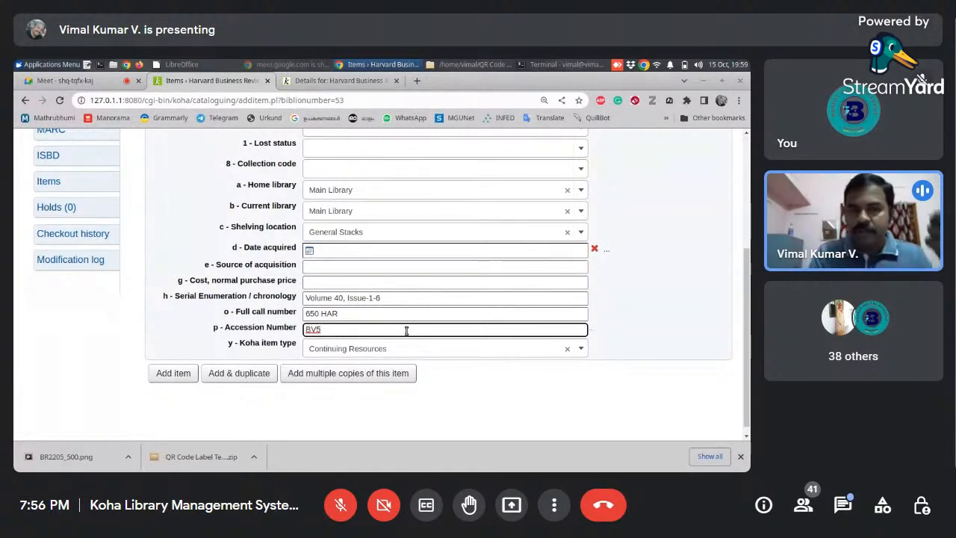
type("00")
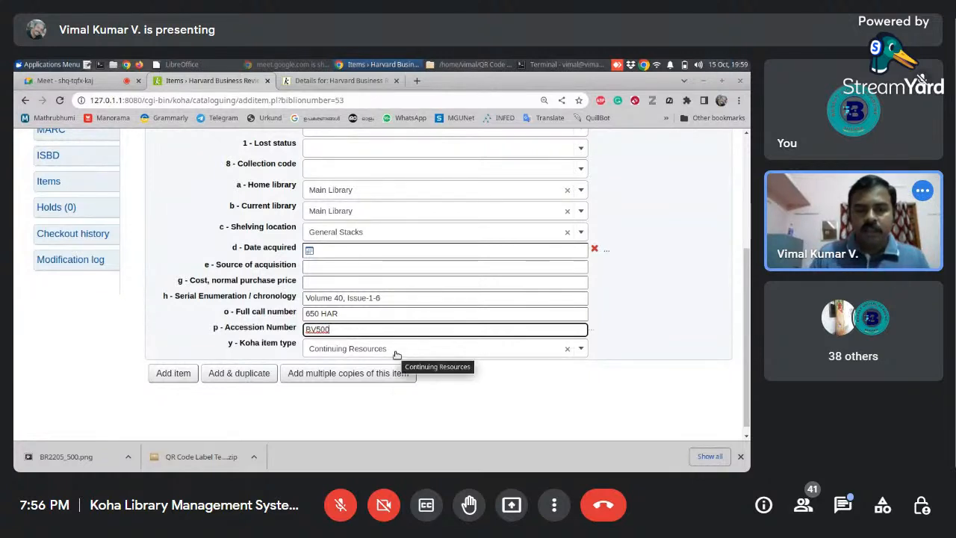
left_click(396, 349)
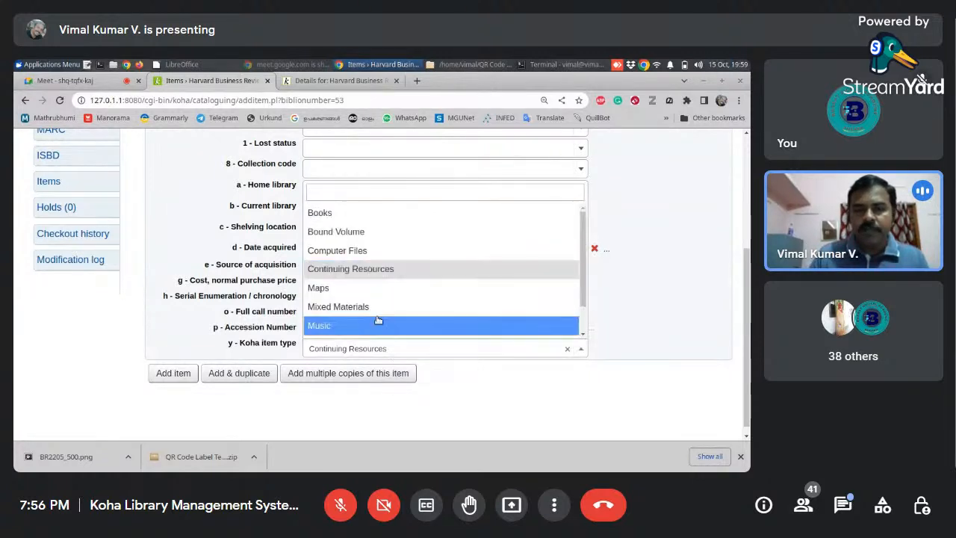
left_click(358, 233)
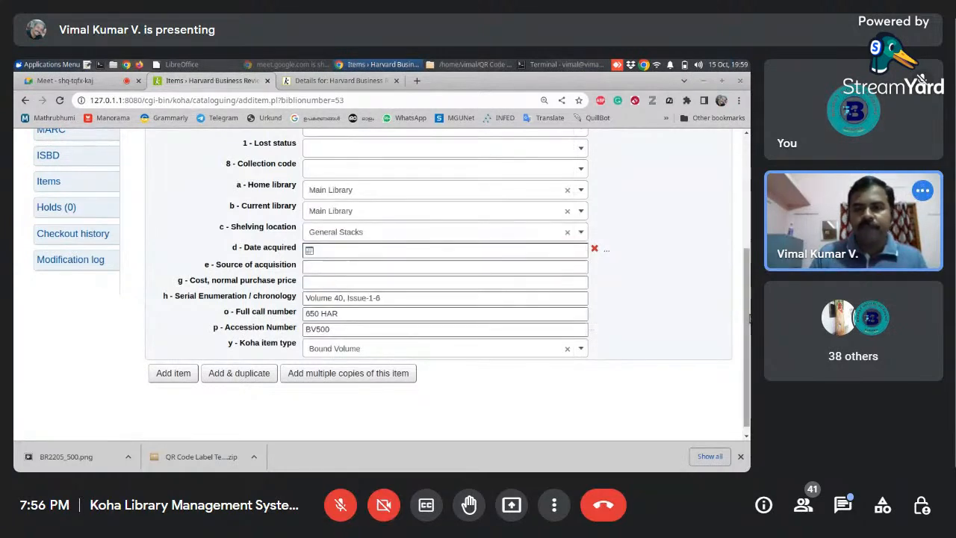
scroll(743, 252, "up", 2)
scroll(744, 252, "down", 3)
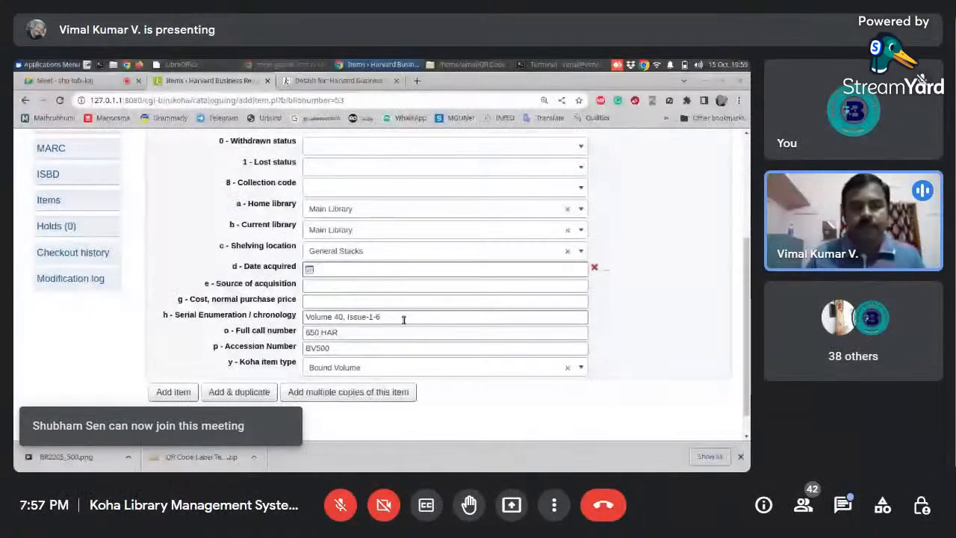
left_click(173, 391)
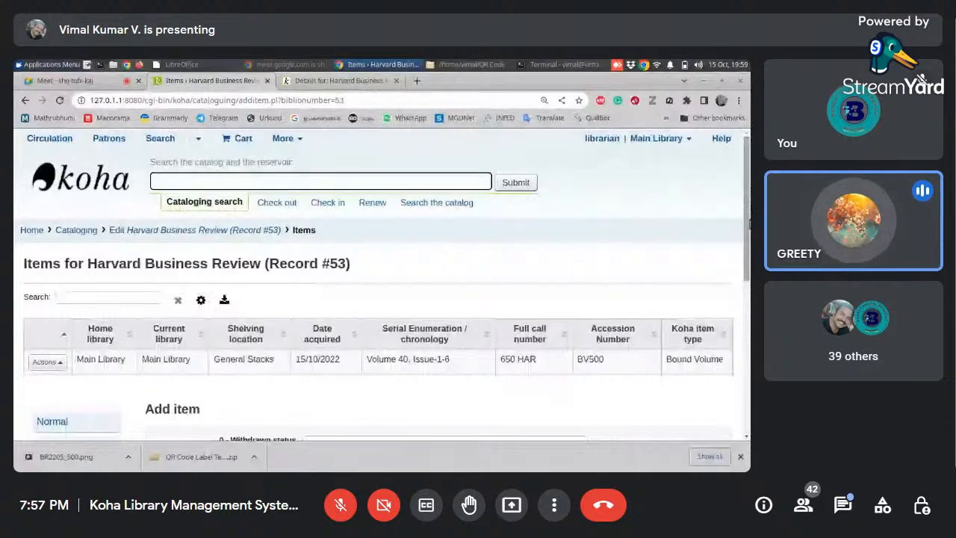
- Duplicate the BV500 item and set the copy's serial enumeration / chronology to "Volume 41, Issue-1-6"
left_click_drag(749, 222, 746, 352)
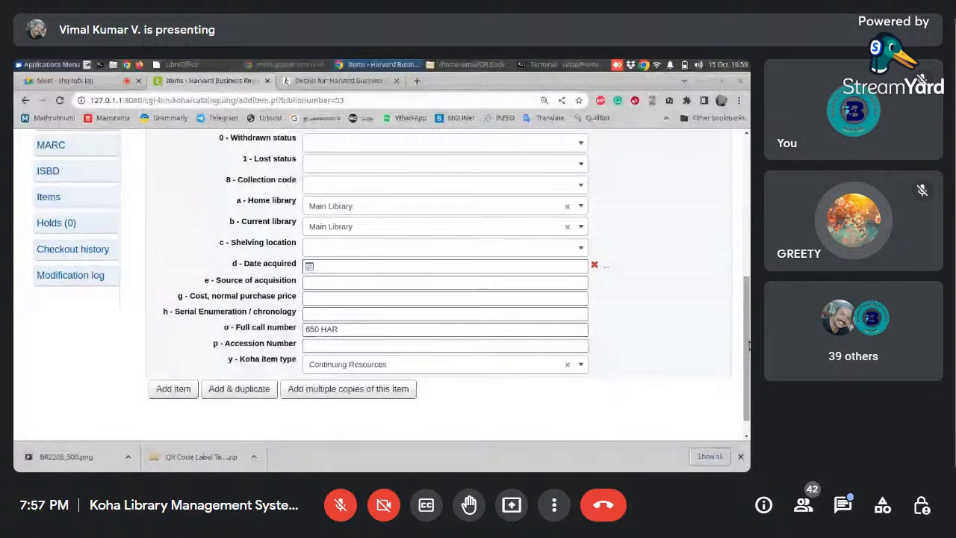
scroll(750, 345, "up", 3)
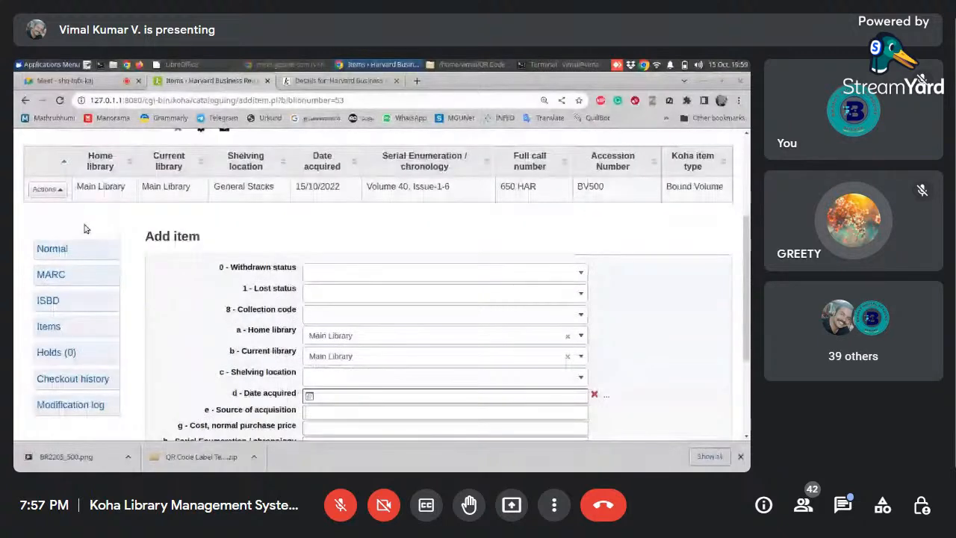
left_click(46, 189)
left_click(62, 139)
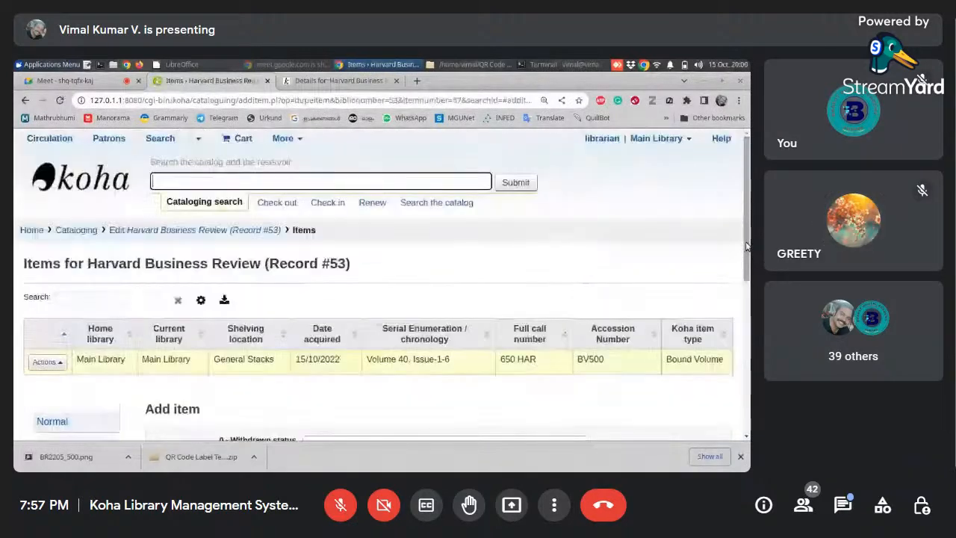
left_click_drag(747, 247, 747, 393)
left_click(346, 300)
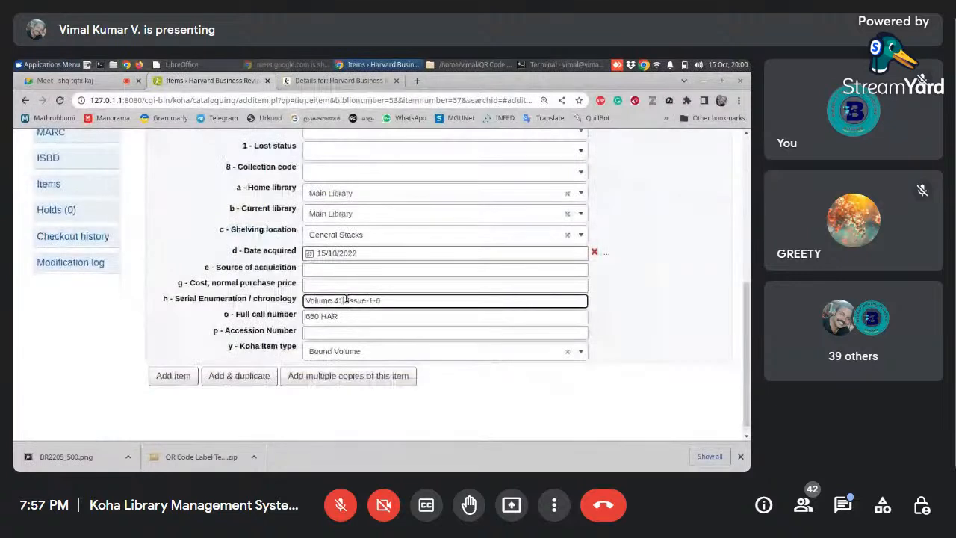
key("BackSpace")
type("1")
- Give the duplicated item the accession number BV501 and add it to the record
left_click(341, 332)
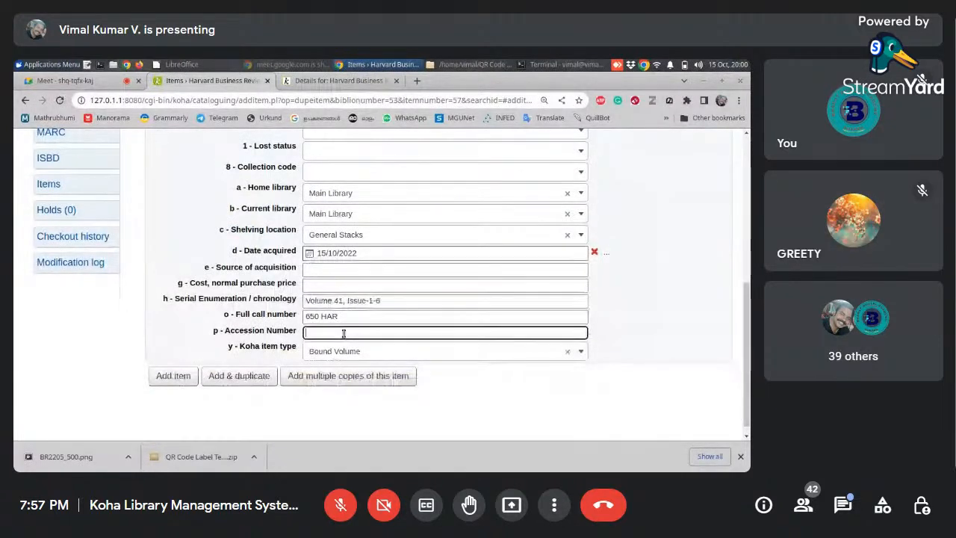
type("BV501")
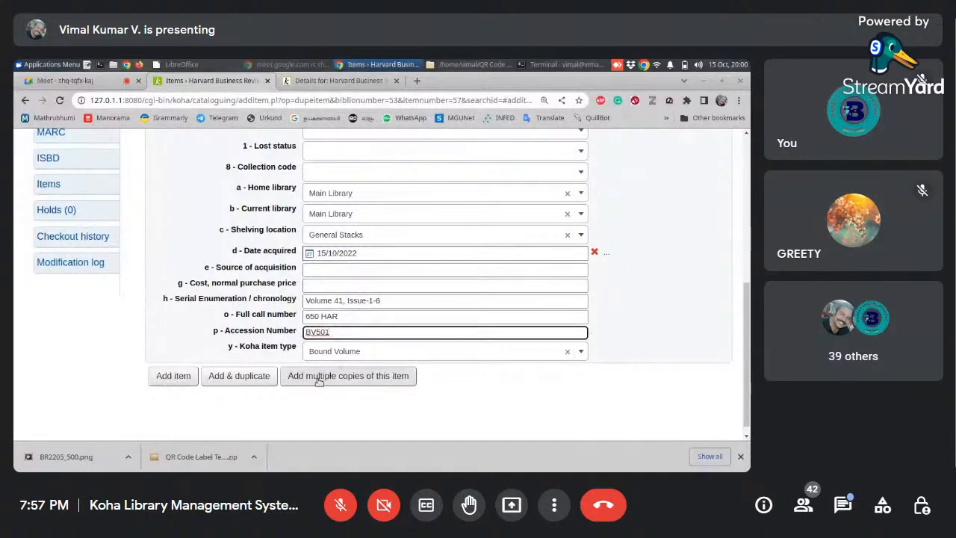
left_click(172, 376)
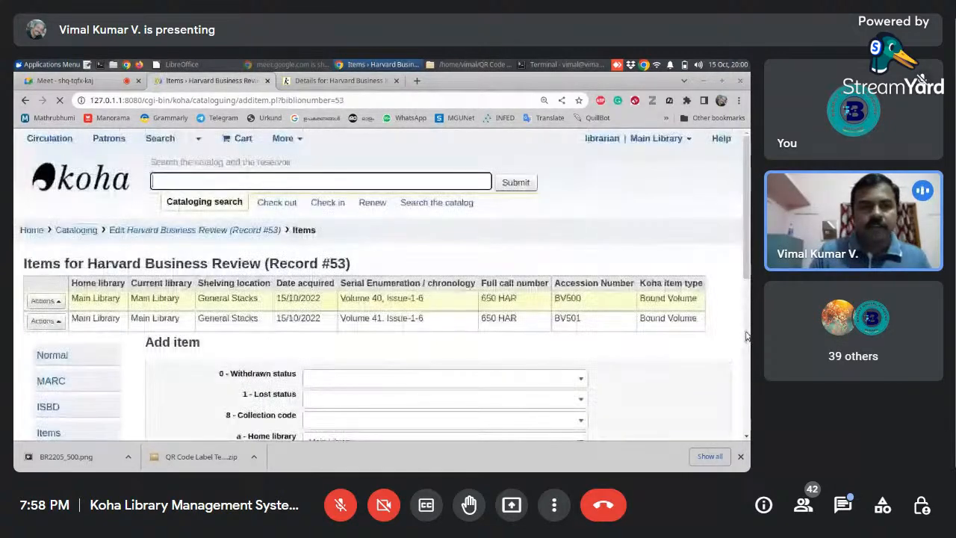
- Reload the Harvard Business Review record in the OPAC and examine its bound volume holdings
left_click(339, 81)
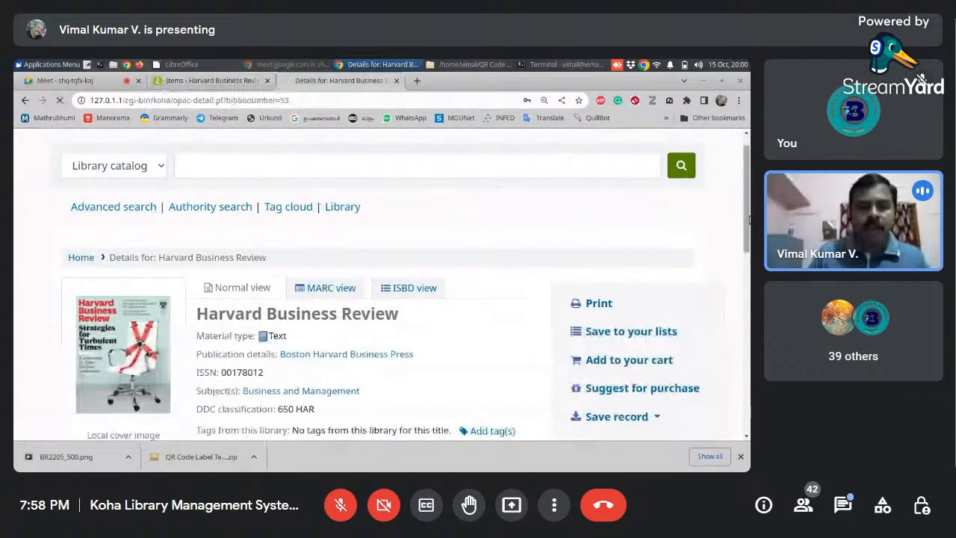
scroll(750, 219, "down", 1)
scroll(749, 224, "down", 2)
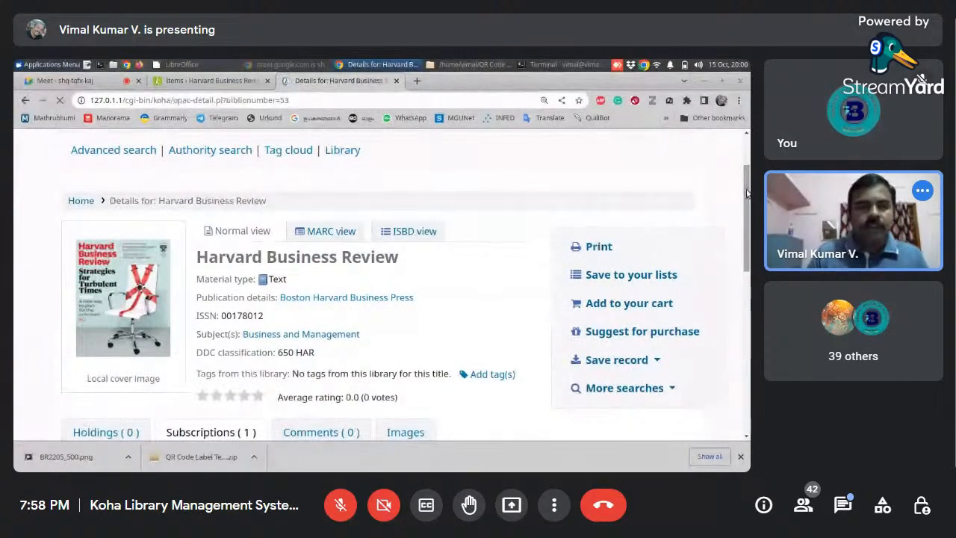
left_click_drag(747, 193, 749, 300)
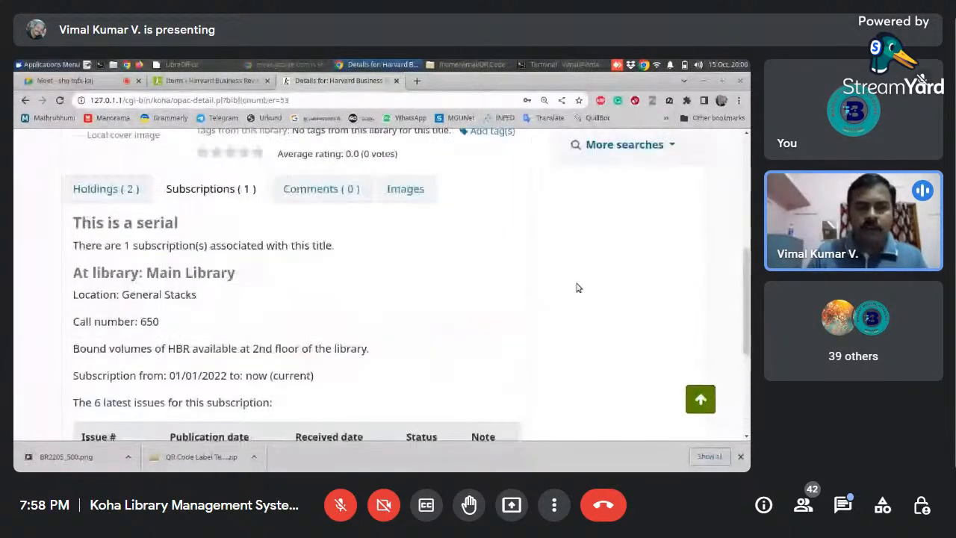
left_click(105, 189)
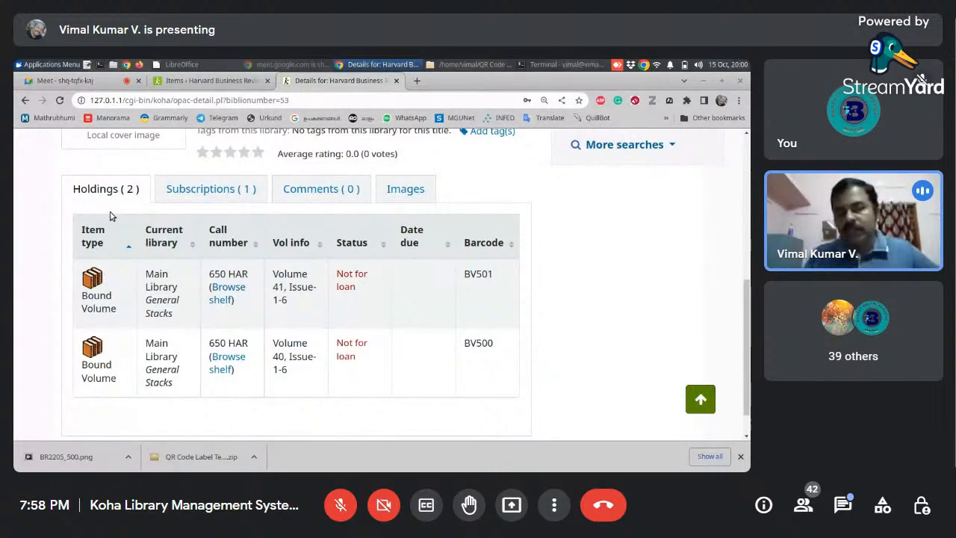
scroll(114, 221, "down", 1)
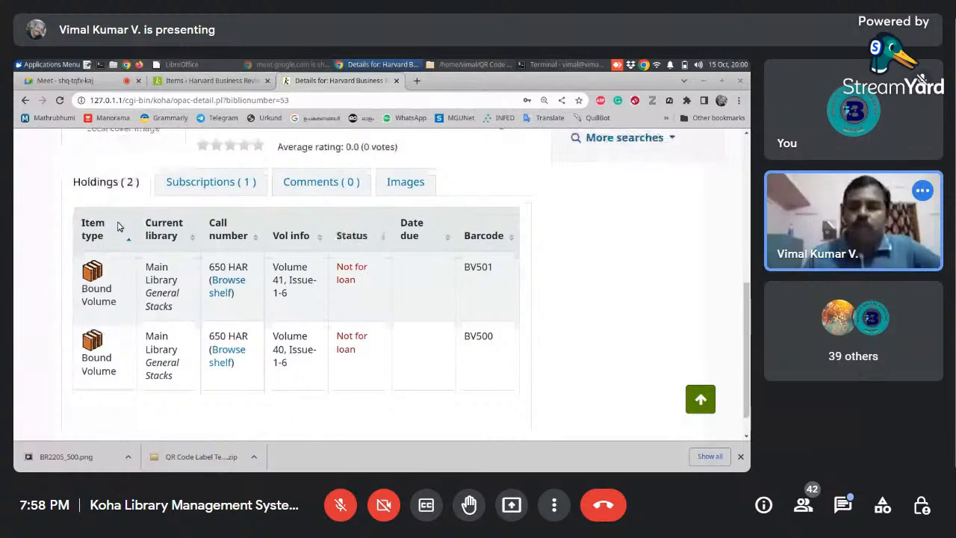
scroll(117, 226, "down", 1)
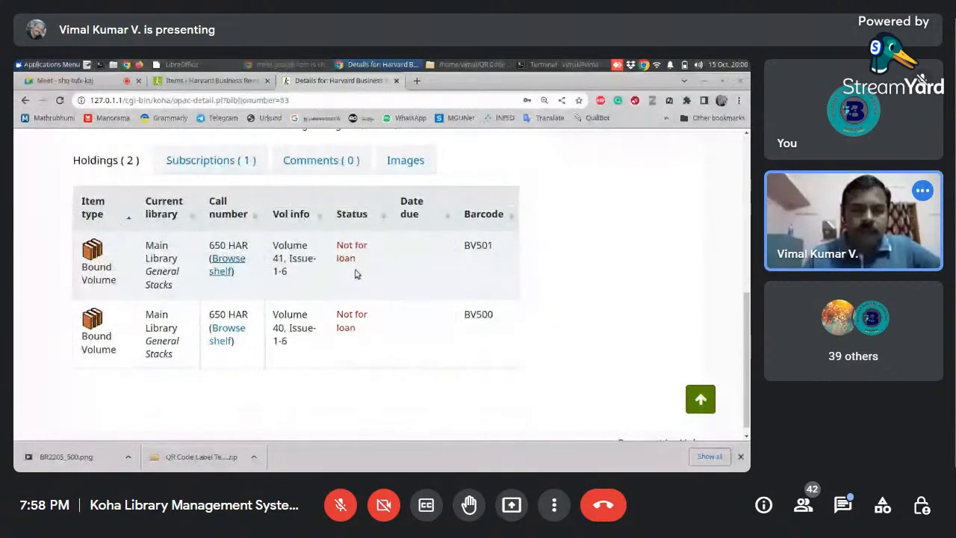
- Review the serial's subscription details and latest issues in the OPAC, and return to its holdings
scroll(355, 274, "up", 2)
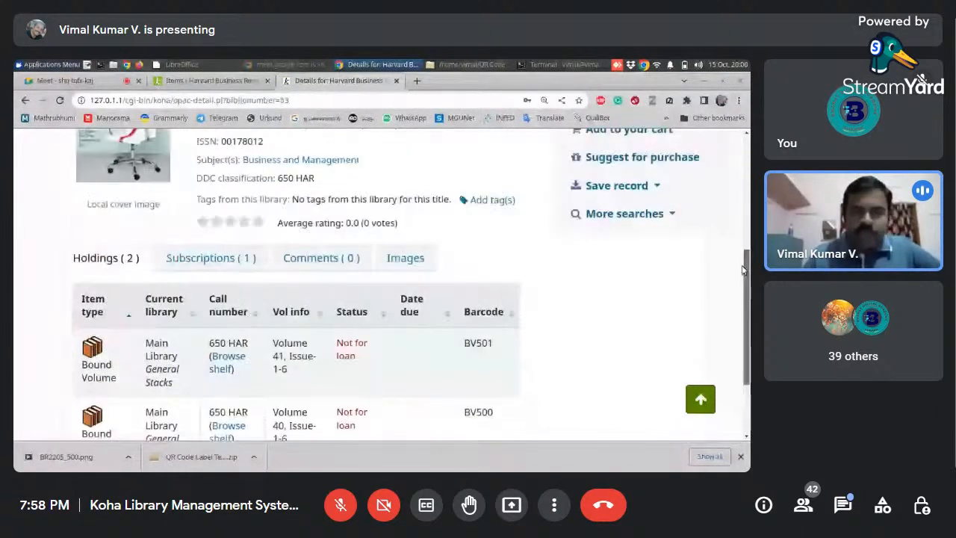
left_click(212, 260)
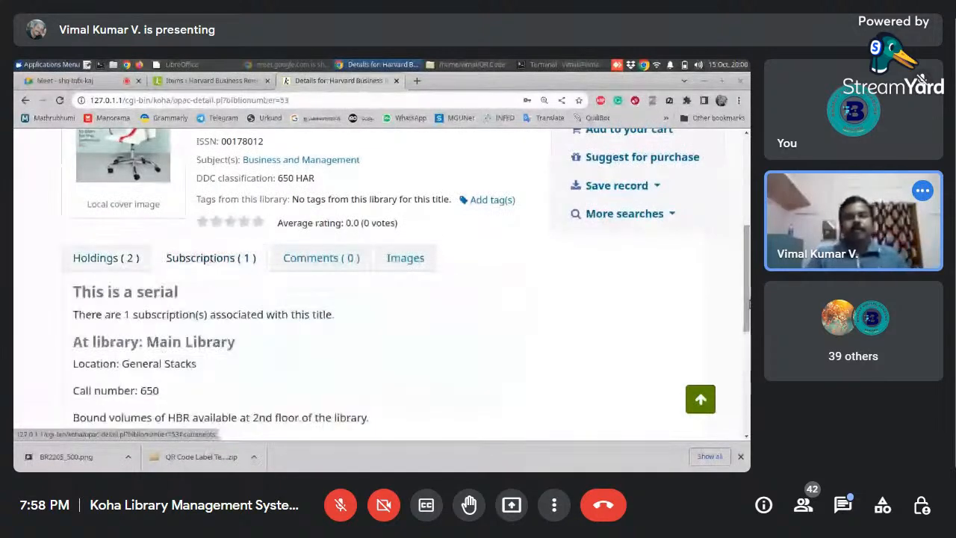
left_click_drag(749, 302, 740, 411)
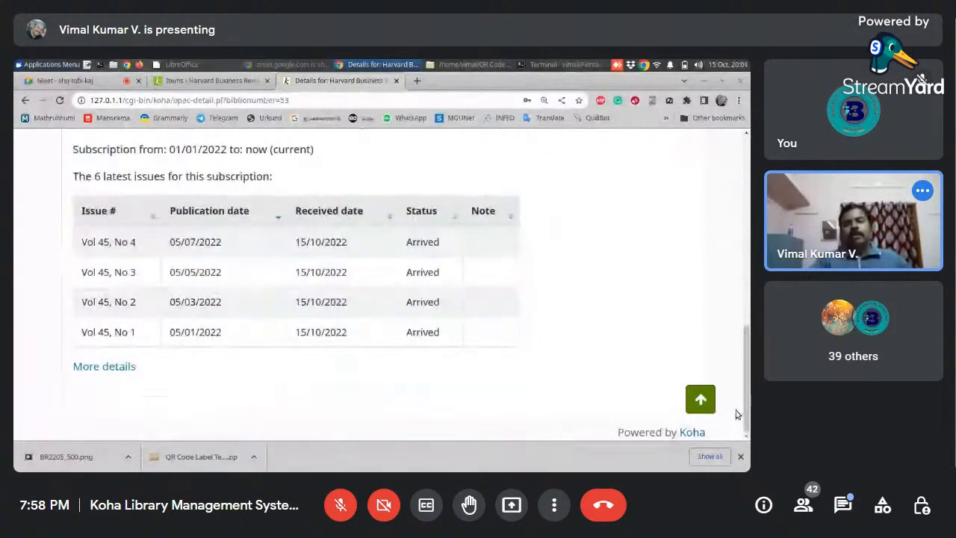
left_click_drag(746, 386, 691, 286)
left_click(106, 263)
left_click_drag(746, 332, 744, 258)
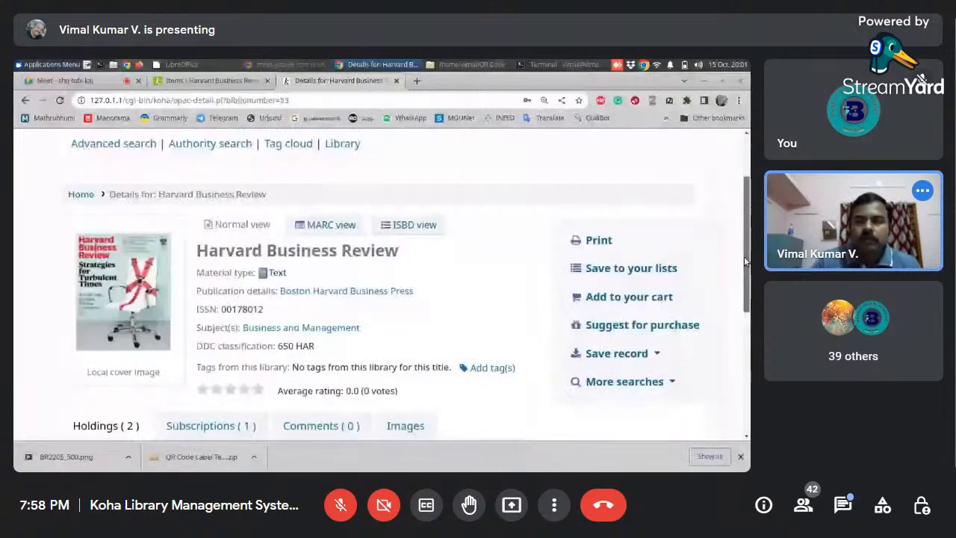
- Switch back to the Koha staff interface and open its home page
left_click(207, 81)
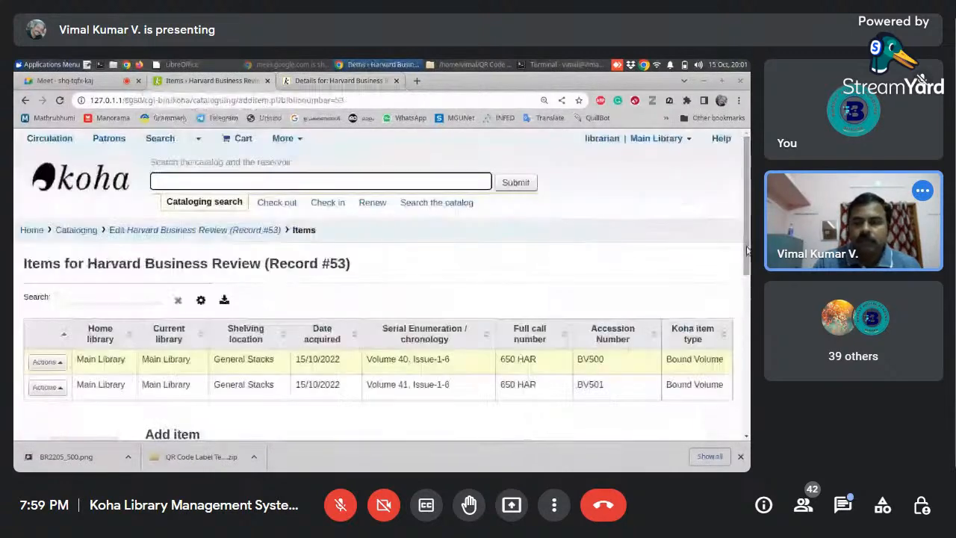
left_click(224, 230)
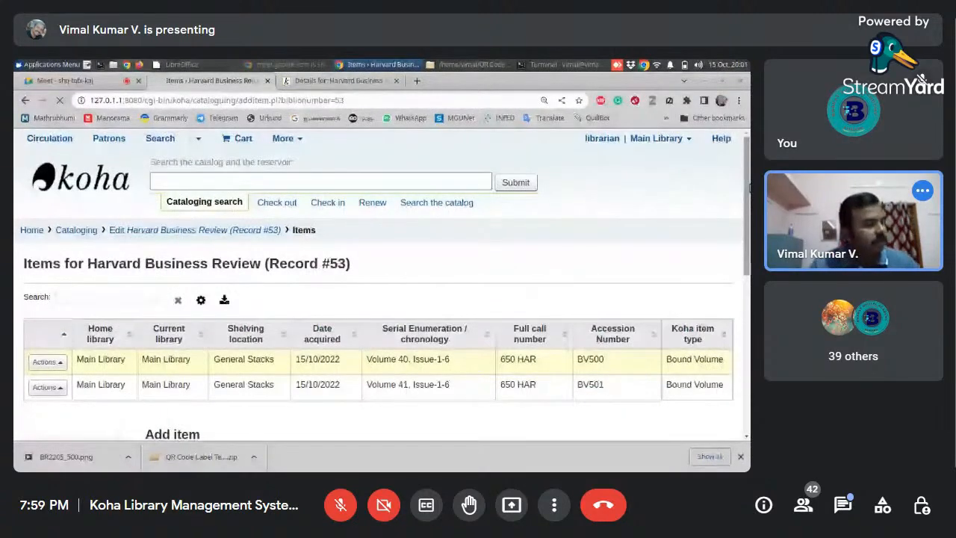
left_click_drag(750, 188, 749, 263)
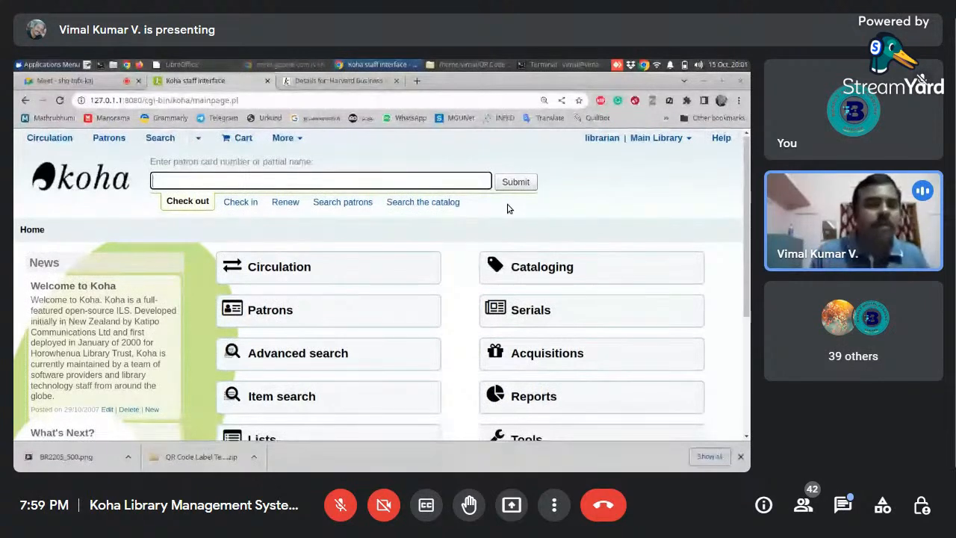
scroll(507, 209, "down", 1)
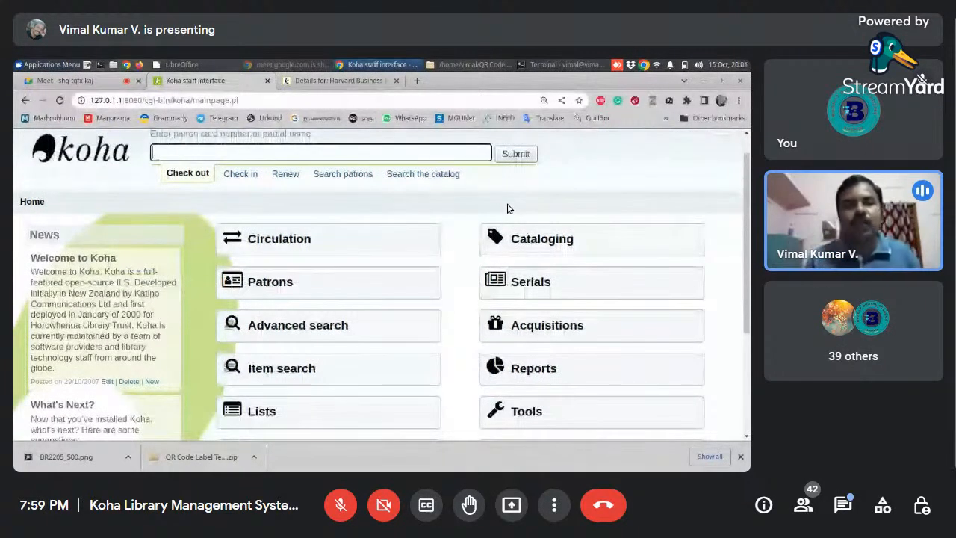
scroll(507, 209, "up", 1)
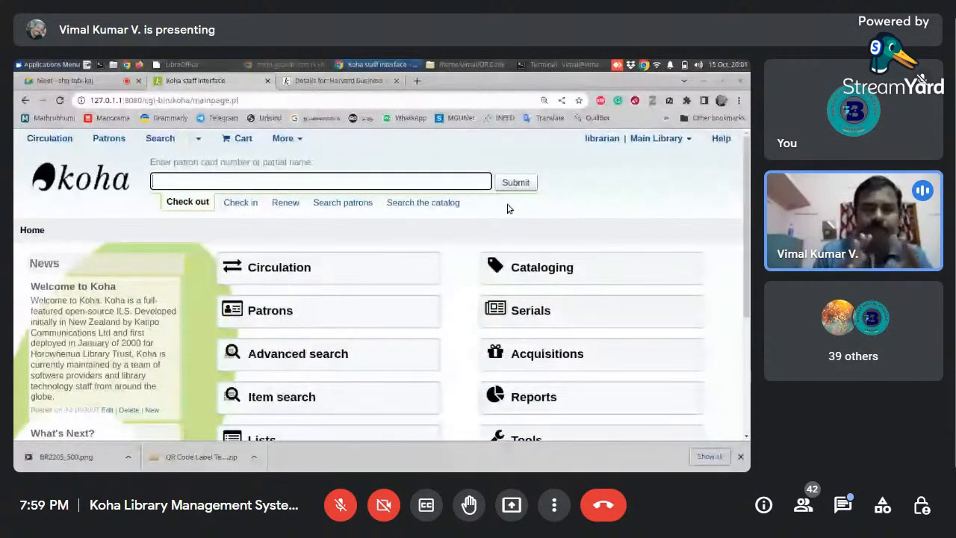
scroll(508, 209, "down", 1)
scroll(508, 209, "up", 1)
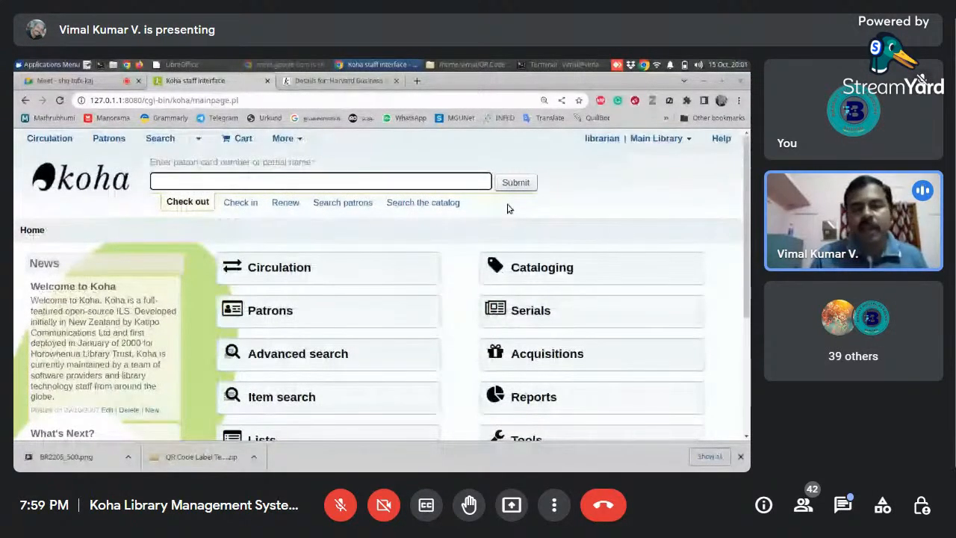
scroll(507, 208, "down", 2)
scroll(508, 208, "down", 1)
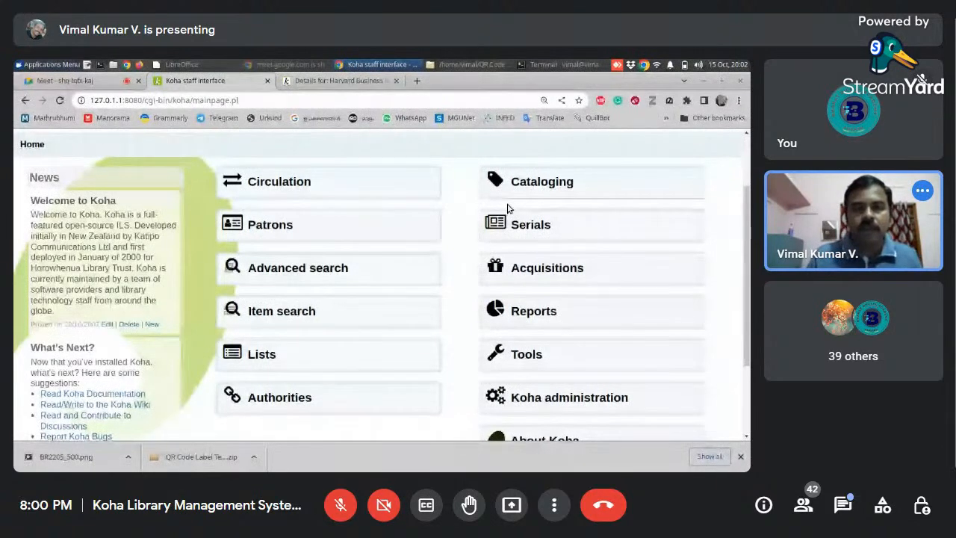
- Close the OPAC record page and clear the pending glabels install command from the terminal prompt
left_click(351, 80)
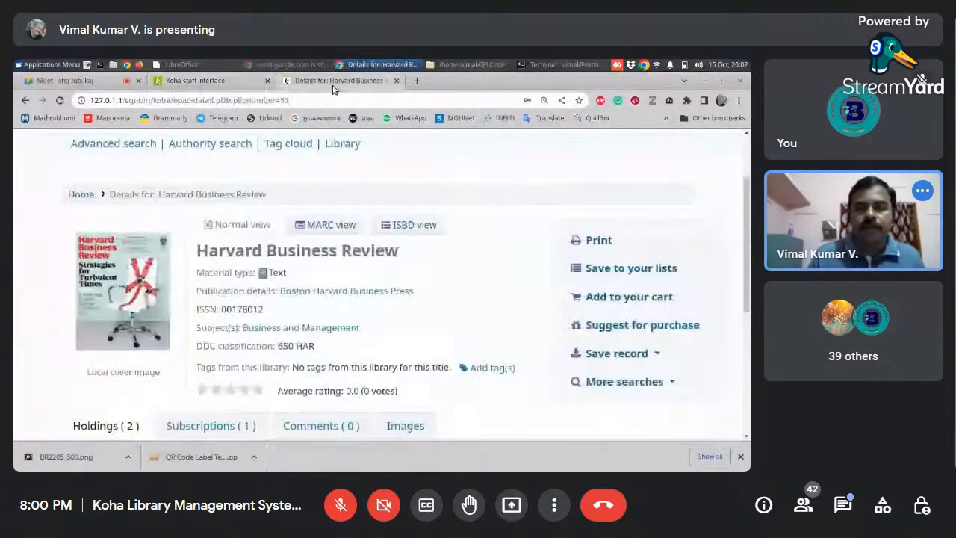
left_click(396, 80)
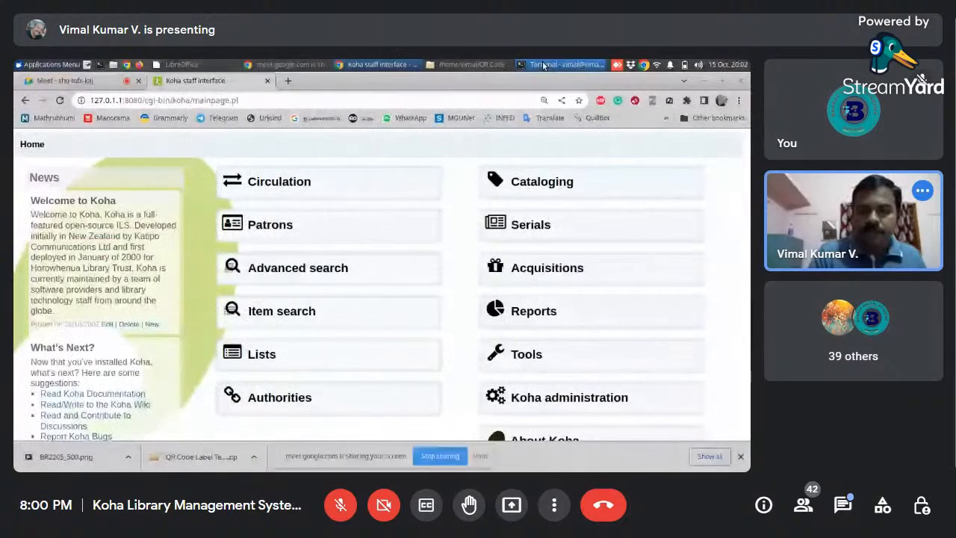
left_click(543, 66)
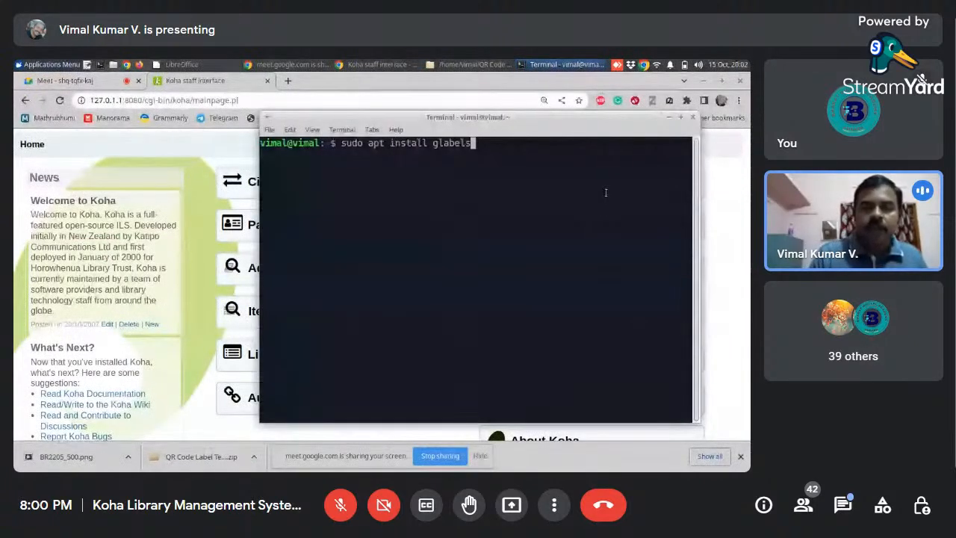
key("BackSpace")
key("BackSpace")
key("BackSpace")
key("BackSpace")
key("BackSpace")
key("BackSpace")
key("BackSpace")
key("BackSpace")
key("BackSpace")
key("BackSpace")
key("BackSpace")
key("BackSpace")
key("BackSpace")
key("BackSpace")
key("BackSpace")
key("BackSpace")
key("BackSpace")
key("BackSpace")
key("BackSpace")
key("BackSpace")
key("BackSpace")
key("BackSpace")
key("BackSpace")
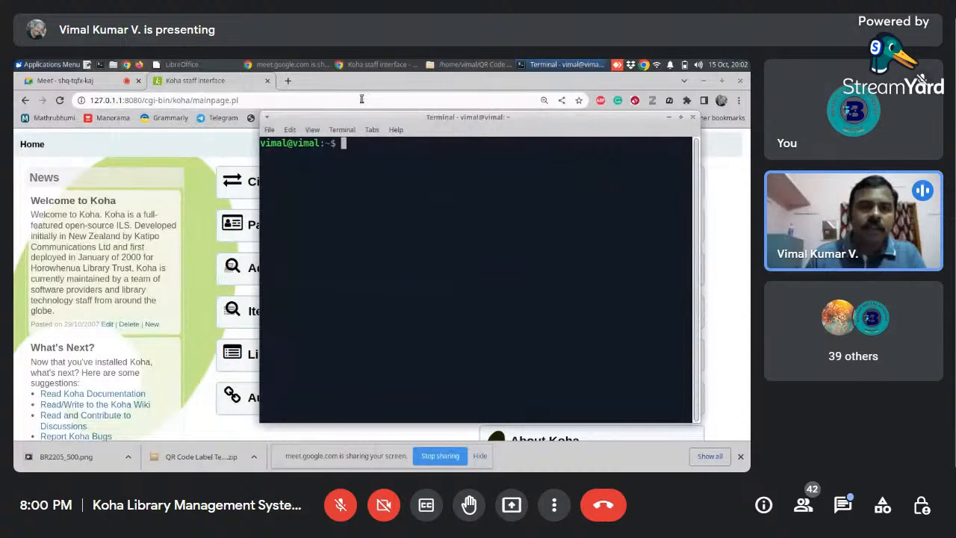
- Open the Koha Geek blog in a new browser tab and show its posts labelled backup
left_click(288, 82)
left_click(288, 81)
type("koha")
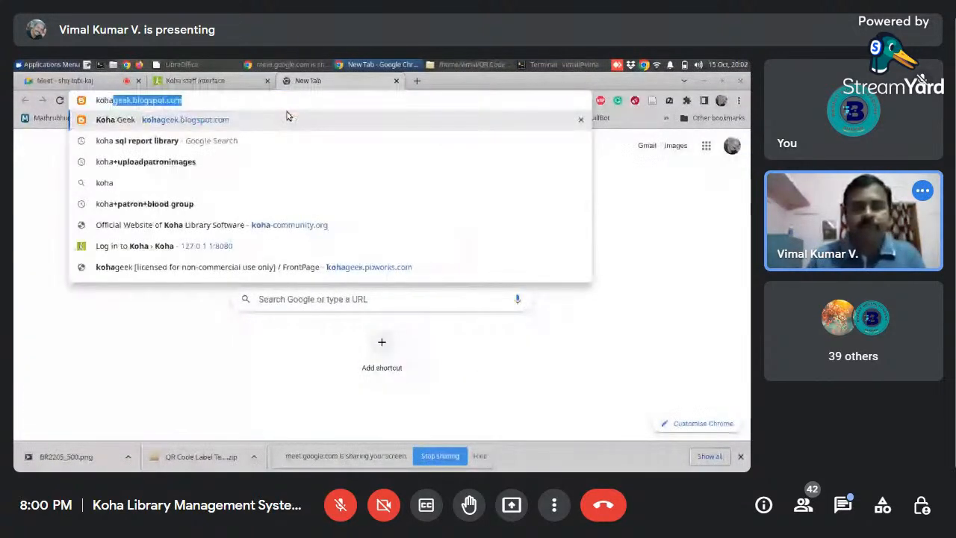
left_click(229, 126)
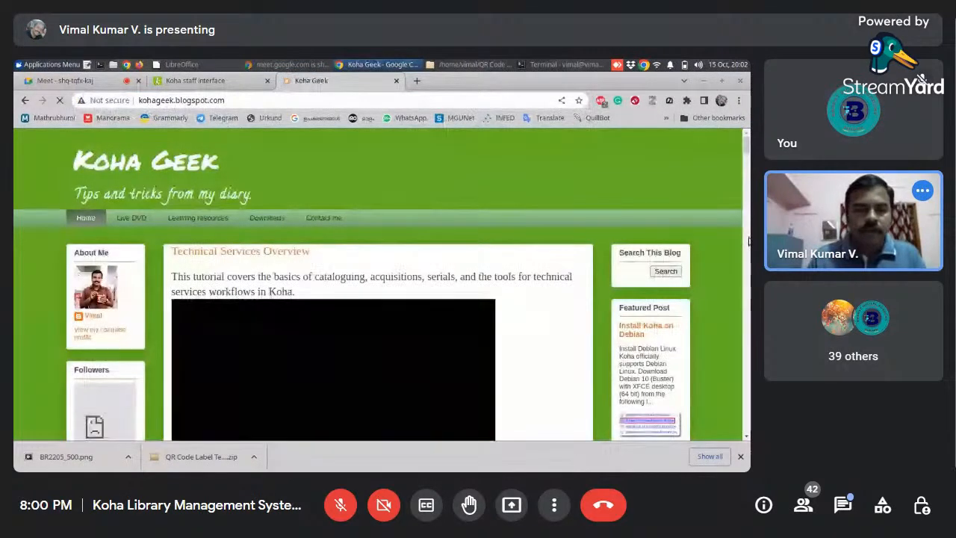
scroll(748, 155, "down", 2)
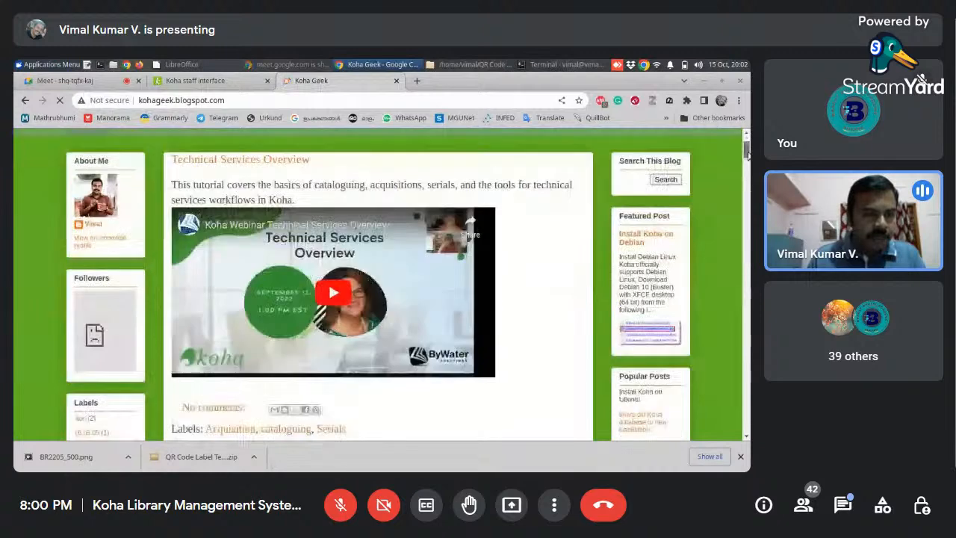
scroll(748, 155, "down", 6)
scroll(86, 253, "down", 4)
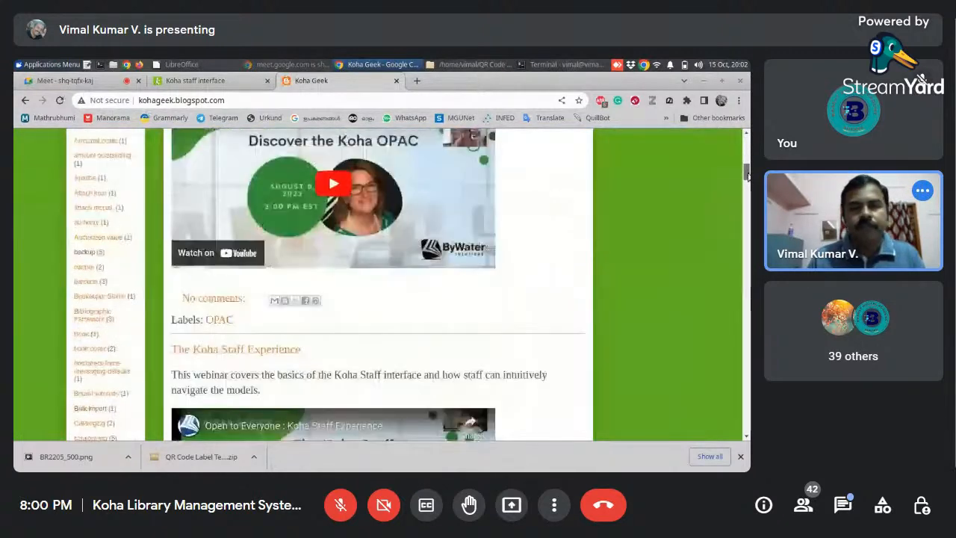
left_click(85, 253)
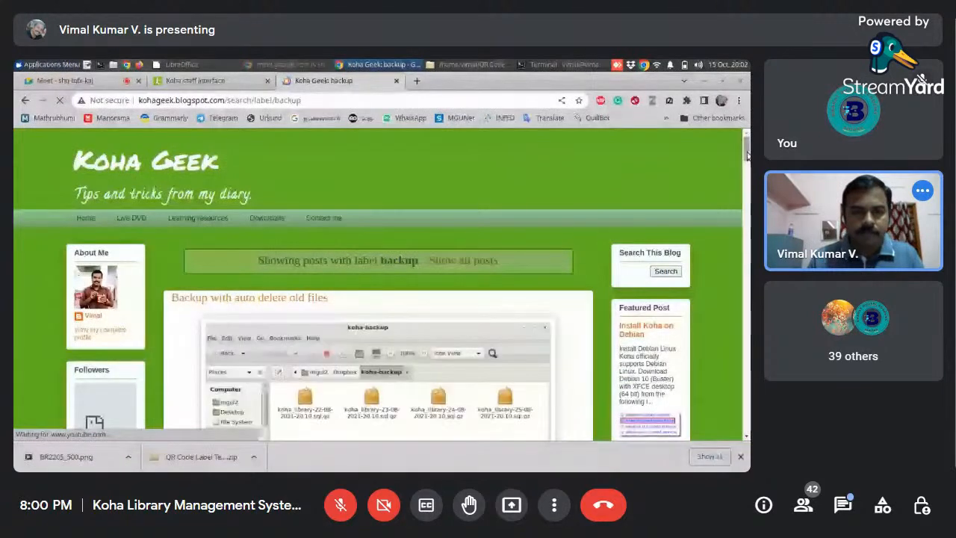
- Look through the backup posts for the database dump command in "Move old Koha database to new installation"
scroll(747, 154, "down", 3)
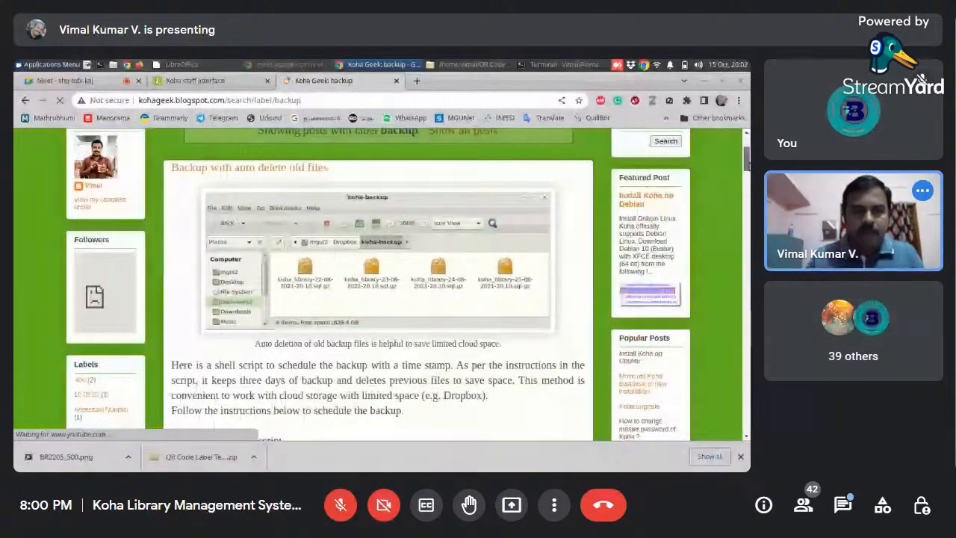
scroll(748, 164, "down", 5)
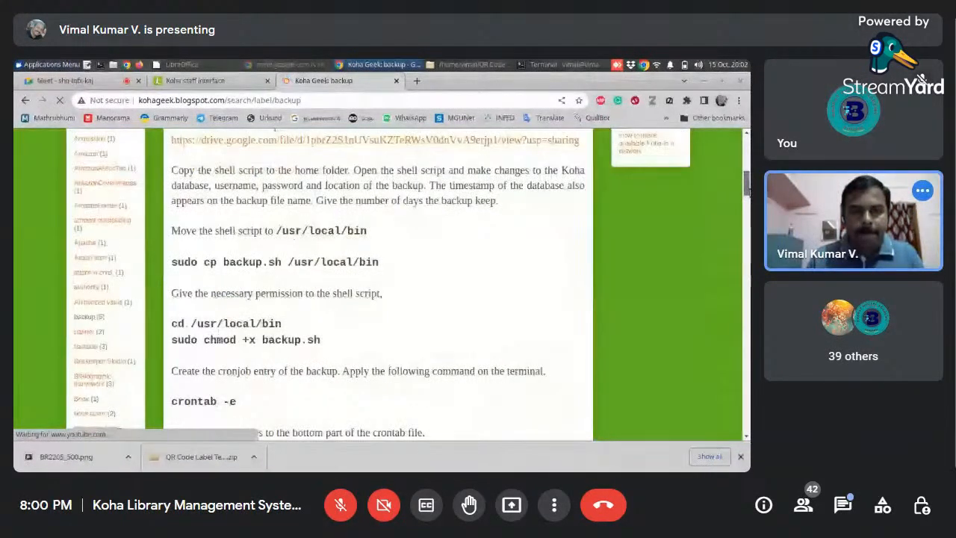
scroll(743, 247, "down", 5)
scroll(743, 246, "down", 5)
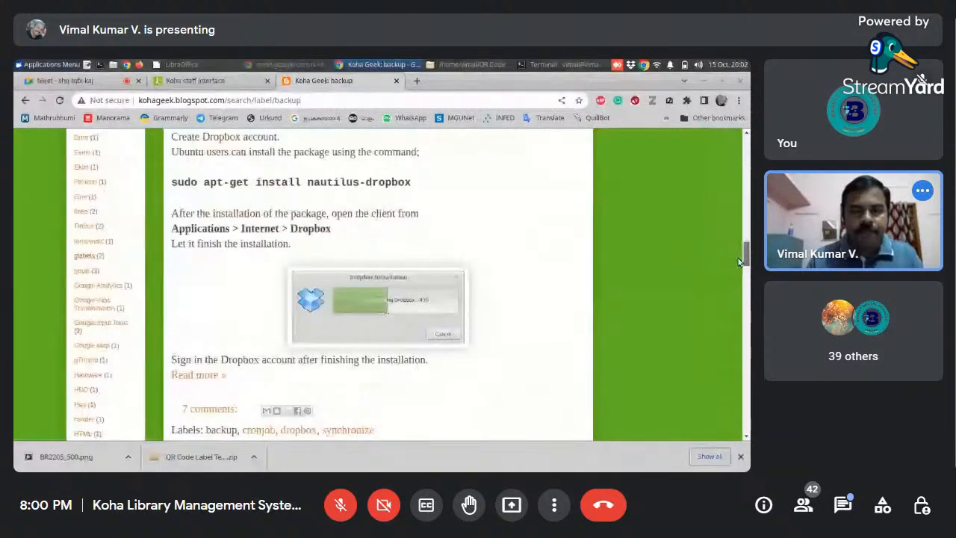
scroll(740, 261, "down", 3)
scroll(735, 270, "down", 5)
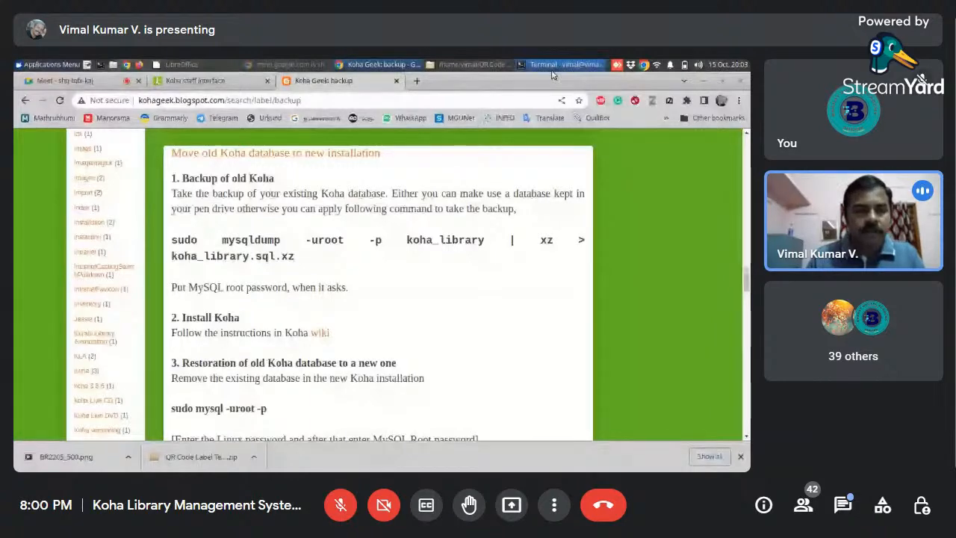
- Show the home folder in the file manager, with the terminal window in front of it
left_click(470, 64)
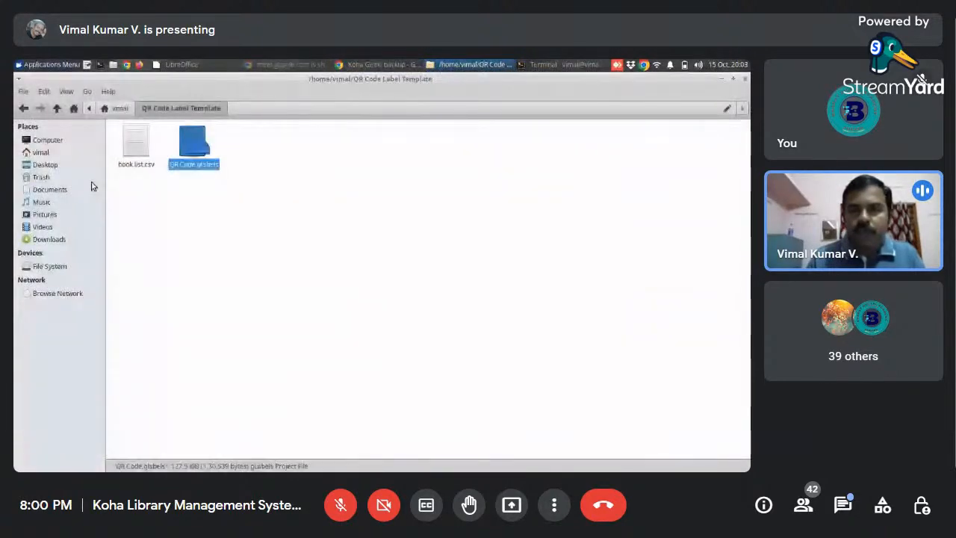
left_click(40, 151)
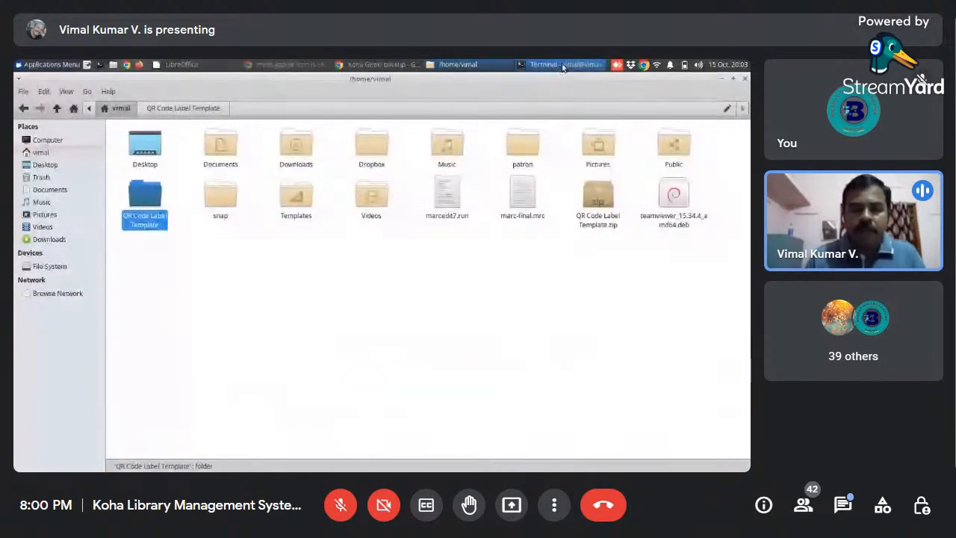
left_click(562, 64)
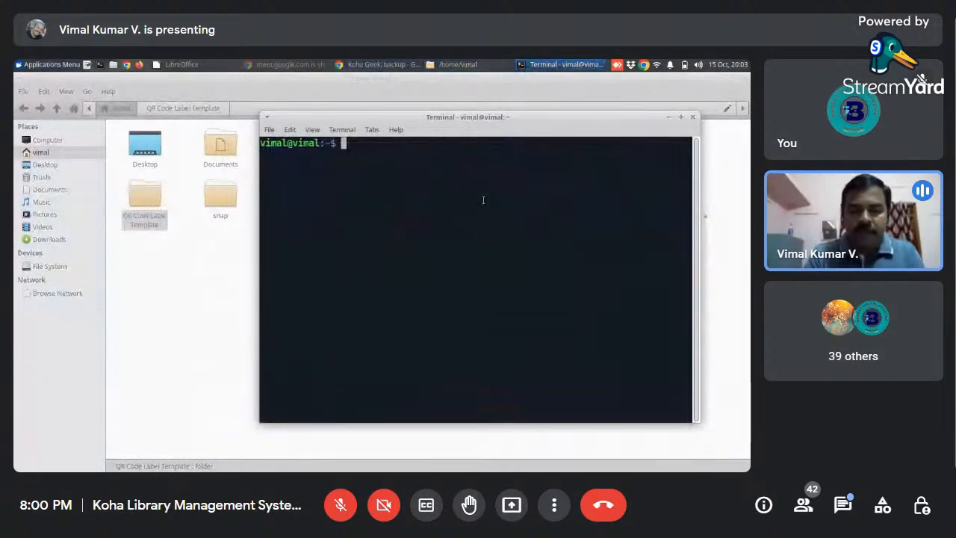
- Begin a database dump command at the terminal prompt with sudo mysqldump, correcting the misspelled program name
type("sudo ")
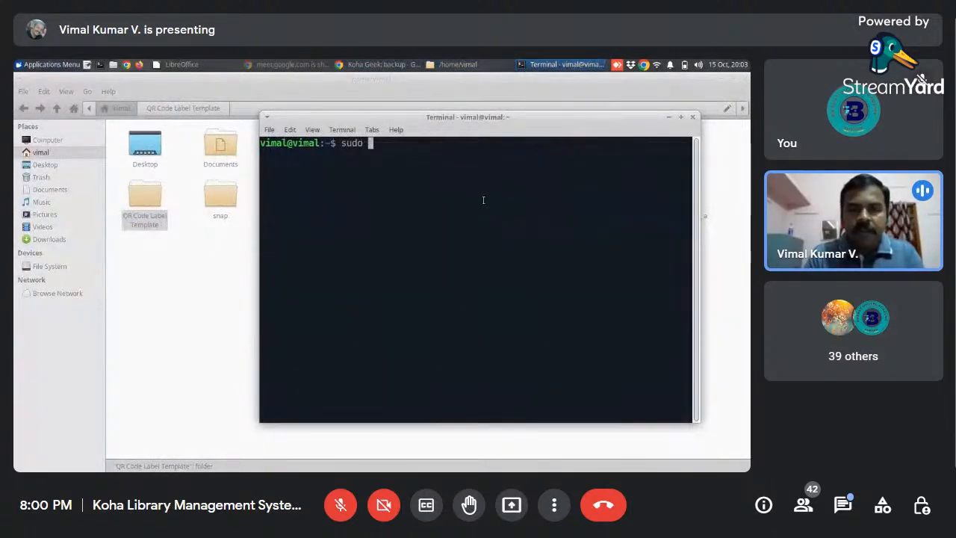
type("mys")
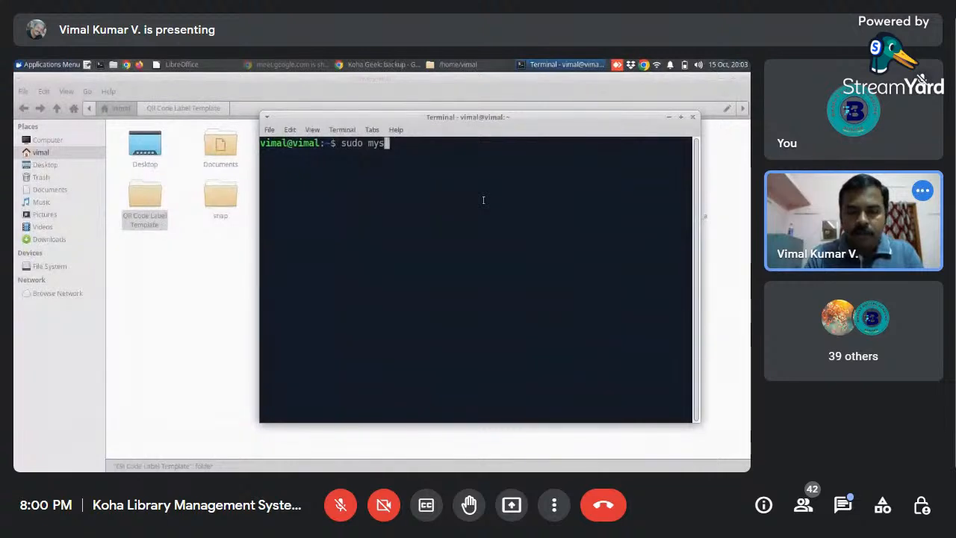
type("qldum")
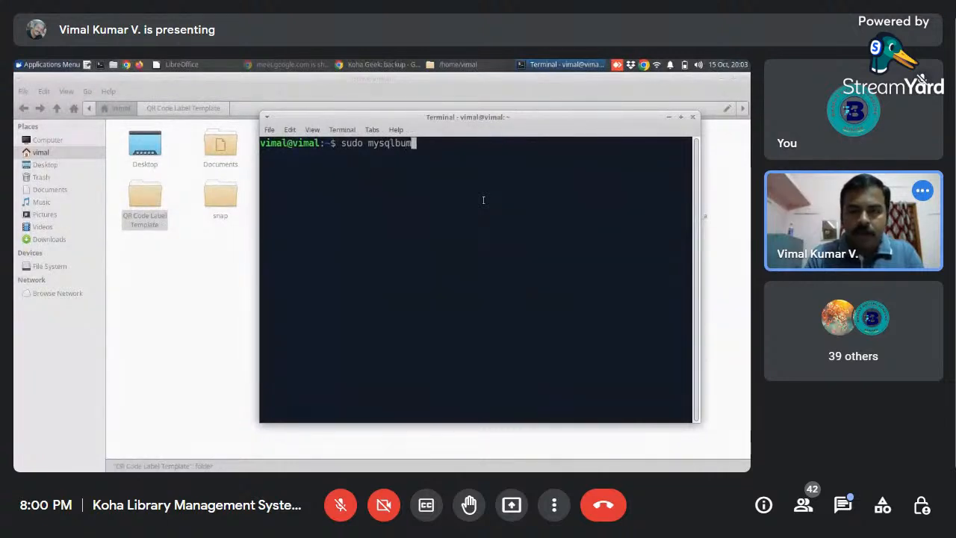
type("p")
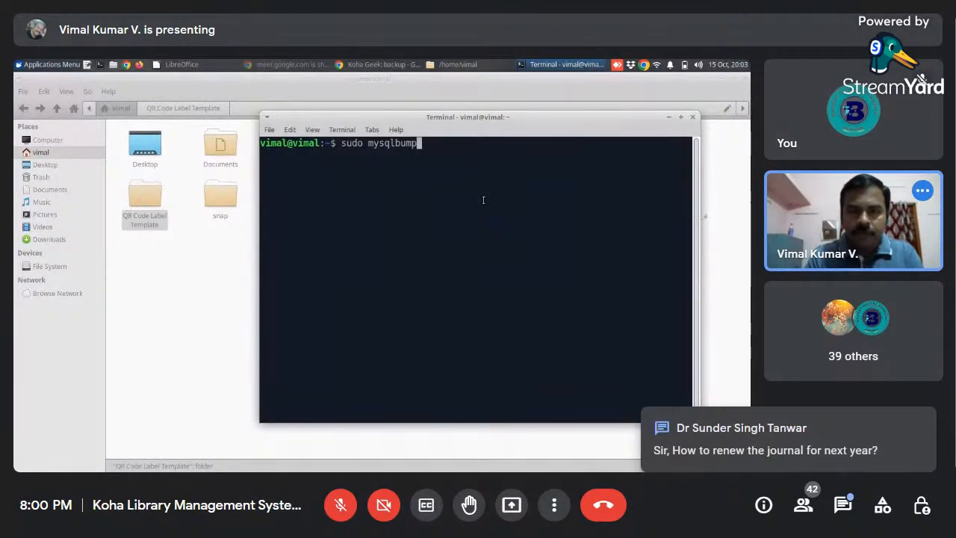
key("BackSpace")
key("BackSpace")
key("BackSpace")
key("BackSpace")
type("dump")
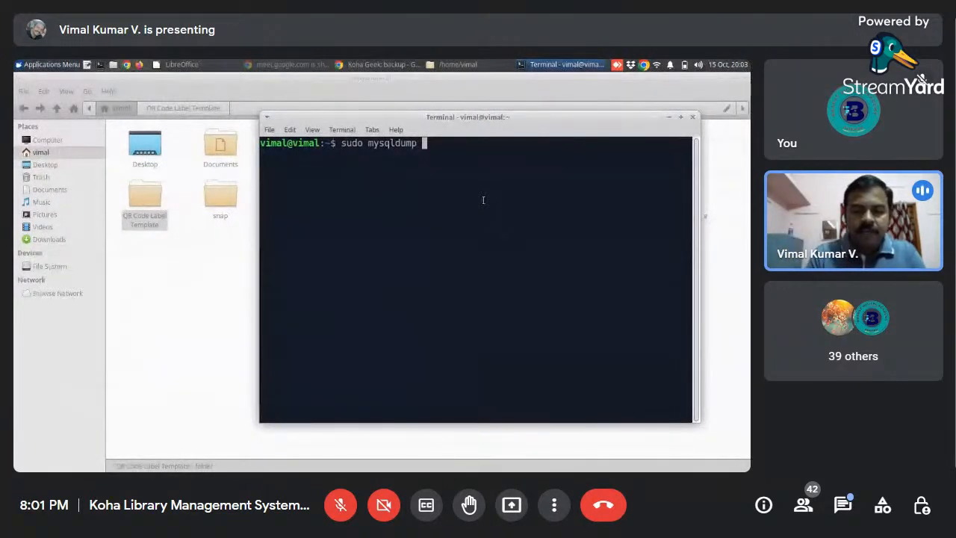
- Add the root user option -uroot, the password option -p and the database name koha_library to the dump command
type("-uroot")
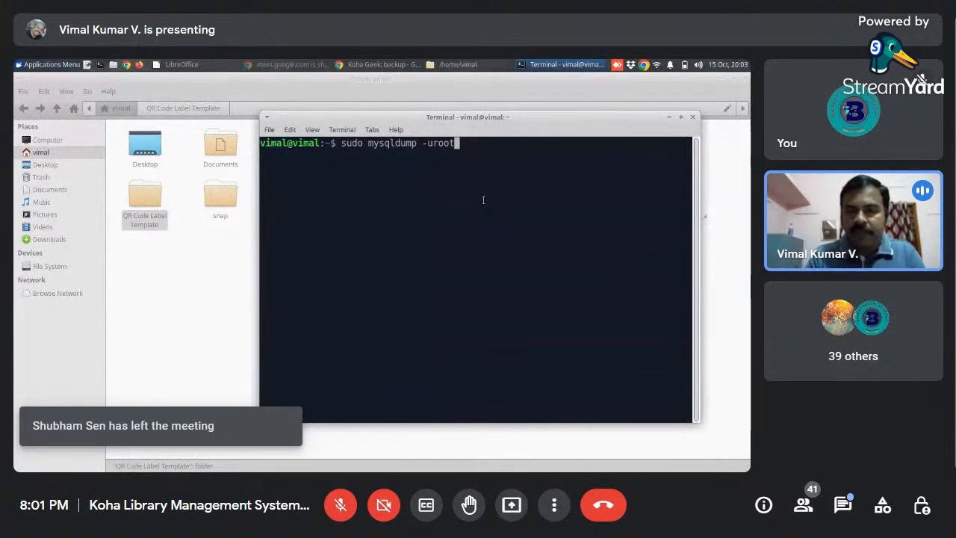
key("BackSpace")
key("BackSpace")
key("BackSpace")
key("BackSpace")
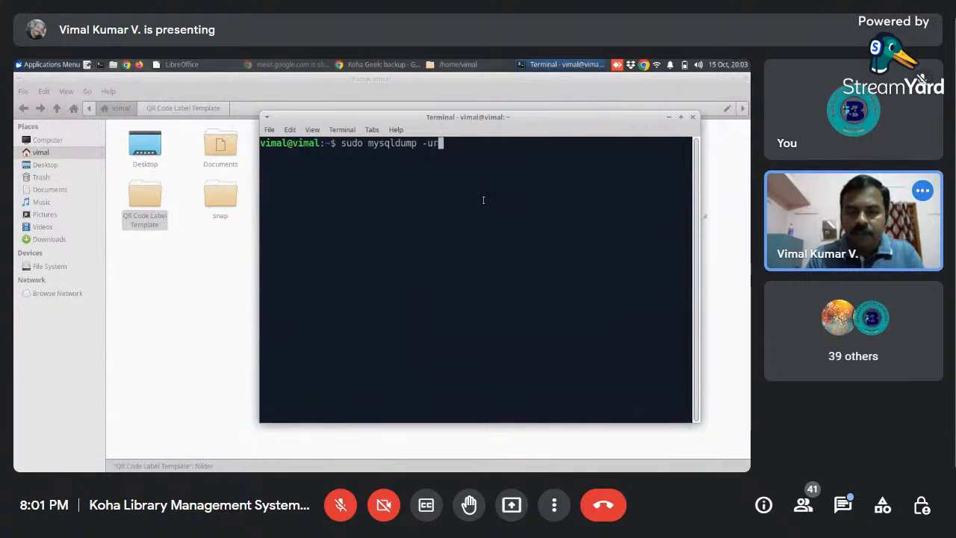
type("root")
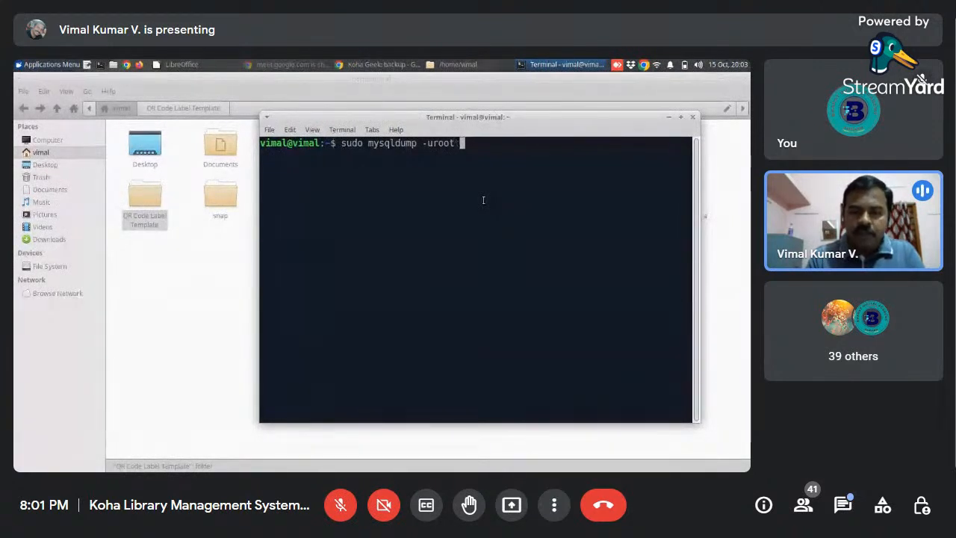
type("-p")
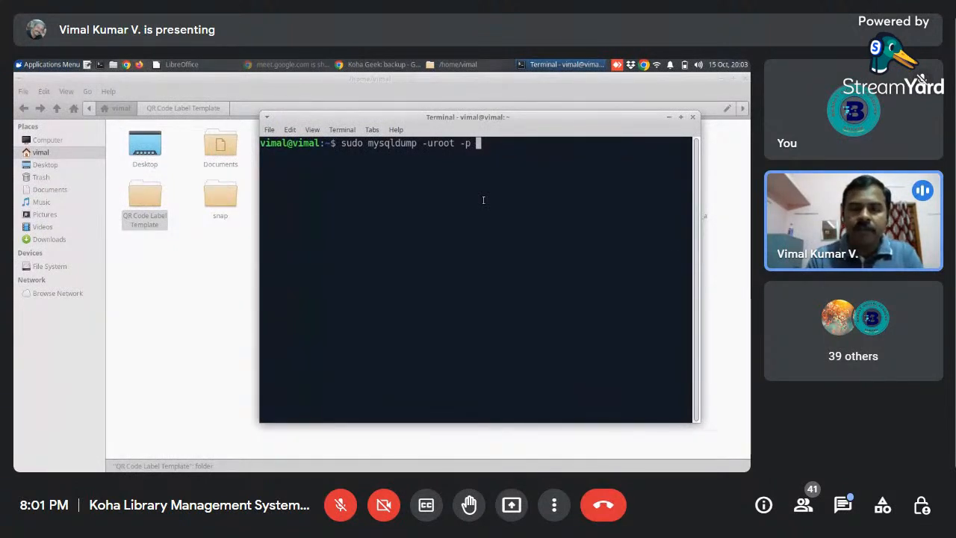
type("koha")
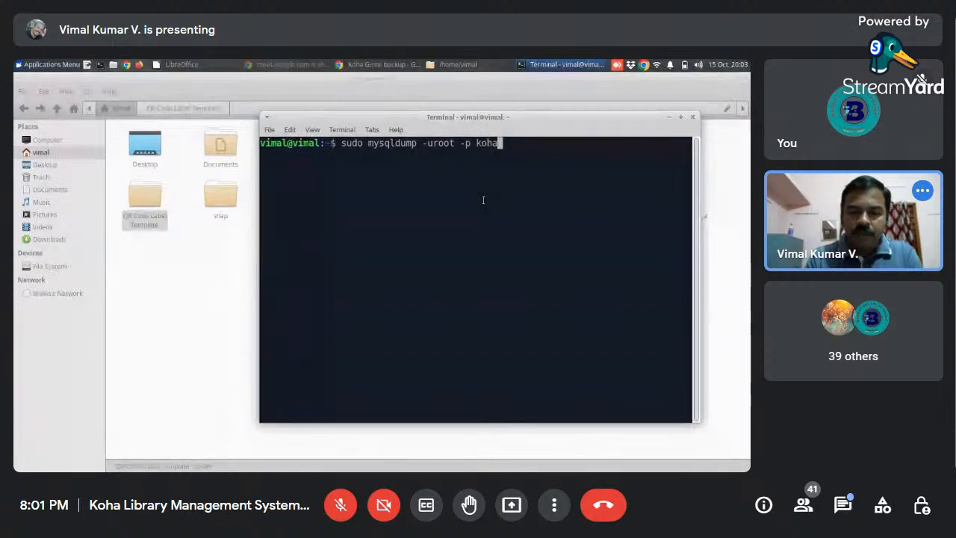
type("_l")
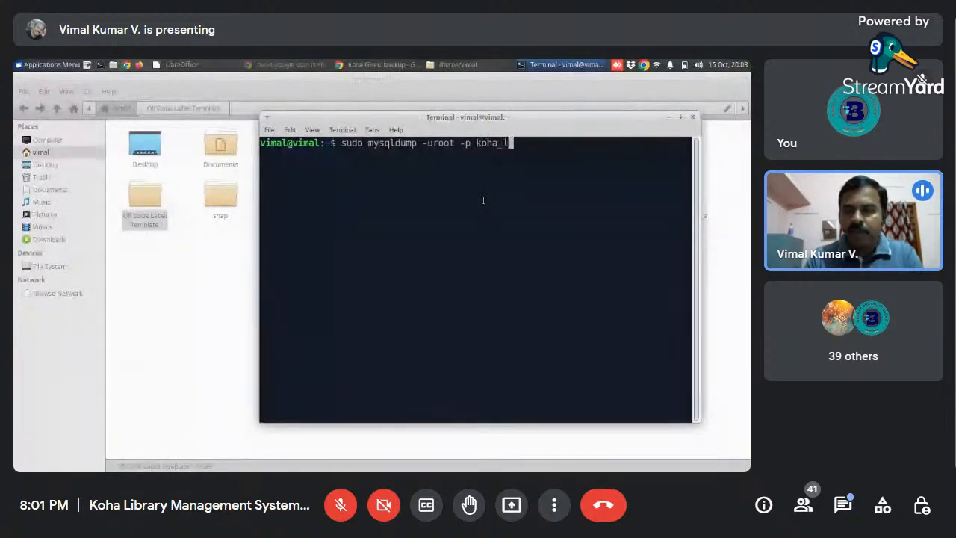
type("ibrary")
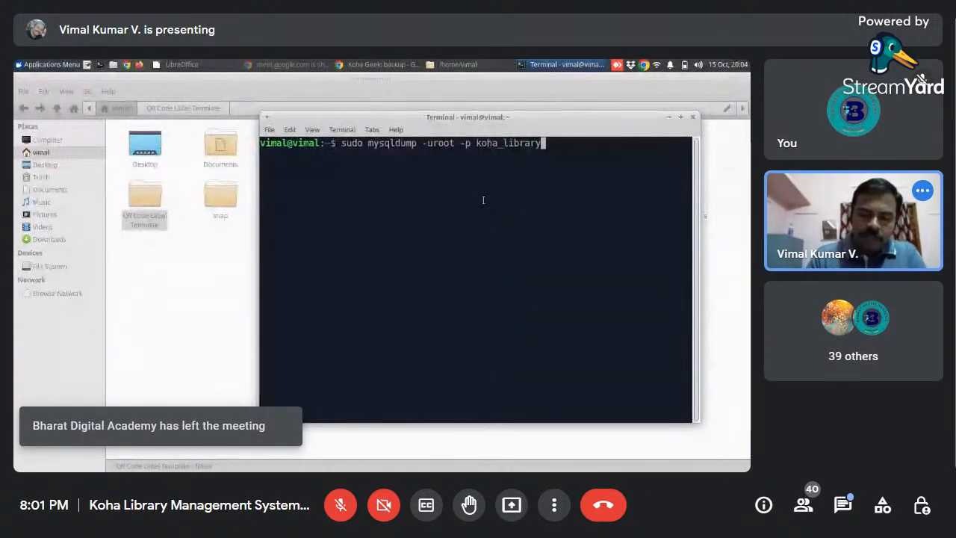
- Redirect the dump command's output to the file koha_library-15-10-2022.sql without running it
type(">")
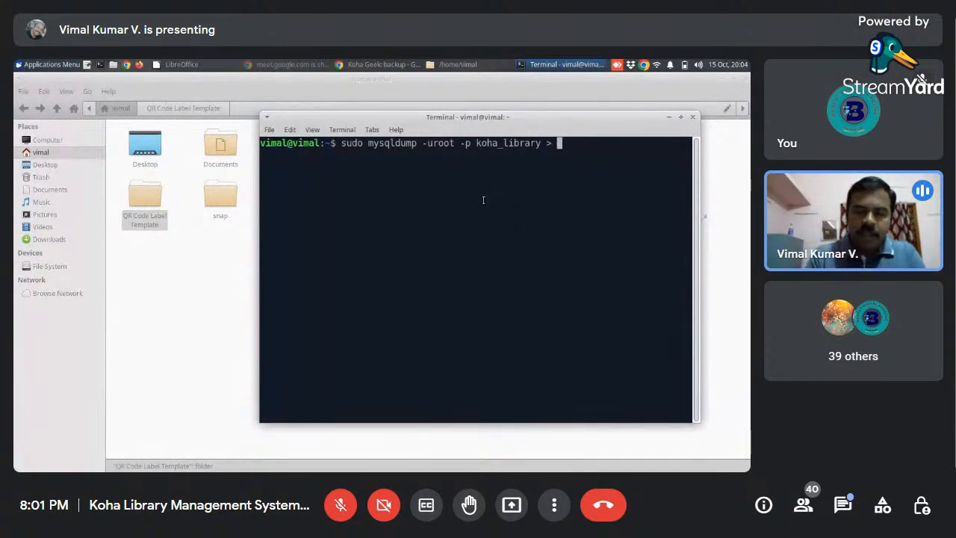
type("koha_")
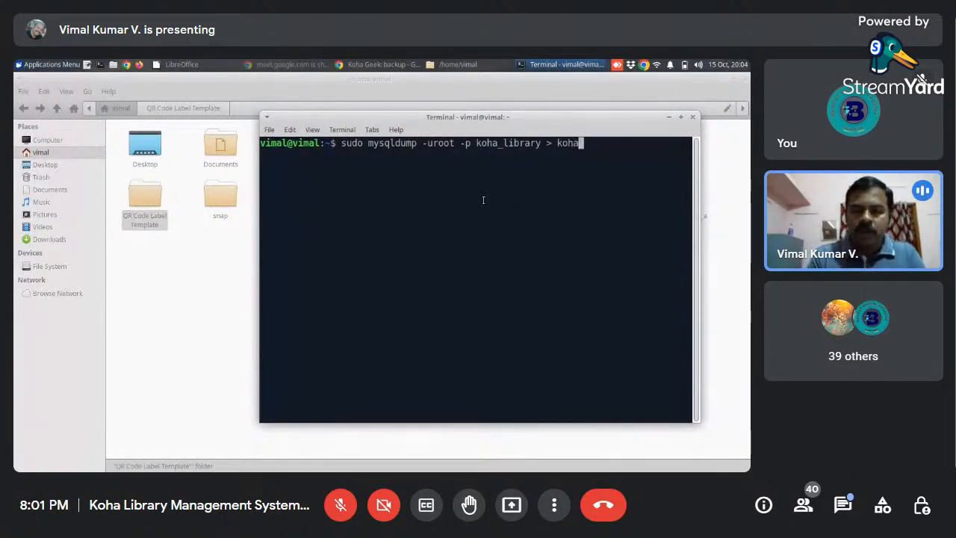
type("library")
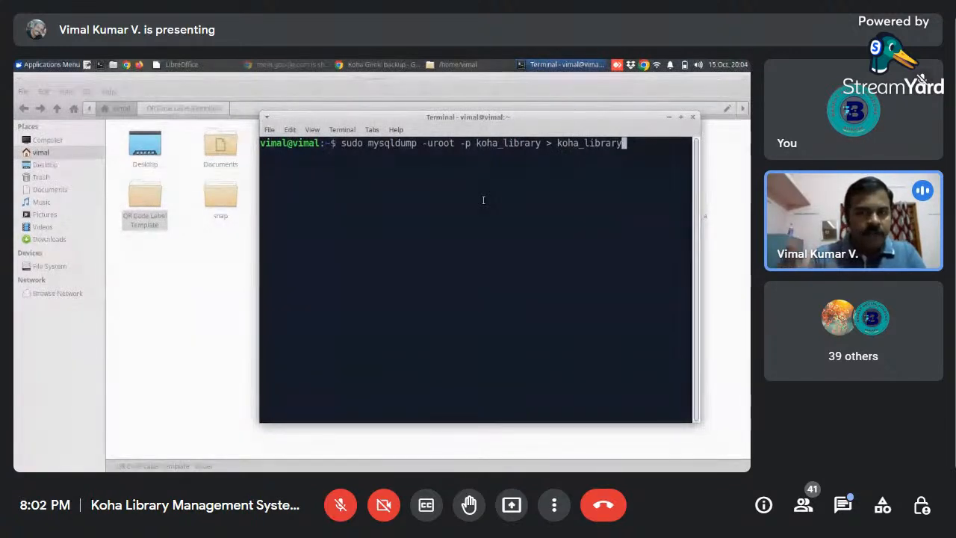
type("-")
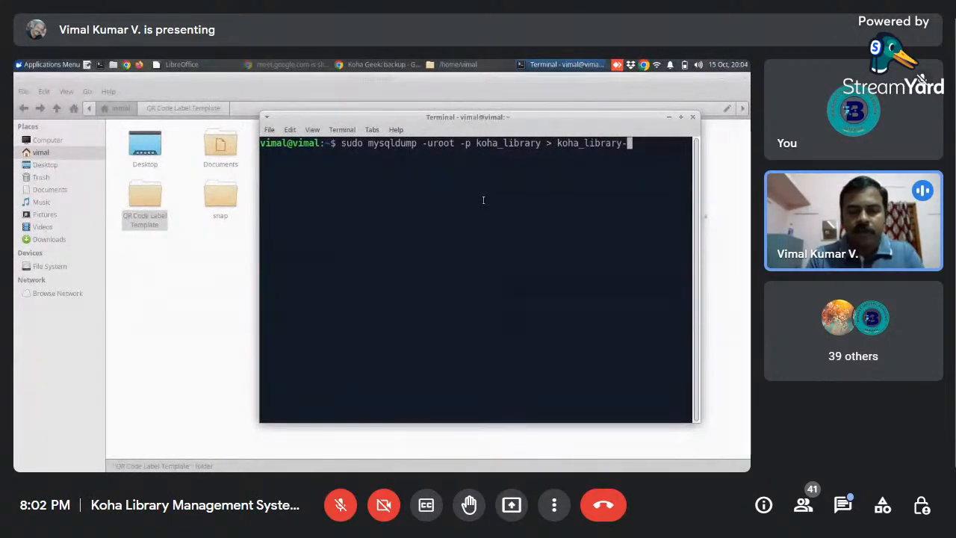
type("1")
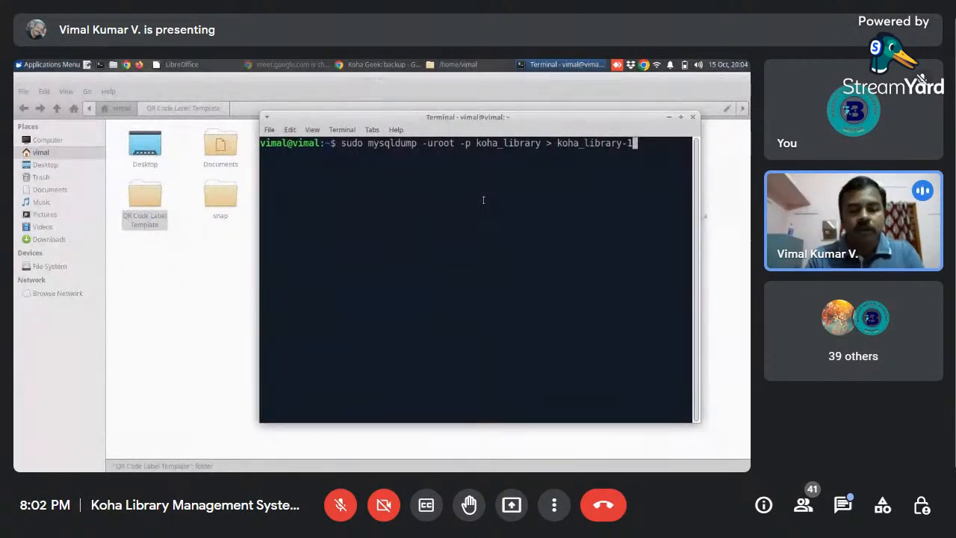
type("5")
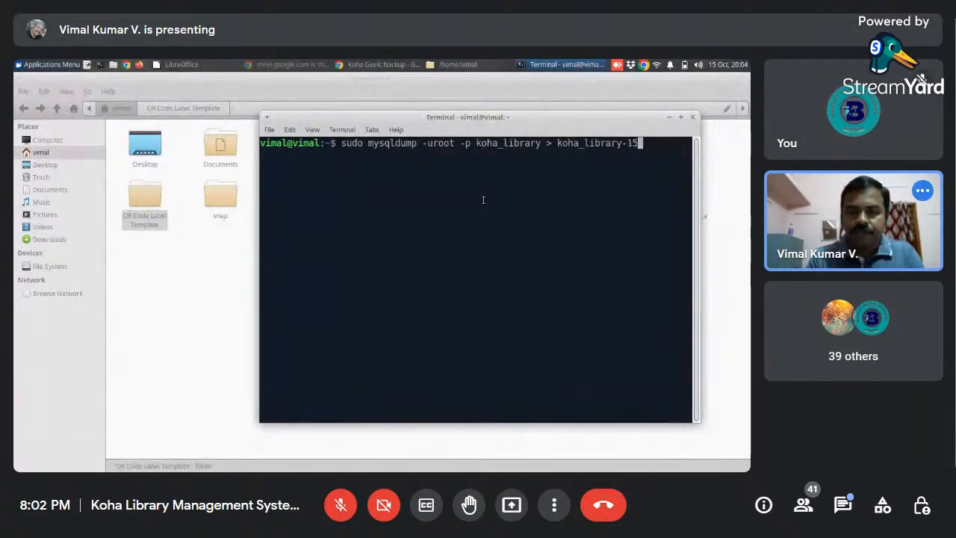
type("-10")
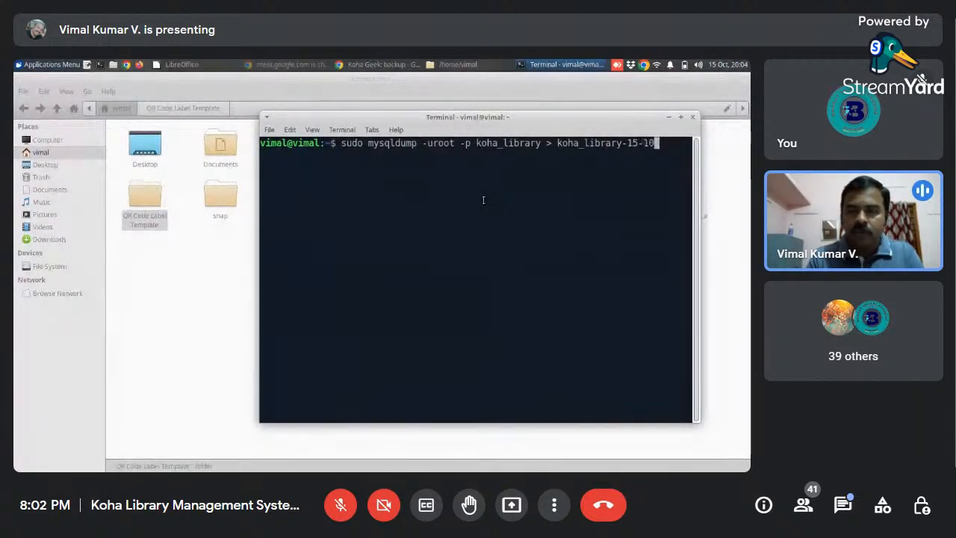
type("-2022")
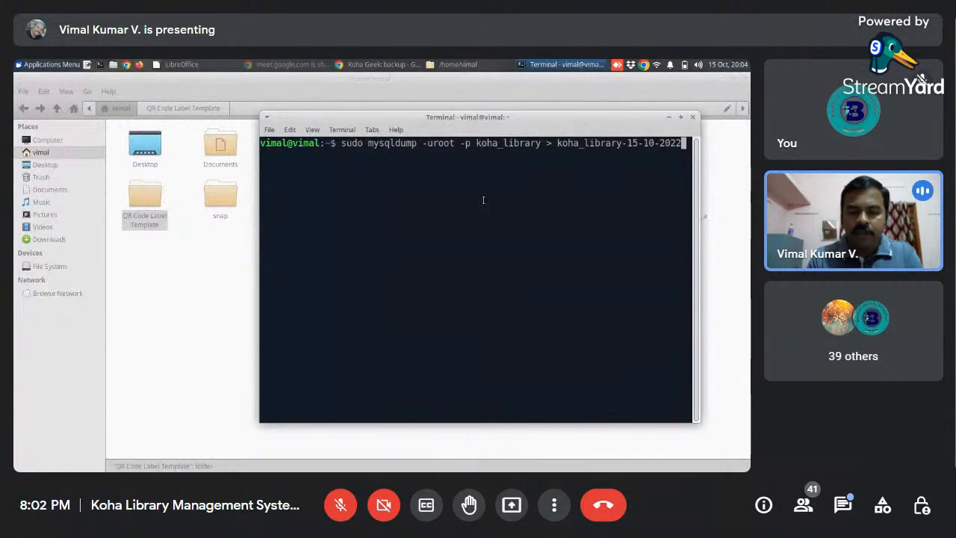
type(".sql")
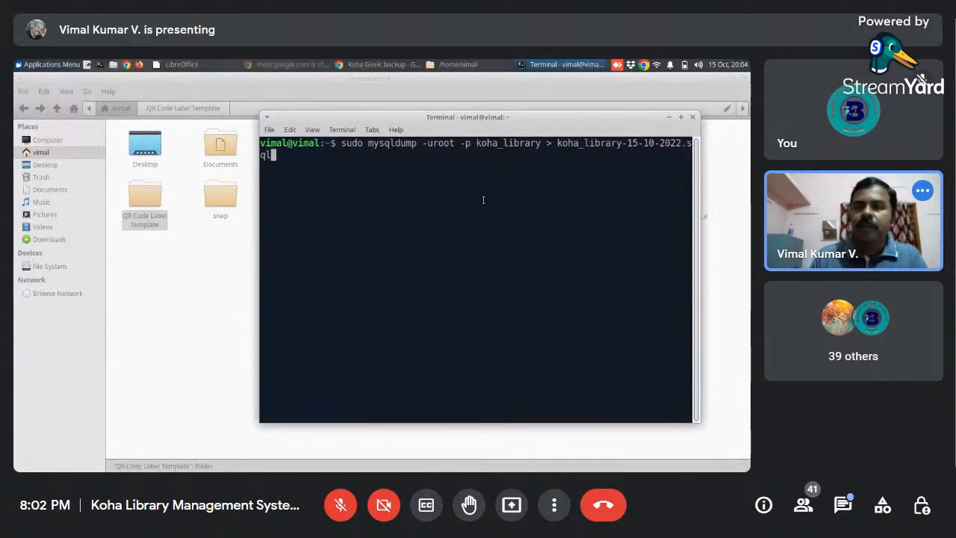
- Maximize the terminal window and highlight the root user and the koha_library database name in the dump command
left_click(682, 118)
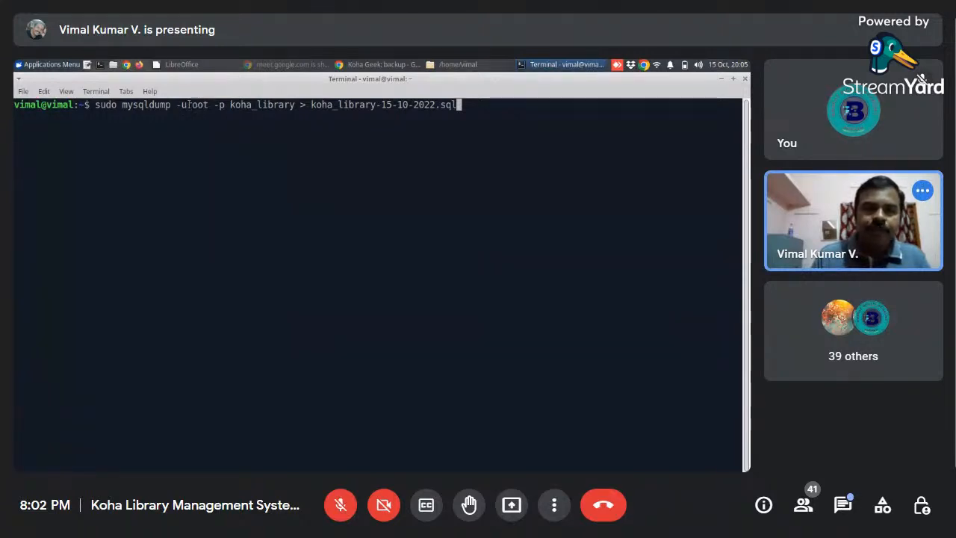
left_click_drag(189, 105, 204, 104)
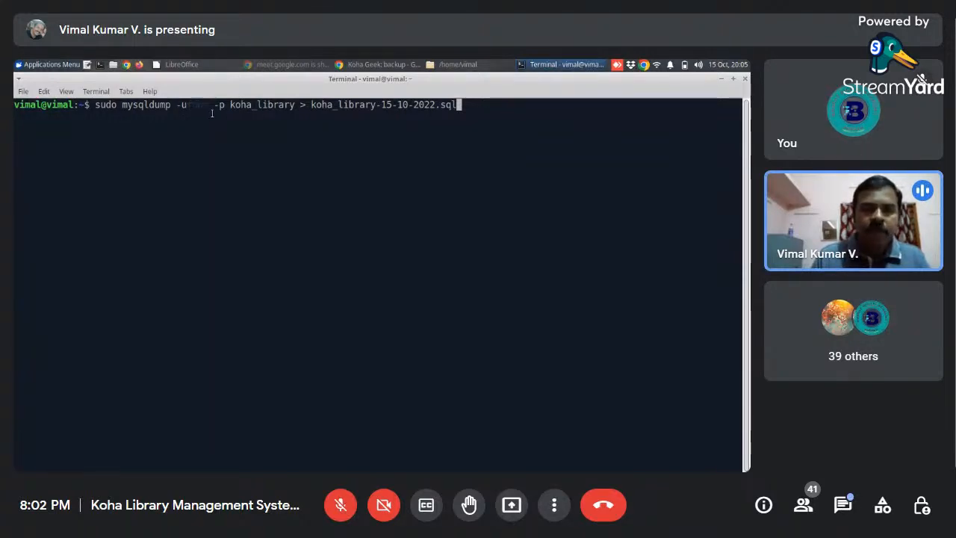
left_click(213, 113)
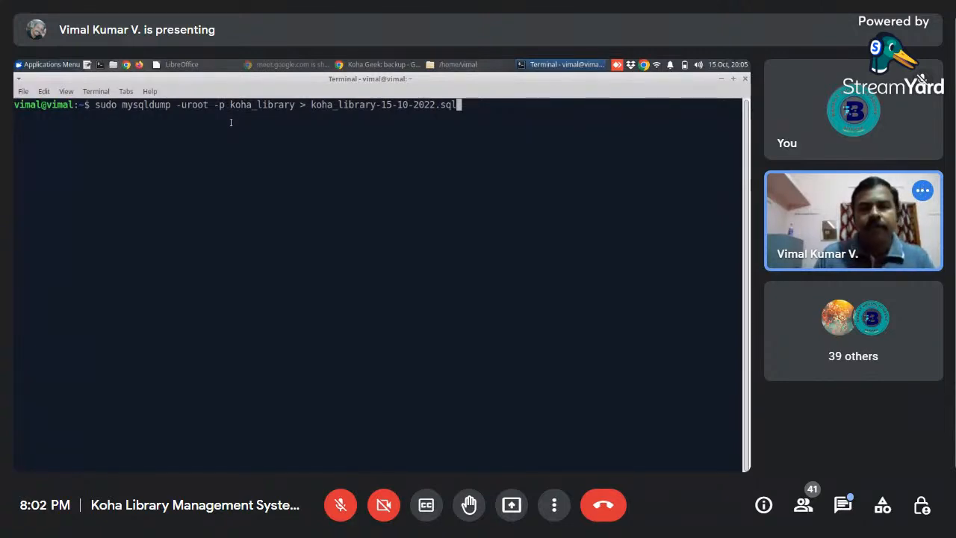
left_click_drag(231, 110, 288, 126)
left_click(285, 131)
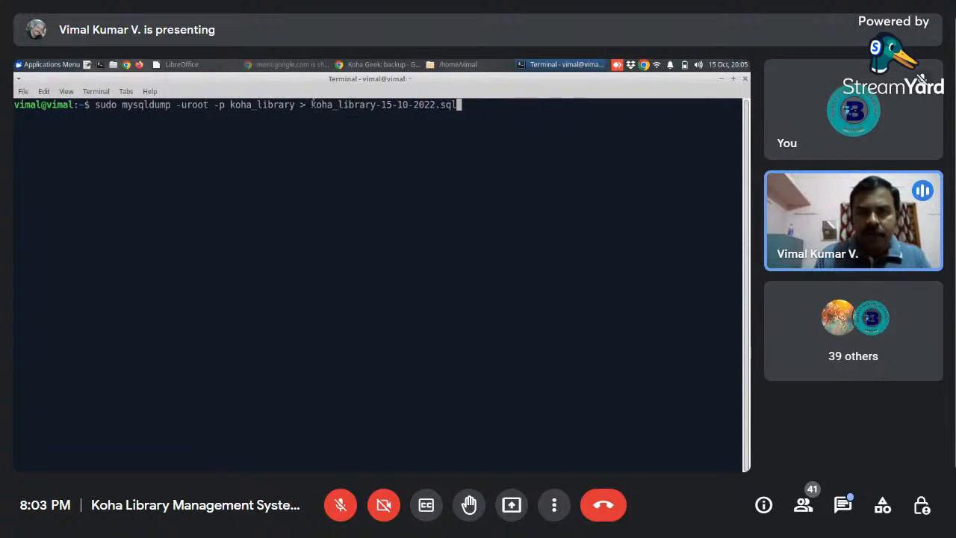
- Remove the space before the output file name in the dump command and put it back
key("Left")
key("Left")
key("Left")
key("Left")
key("Left")
key("Left")
key("Left")
key("Left")
key("Left")
key("Left")
key("Left")
key("Left")
key("Left")
key("Left")
key("Left")
key("Left")
key("Left")
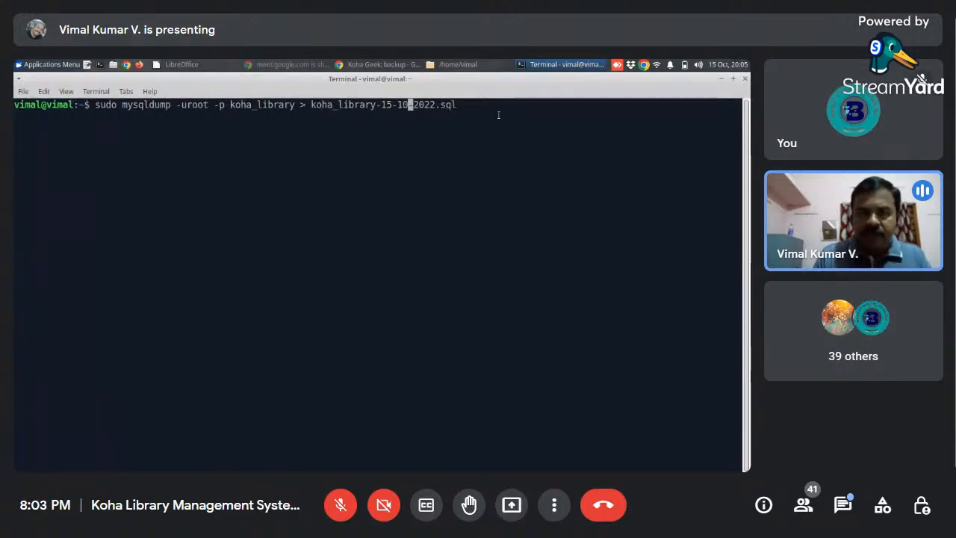
key("Left")
key("Left")
key("Left")
key("Left")
key("Left")
key("Left")
key("Left")
key("Left")
key("Left")
key("Left")
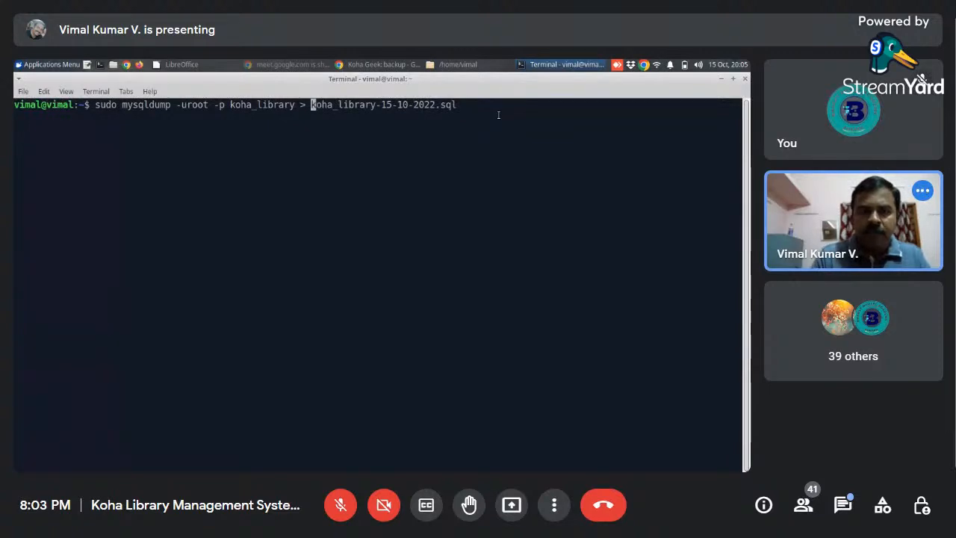
key("BackSpace")
key("Right")
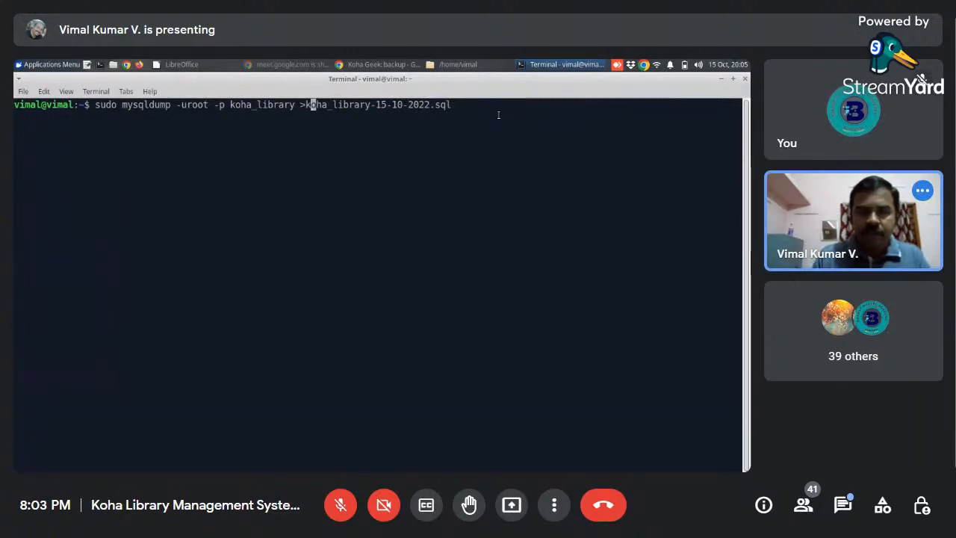
key("Left")
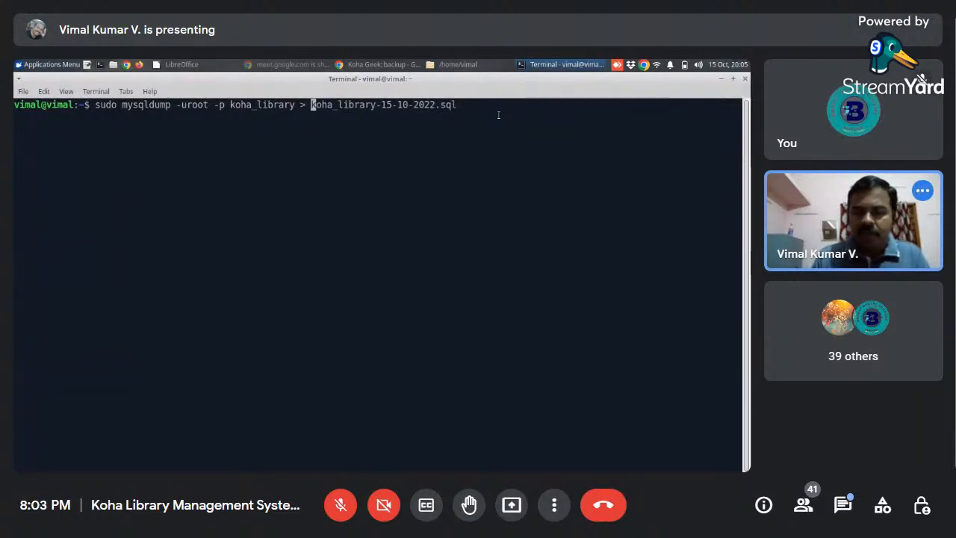
key("Right")
key("Right")
key("Right")
key("Right")
key("Right")
key("Right")
key("Right")
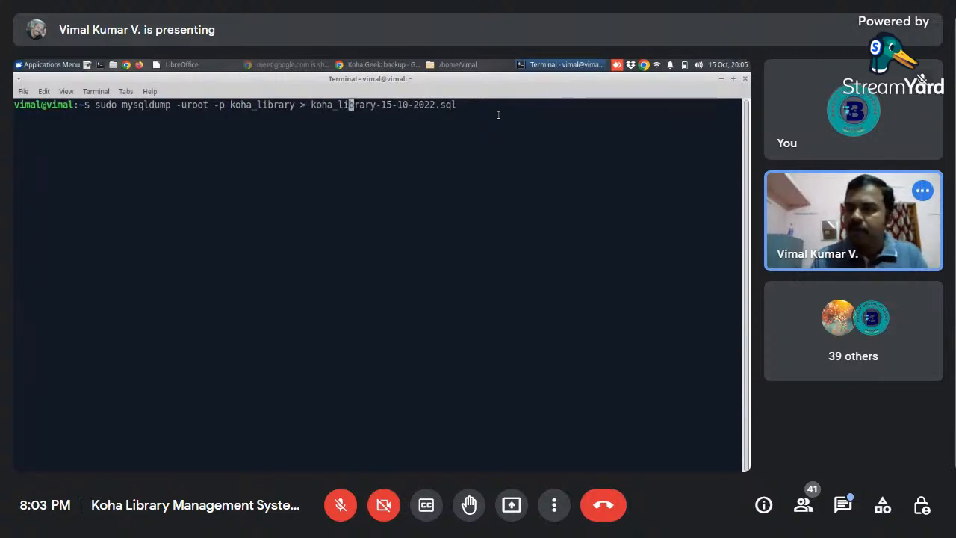
key("Right")
key("Right")
key("Right")
key("Right")
key("Right")
key("Right")
key("Right")
key("Right")
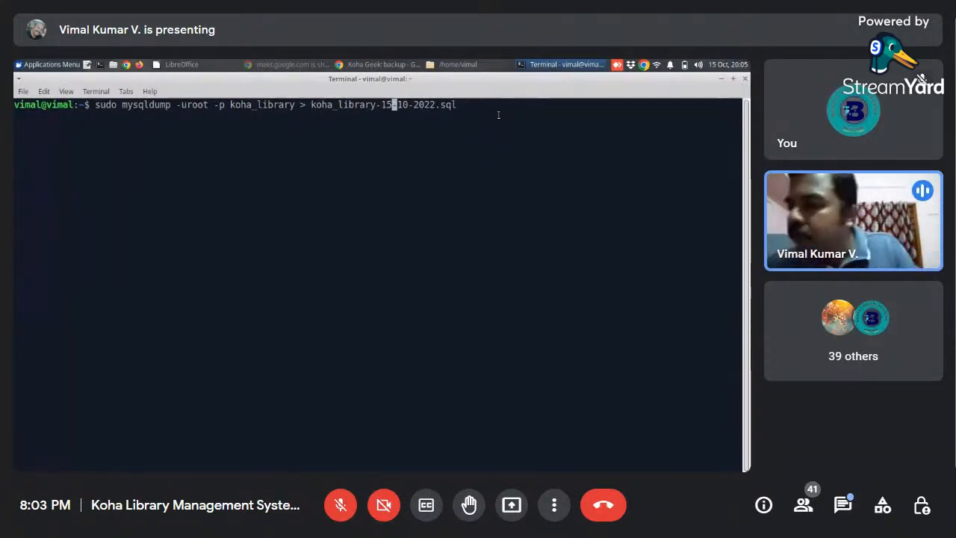
- Switch to the Google Meet call in the browser, mute the microphone and turn the camera off
left_click(288, 65)
left_click(381, 64)
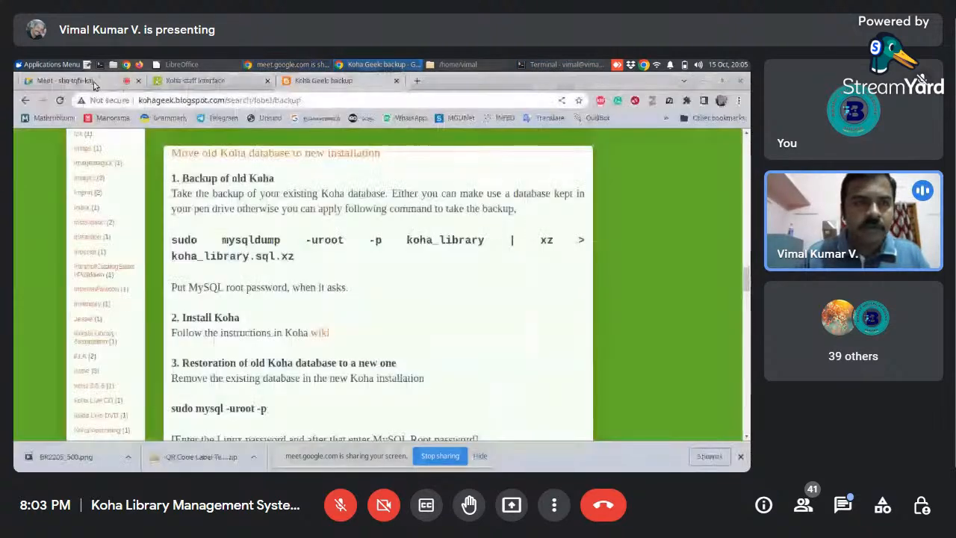
left_click(94, 83)
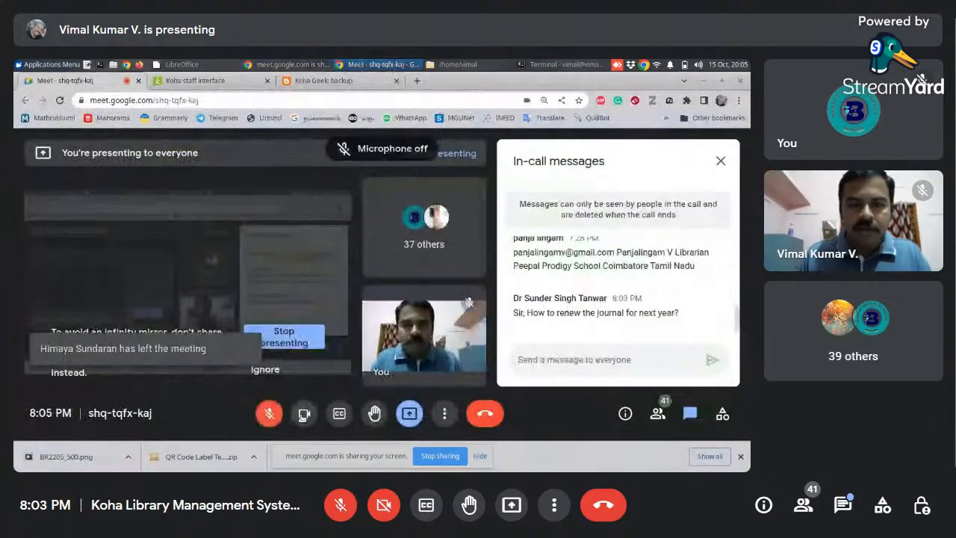
left_click(304, 414)
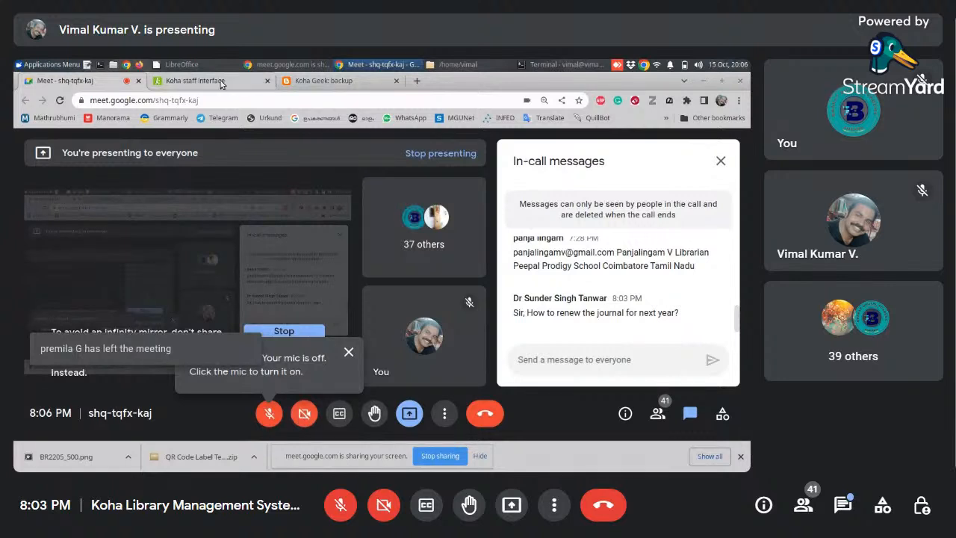
- Turn the call's microphone and camera back on and return to the terminal holding the mysqldump command
left_click(269, 415)
left_click(305, 416)
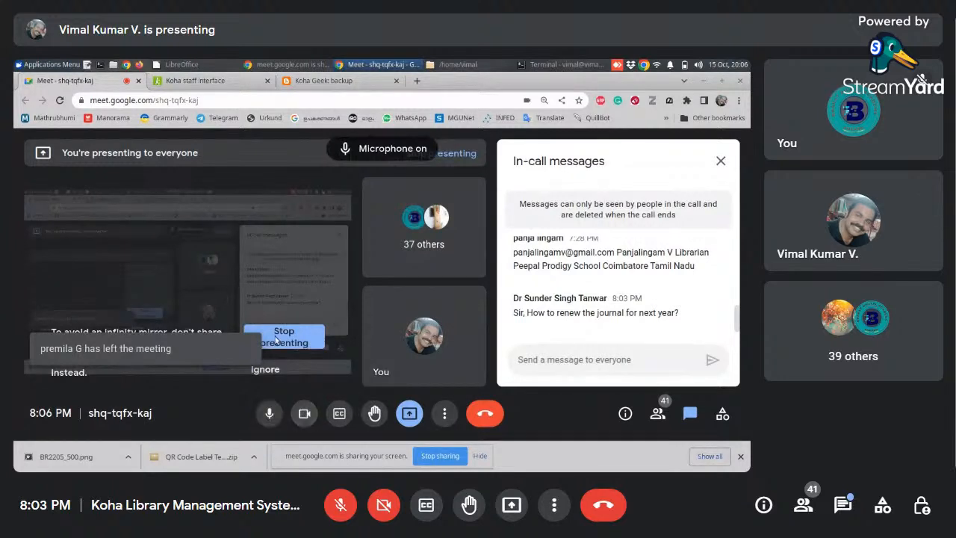
left_click(309, 83)
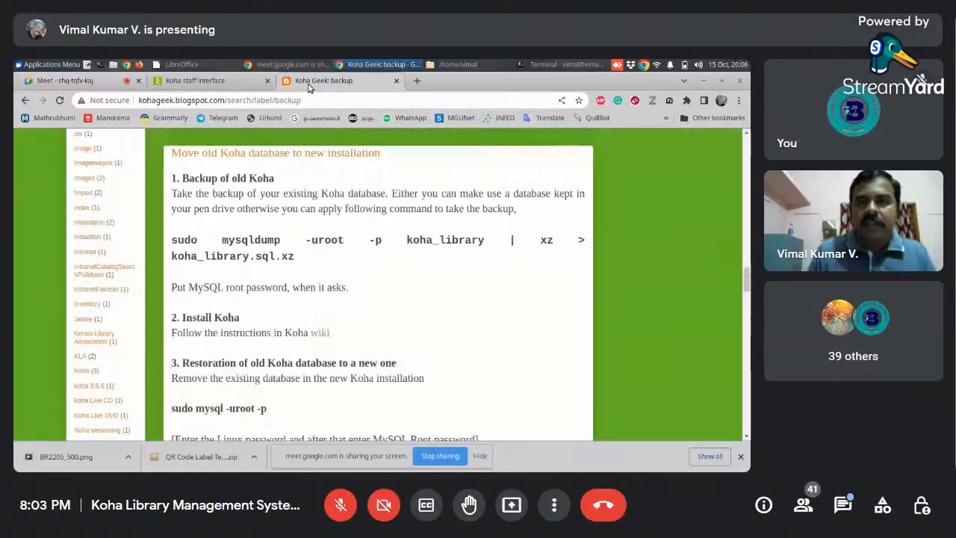
left_click(549, 65)
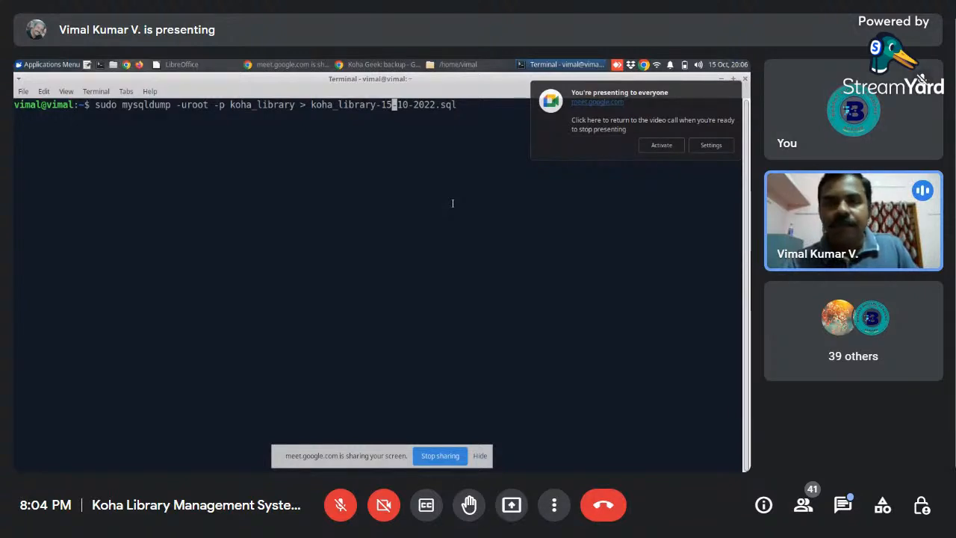
- Send the message "10 minutes break" to everyone in the meeting's in-call chat
left_click(843, 507)
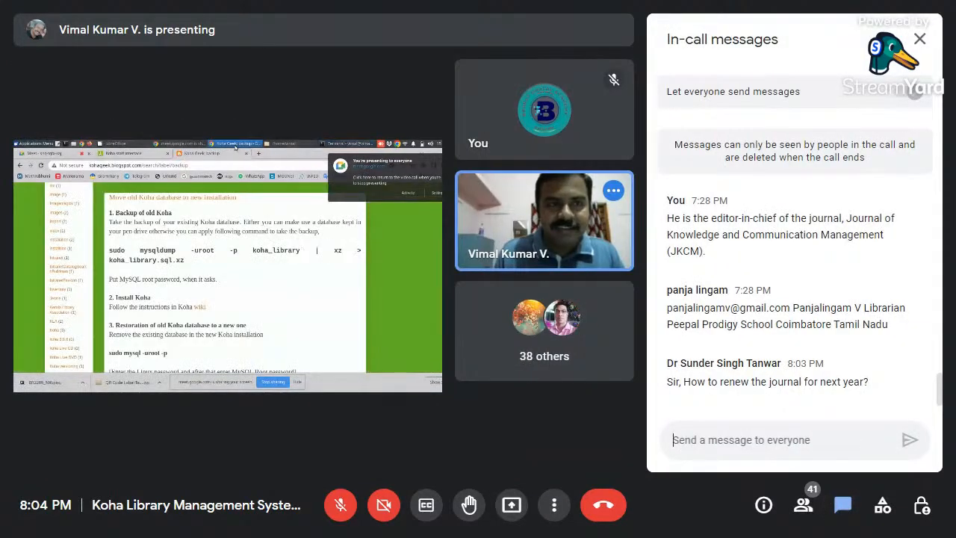
type("10 ")
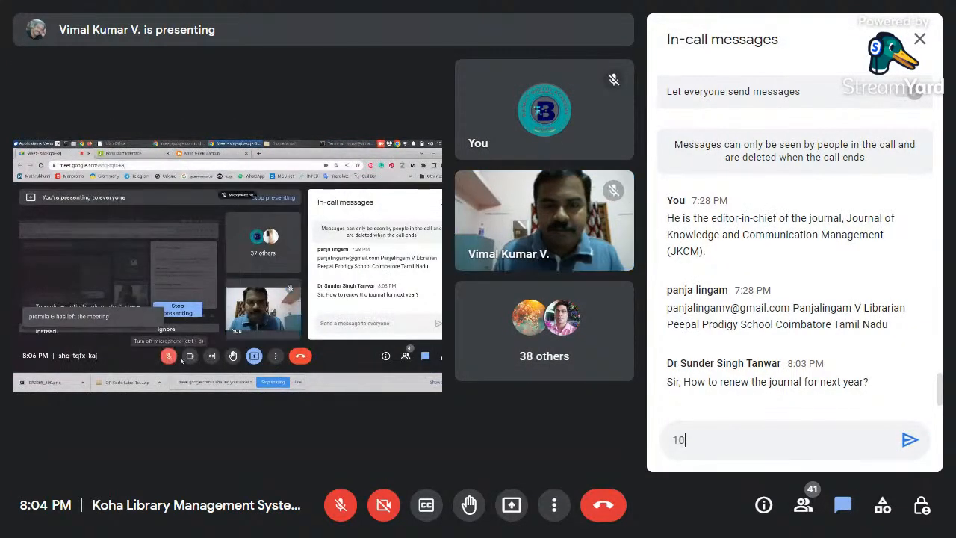
type("min")
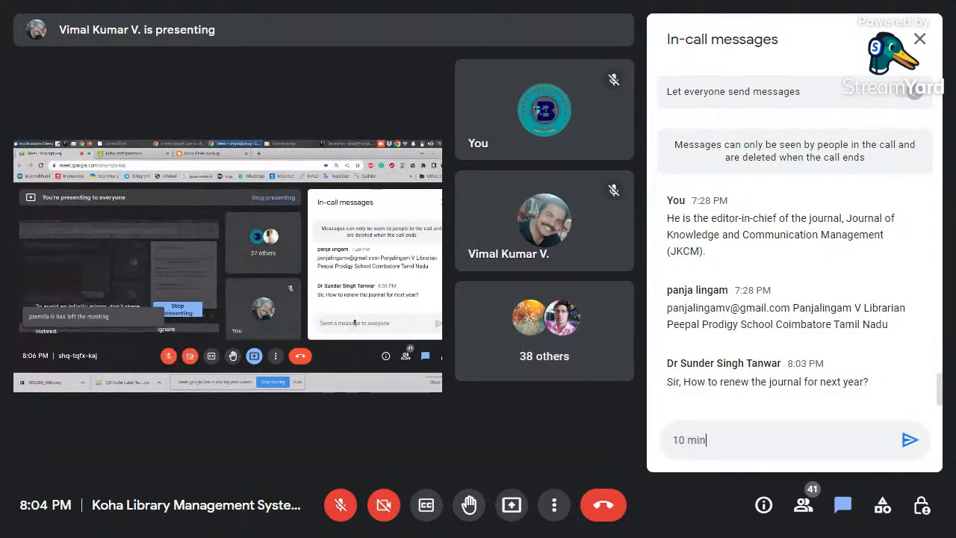
type("utes")
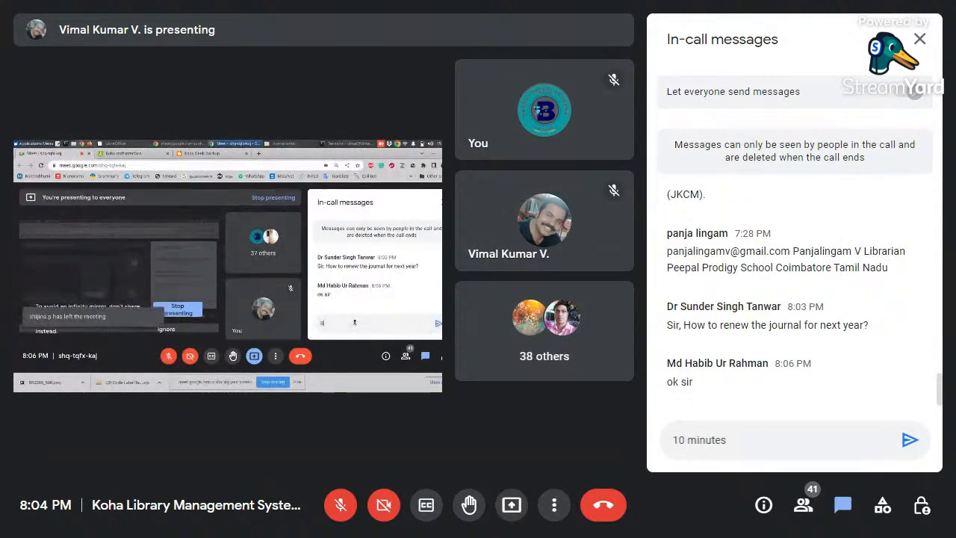
type(" break")
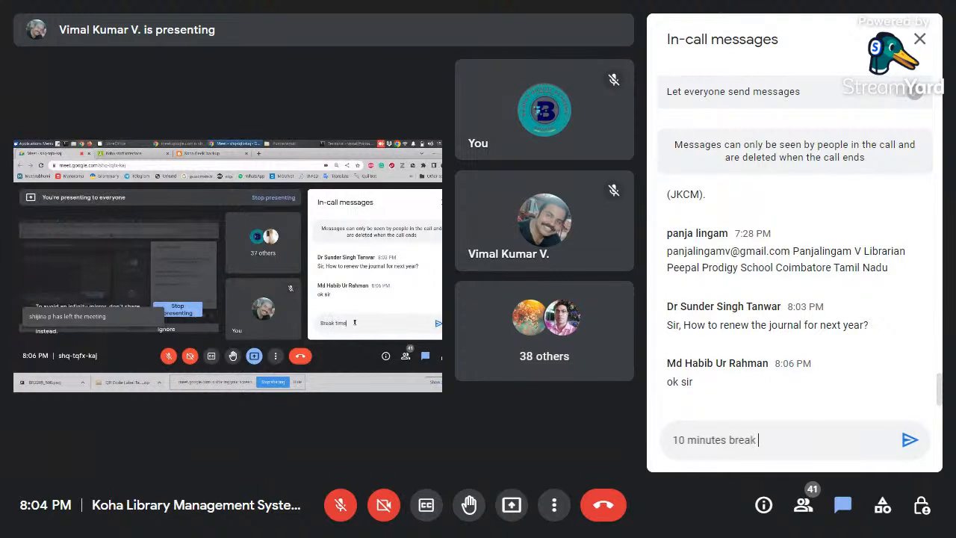
key("Return")
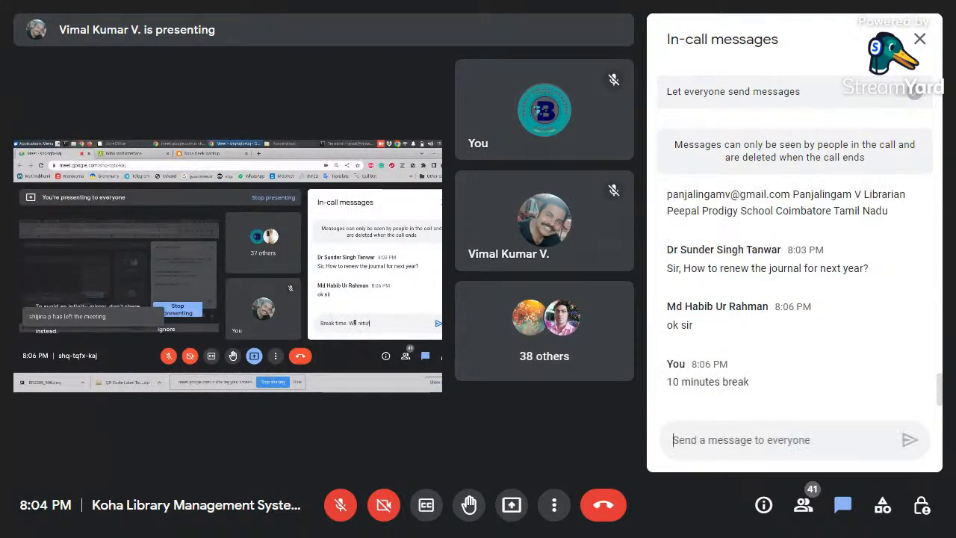
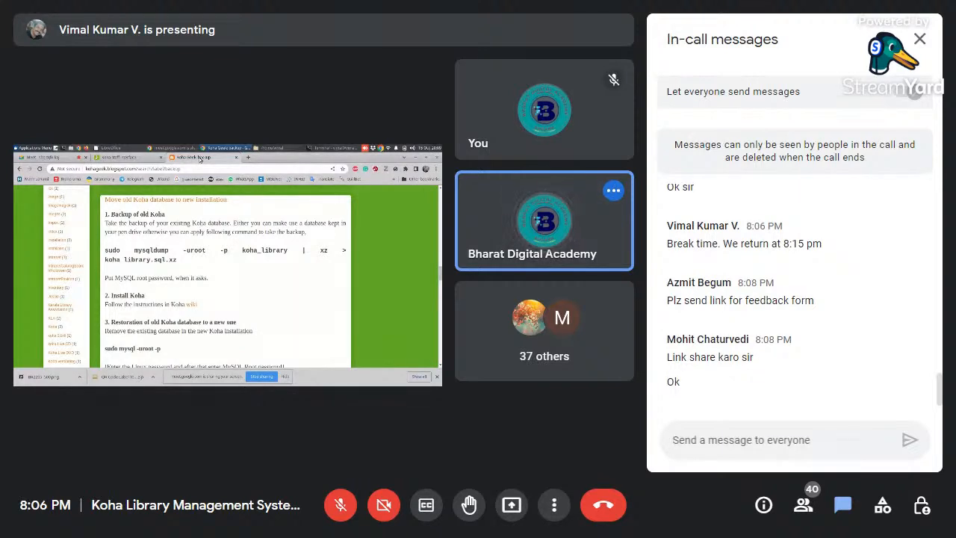
scroll(753, 351, "up", 15)
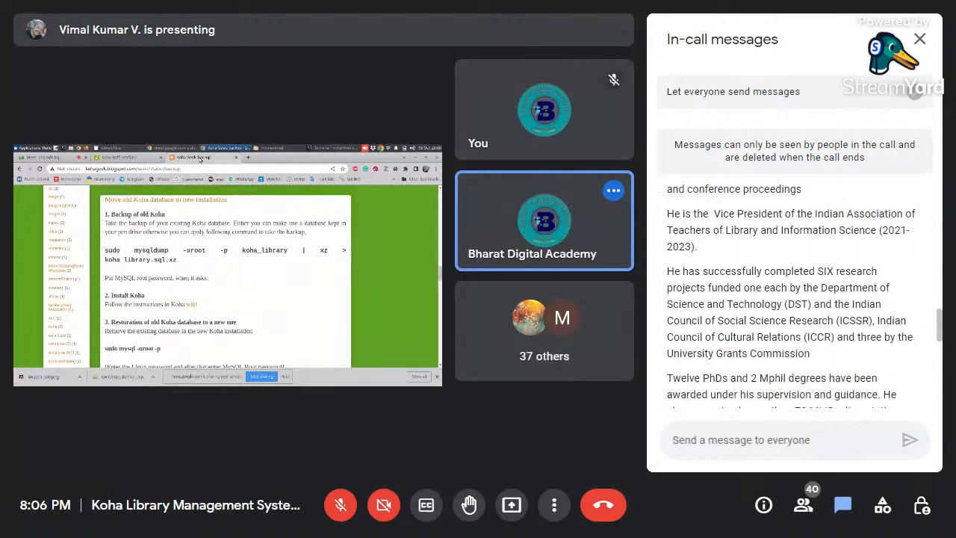
scroll(781, 314, "up", 15)
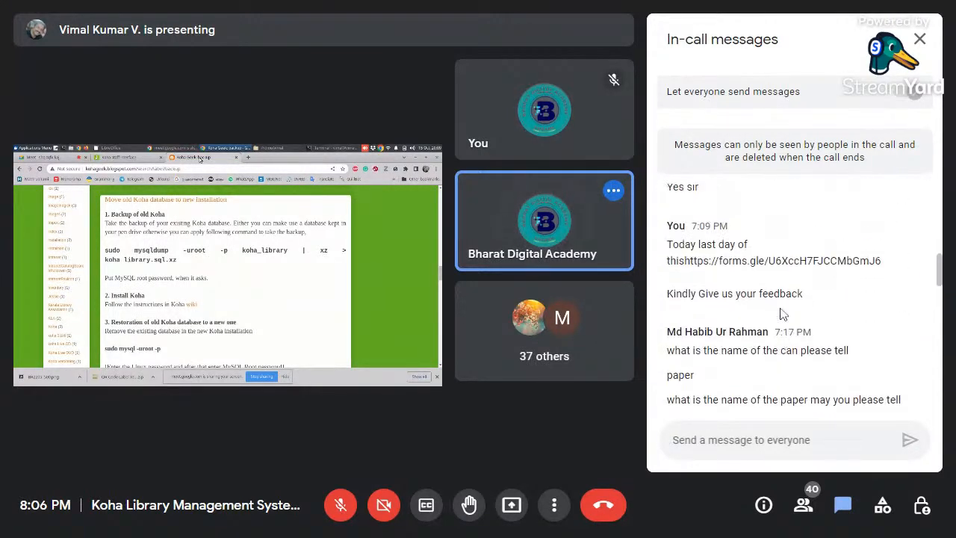
scroll(781, 314, "up", 2)
scroll(783, 313, "down", 4)
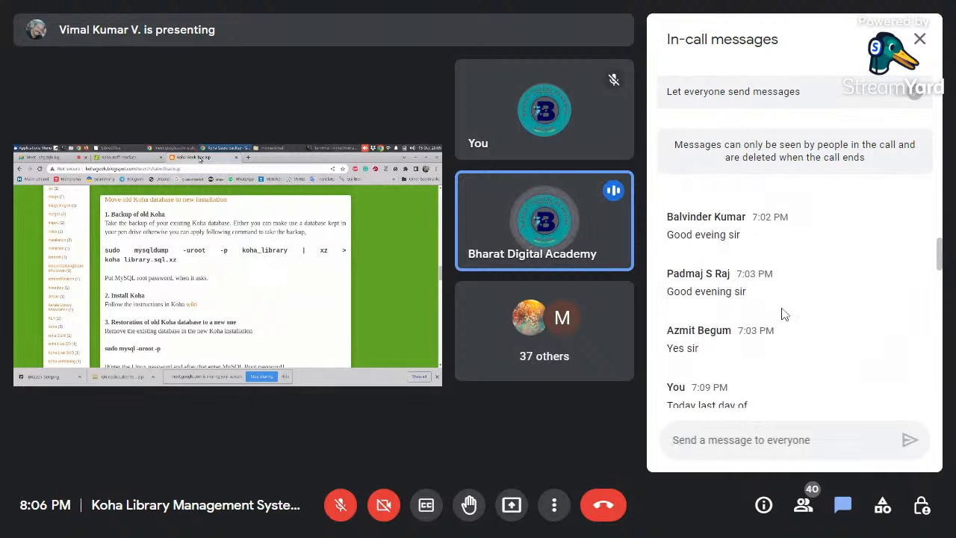
scroll(783, 313, "down", 2)
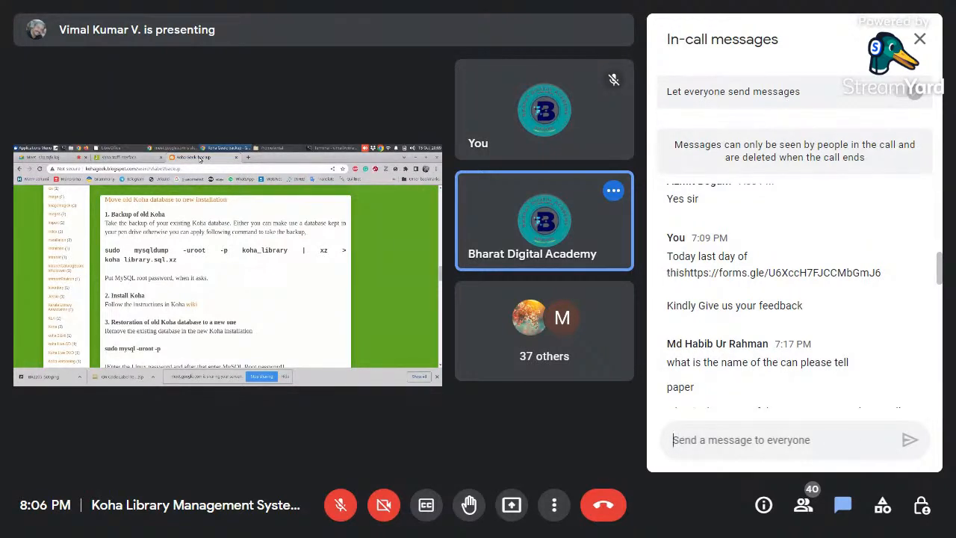
left_click_drag(669, 274, 751, 299)
key("ctrl+c")
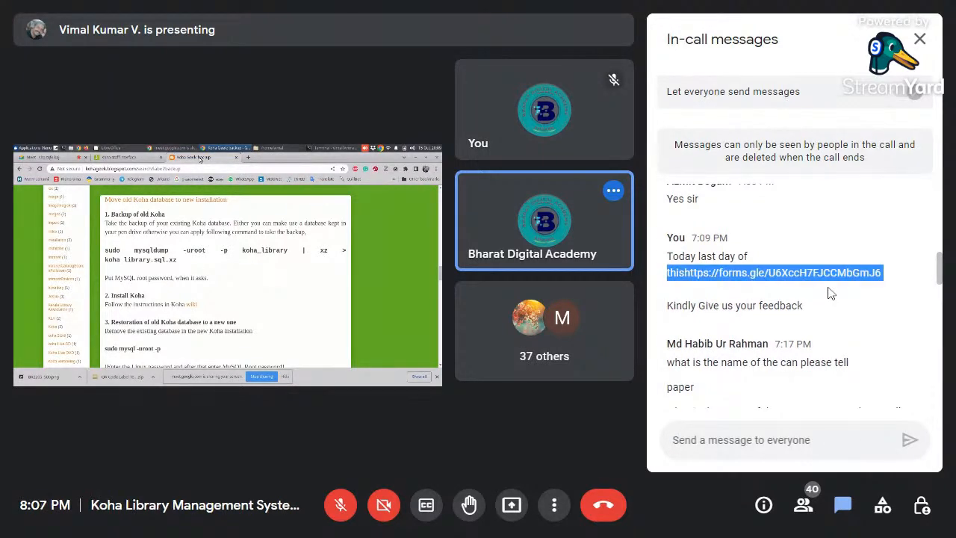
left_click(732, 439)
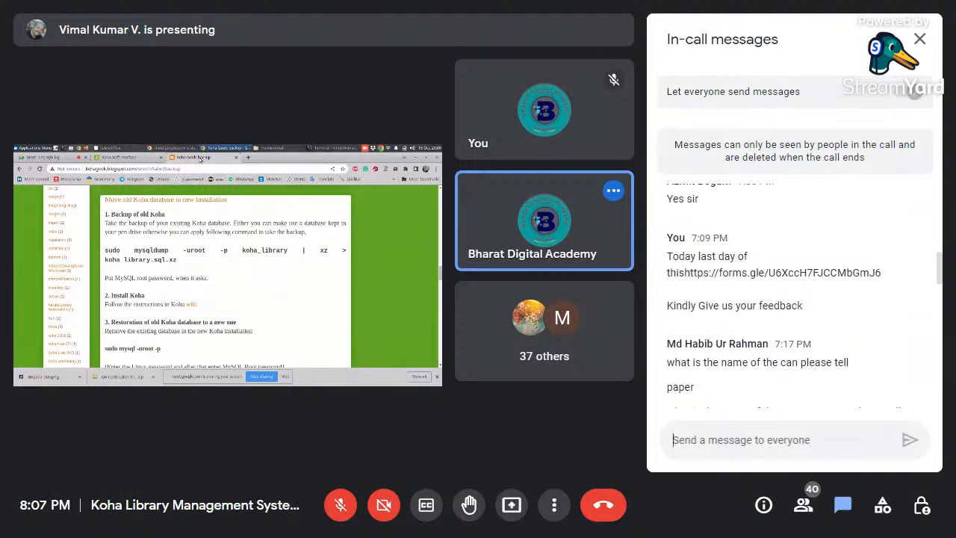
key("ctrl+v")
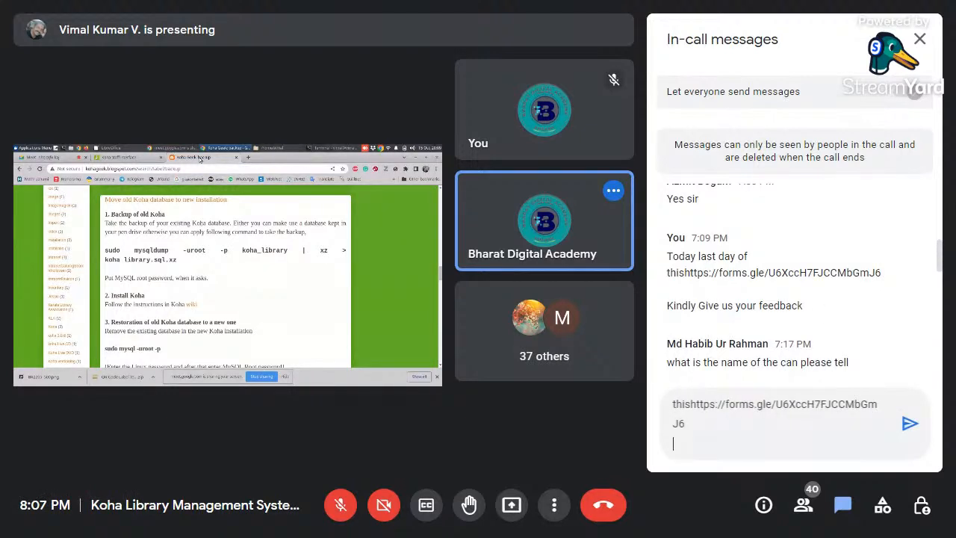
key("Return")
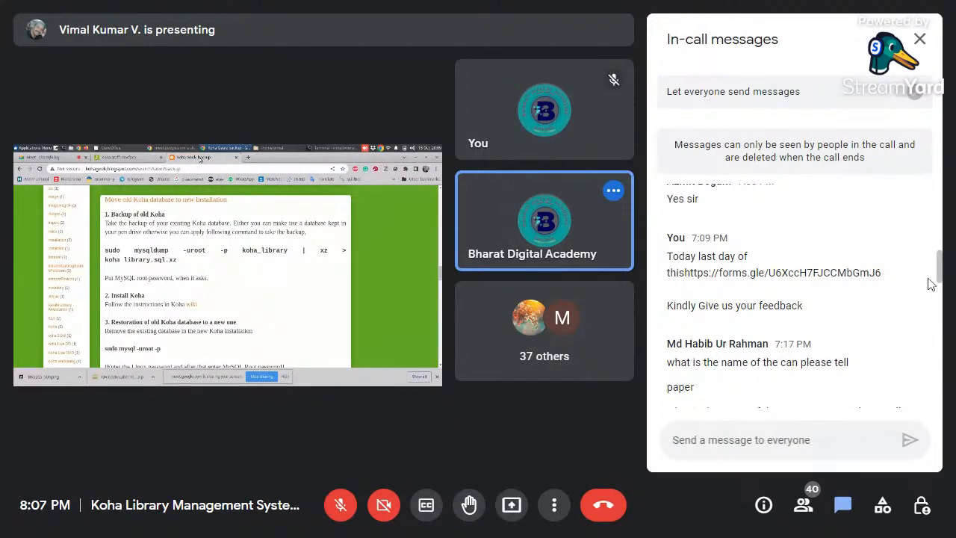
left_click_drag(943, 276, 950, 407)
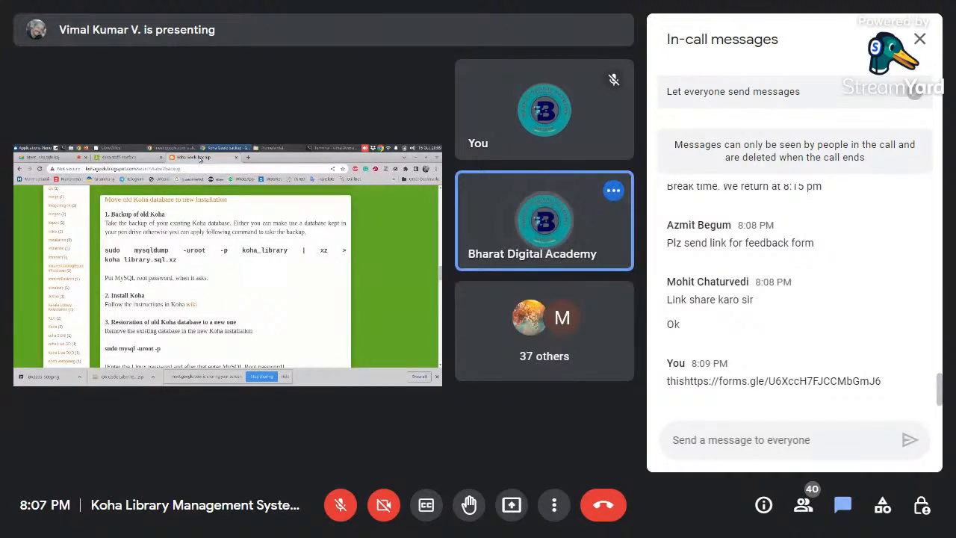
- Read back through the in-call messages introducing the valedictory session guest, and close the chat
scroll(943, 373, "up", 2)
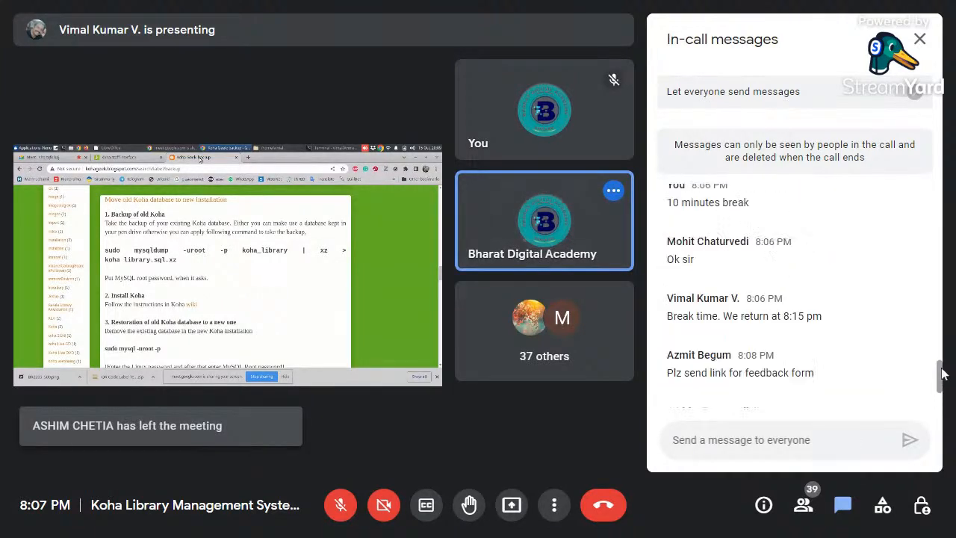
left_click_drag(943, 374, 940, 321)
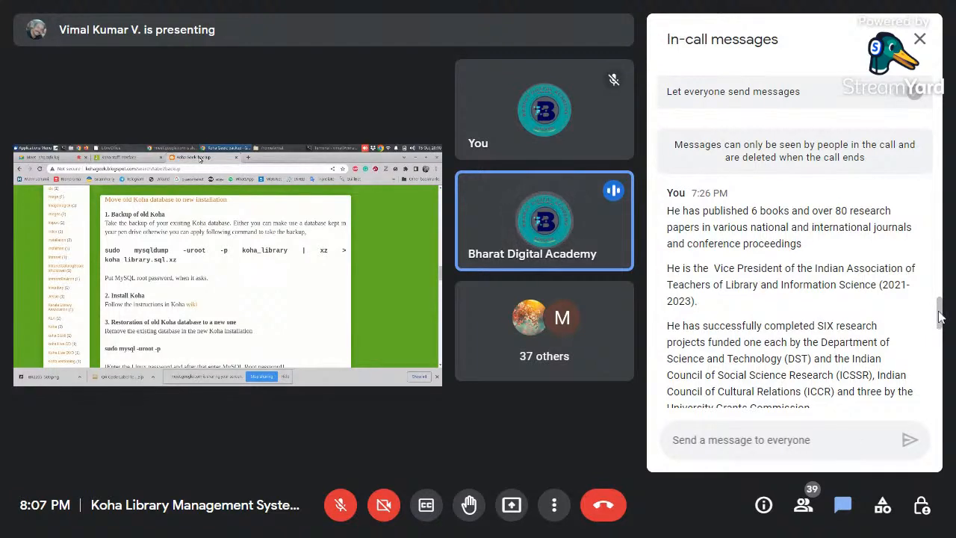
left_click_drag(940, 317, 943, 301)
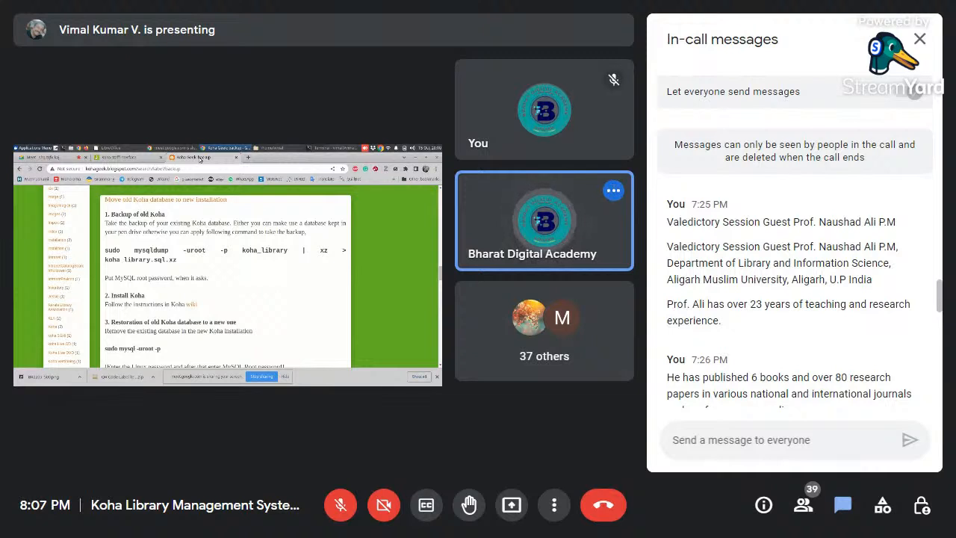
scroll(942, 302, "down", 2)
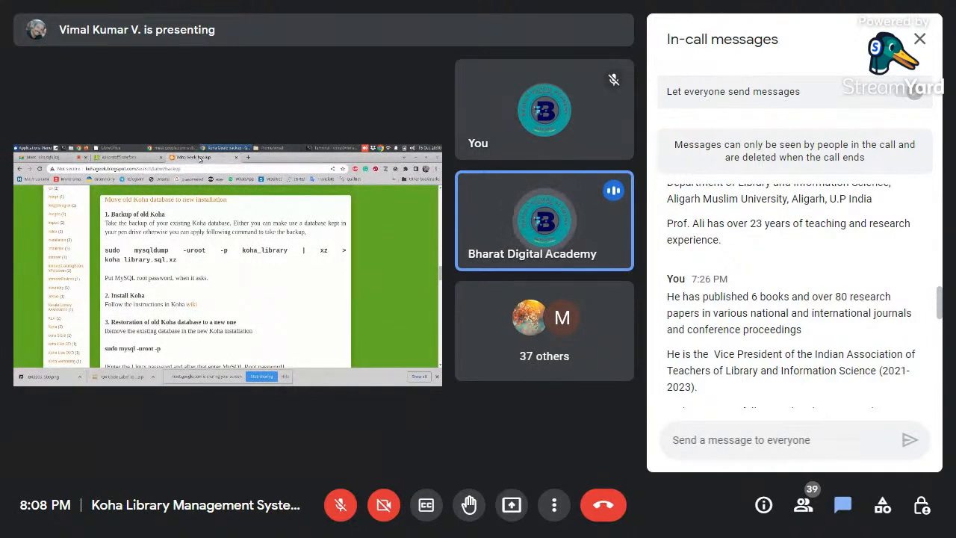
scroll(942, 307, "down", 1)
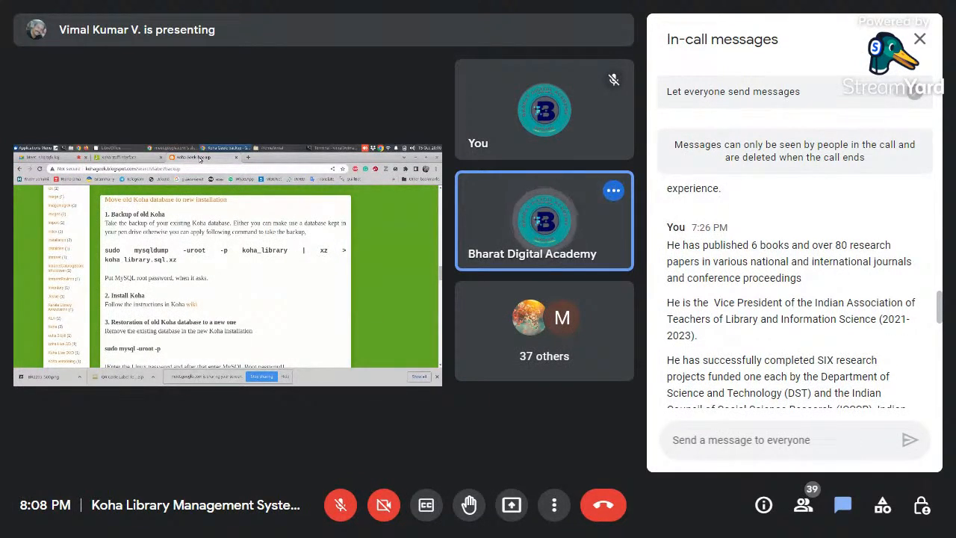
scroll(942, 320, "down", 1)
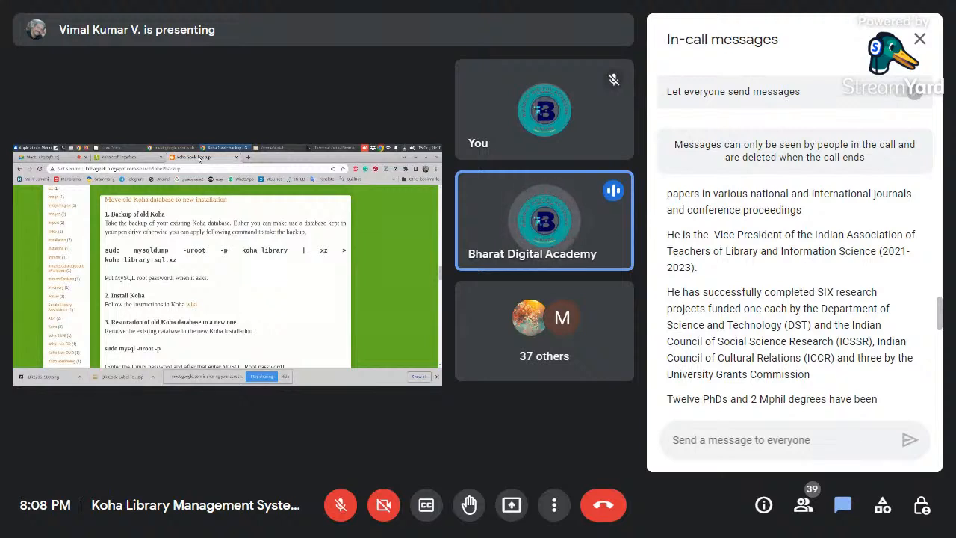
scroll(940, 317, "down", 2)
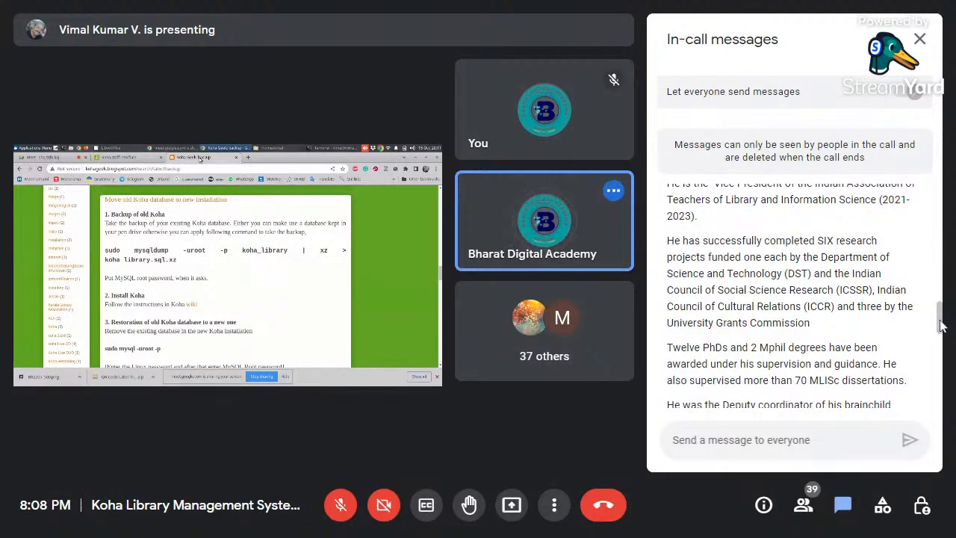
scroll(941, 326, "down", 1)
scroll(940, 326, "down", 1)
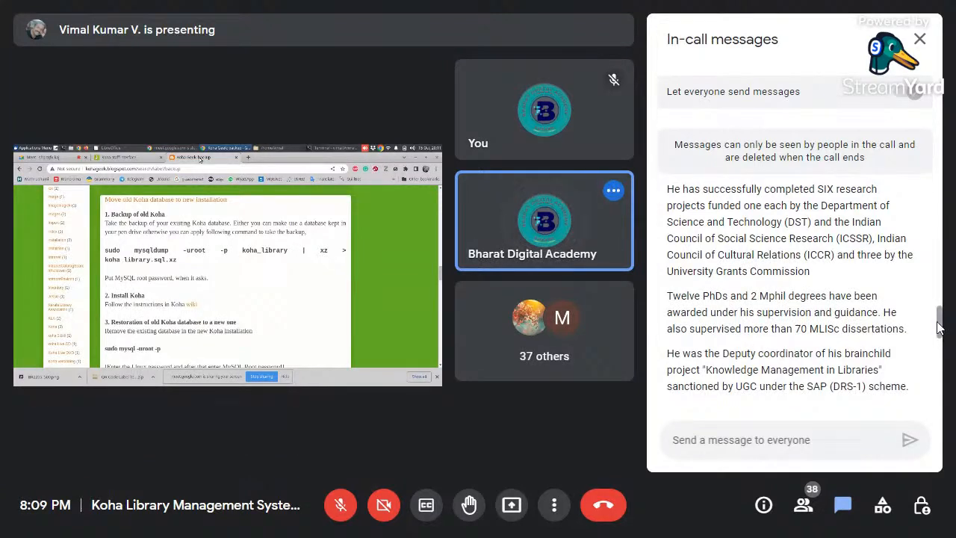
left_click_drag(941, 324, 941, 331)
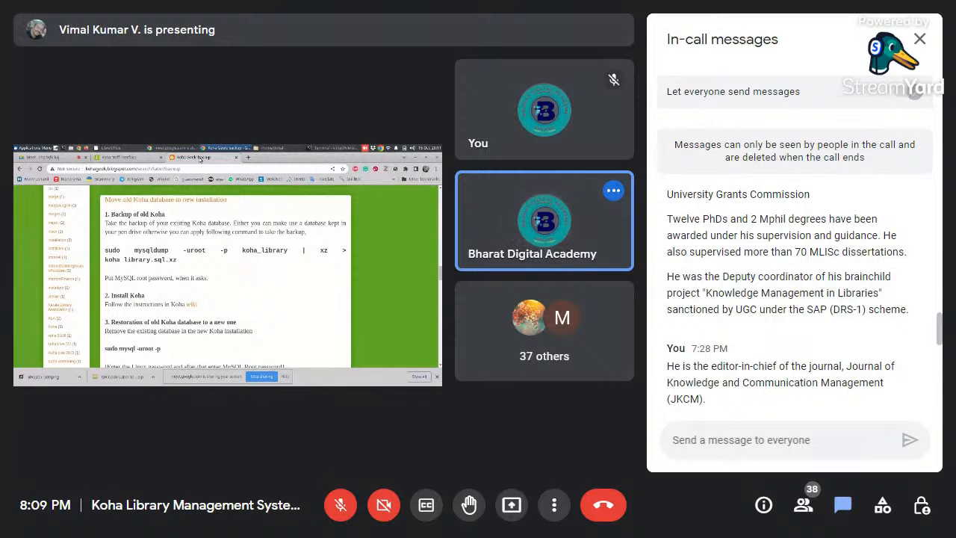
left_click_drag(943, 335, 946, 348)
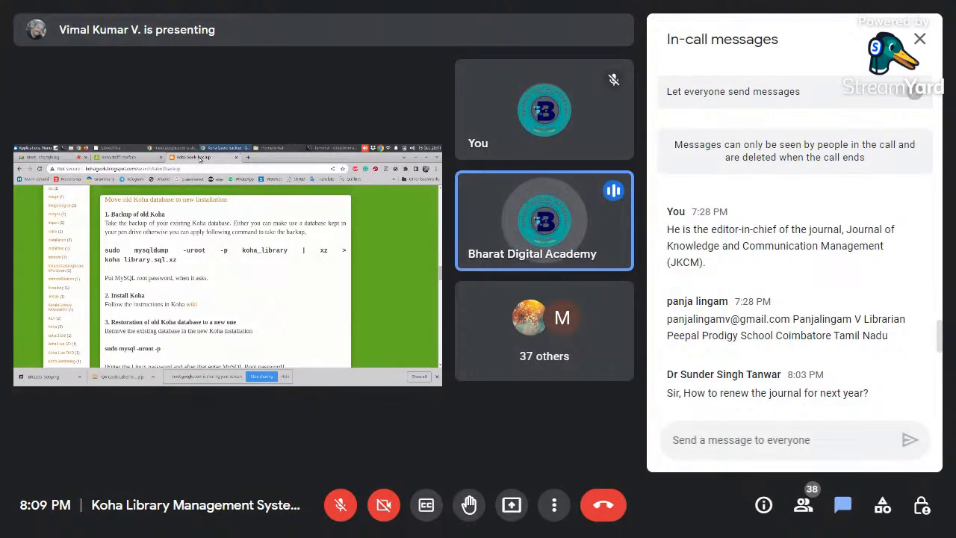
left_click(921, 40)
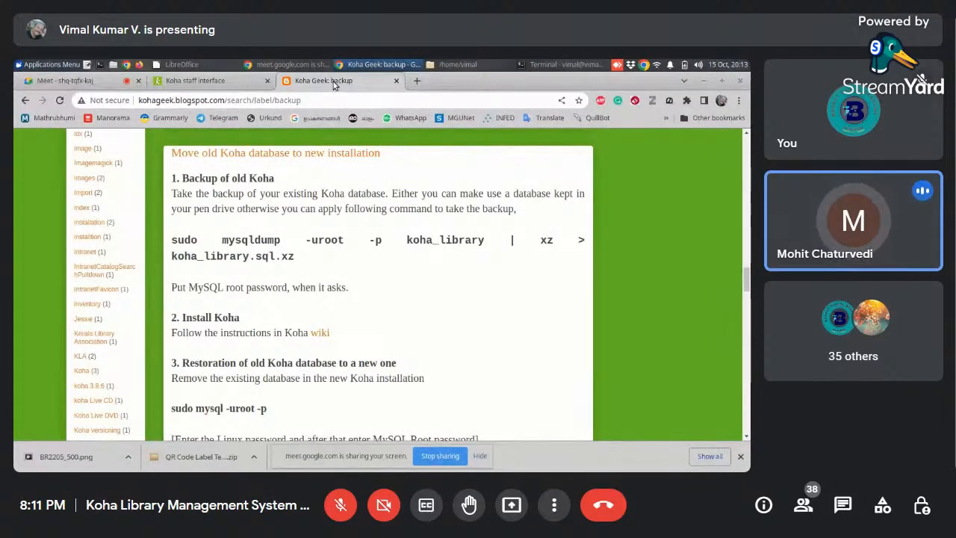
- Check the in-call messages in the presented Google Meet tab and return to the Koha Geek backup page
key("ctrl+shift+Tab")
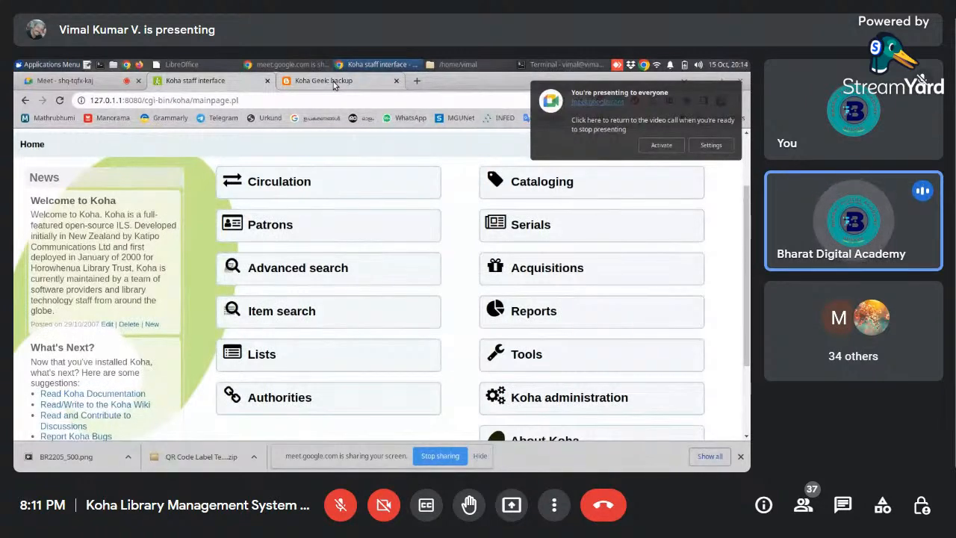
key("ctrl+shift+Tab")
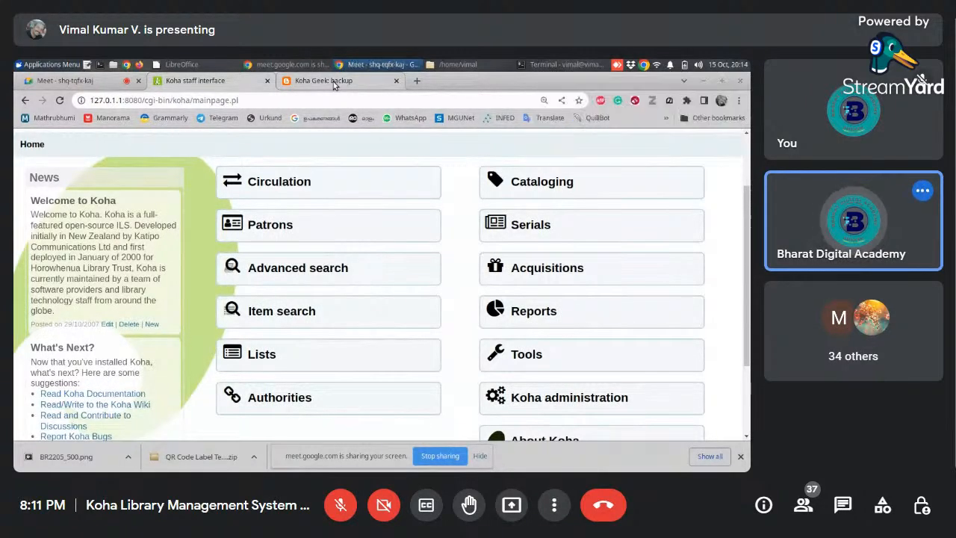
key("ctrl+Tab")
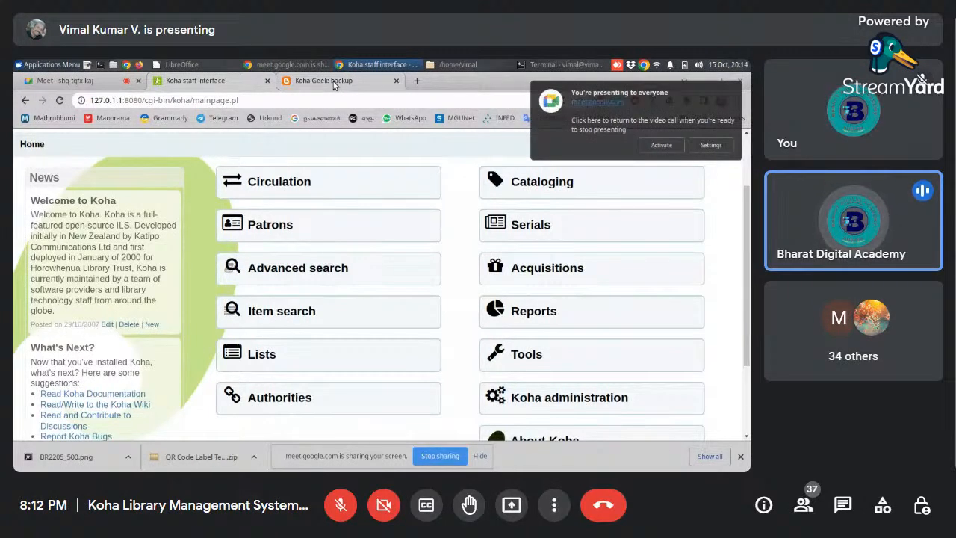
key("ctrl+shift+Tab")
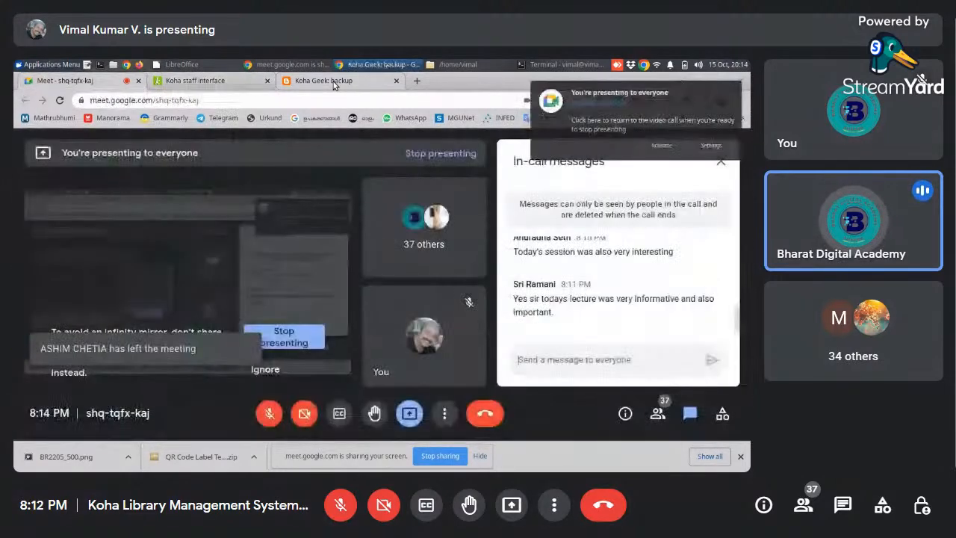
left_click(334, 85)
key("ctrl+Tab")
key("ctrl+Tab")
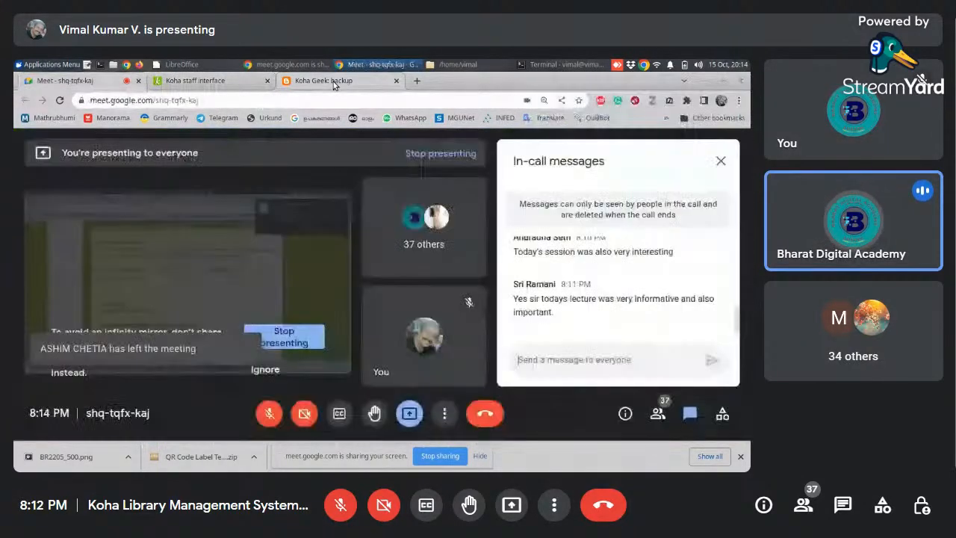
scroll(334, 85, "up", 1)
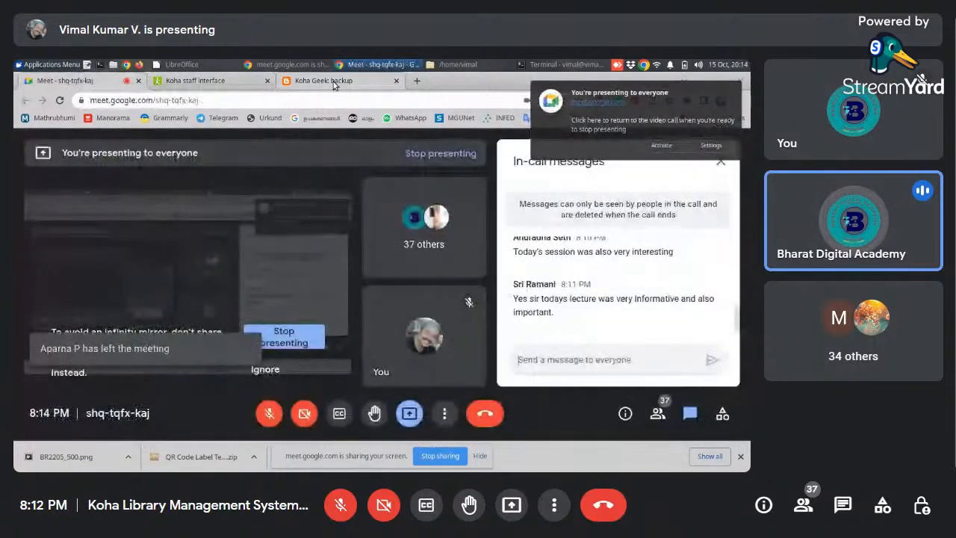
scroll(334, 85, "down", 2)
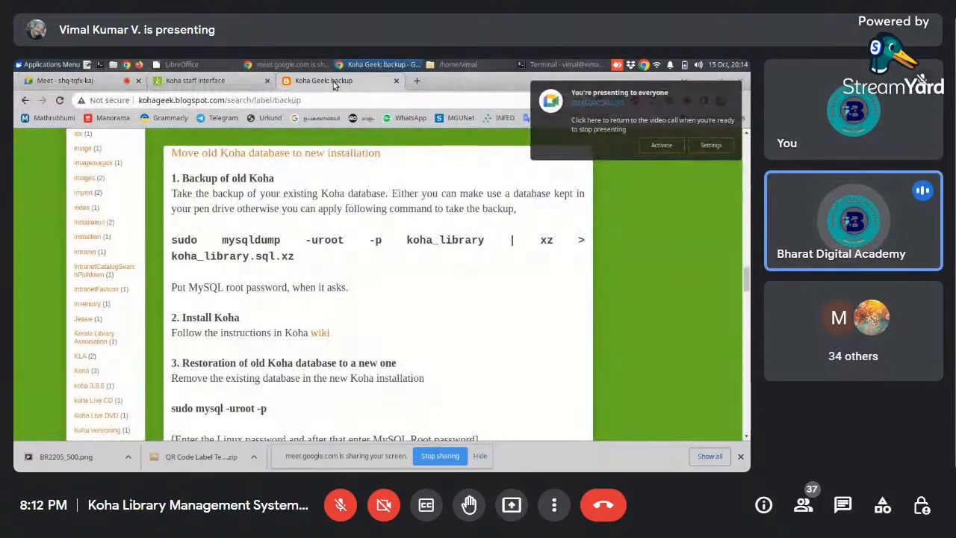
scroll(334, 85, "up", 1)
scroll(334, 86, "down", 1)
scroll(334, 85, "up", 1)
scroll(334, 85, "down", 1)
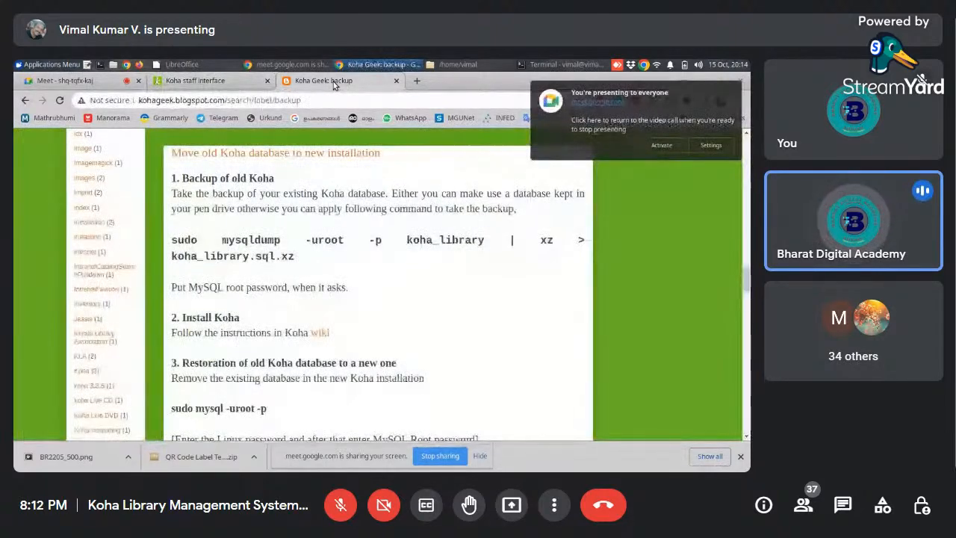
scroll(334, 86, "up", 1)
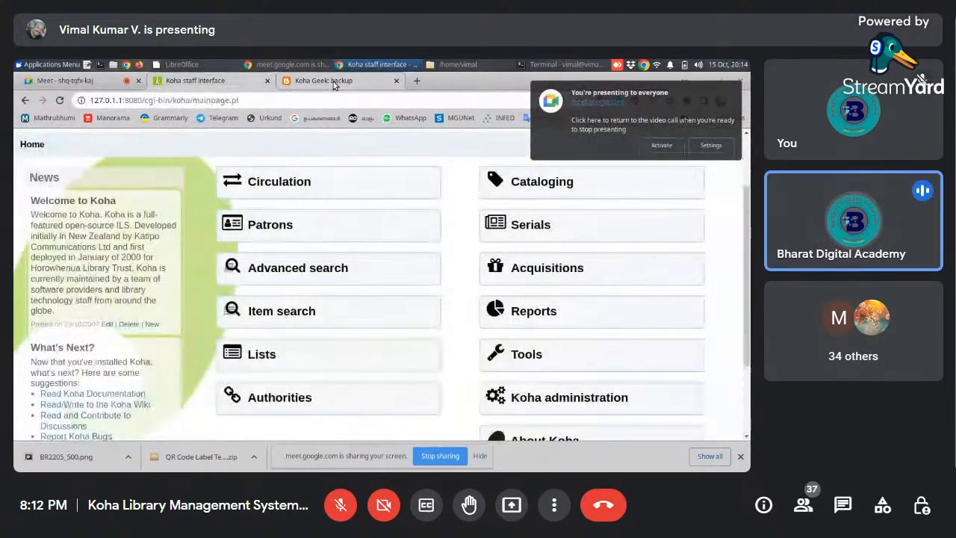
scroll(334, 85, "down", 1)
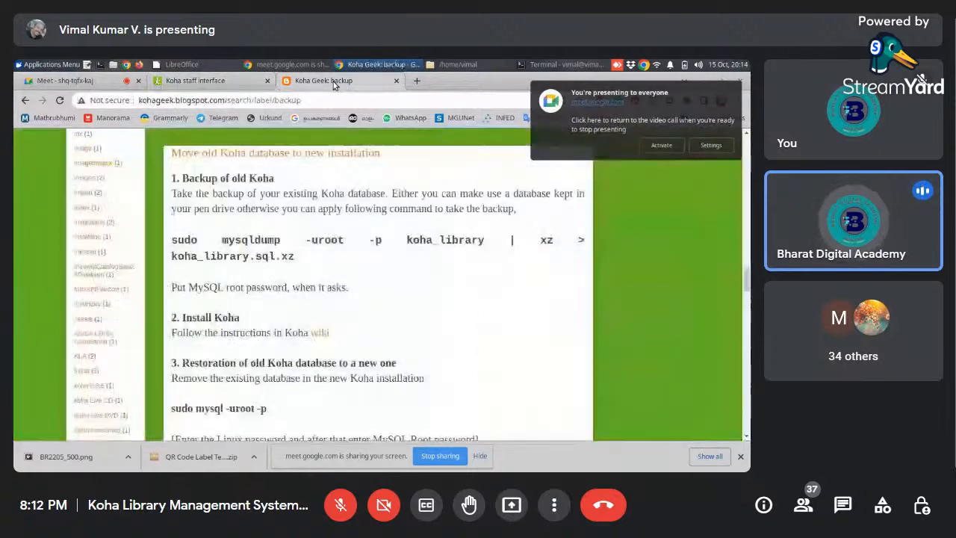
scroll(334, 85, "up", 1)
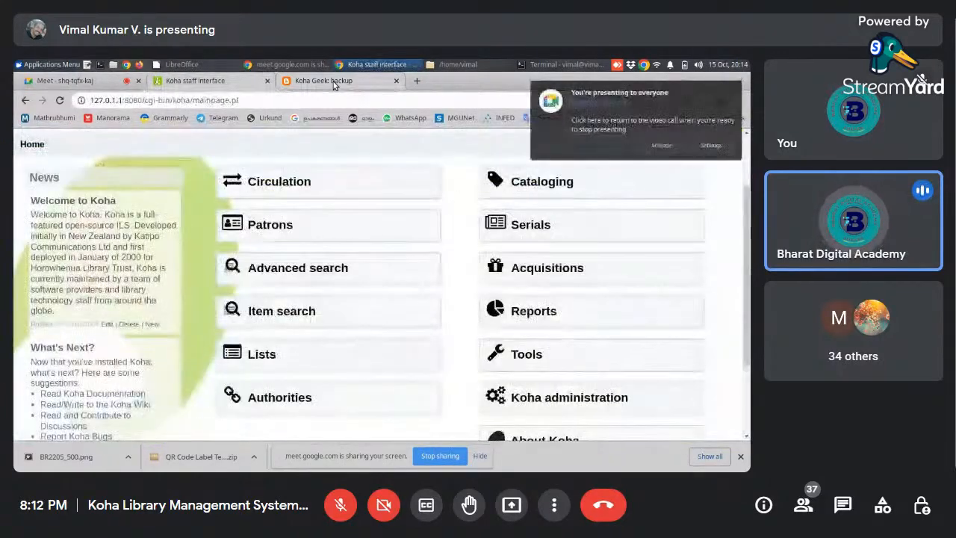
scroll(334, 86, "down", 1)
scroll(334, 85, "up", 1)
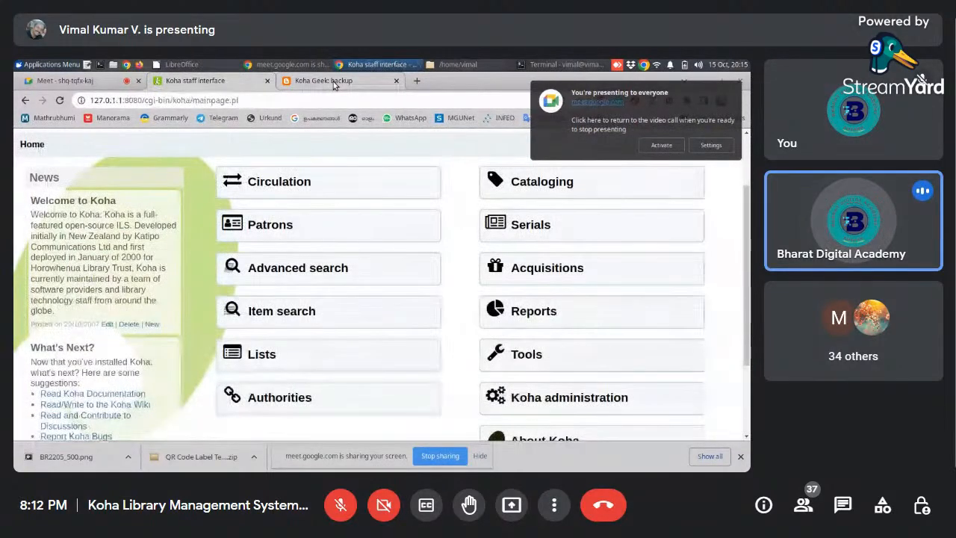
left_click(334, 86)
scroll(334, 85, "up", 1)
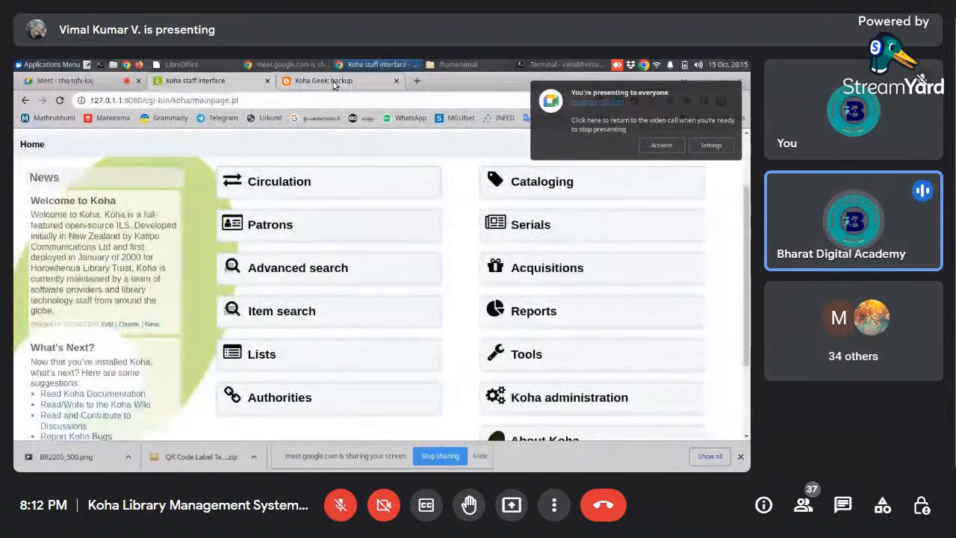
left_click(334, 82)
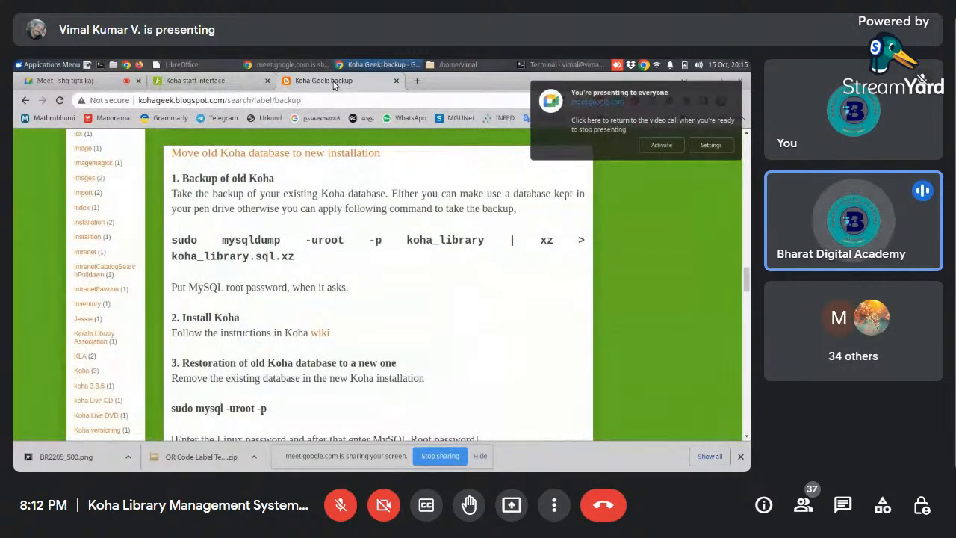
scroll(334, 85, "up", 1)
left_click(334, 85)
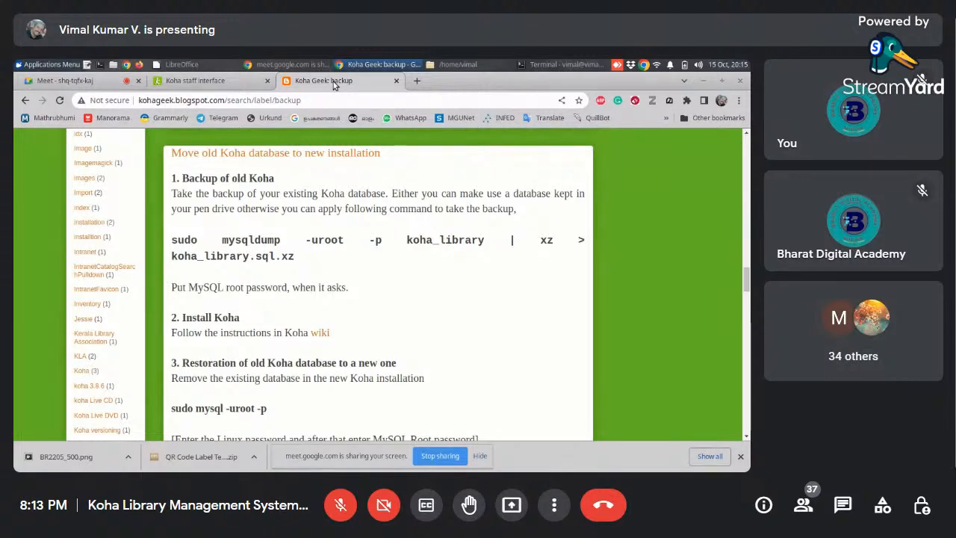
key("ctrl+Page_Up")
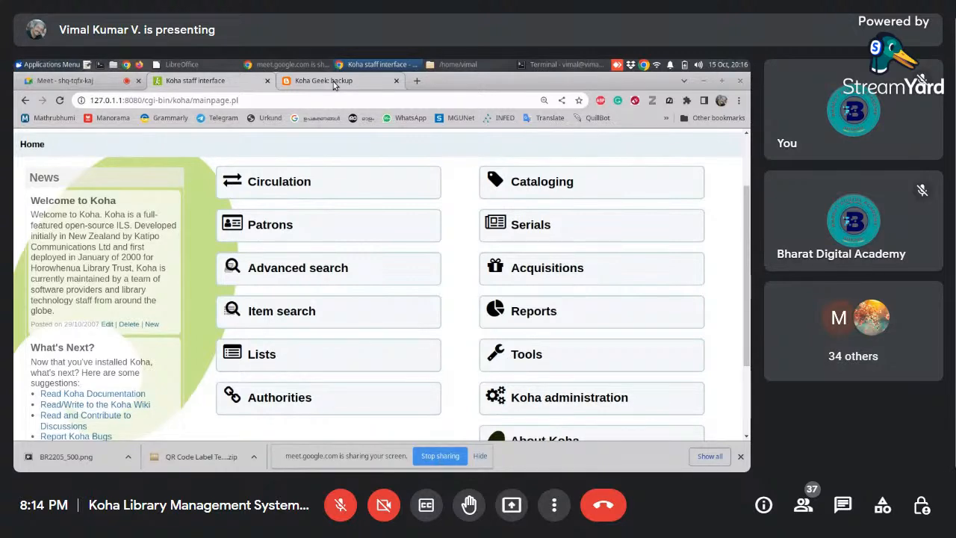
left_click(334, 85)
key("ctrl+shift+Tab")
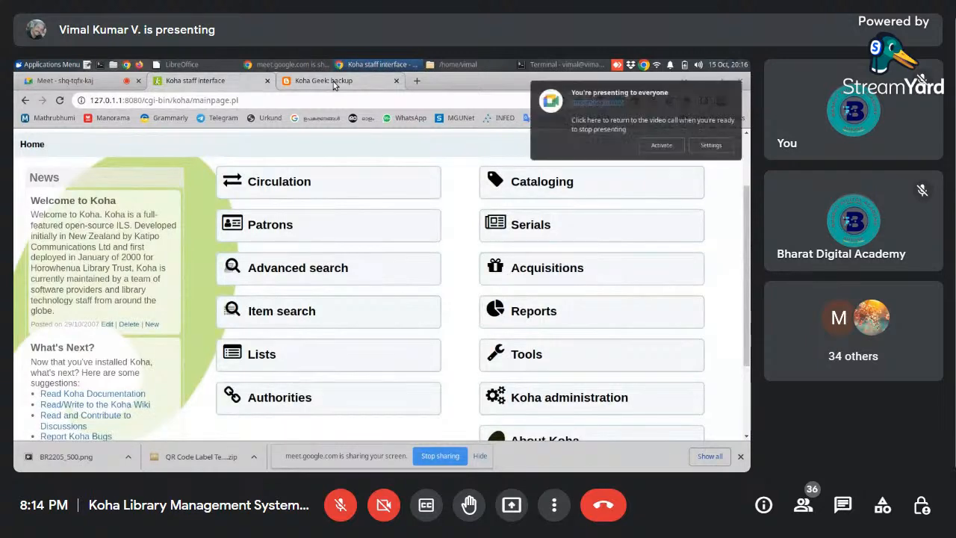
left_click(334, 85)
key("ctrl+shift+Tab")
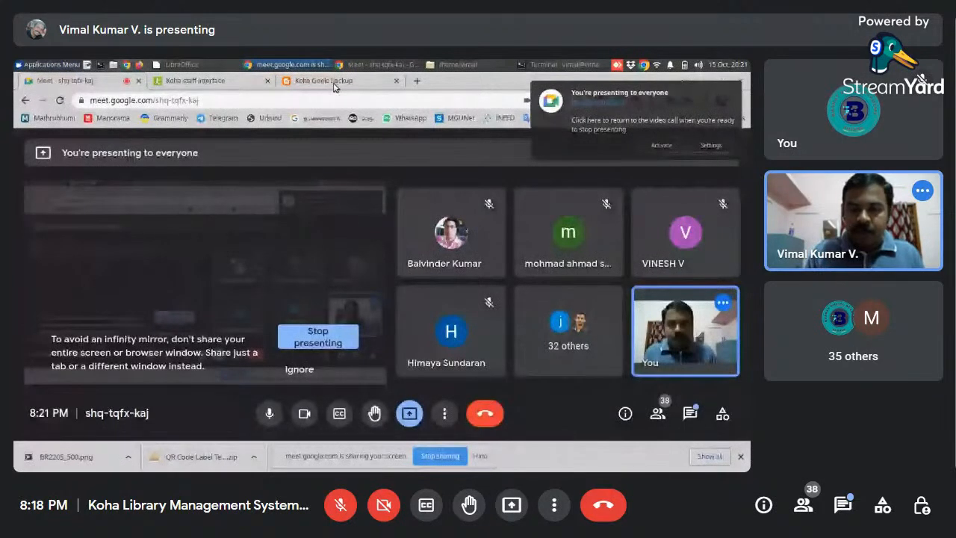
- Return to the terminal and move the cursor to the end of the mysqldump command writing to koha_library-15-10-2022.sql
left_click(521, 67)
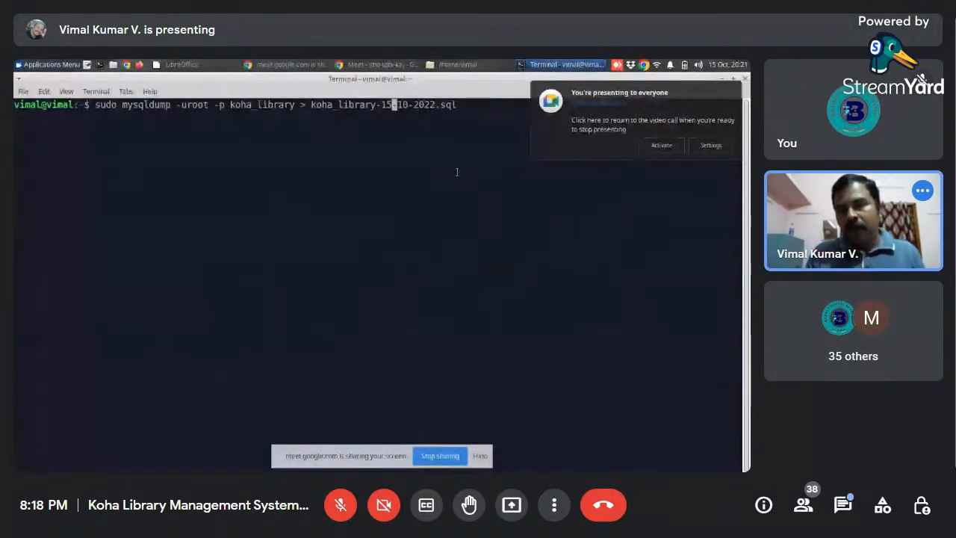
key("Right")
key("Right")
key("Right")
key("Right")
key("Right")
key("Right")
key("Right")
key("Right")
key("Right")
key("Right")
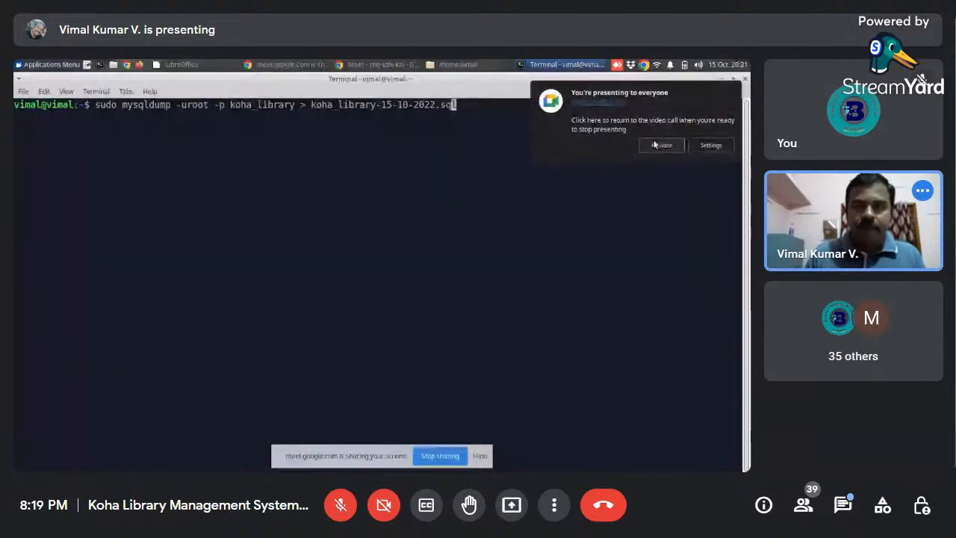
- Switch to the presented meeting window and check the system's sound and microphone volume settings
left_click(340, 66)
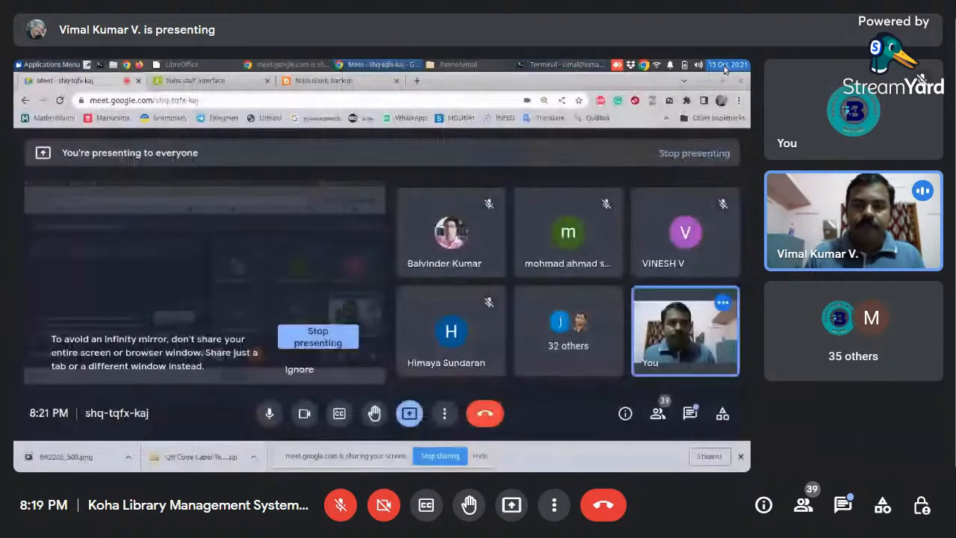
left_click(698, 65)
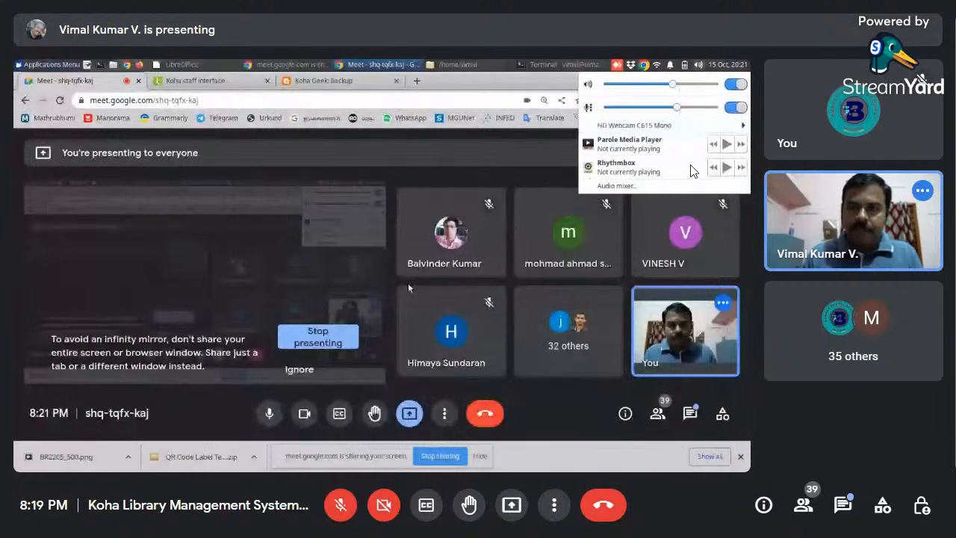
- Send everyone an in-call message saying that the participant, given by first name, "is here", and close the chat
left_click(847, 507)
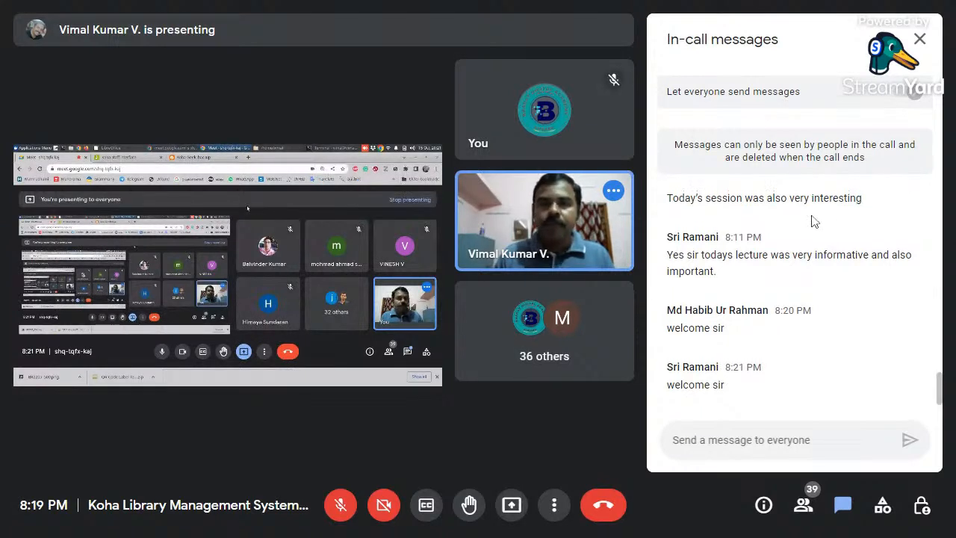
scroll(812, 218, "up", 3)
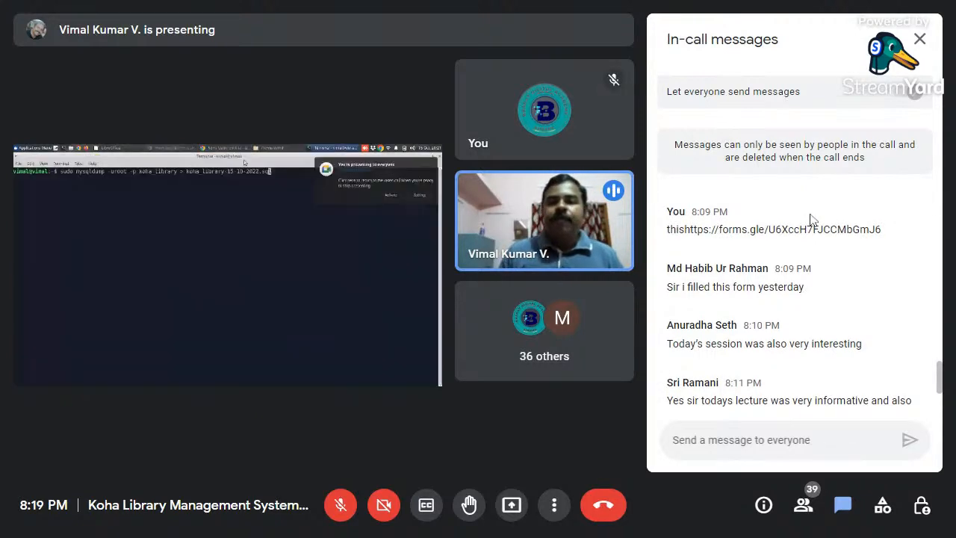
scroll(812, 220, "down", 1)
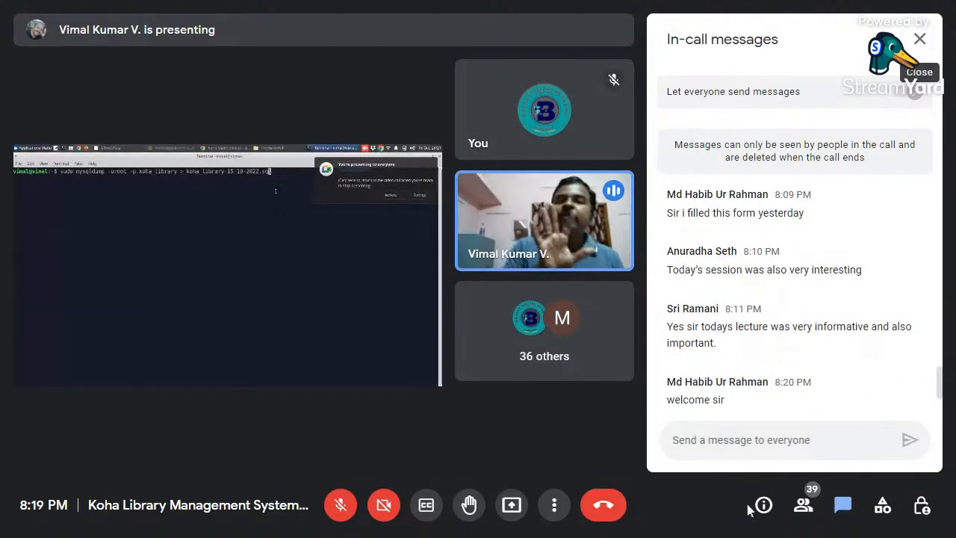
left_click(763, 448)
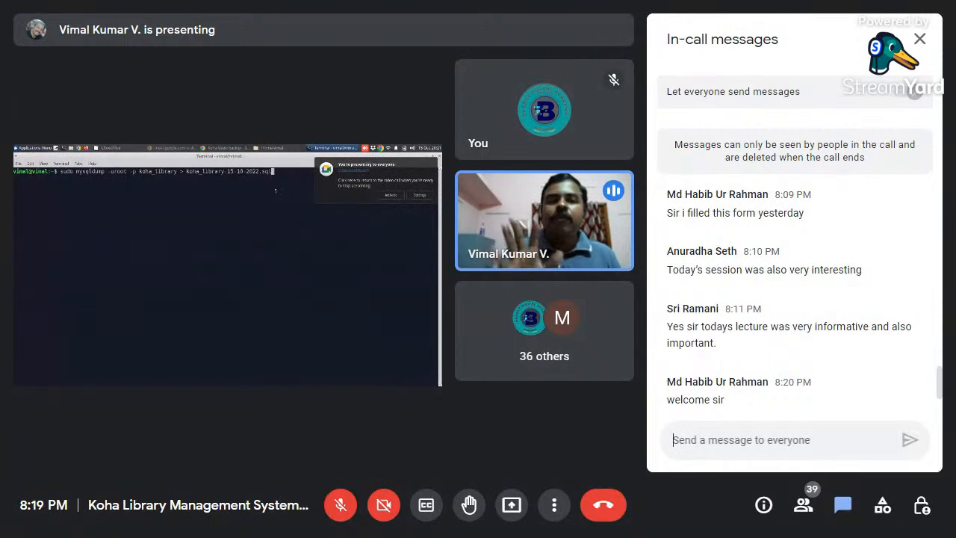
type("nish")
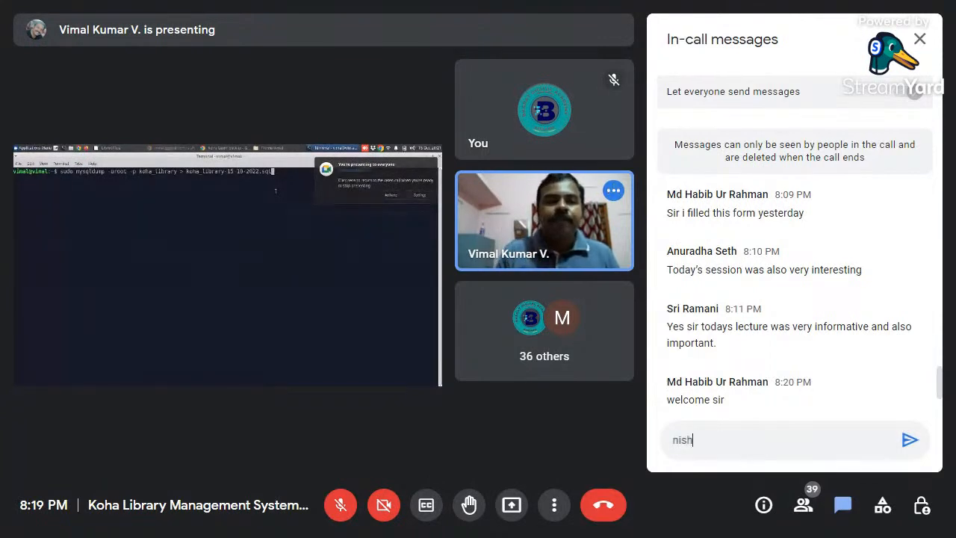
type("ob ")
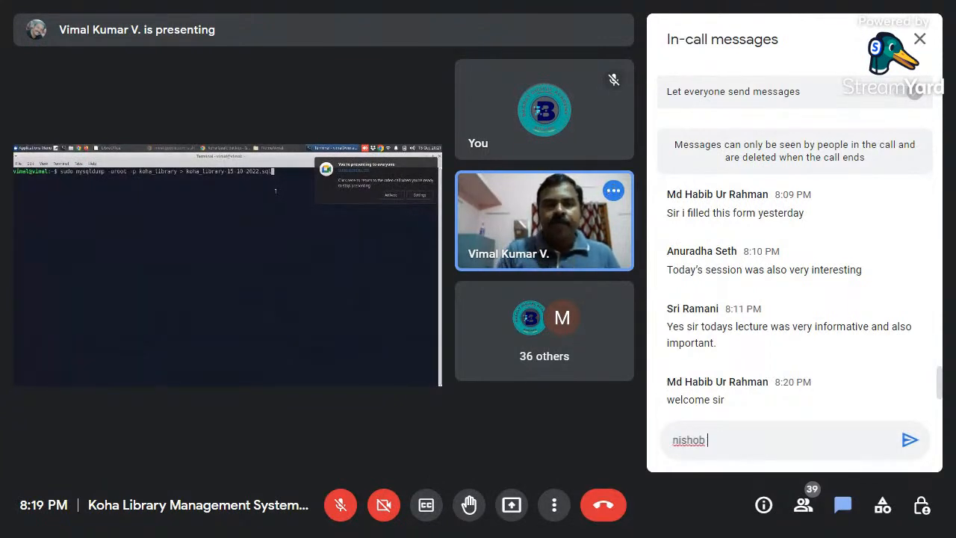
type("ishere")
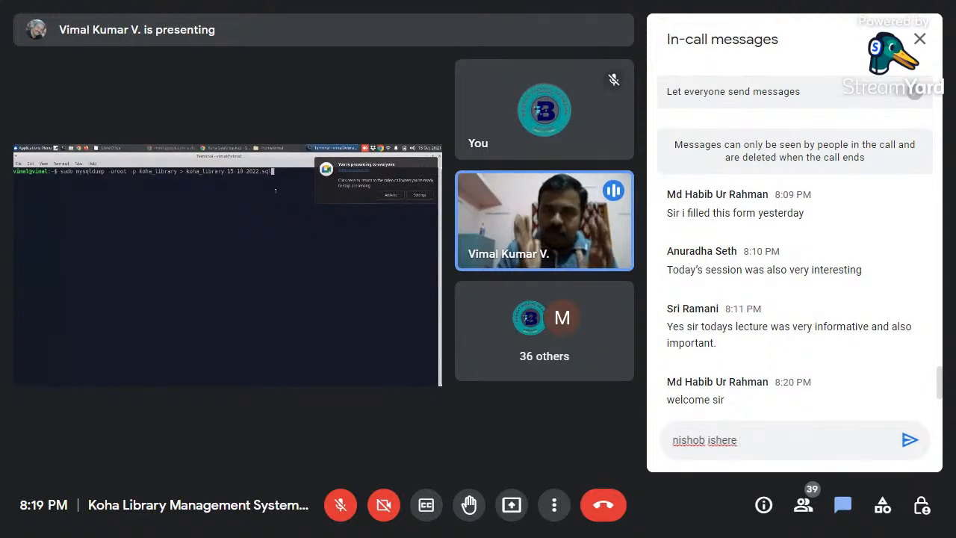
key("BackSpace")
key("BackSpace")
key("BackSpace")
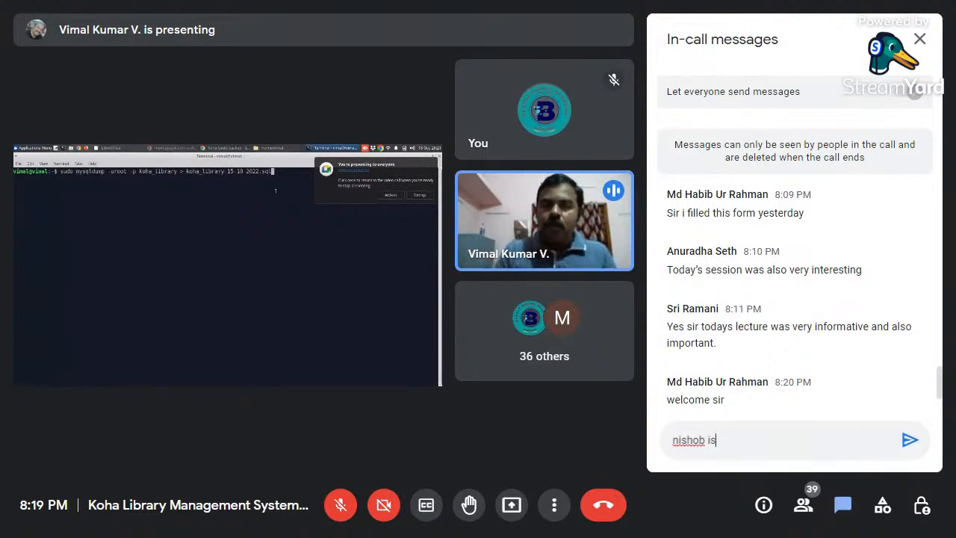
type("here")
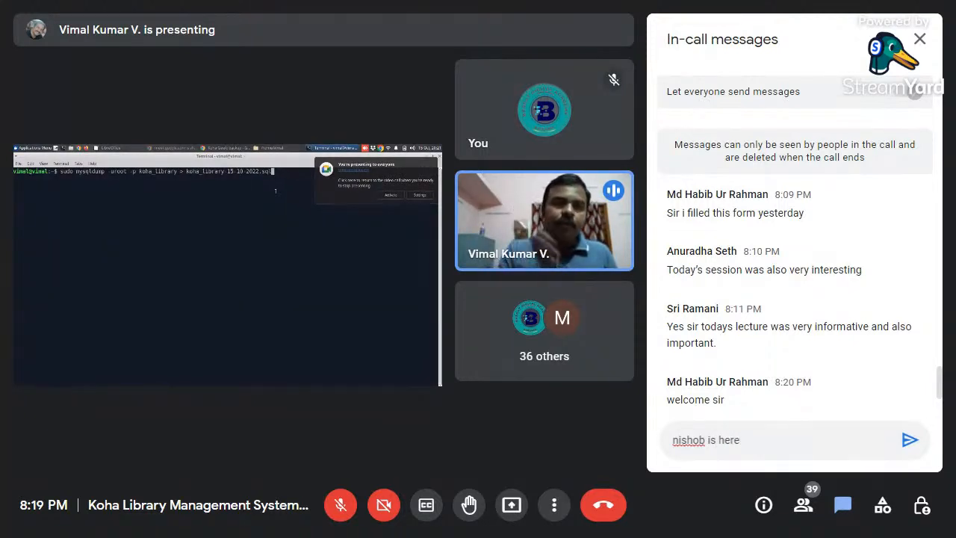
key("Return")
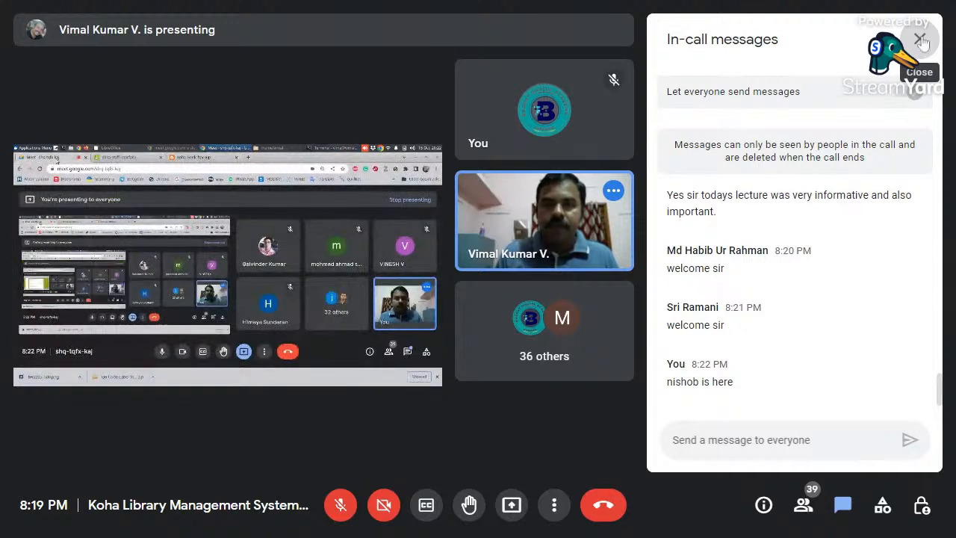
left_click(922, 40)
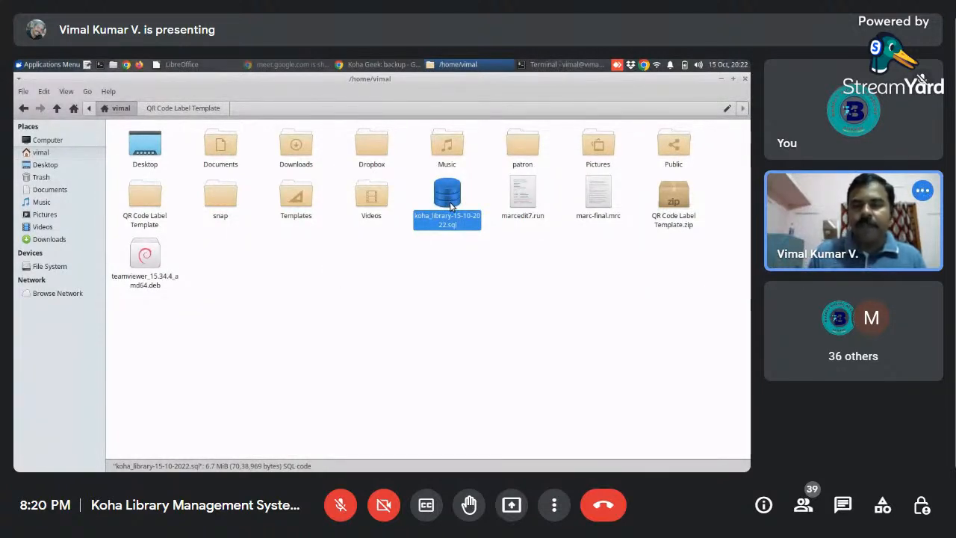
- Review the mysqldump run in the terminal alongside the backup instructions on the Koha Geek page
left_click(564, 64)
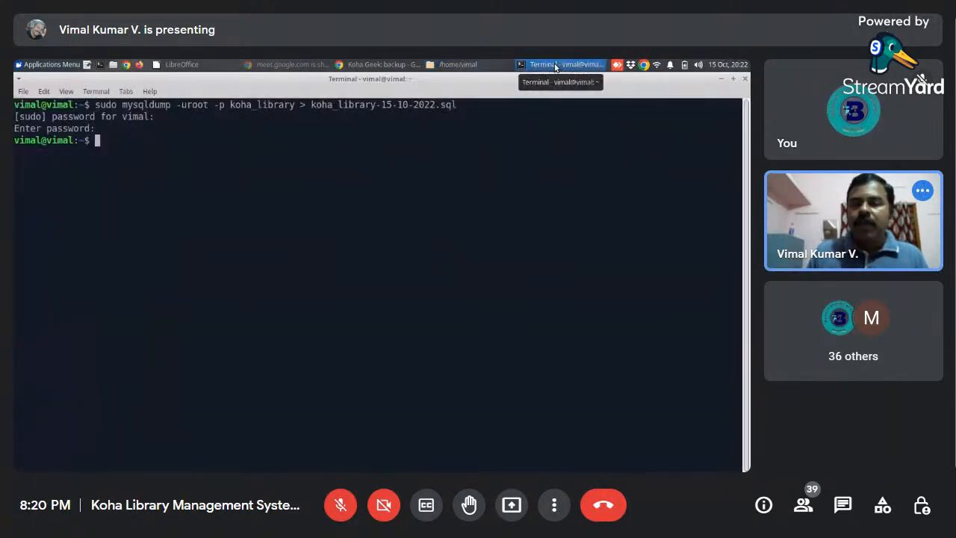
left_click(371, 64)
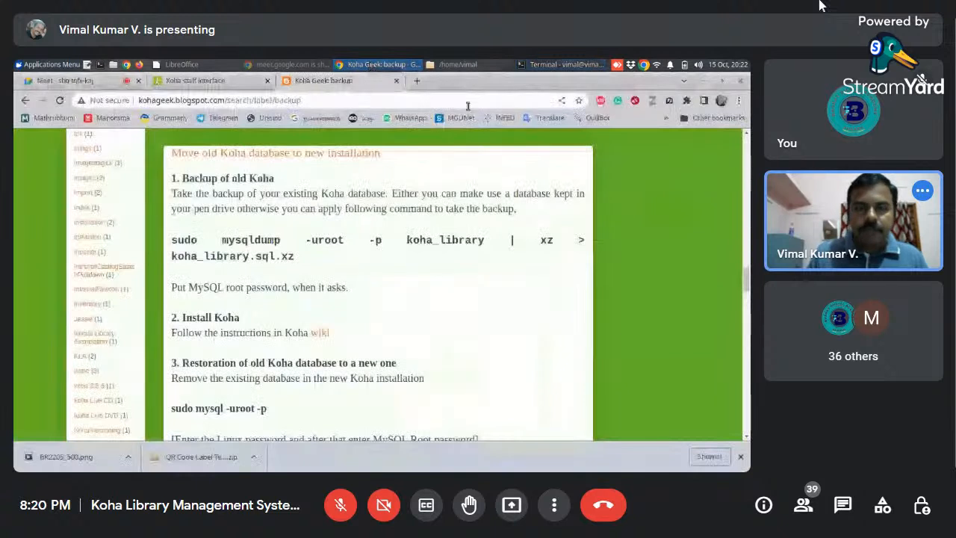
left_click(535, 64)
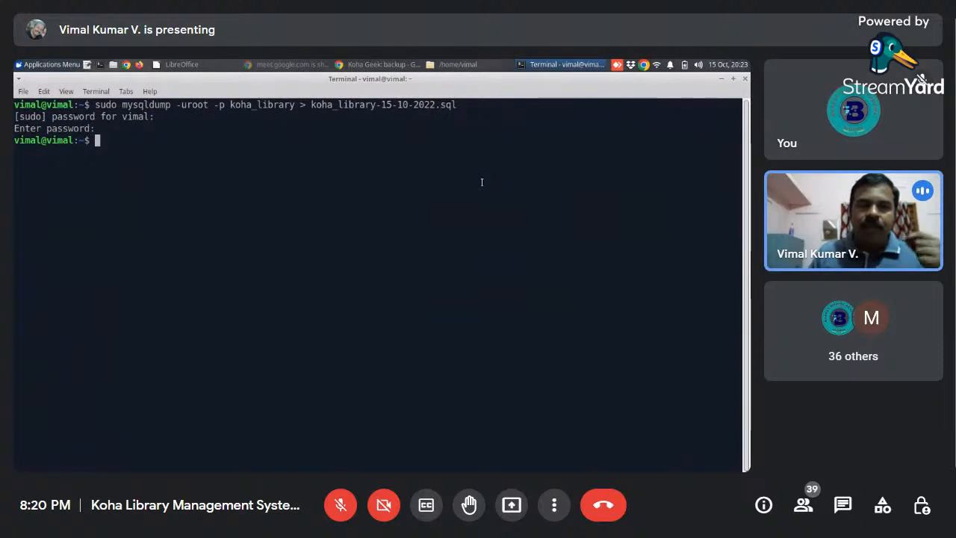
- Check the presented Google Meet tab and the terminal, and return to the Koha Geek backup page
left_click(403, 66)
left_click(88, 80)
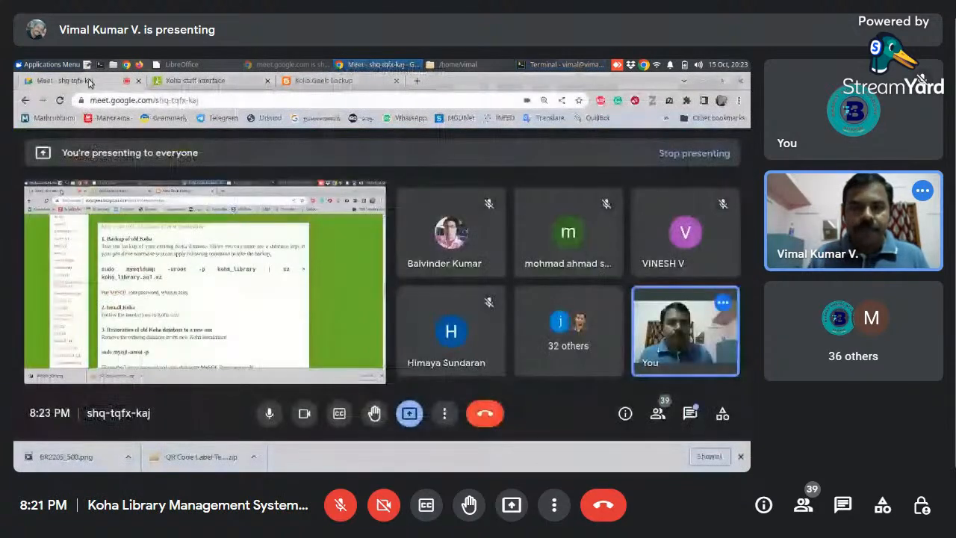
left_click(339, 82)
key("alt+Tab")
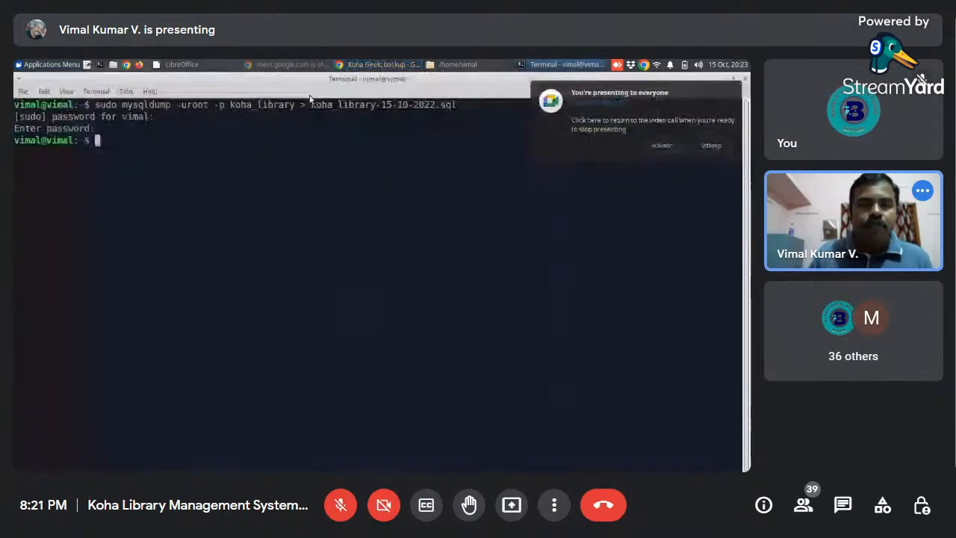
left_click(381, 65)
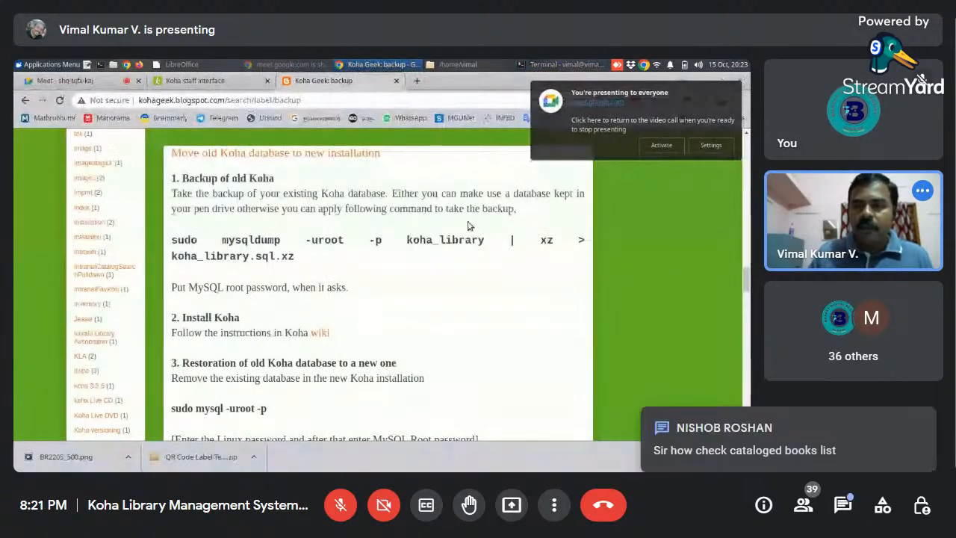
- Find the crontab section of the backup page and highlight the */60 * * * * schedule and its mysqldump command
left_click_drag(747, 280, 728, 377)
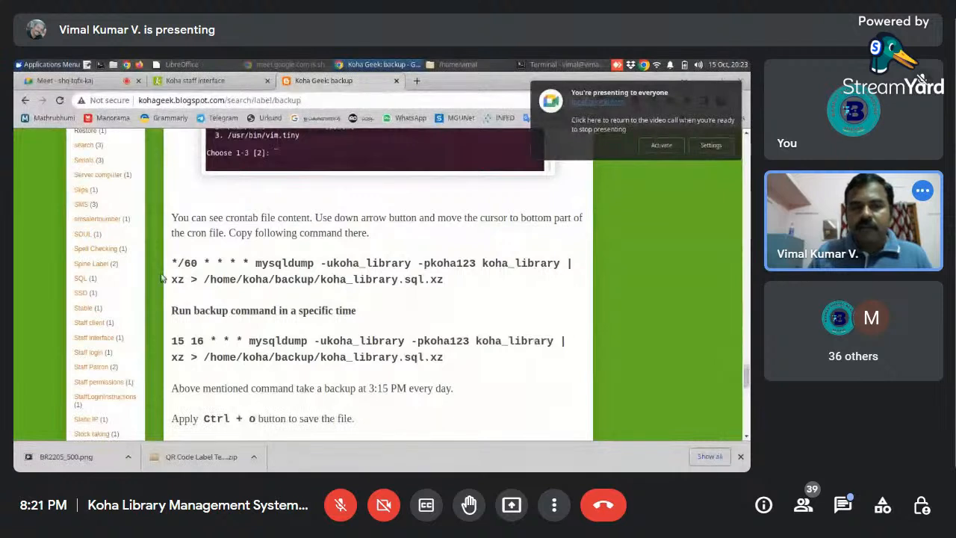
left_click_drag(172, 263, 212, 263)
left_click_drag(256, 266, 444, 280)
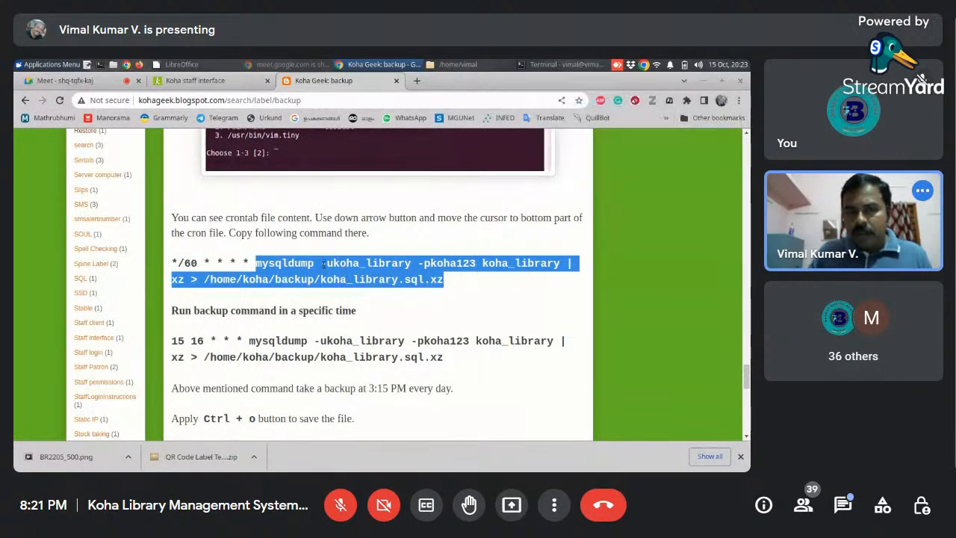
left_click_drag(255, 266, 456, 294)
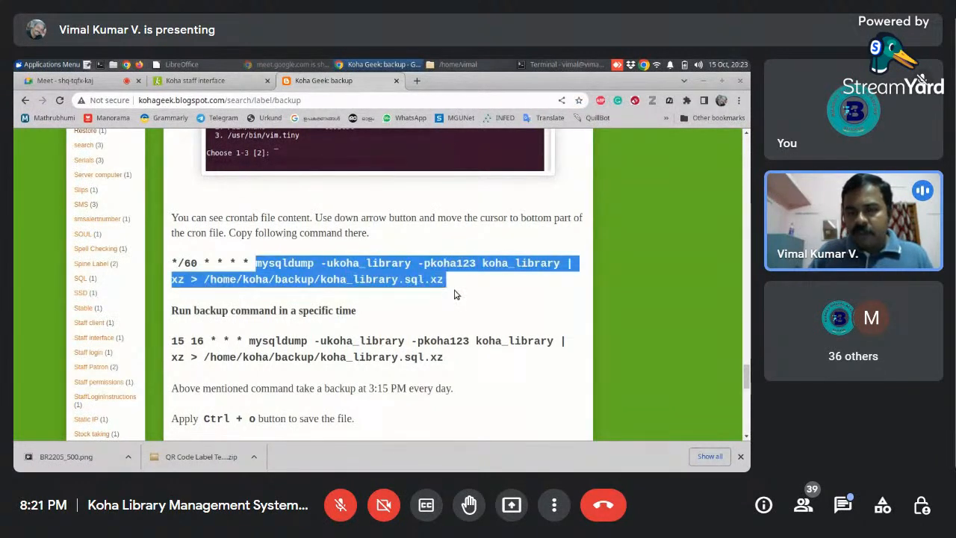
left_click_drag(172, 263, 248, 263)
left_click(304, 271)
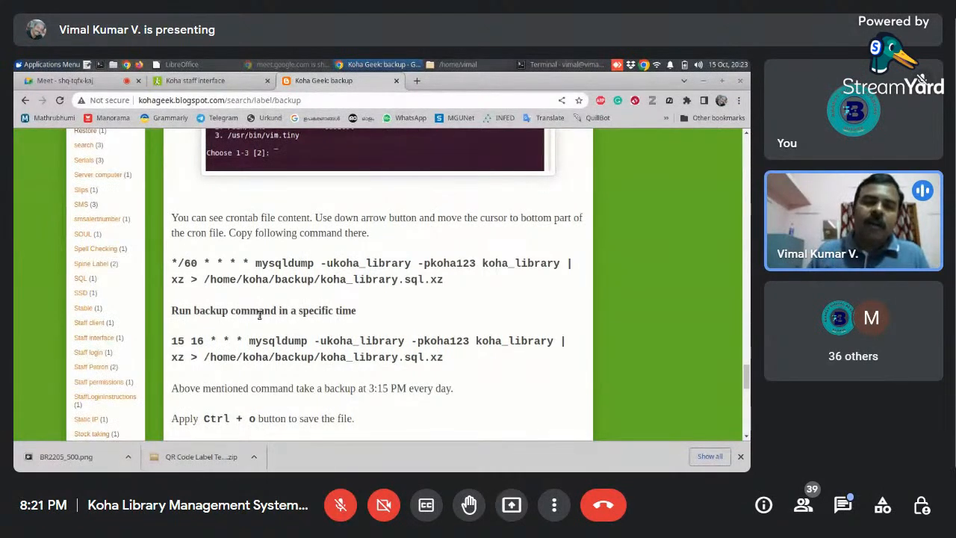
left_click_drag(173, 263, 250, 263)
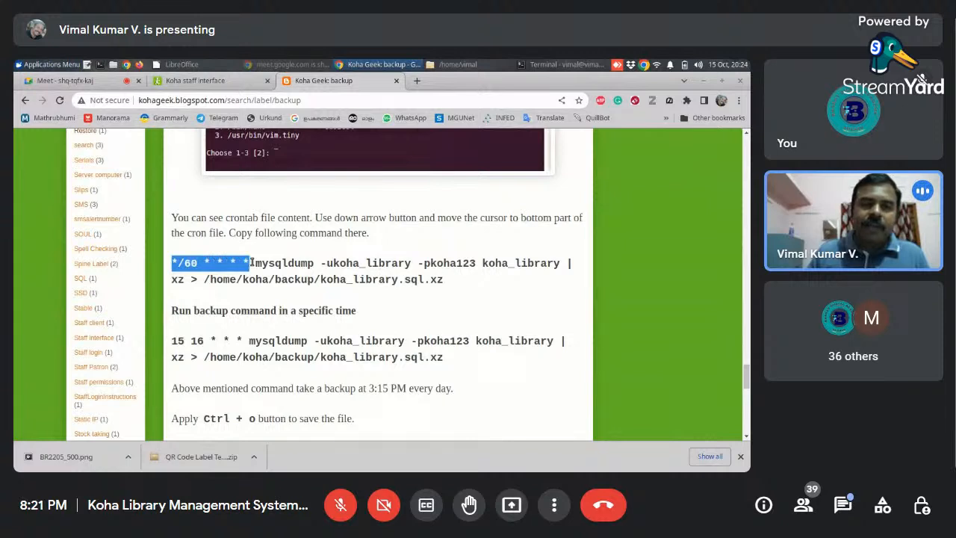
left_click(240, 306)
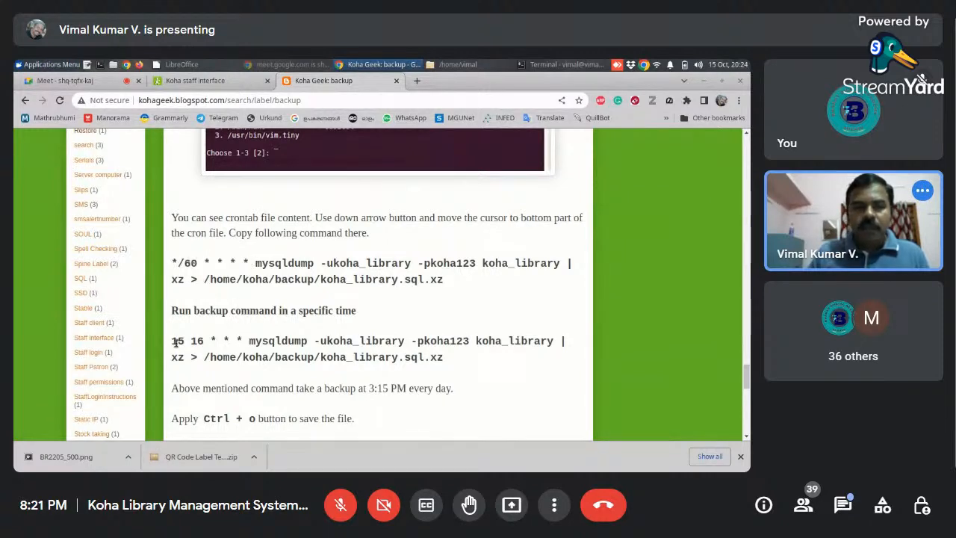
- Highlight the 15 16 time fields, the xz command and the .xz file extension in the specific-time backup entry
left_click_drag(172, 343, 204, 342)
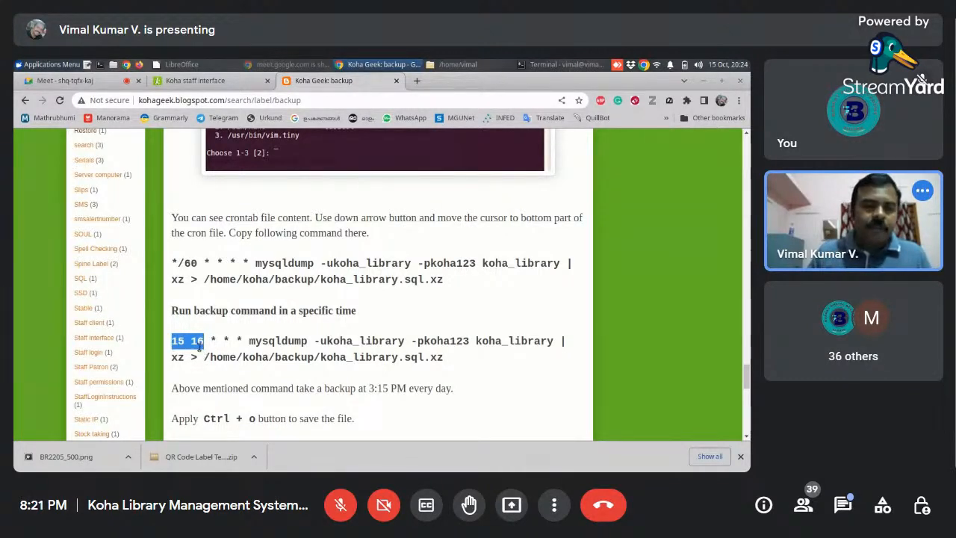
left_click(199, 351)
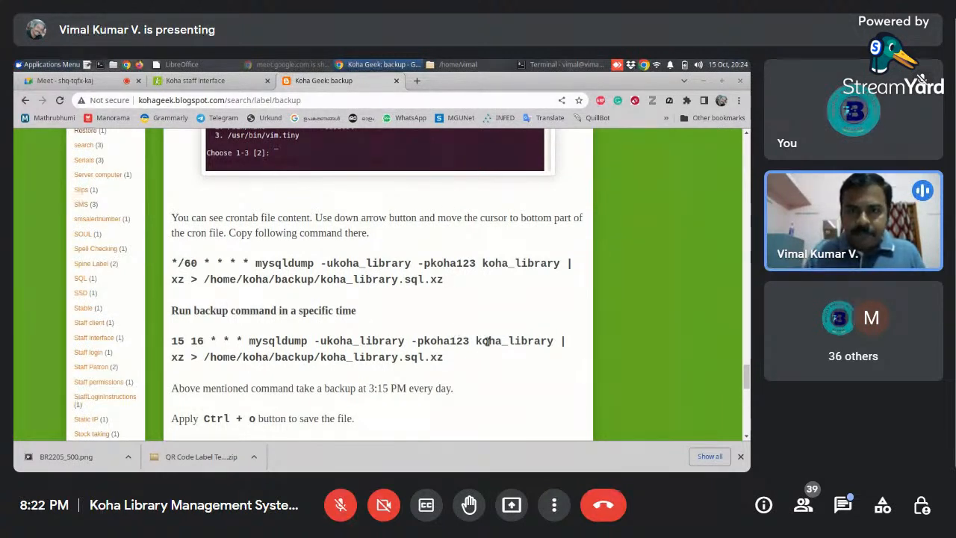
double_click(177, 358)
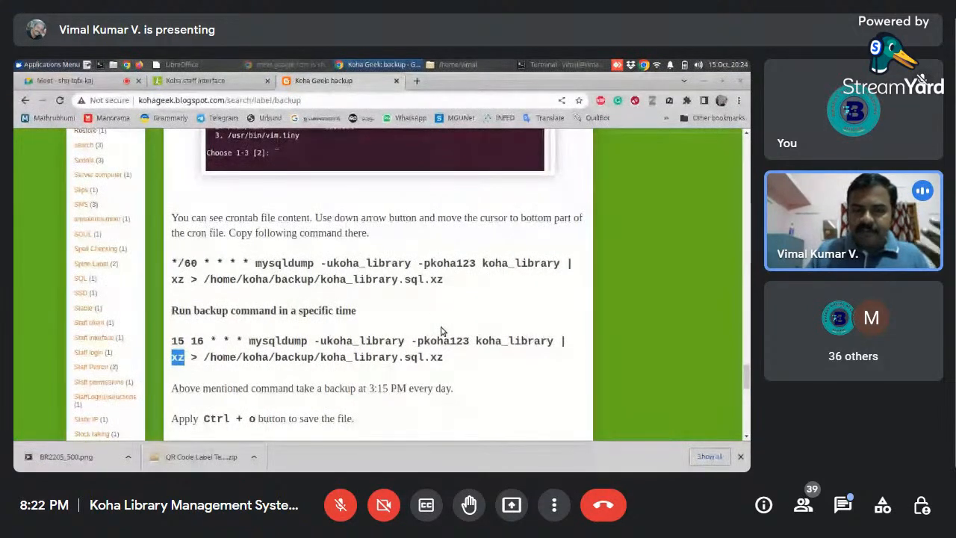
left_click_drag(431, 358, 441, 359)
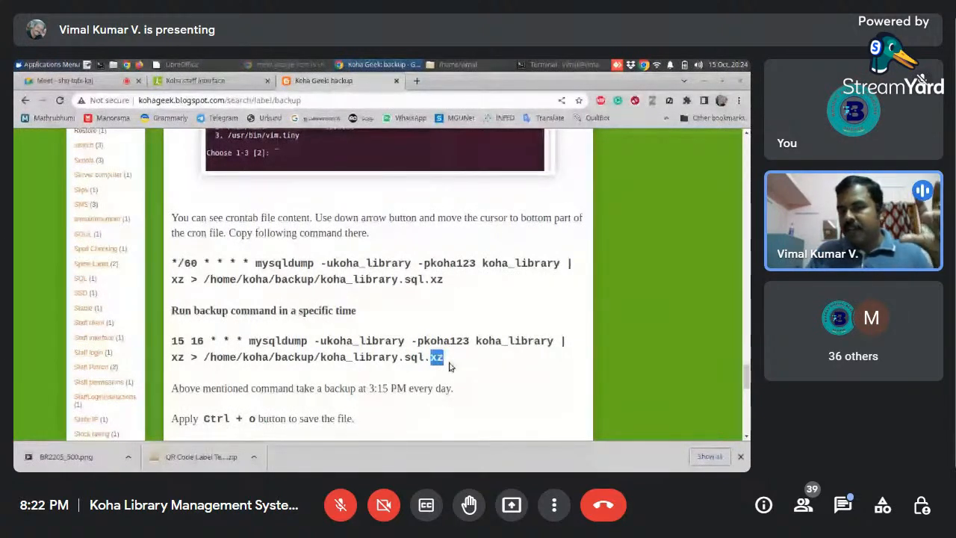
left_click(447, 365)
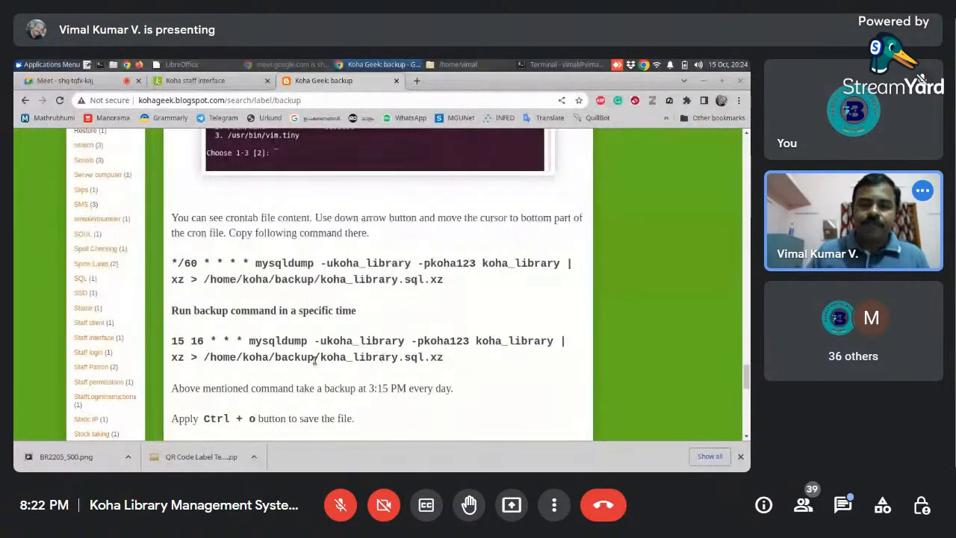
- Switch to the terminal, run crontab -e and open the crontab with the default /bin/nano editor
left_click(579, 63)
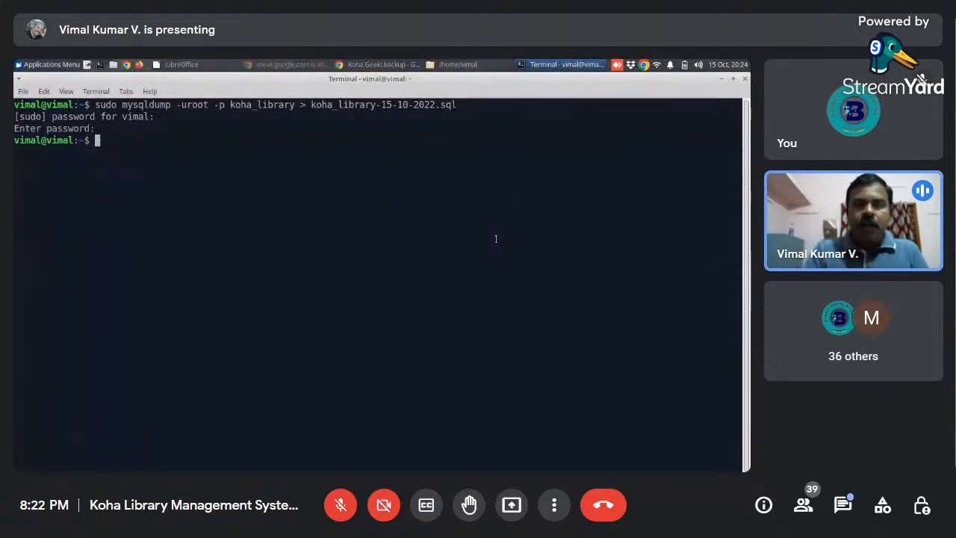
type("crontab")
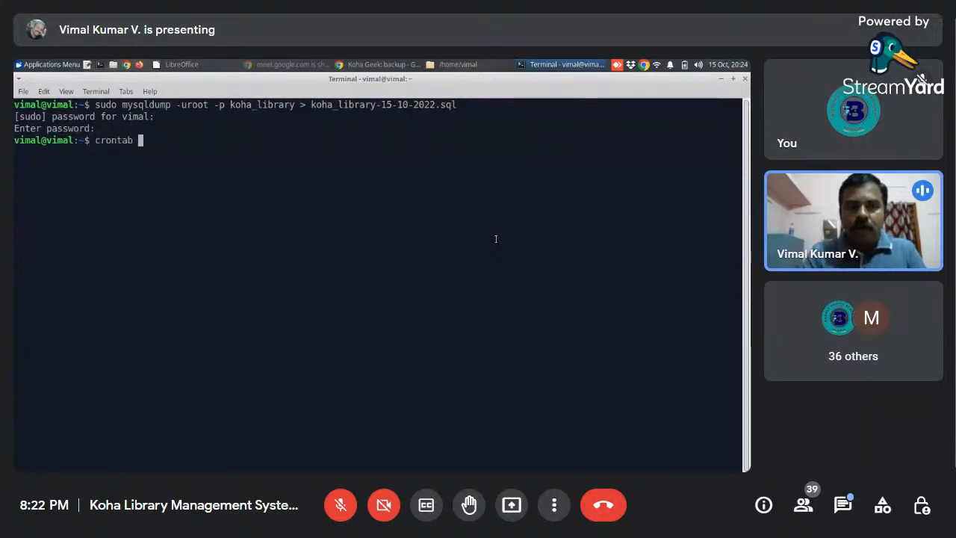
type(" -e")
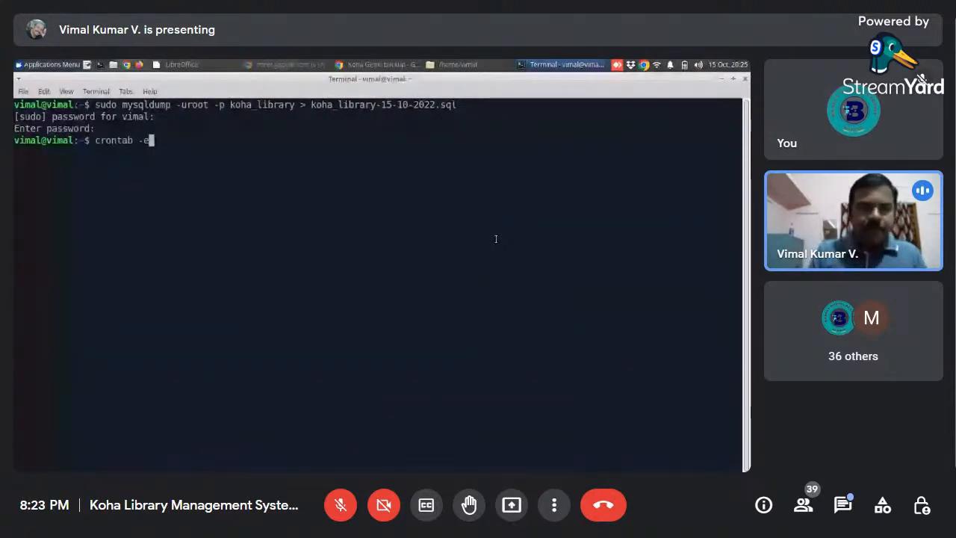
key("Return")
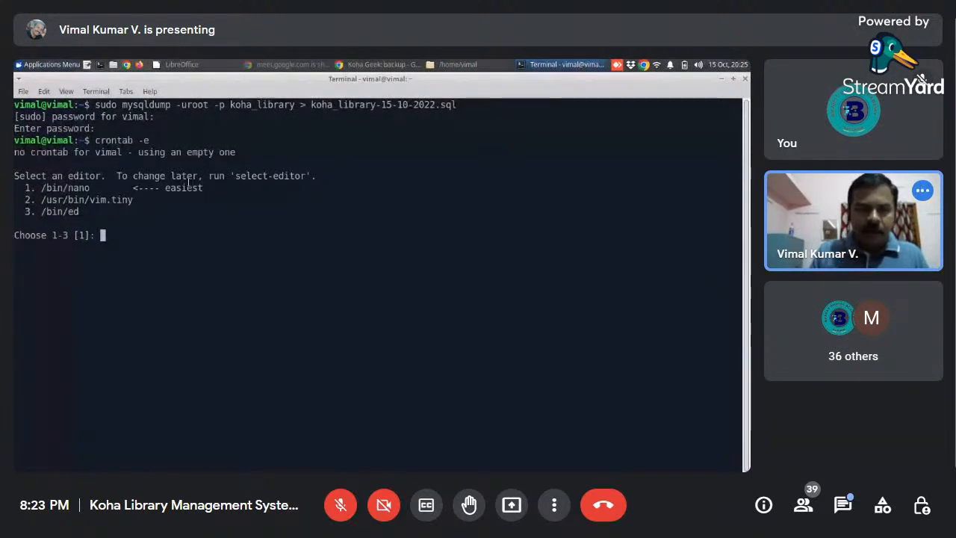
key("Return")
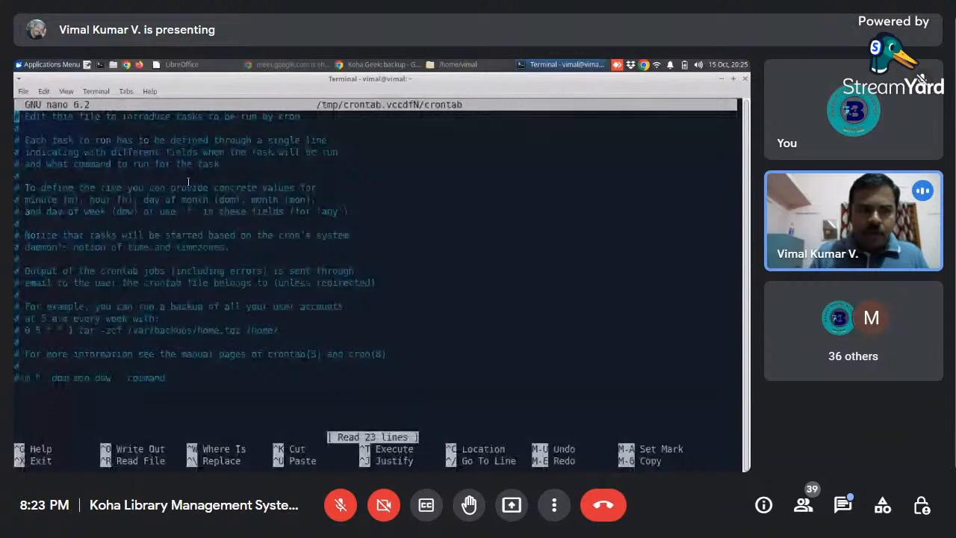
- Copy the 15 16 * * * mysqldump entry, including its database password, from the Koha Geek page and paste it below the crontab comments
key("Down")
key("Down")
key("Down")
key("Down")
key("Down")
key("Down")
key("Down")
key("Down")
key("Down")
key("Down")
key("Down")
key("Down")
key("Down")
key("Down")
key("Down")
key("Down")
key("Down")
key("Down")
key("Down")
key("Down")
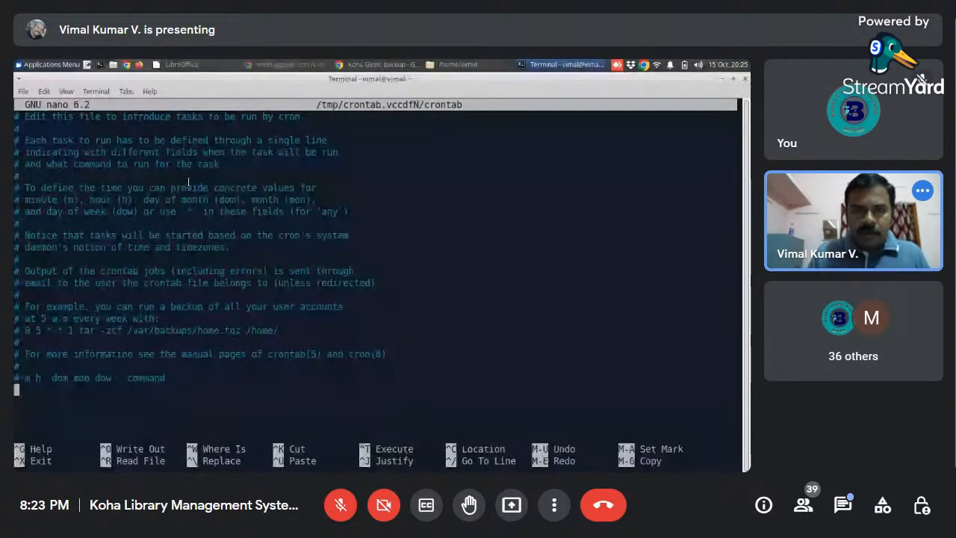
key("alt+Tab")
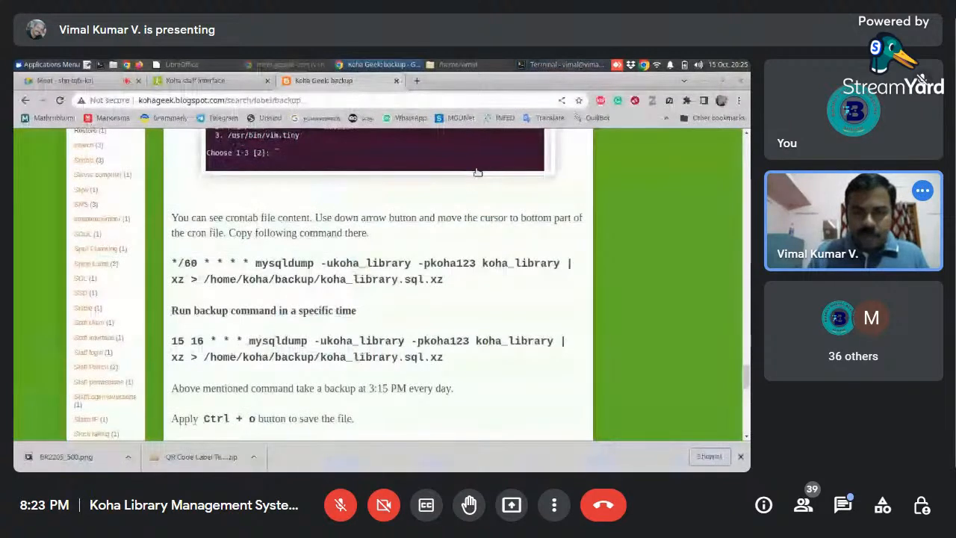
scroll(478, 172, "up", 1)
left_click_drag(443, 364, 172, 348)
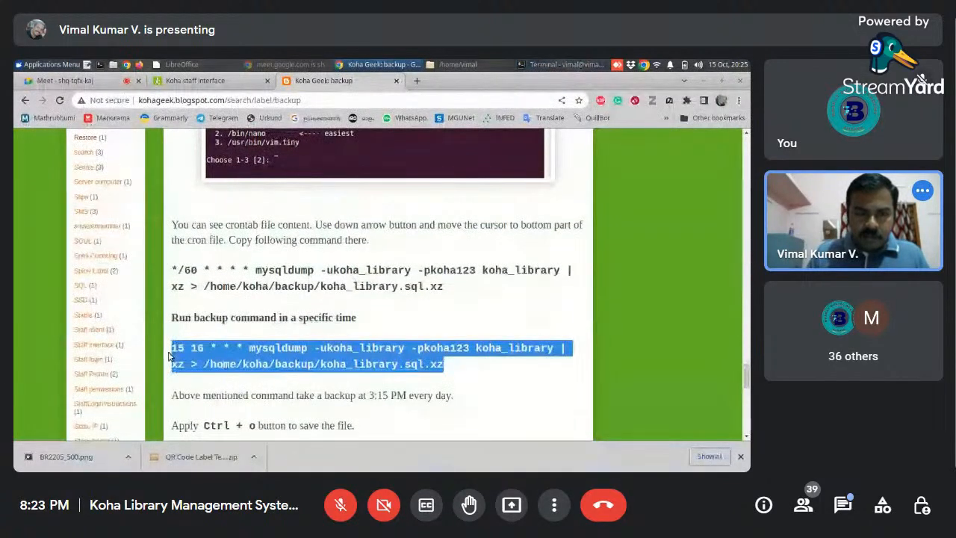
right_click(215, 356)
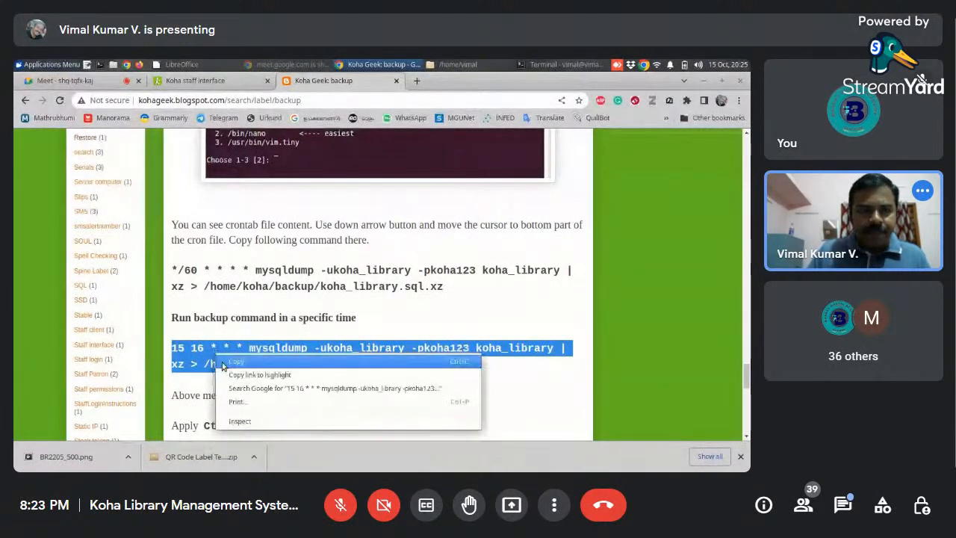
left_click(221, 363)
key("alt+Tab")
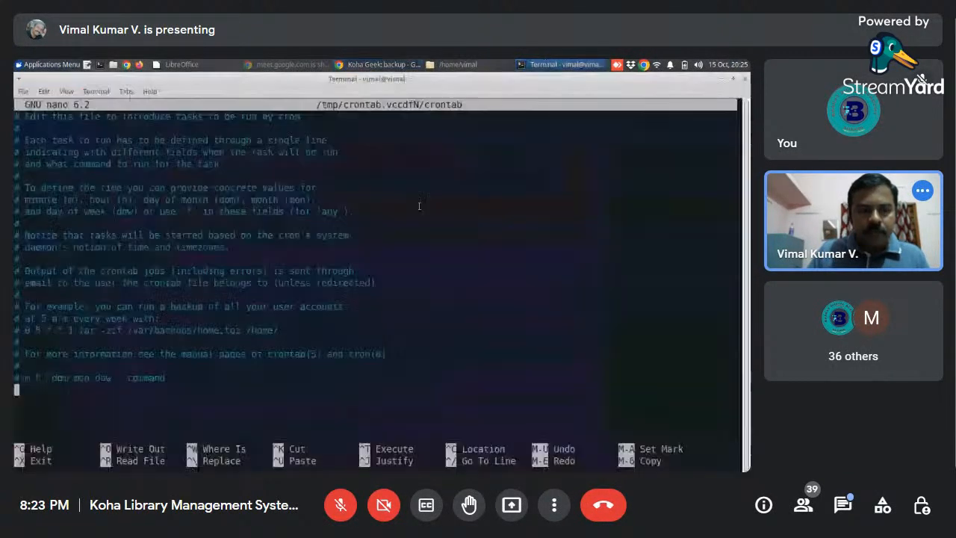
right_click(20, 389)
left_click(75, 288)
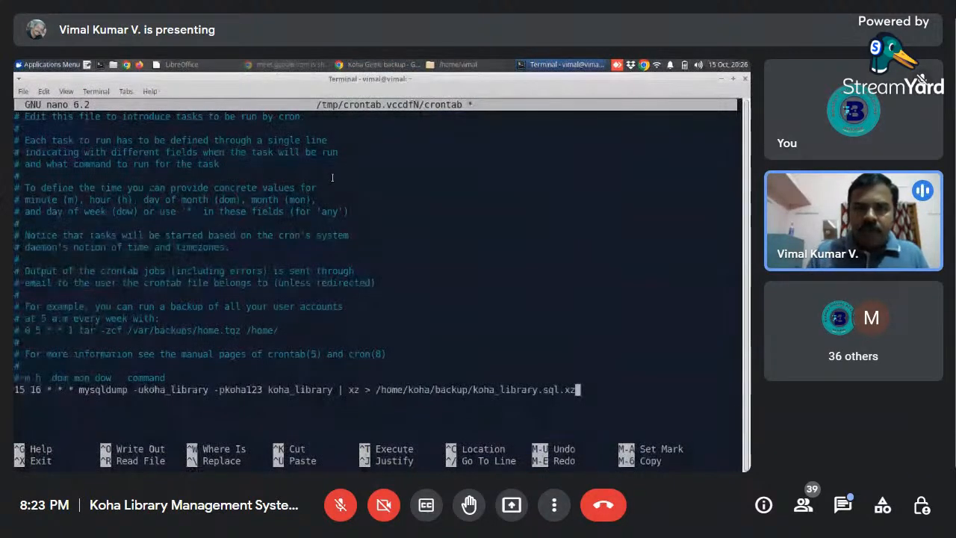
- Switch to the file manager and create a folder named backup in the home directory
key("Left")
key("Left")
key("Left")
key("Left")
key("Left")
key("Left")
key("Left")
key("Left")
key("Left")
key("Left")
key("Left")
key("Left")
key("Left")
key("Left")
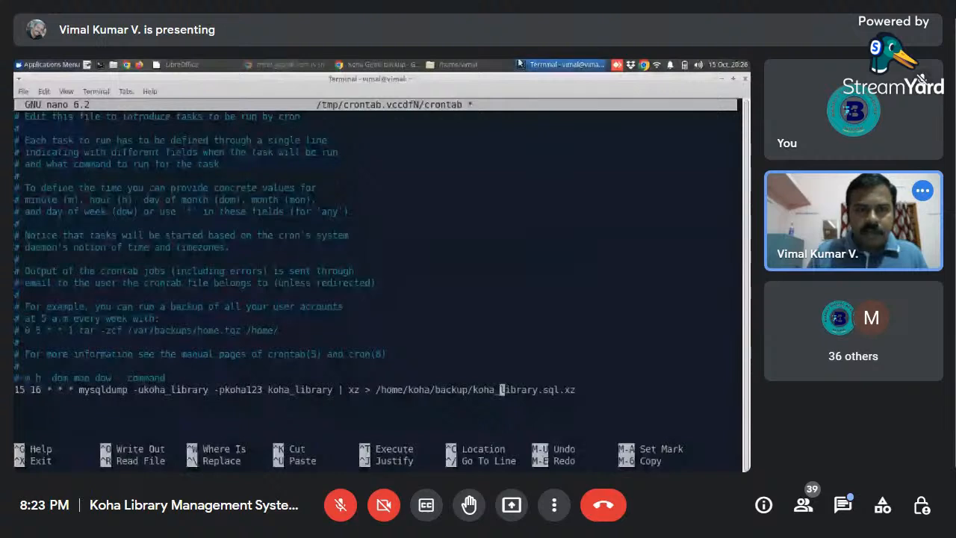
left_click(456, 65)
right_click(245, 275)
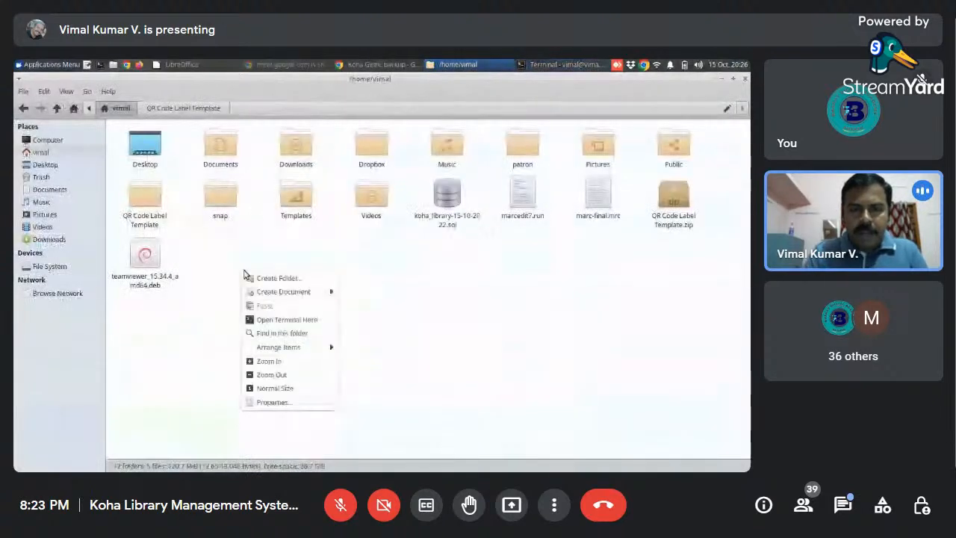
left_click(259, 279)
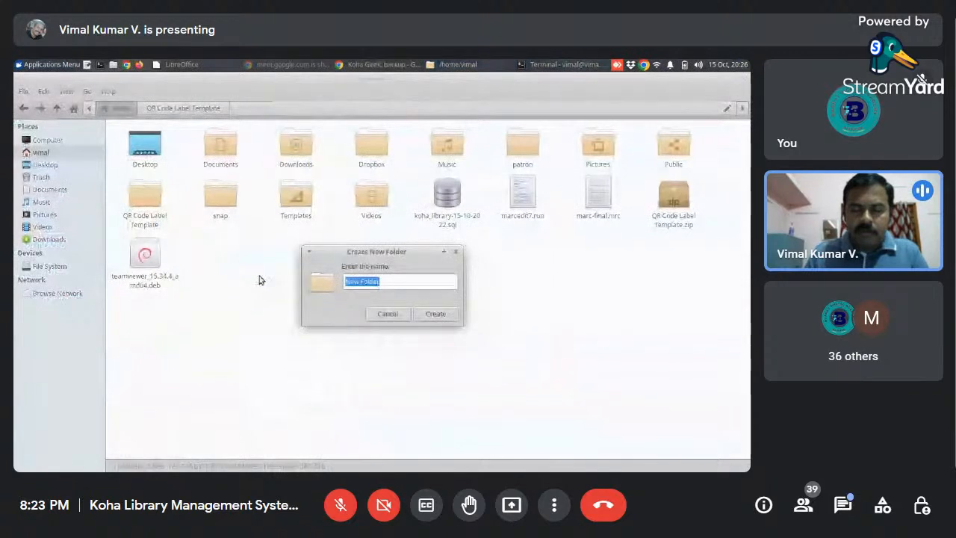
type("backup")
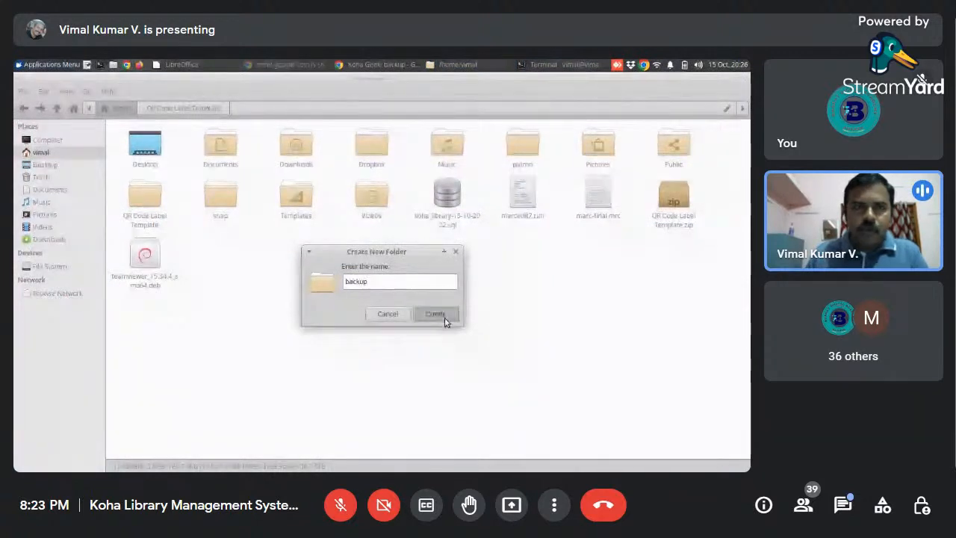
left_click(436, 314)
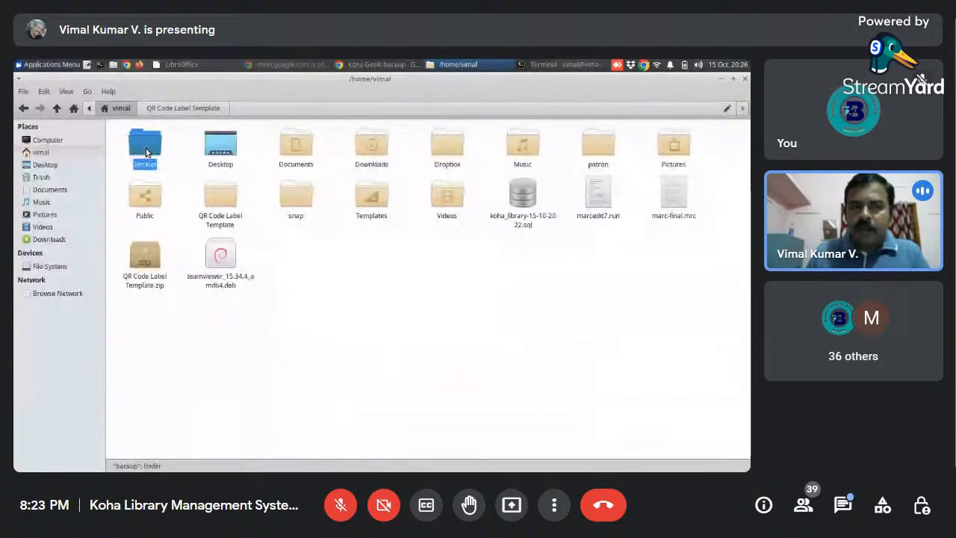
left_click(186, 153)
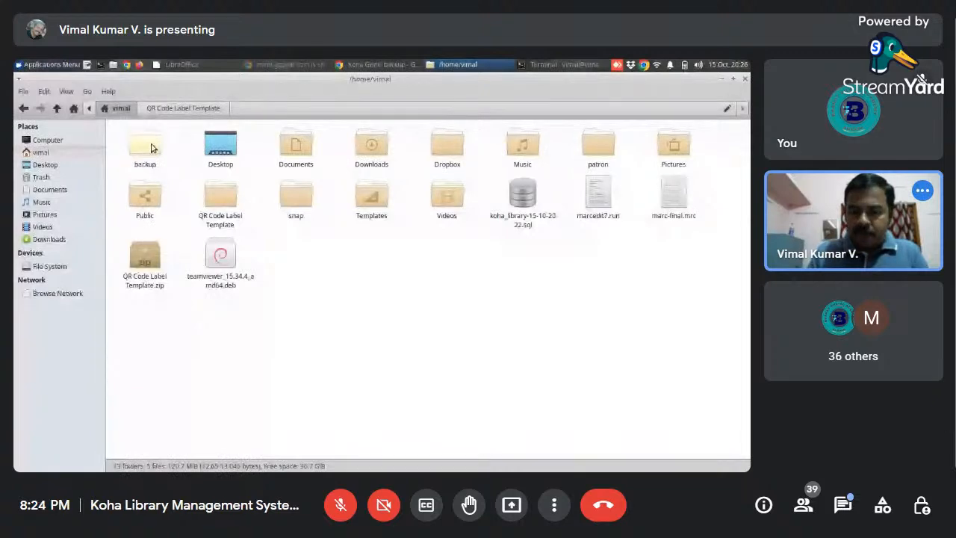
- Return to the crontab in the terminal and set the home directory name in the backup output path to the account's own username
left_click(565, 65)
key("Left")
key("Left")
key("Left")
key("Left")
key("Left")
key("Left")
key("Left")
key("Left")
key("Left")
key("Left")
key("Left")
key("Left")
key("Left")
key("BackSpace")
key("BackSpace")
key("BackSpace")
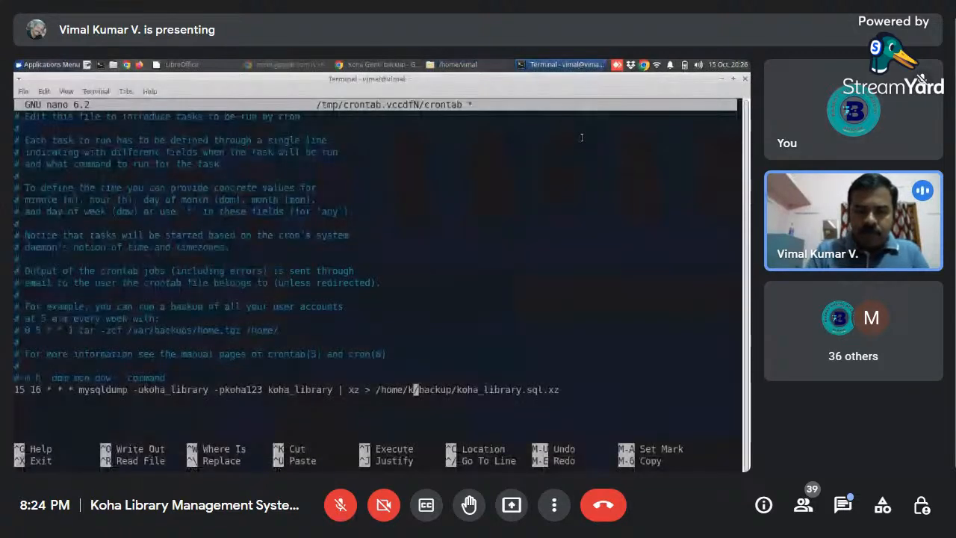
key("BackSpace")
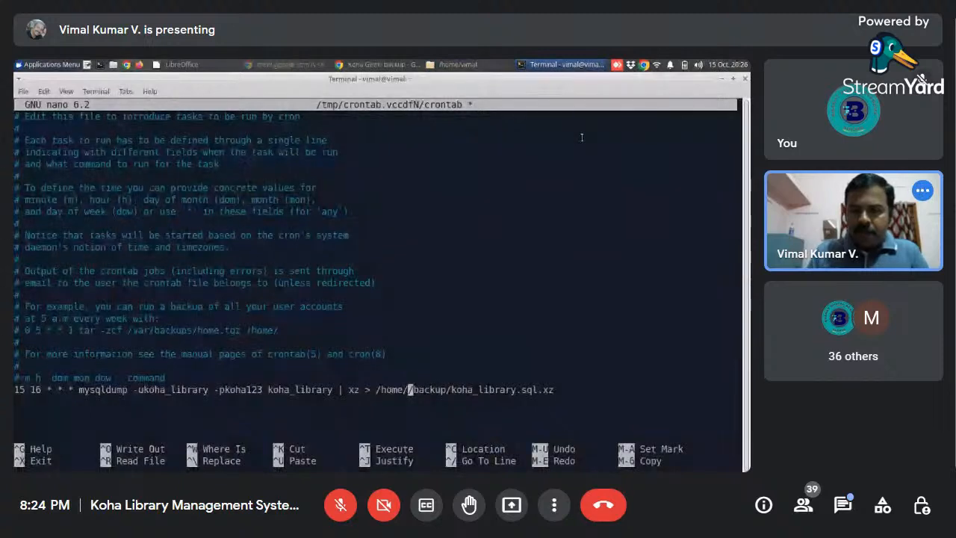
type("vimal")
- Review the output file path, the koha_library database name and the password argument in the cron entry
key("Right")
key("Right")
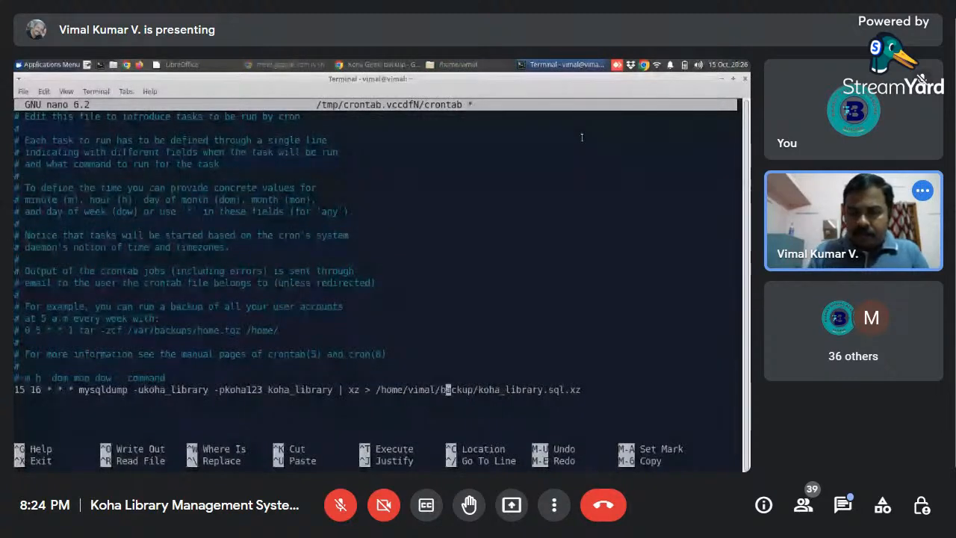
key("Right")
key("Right")
key("Right")
key("Right")
key("Right")
key("Right")
key("Right")
key("Right")
key("Right")
key("Right")
key("Right")
key("Right")
key("Right")
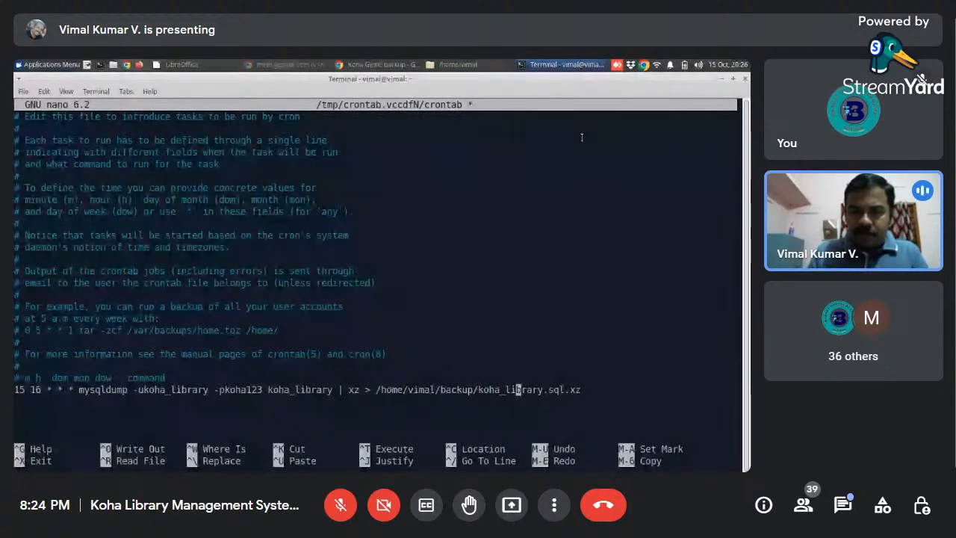
key("Right")
key("Right")
key("Right")
key("Right")
key("Right")
key("Right")
key("Right")
key("Right")
key("Right")
key("Right")
key("Right")
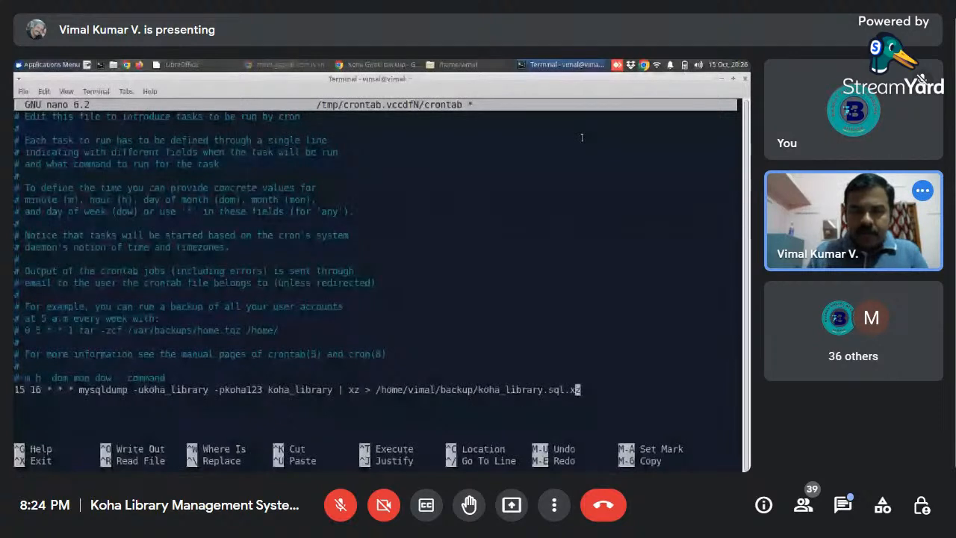
key("Left")
key("Left")
key("Left")
key("Left")
key("Left")
key("Left")
key("Left")
key("Left")
key("Left")
key("Left")
key("Left")
key("Left")
key("Left")
key("Left")
key("Left")
key("Left")
key("Left")
key("Left")
key("Left")
key("Left")
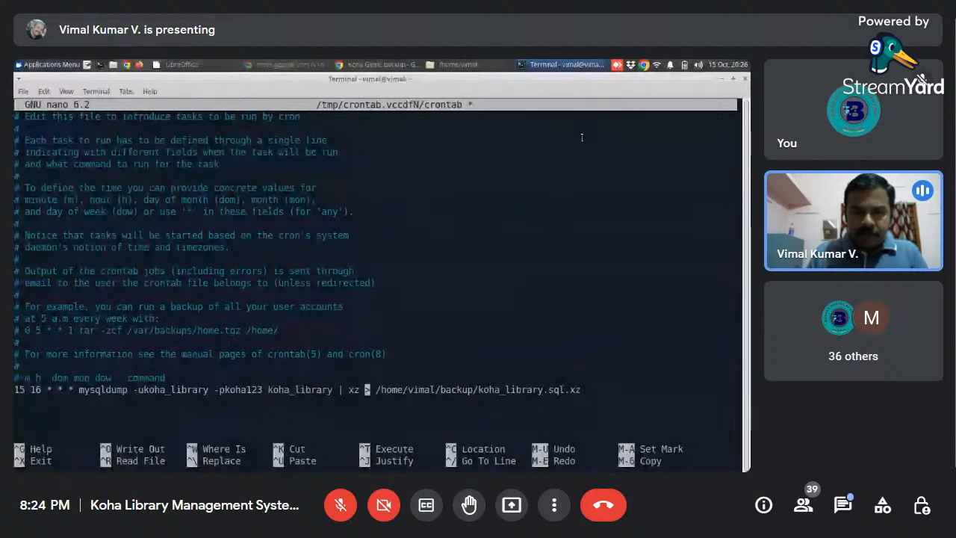
key("Left")
key("Left")
key("Left")
key("Left")
key("Left")
key("Left")
key("Left")
key("Left")
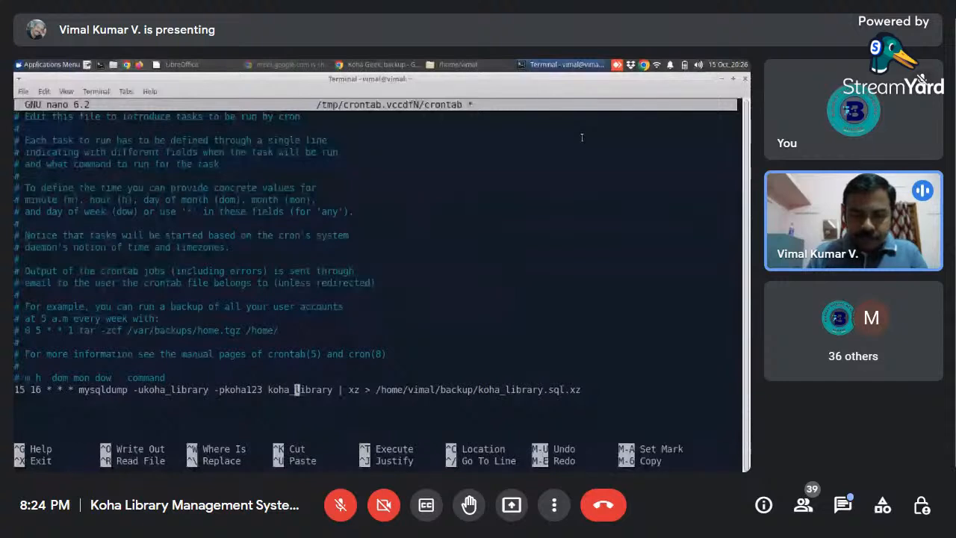
key("Left")
key("Left")
key("Left")
key("Left")
key("Left")
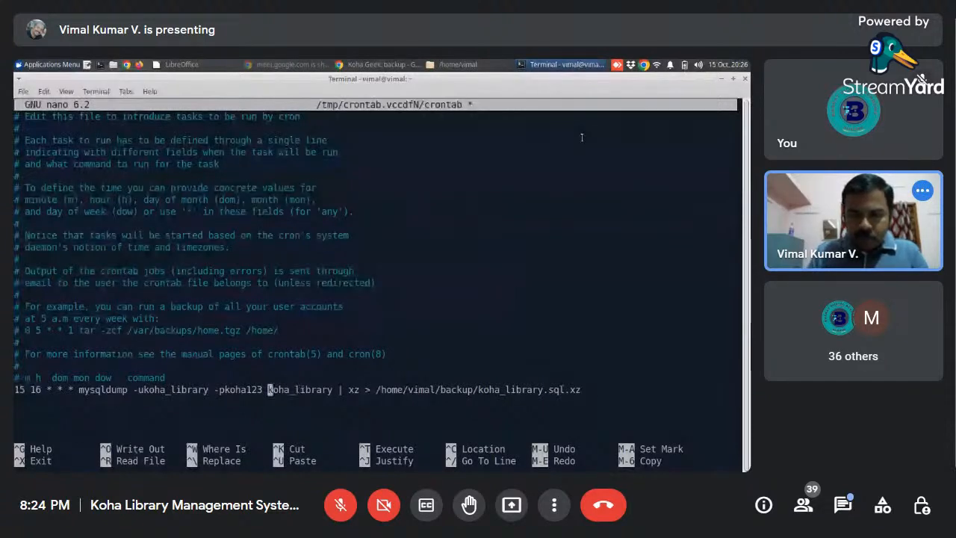
key("Right")
key("Right")
key("Right")
key("Right")
key("Right")
key("Right")
key("Right")
key("Right")
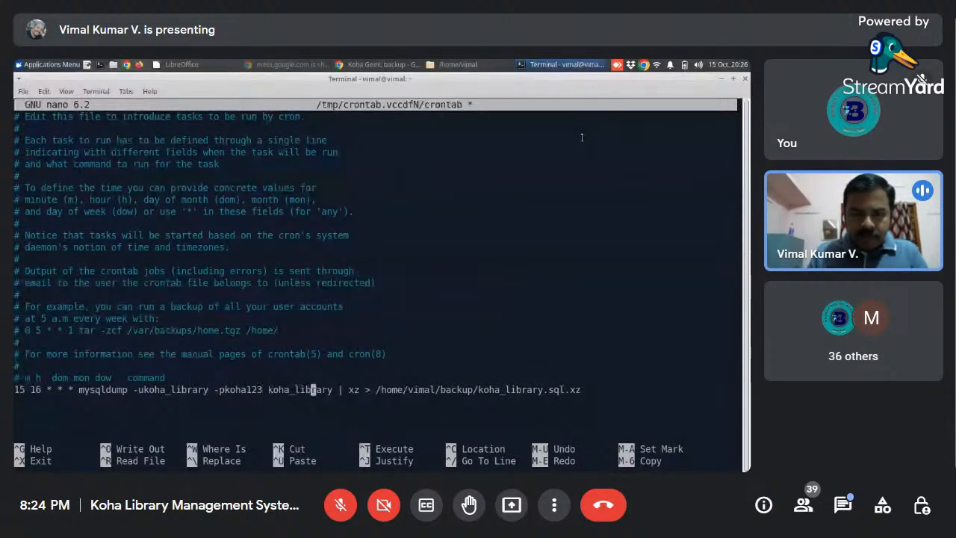
key("Left")
key("Left")
key("Left")
key("Left")
key("Left")
key("Left")
key("Left")
key("Left")
key("Left")
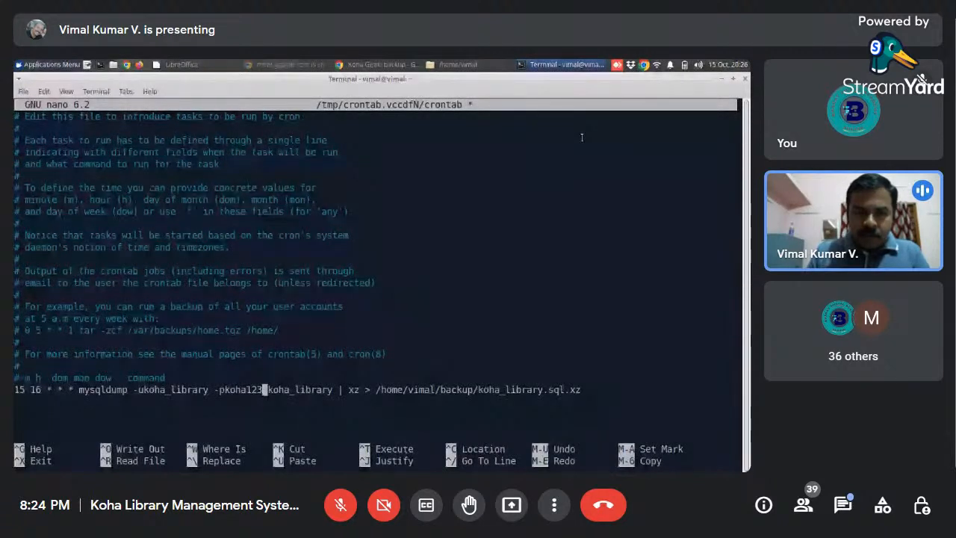
key("Left")
key("Left")
key("Left")
key("Left")
key("Left")
key("Left")
key("Left")
key("Left")
key("Left")
key("Left")
key("Left")
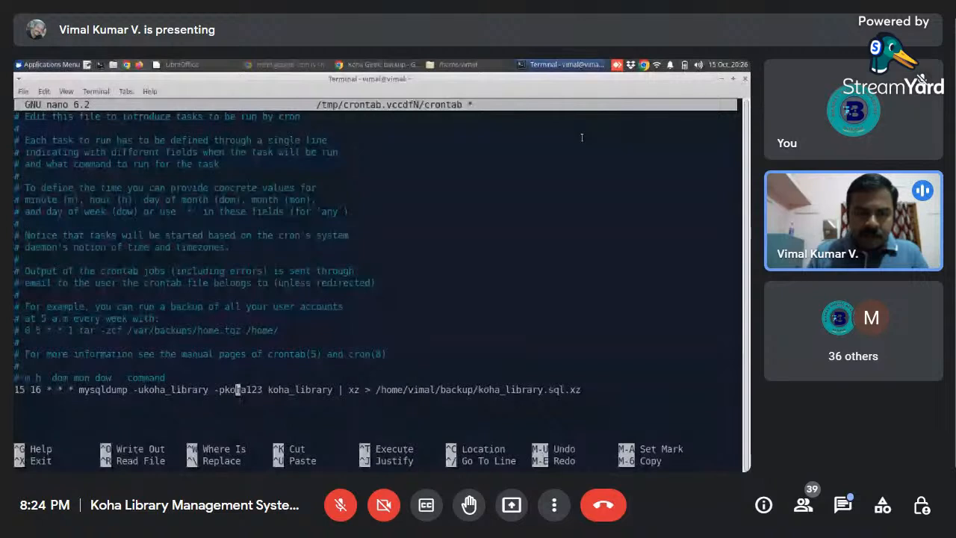
- Set the hour field of the cron entry to 20
key("Left")
key("Left")
key("Left")
key("Left")
key("Left")
key("Left")
key("Left")
key("Left")
key("Left")
key("Left")
key("Left")
key("Left")
key("Left")
key("Left")
key("Left")
key("Left")
key("Left")
key("Left")
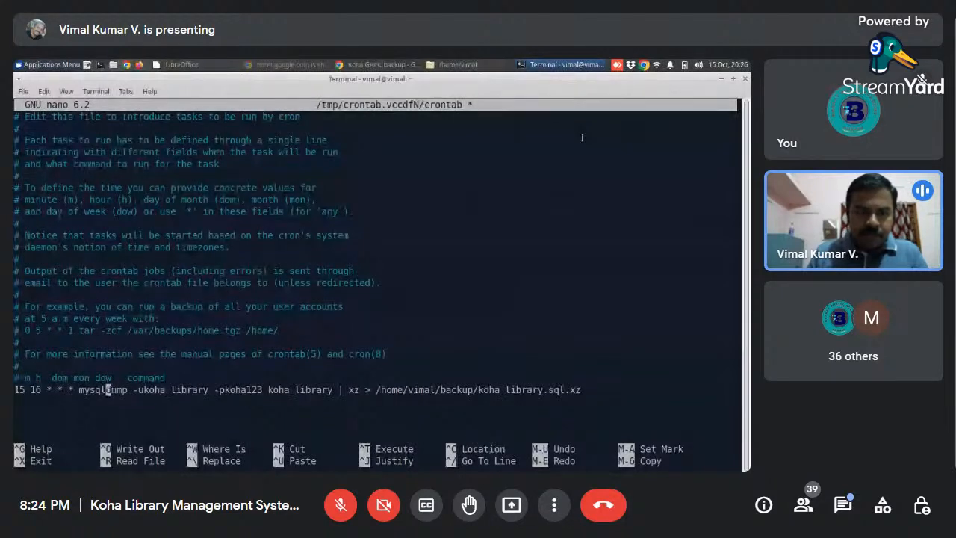
key("Left")
key("Left")
key("Left")
key("Left")
key("Left")
key("Left")
key("Left")
key("Left")
key("Left")
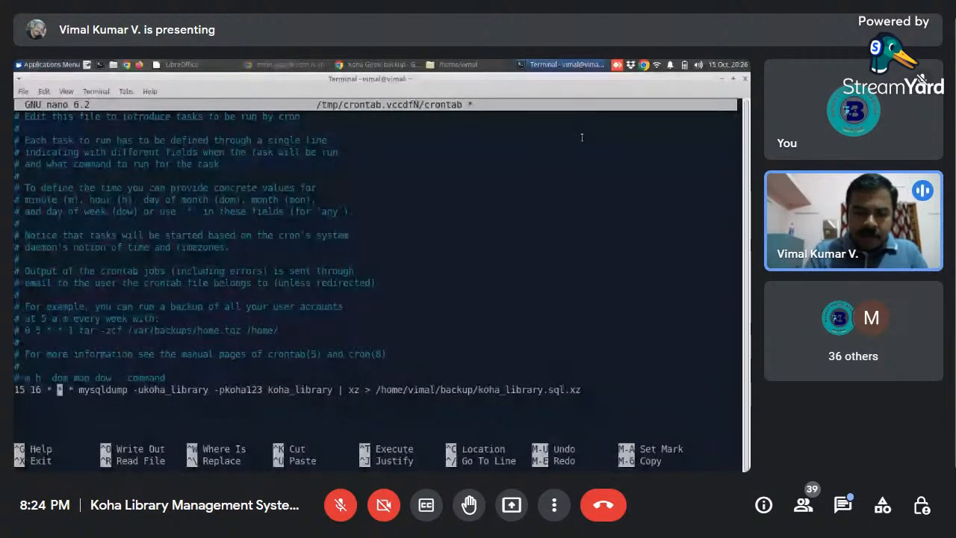
key("Left")
key("Left")
key("Left")
key("BackSpace")
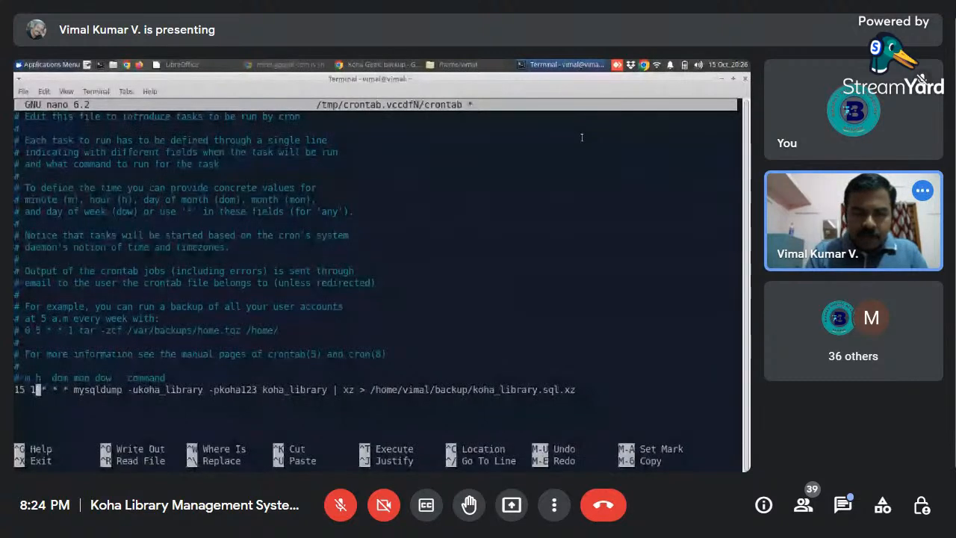
key("BackSpace")
type("20")
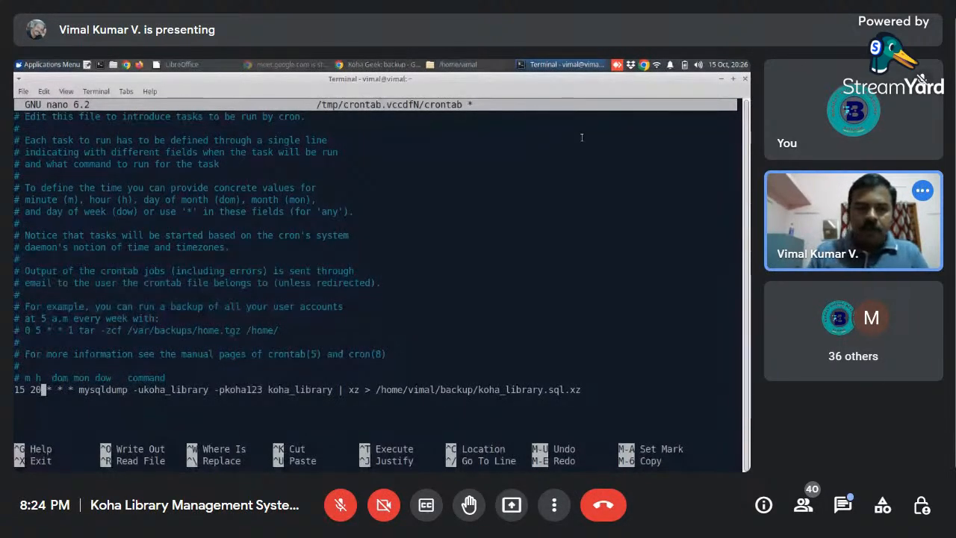
- Go to the end of the mysqldump cron entry and add a new empty line after it
key("Right")
key("Right")
key("Right")
key("Right")
key("Right")
key("Right")
key("Right")
key("Right")
key("Right")
key("Right")
key("Right")
key("Right")
key("Right")
key("Right")
key("Right")
key("Right")
key("Right")
key("Right")
key("Right")
key("Right")
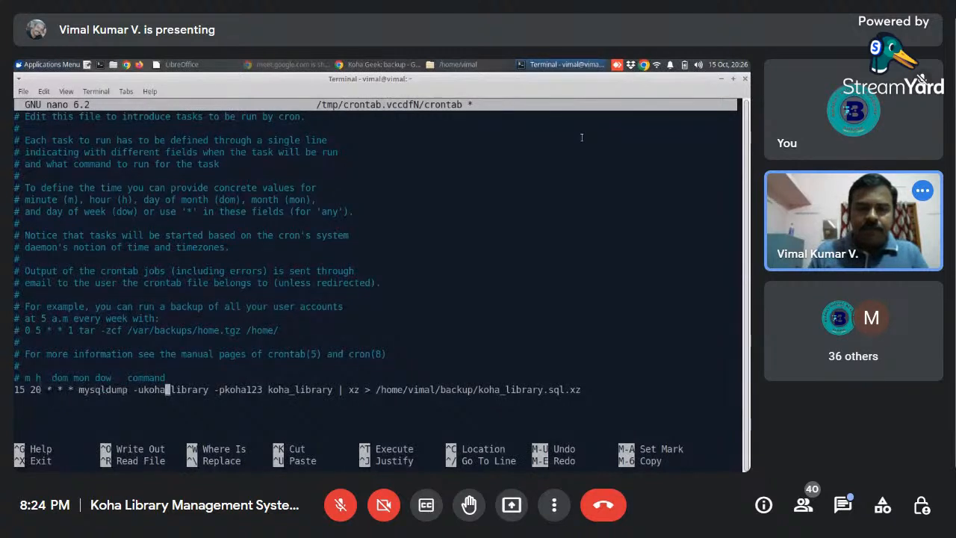
key("Right")
key("Right")
key("Right")
key("Right")
key("Right")
key("Right")
key("Right")
key("Right")
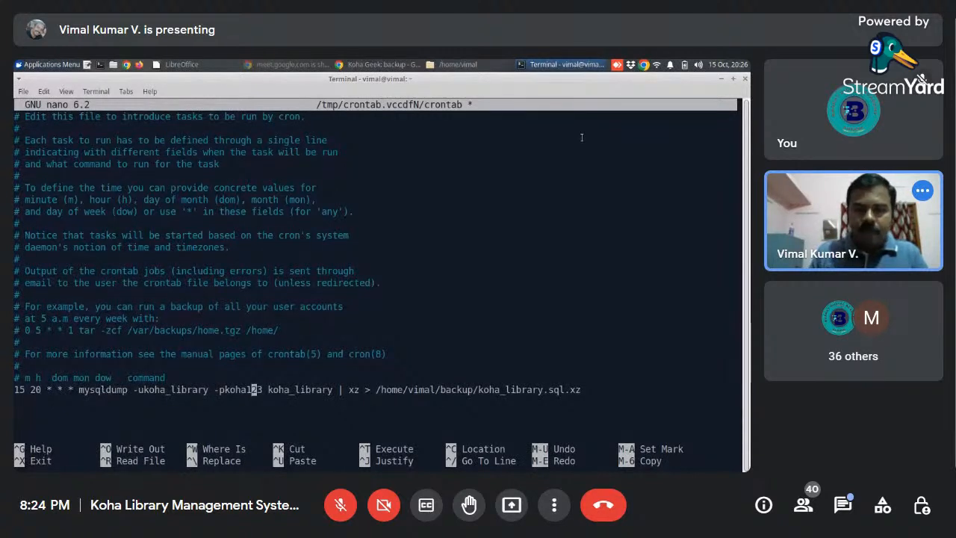
key("Right")
key("Right")
key("Right")
key("Right")
key("Right")
key("Right")
key("Right")
key("Right")
key("Right")
key("Right")
key("Right")
key("Right")
key("Right")
key("Right")
key("Right")
key("Right")
key("Right")
key("Right")
key("Right")
key("Right")
key("End")
key("Return")
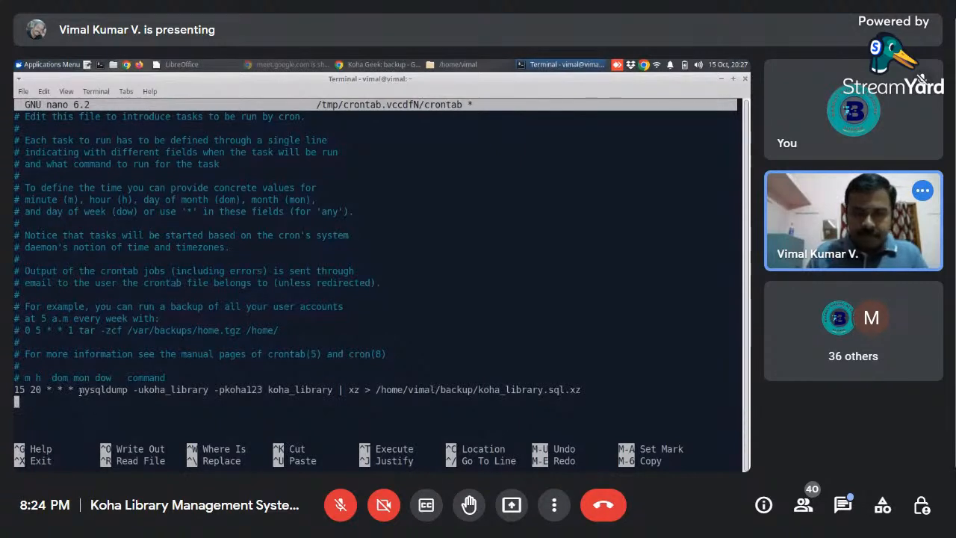
- Copy the mysqldump command from the cron entry, from mysqldump to the output file name, without the schedule fields
left_click_drag(79, 390, 577, 390)
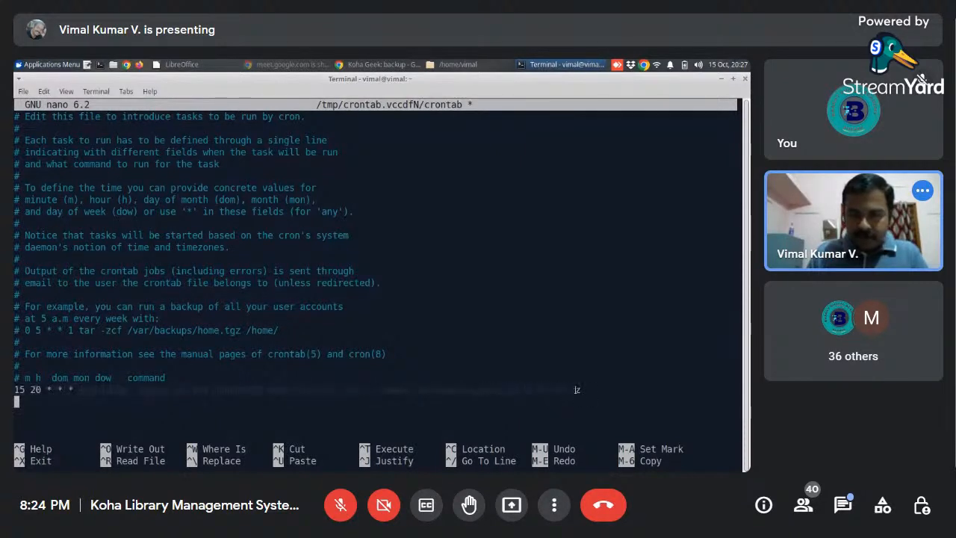
right_click(576, 389)
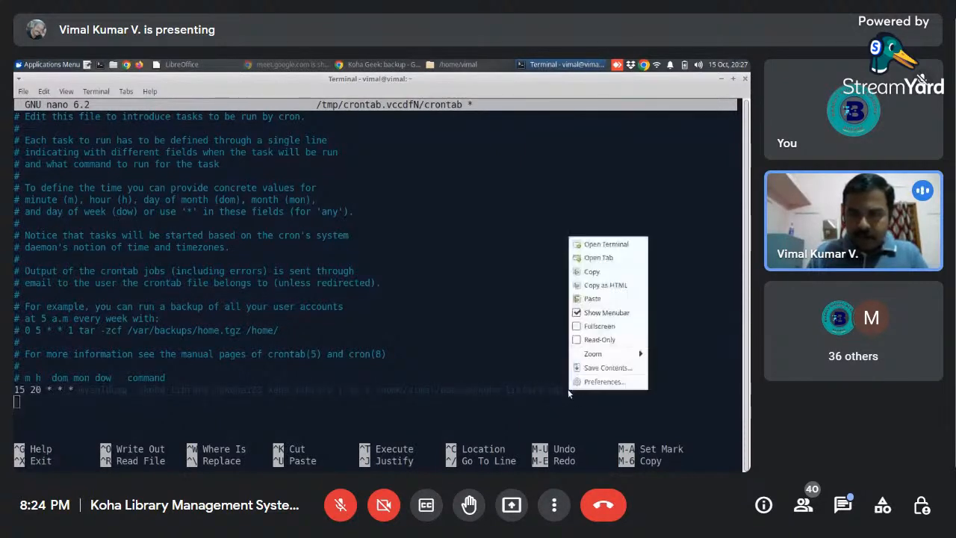
left_click(589, 271)
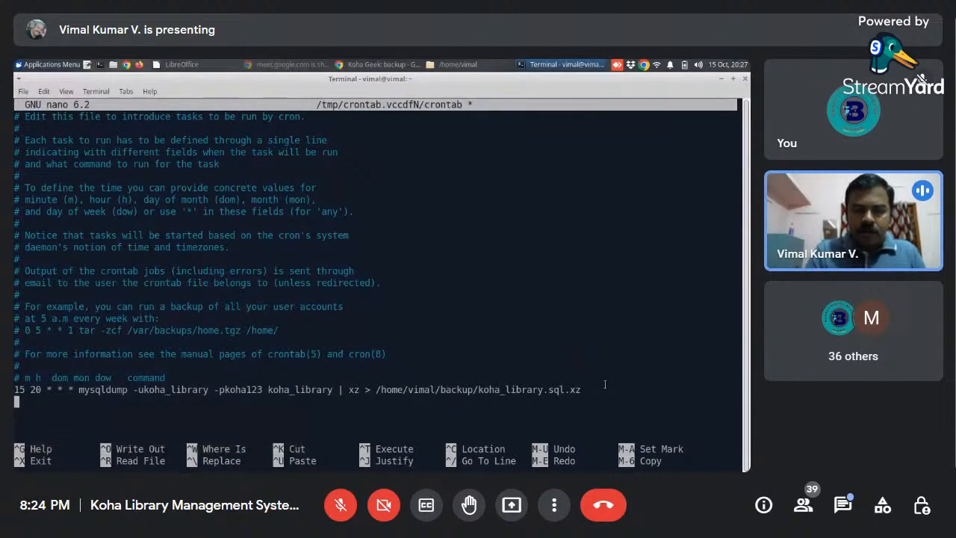
- Save the crontab under its existing file name and exit nano to install it
key("ctrl+o")
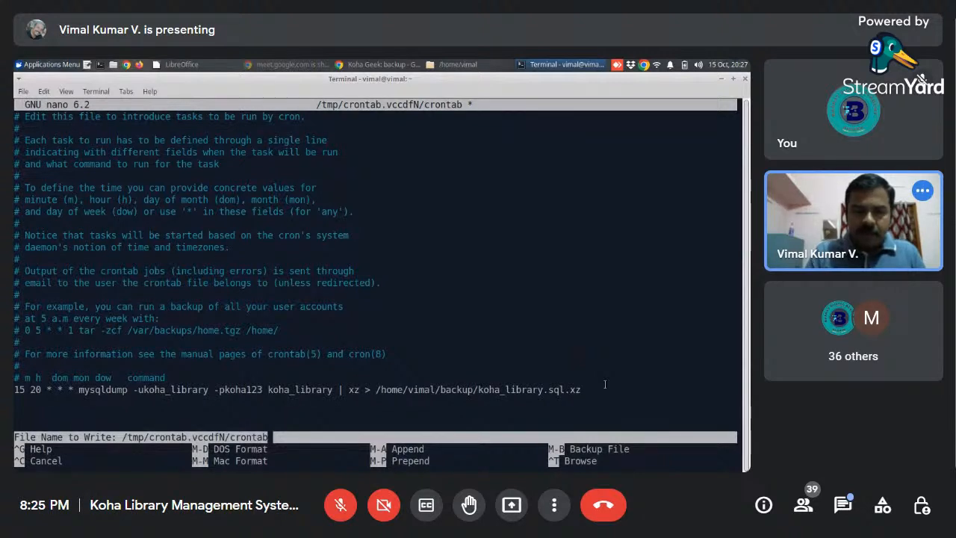
key("Return")
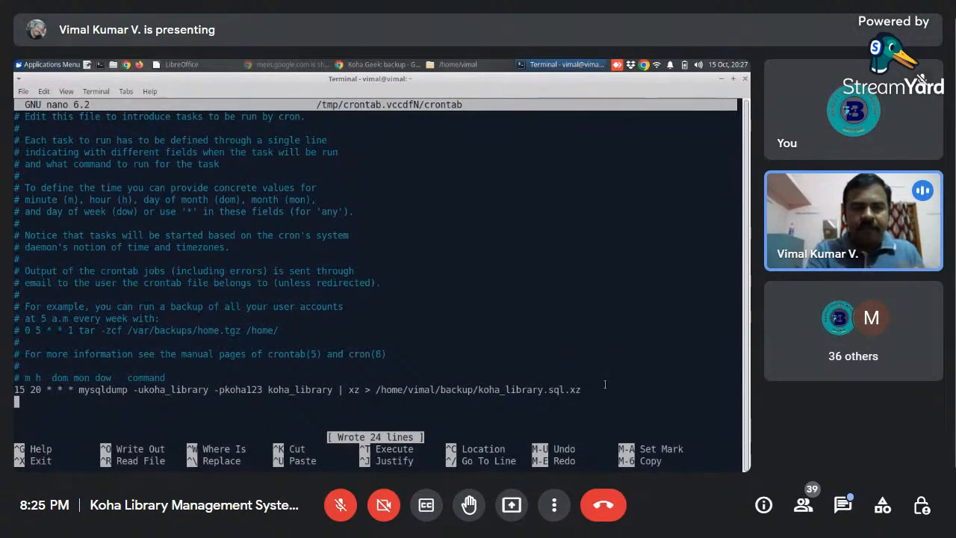
key("ctrl+x")
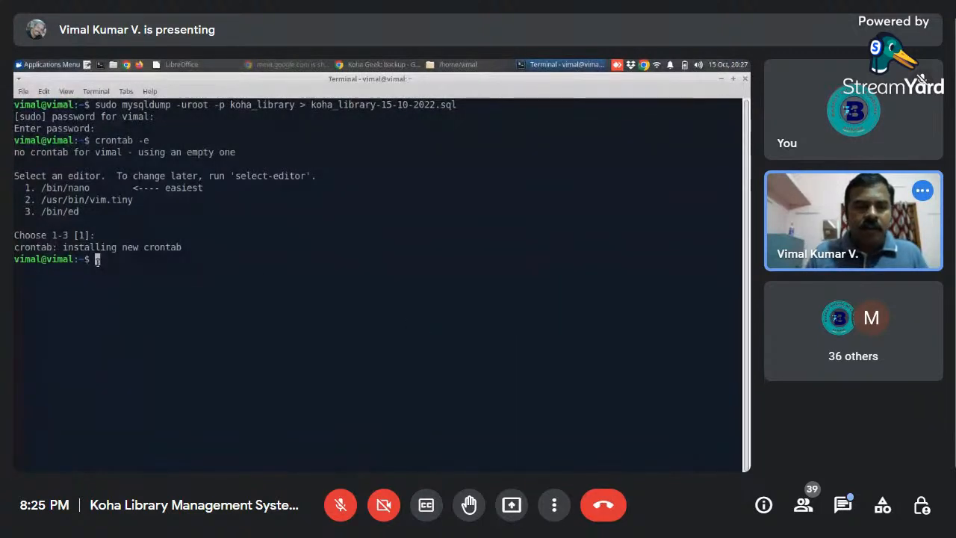
- Paste the copied mysqldump command, including its database password argument, at the shell prompt and prefix it with sudo
right_click(97, 259)
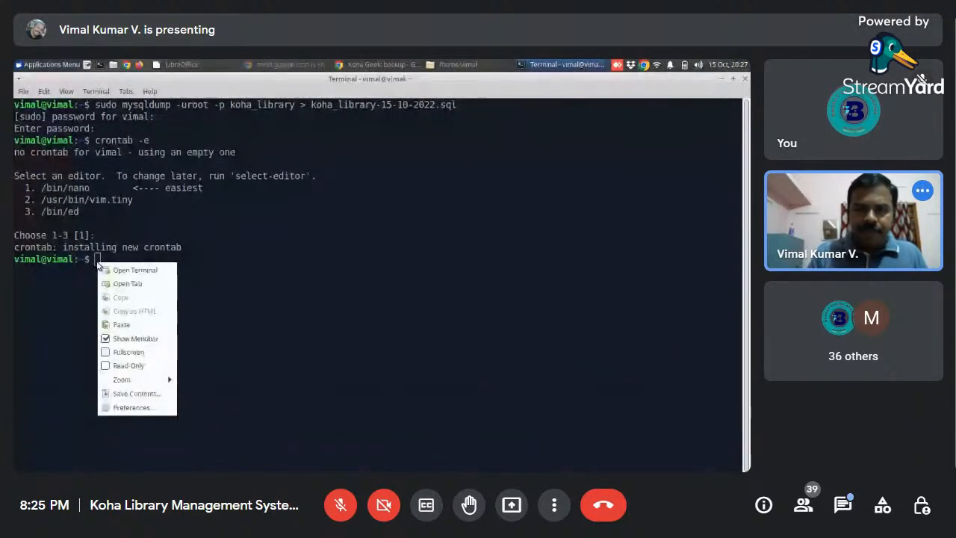
left_click(125, 323)
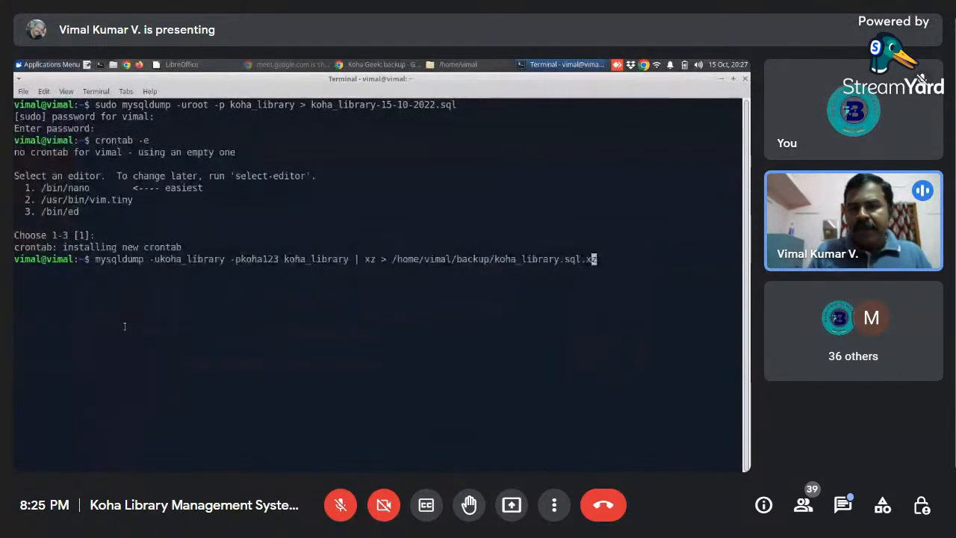
key("Left")
key("Left")
key("Left")
key("Left")
key("Left")
key("Left")
key("Left")
key("Left")
key("Left")
key("Left")
key("Left")
key("Left")
key("Left")
key("Left")
key("Left")
key("Left")
key("Left")
key("Left")
key("Left")
key("Left")
key("Left")
key("Left")
key("Left")
key("Left")
key("Left")
key("Left")
key("Left")
key("Left")
key("Left")
key("Left")
key("Left")
key("Left")
key("Left")
key("Left")
key("Left")
key("Left")
key("Left")
key("Left")
key("Left")
key("Left")
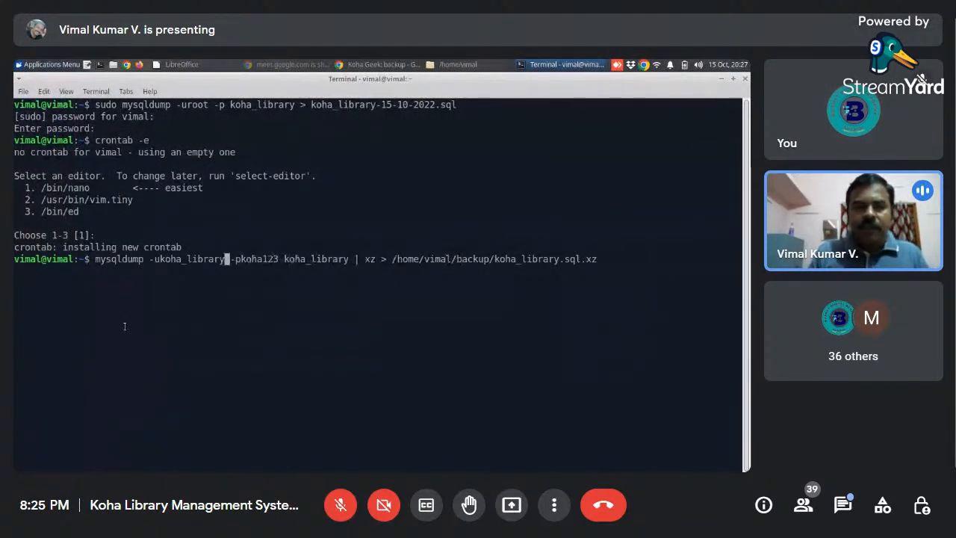
key("Home")
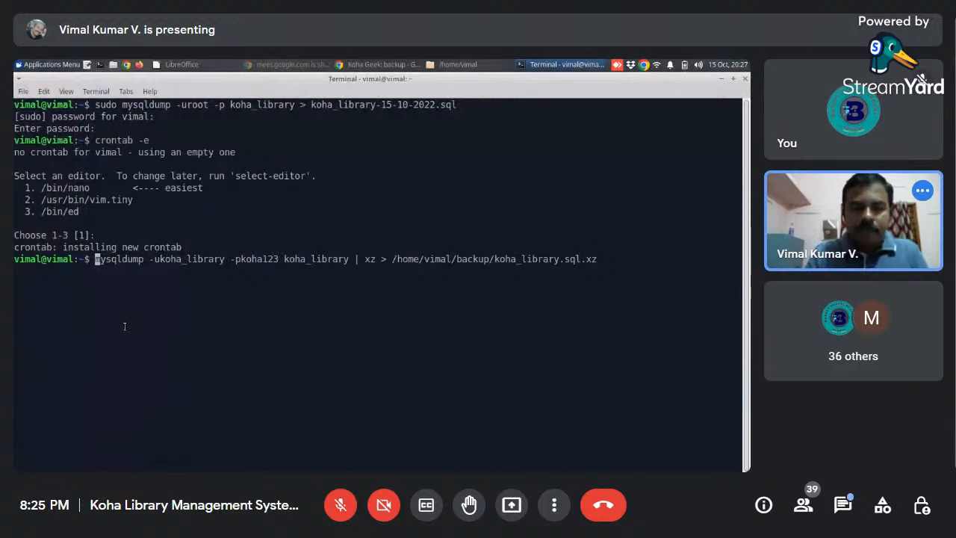
type("sudo")
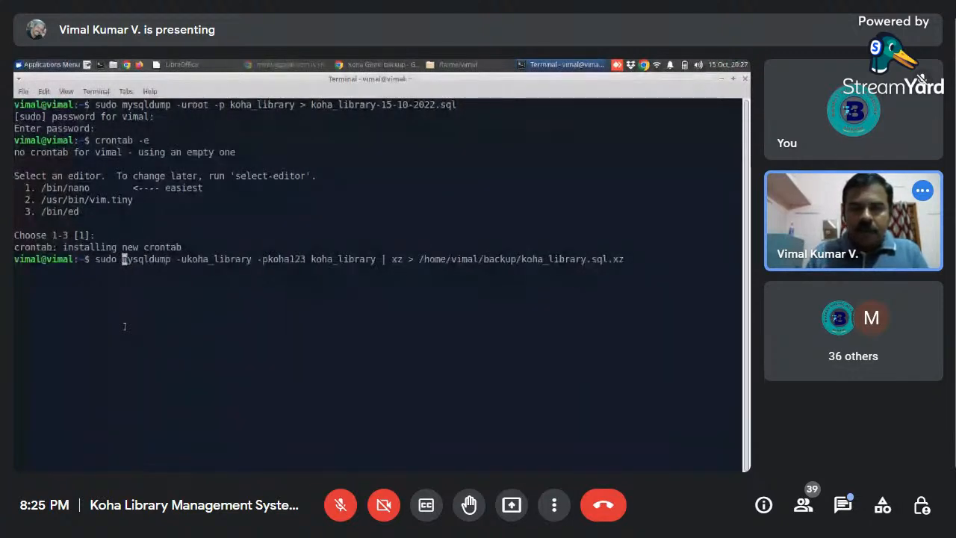
- Review the rest of the sudo mysqldump command and run it to write koha_library.sql.xz into the backup folder
key("Right")
key("Right")
key("Right")
key("Right")
key("Right")
key("Right")
key("Right")
key("Right")
key("Right")
key("Right")
key("Right")
key("Right")
key("Right")
key("Right")
key("Right")
key("Right")
key("Right")
key("Right")
key("Right")
key("Right")
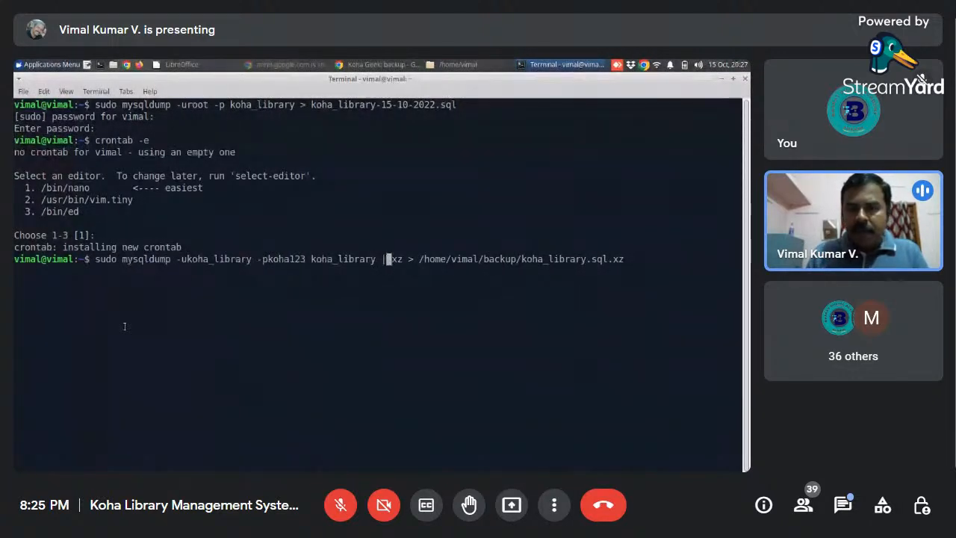
key("Right")
key("Right")
key("Right")
key("Right")
key("Right")
key("Right")
key("Right")
key("Right")
key("Right")
key("Right")
key("Right")
key("Right")
key("Right")
key("Right")
key("Right")
key("Right")
key("Right")
key("Right")
key("Right")
key("Right")
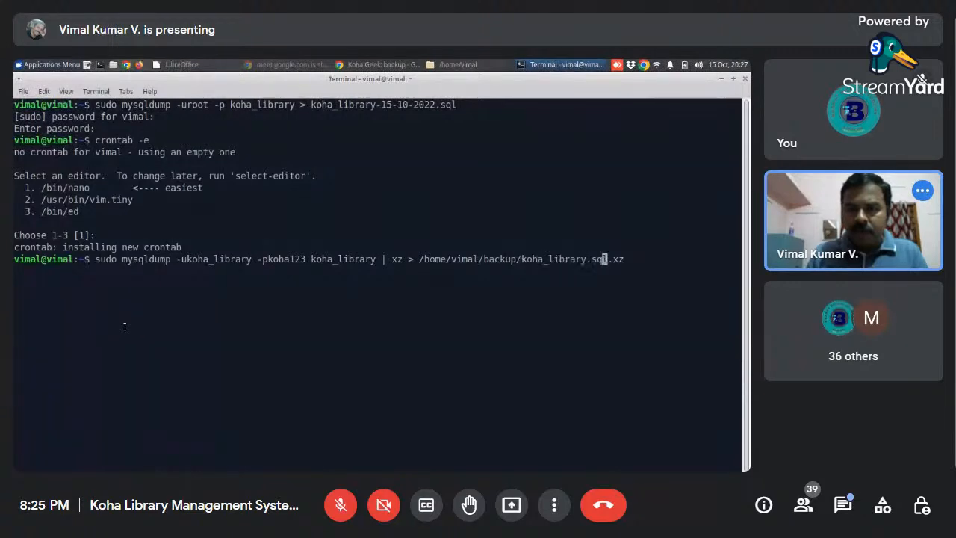
key("Right")
key("Right")
key("Right")
key("Right")
key("Return")
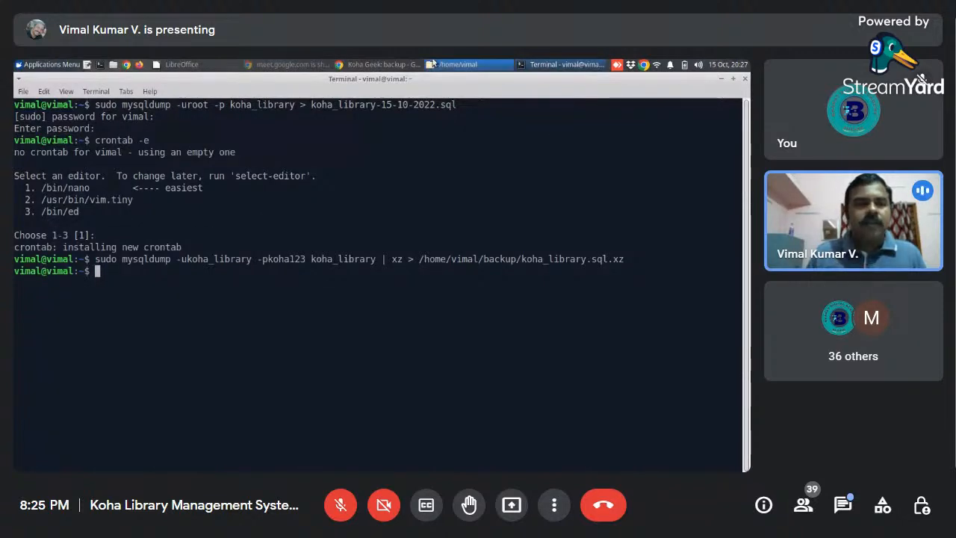
- Switch to the file manager, open the backup folder in the home directory and inspect koha_library.sql.xz
left_click(457, 64)
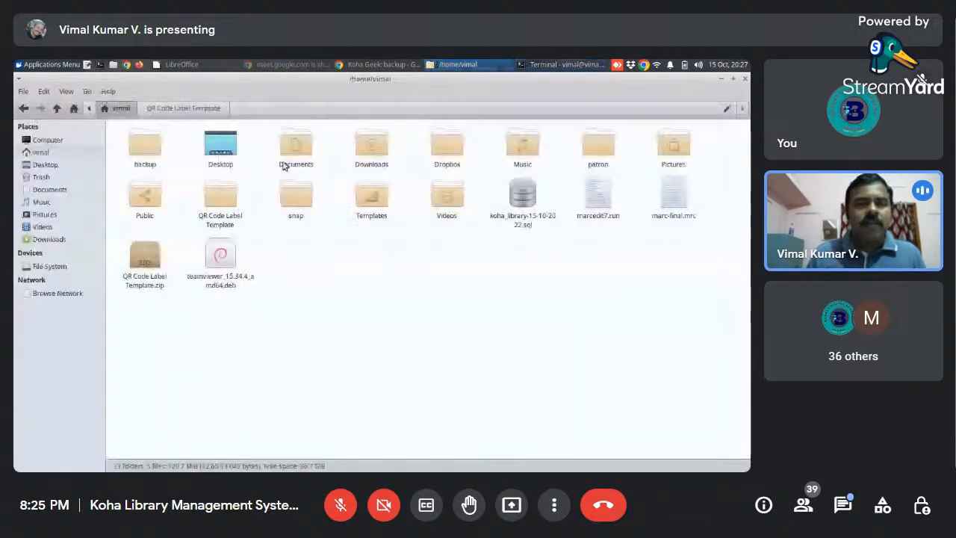
double_click(146, 149)
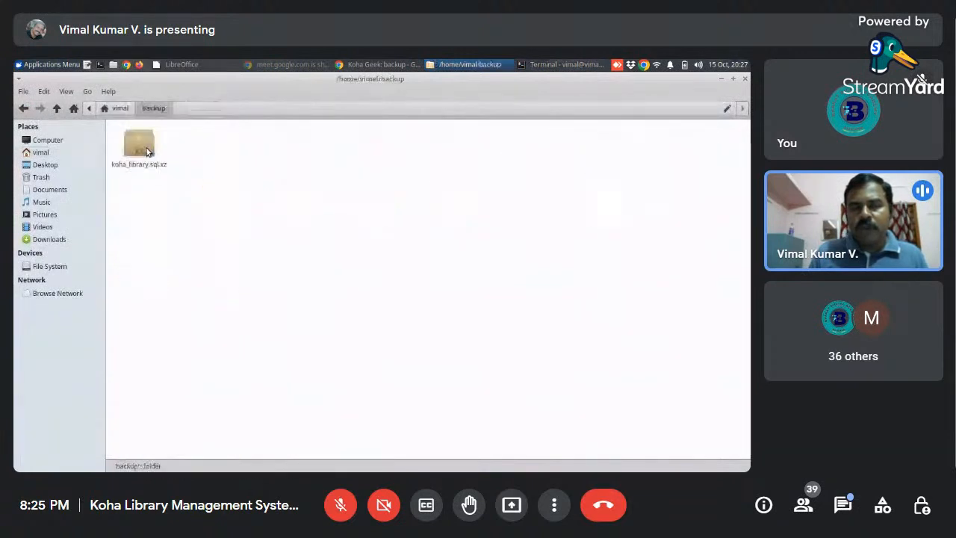
left_click(118, 109)
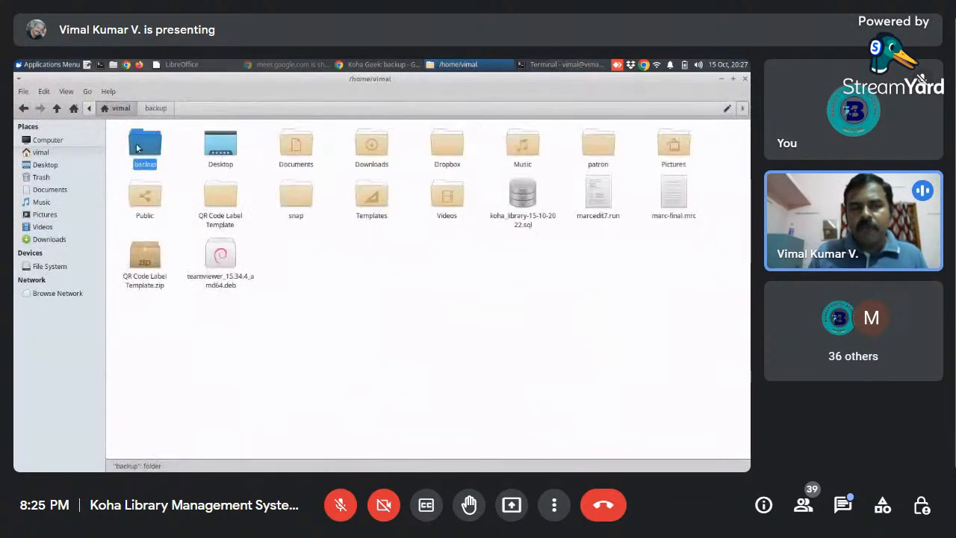
double_click(146, 147)
left_click(147, 168)
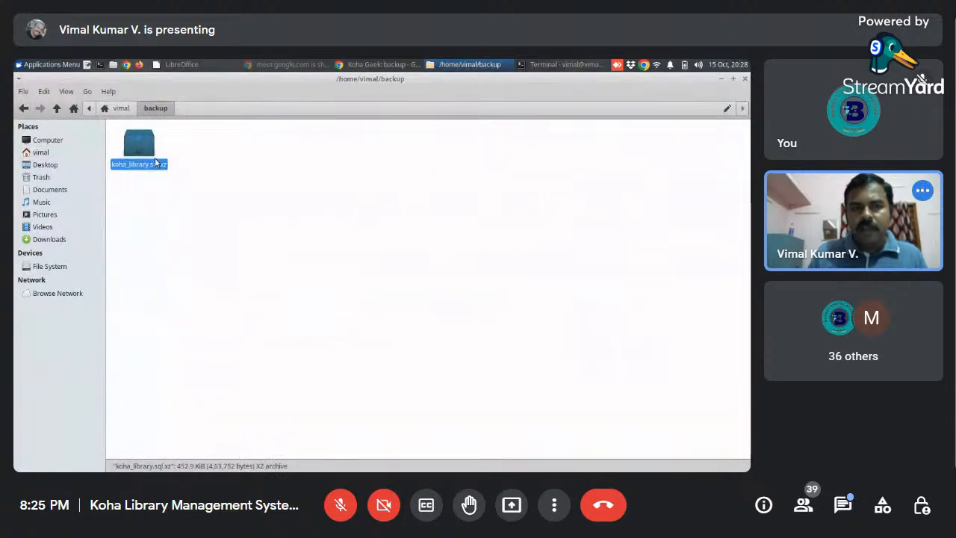
left_click(163, 170)
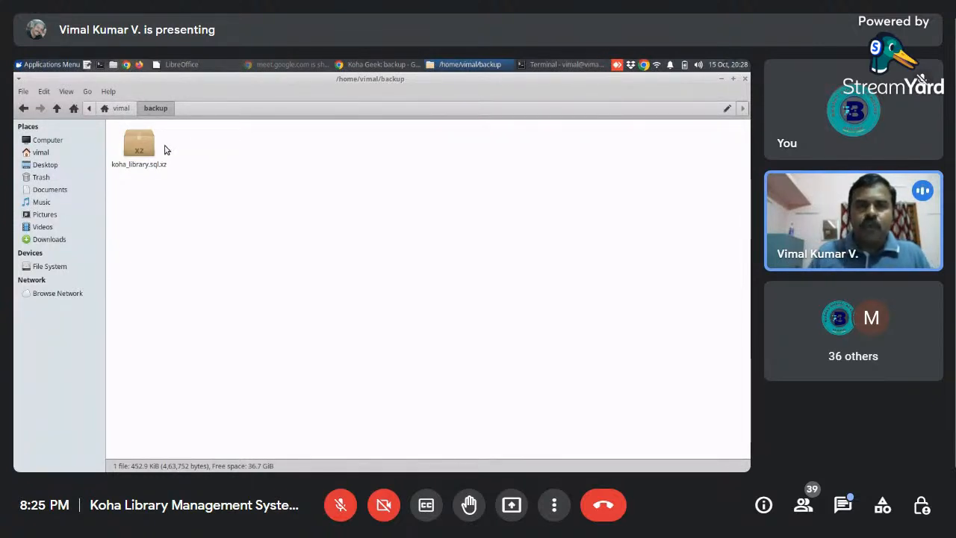
- Switch to the Koha Geek blog in Chrome, look through the full Dropbox backup post and return to the backup posts
left_click(357, 64)
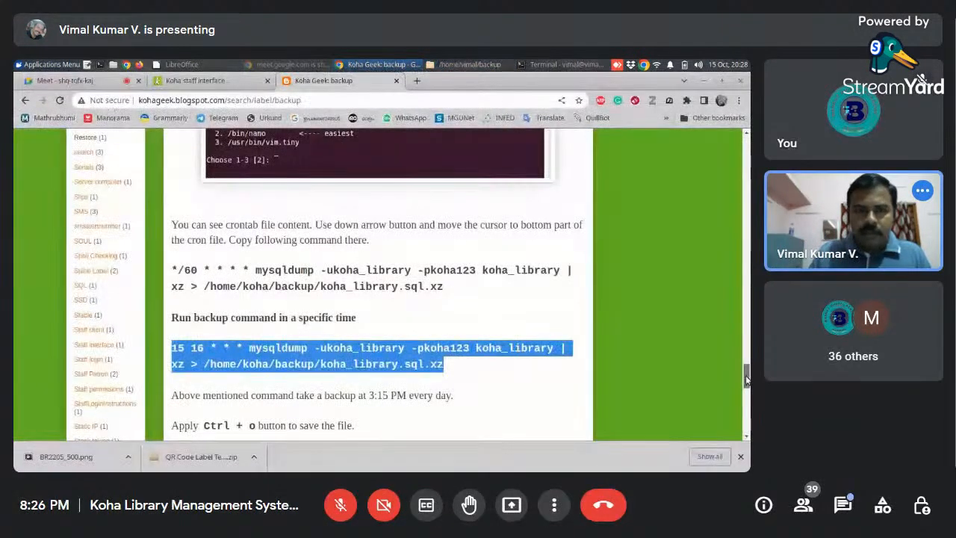
left_click_drag(746, 378, 745, 276)
scroll(238, 201, "up", 1)
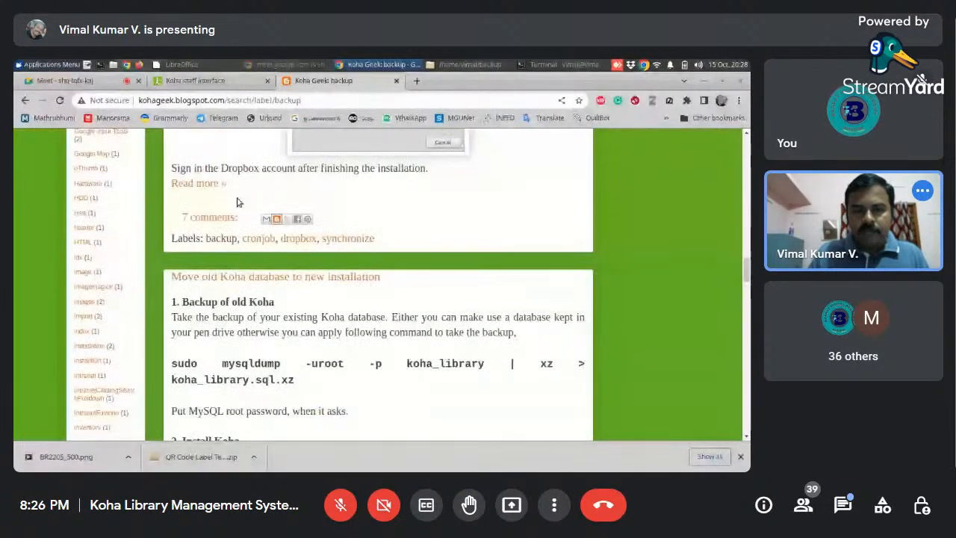
left_click(200, 183)
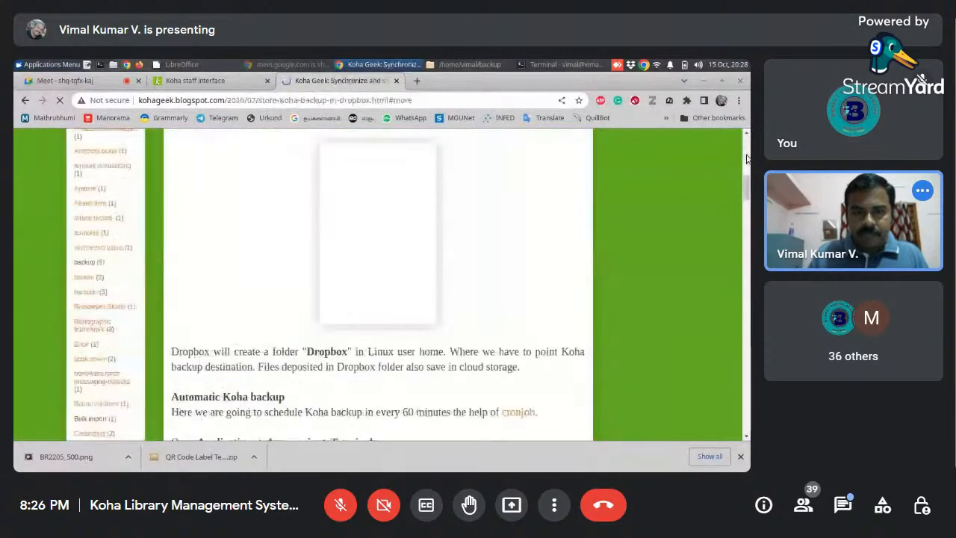
left_click_drag(745, 187, 745, 290)
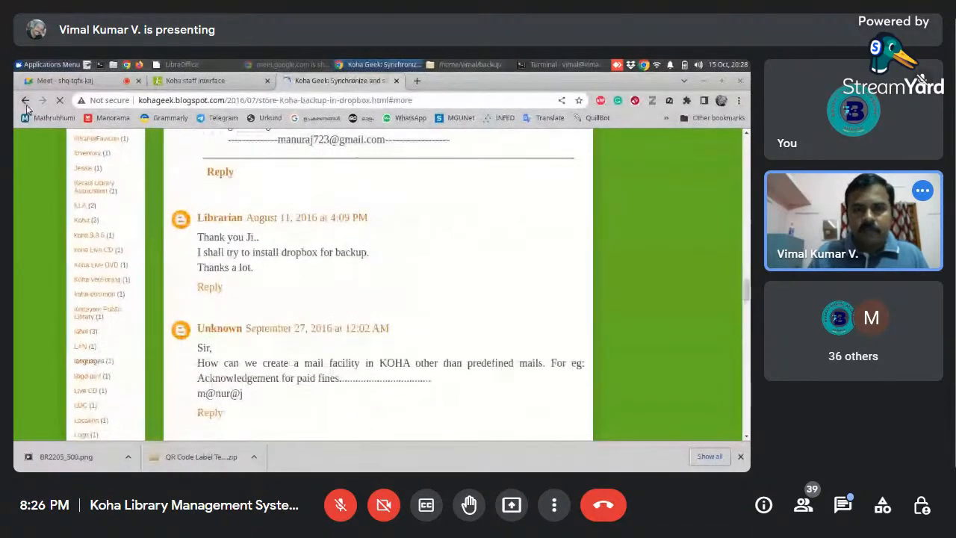
left_click(26, 106)
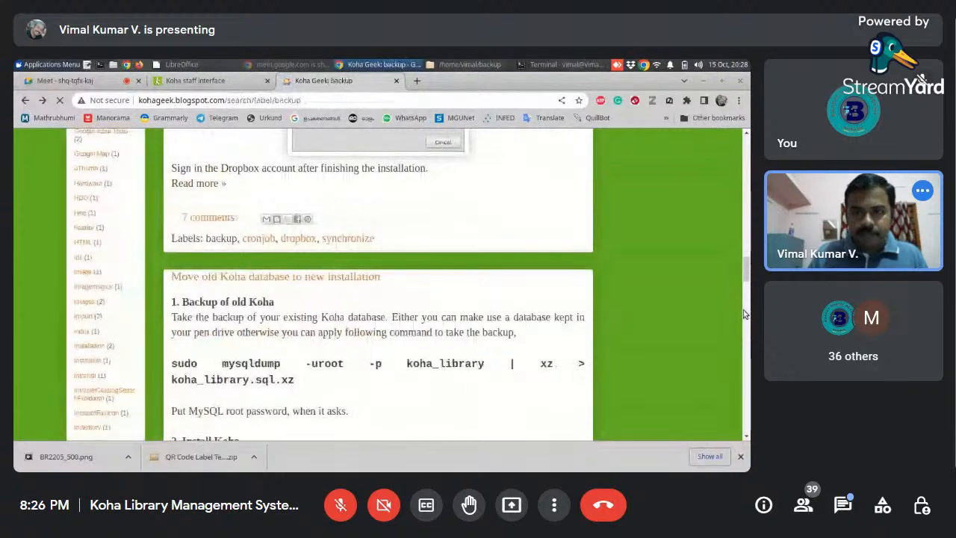
- Examine the "Backup with auto delete old files" post, including its enlarged koha-backup screenshot and the backup.sh scheduling instructions
left_click_drag(747, 274, 723, 164)
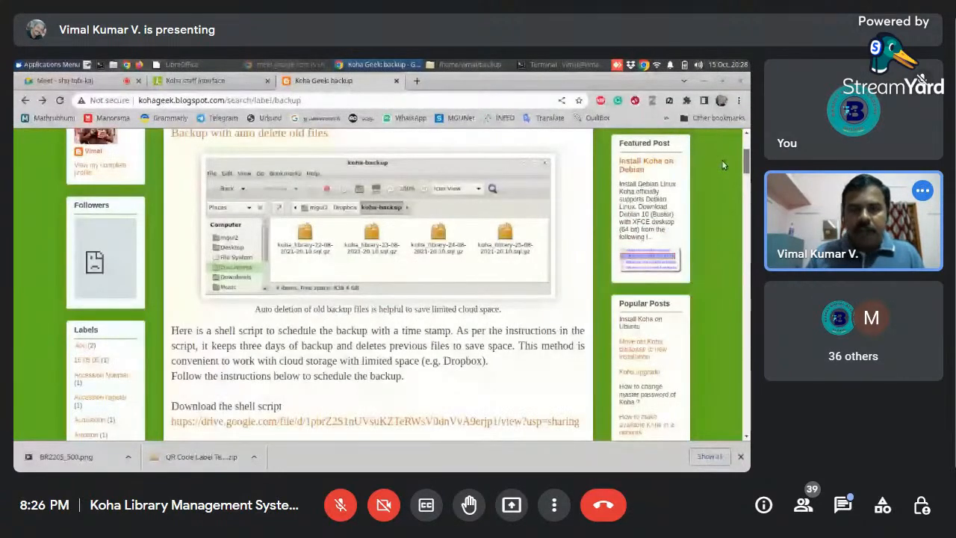
scroll(722, 160, "down", 1)
left_click(376, 234)
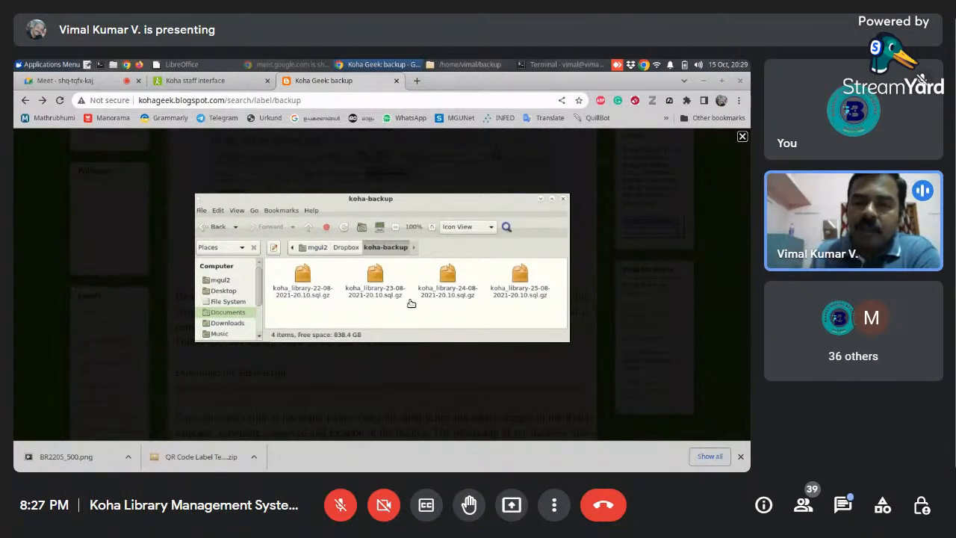
left_click(743, 136)
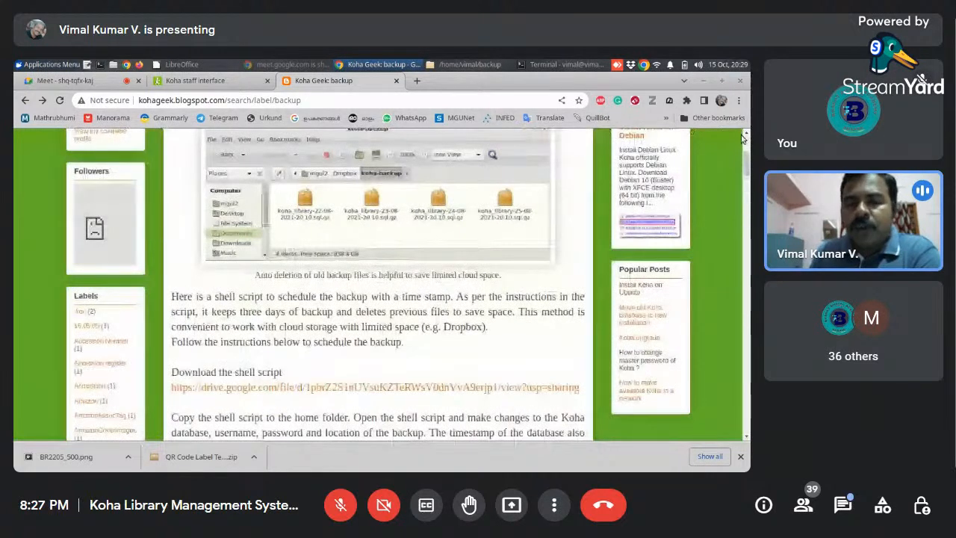
scroll(744, 138, "up", 2)
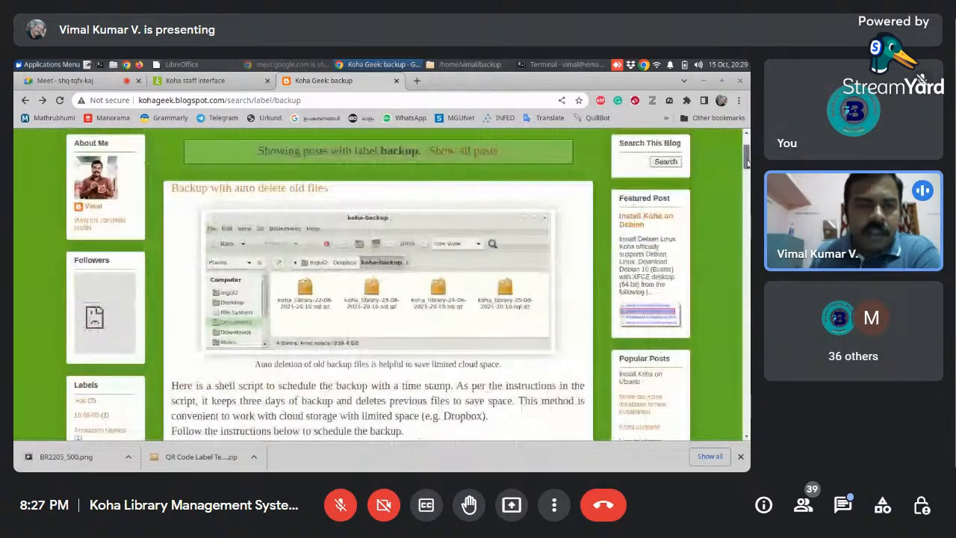
left_click_drag(748, 161, 746, 195)
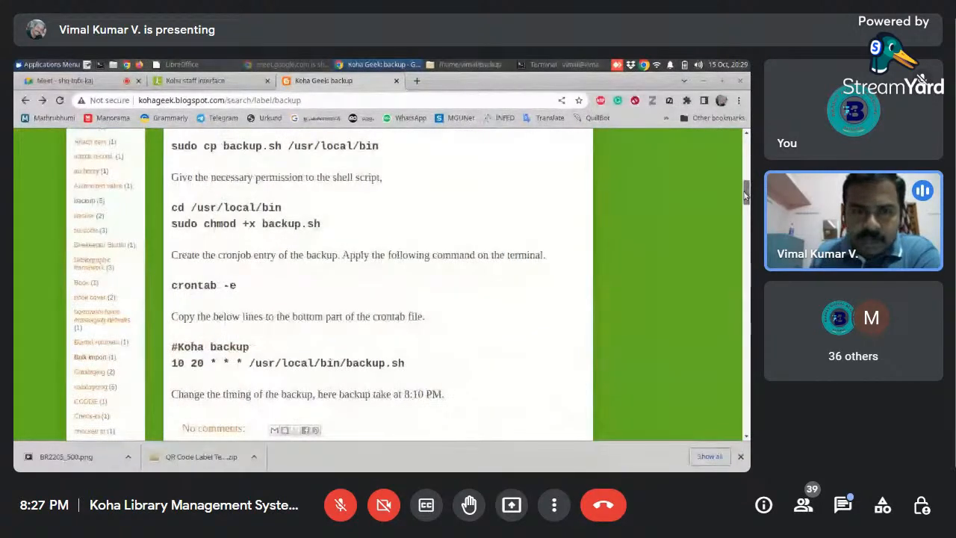
mouse_move(745, 196)
left_mouse_down()
mouse_move(745, 177)
mouse_move(746, 196)
left_mouse_up()
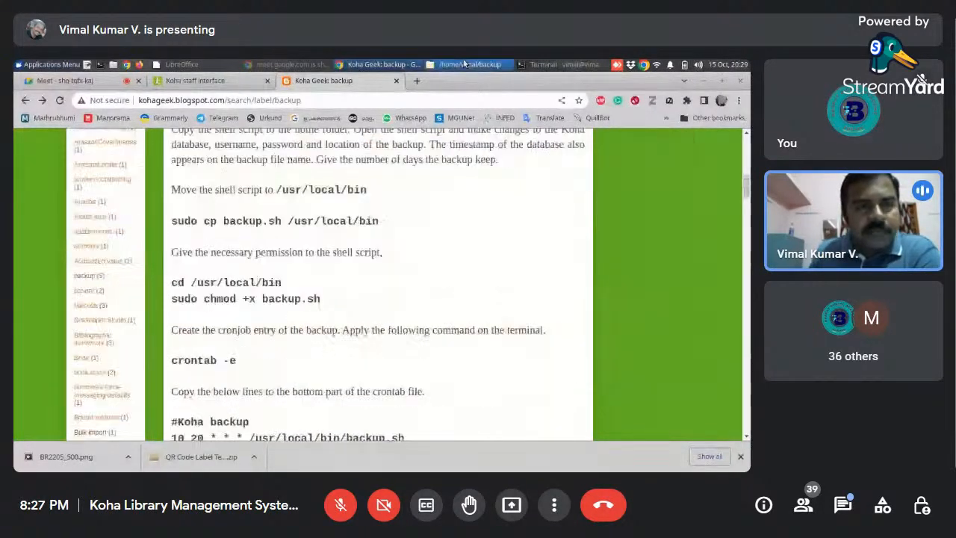
- Switch back to the file manager and reopen the backup folder from the home directory
left_click(464, 64)
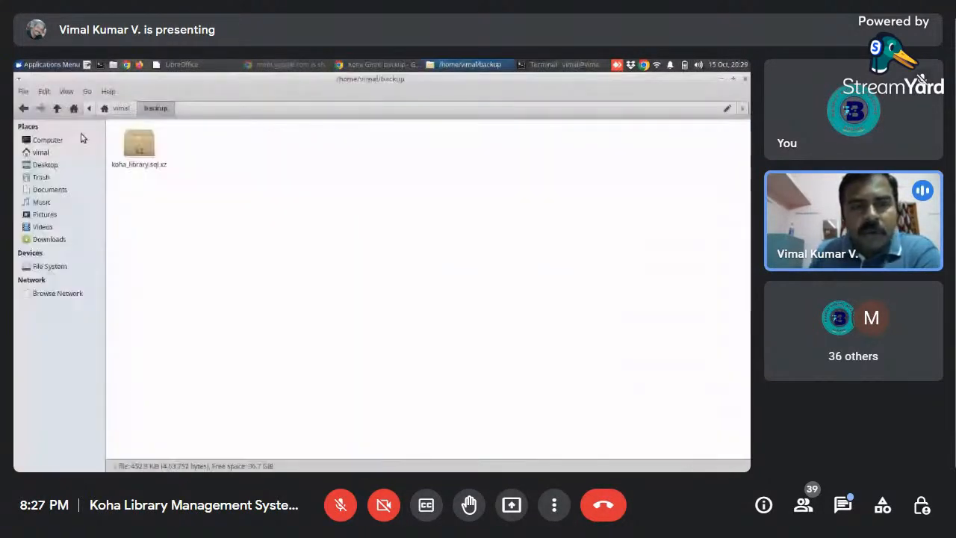
left_click(120, 109)
double_click(148, 153)
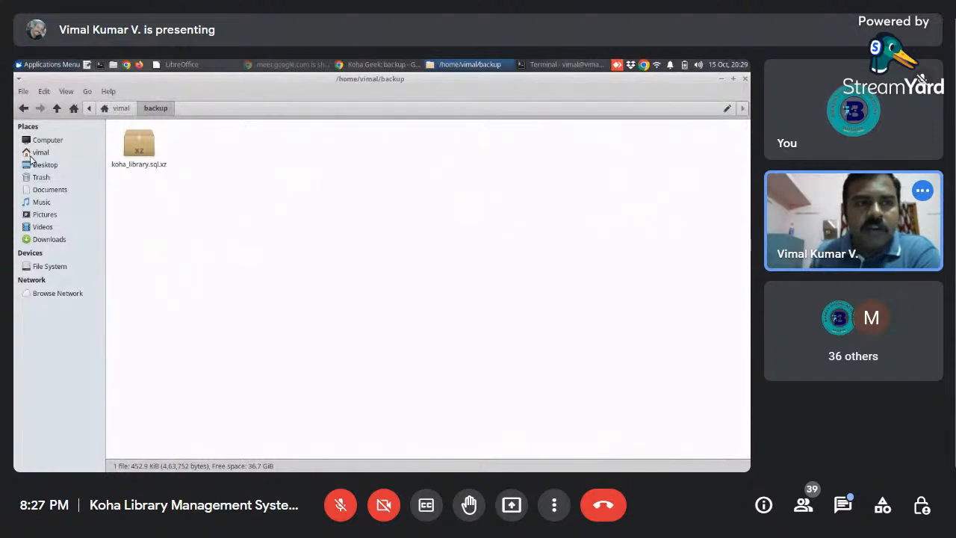
- Return to the home directory, open the Dropbox folder and look through its folders and Koha database files
left_click(23, 109)
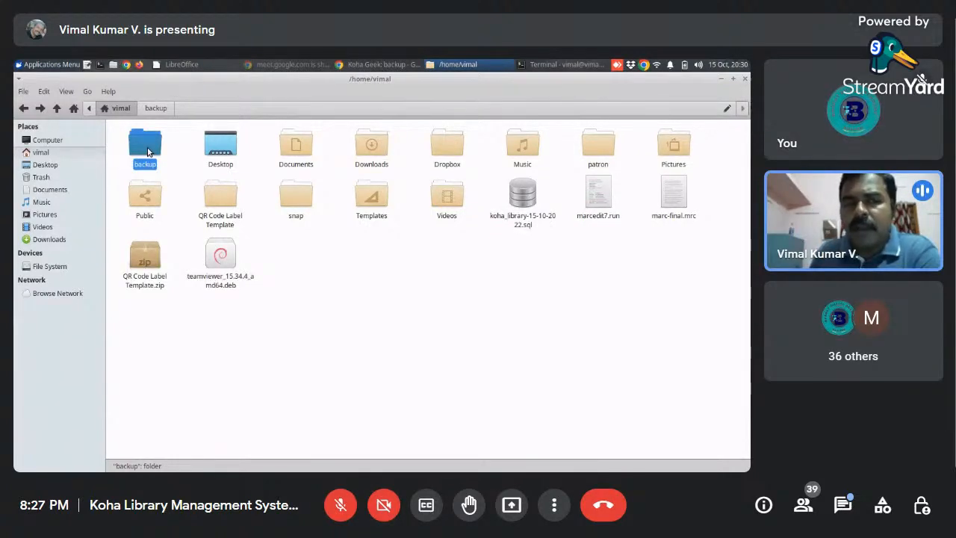
left_click(438, 153)
double_click(438, 152)
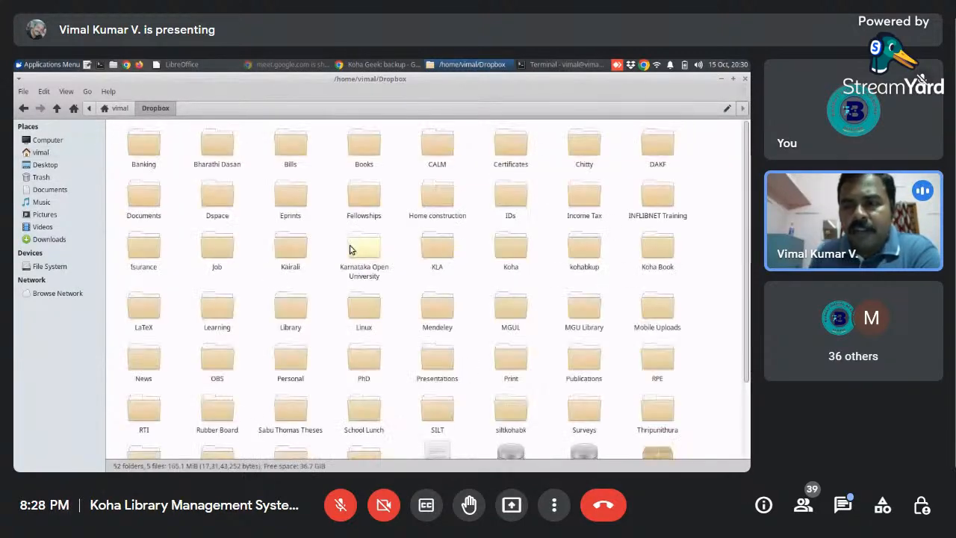
scroll(745, 318, "down", 2)
scroll(745, 317, "down", 2)
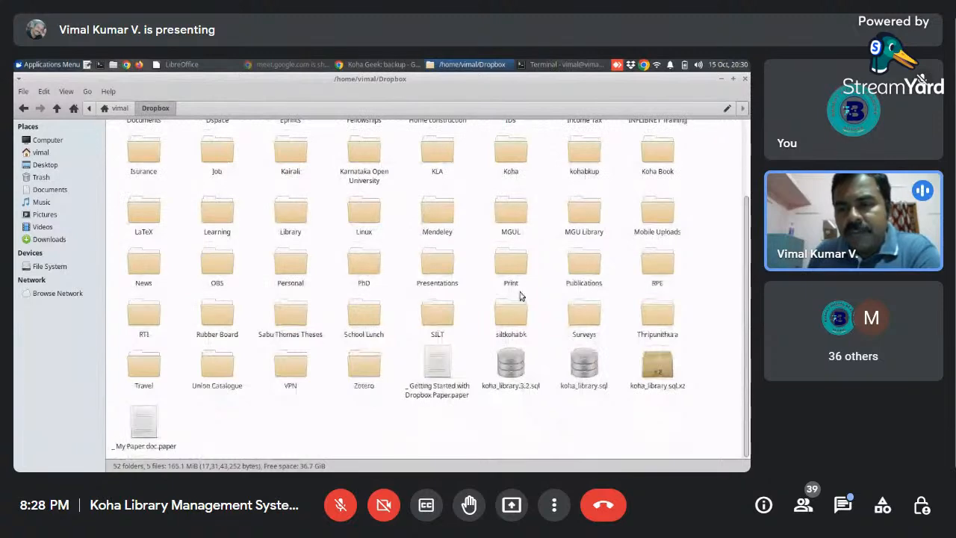
- Leave the Dropbox folder, return to the home directory and clear the folder selection
scroll(741, 289, "up", 3)
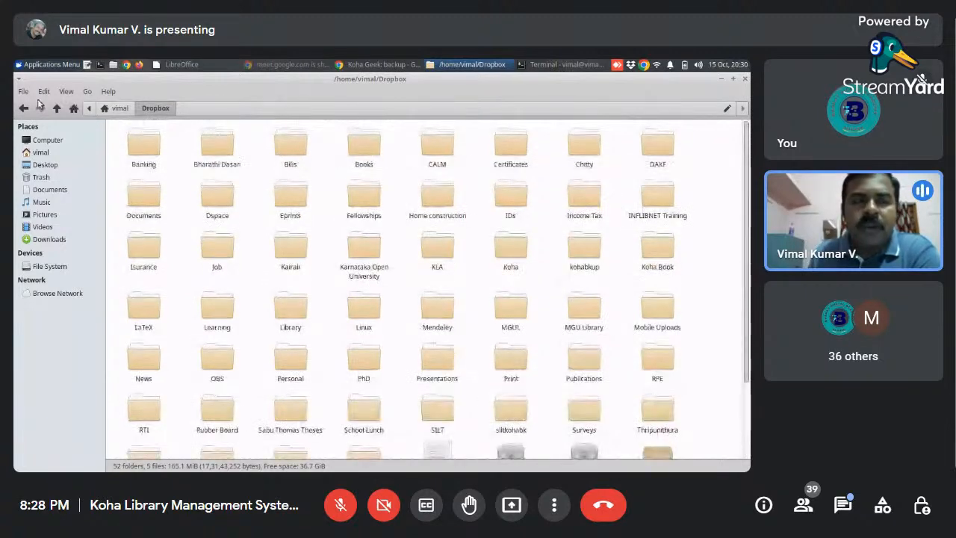
left_click(23, 107)
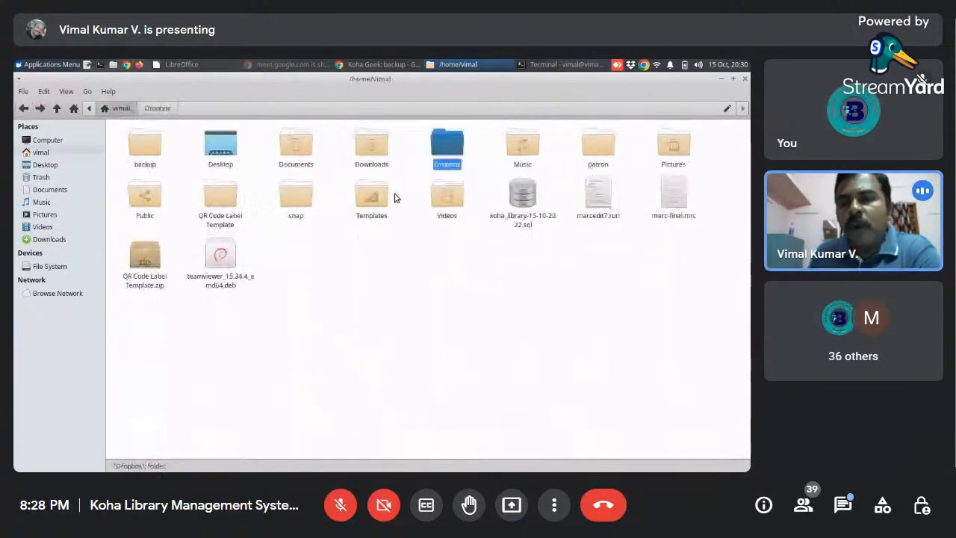
left_click(490, 181)
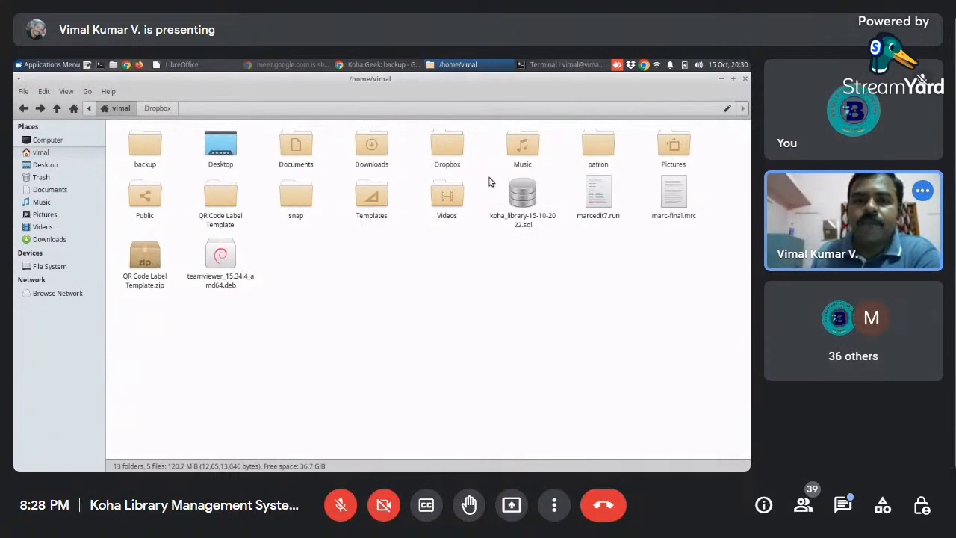
- Look briefly at the backup post in Chrome, switch to the terminal and clear its screen
left_click(356, 67)
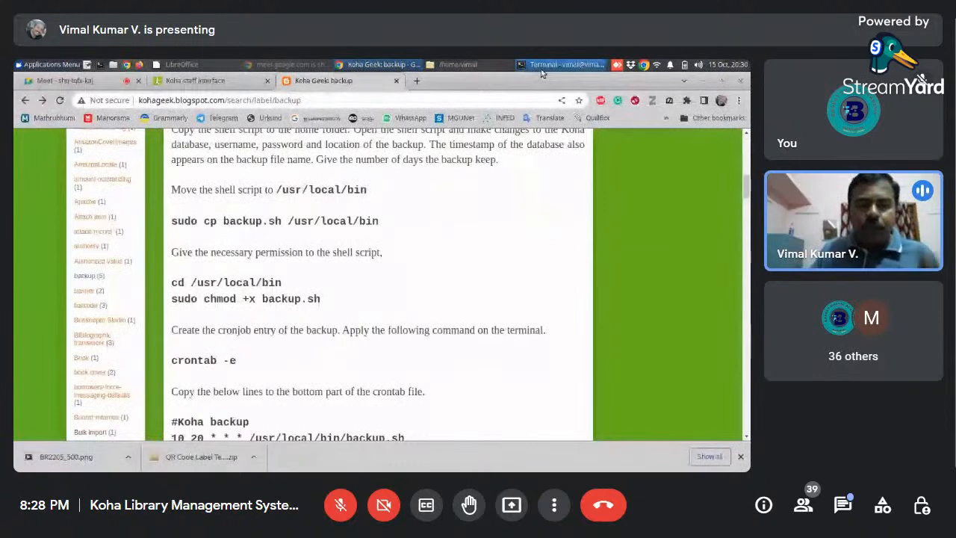
left_click(562, 64)
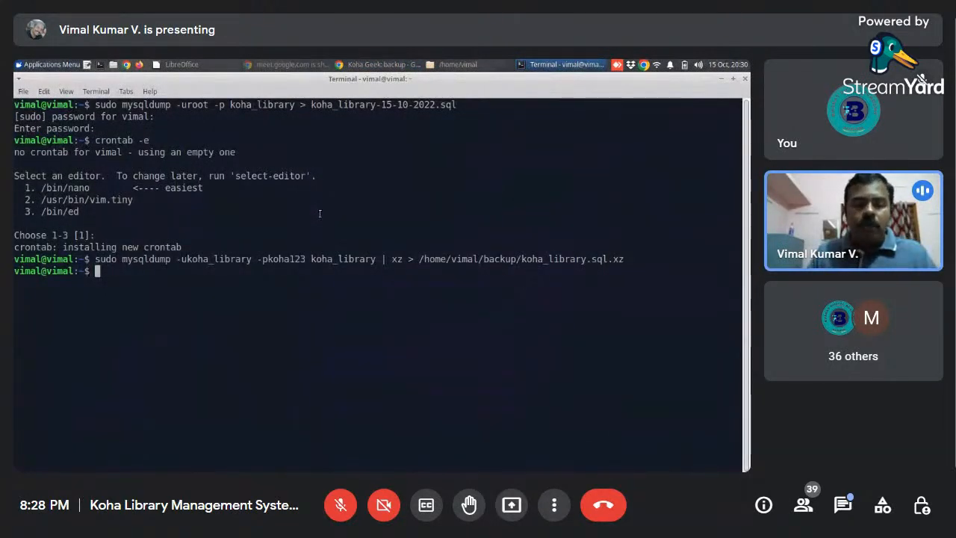
type("clear")
key("Return")
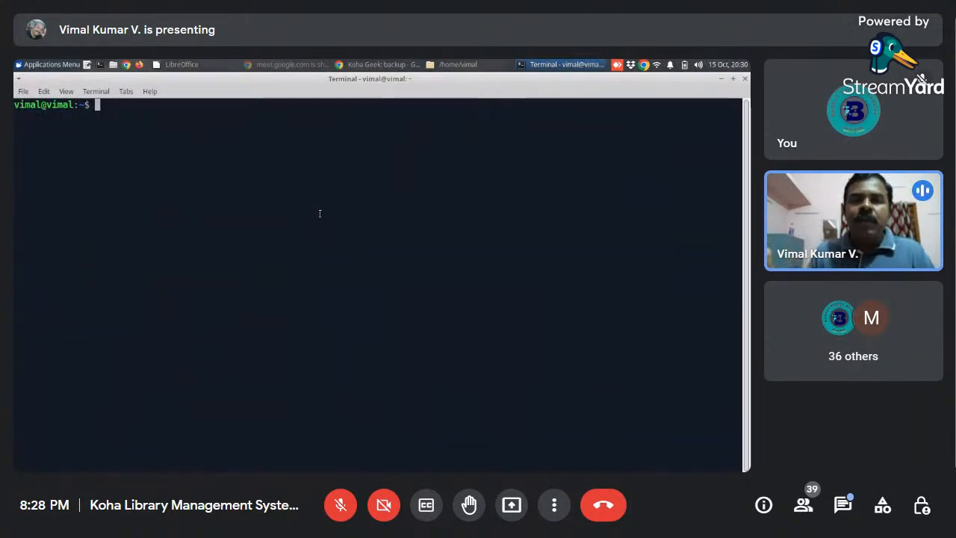
- Locate and select koha_library-15-10-2022.sql in the file manager's home directory, and return to the terminal
left_click(453, 64)
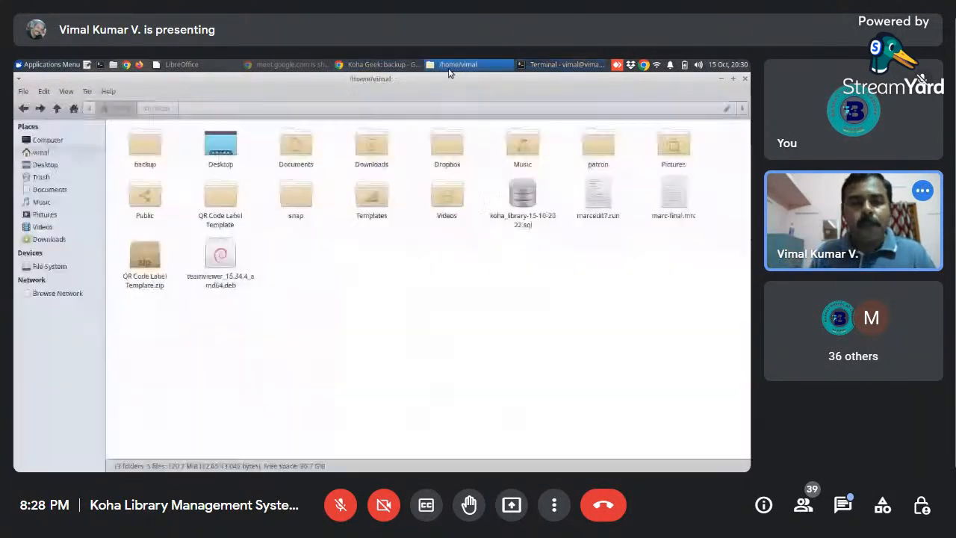
left_click(525, 196)
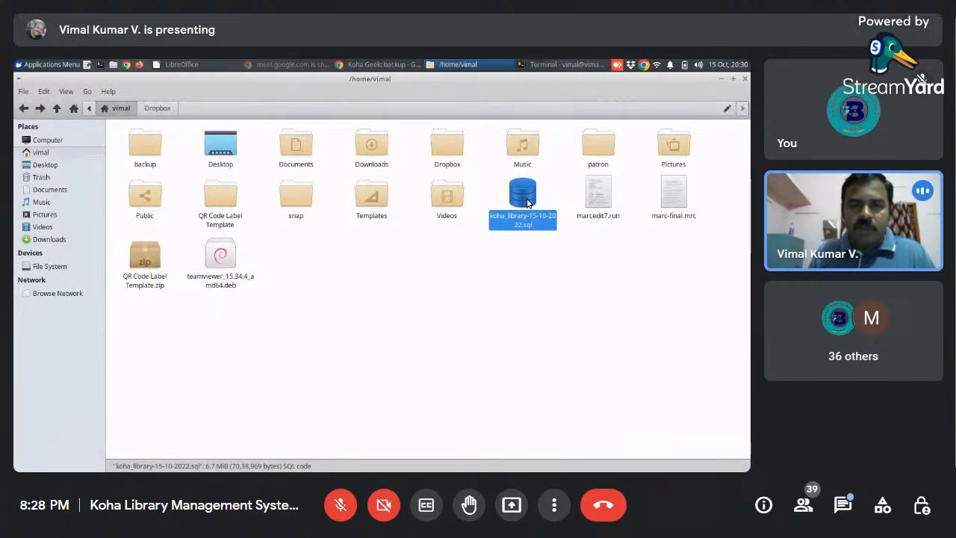
left_click(564, 64)
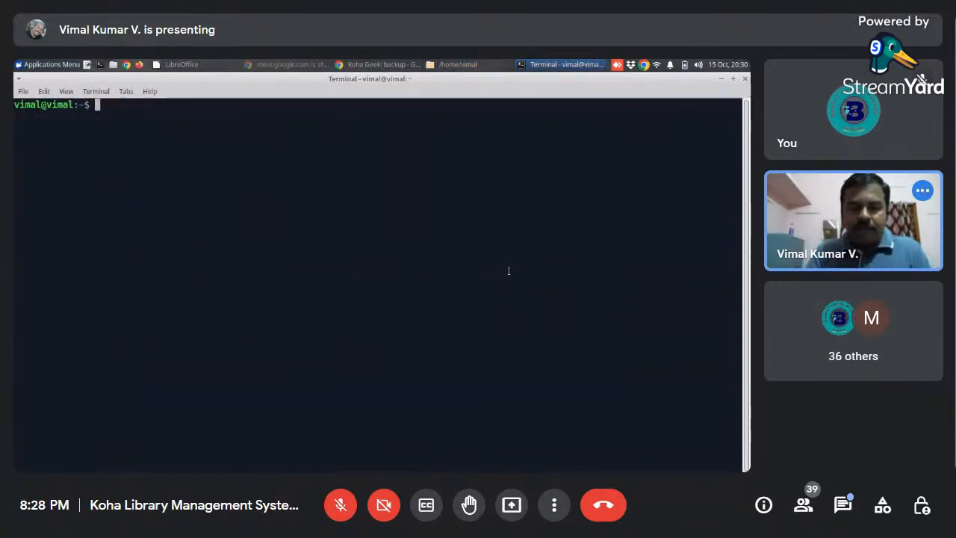
- Log in to MariaDB as root with "sudo mysql -uroot -p" and submit the database password
type("sudo ")
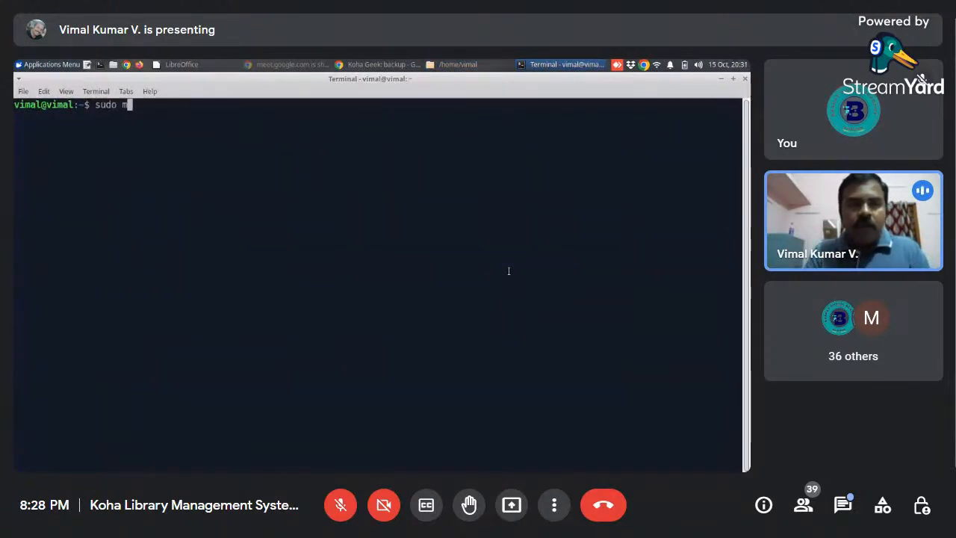
type("mysql")
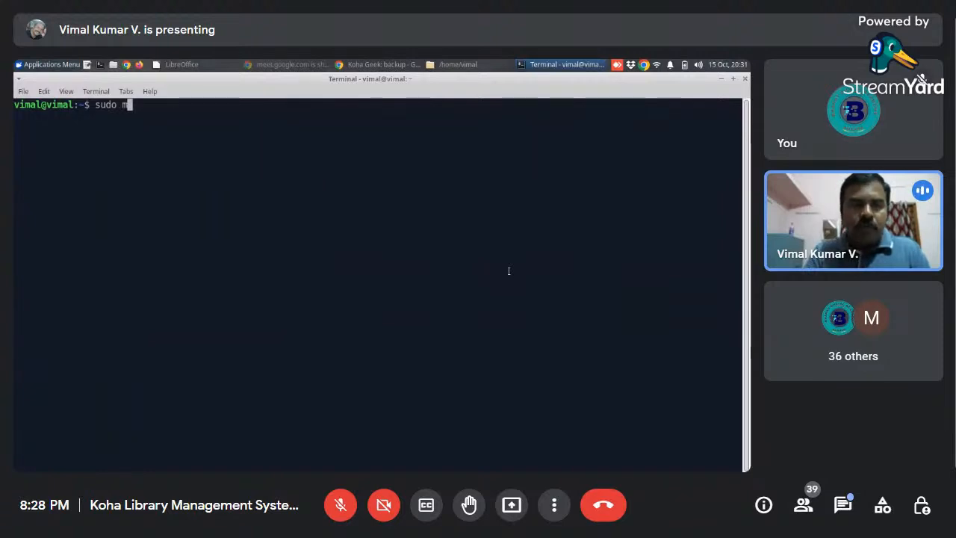
type(" -ur")
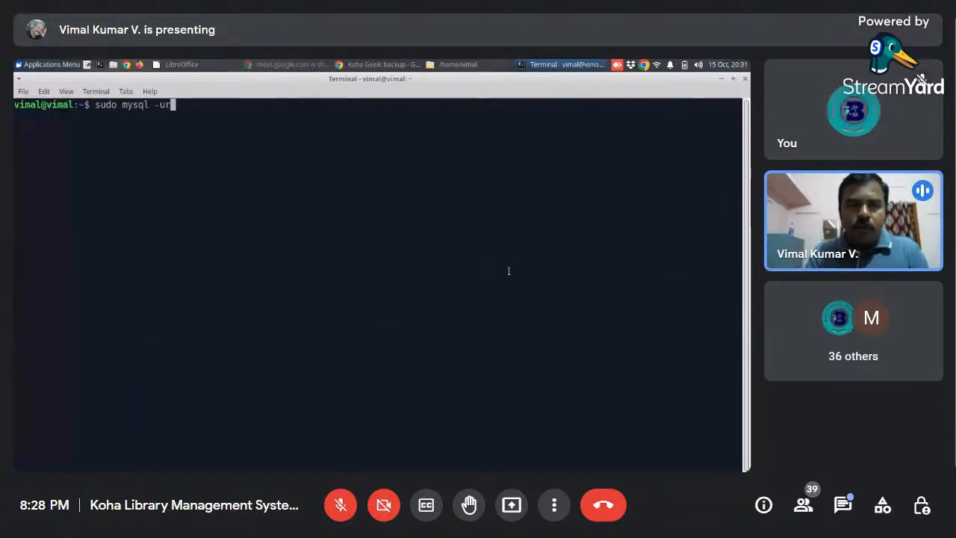
type("oot -p")
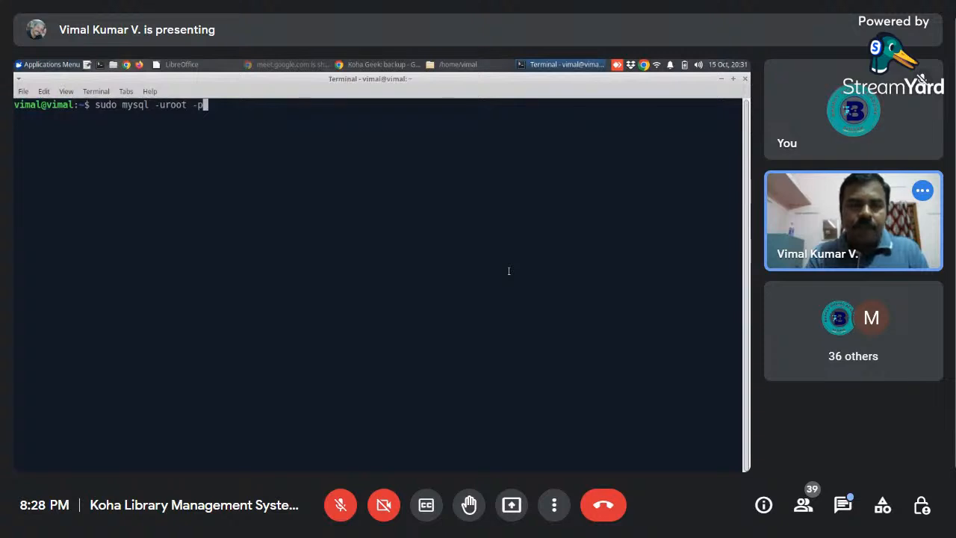
key("Return")
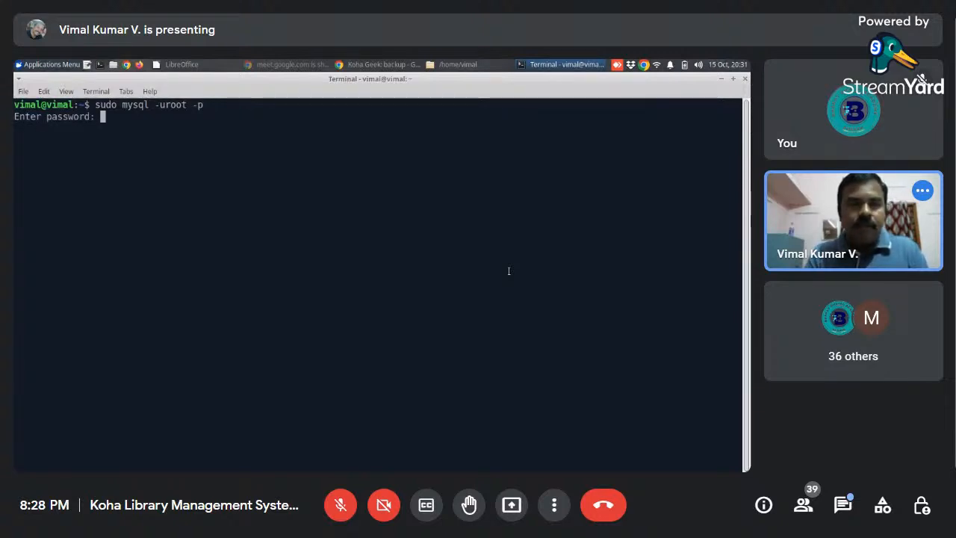
key("Return")
- Delete the existing Koha database with "drop database koha_library;"
type("drop")
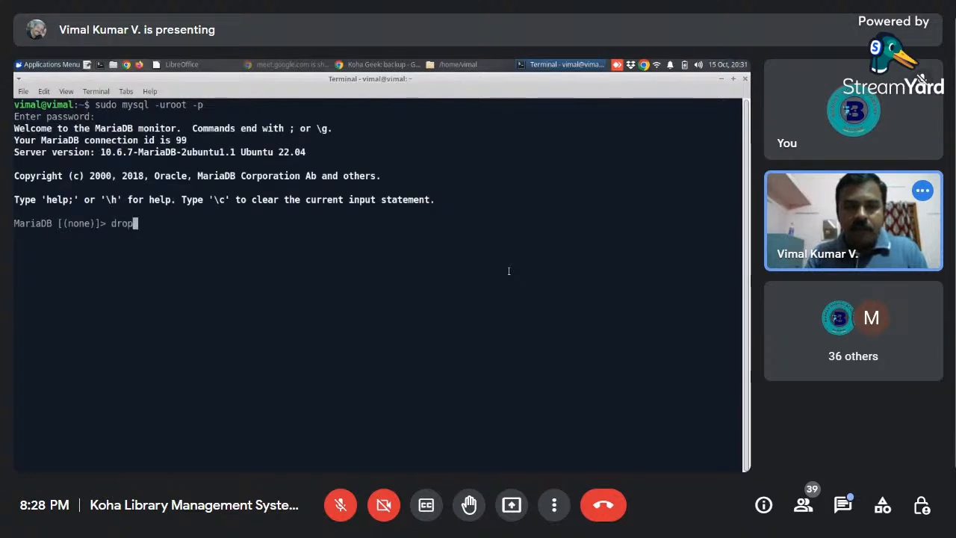
type(" datanase")
key("BackSpace")
key("BackSpace")
key("BackSpace")
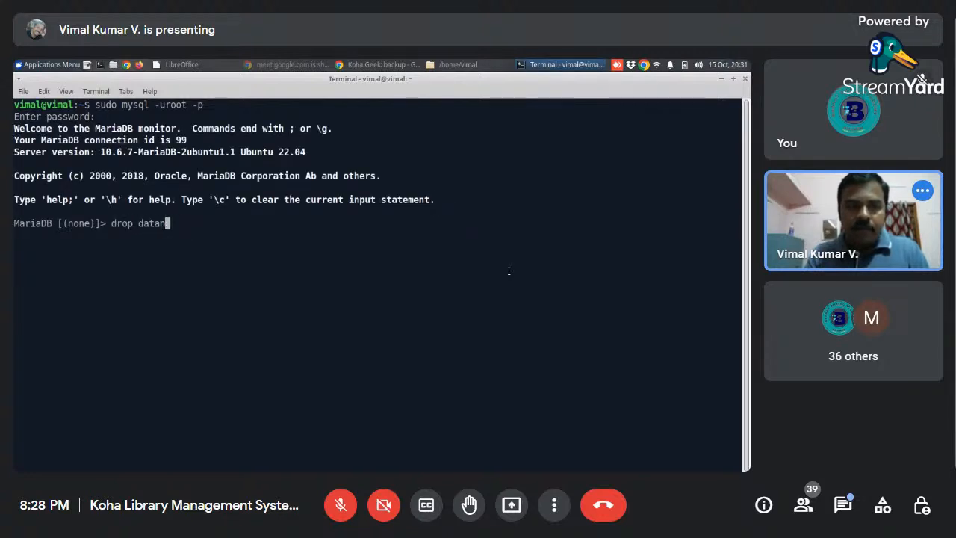
key("BackSpace")
type("base koha")
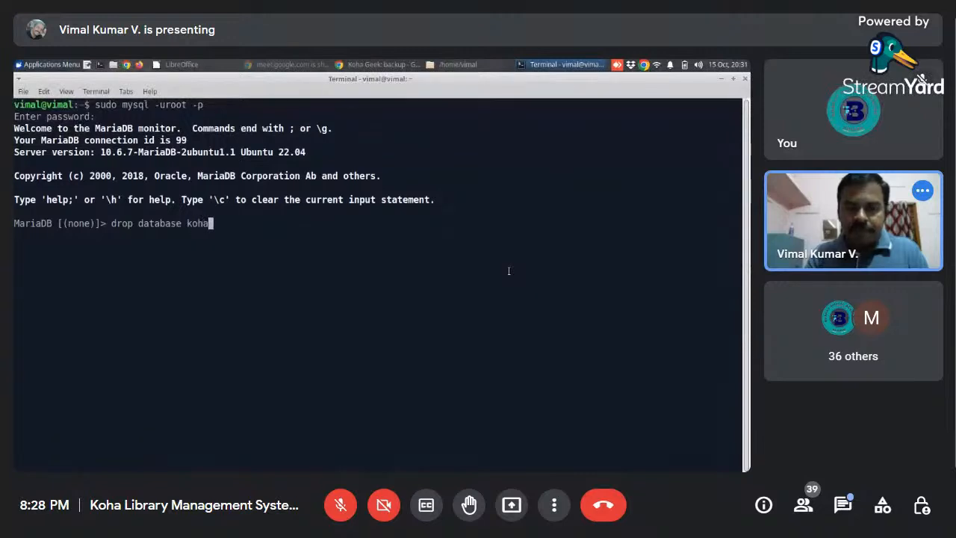
type("_library")
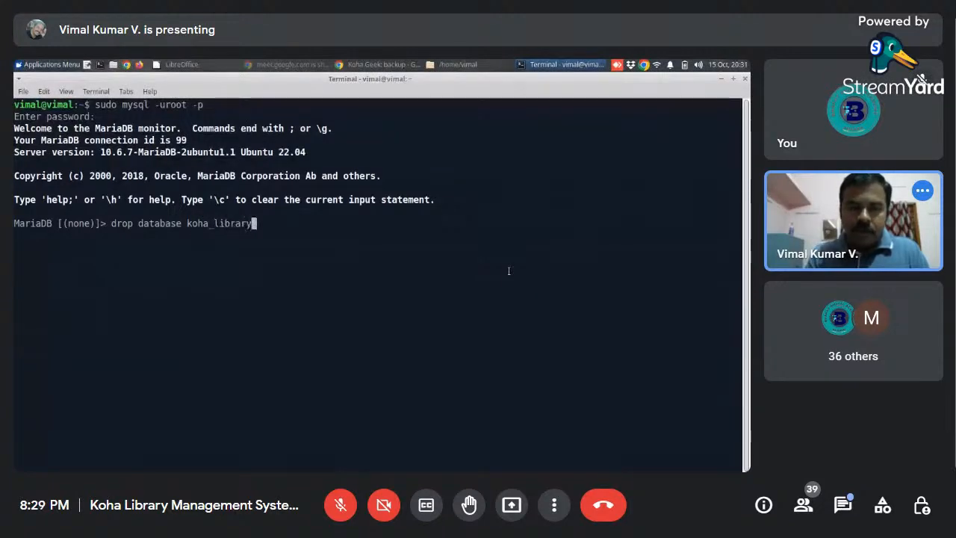
type(";")
key("Return")
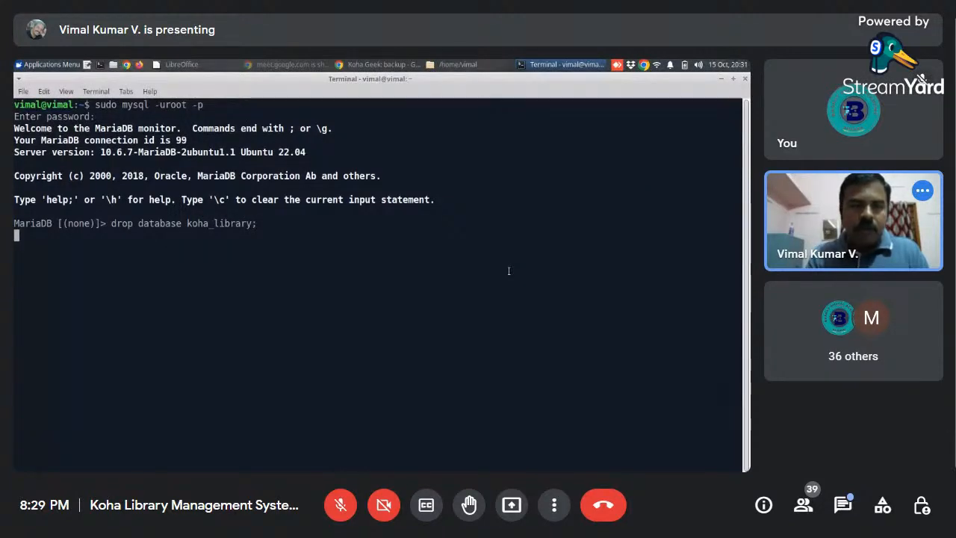
- Create an empty database with "create database koha_library;" and quit MariaDB
type("cre")
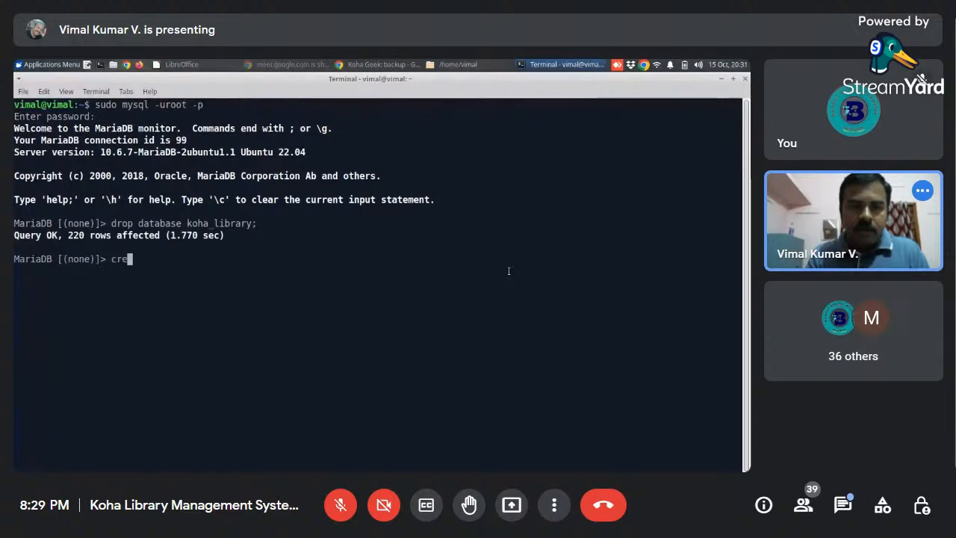
type("ate database k")
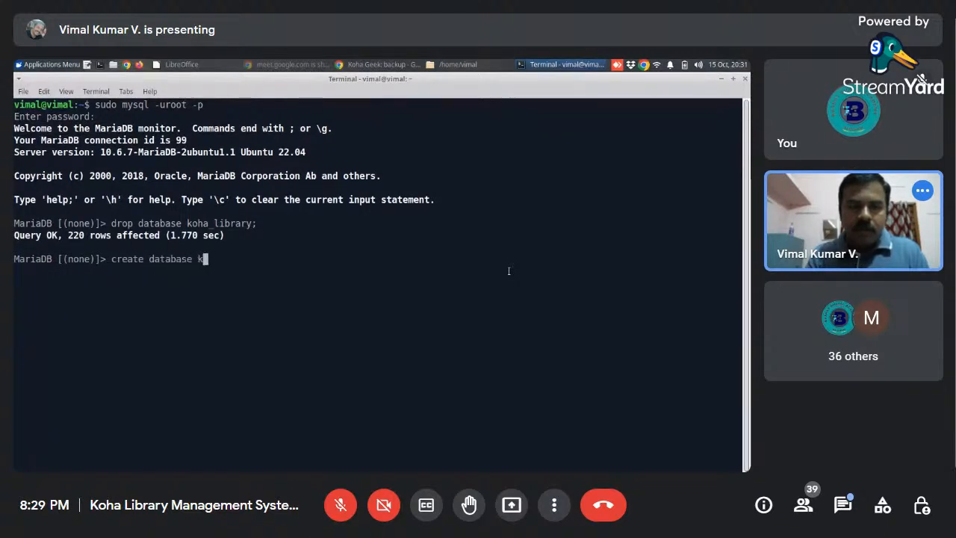
type("oha_lib")
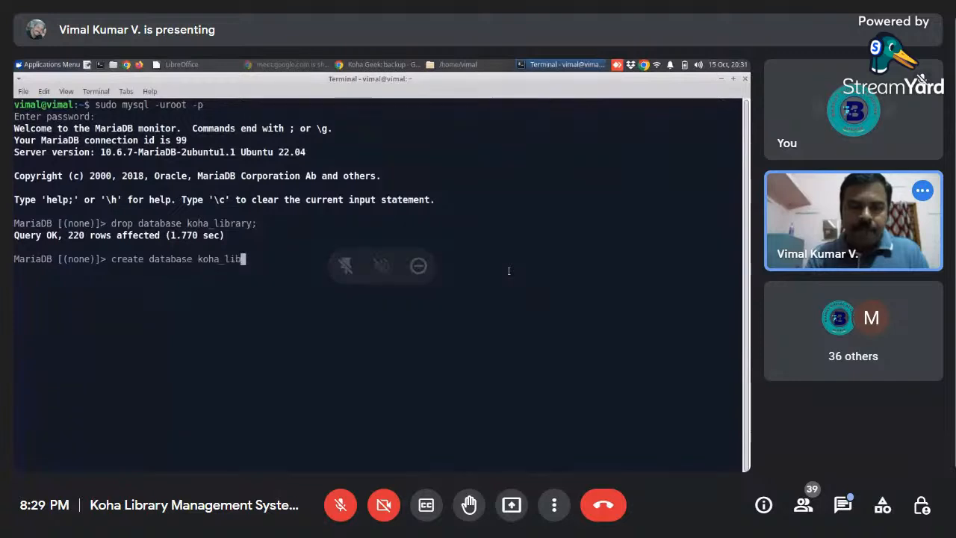
type("rary;")
key("Return")
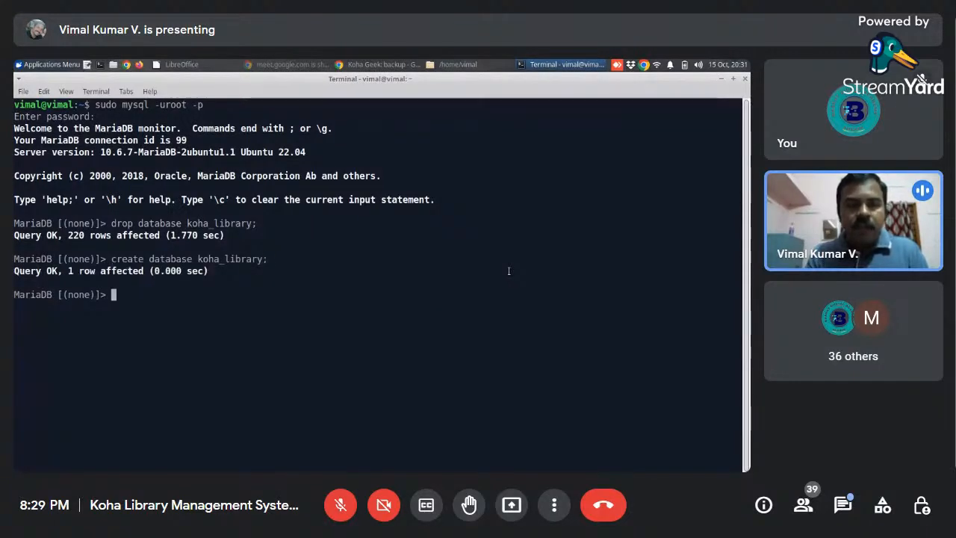
type("quit")
key("Return")
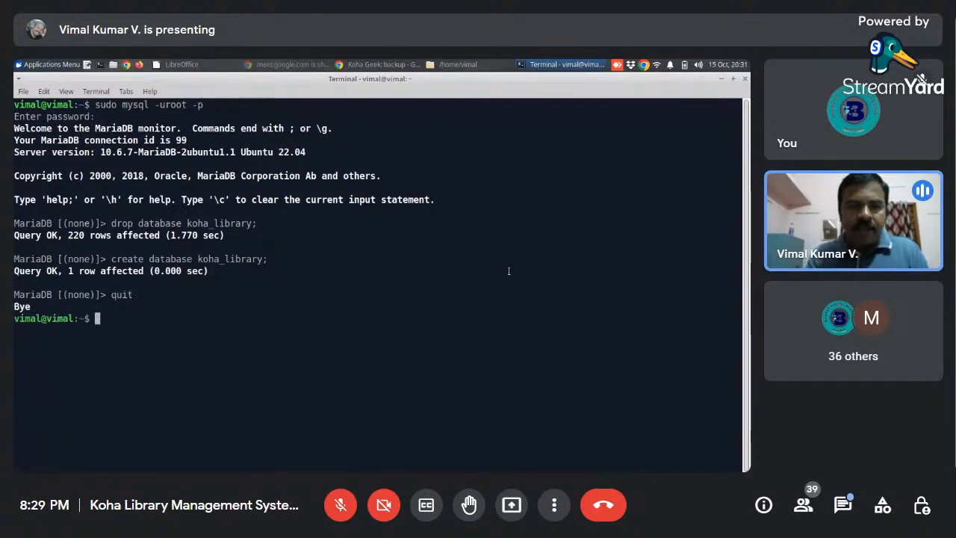
- Switch to Chrome, load 127.0.1.1:8080 in a new tab and close the old Koha staff interface tab
left_click(377, 65)
left_click(417, 81)
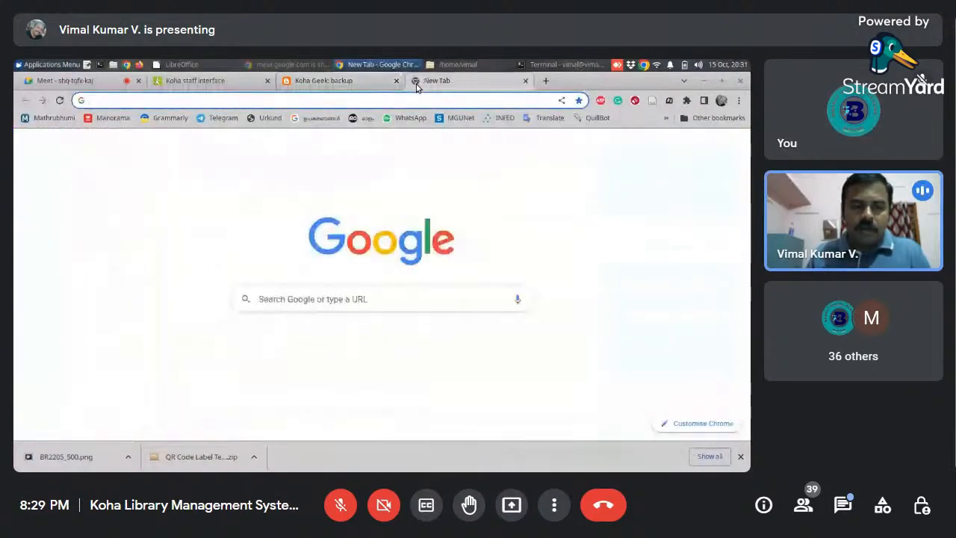
type("127")
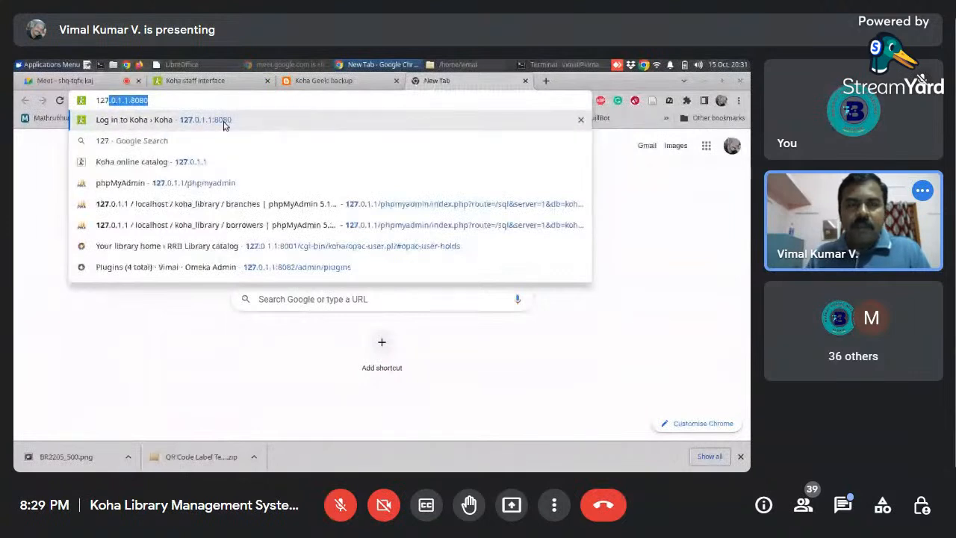
key("Return")
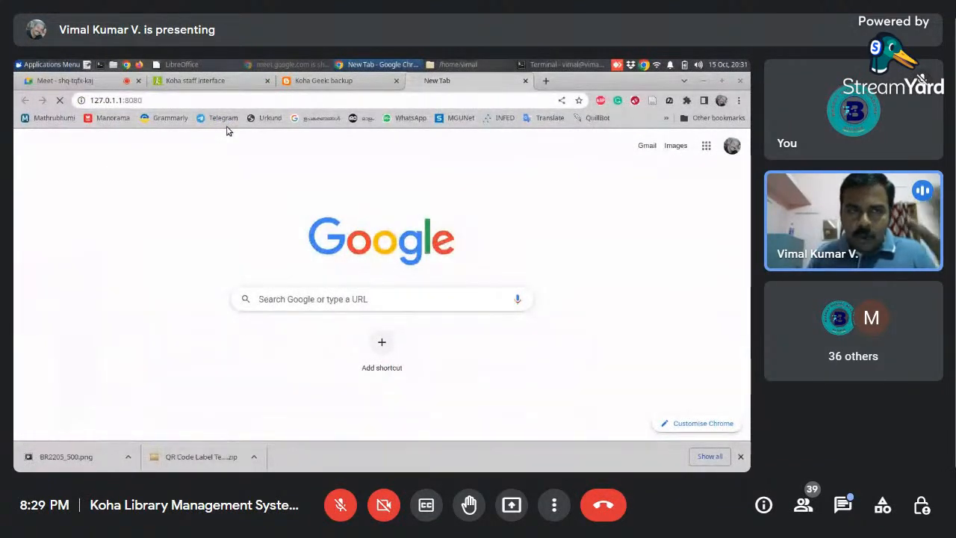
left_click(267, 81)
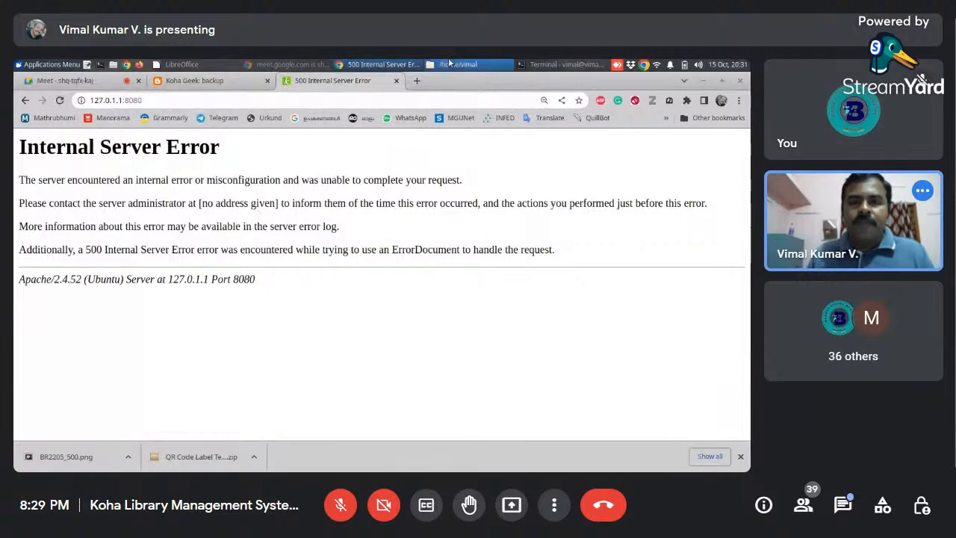
- Check the koha_library-15-10-2022.sql backup file from the terminal session by viewing it in the file manager, and return to the terminal
left_click(571, 65)
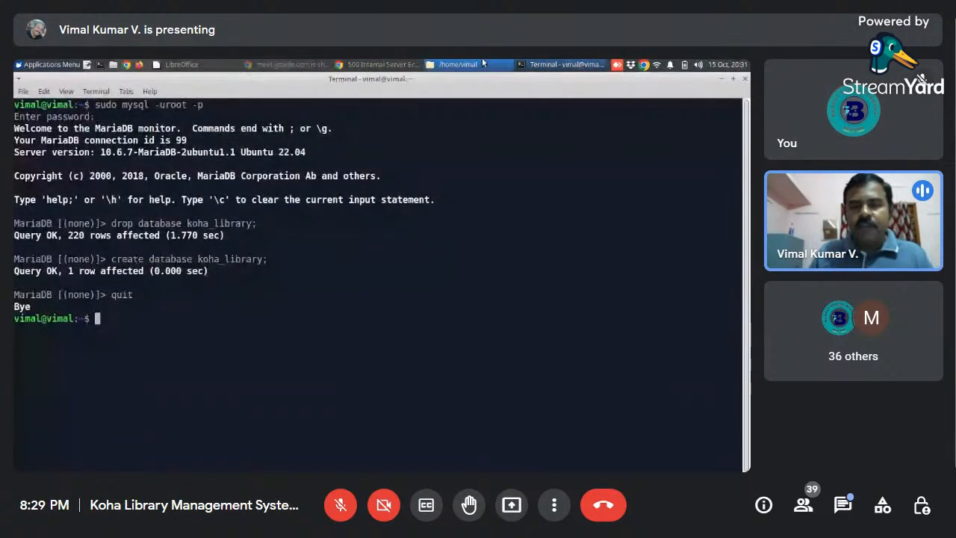
left_click(458, 64)
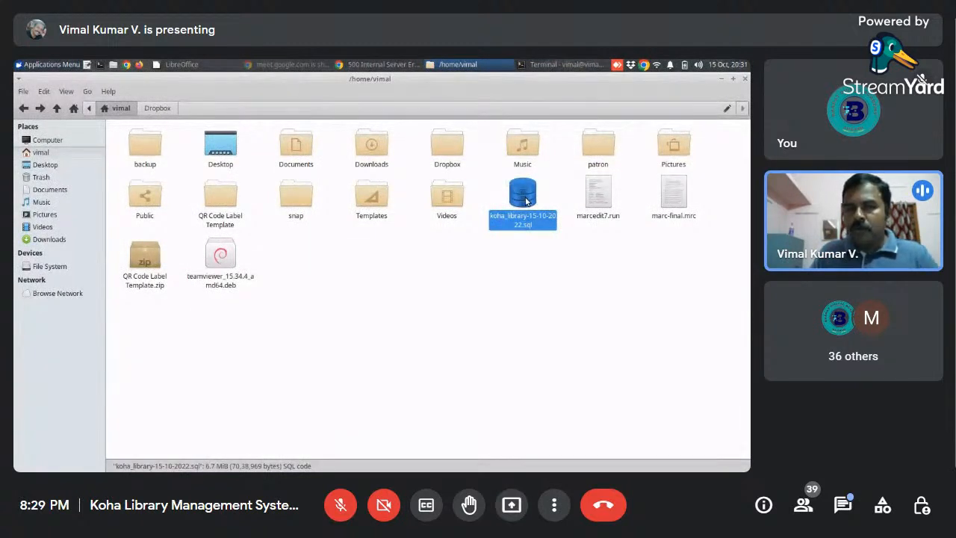
left_click(564, 64)
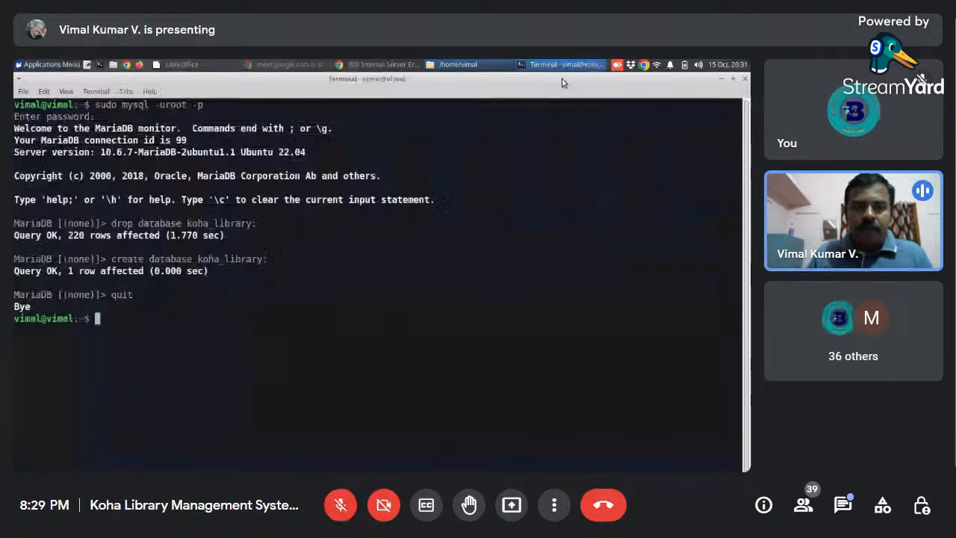
- Restore the database with "sudo mysql -uroot -p koha_library < koha_library-15-10-2022.sql", checking the backup's file name in the file manager and entering the MySQL root password
type("sudo m")
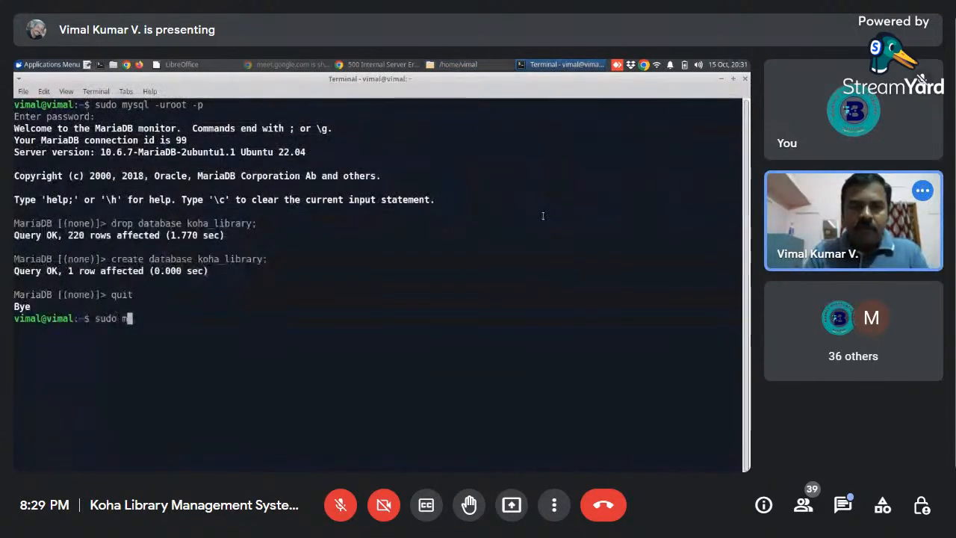
type("ysql -uro")
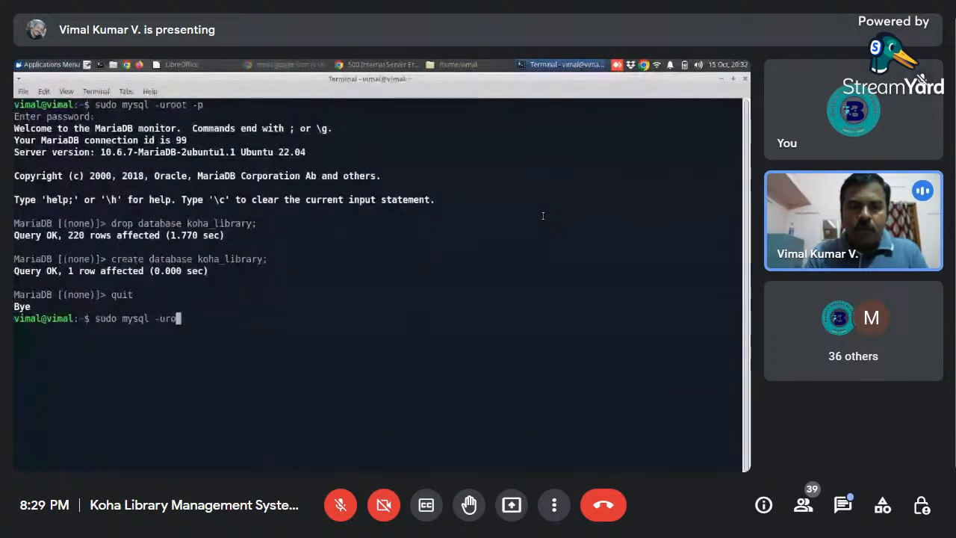
type("ot -p koh")
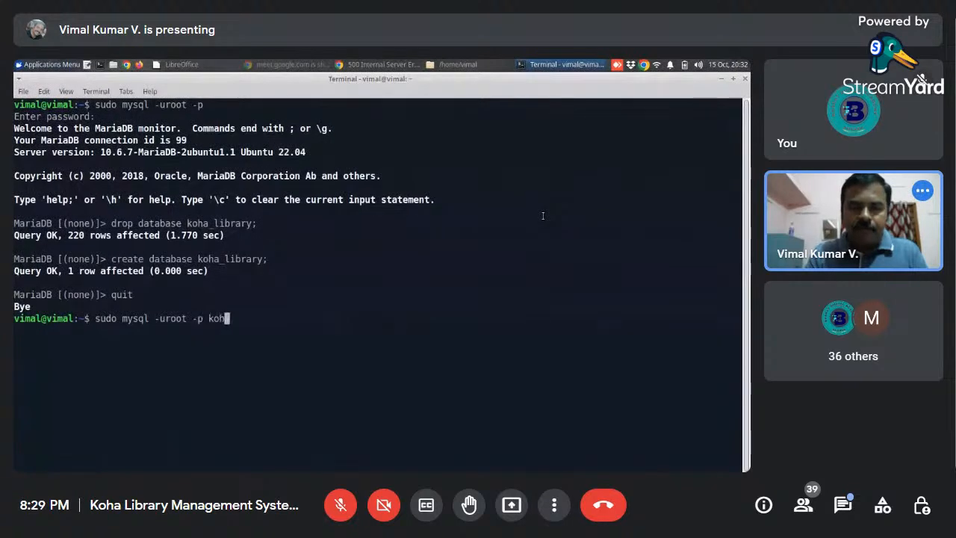
type("a_library ")
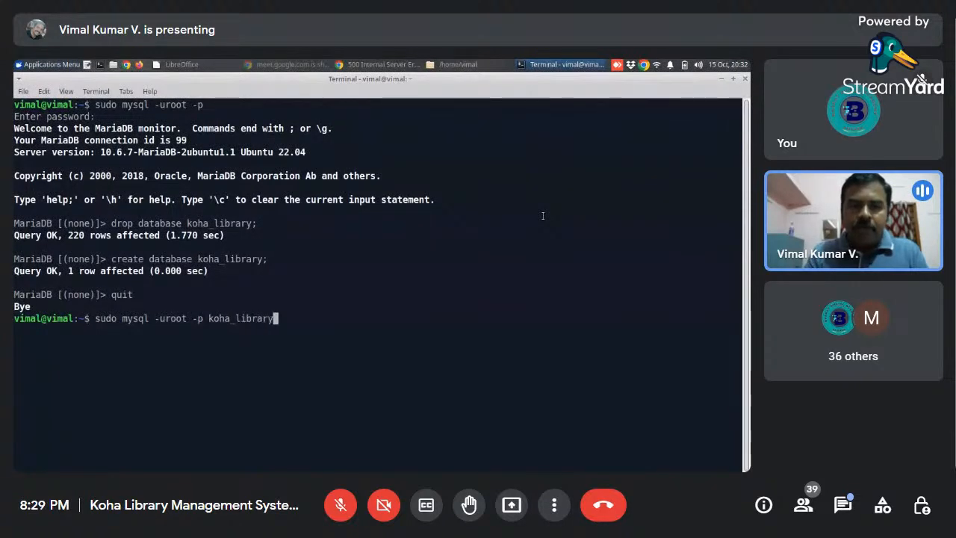
type("<")
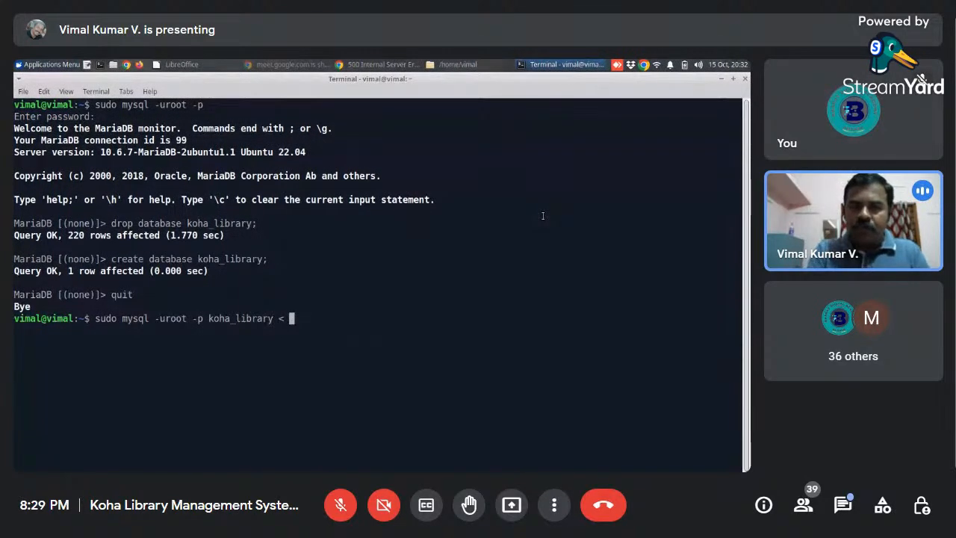
left_click(456, 64)
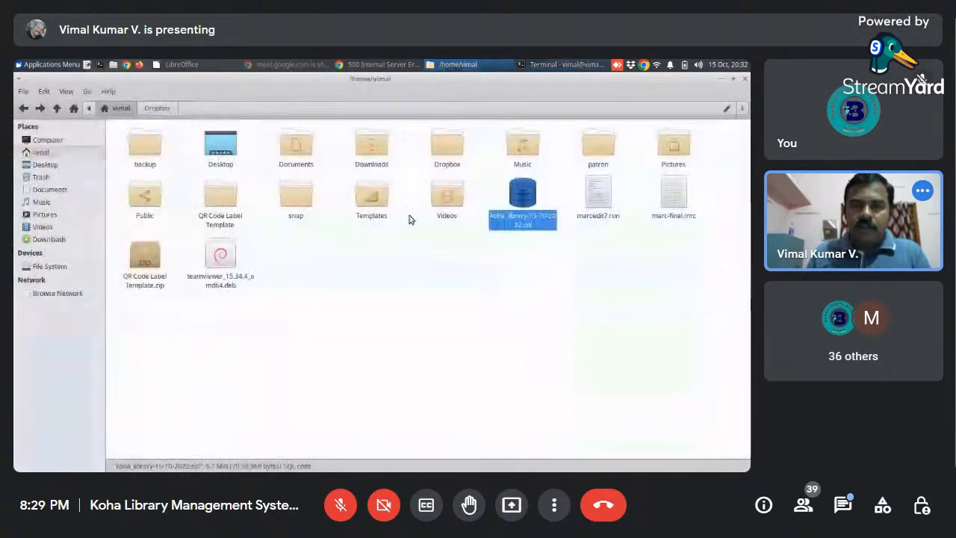
left_click(557, 64)
type("koha_library < koha")
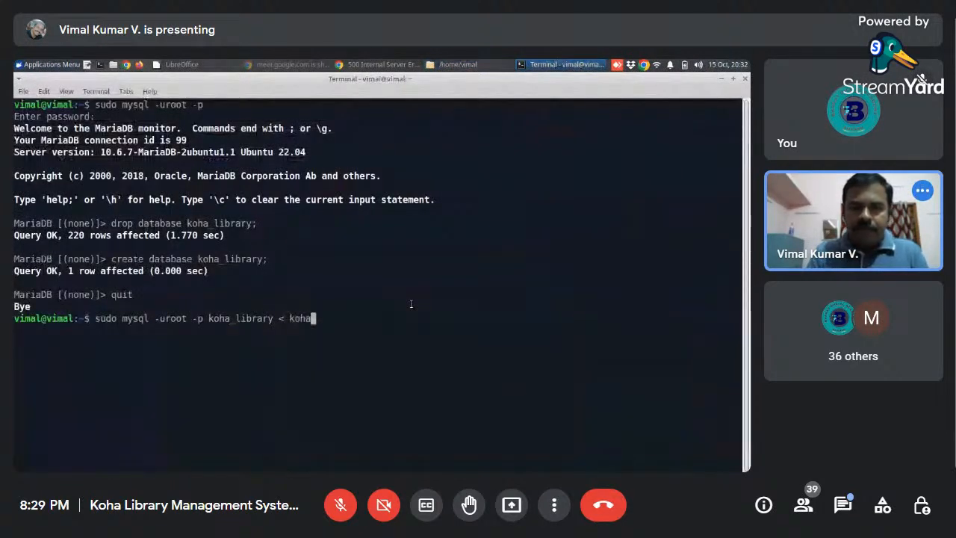
key("Tab")
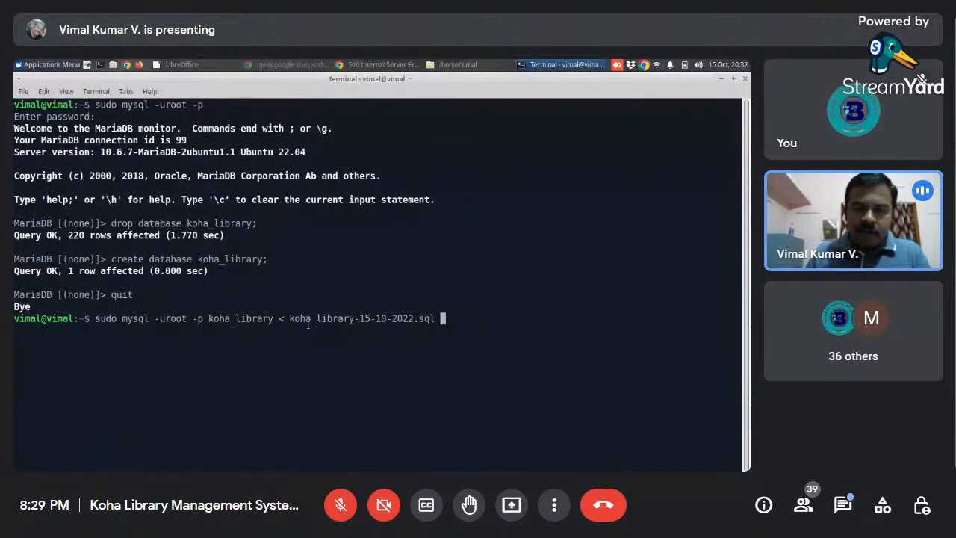
left_click_drag(288, 319, 398, 316)
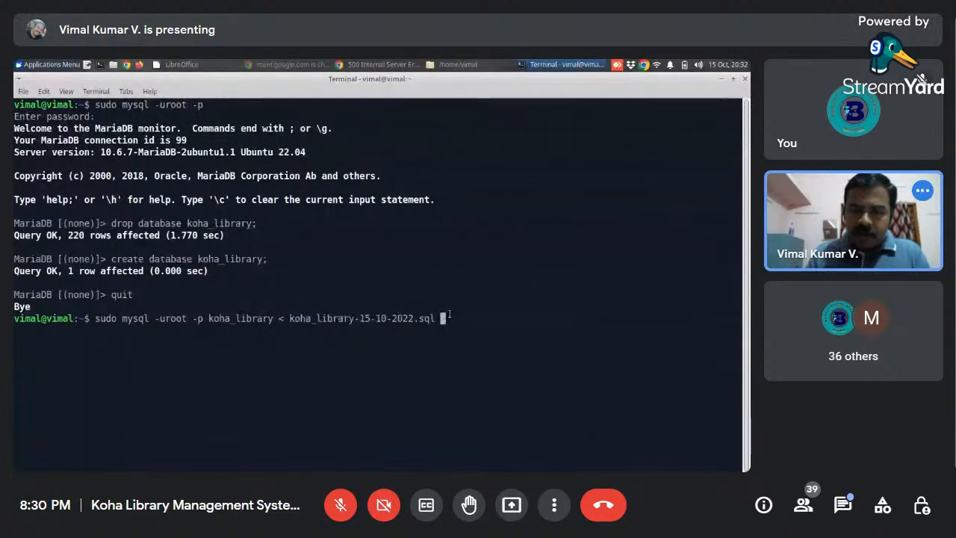
key("BackSpace")
key("Return")
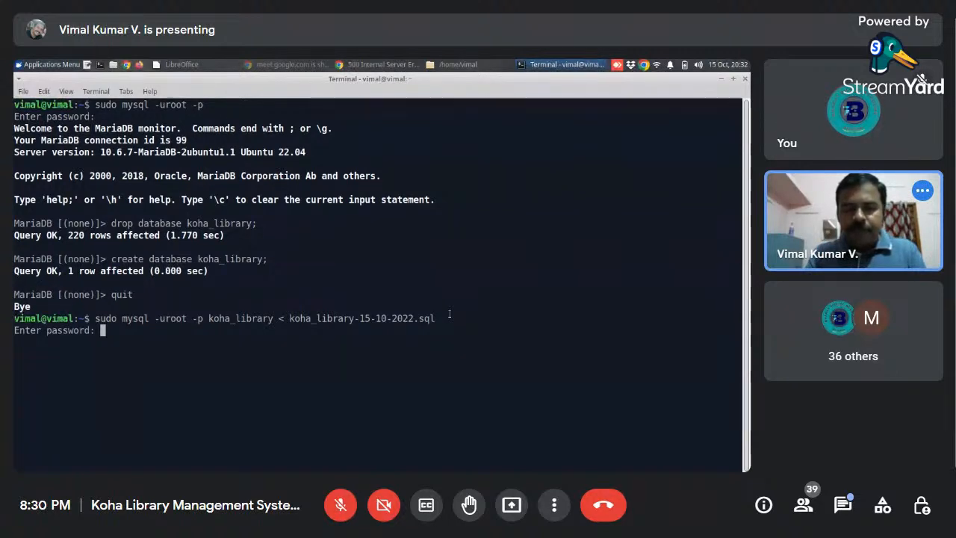
key("Return")
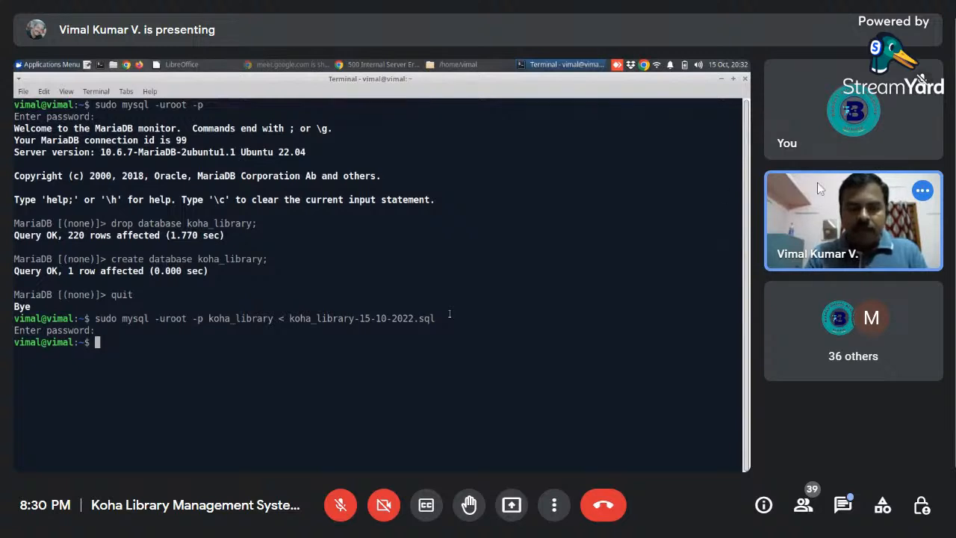
- Read the latest in-call chat messages in the meeting and close the chat
mouse_move(818, 183)
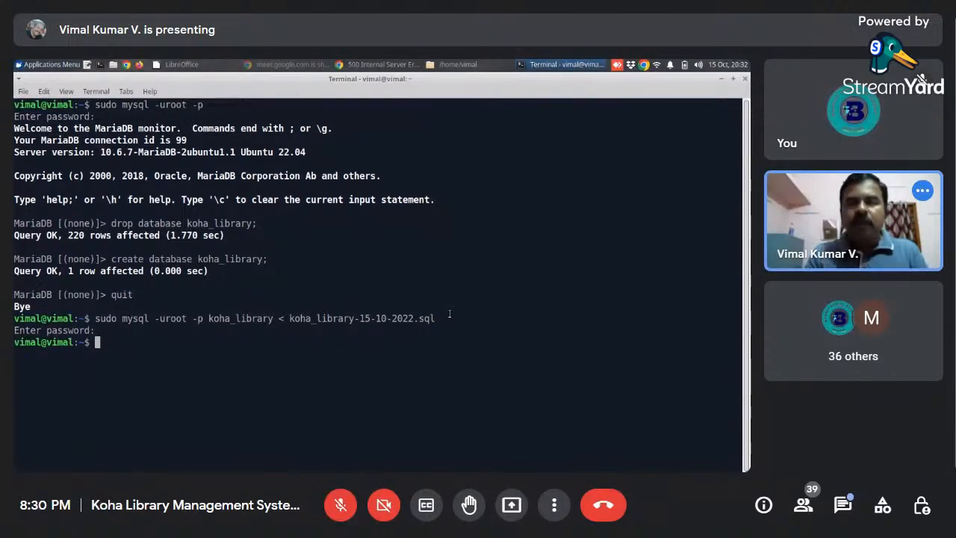
left_click(843, 505)
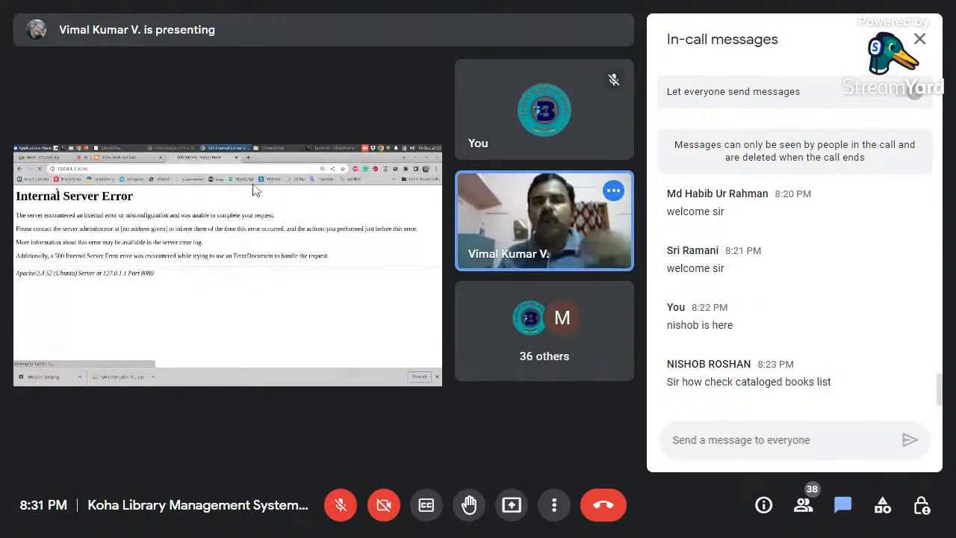
left_click(920, 39)
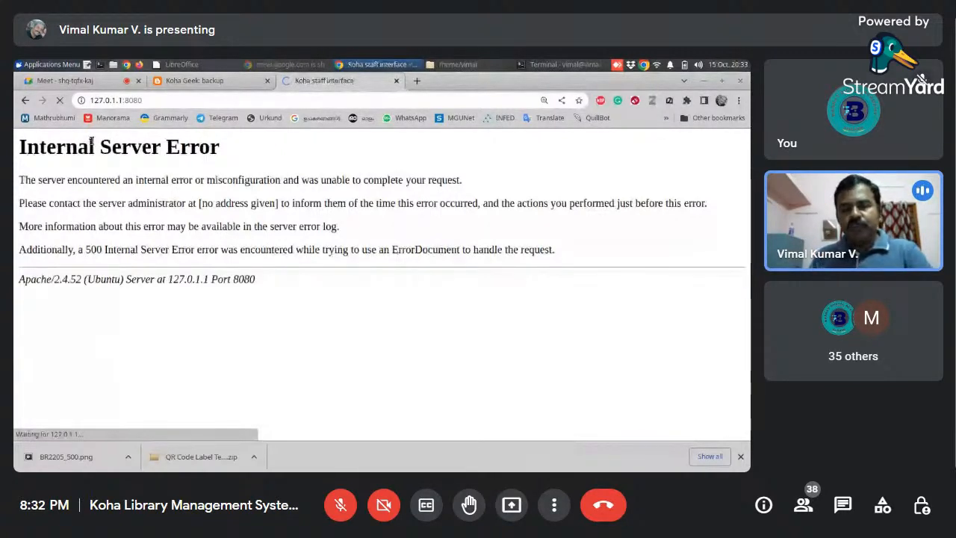
- View the Restore posts on the Koha Geek blog, and close the Koha staff interface and blog tabs
left_click(196, 80)
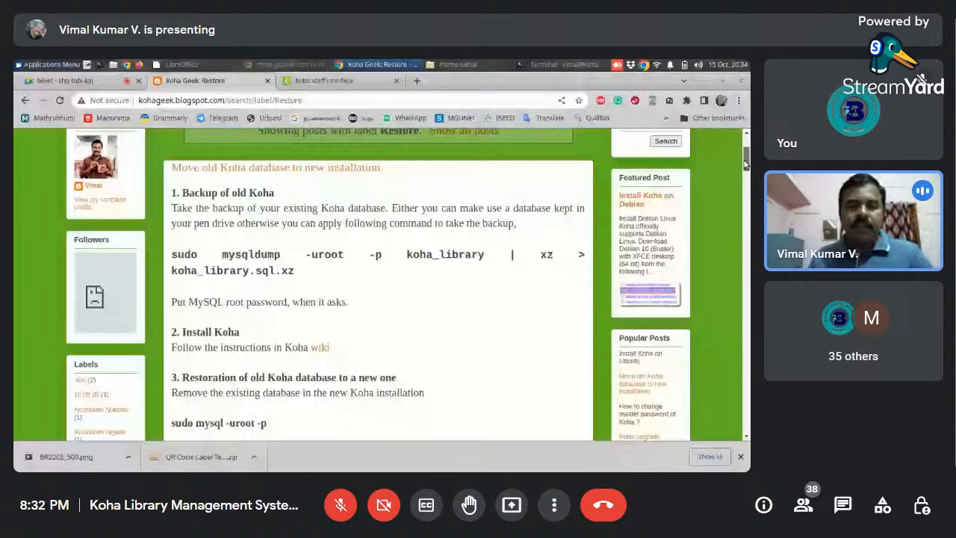
left_click_drag(744, 164, 747, 142)
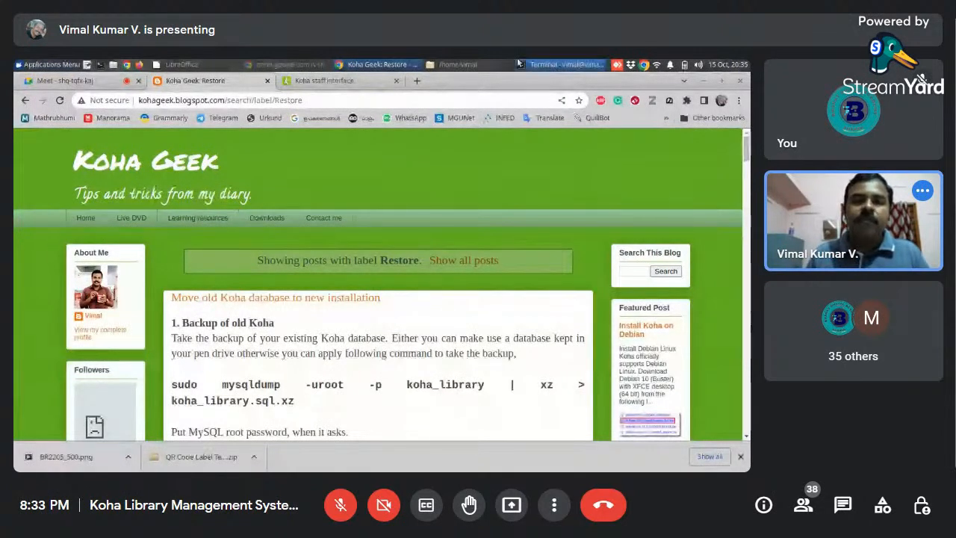
left_click(396, 81)
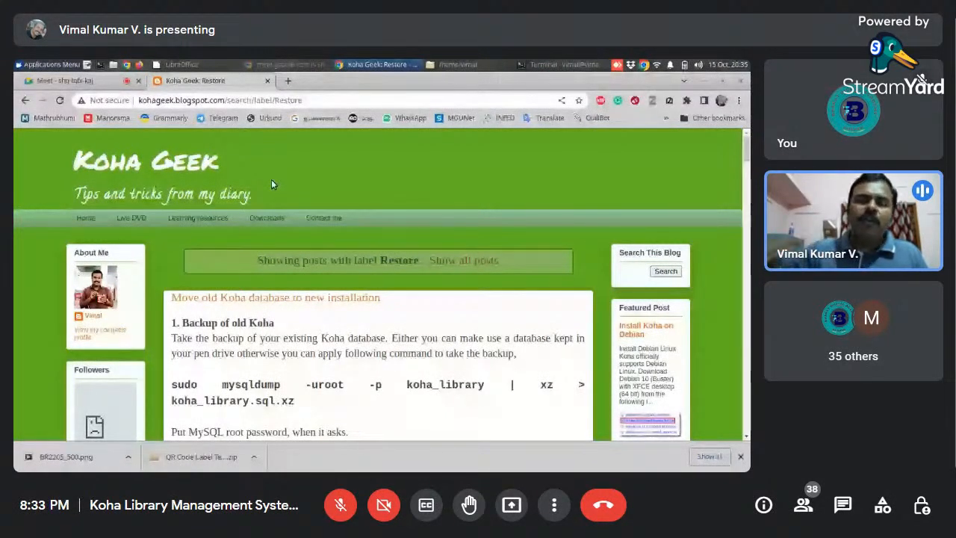
left_click(269, 82)
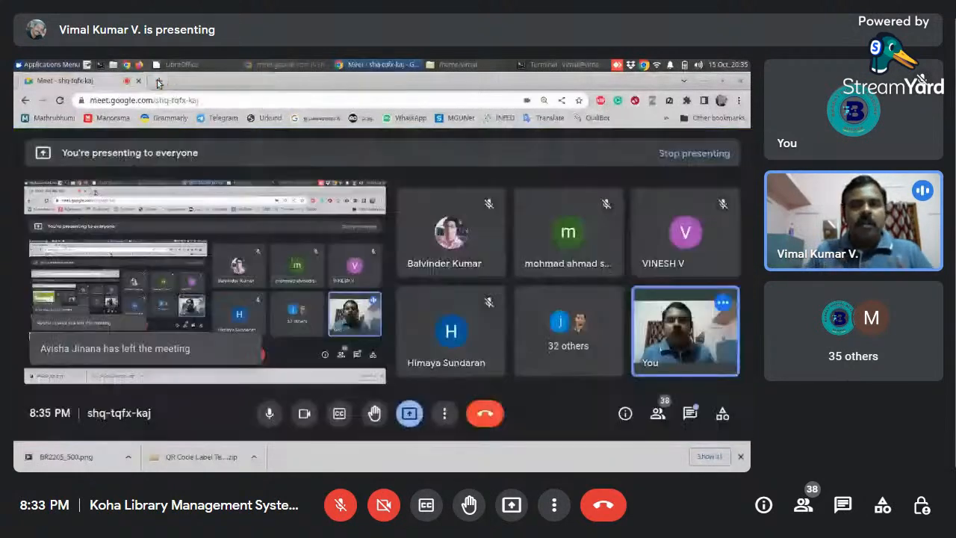
key("ctrl+t")
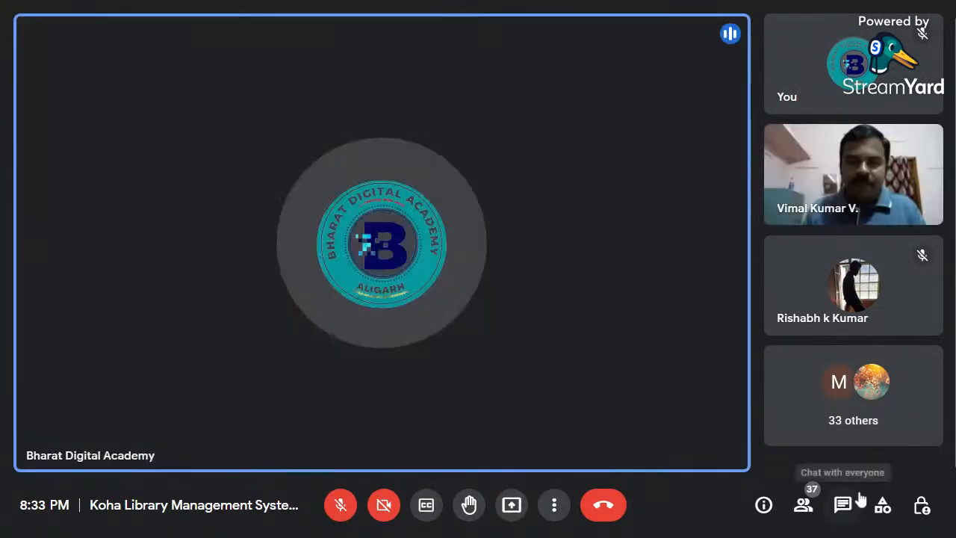
- Look through the full list of people in the call and close the list
left_click(806, 507)
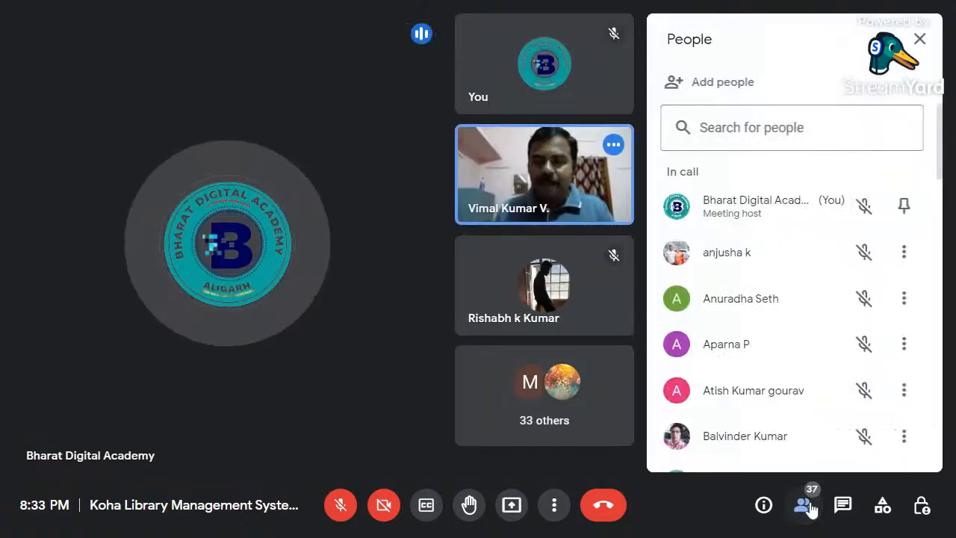
scroll(773, 264, "down", 2)
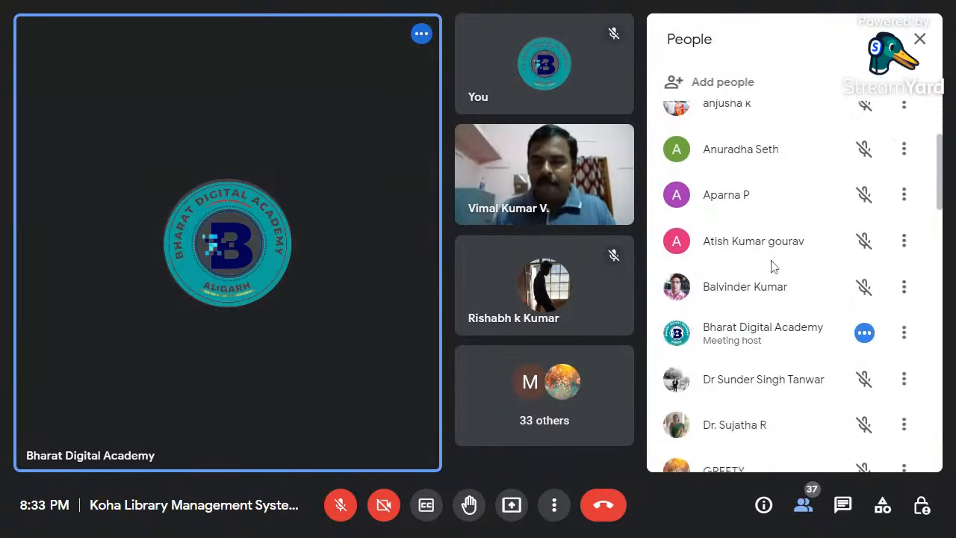
scroll(772, 266, "down", 4)
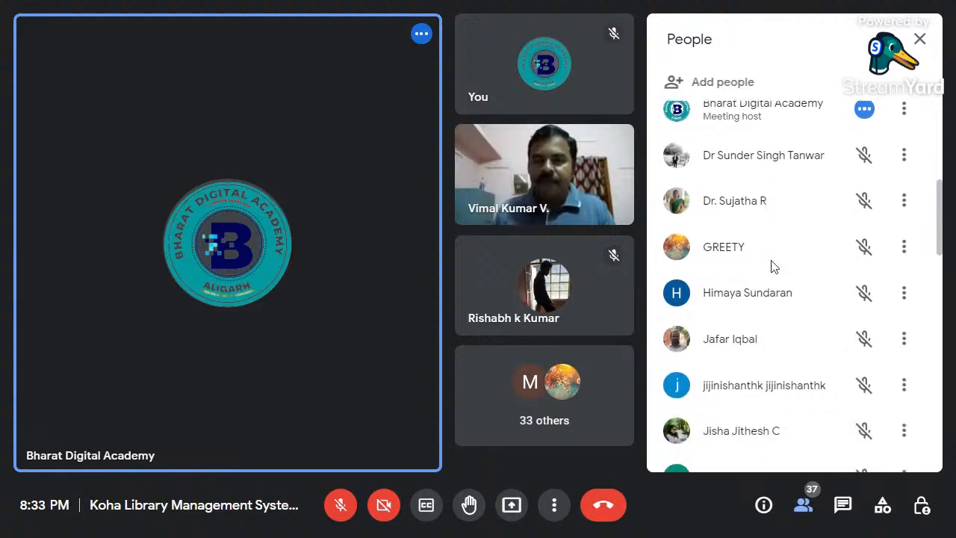
scroll(774, 266, "down", 4)
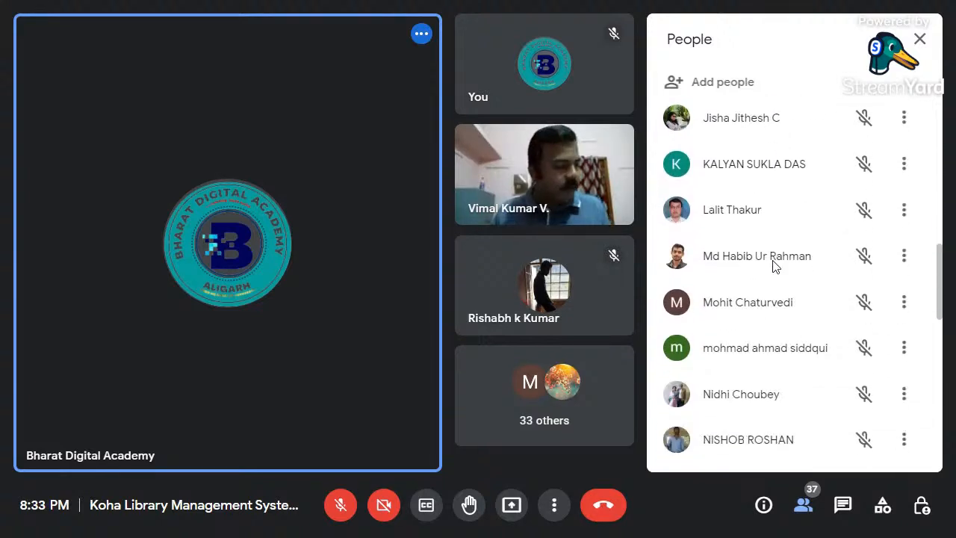
scroll(775, 269, "down", 2)
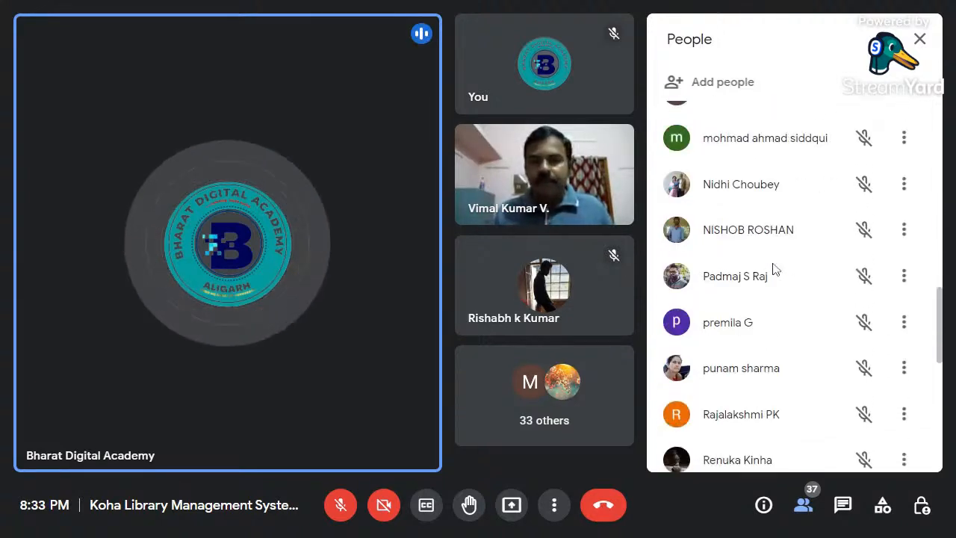
scroll(788, 282, "down", 2)
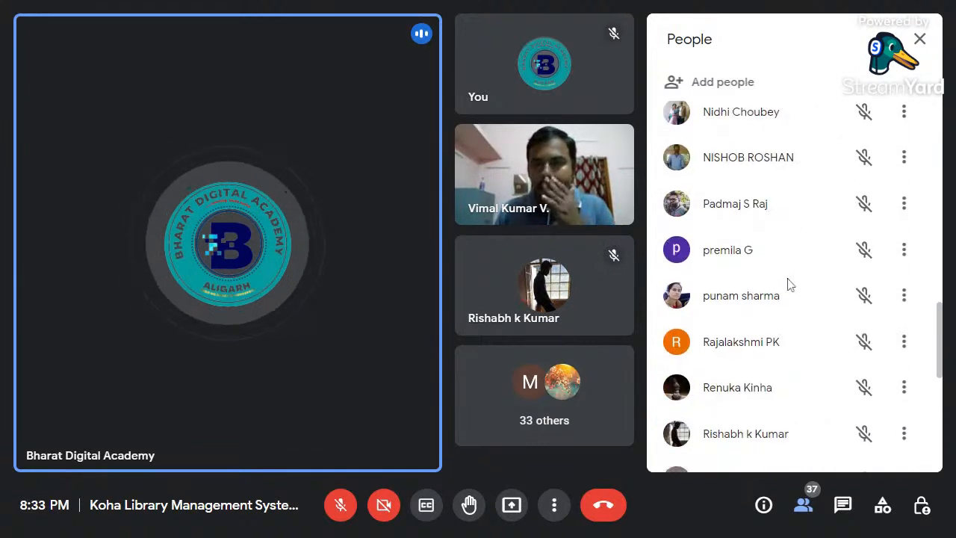
scroll(790, 284, "down", 4)
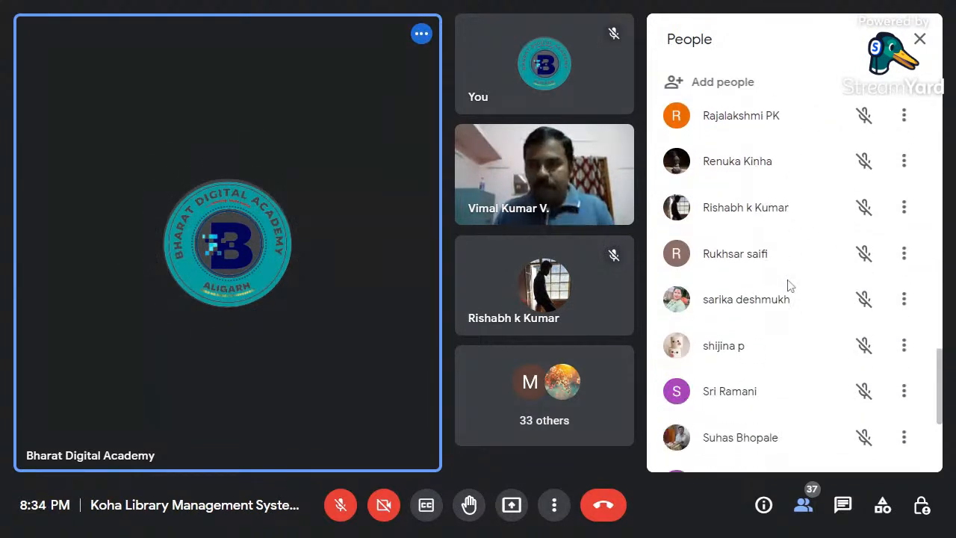
scroll(790, 285, "down", 2)
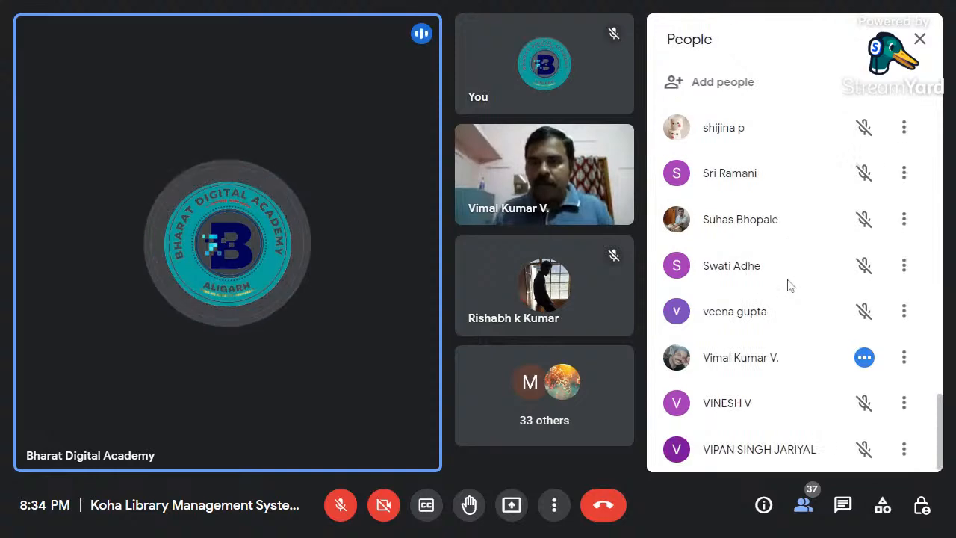
scroll(785, 370, "up", 1)
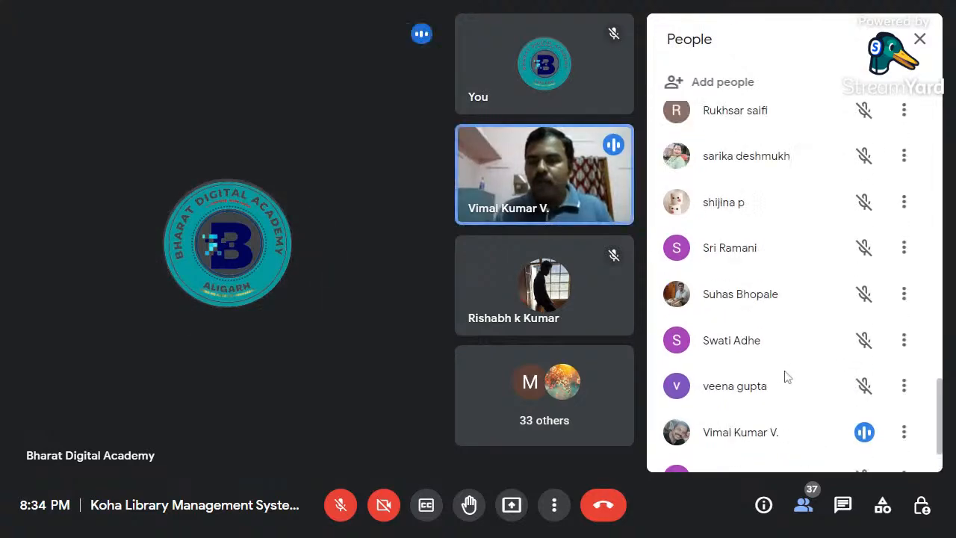
scroll(780, 359, "up", 6)
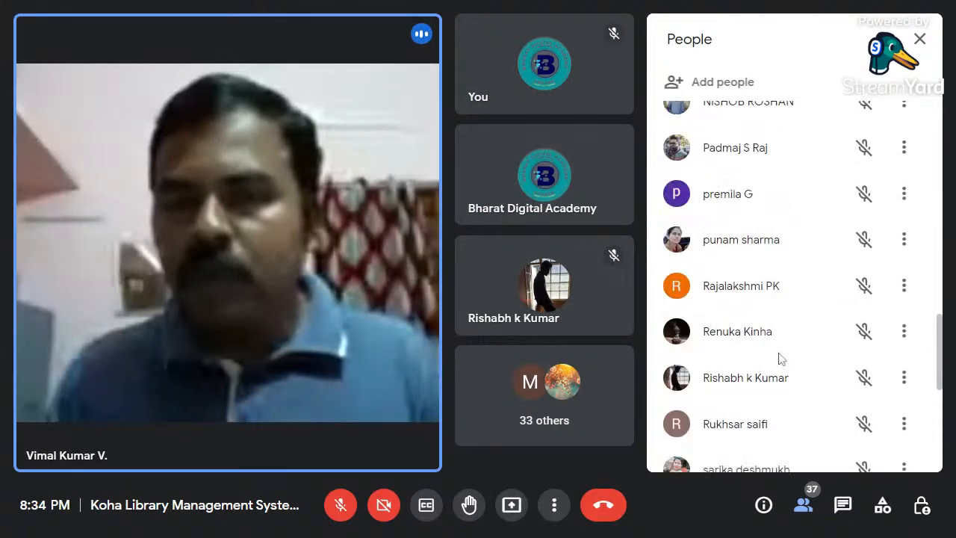
scroll(781, 360, "up", 14)
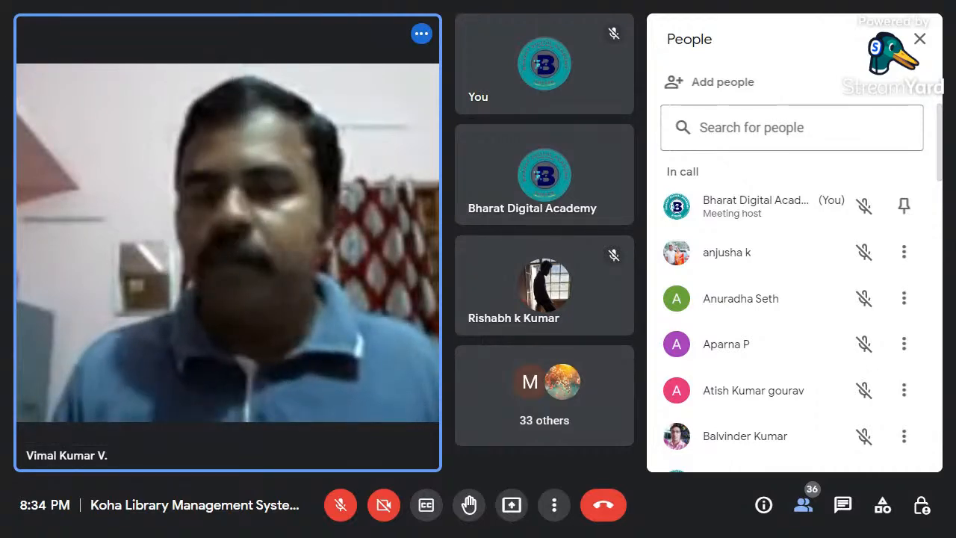
left_click(921, 41)
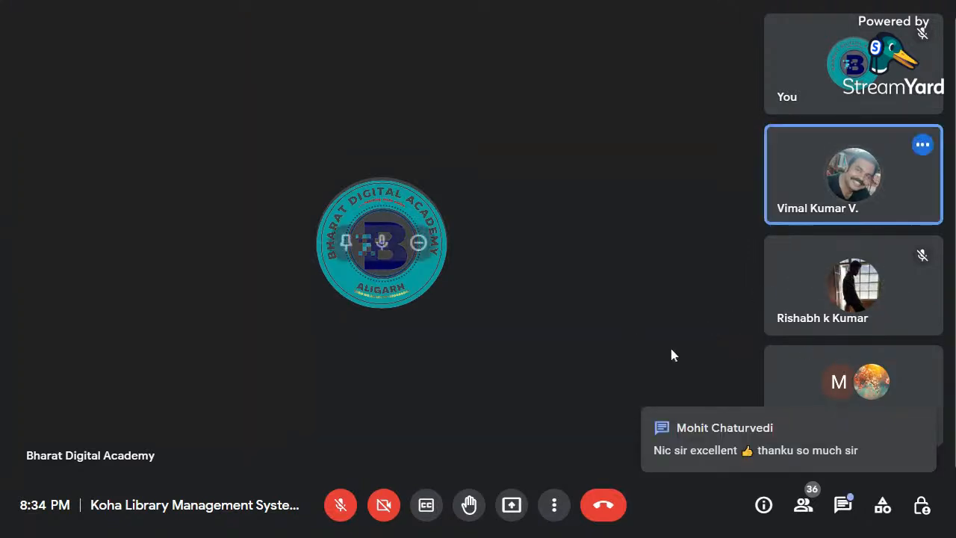
- Check the in-call chat messages and admit the participant waiting to join the call
left_click(840, 508)
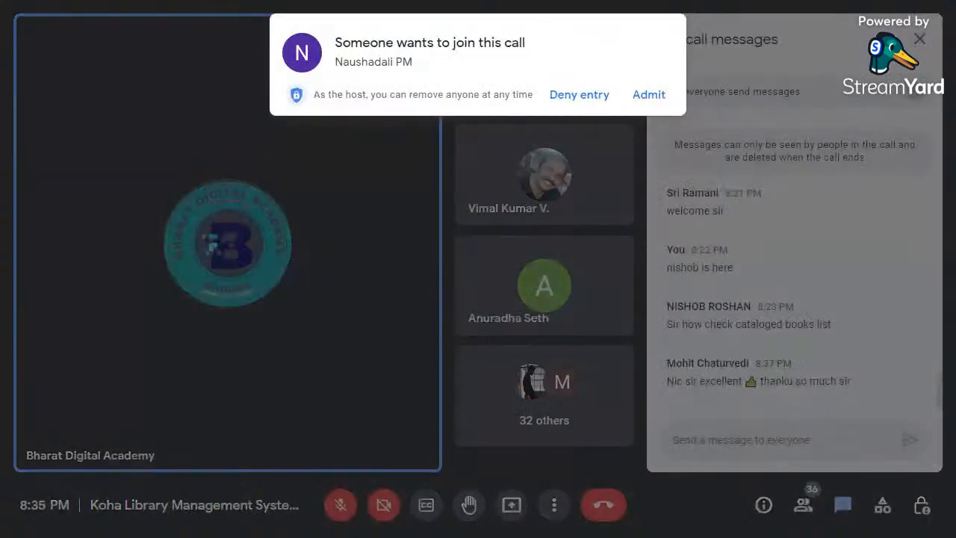
left_click(649, 94)
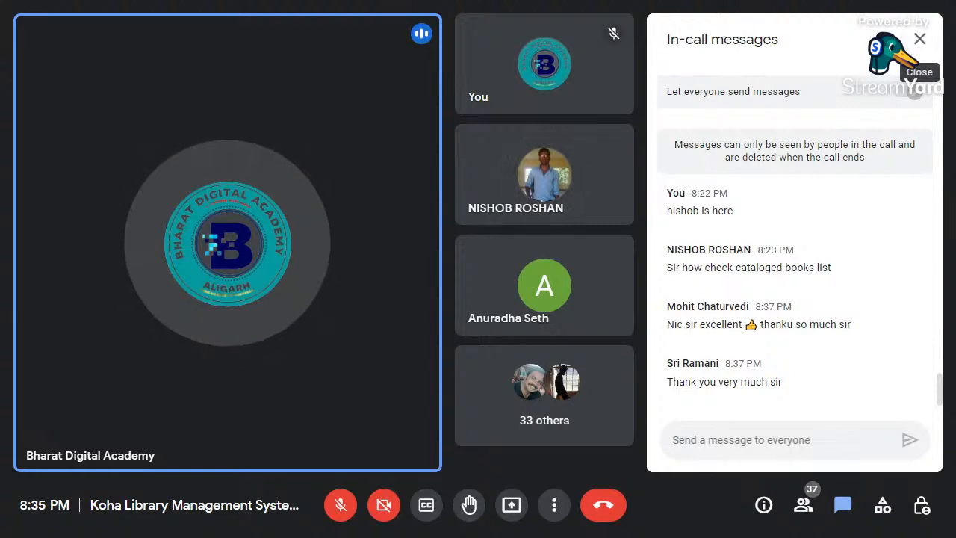
left_click(921, 39)
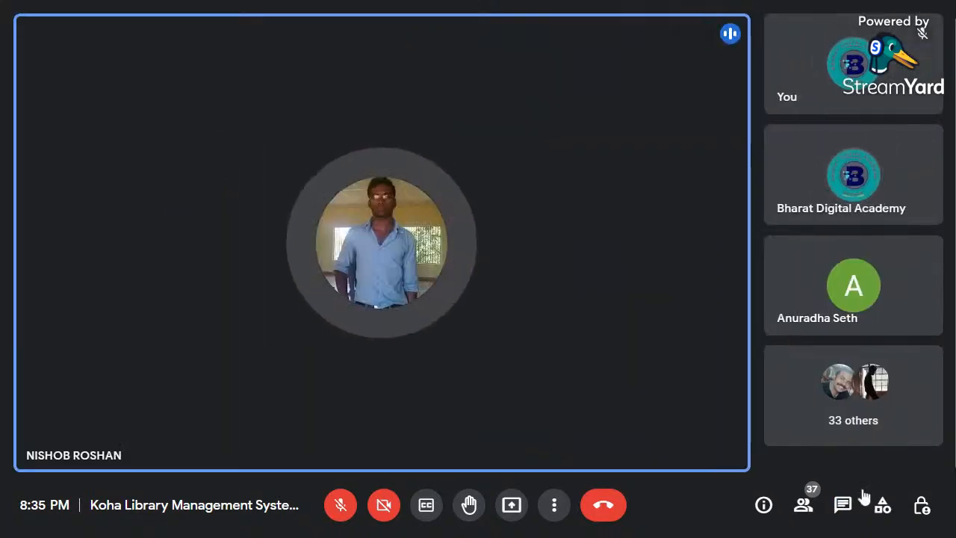
left_click(845, 506)
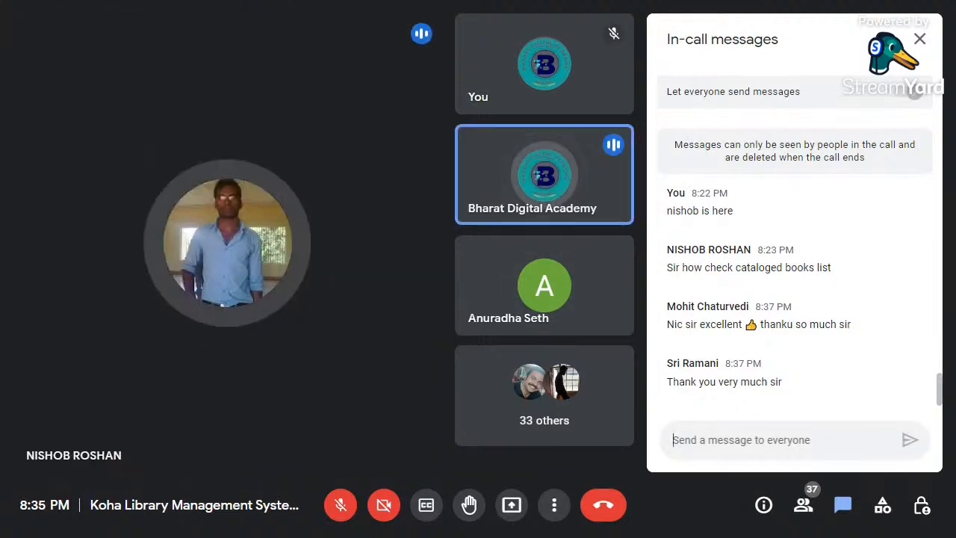
left_click(920, 39)
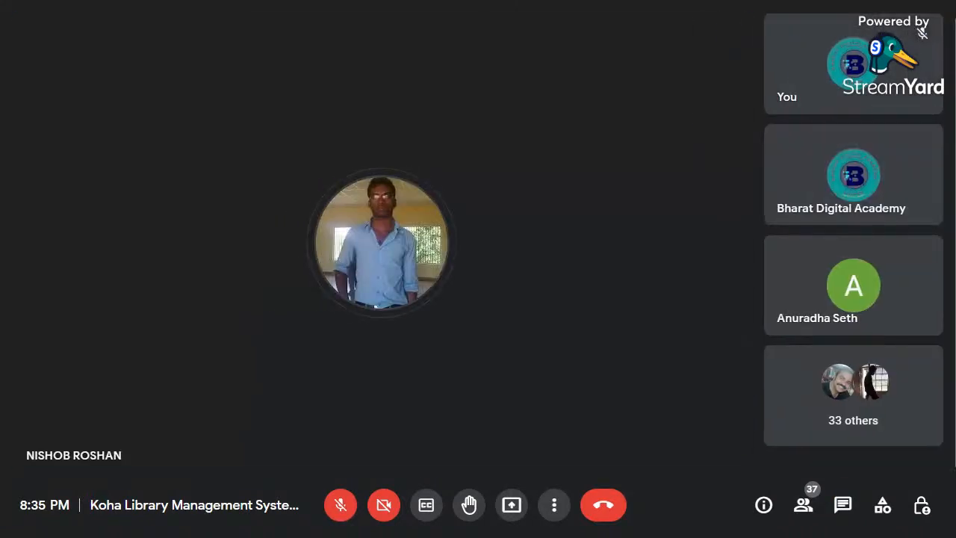
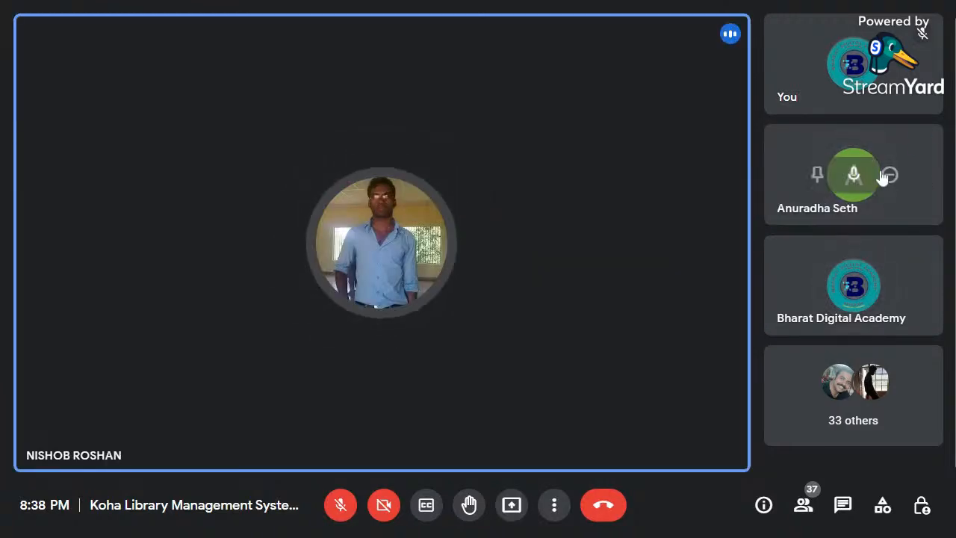
- Mute the two participants whose microphones are disturbing the session for everyone in the call, dismissing the participant removal prompt
left_click(890, 176)
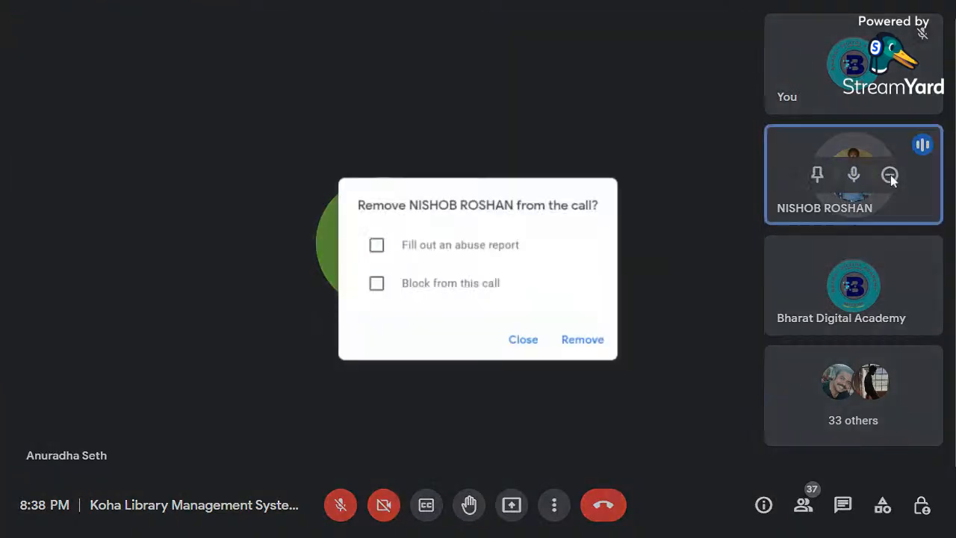
left_click(527, 343)
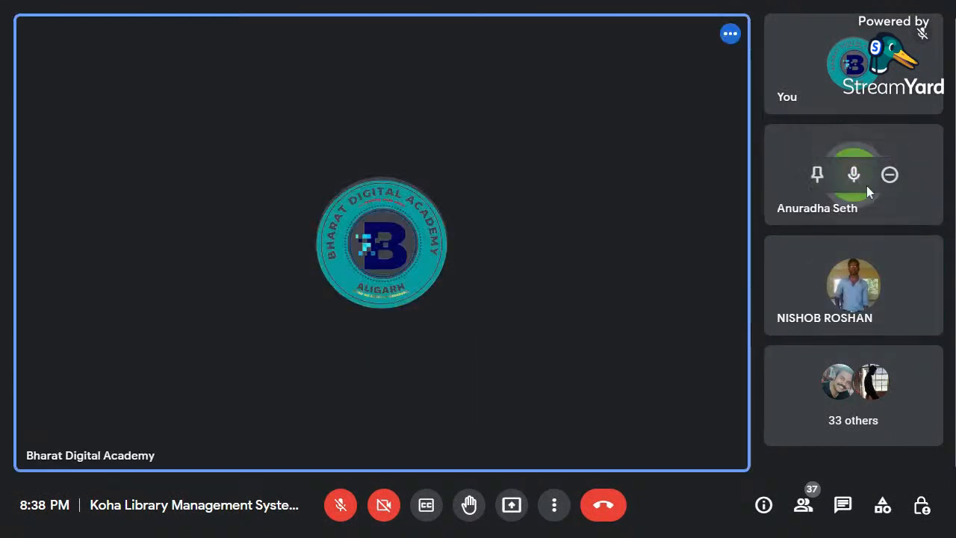
left_click(860, 178)
left_click(598, 303)
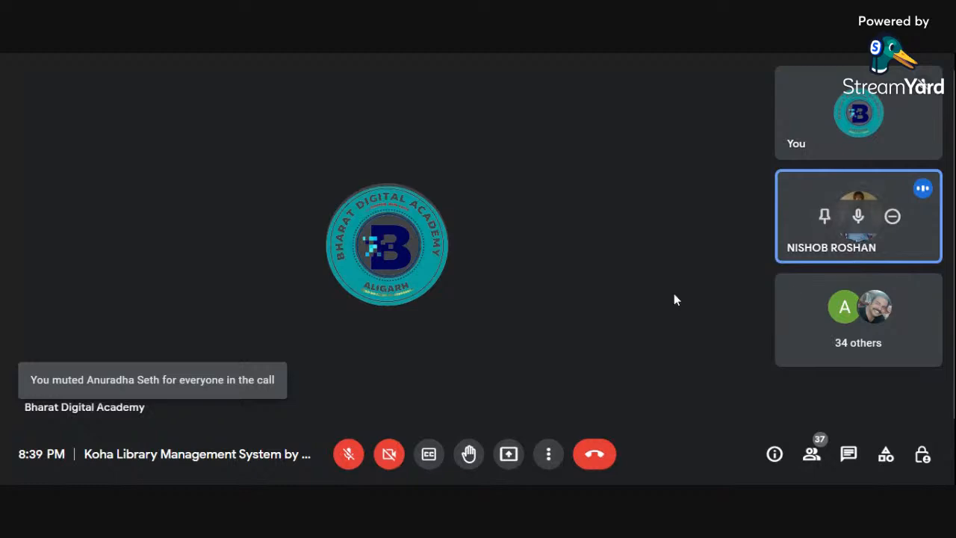
left_click(861, 216)
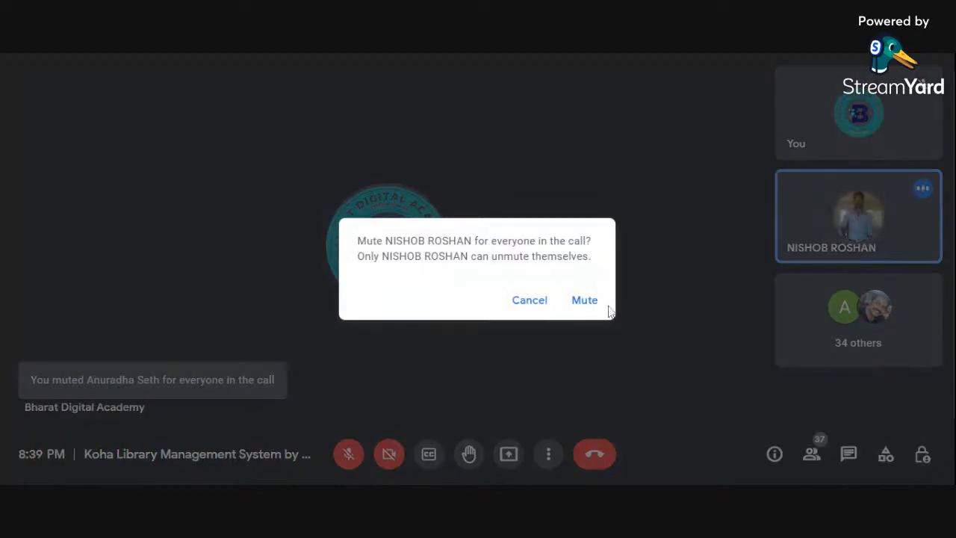
left_click(589, 301)
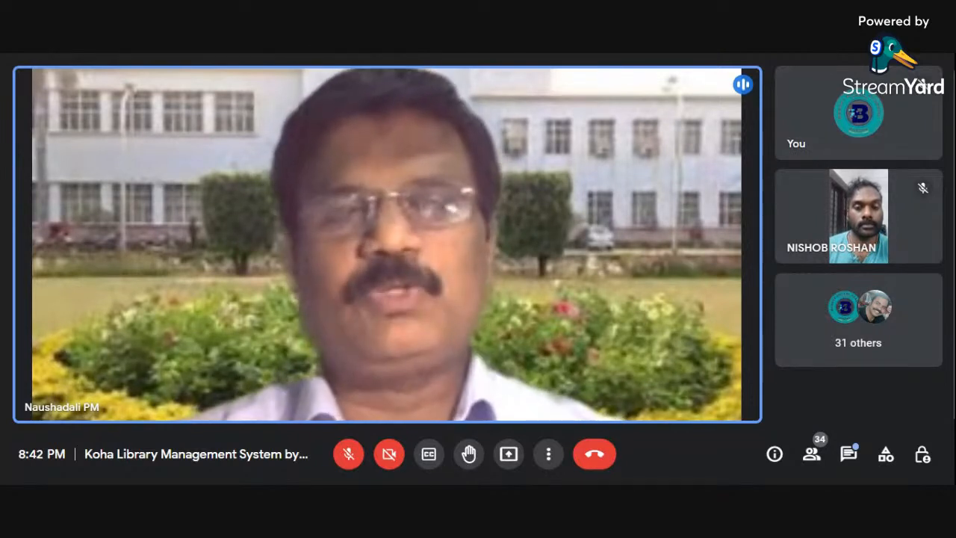
- Change the meeting layout from Sidebar to Tiled and close the layout settings
left_click(550, 455)
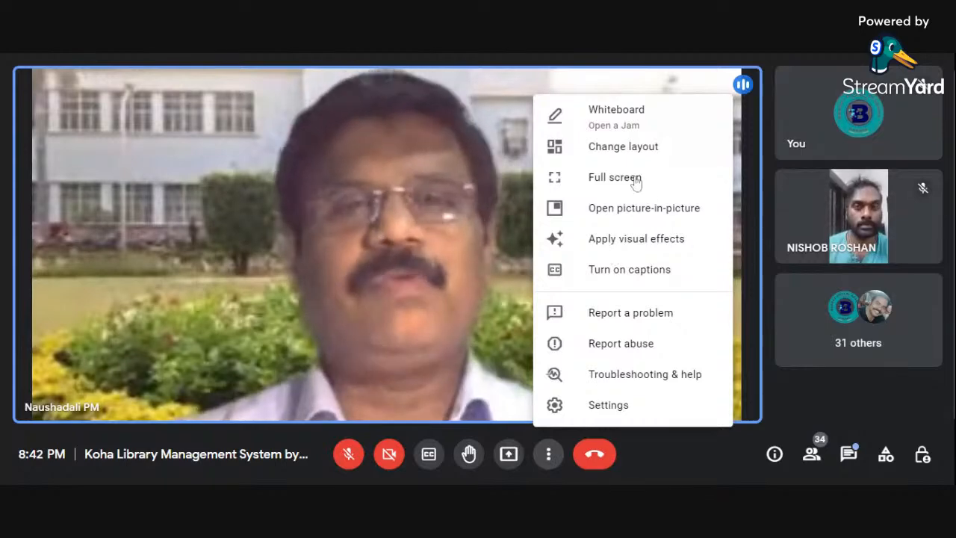
left_click(623, 148)
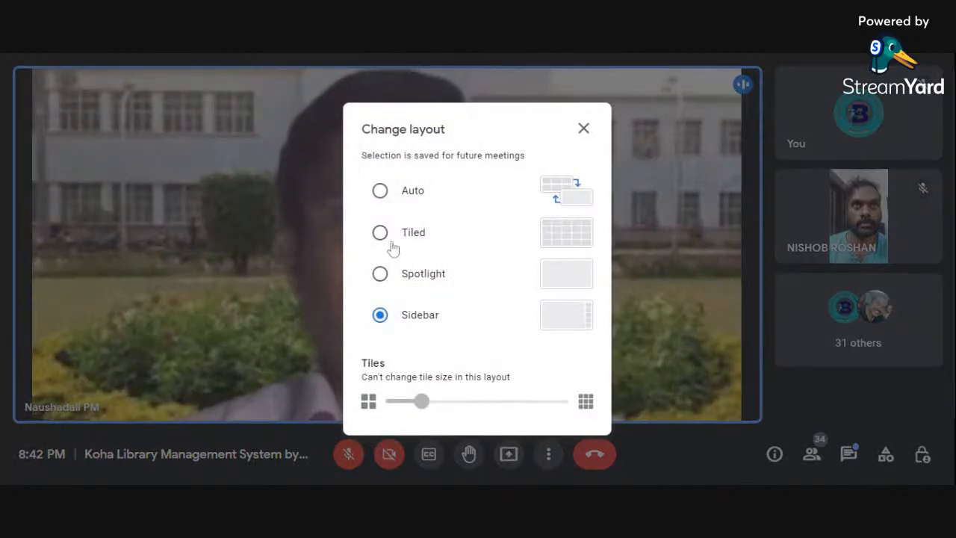
left_click(402, 241)
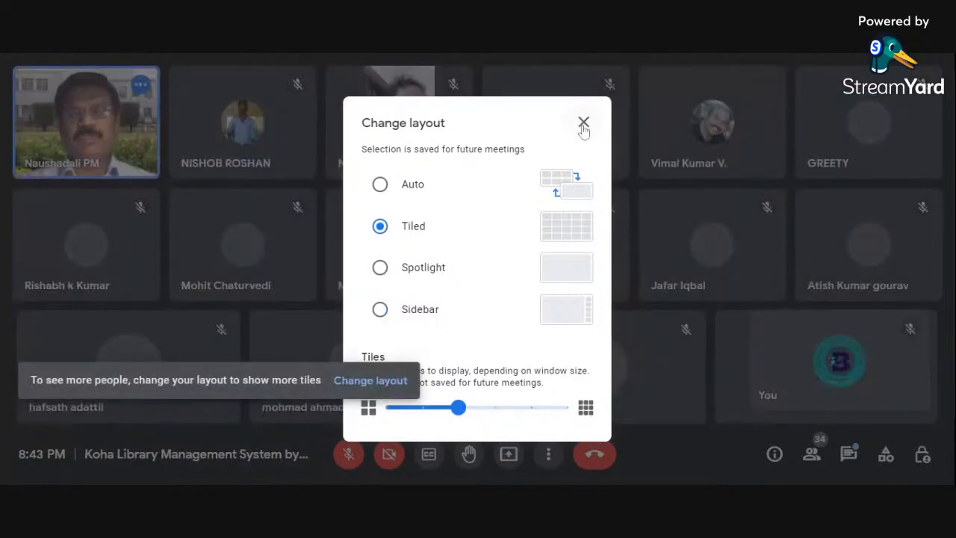
left_click(584, 122)
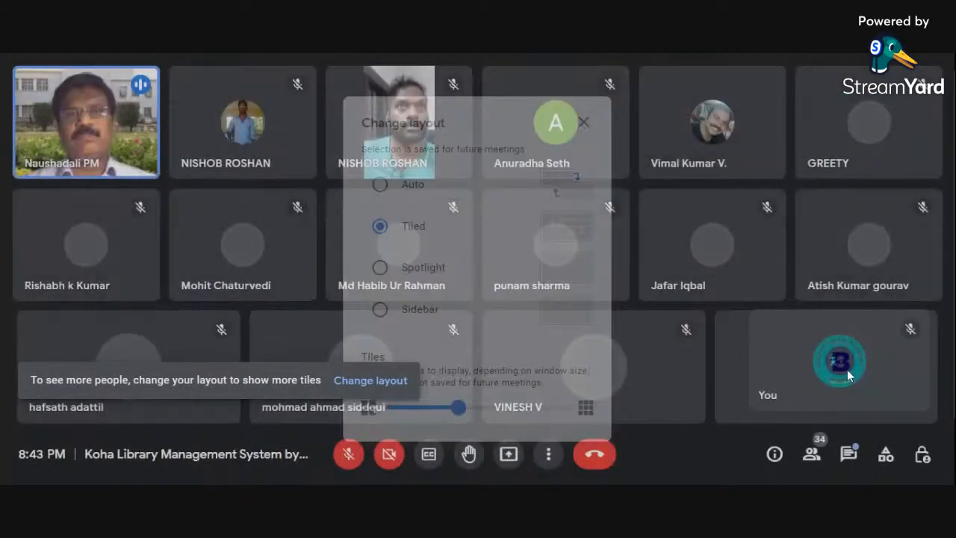
mouse_move(850, 370)
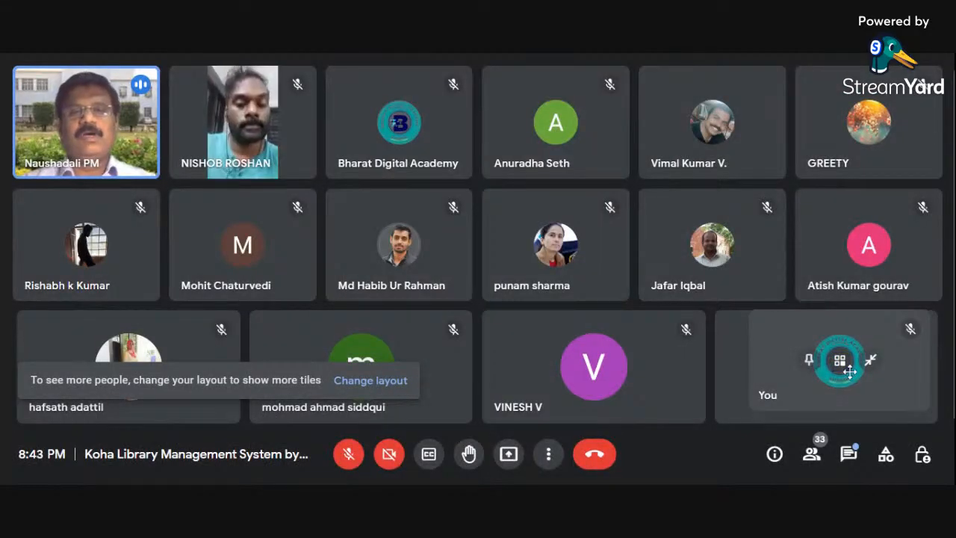